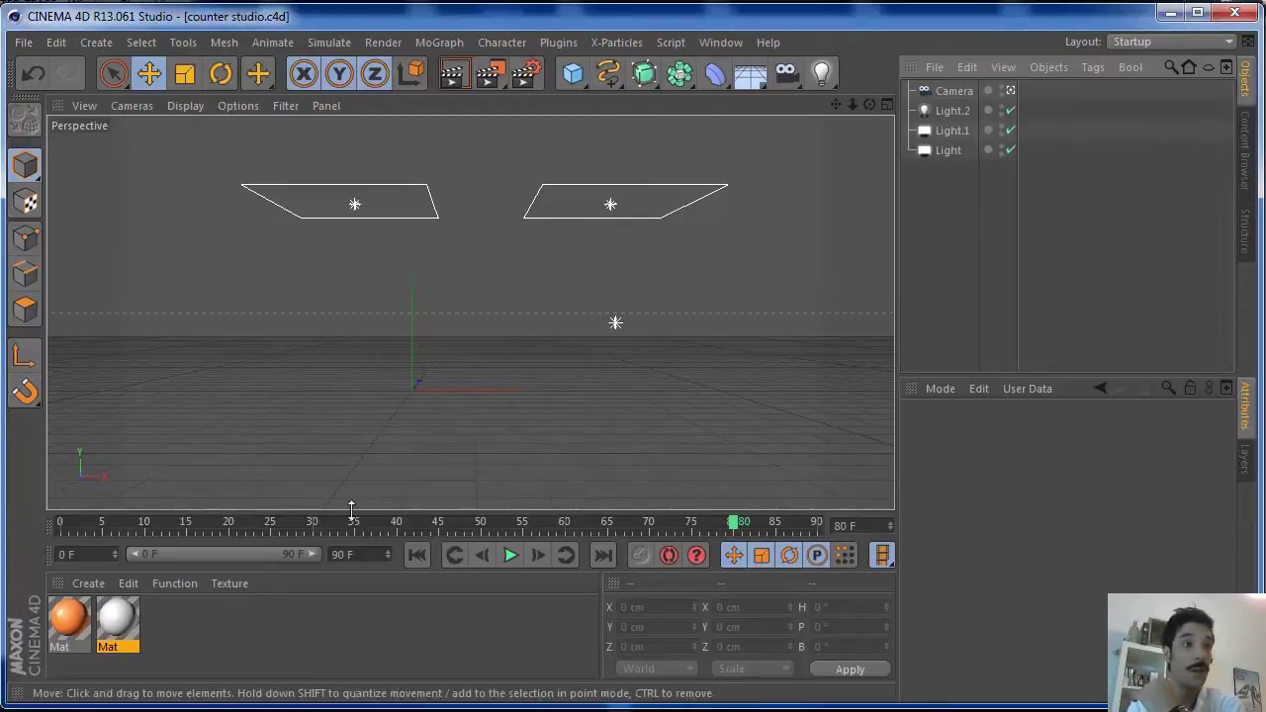
Step: Examine the camera and lights inside the studio lights & camera group
click(303, 700)
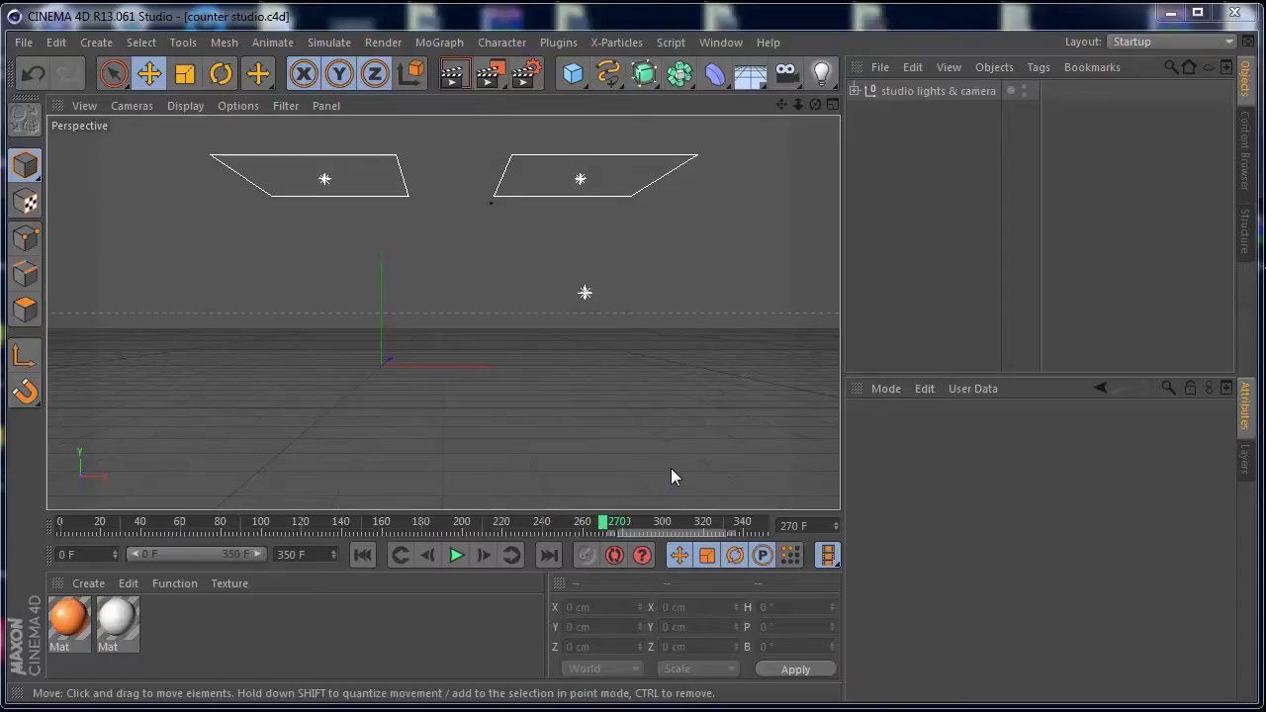
click(883, 92)
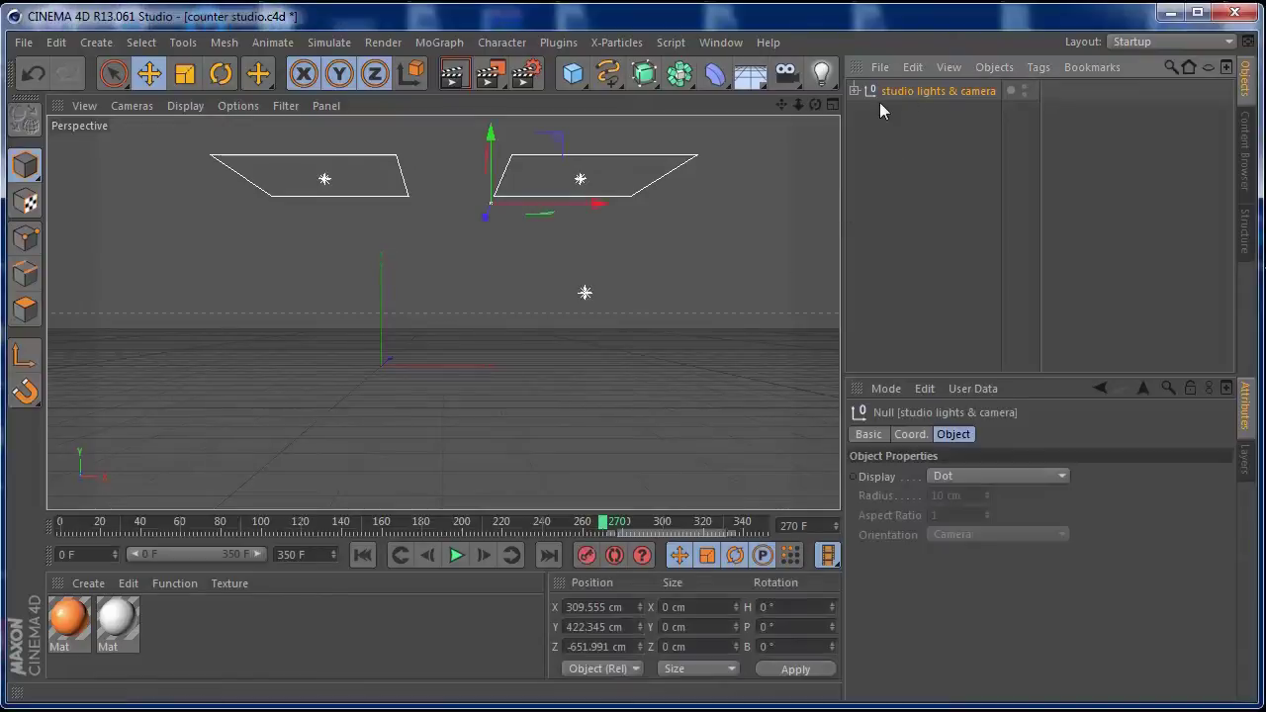
click(855, 90)
drag(888, 215, 950, 120)
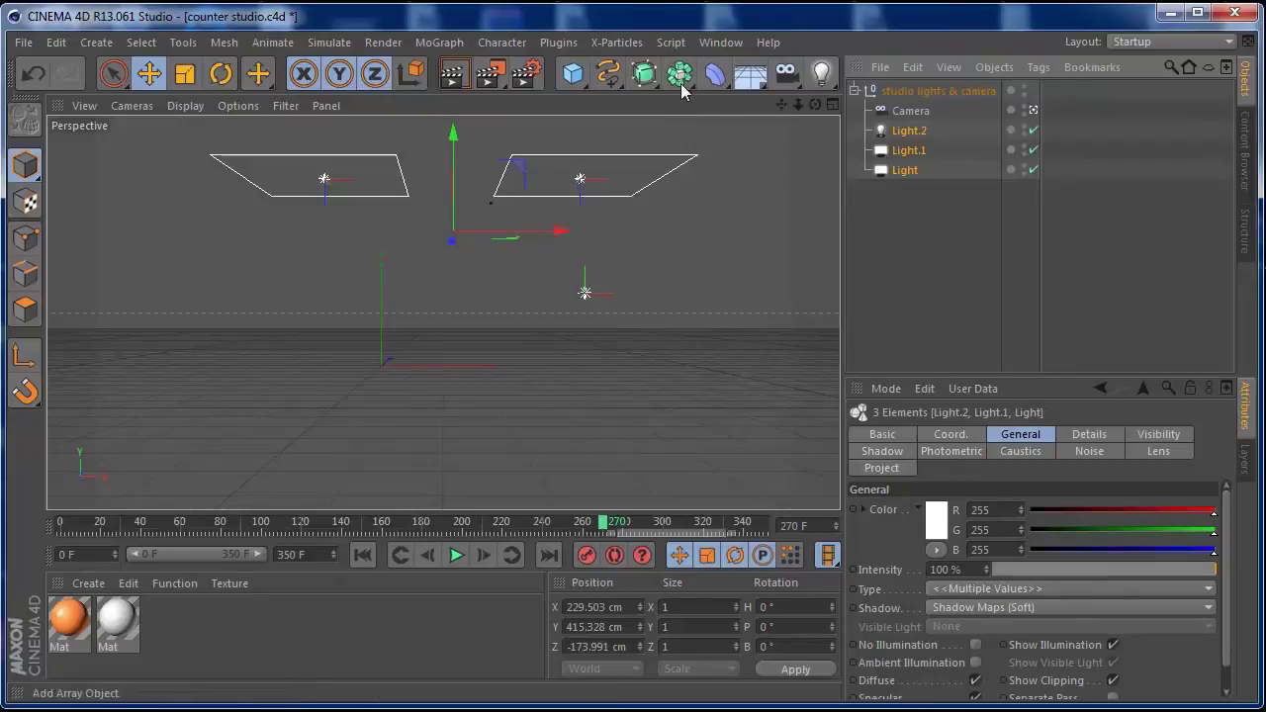
click(859, 92)
click(852, 91)
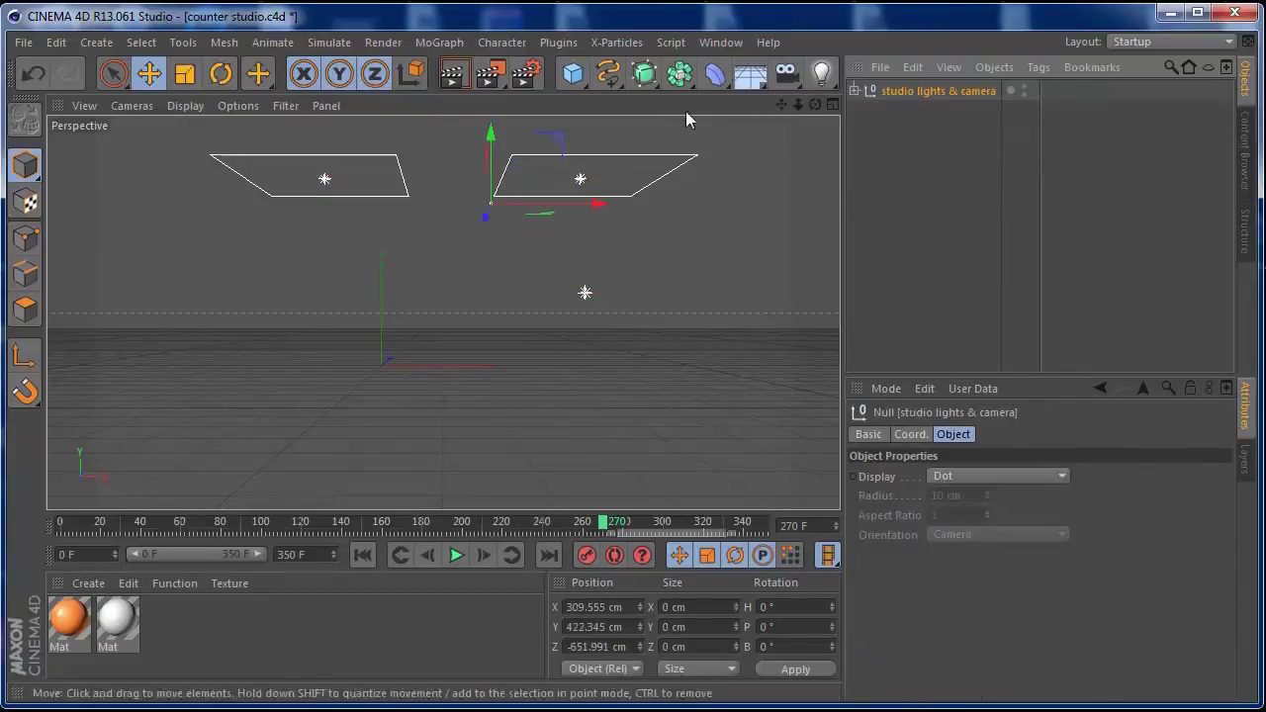
Step: Add a MoText object reading "1" in the TYPOGRAPH PRO ExtraBold font
click(429, 42)
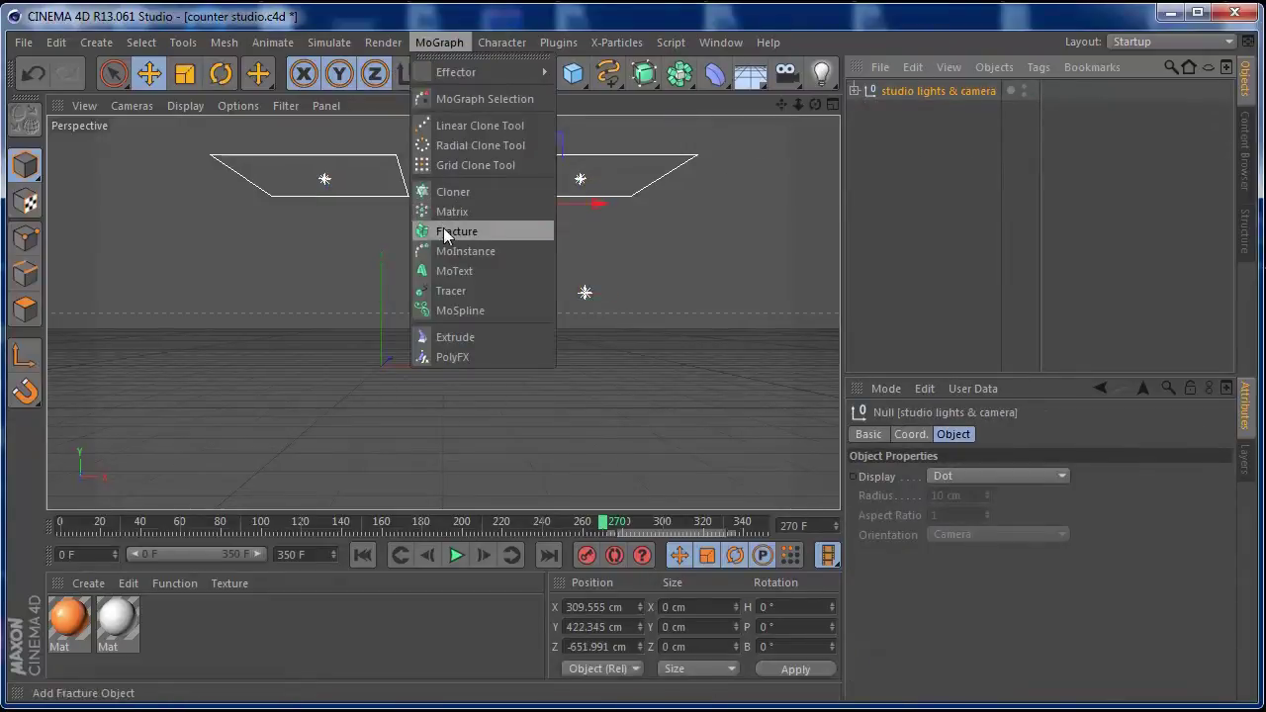
click(450, 269)
click(956, 435)
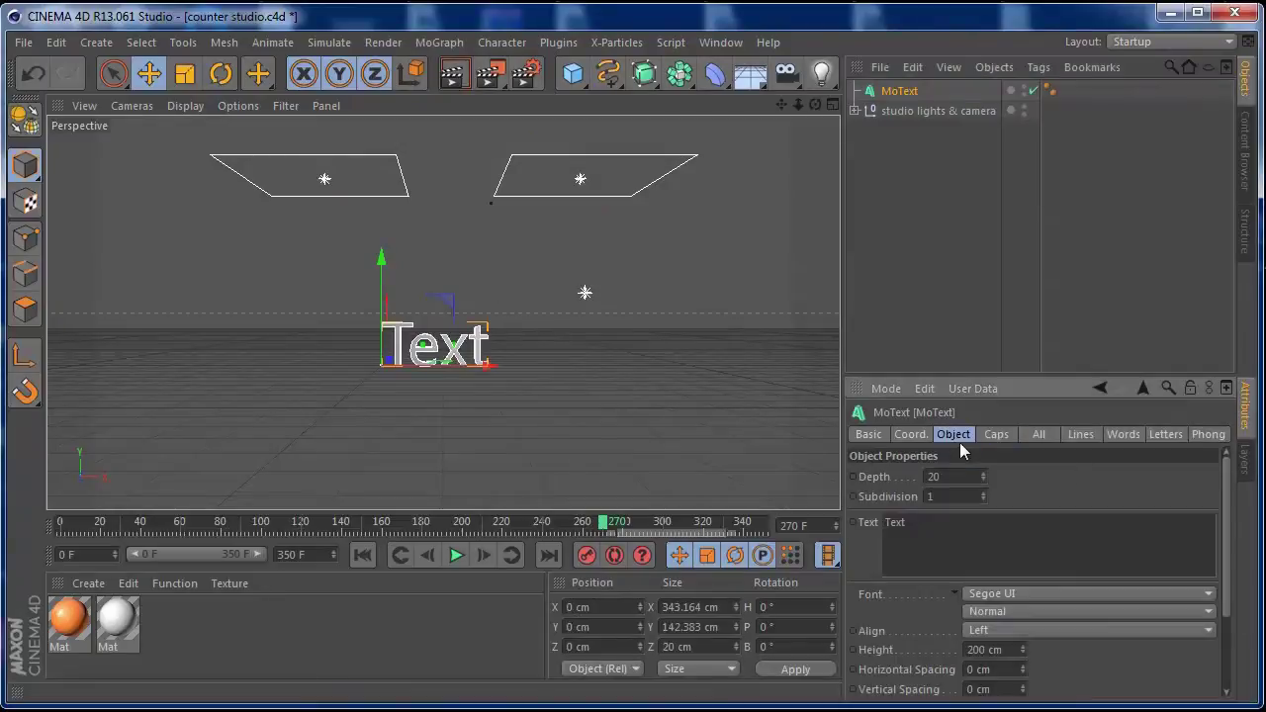
double_click(928, 527)
text(1)
click(1031, 591)
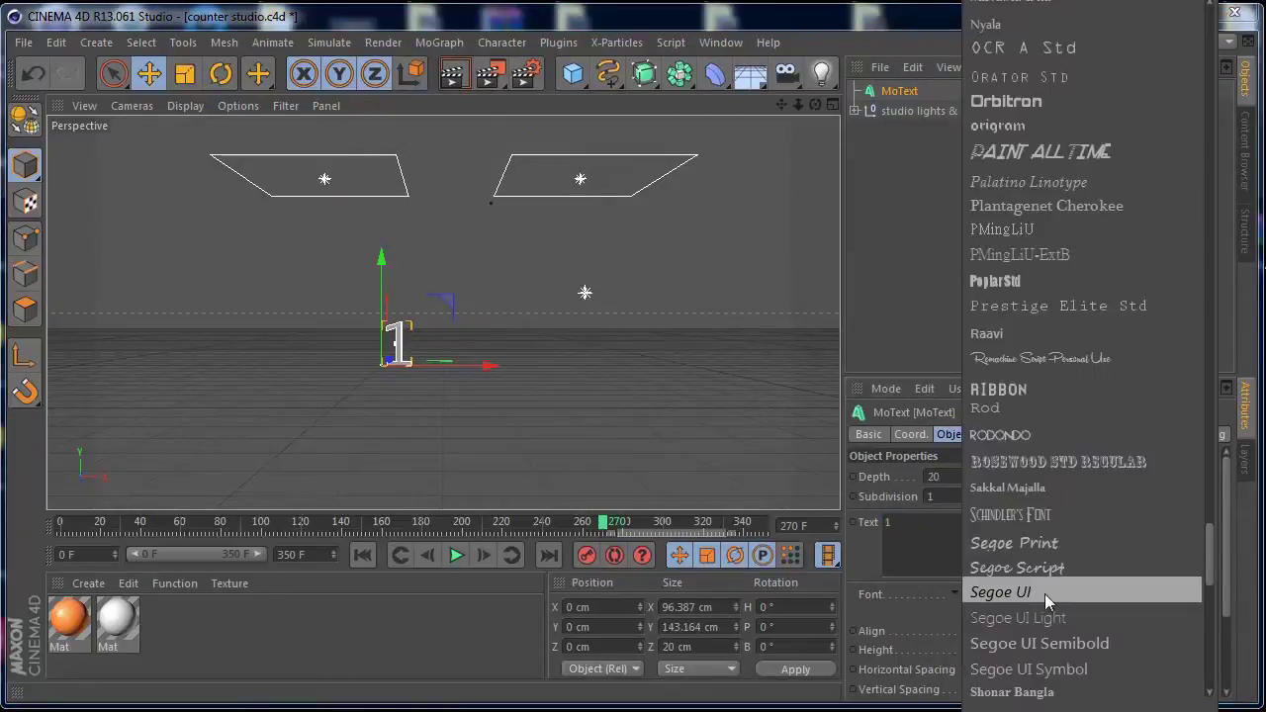
drag(1217, 576, 1216, 678)
click(1111, 313)
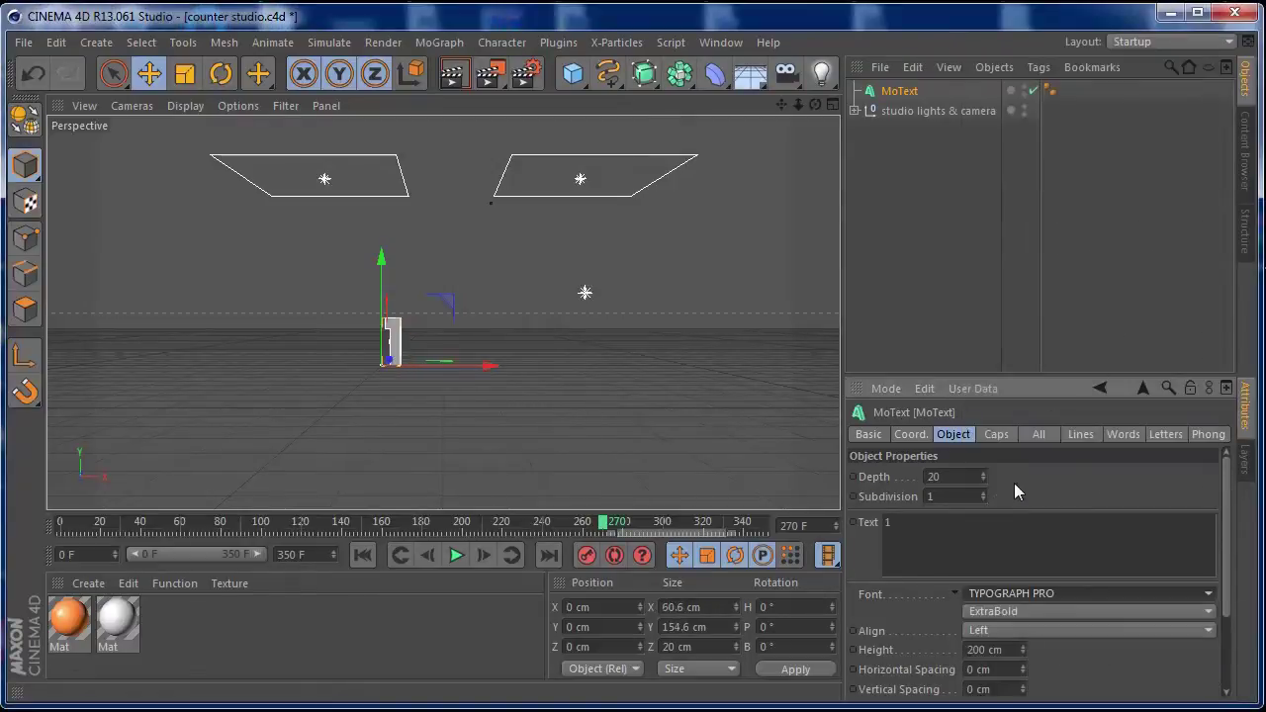
Step: Set the number's text height to 400 cm and its depth to 81
double_click(989, 649)
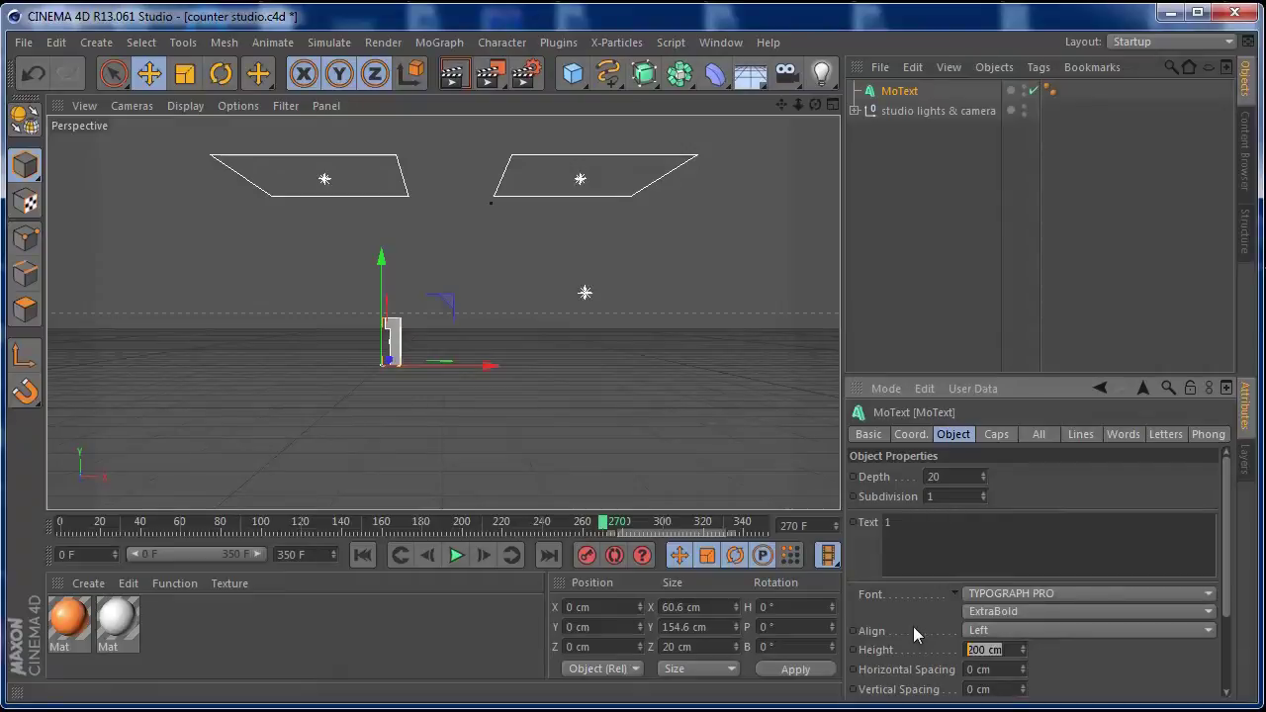
text(400)
key(Return)
drag(985, 480, 986, 455)
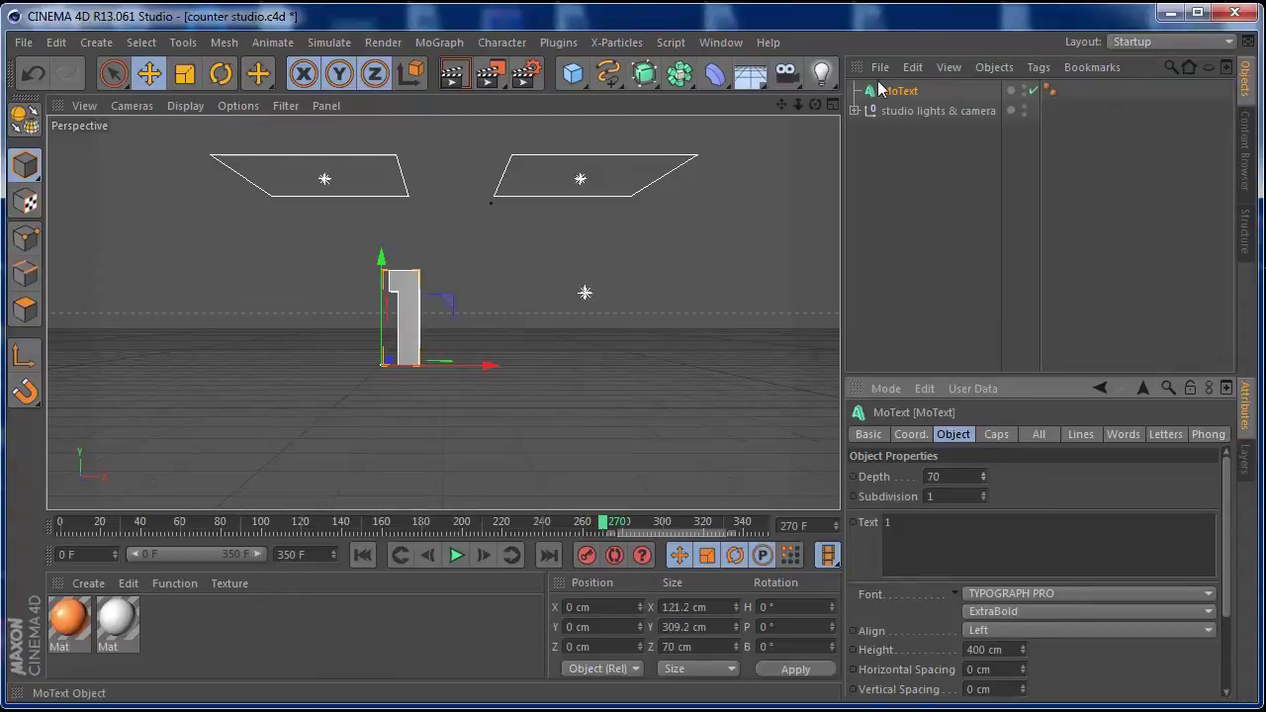
click(831, 105)
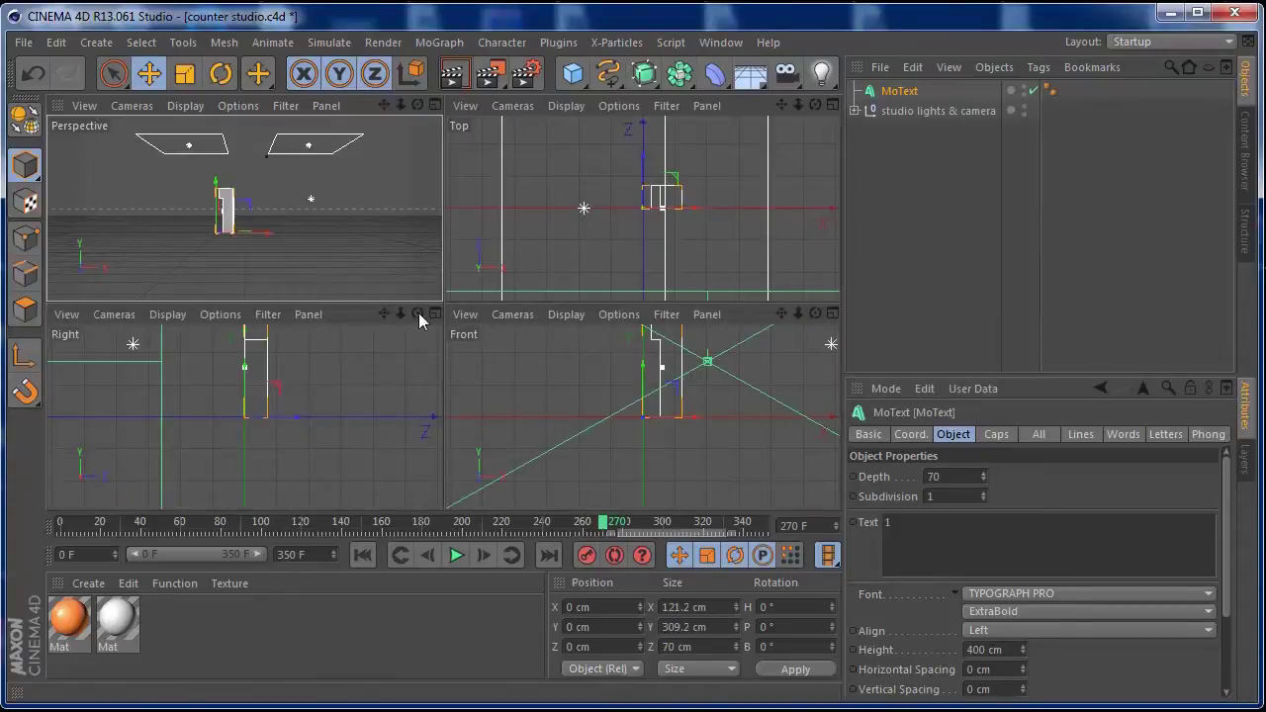
drag(981, 479, 982, 465)
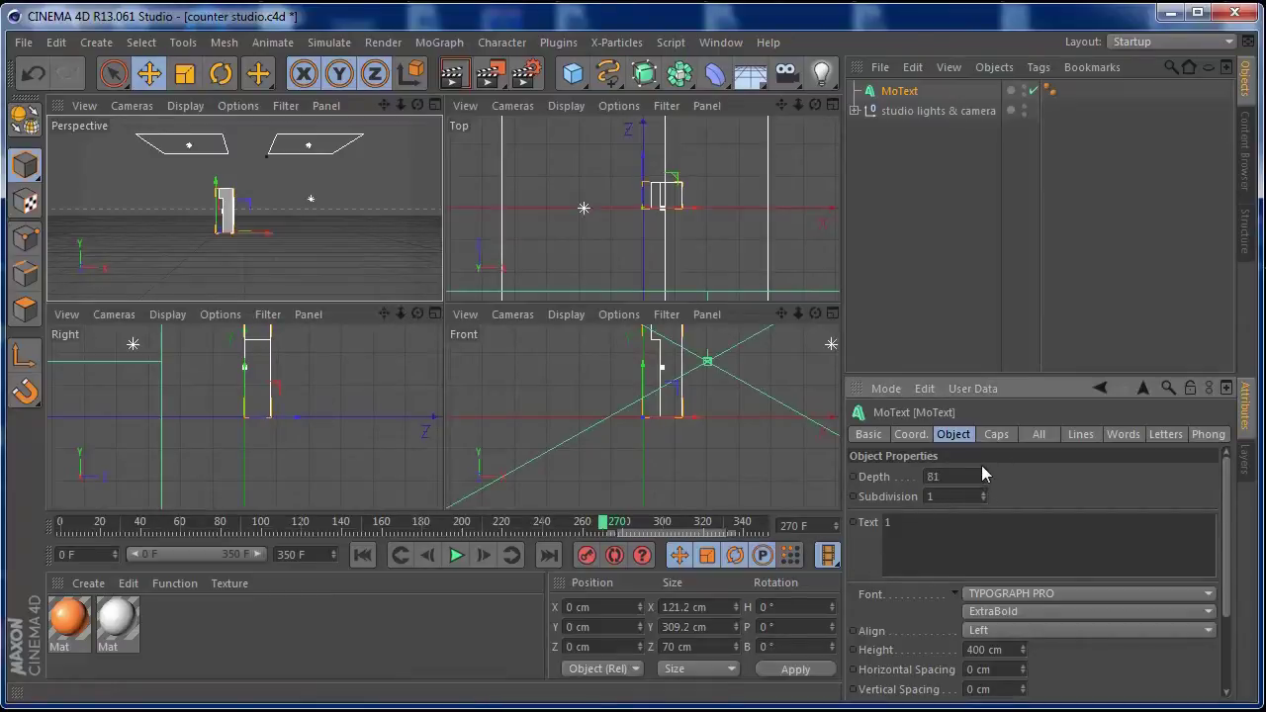
click(435, 104)
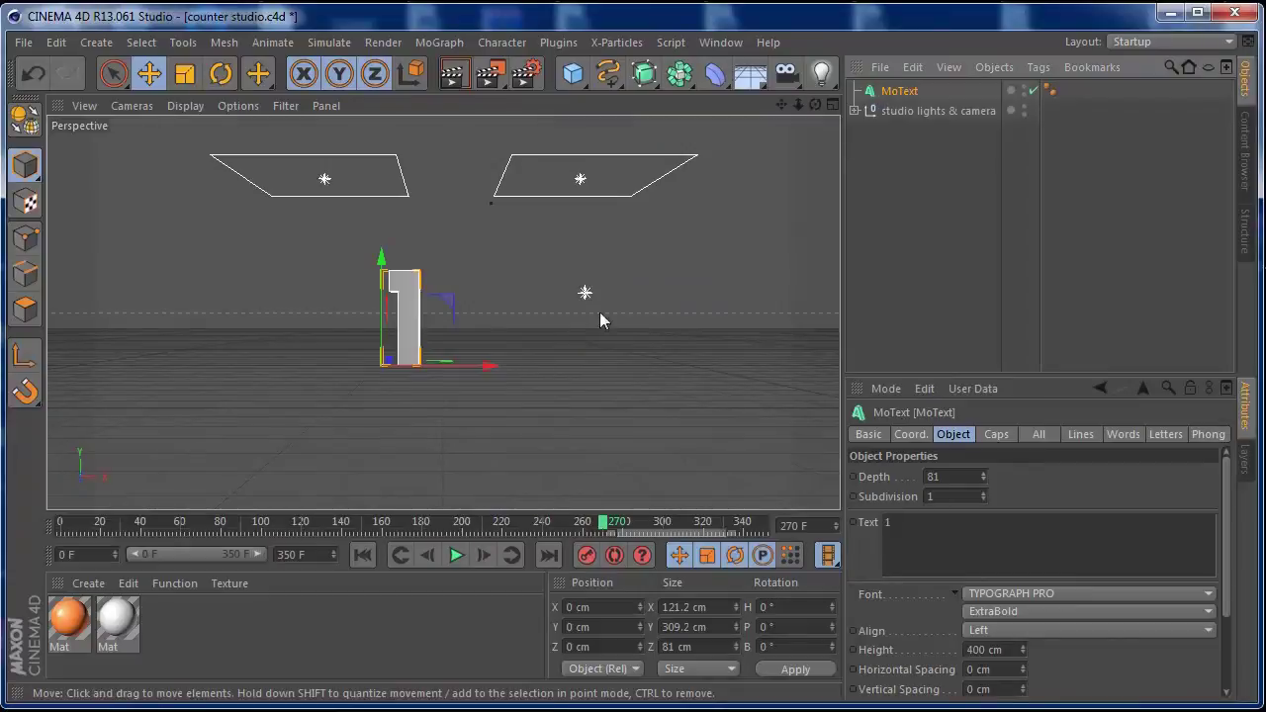
Step: Move the number along X to about 131 cm and place it in a Cloner with a count of 1
drag(494, 367, 534, 370)
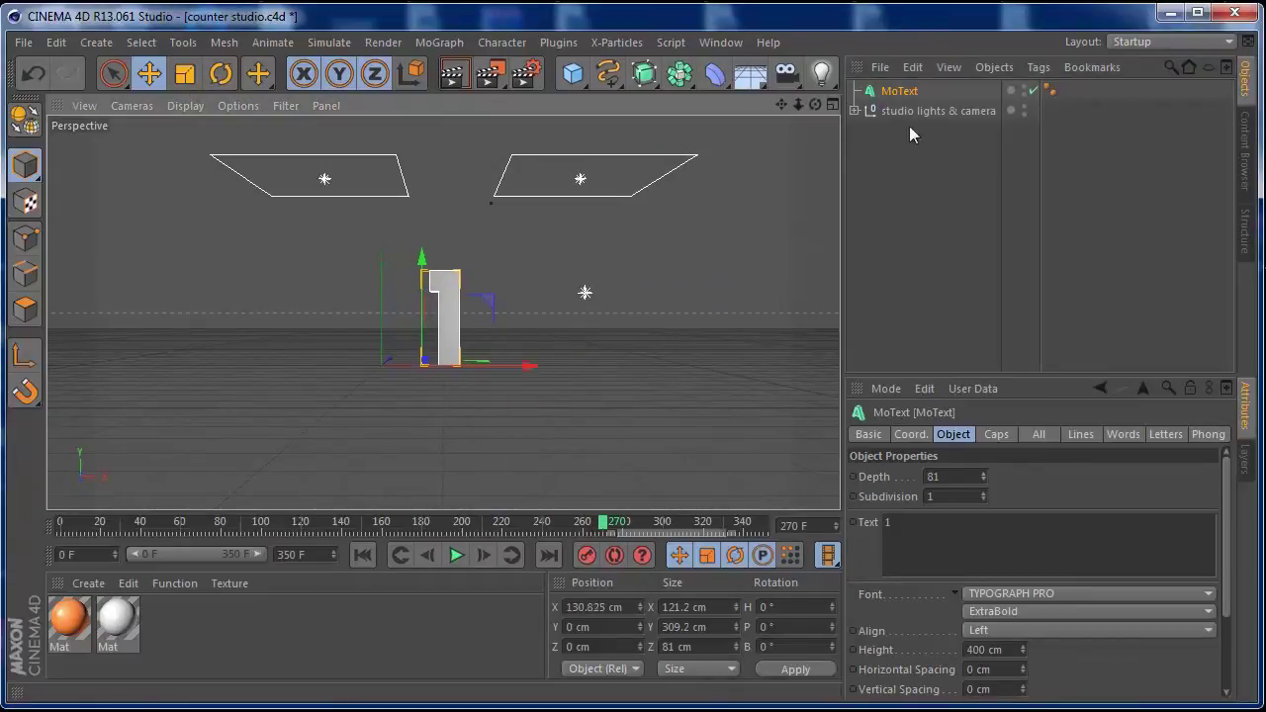
click(431, 43)
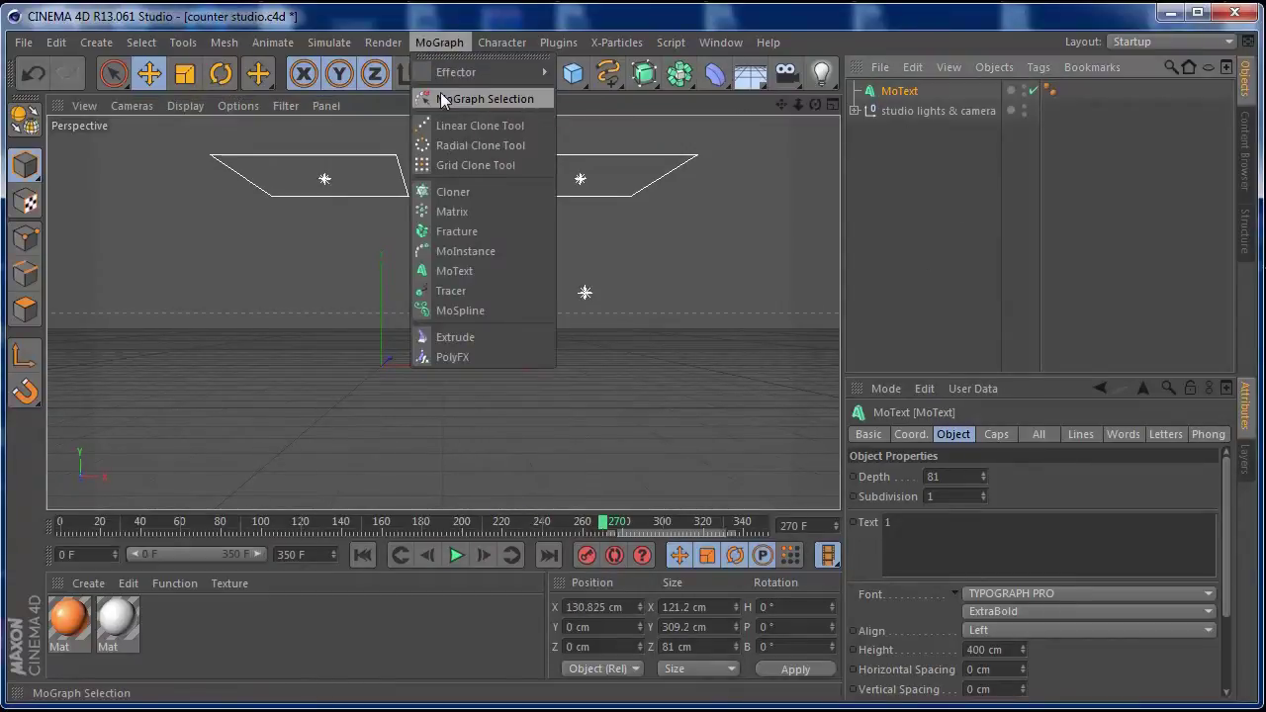
click(453, 192)
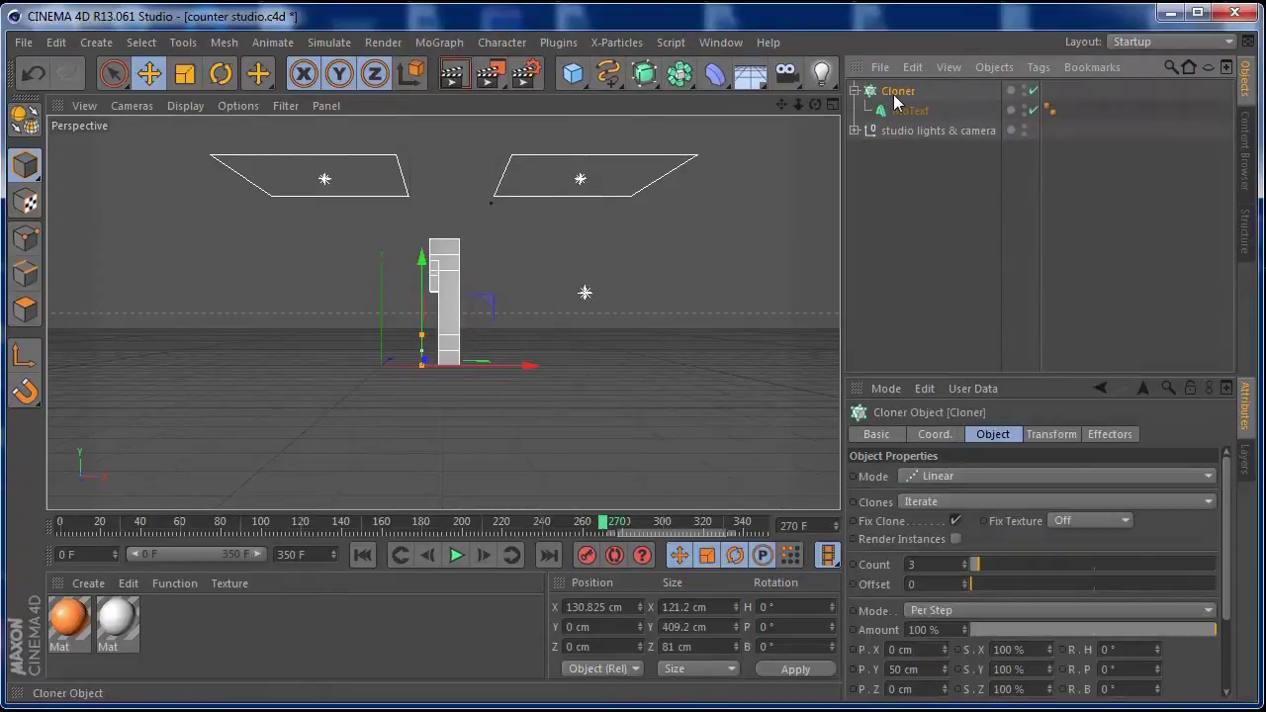
click(966, 569)
click(966, 569)
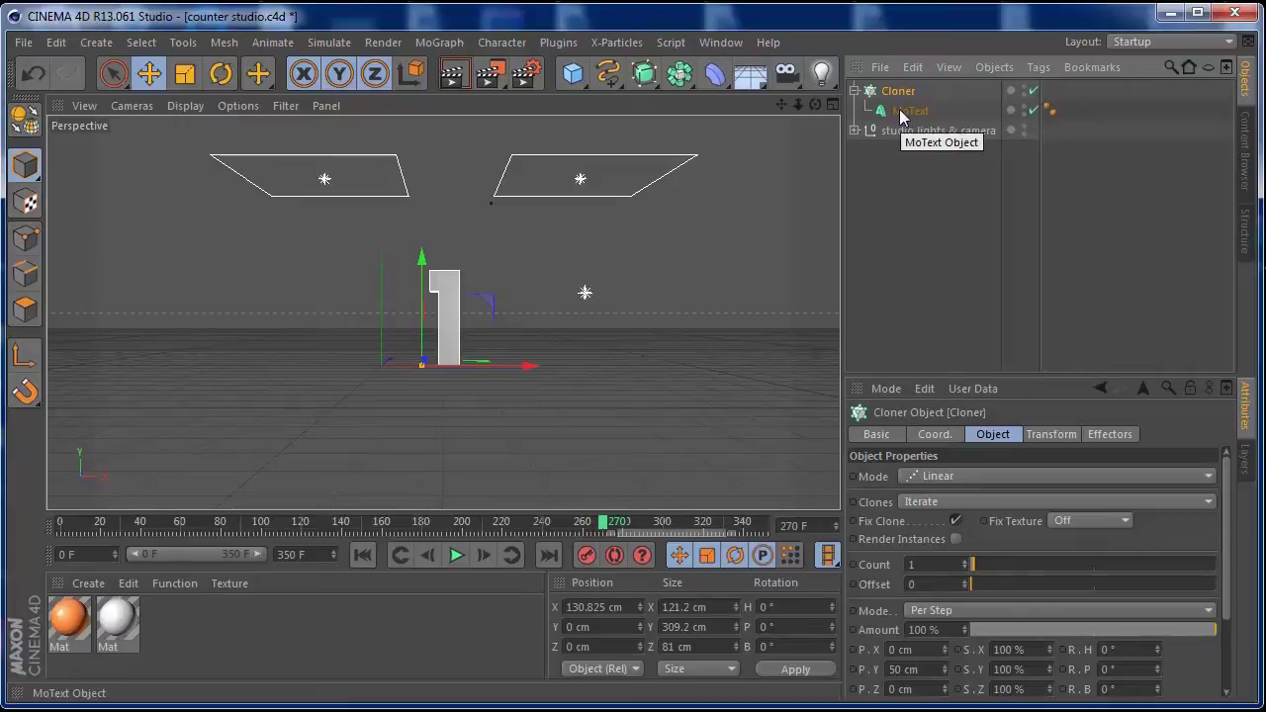
Step: Change both the start and end caps of the MoText to Fillet Cap
click(901, 113)
click(993, 436)
click(1021, 477)
click(1008, 550)
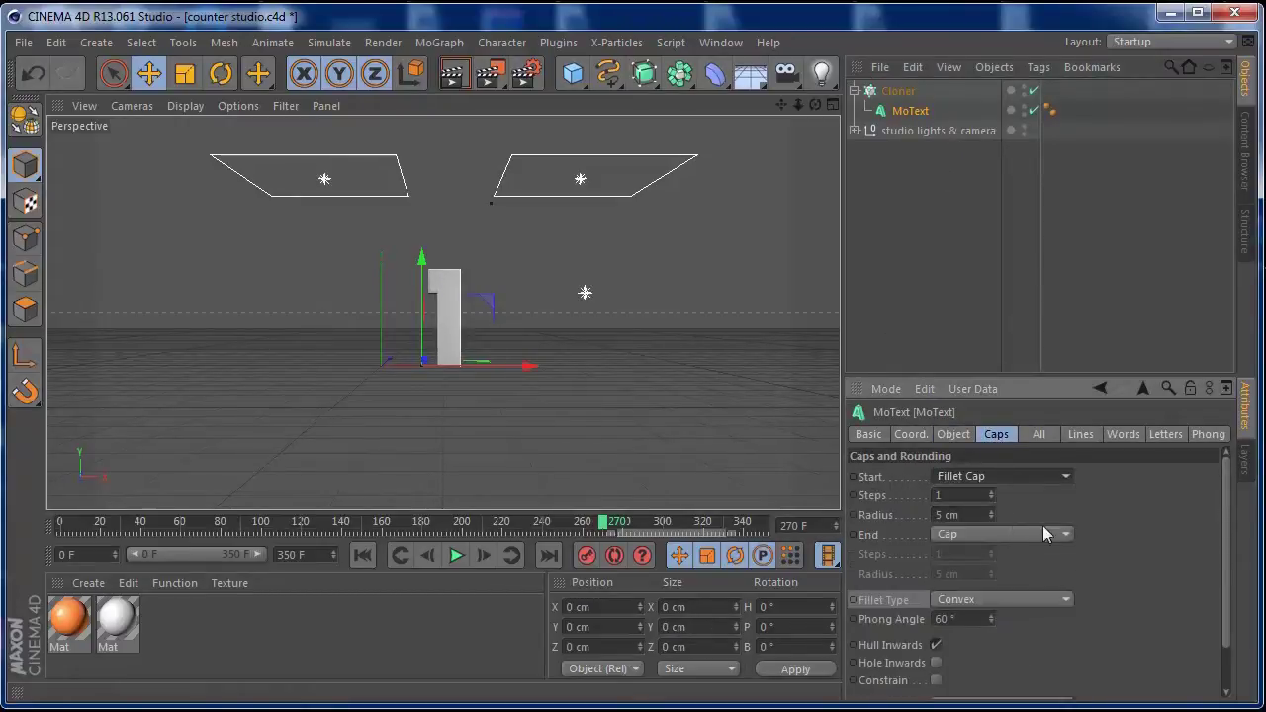
click(1043, 532)
click(1009, 610)
Step: Set the MoText fillet type to 2 Steps and preview the number's edge with a close-up interactive region render
click(992, 601)
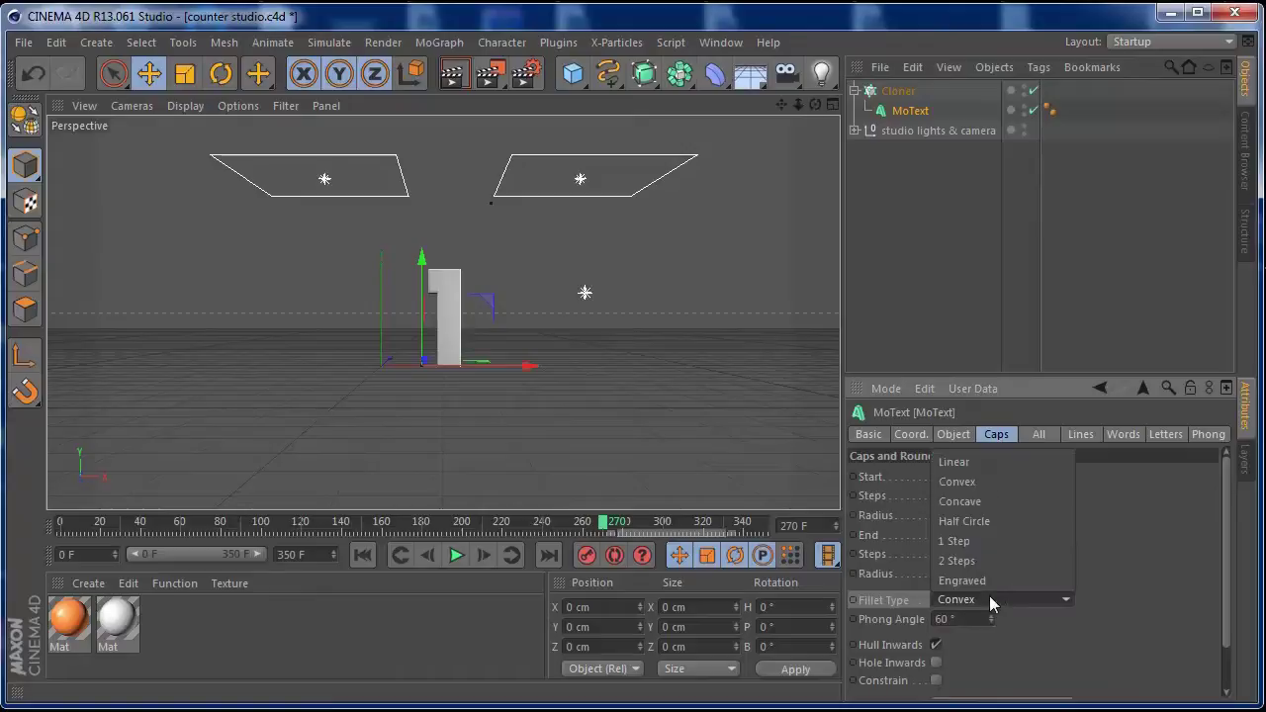
click(901, 531)
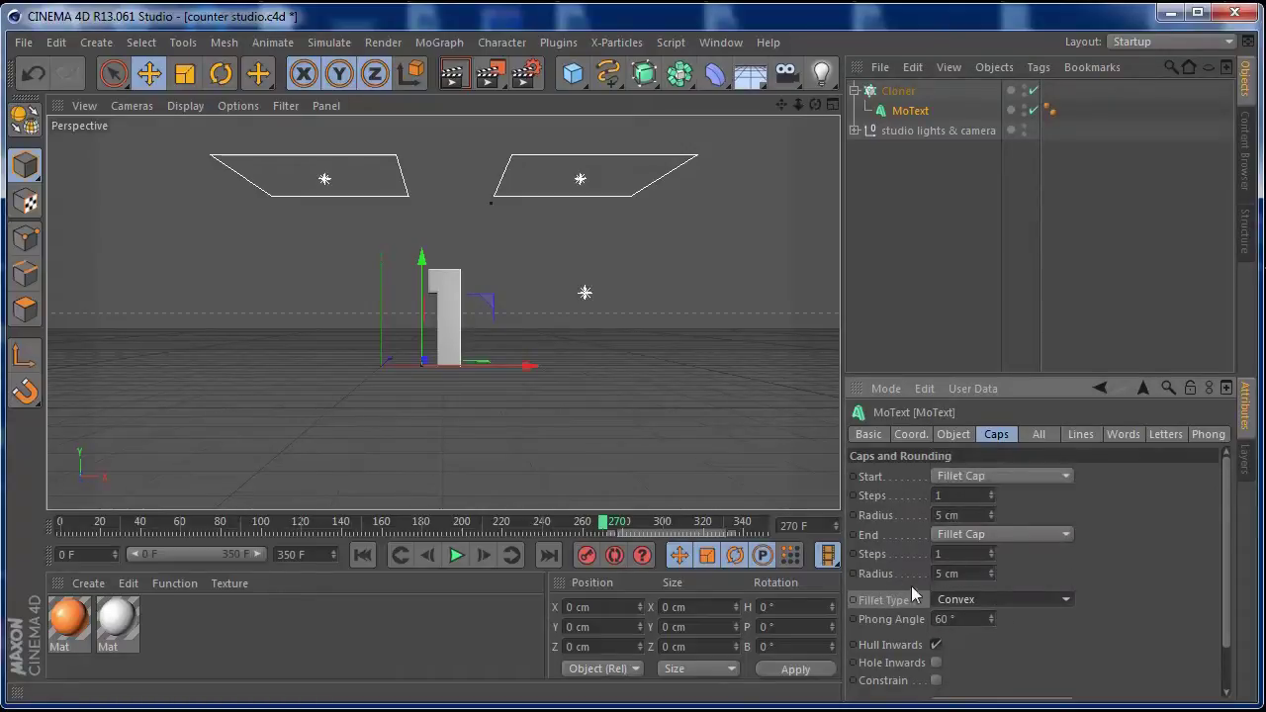
click(971, 603)
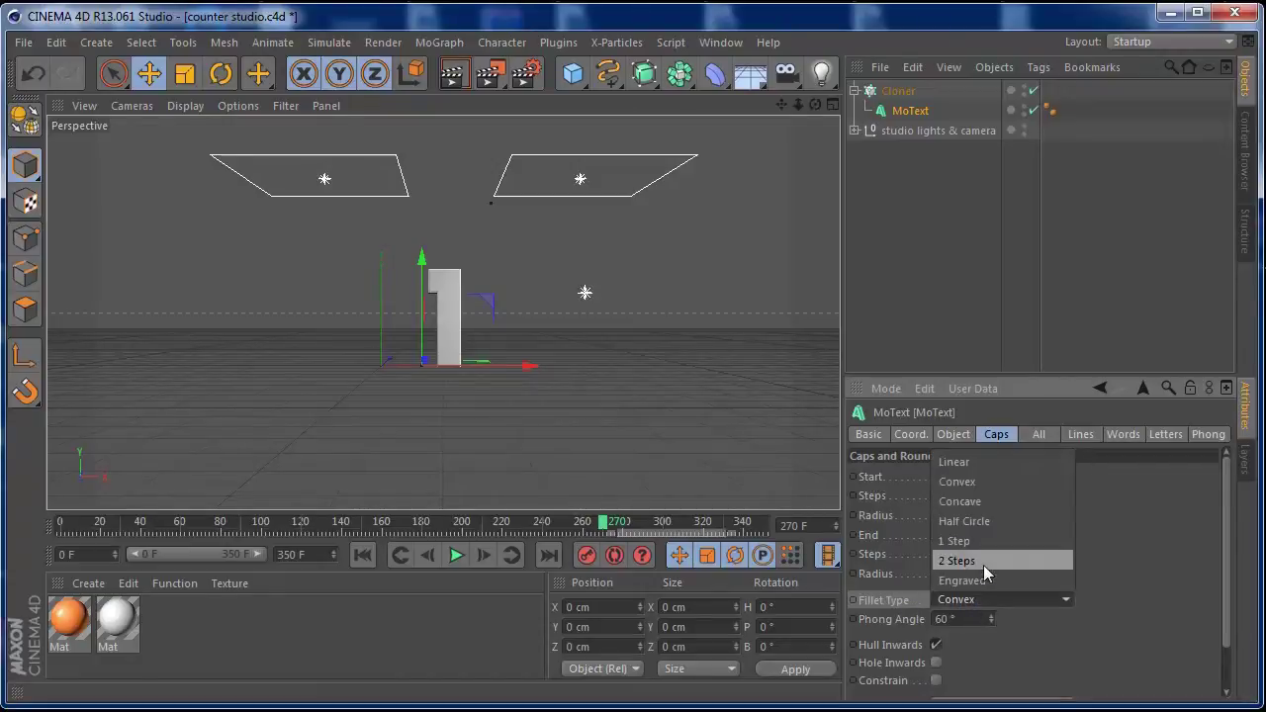
click(982, 560)
drag(798, 105, 1114, 102)
drag(489, 74, 540, 92)
drag(333, 184, 435, 288)
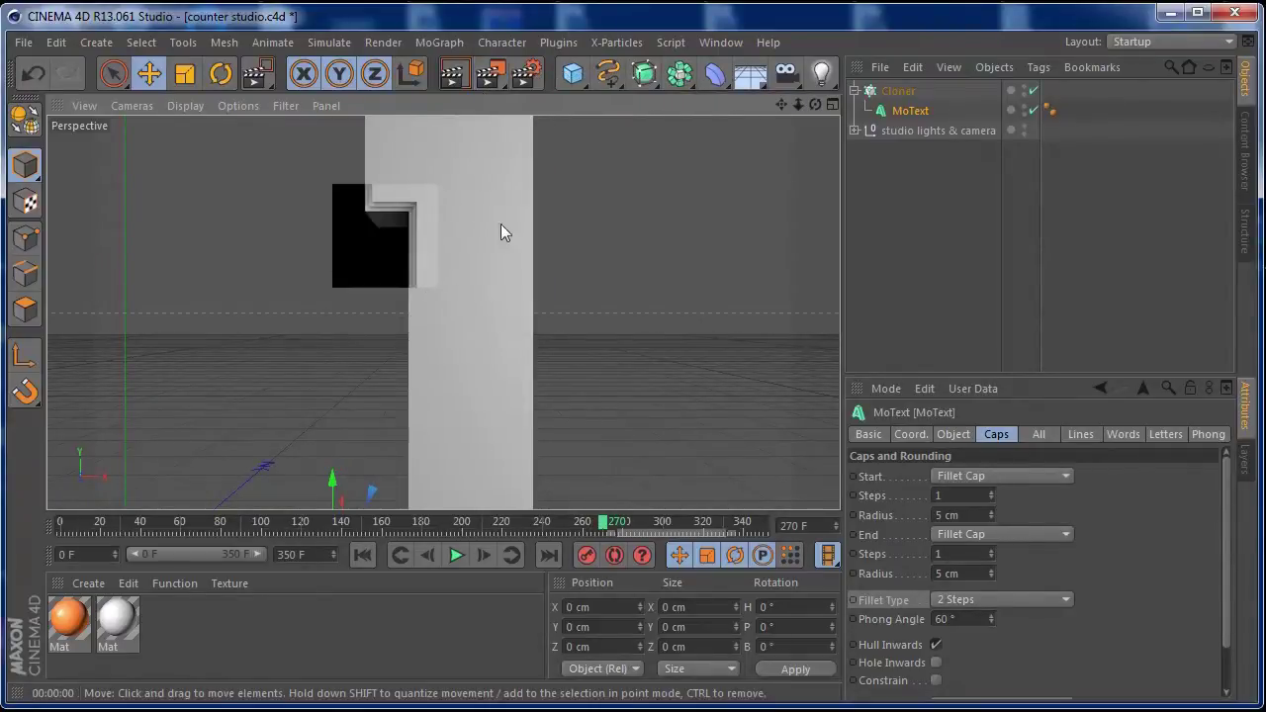
drag(798, 105, 642, 189)
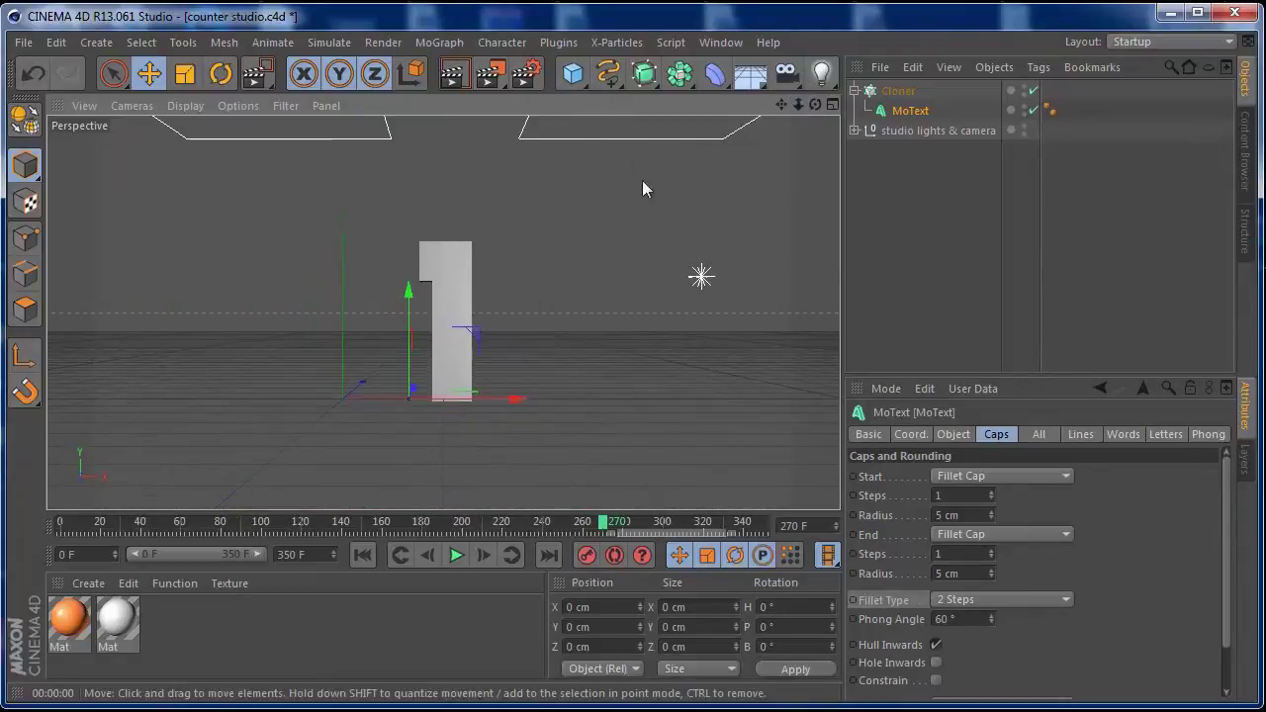
Step: Apply a Shader effector to the Cloner and position it at about X -16 cm, Y 207 cm
click(898, 91)
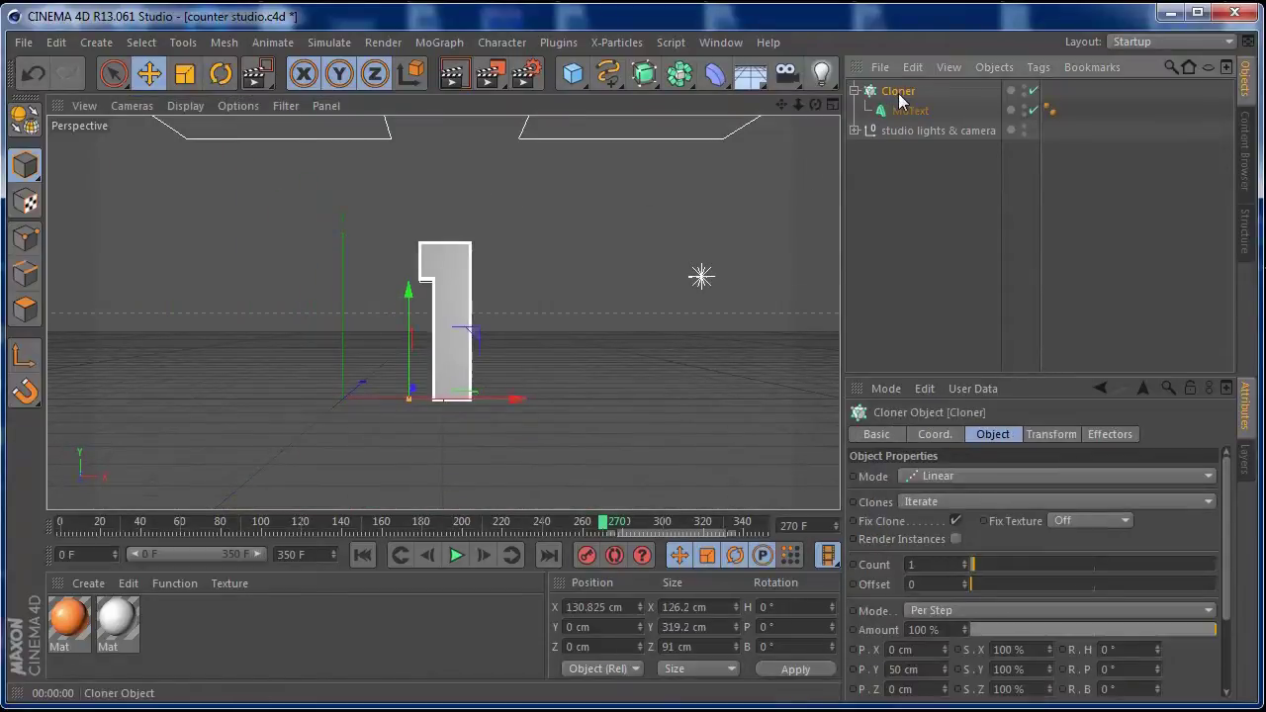
click(439, 42)
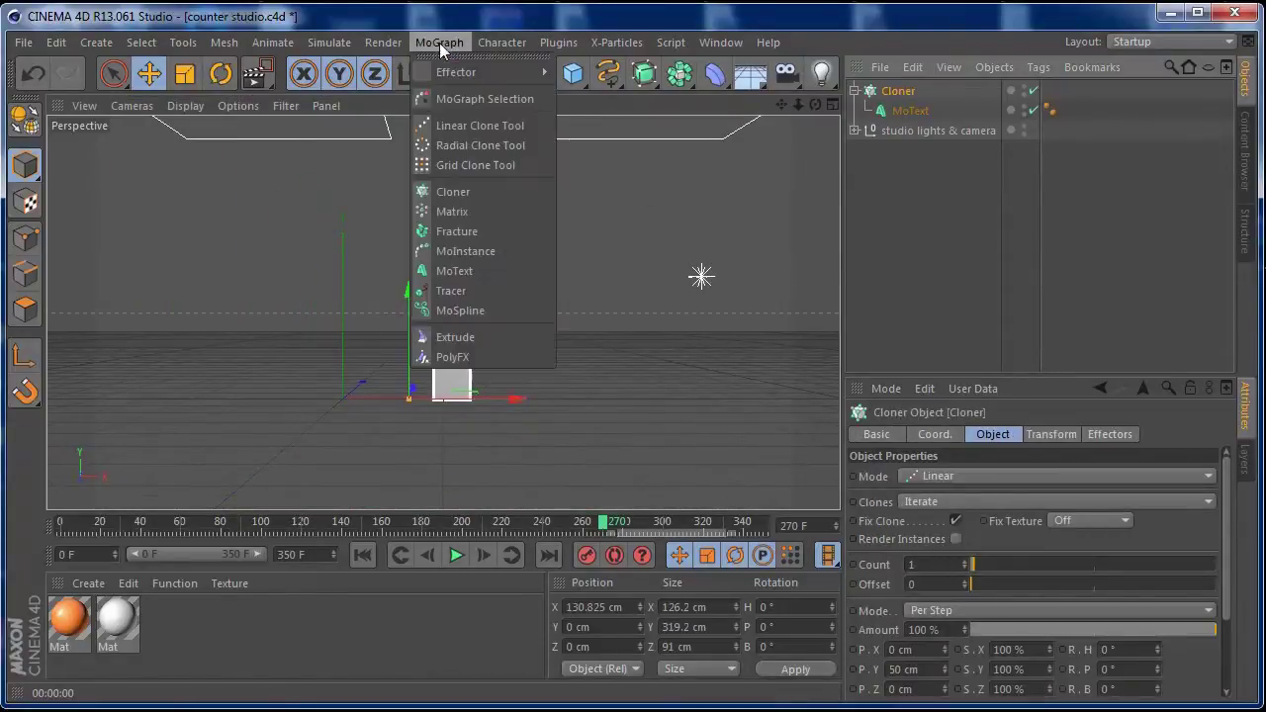
mouse_move(442, 72)
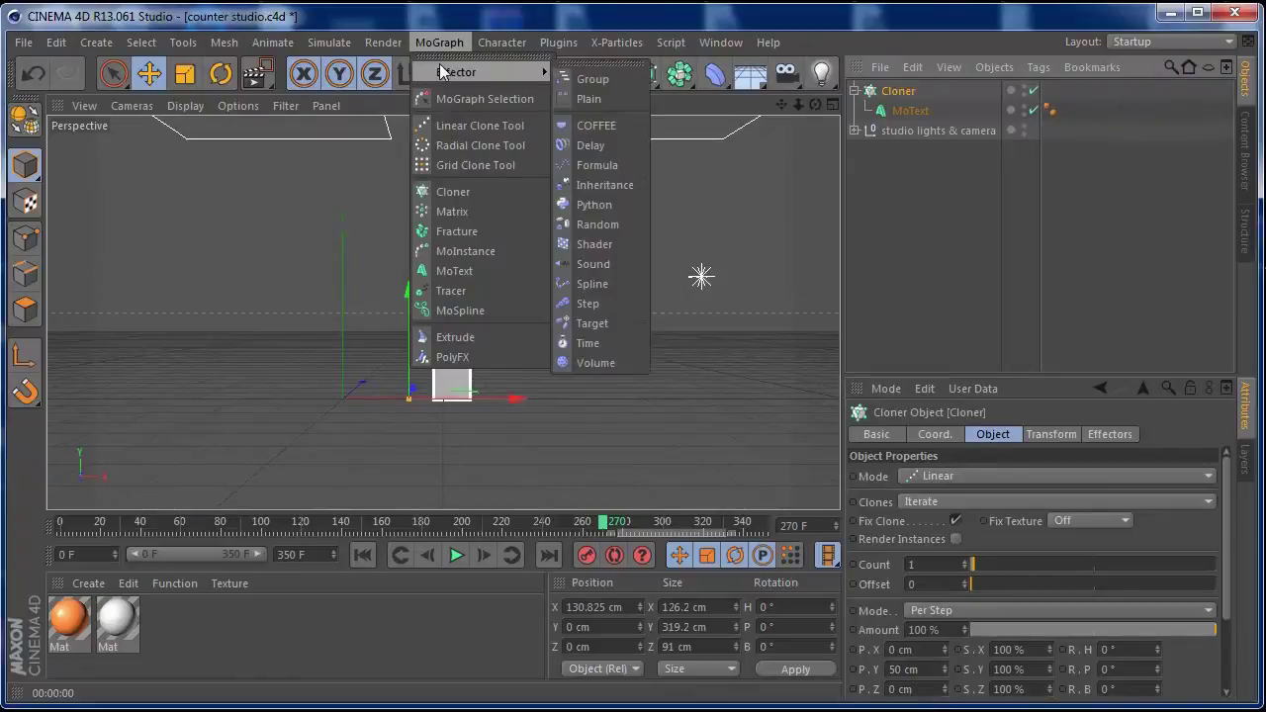
click(604, 244)
drag(344, 297, 367, 240)
mouse_move(442, 308)
mouse_down()
mouse_move(367, 294)
mouse_move(497, 300)
mouse_move(443, 302)
mouse_up()
Step: Set the Shader effector's uniform scale parameter to -1
click(1046, 440)
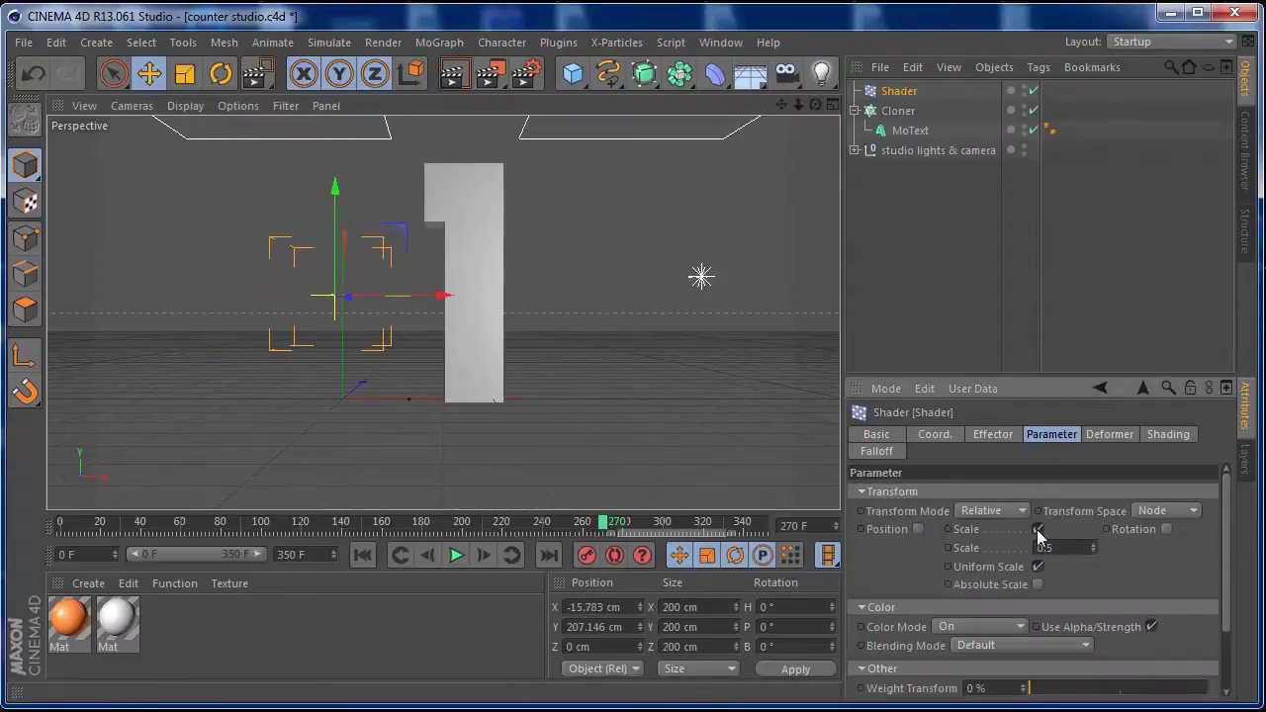
drag(1063, 548, 1011, 555)
text(-1)
key(Return)
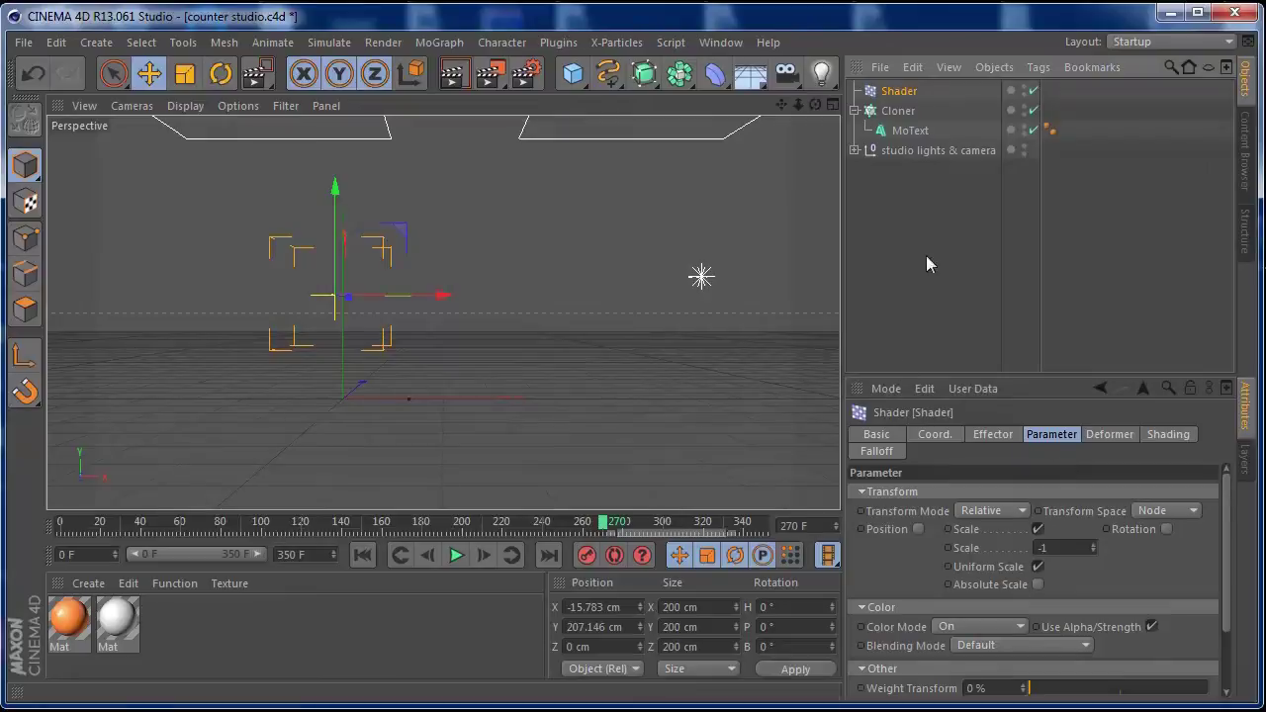
Step: Set the Shader effector's falloff shape to Linear
click(886, 453)
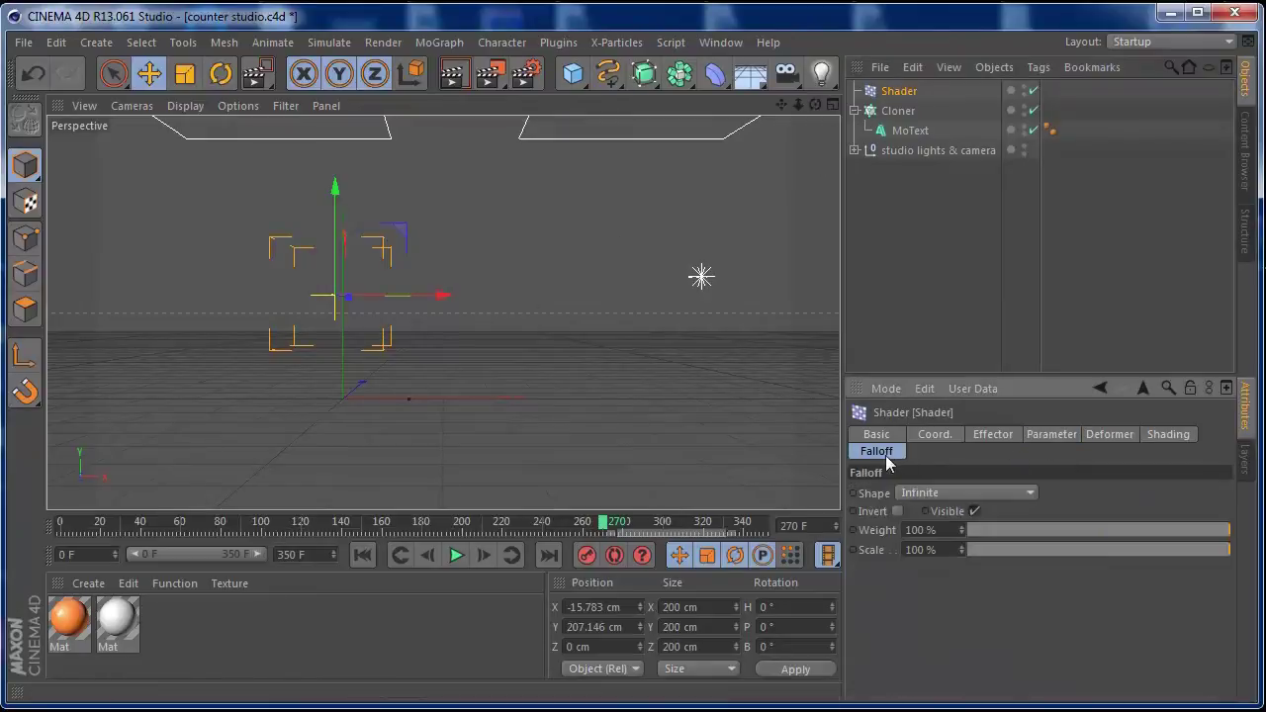
click(975, 493)
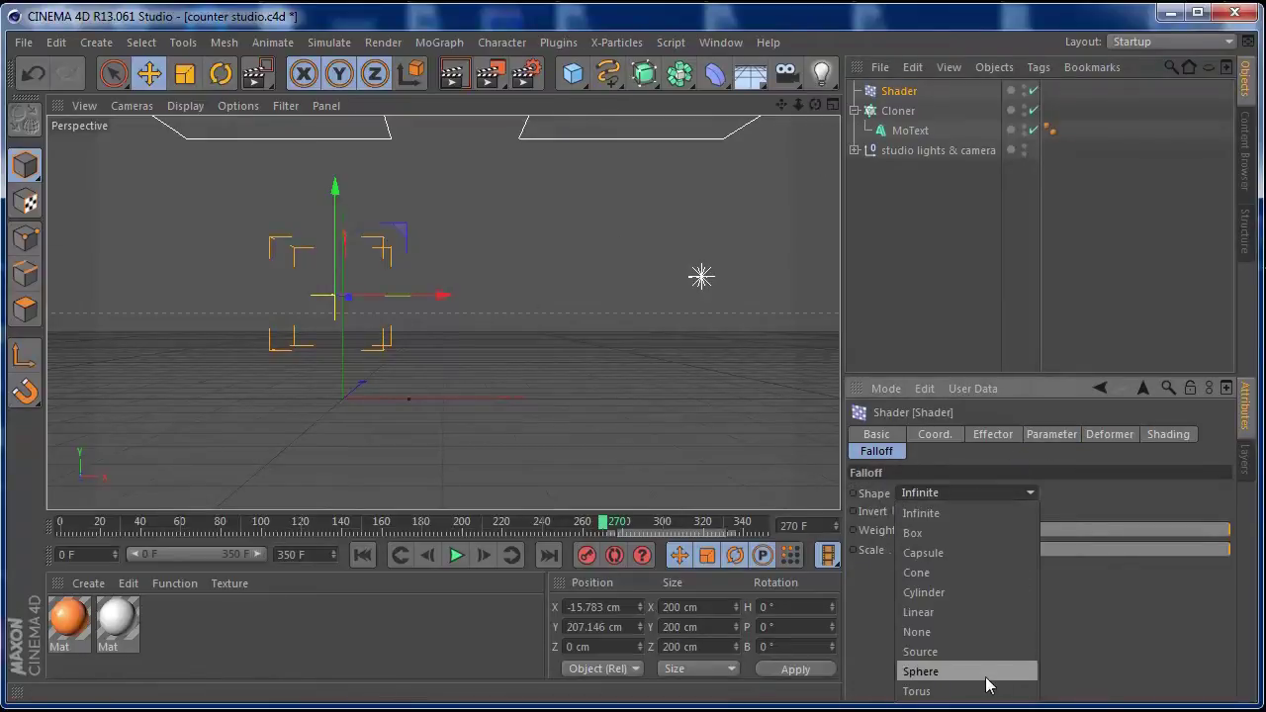
click(986, 613)
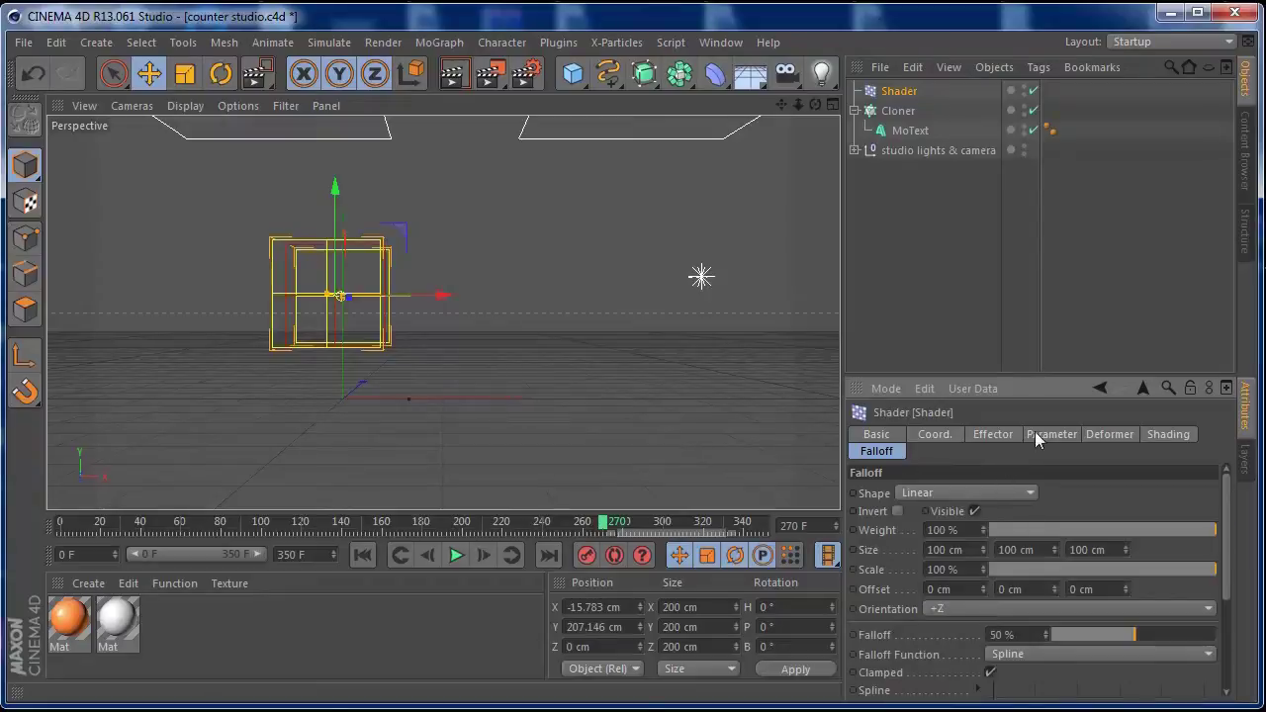
Step: Rotate the Shader effector's heading to 90° and sweep it across the number, leaving it at about X -266 cm
click(940, 435)
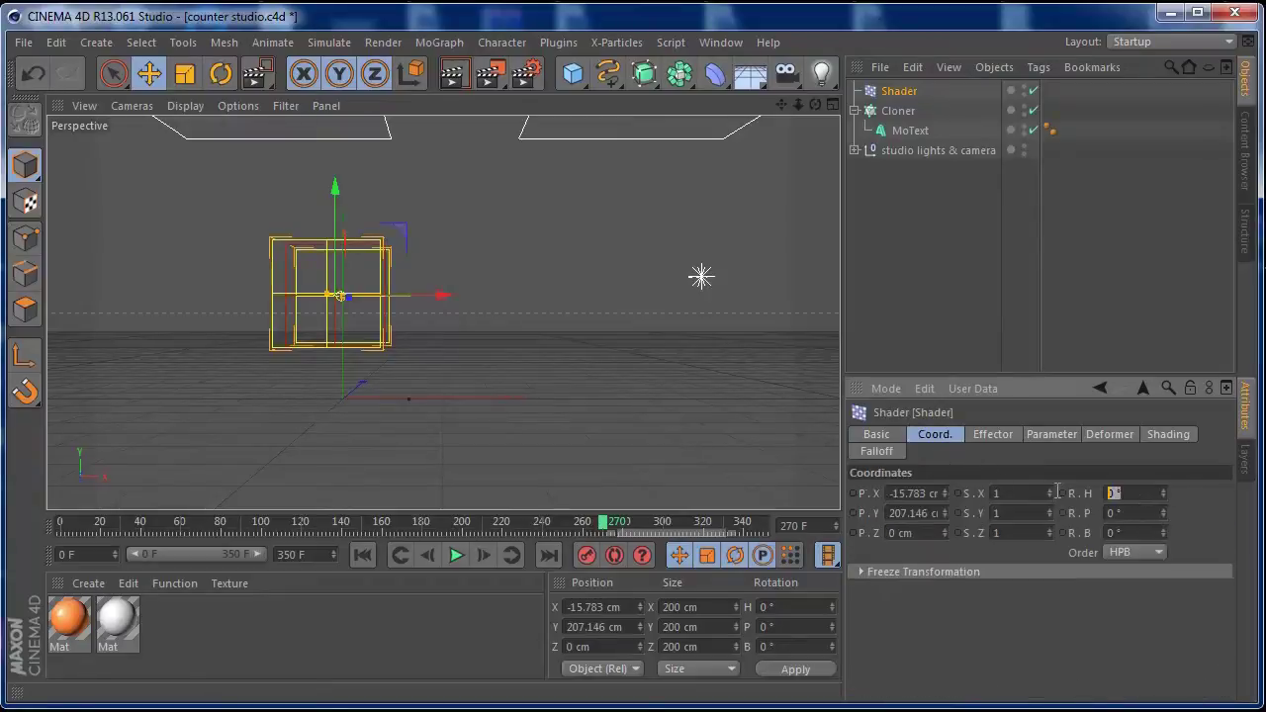
text(90)
key(Return)
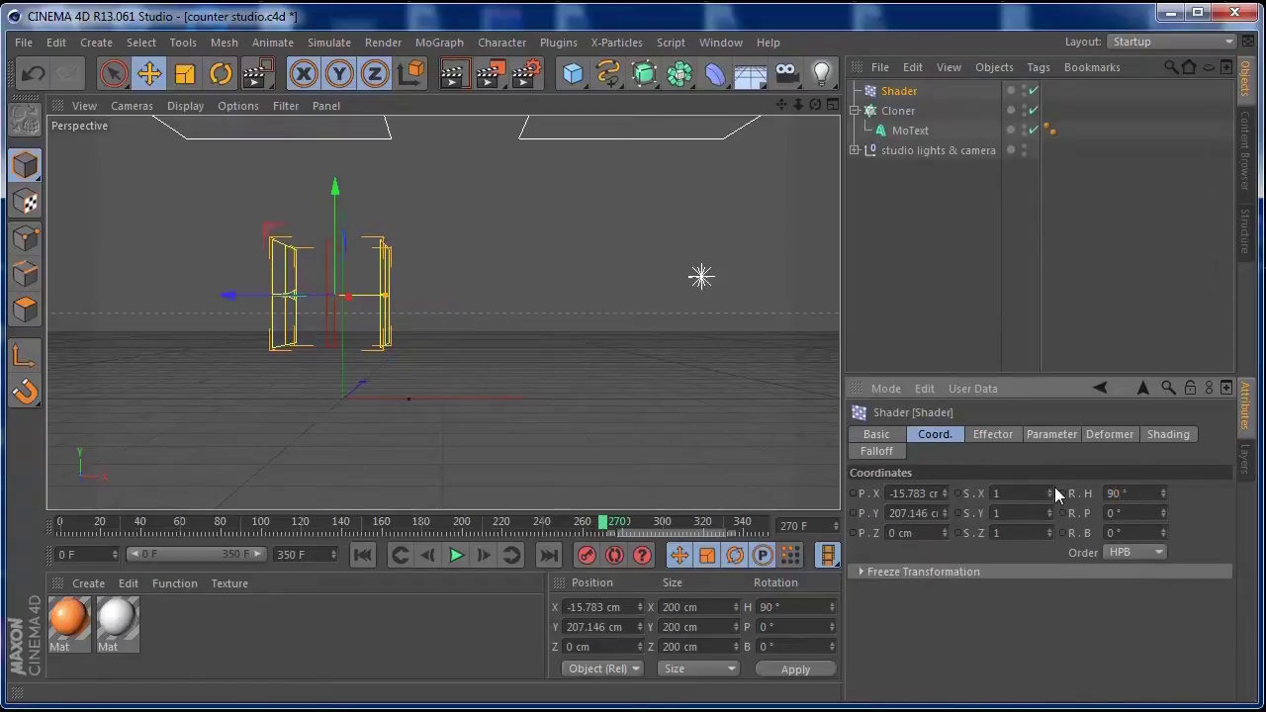
drag(229, 295, 475, 355)
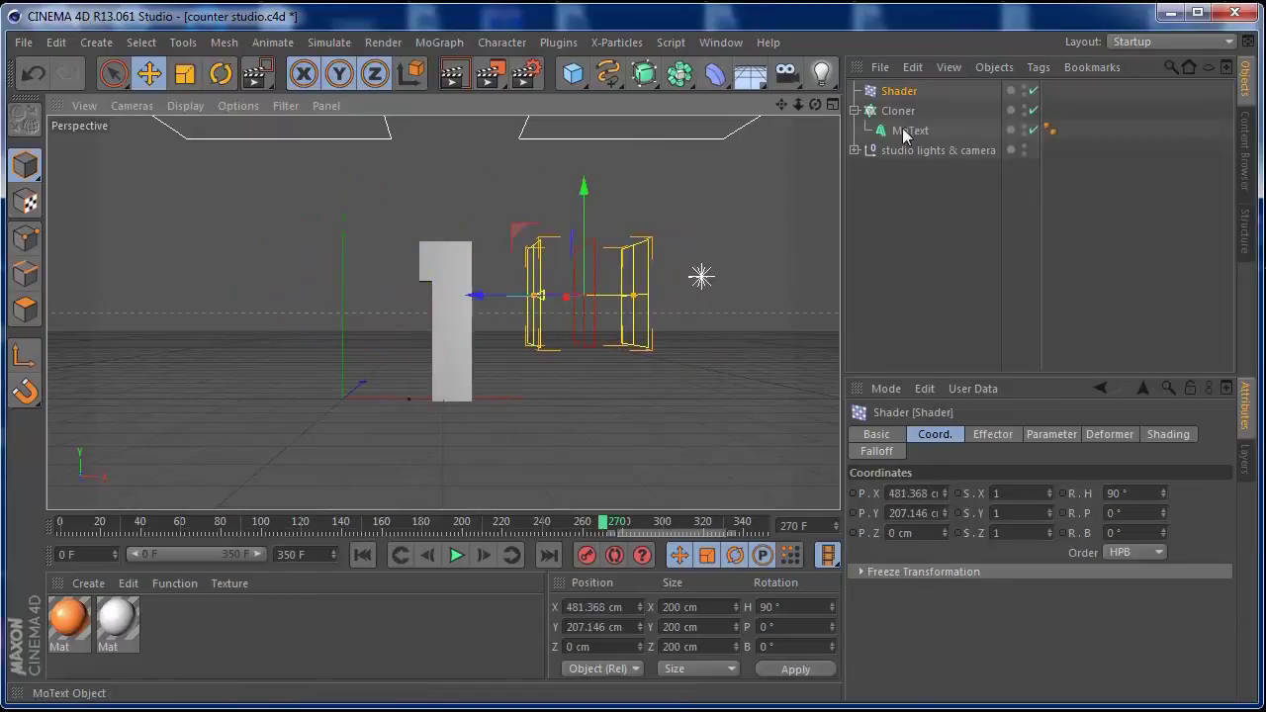
drag(482, 297, 110, 286)
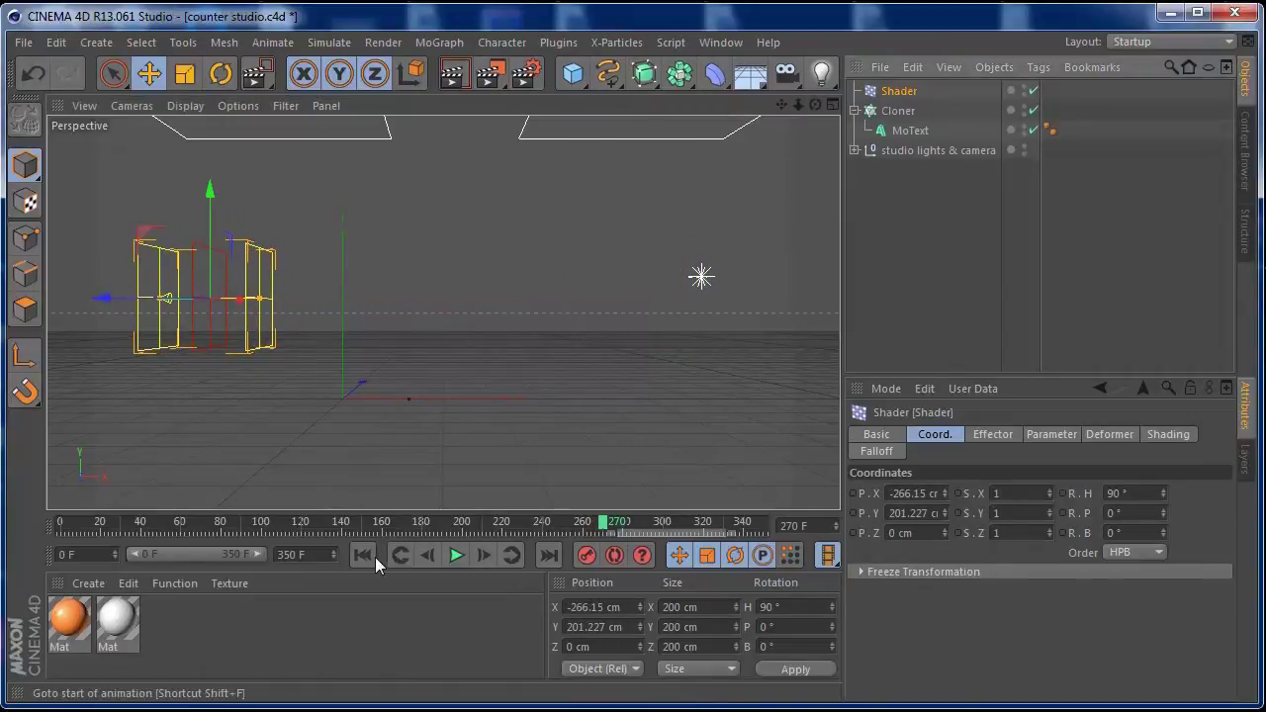
Step: Keyframe the Shader effector at about X -266 cm on frame 0 and about X 663 cm on frame 30
click(64, 524)
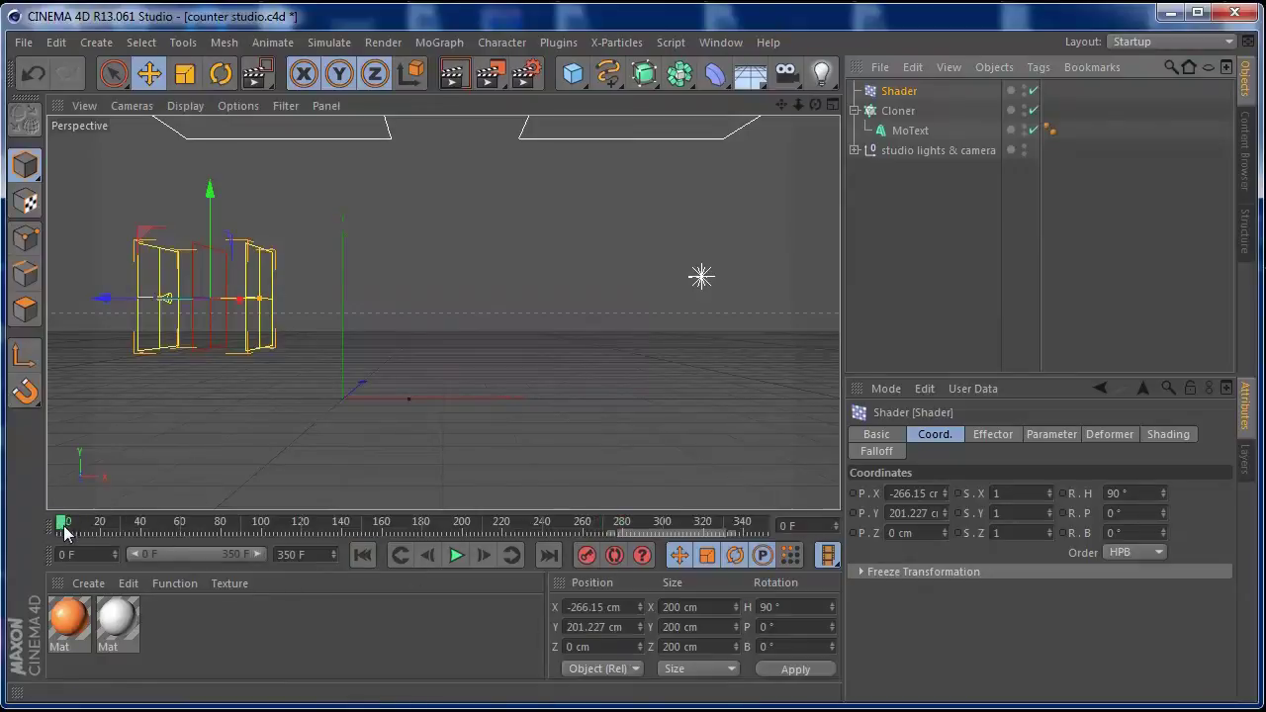
click(587, 556)
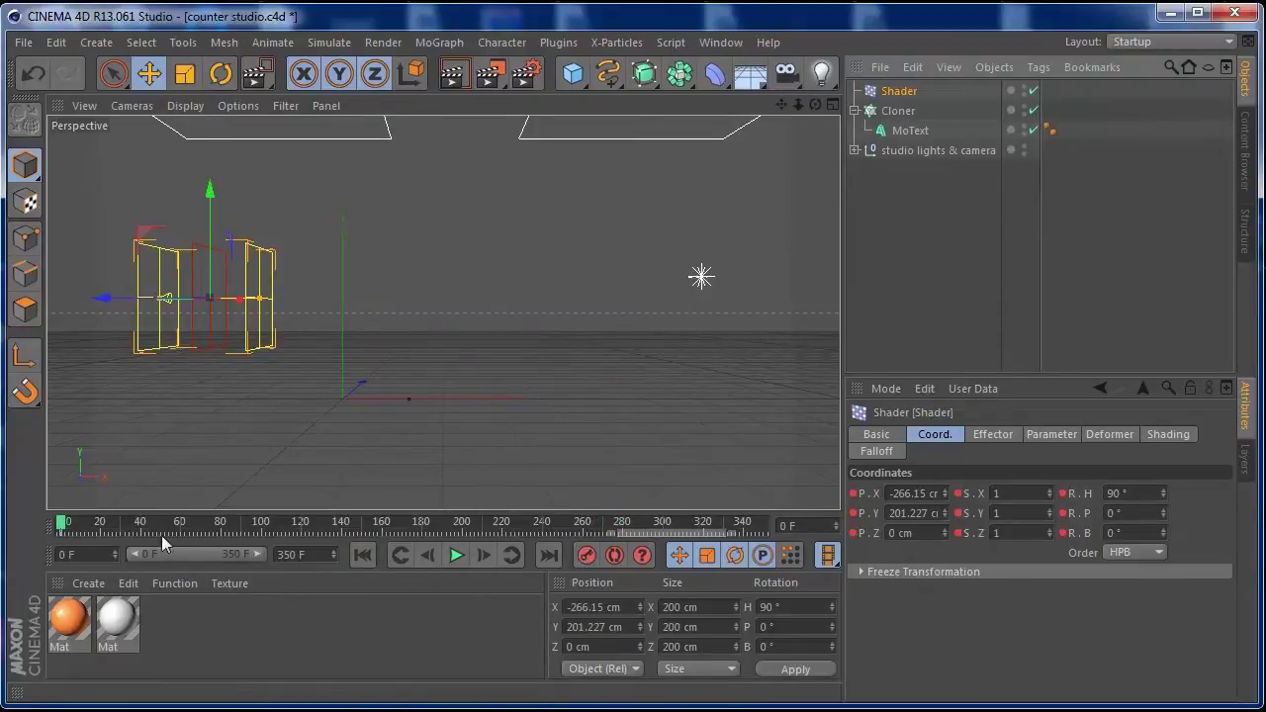
mouse_move(62, 527)
mouse_down()
mouse_move(156, 533)
mouse_move(124, 531)
mouse_up()
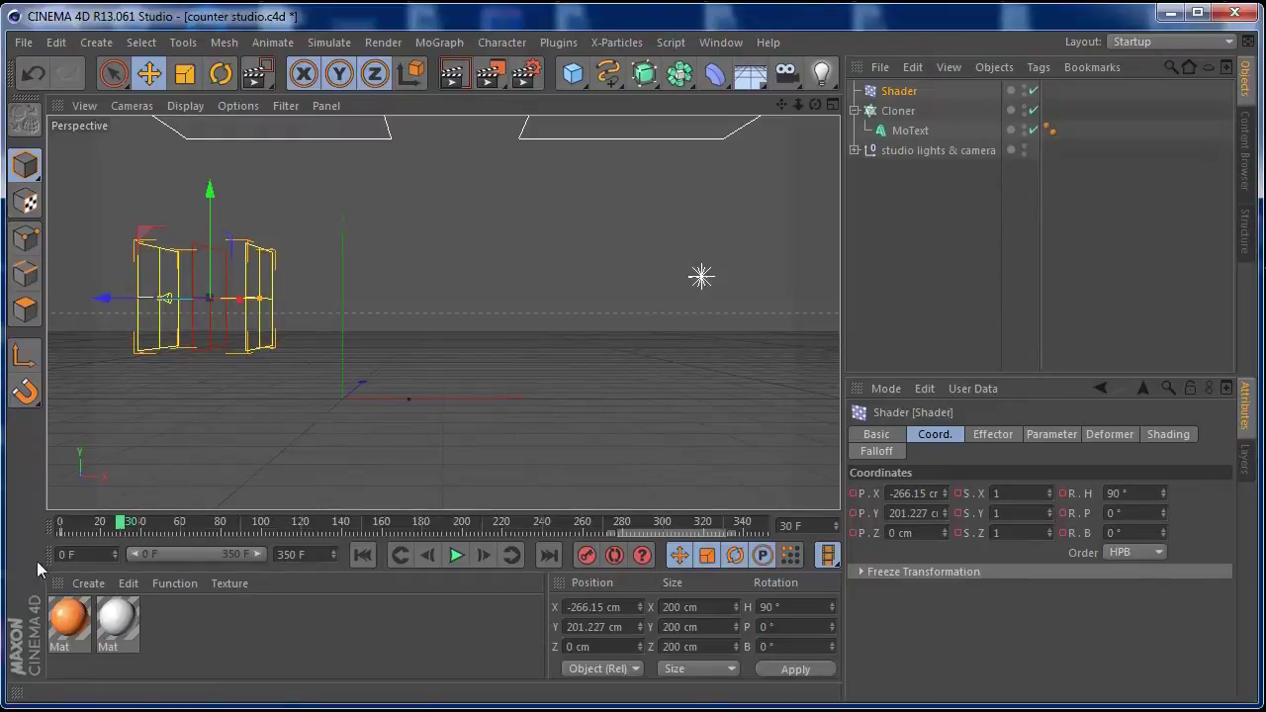
drag(102, 298, 563, 338)
click(586, 555)
Step: Play the animation from the start to check how the Shader's sweep scales the digit in, then return to frame 0
click(365, 555)
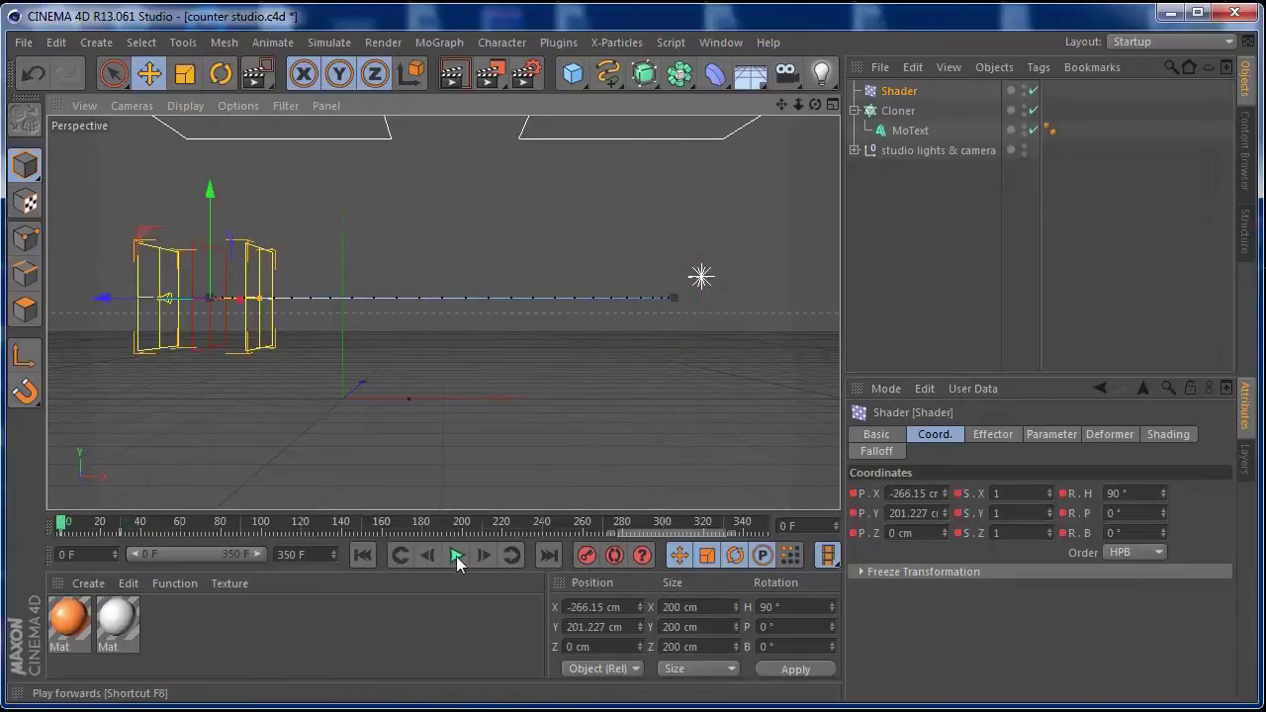
click(456, 555)
click(456, 555)
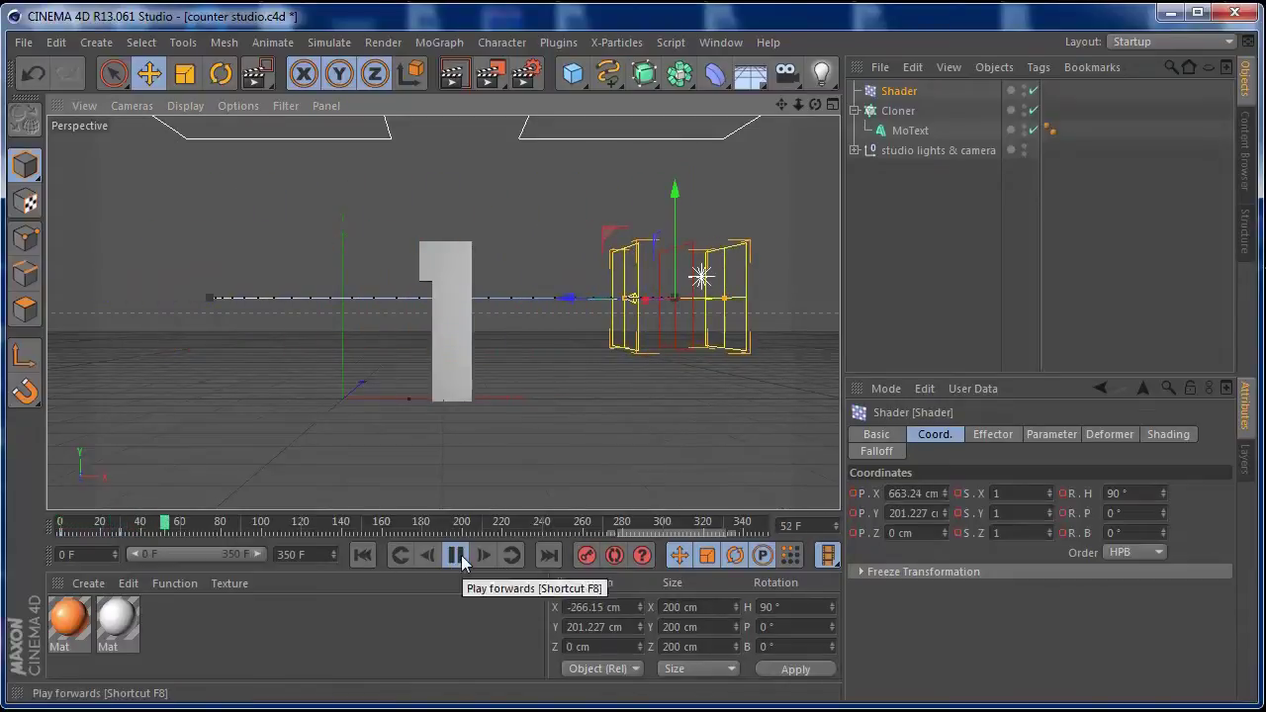
click(386, 559)
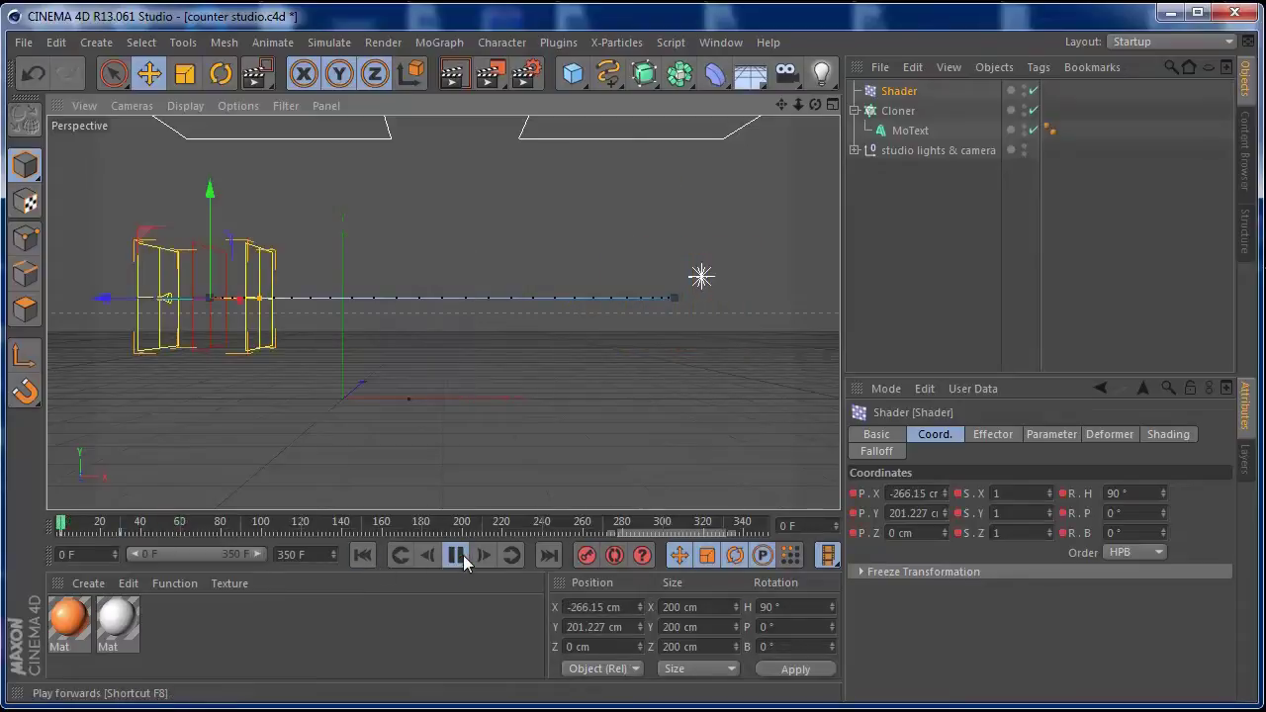
click(456, 557)
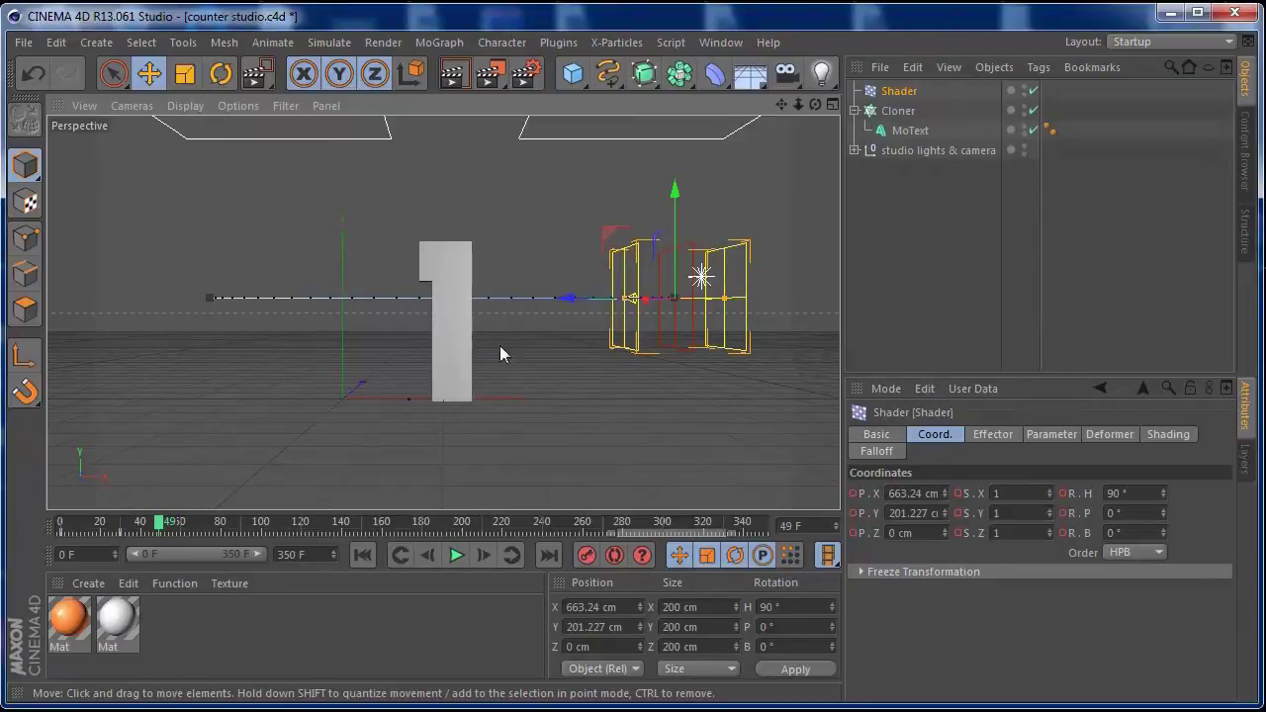
click(362, 555)
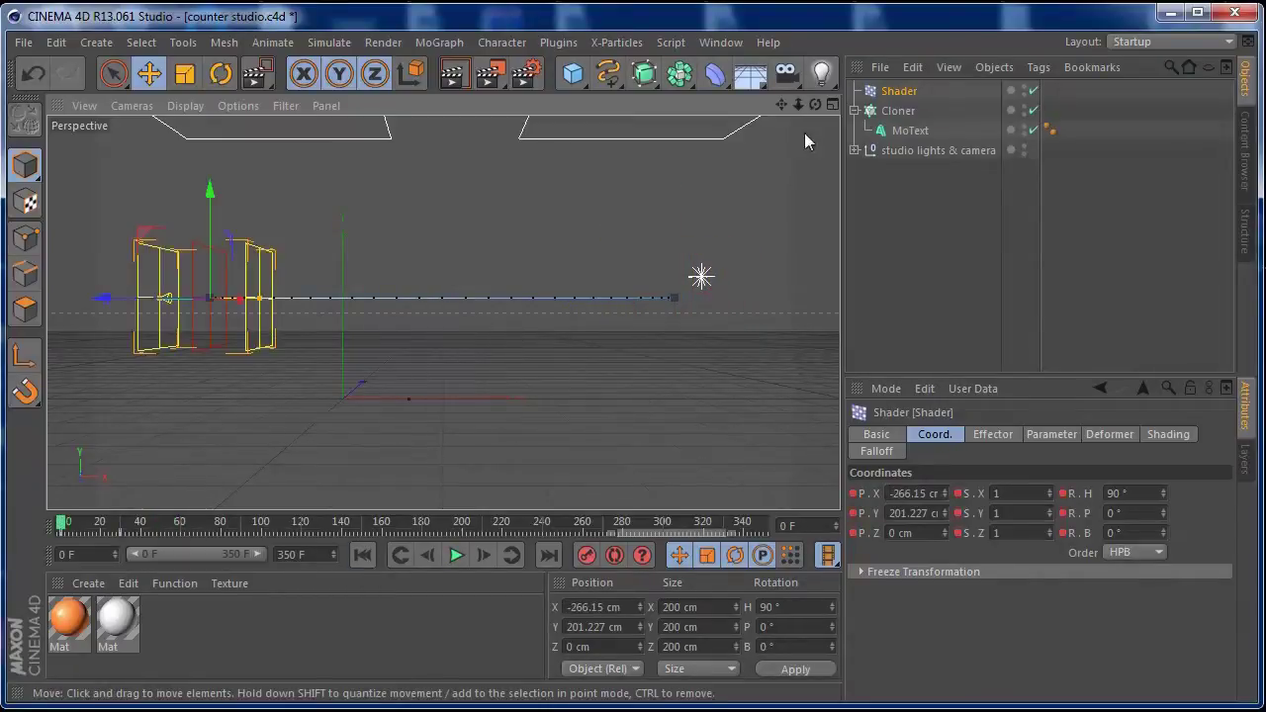
Step: Apply a Delay effector to the Cloner
click(898, 111)
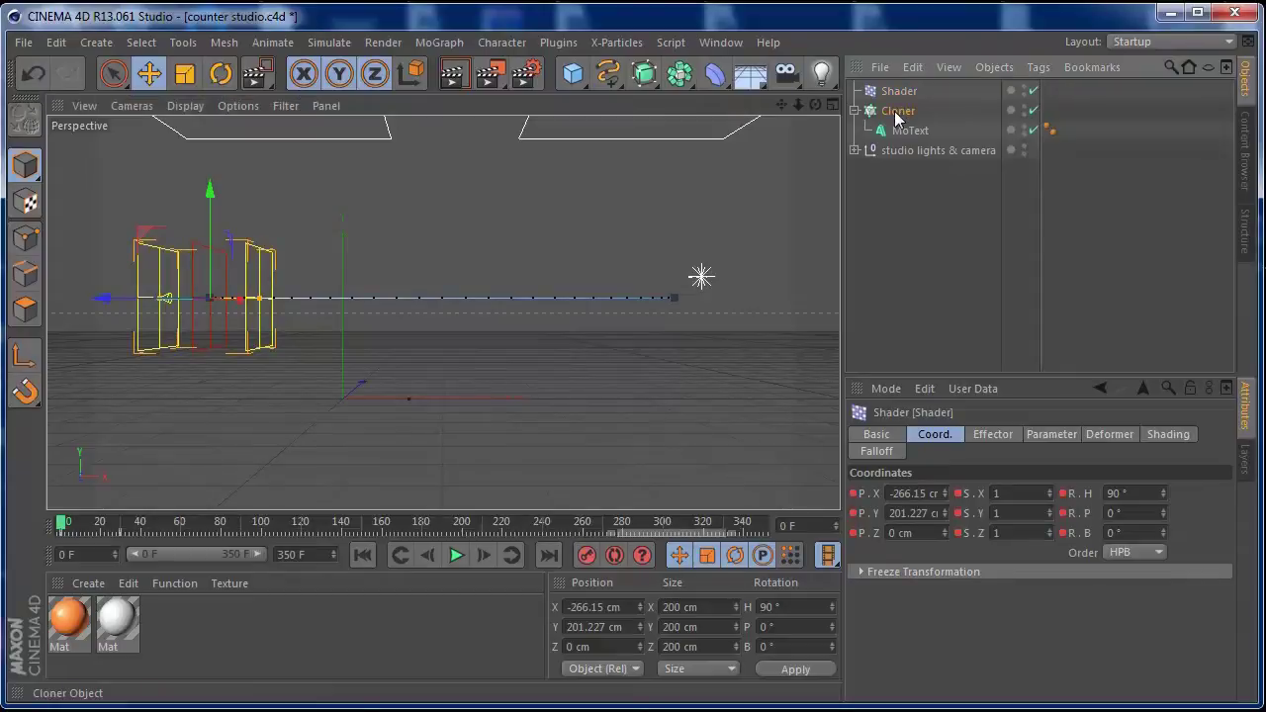
click(438, 41)
mouse_move(495, 72)
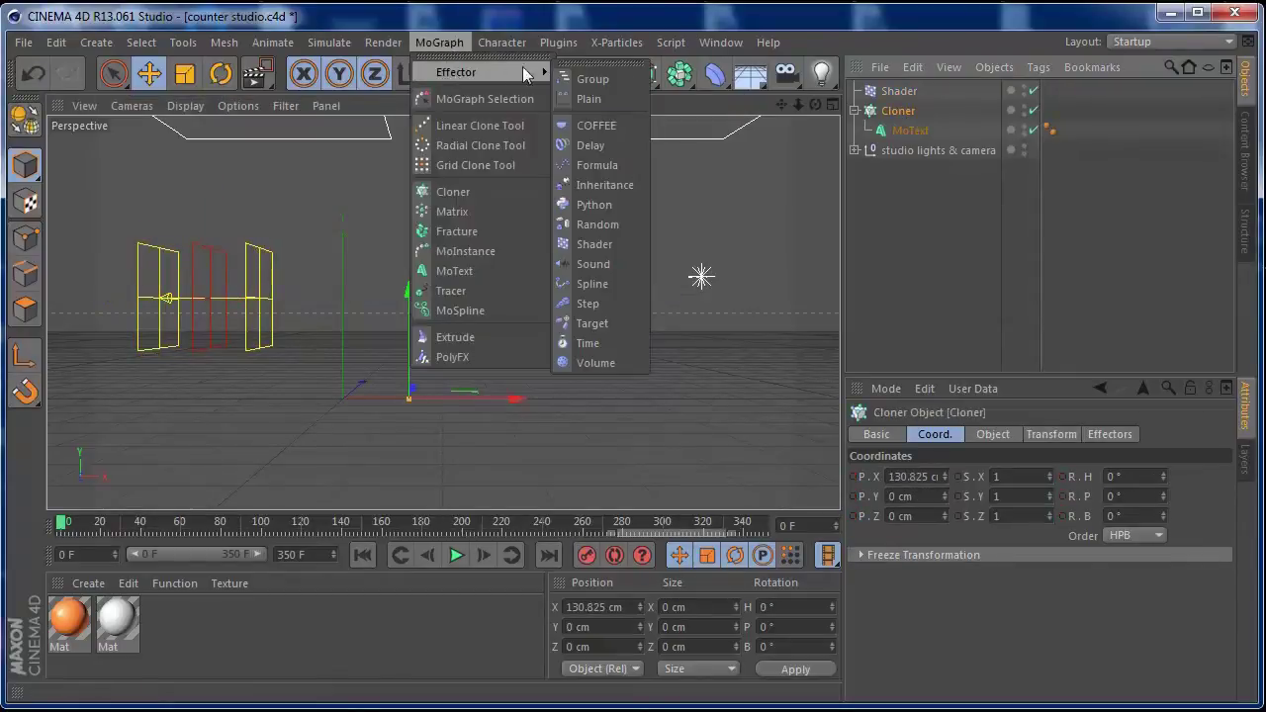
click(608, 144)
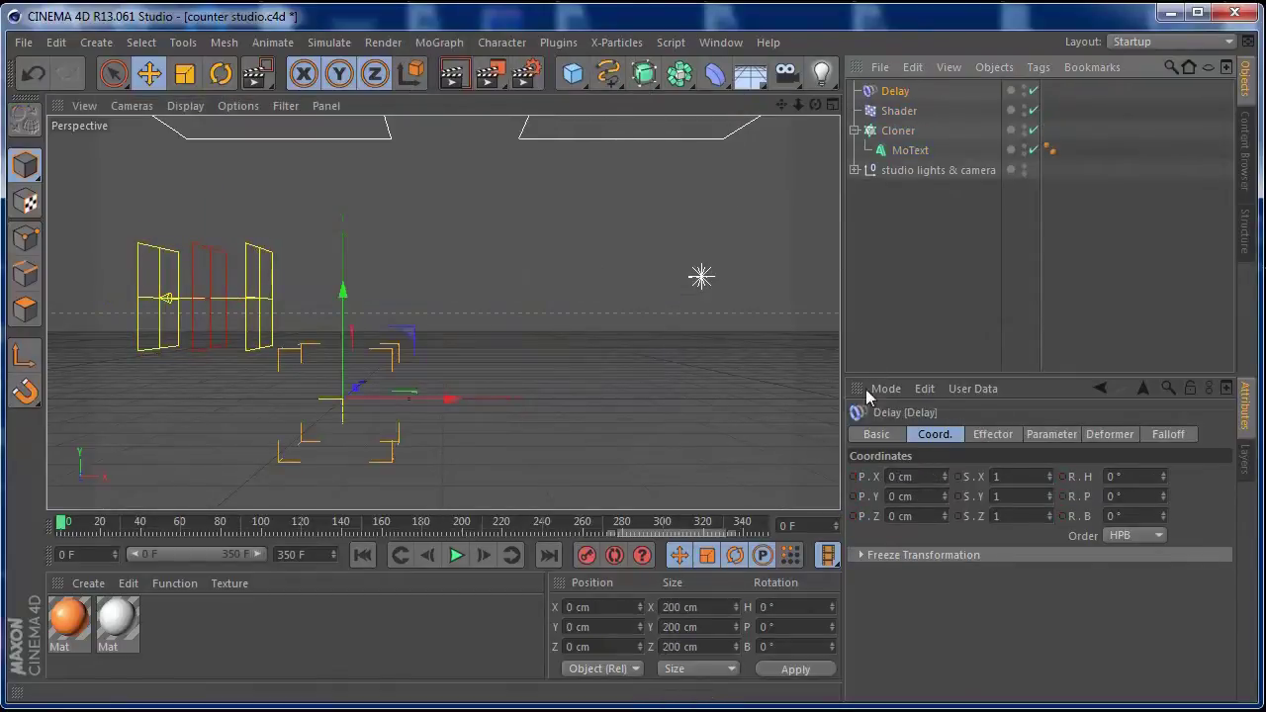
Step: Set the Delay effector to Spring mode with 78% strength and move it to about X 189 cm, Y 144 cm
click(992, 434)
click(1042, 528)
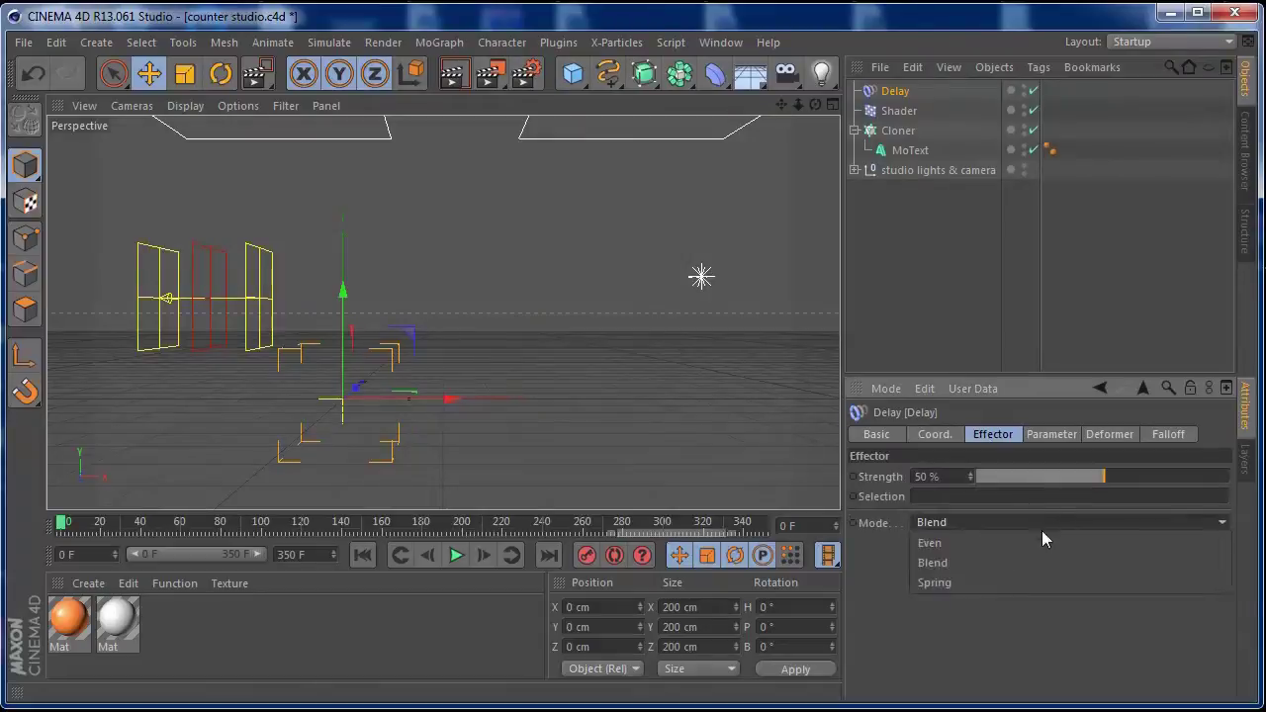
click(960, 582)
drag(1134, 476, 1152, 477)
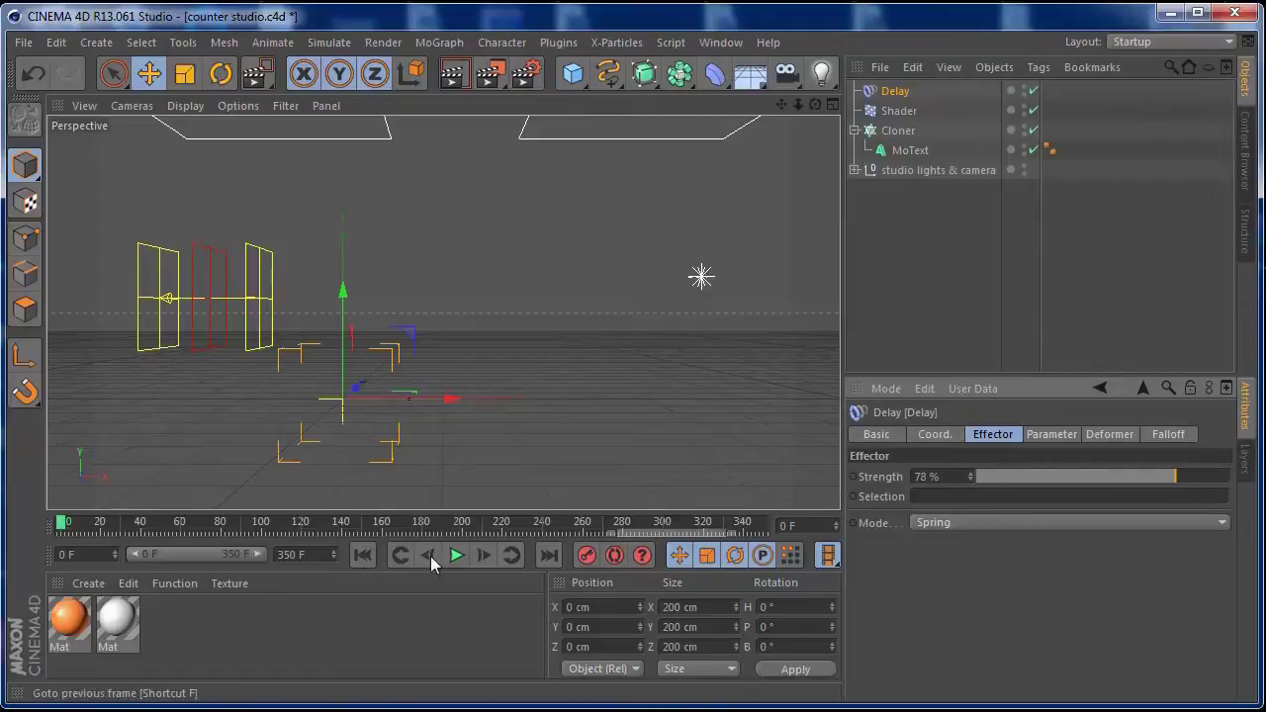
drag(356, 294, 345, 215)
drag(449, 331, 544, 330)
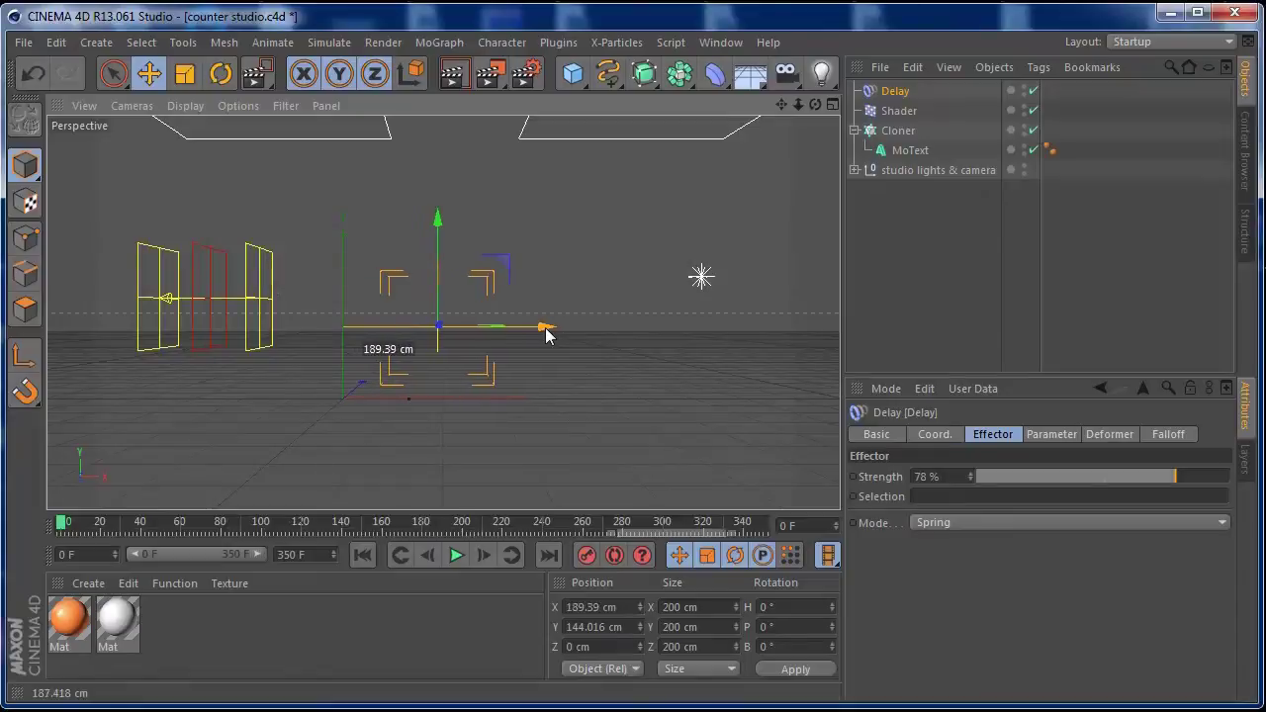
Step: Play the animation and review the Delay and Shader effectors' parameters, then rewind to frame 0
click(456, 555)
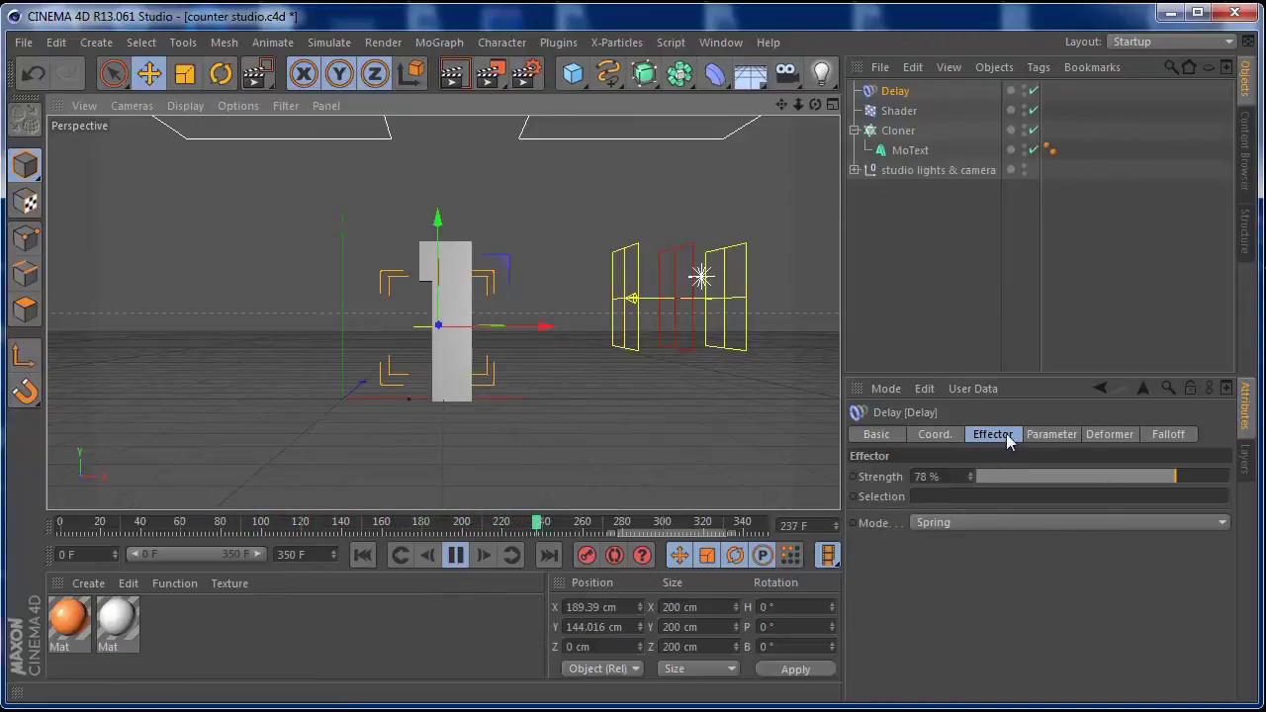
click(1047, 435)
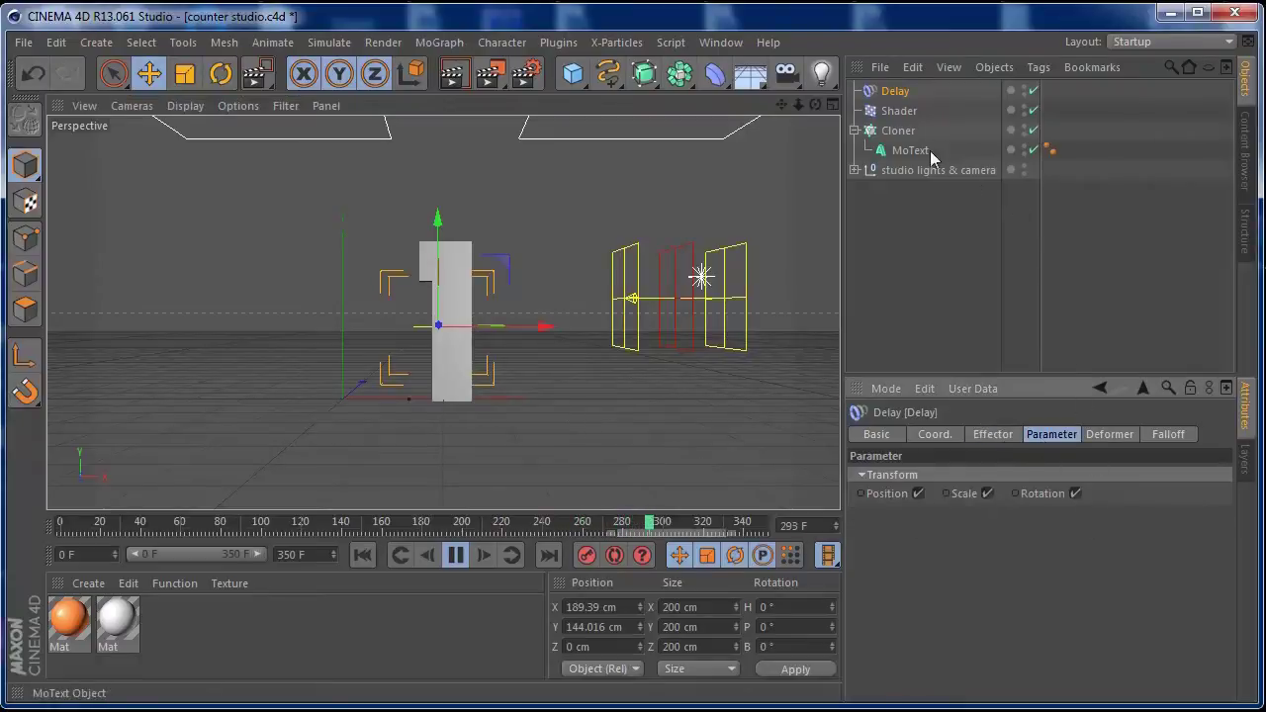
click(899, 111)
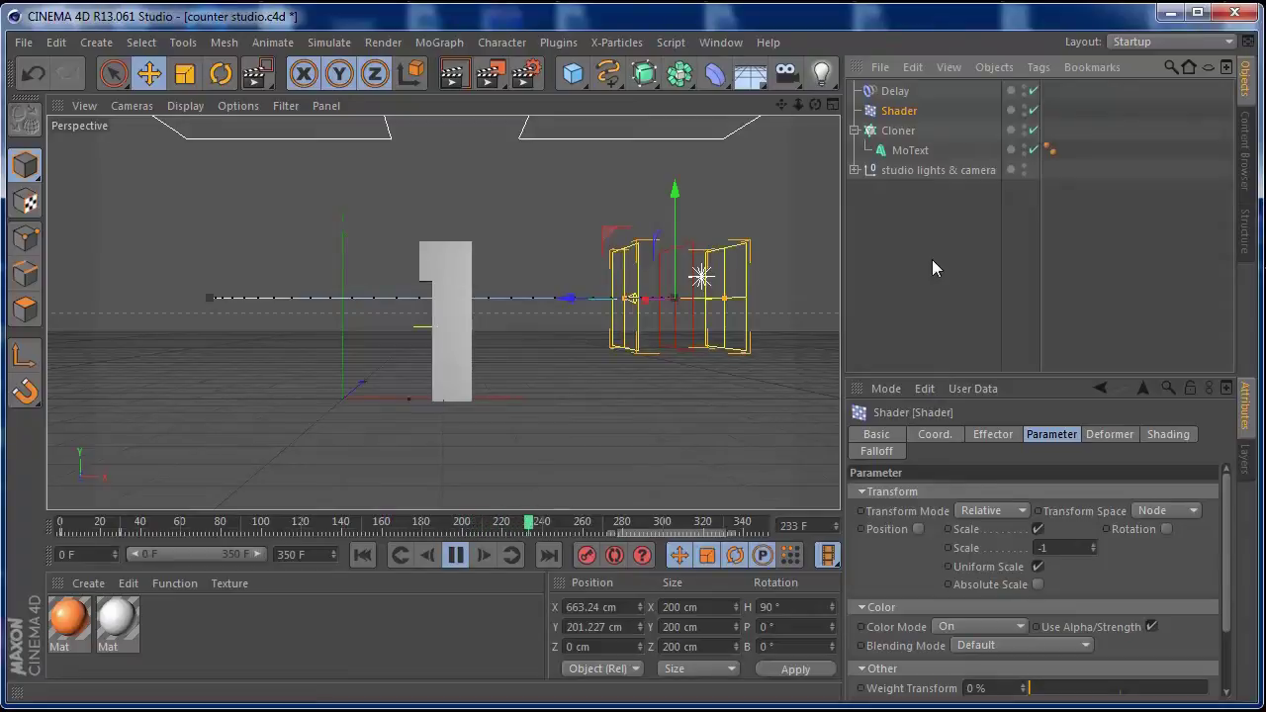
click(456, 555)
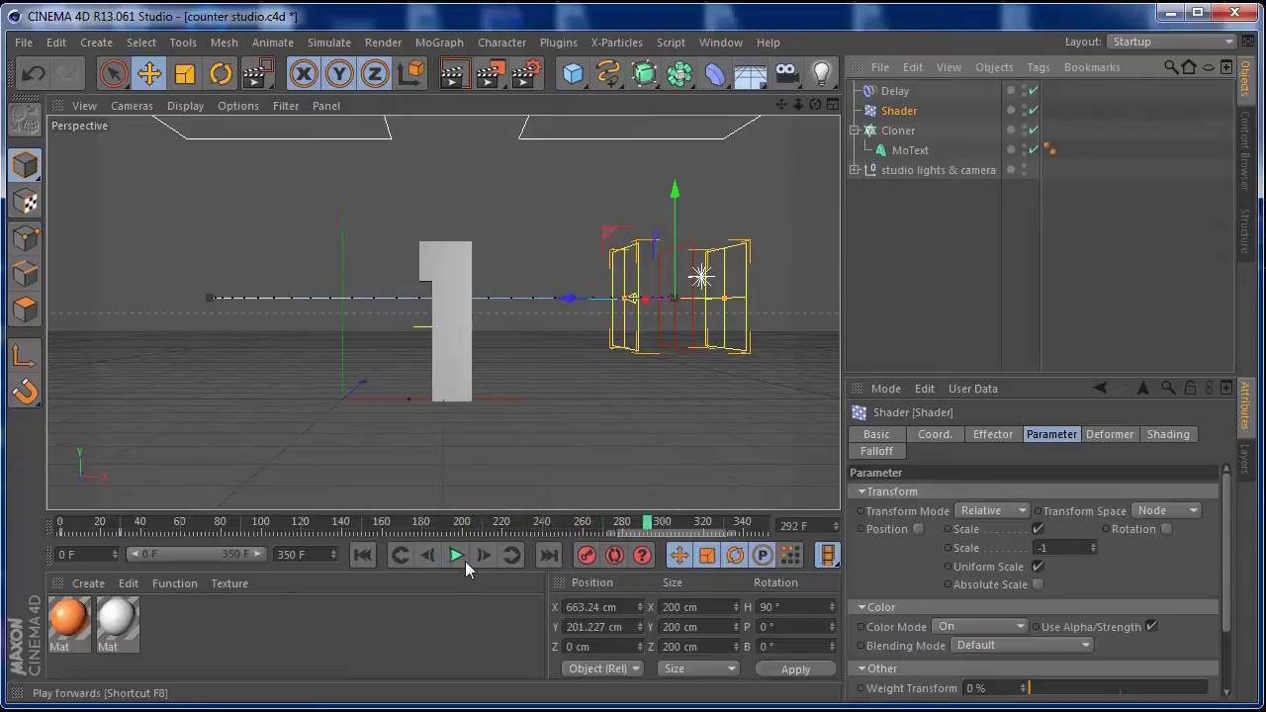
click(363, 555)
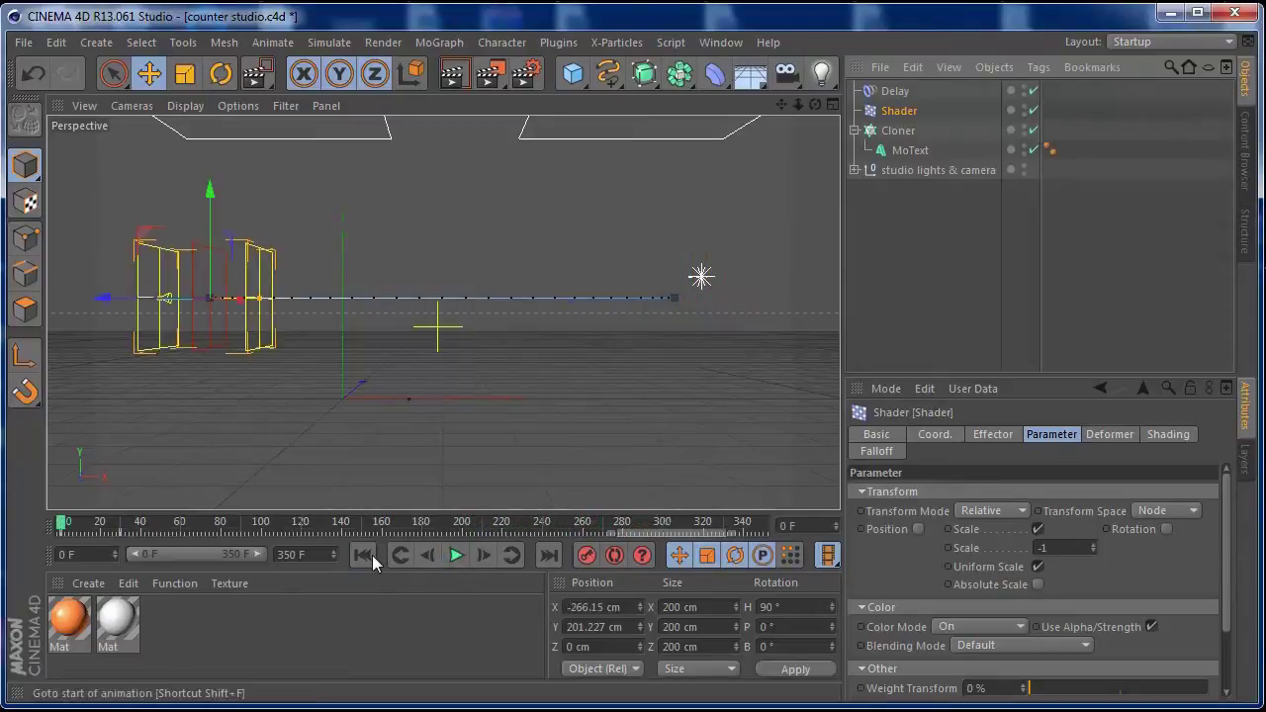
Step: Shorten the visible timeline range to frames 0–183 and scrub through the digit's appearance to frame 30
drag(259, 557, 208, 560)
click(66, 527)
drag(66, 527, 177, 535)
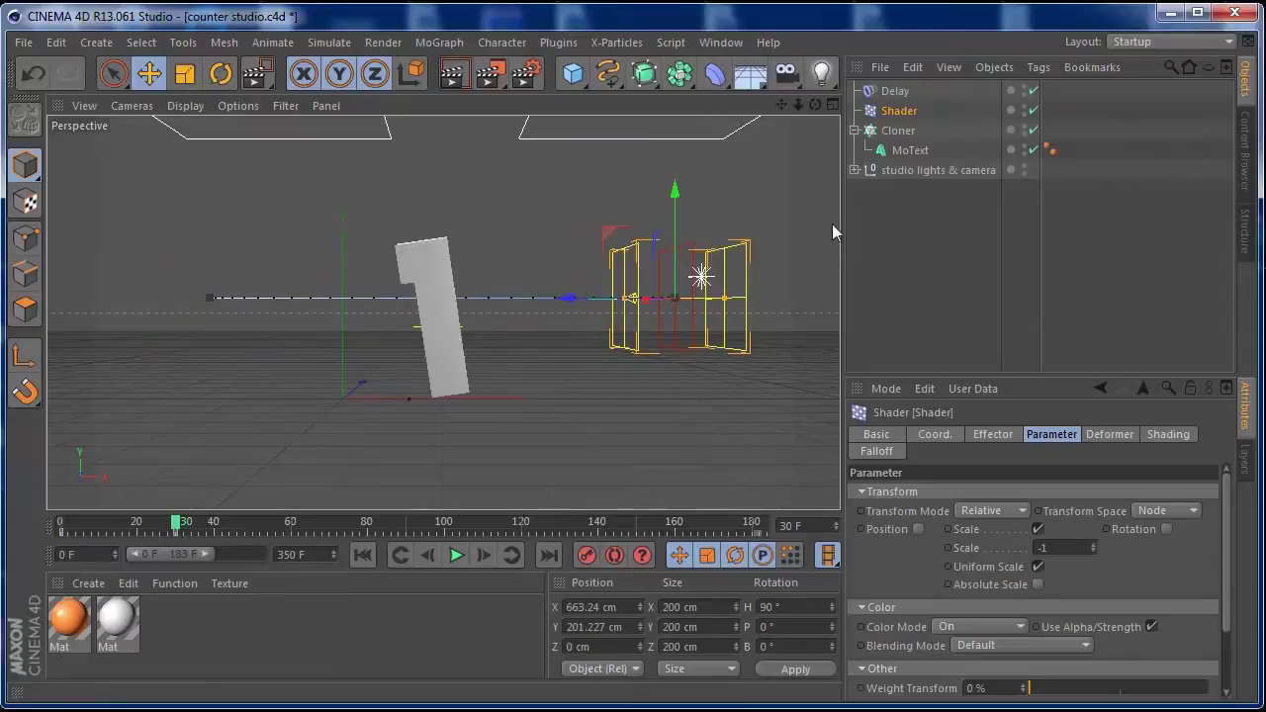
click(172, 526)
mouse_move(172, 526)
mouse_down()
mouse_move(66, 528)
mouse_move(178, 529)
mouse_up()
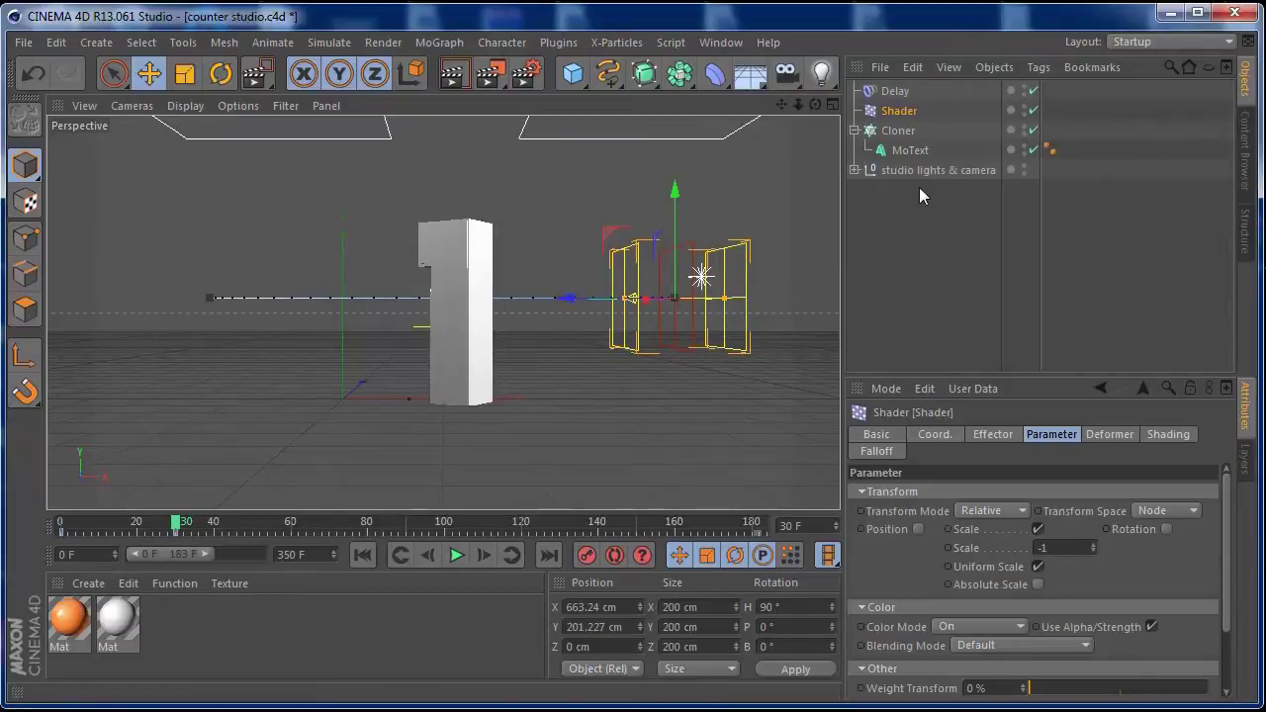
Step: Add a Display tag to the Cloner, enable its Visibility option and keyframe it at 100% on frame 30
click(904, 130)
right_click(904, 135)
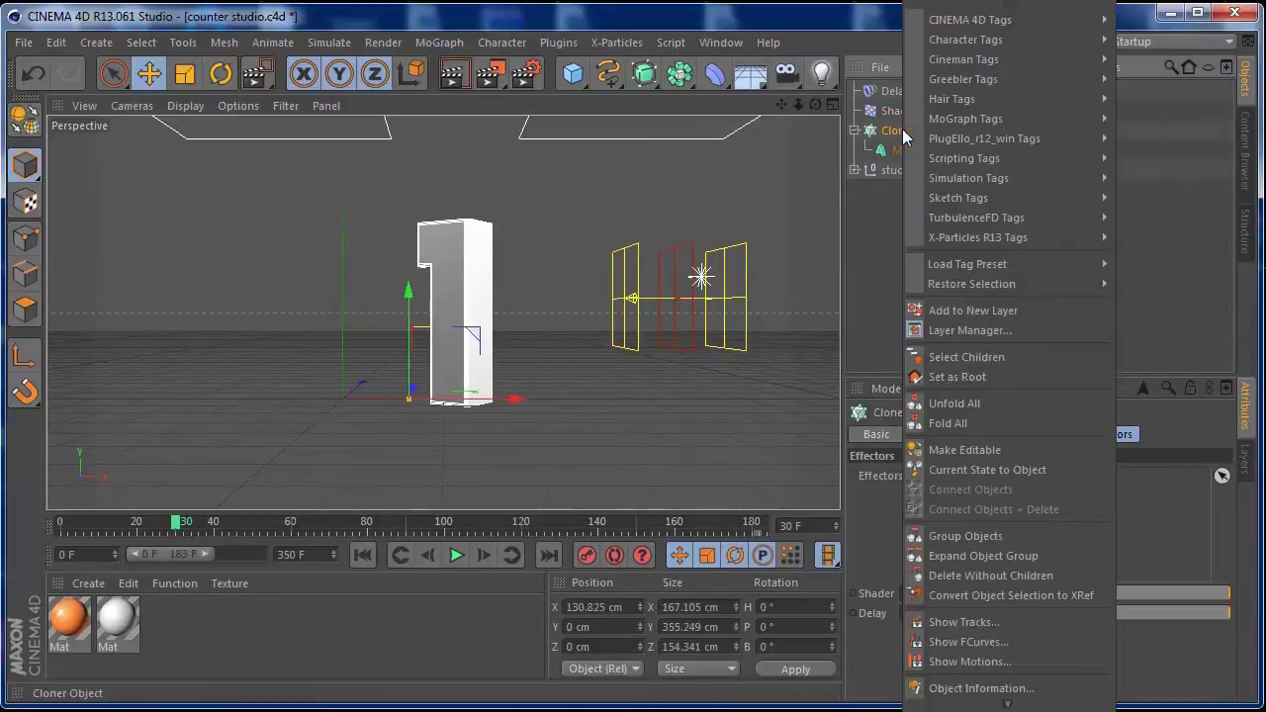
mouse_move(984, 21)
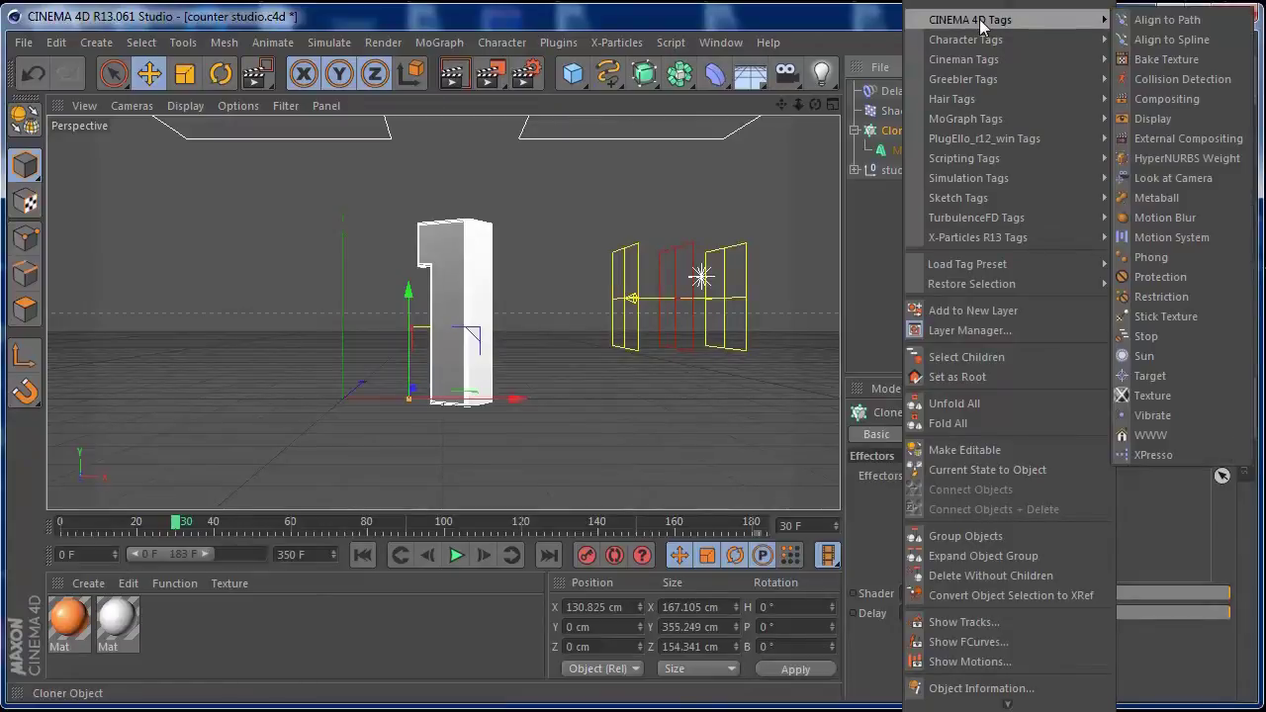
click(1167, 102)
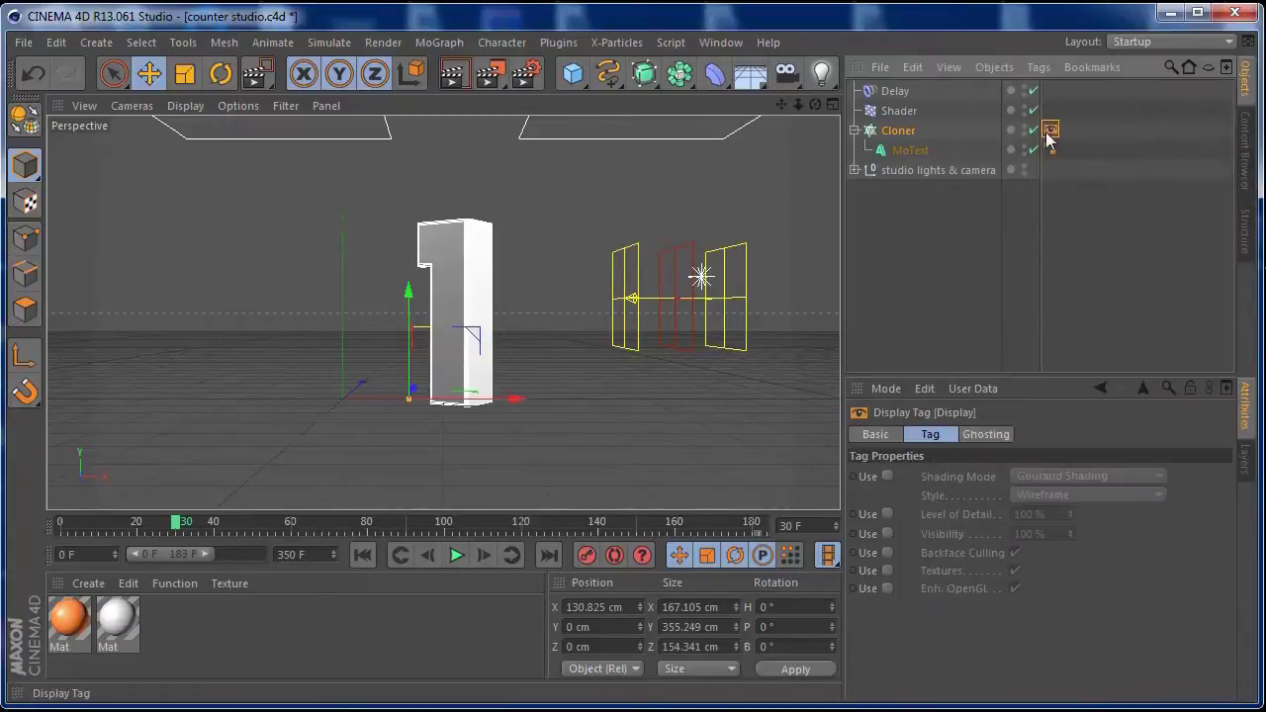
click(888, 533)
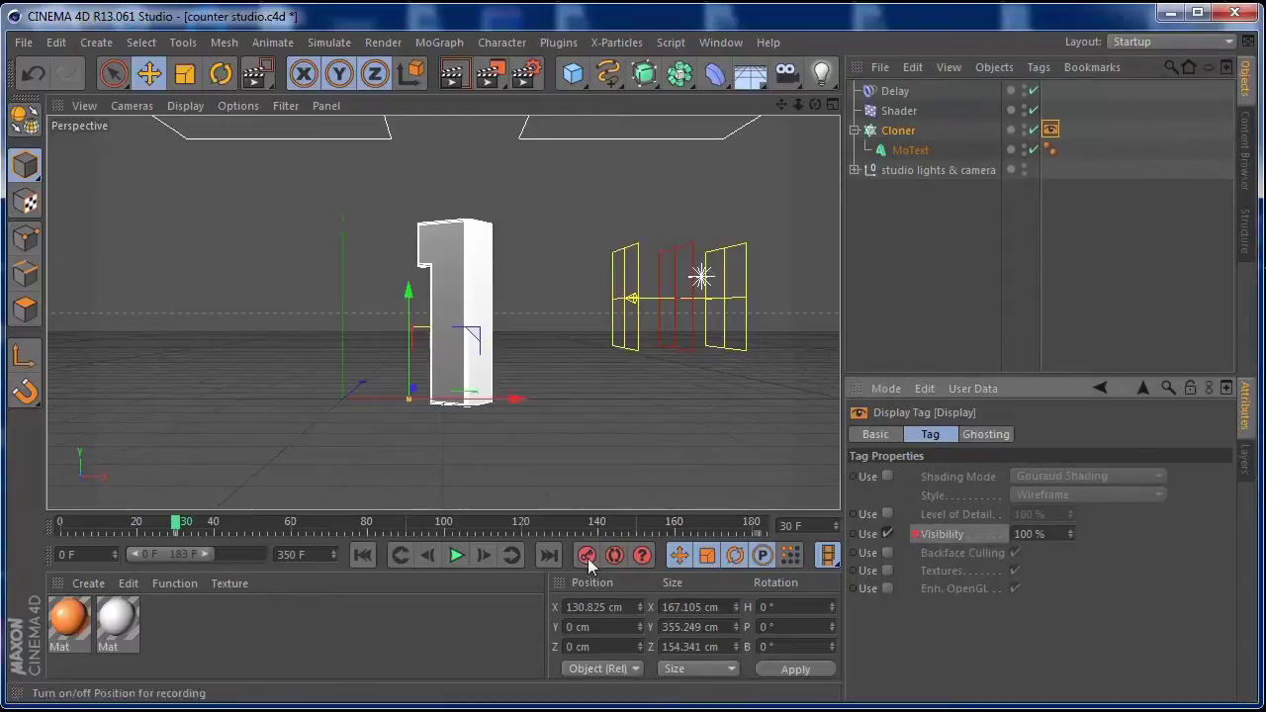
Step: Keyframe the Display tag's Visibility at 0% on frame 15 and scrub through the fade-in
drag(179, 524, 118, 524)
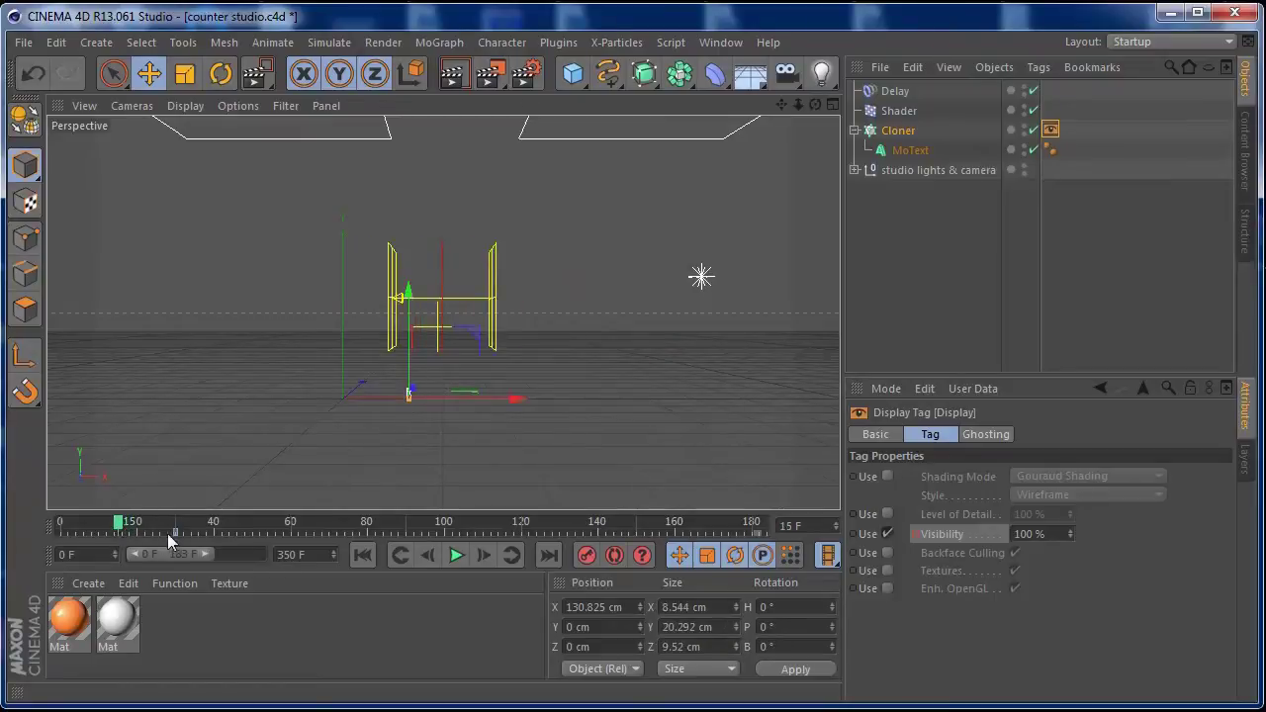
click(1041, 534)
text(0)
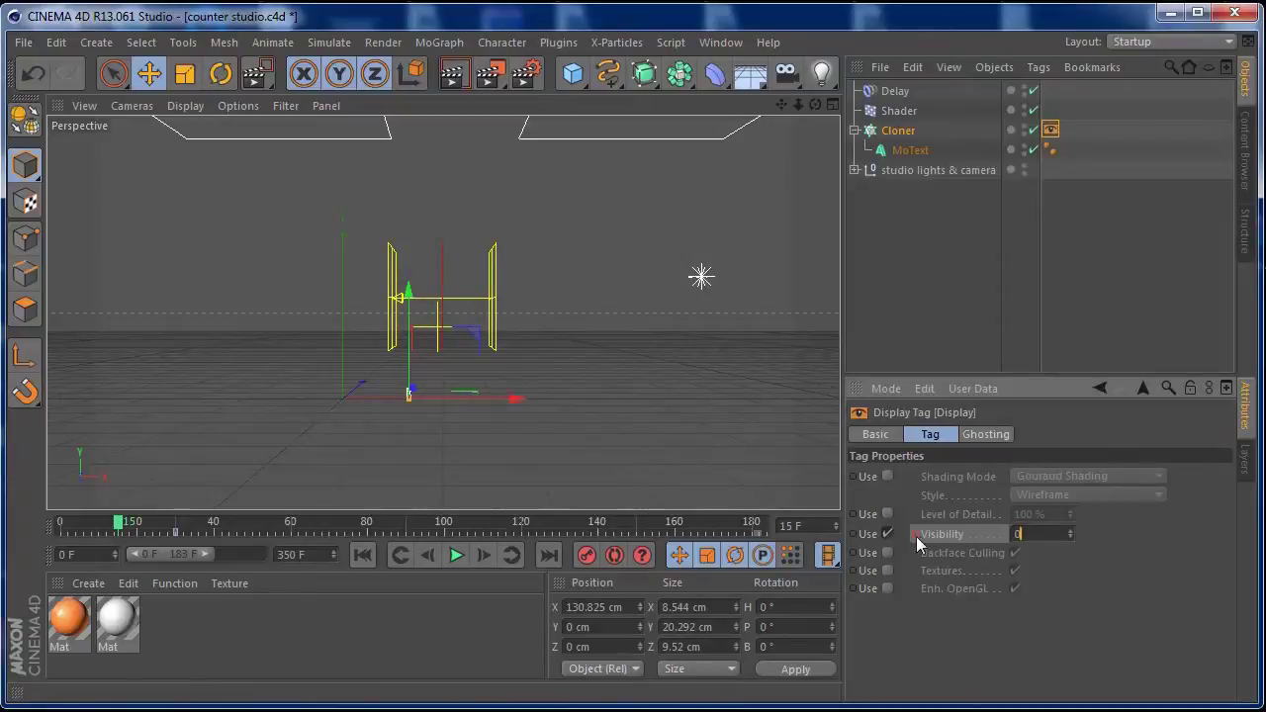
drag(117, 525, 179, 527)
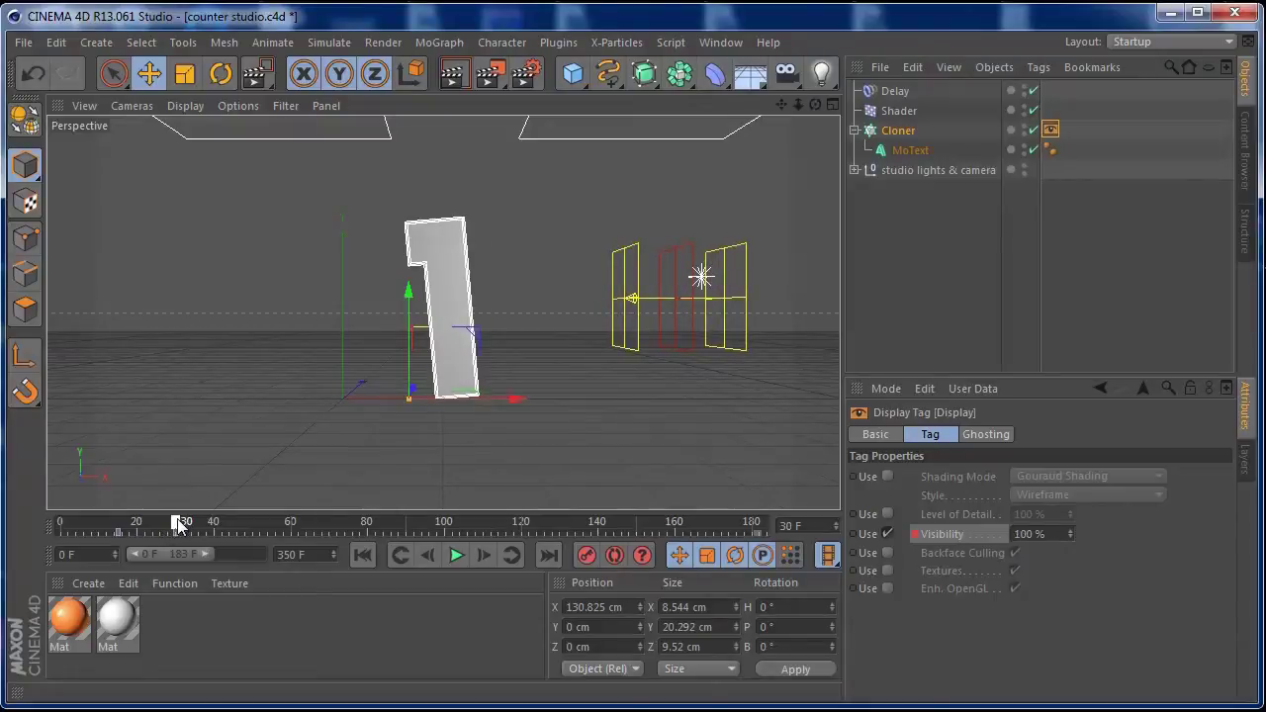
drag(179, 527, 63, 517)
Step: Move the Shader effector's starting keyframe from frame 0 to frame 15 and play the animation
click(899, 110)
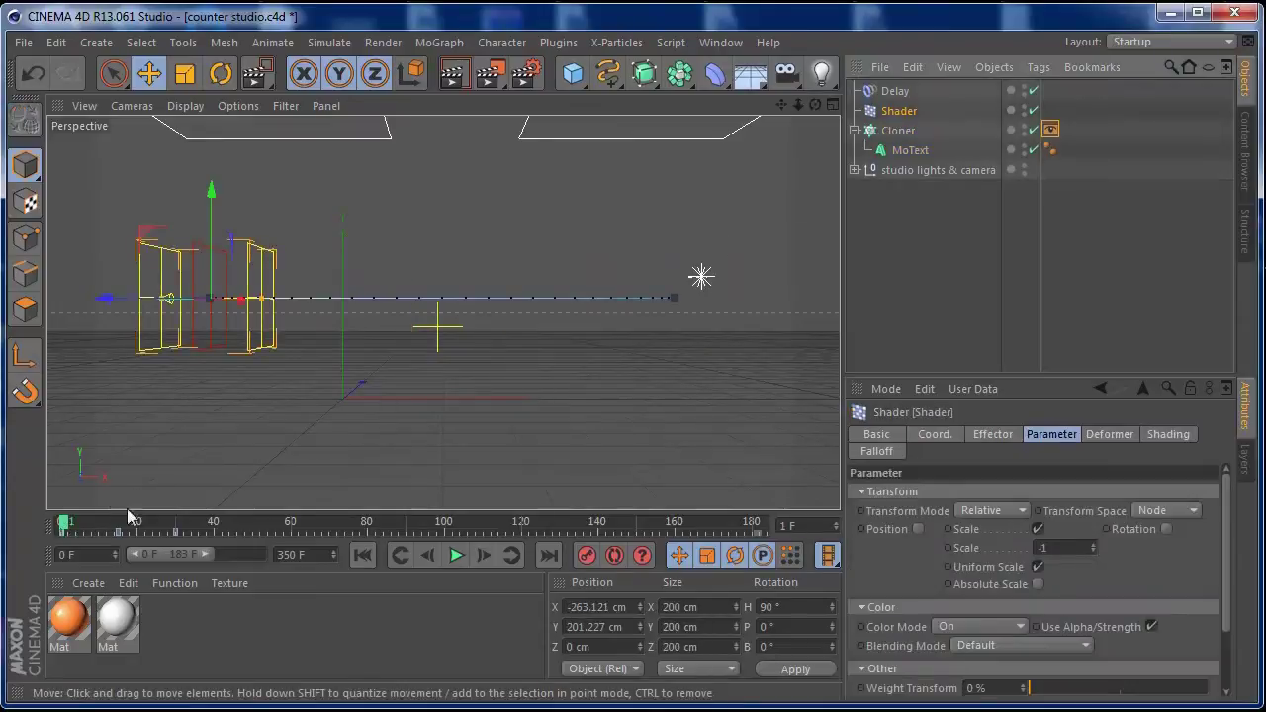
mouse_move(65, 524)
mouse_down()
mouse_move(182, 524)
mouse_move(61, 524)
mouse_up()
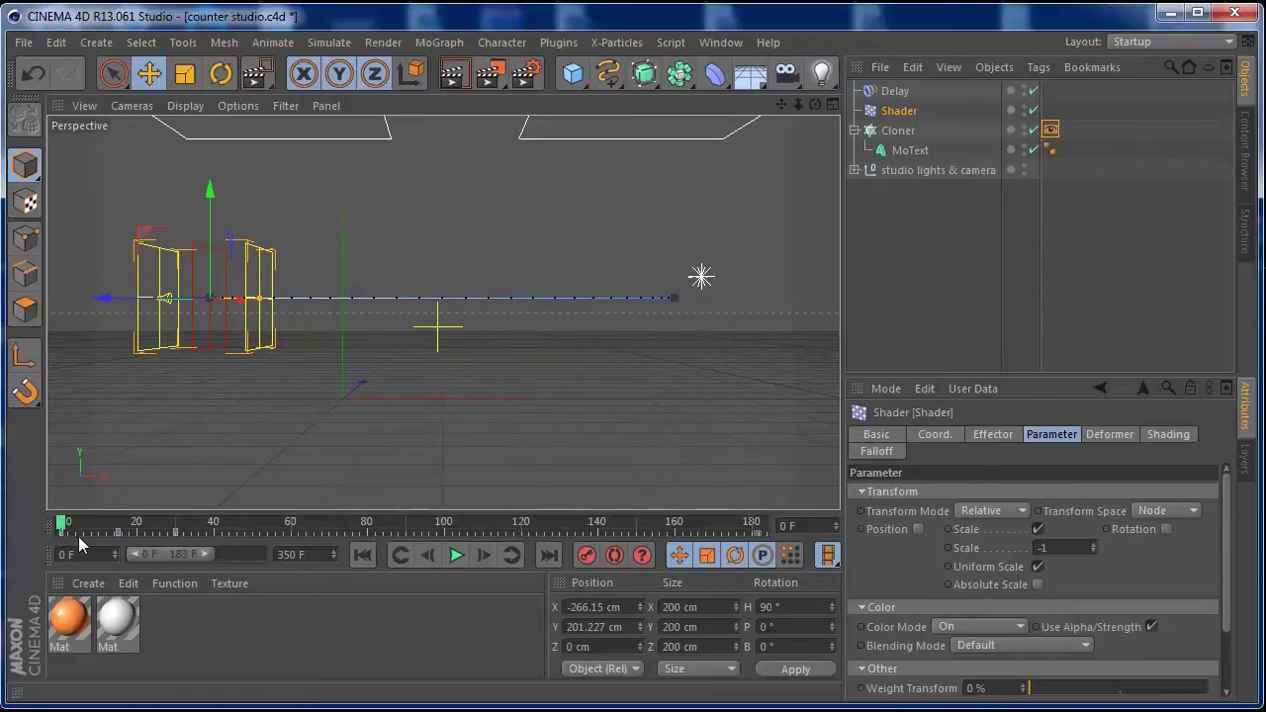
drag(73, 532, 110, 533)
click(457, 555)
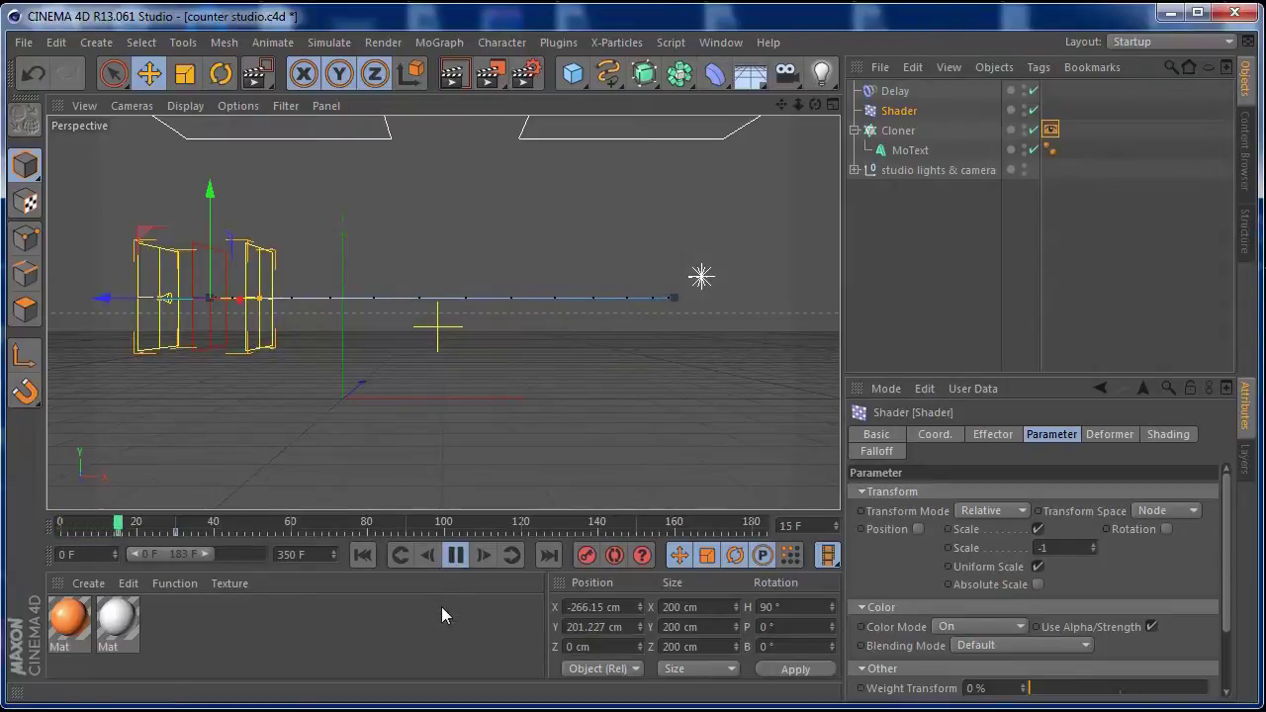
click(456, 555)
Step: Keyframe the Display tag's Visibility at 100% on frame 45
drag(370, 524, 252, 535)
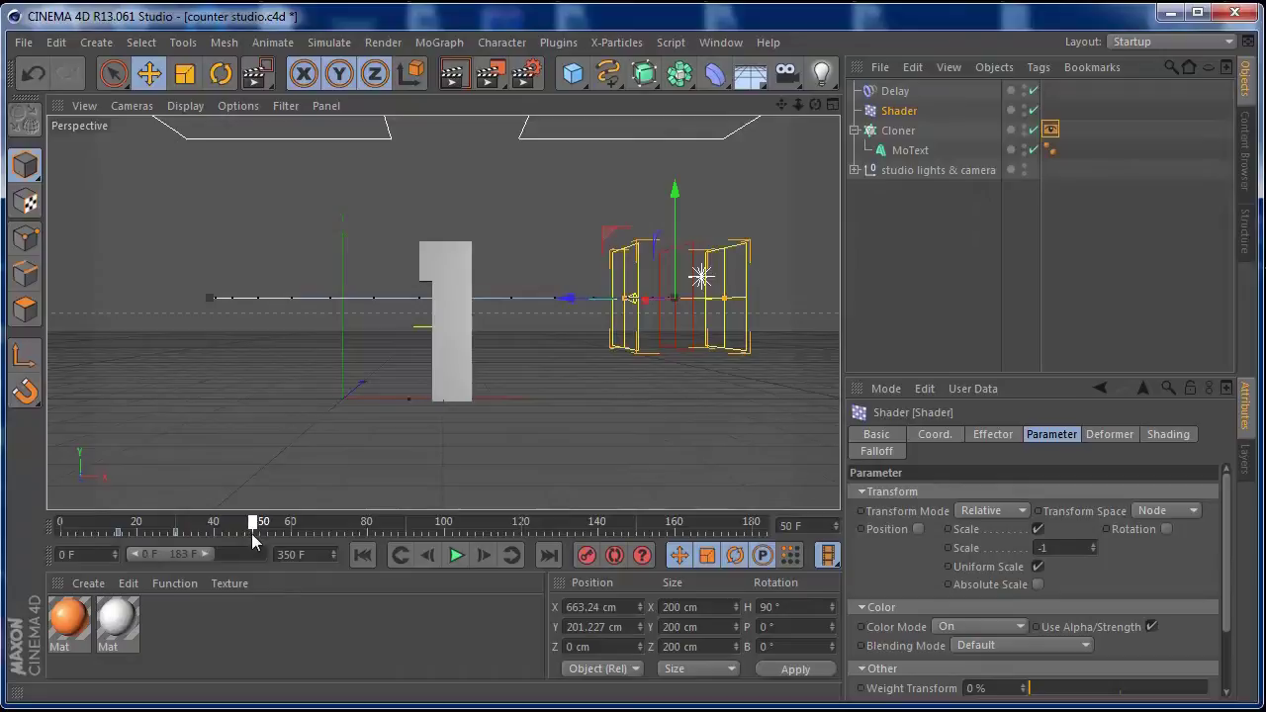
click(1051, 130)
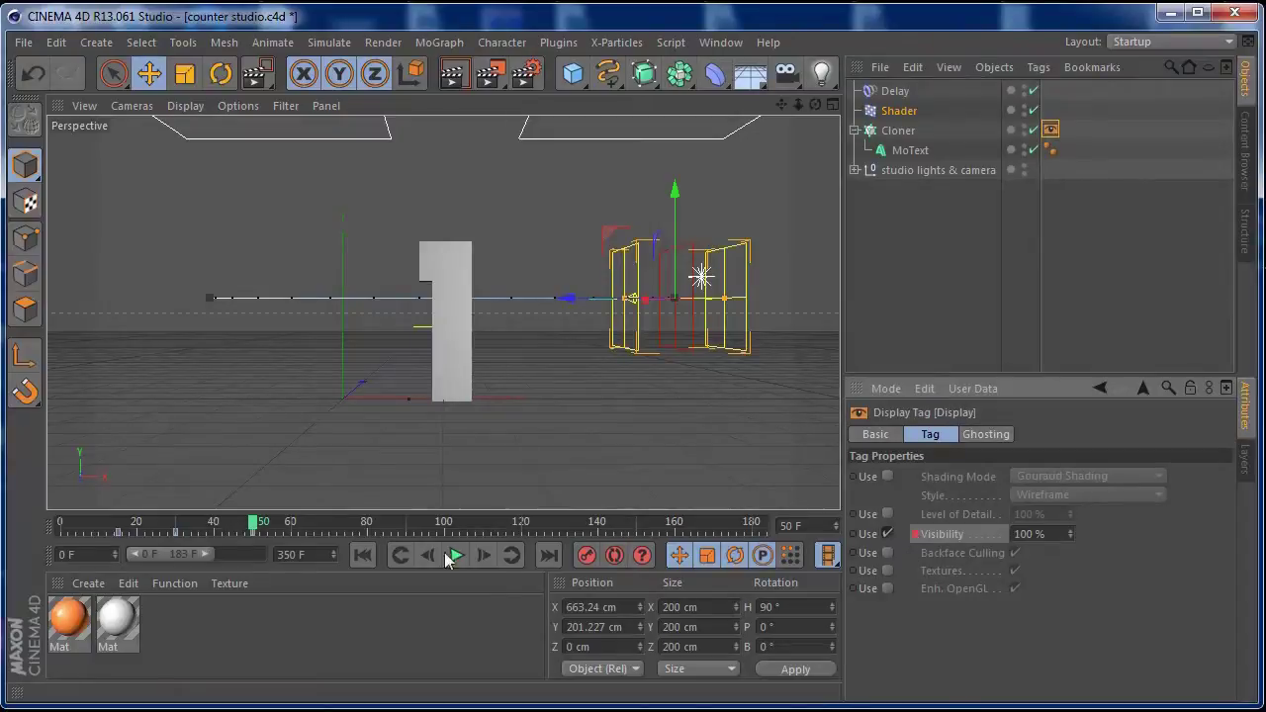
drag(254, 522, 292, 528)
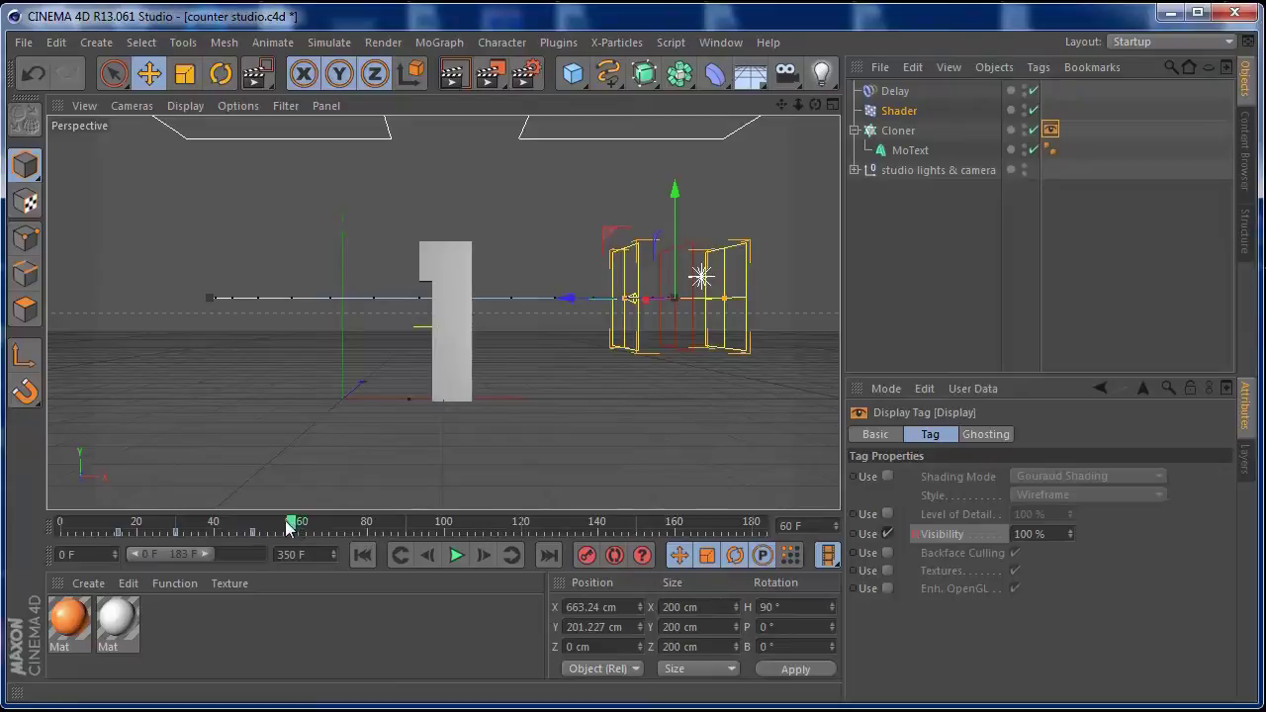
drag(290, 527, 255, 525)
drag(253, 522, 236, 526)
Step: Keyframe the Display tag's Visibility at 0% on frame 60 and play the animation from the start
drag(238, 531, 292, 526)
click(1054, 534)
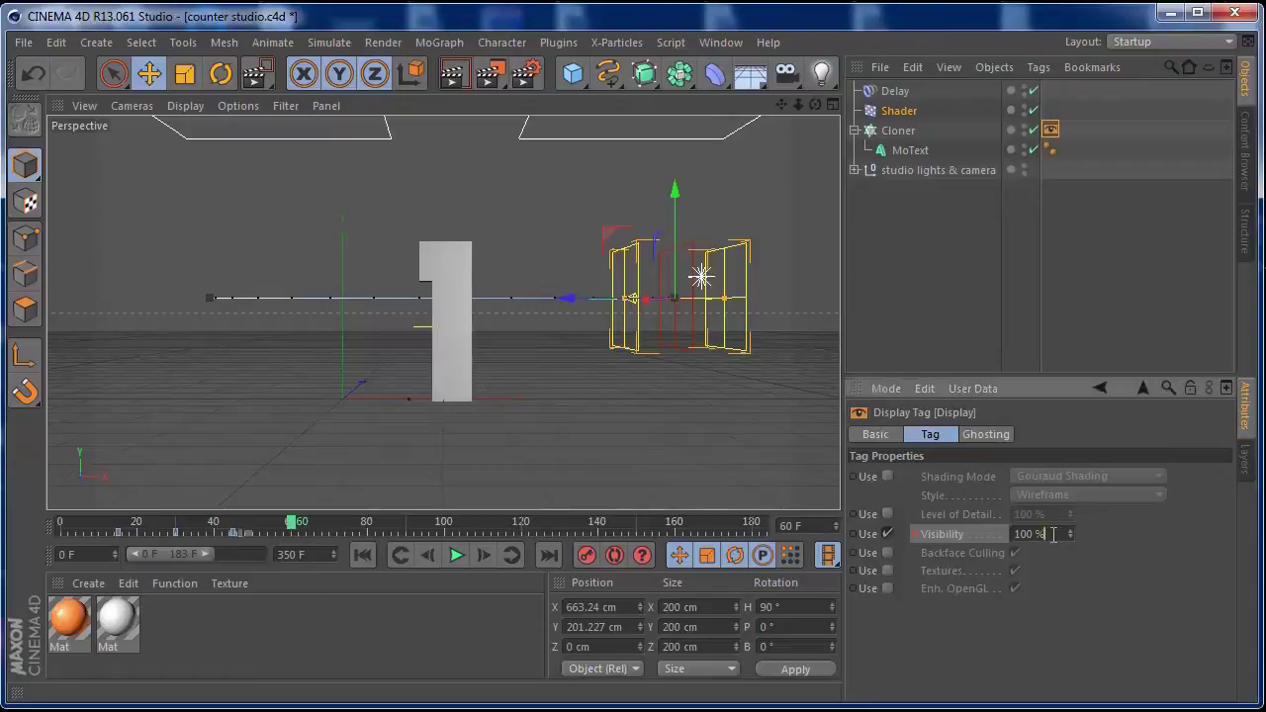
text(0)
ctrl+click(915, 535)
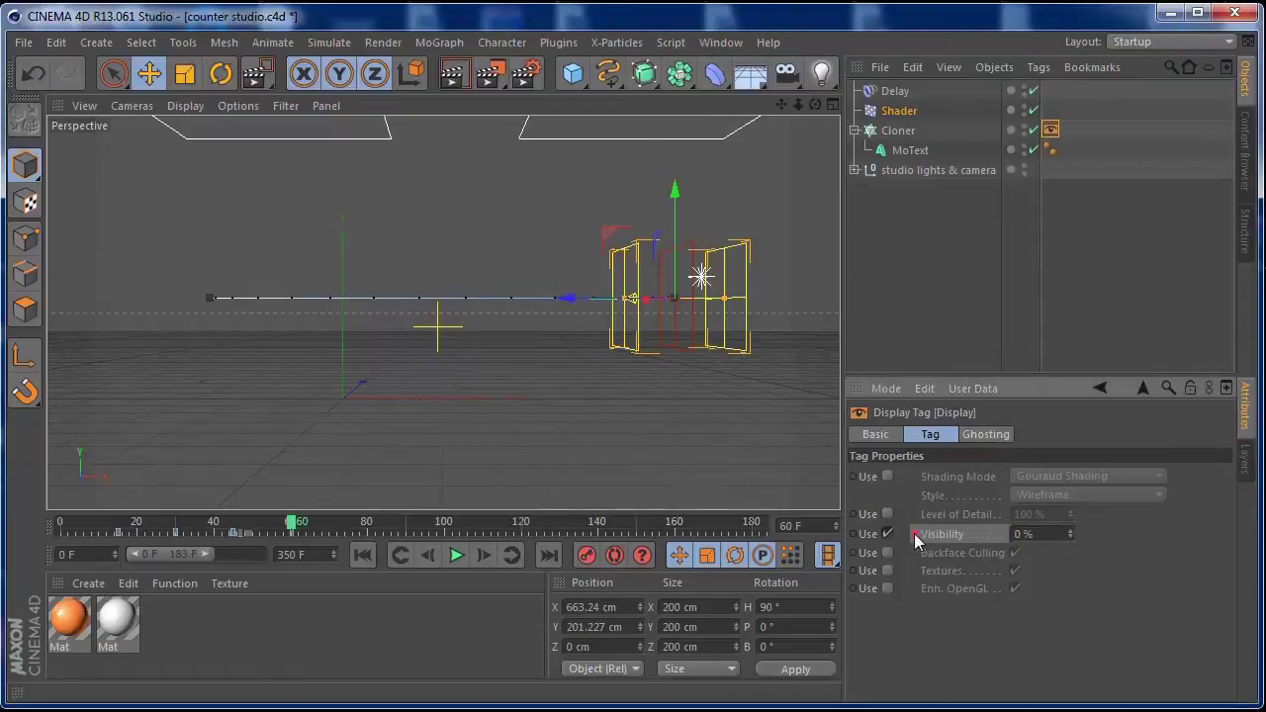
click(292, 524)
click(363, 555)
click(456, 555)
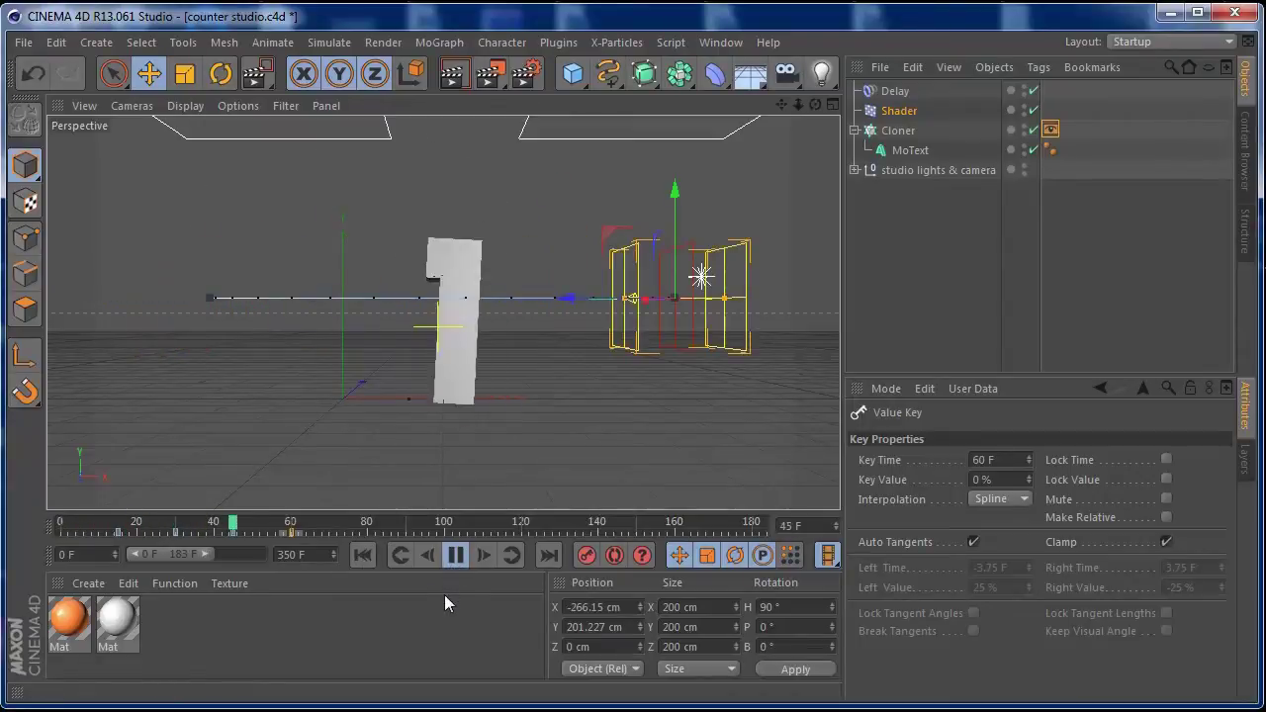
click(456, 555)
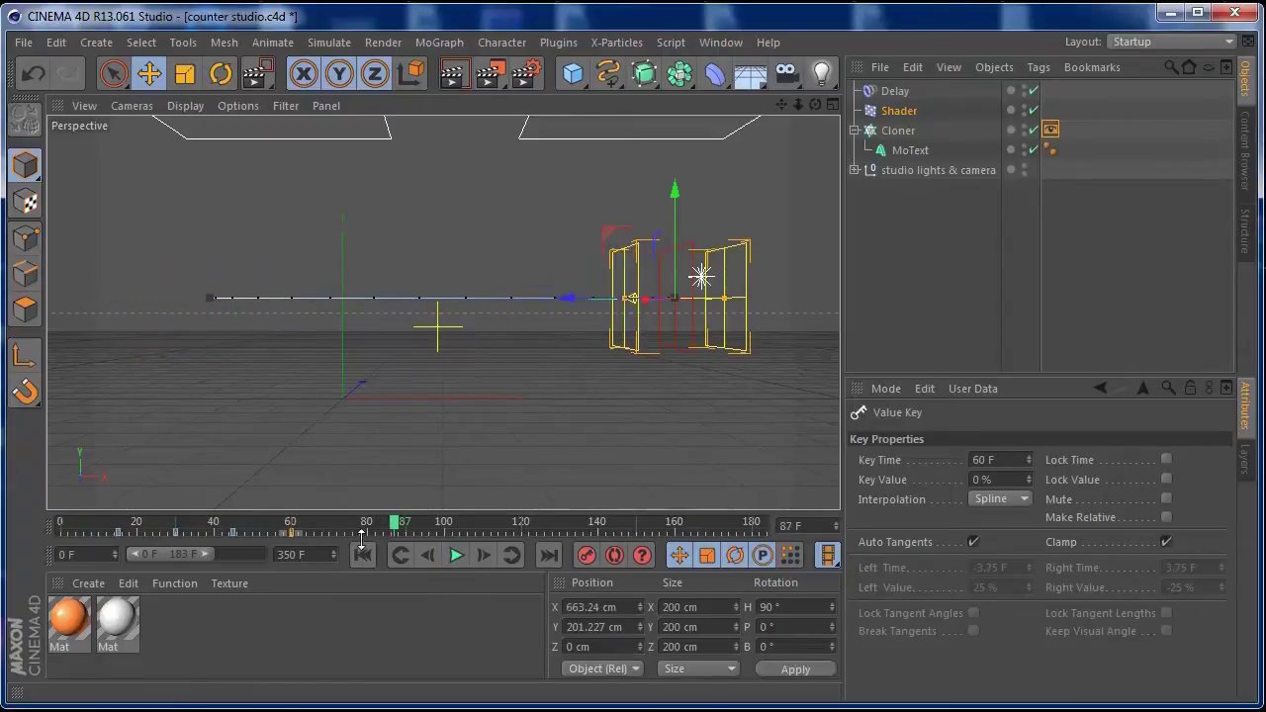
Step: Move the Display tag's 0% Visibility keyframe from frame 60 to frame 50, play the animation and scrub back to frame 50
drag(393, 525, 257, 519)
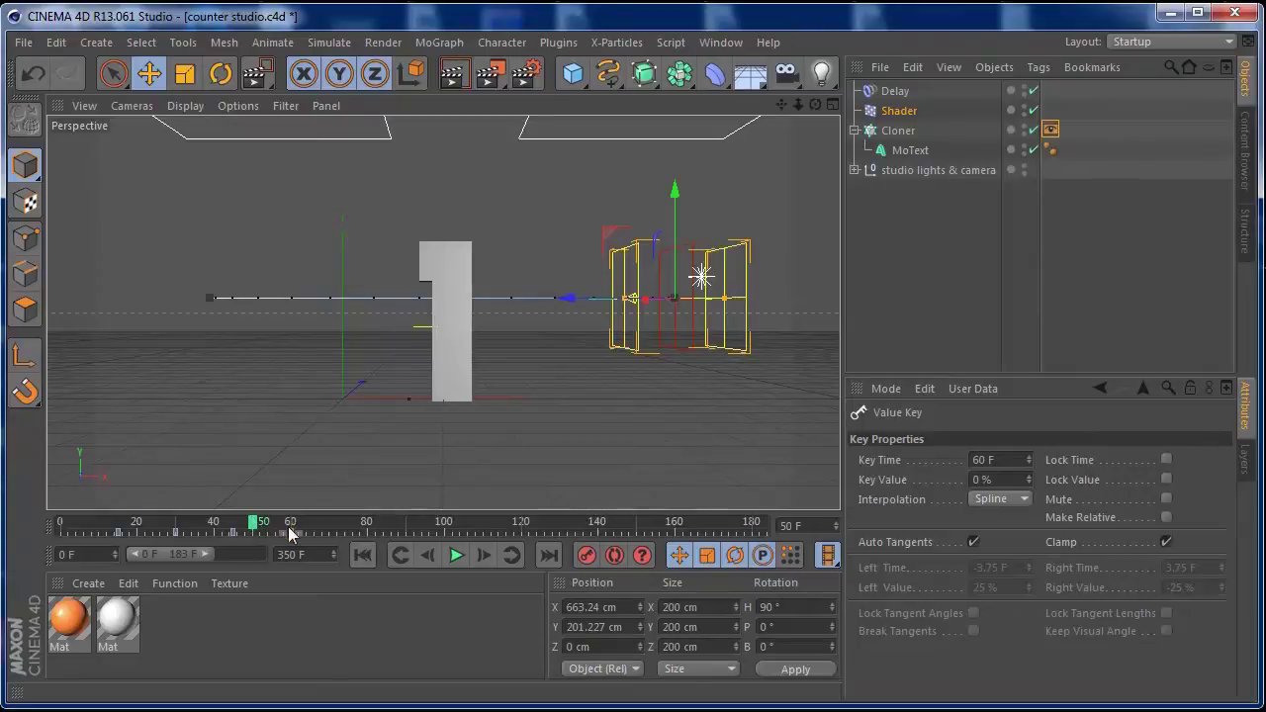
drag(294, 538, 256, 538)
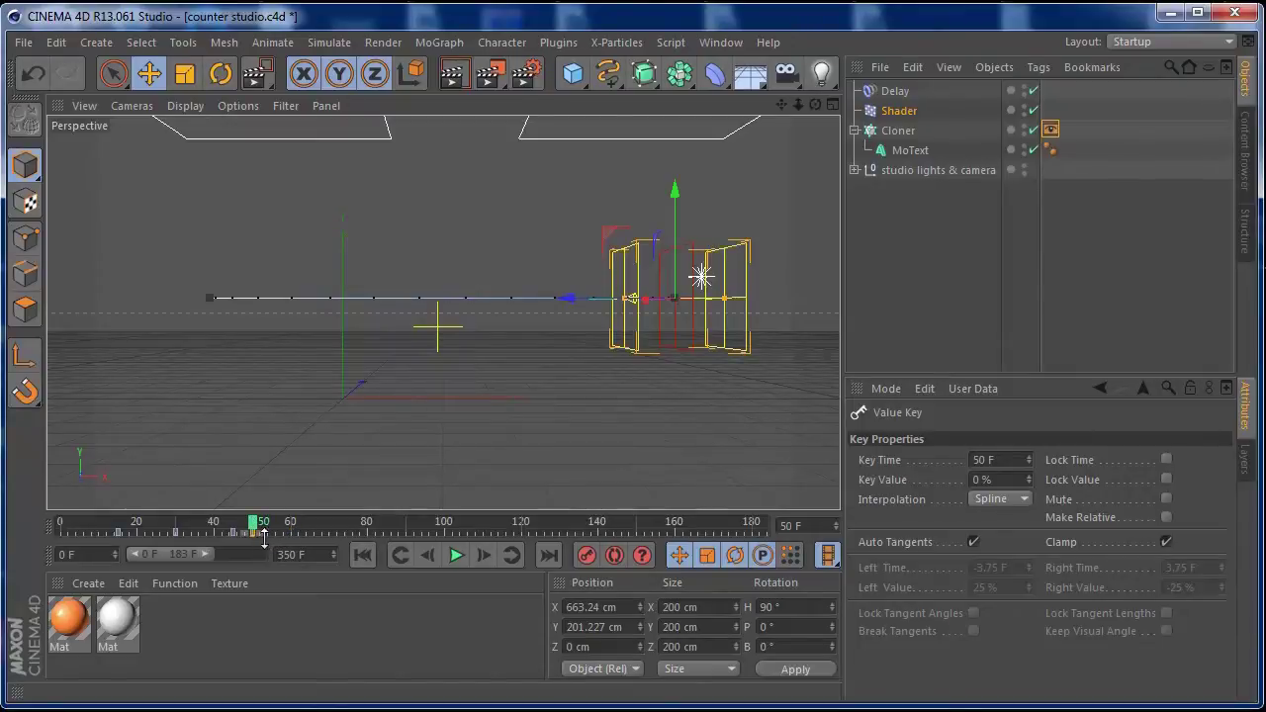
click(360, 557)
click(456, 555)
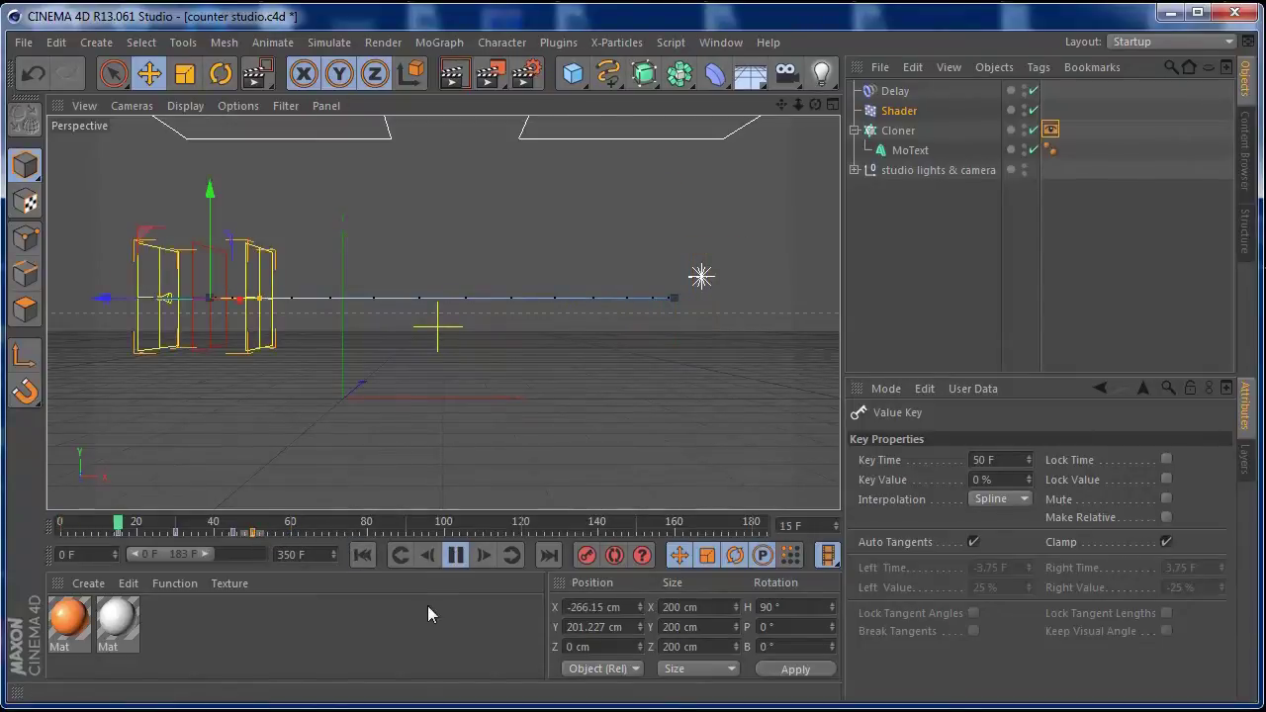
click(455, 555)
drag(376, 524, 260, 520)
drag(277, 522, 255, 519)
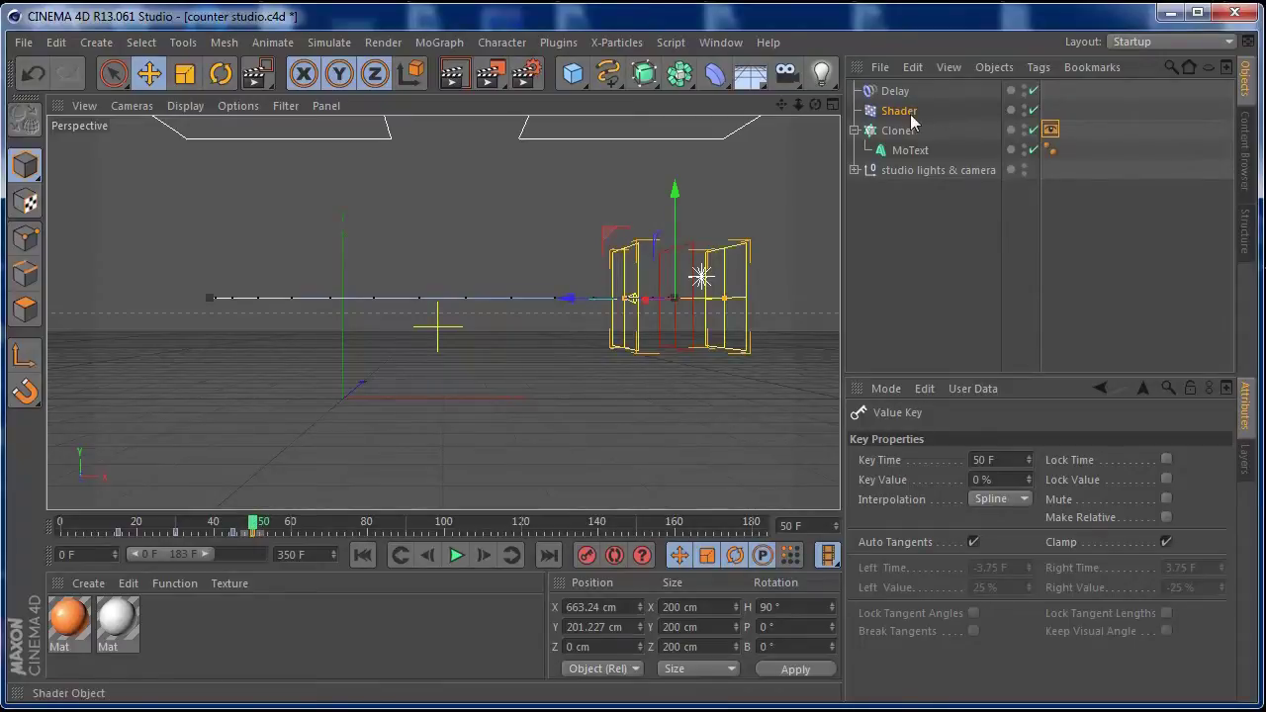
Step: Group the Delay, Shader, Cloner and MoText objects under a null named NUMBER1 and play the animation
drag(938, 87, 892, 153)
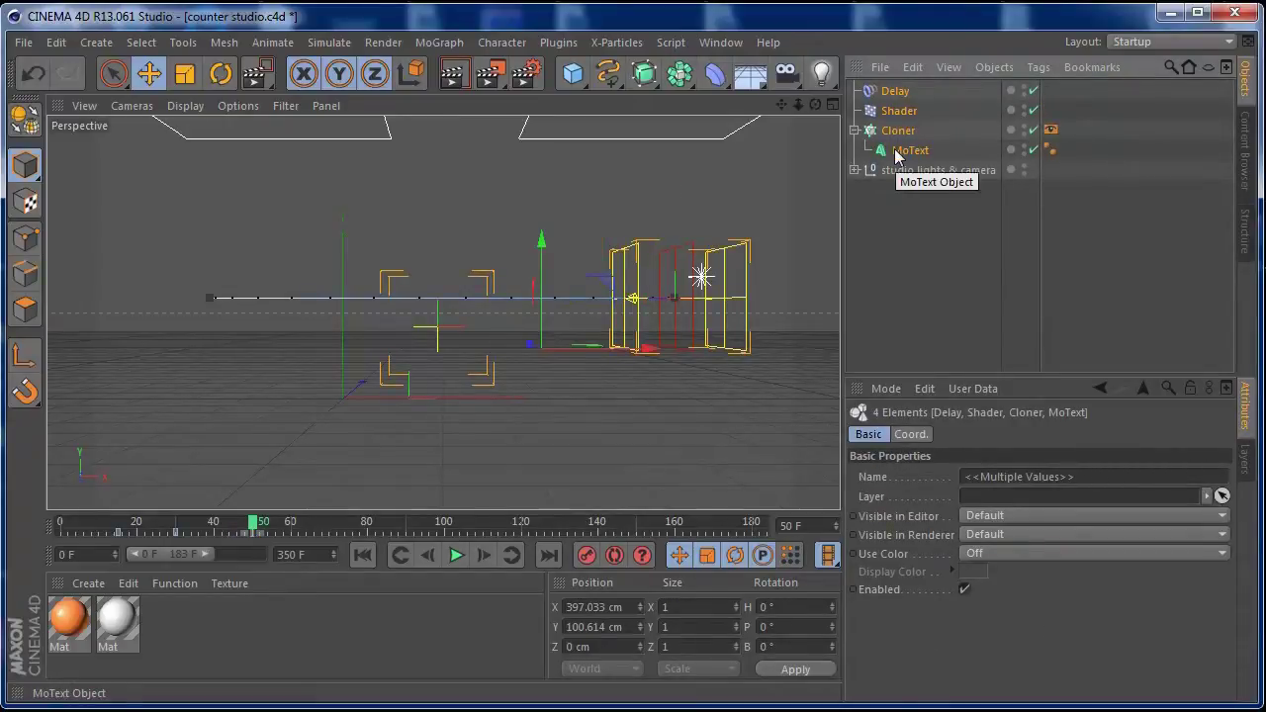
key(alt+g)
double_click(892, 90)
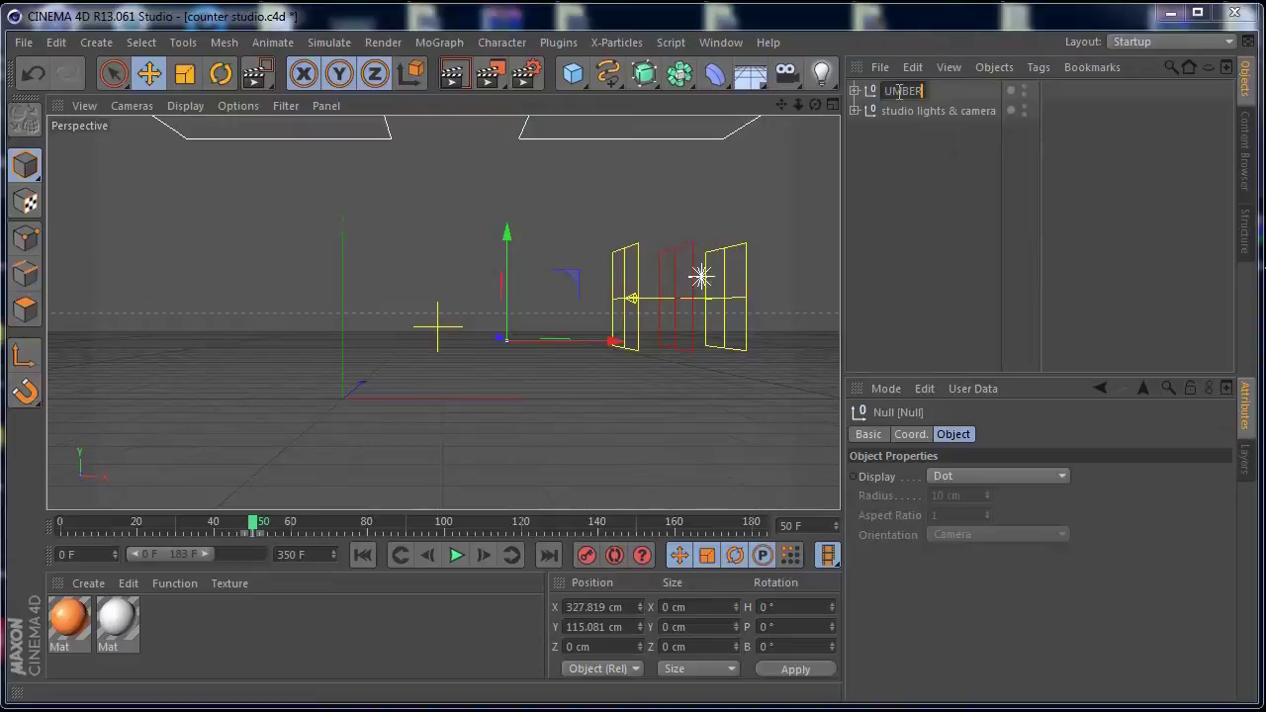
key(Return)
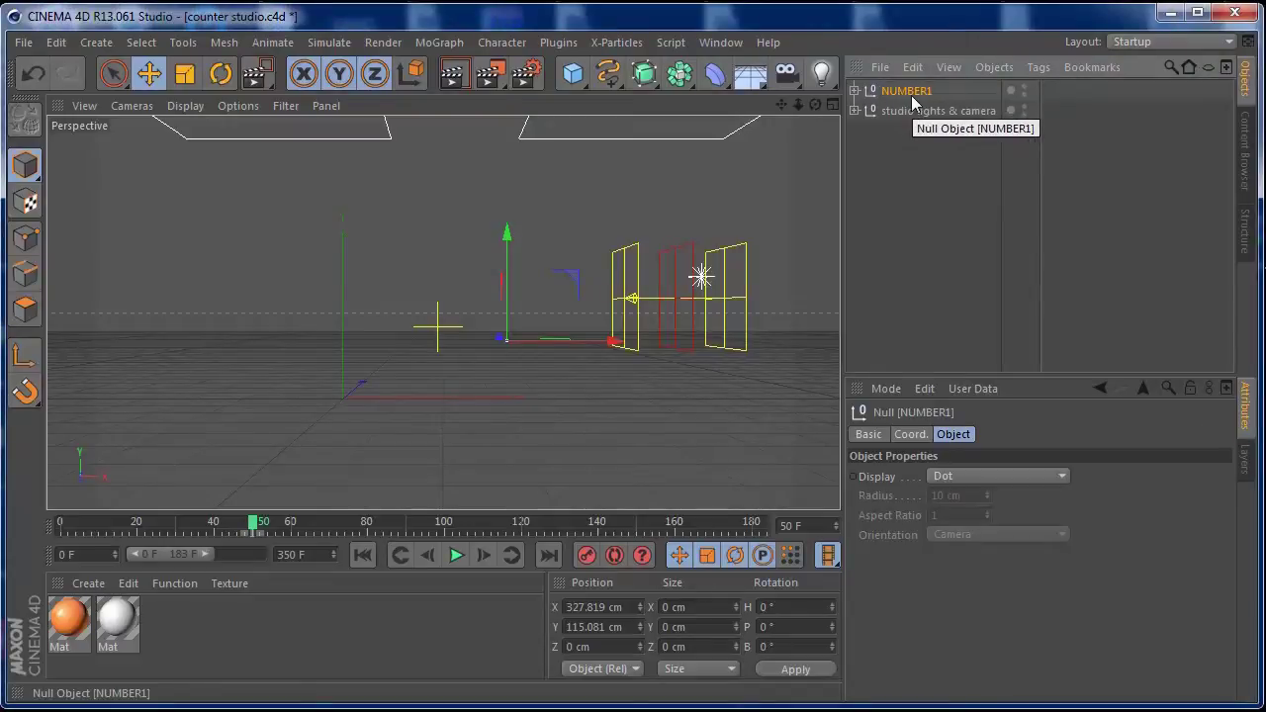
click(363, 555)
click(456, 555)
click(456, 555)
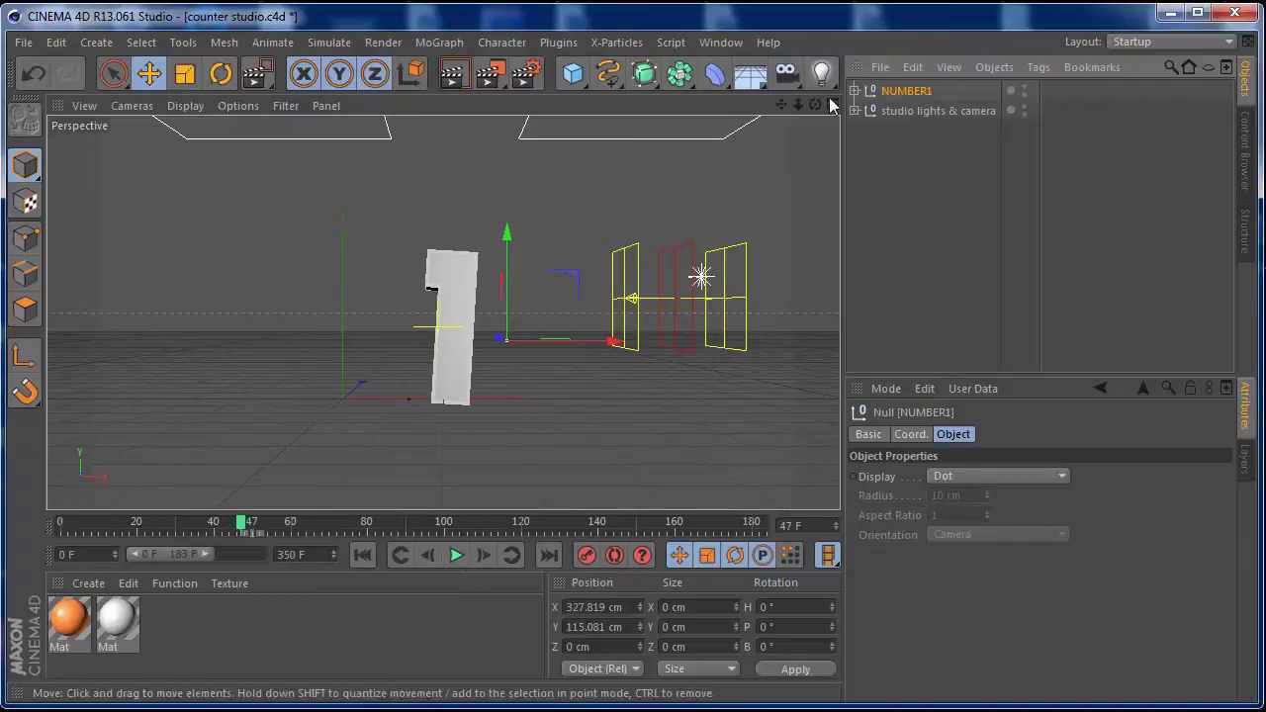
Step: Review the keyframes of the Shader and Display tag in NUMBER1 up to frame 30, and duplicate the NUMBER1 group
click(855, 90)
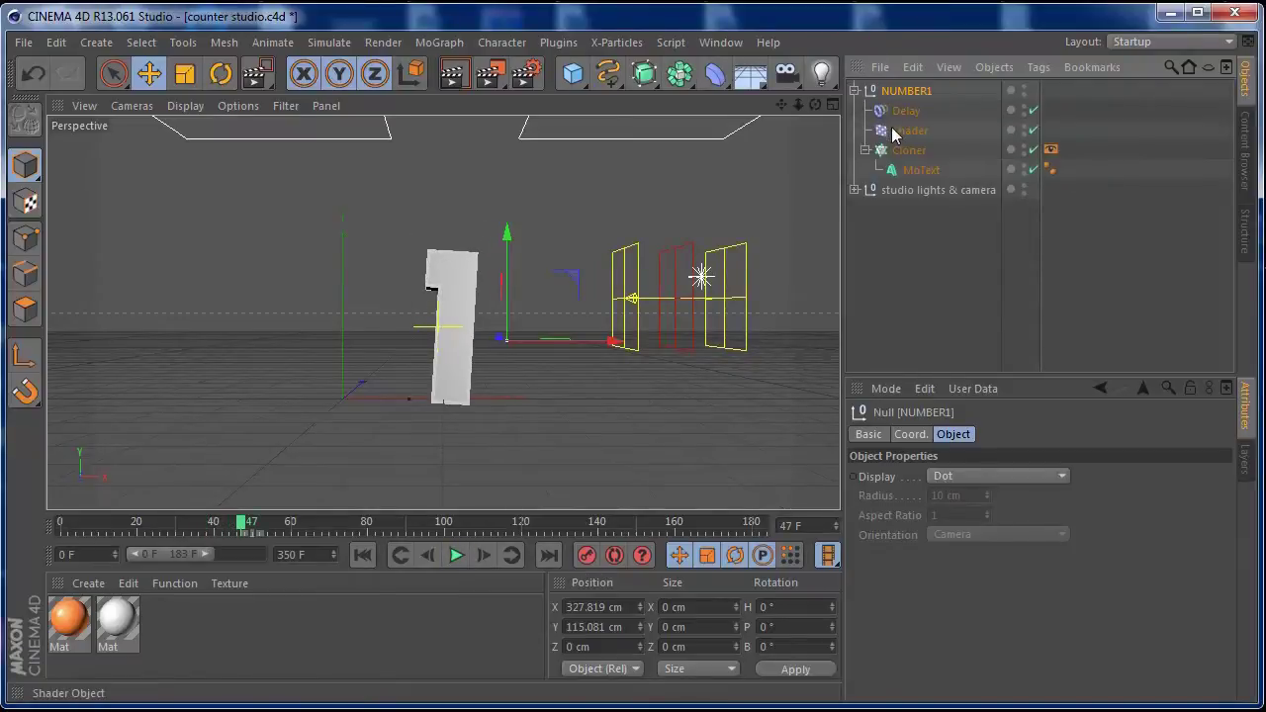
click(905, 131)
click(1051, 149)
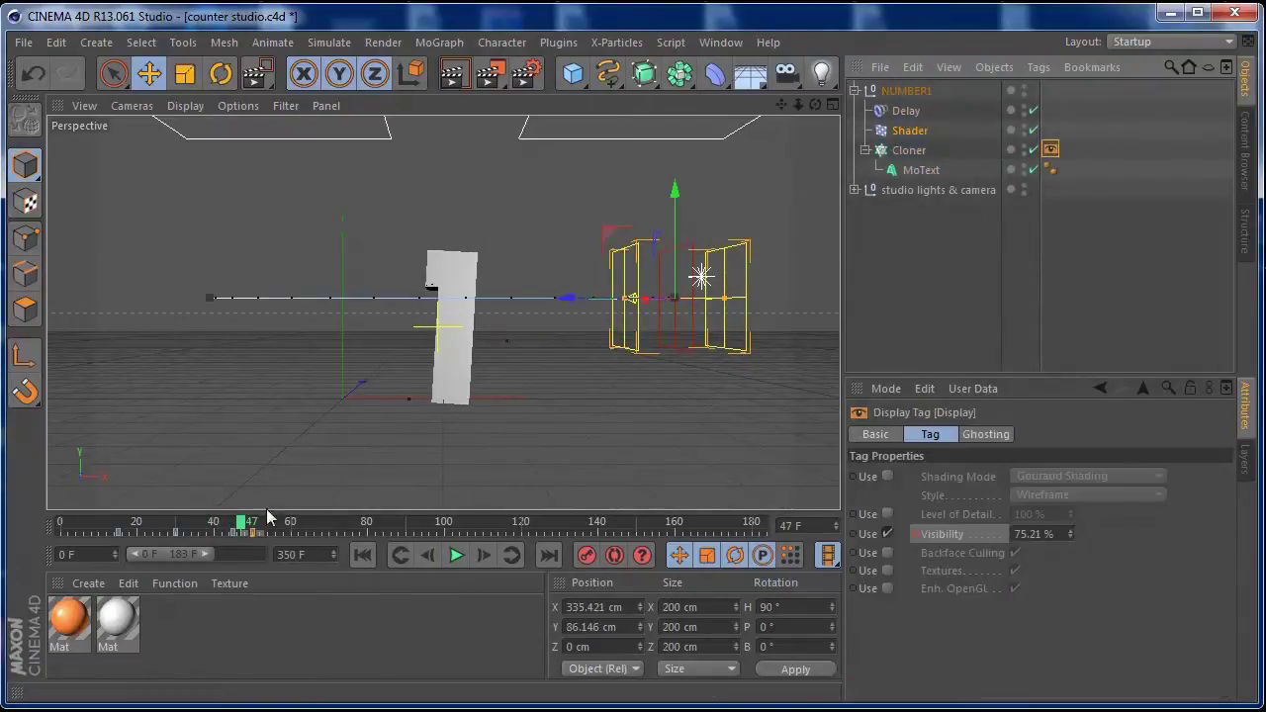
drag(242, 528, 177, 525)
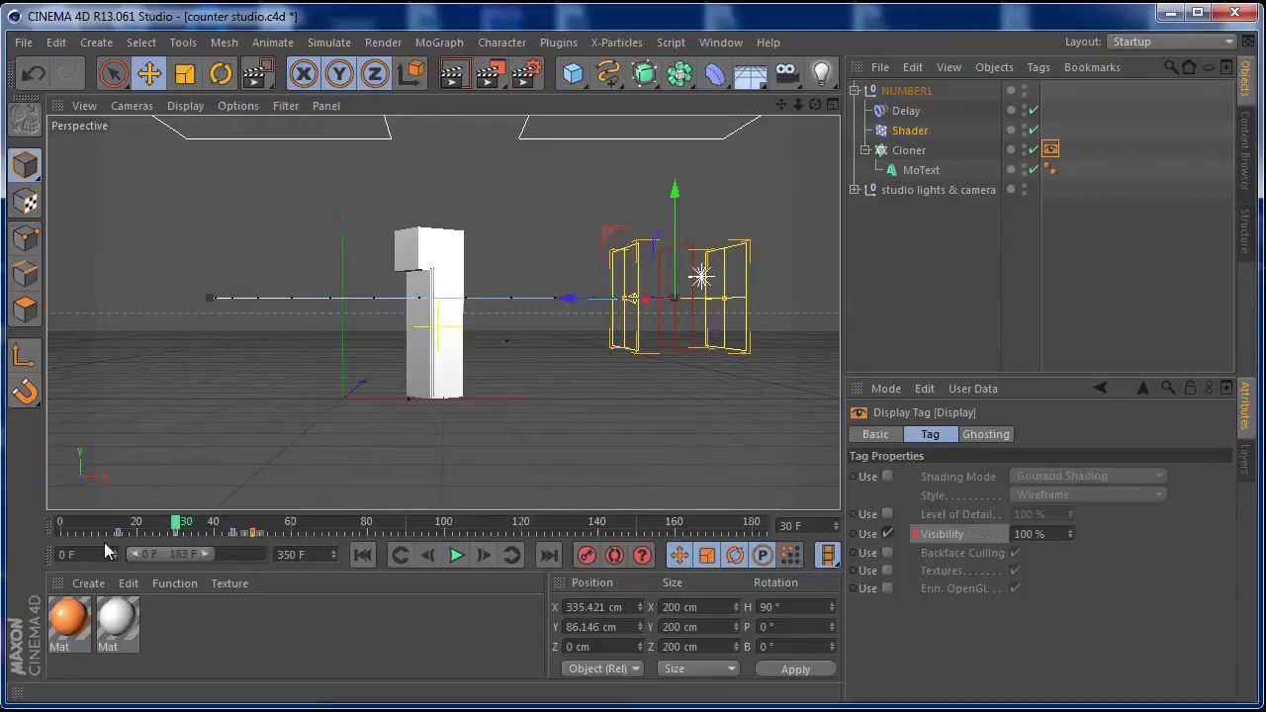
click(857, 90)
click(908, 91)
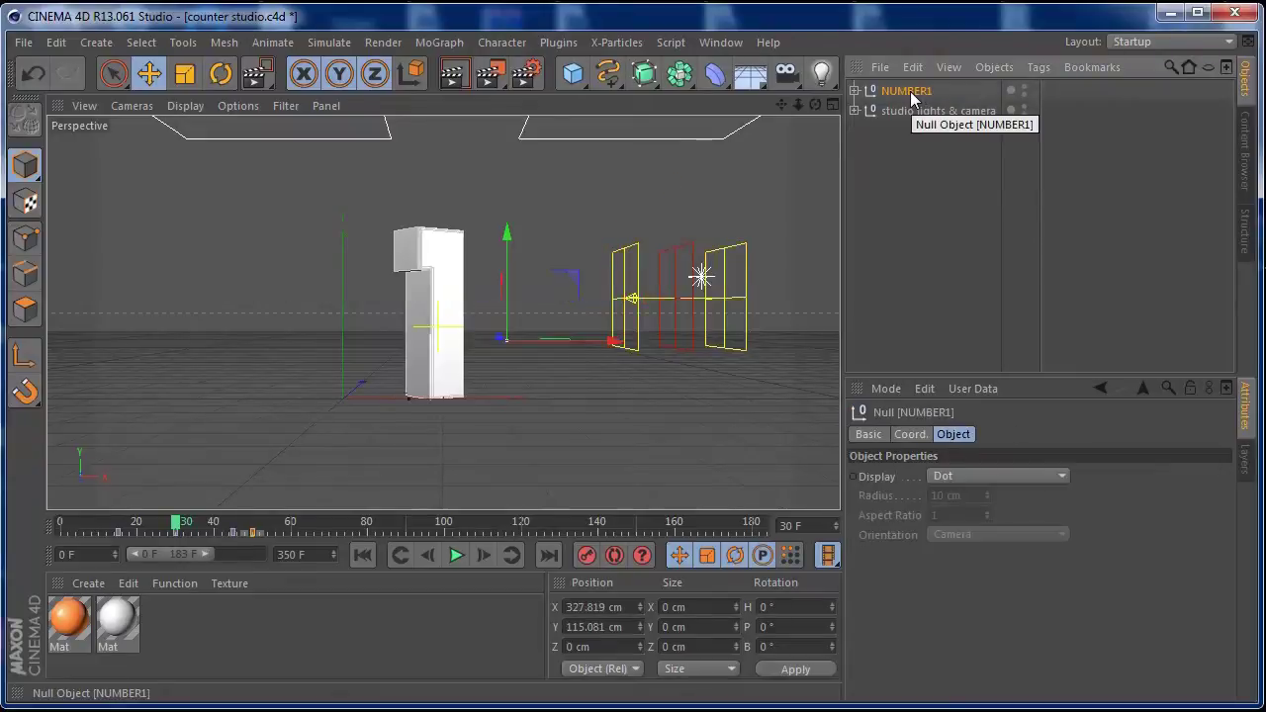
key(ctrl+c)
key(ctrl+v)
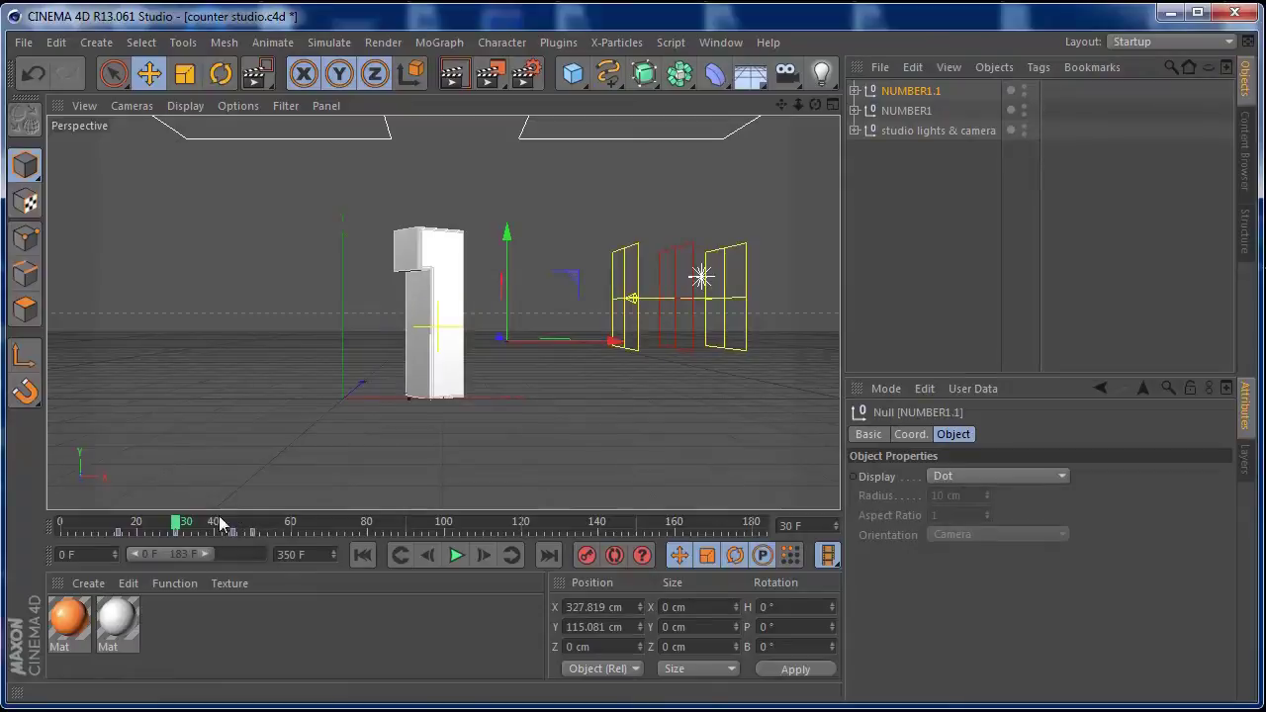
Step: Shift all Shader and Display tag keyframes in the copied group 30 frames later, so they start at frame 45
click(855, 90)
click(912, 132)
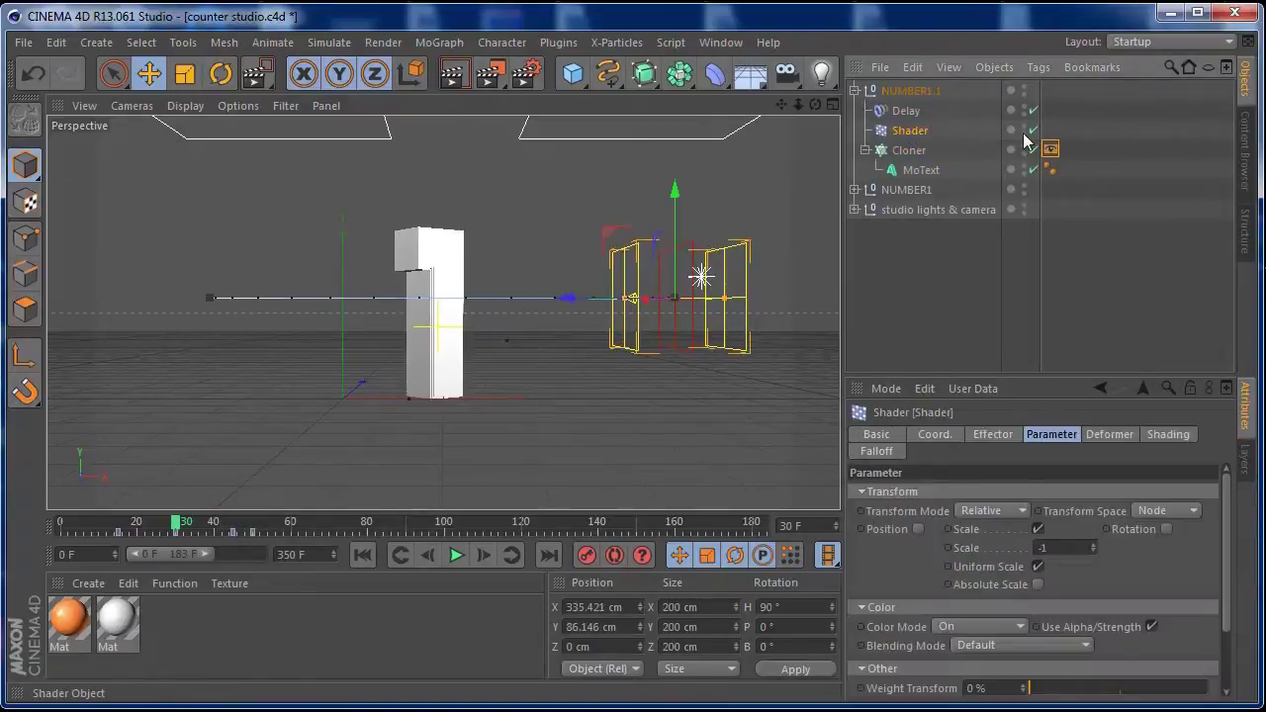
click(1051, 151)
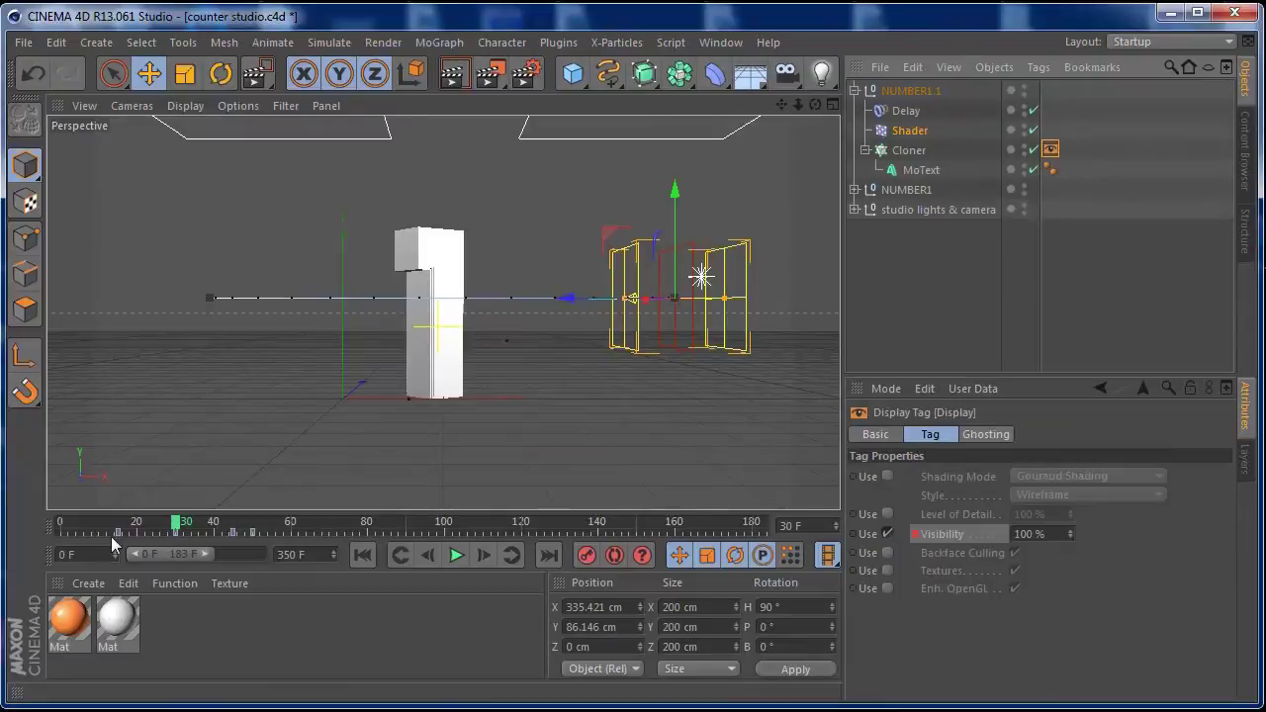
drag(111, 541, 358, 554)
click(360, 557)
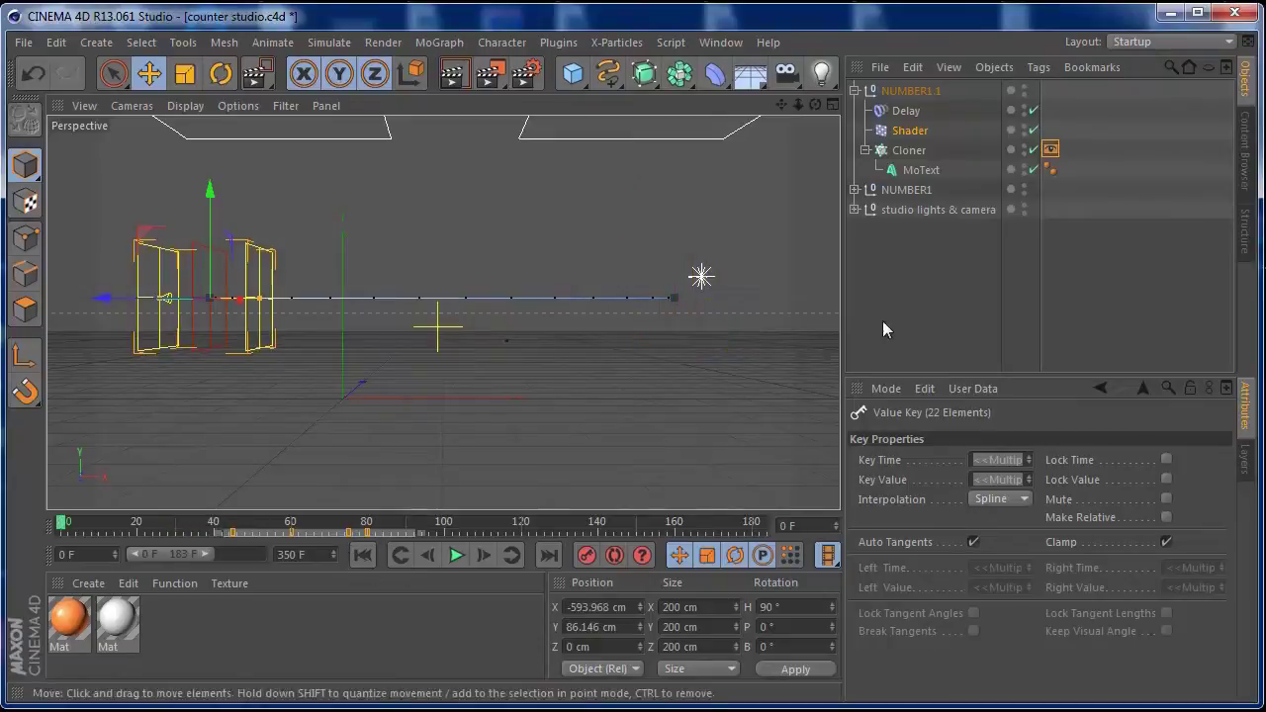
Step: Change the copied group's MoText to 2 and play the animation from the start
click(921, 170)
click(954, 434)
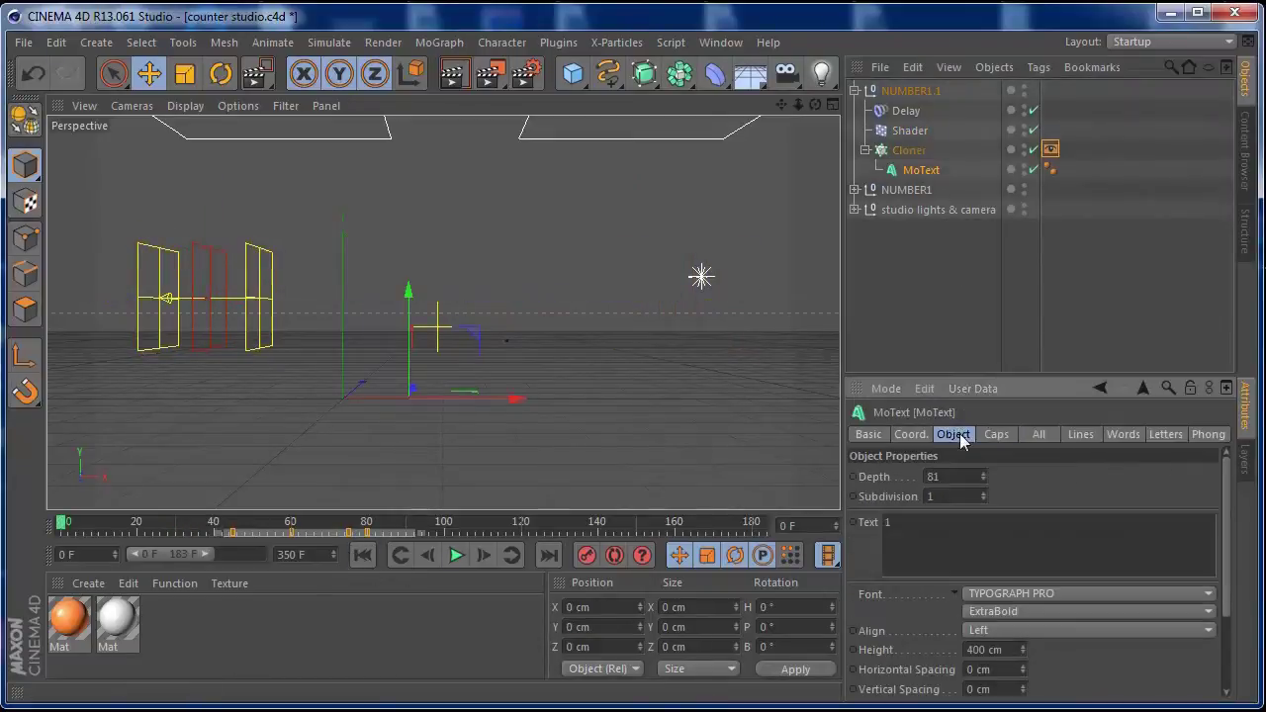
key(Return)
click(456, 555)
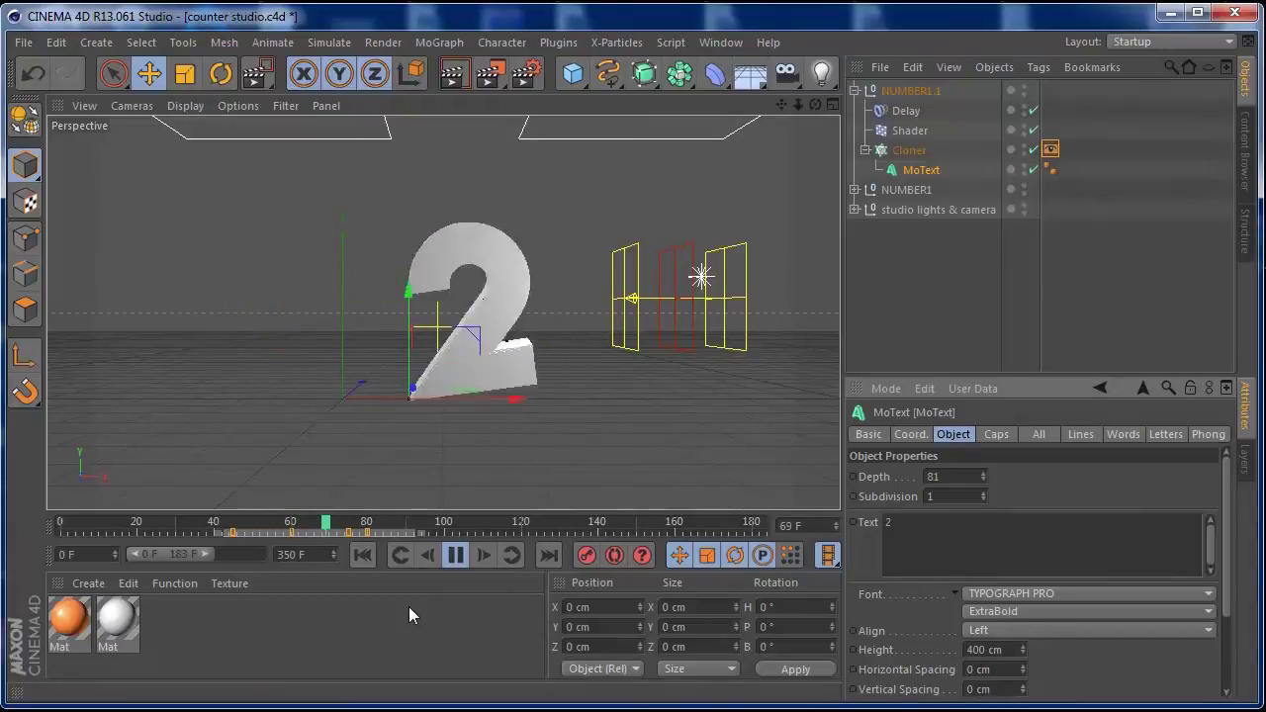
click(456, 555)
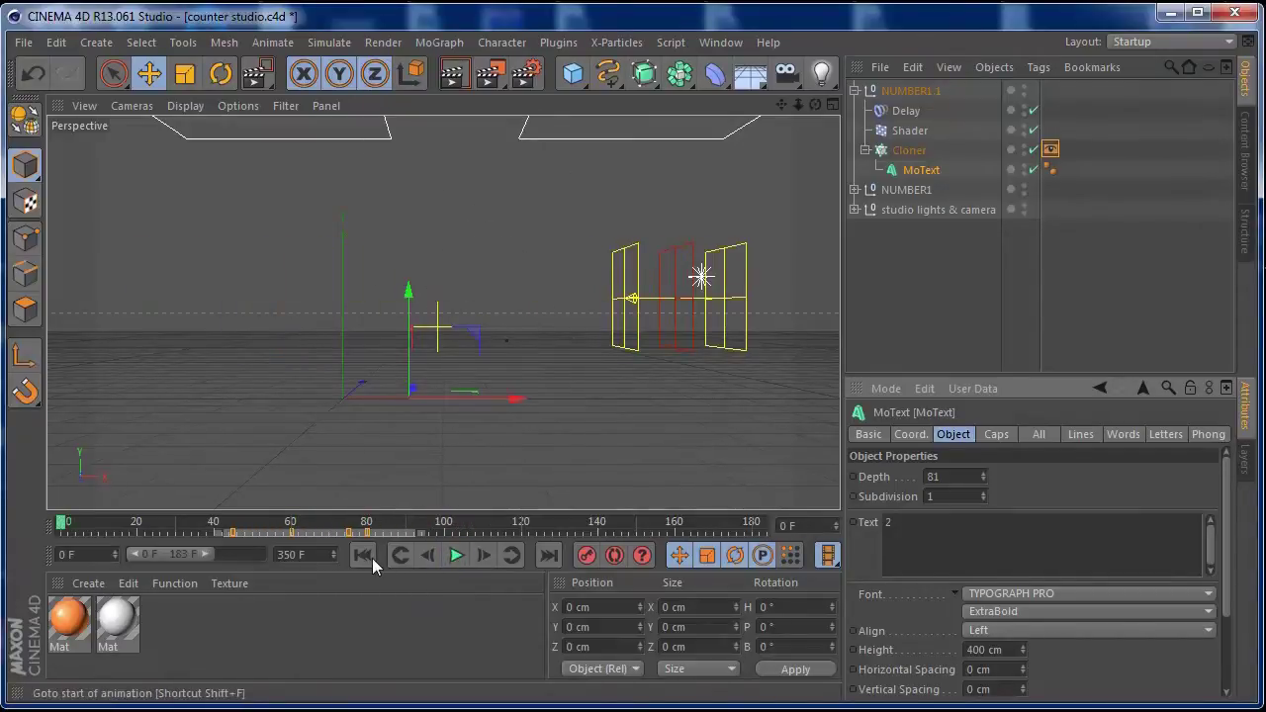
click(363, 555)
click(457, 555)
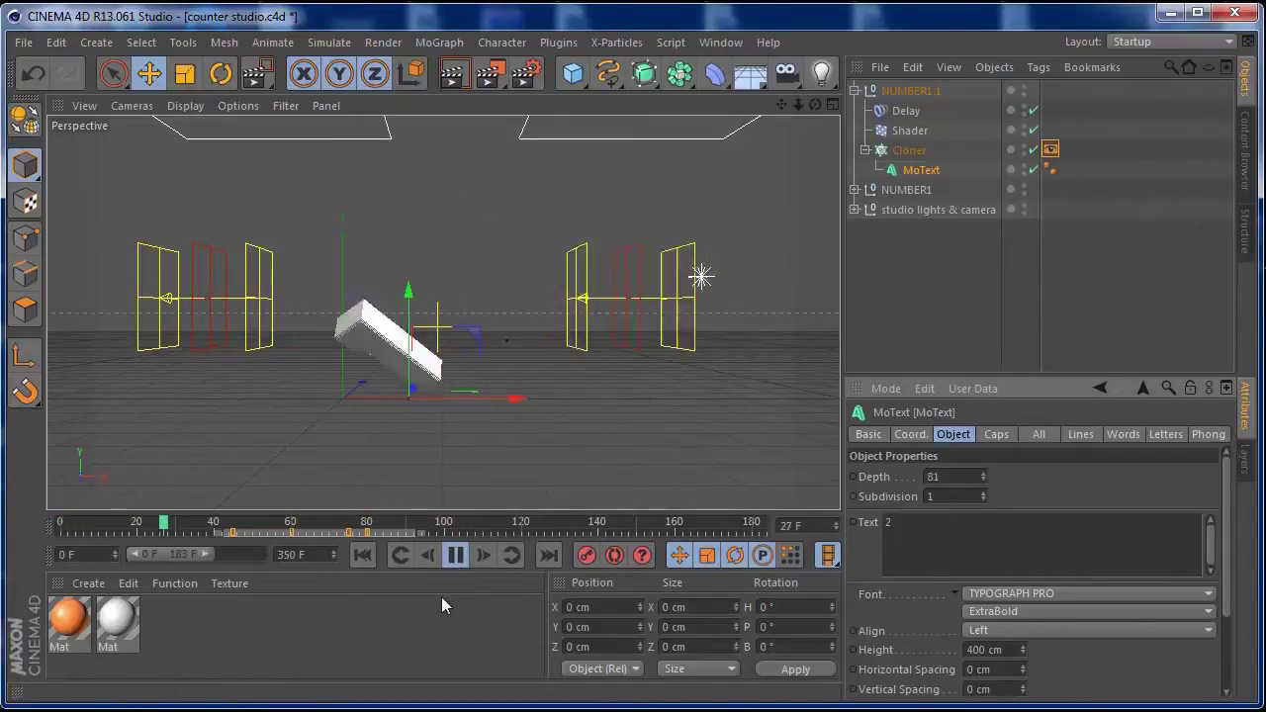
click(456, 555)
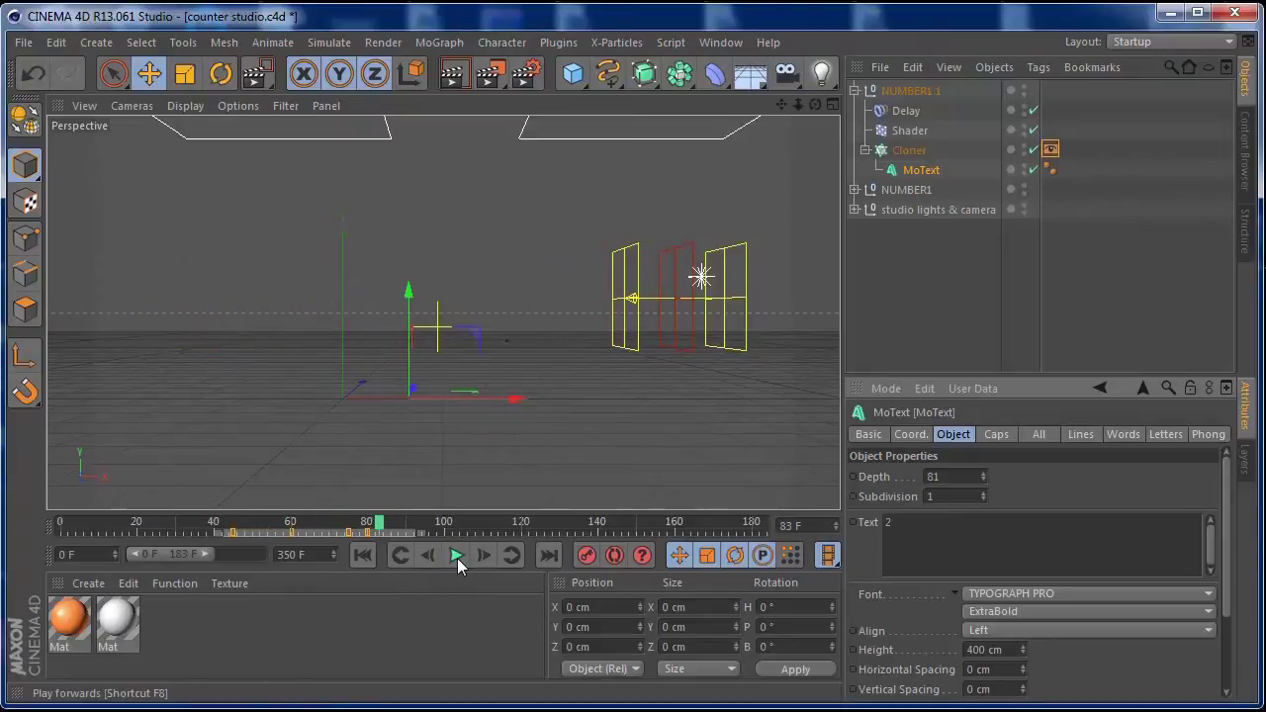
click(363, 555)
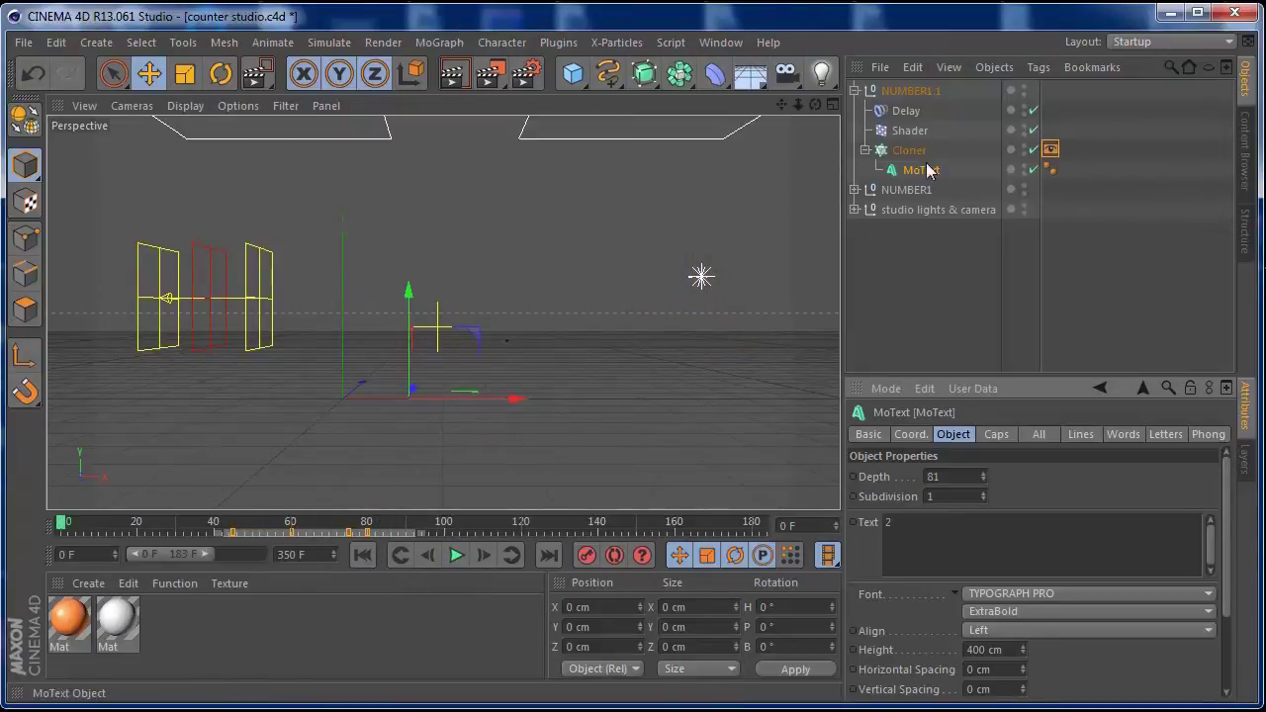
Step: Rename the copied group NUMBER1.1 as NUMBER2
click(856, 90)
click(895, 95)
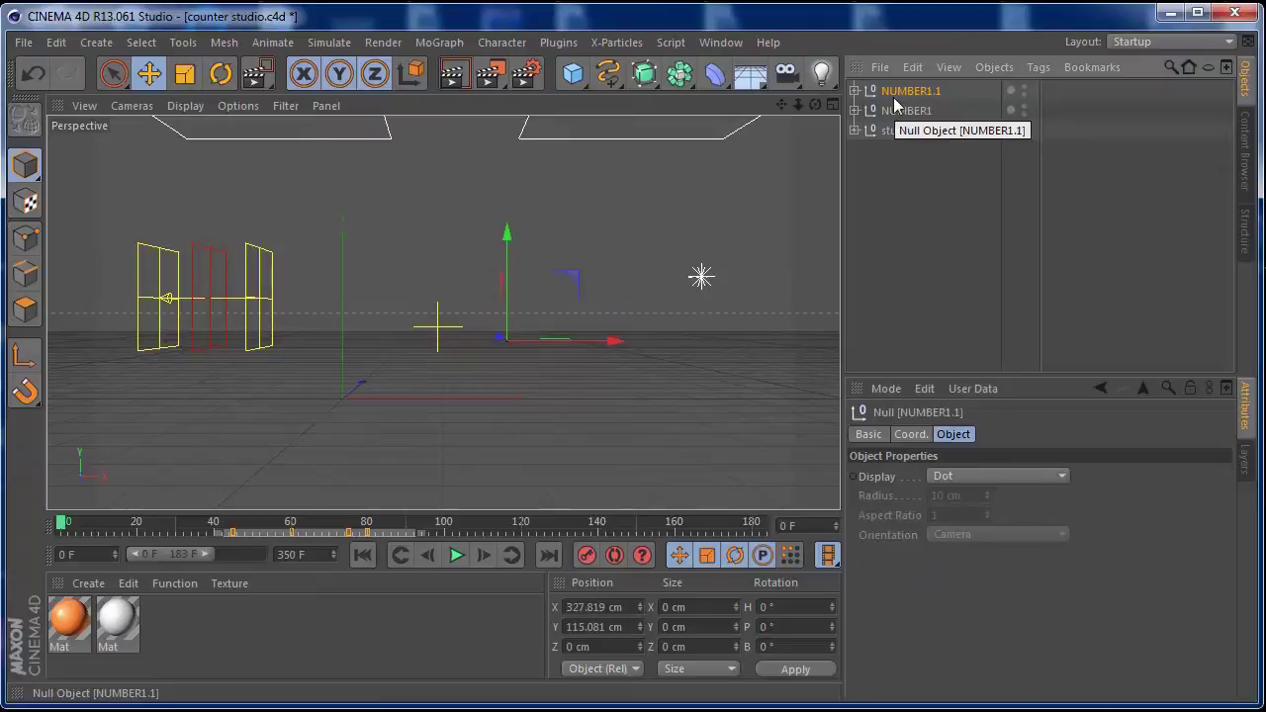
double_click(935, 91)
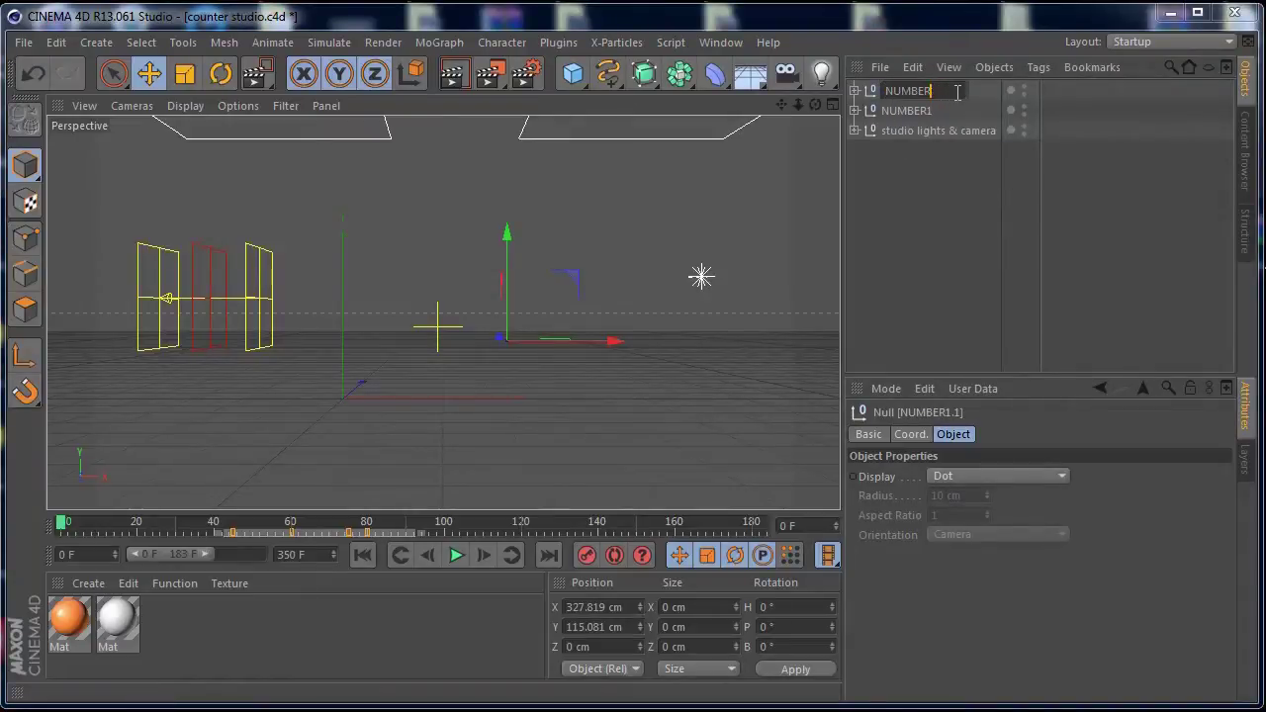
text(NUMBER2)
key(Return)
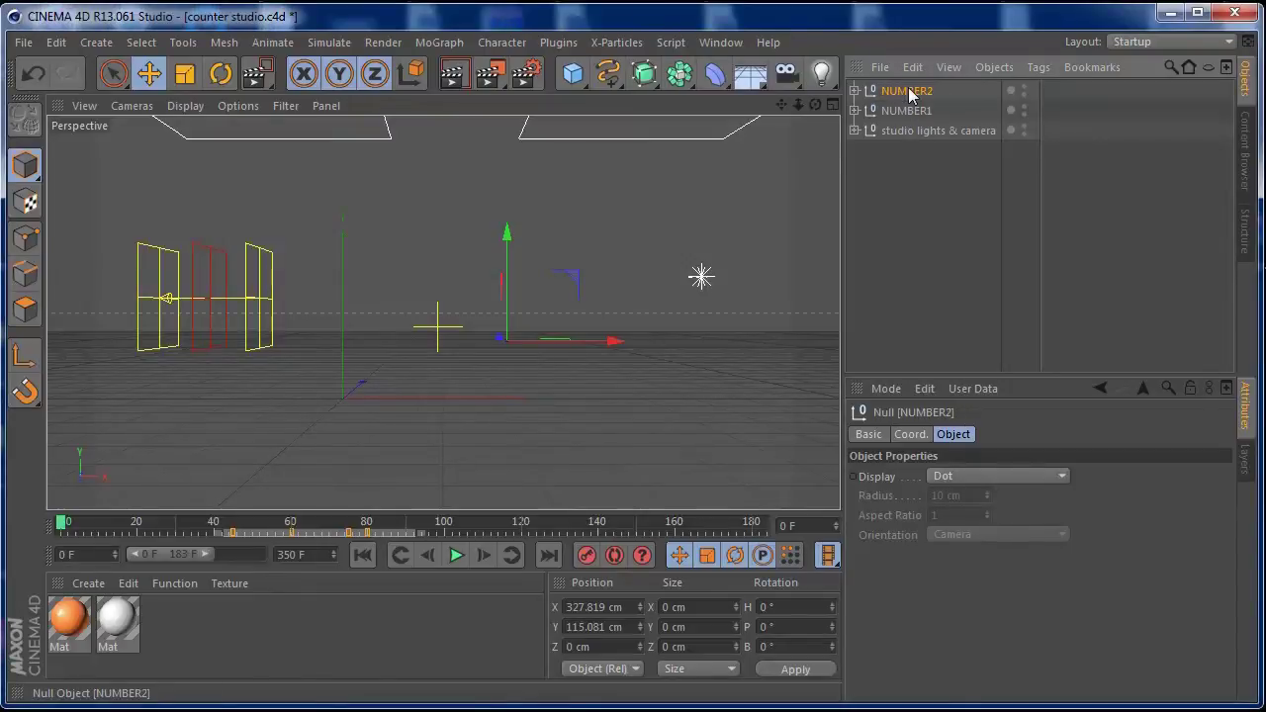
Step: Duplicate the NUMBER2 group and shift the copy's Shader and Display tag keyframes 30 frames later, so they start at frame 75
key(ctrl+v)
click(855, 91)
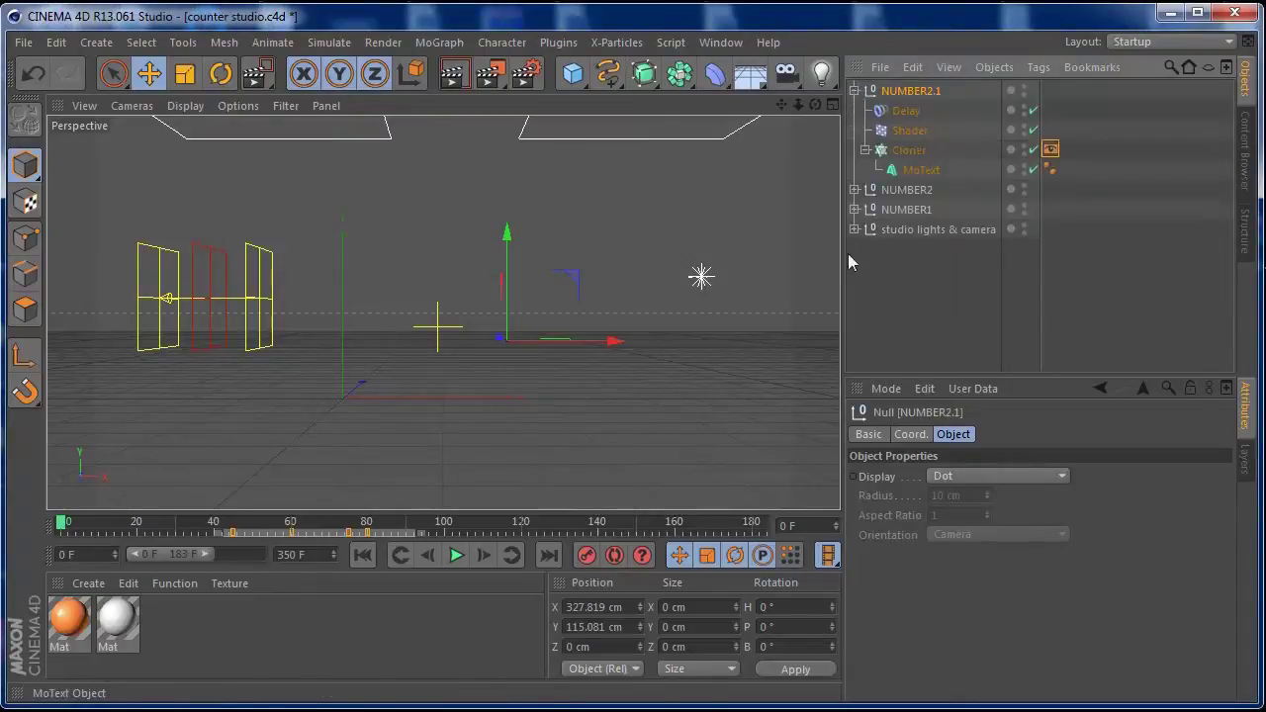
click(908, 130)
click(1051, 149)
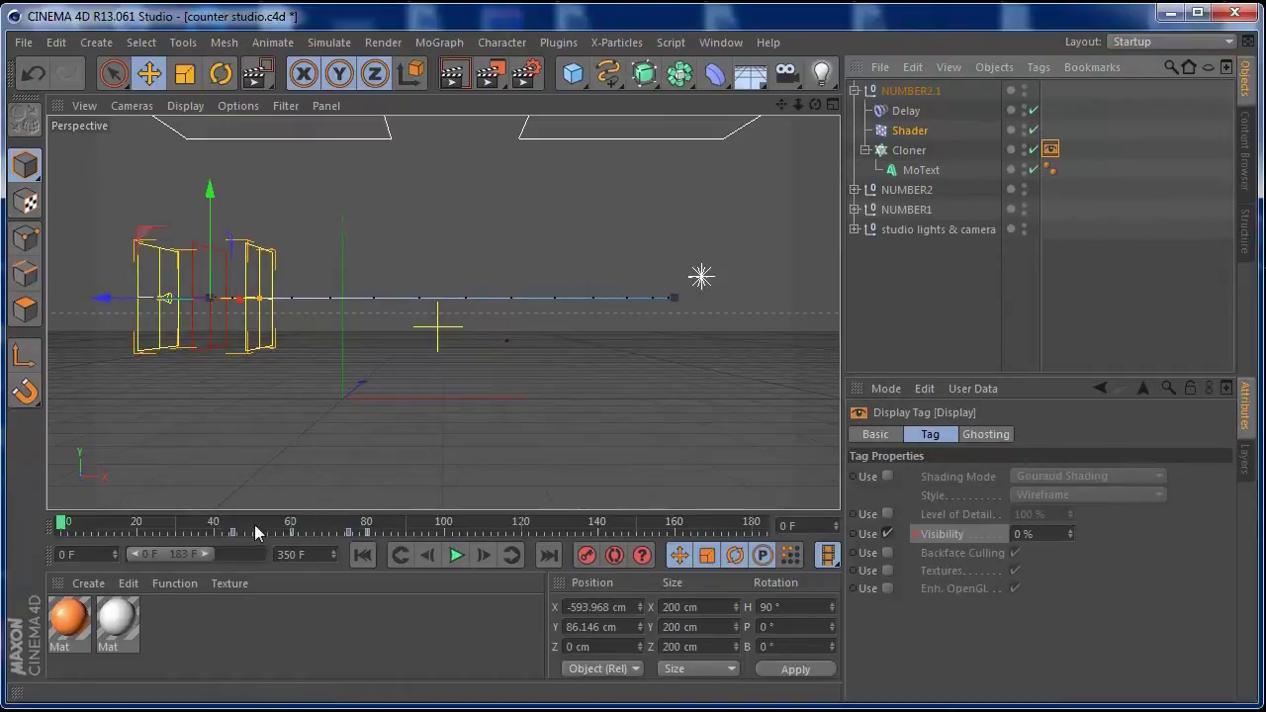
drag(217, 533, 423, 543)
drag(292, 538, 410, 554)
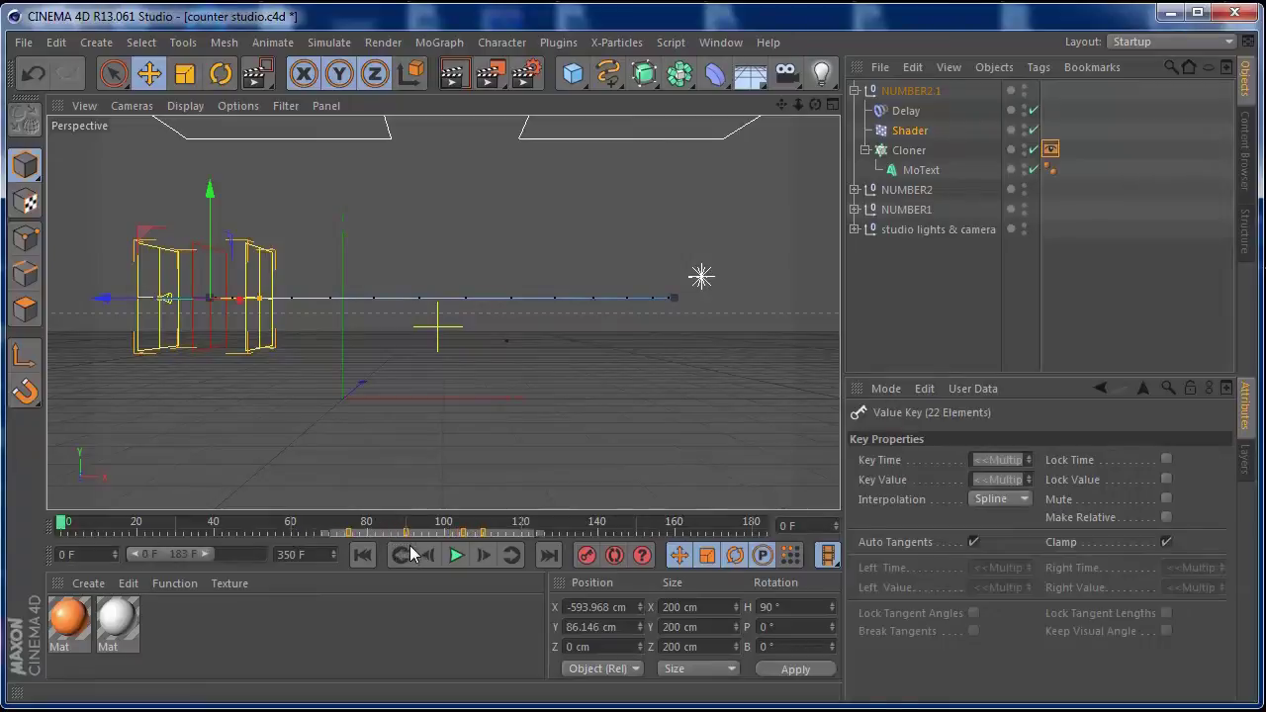
Step: Change the MoText in the NUMBER2.1 group to 3 and play the animation
click(925, 170)
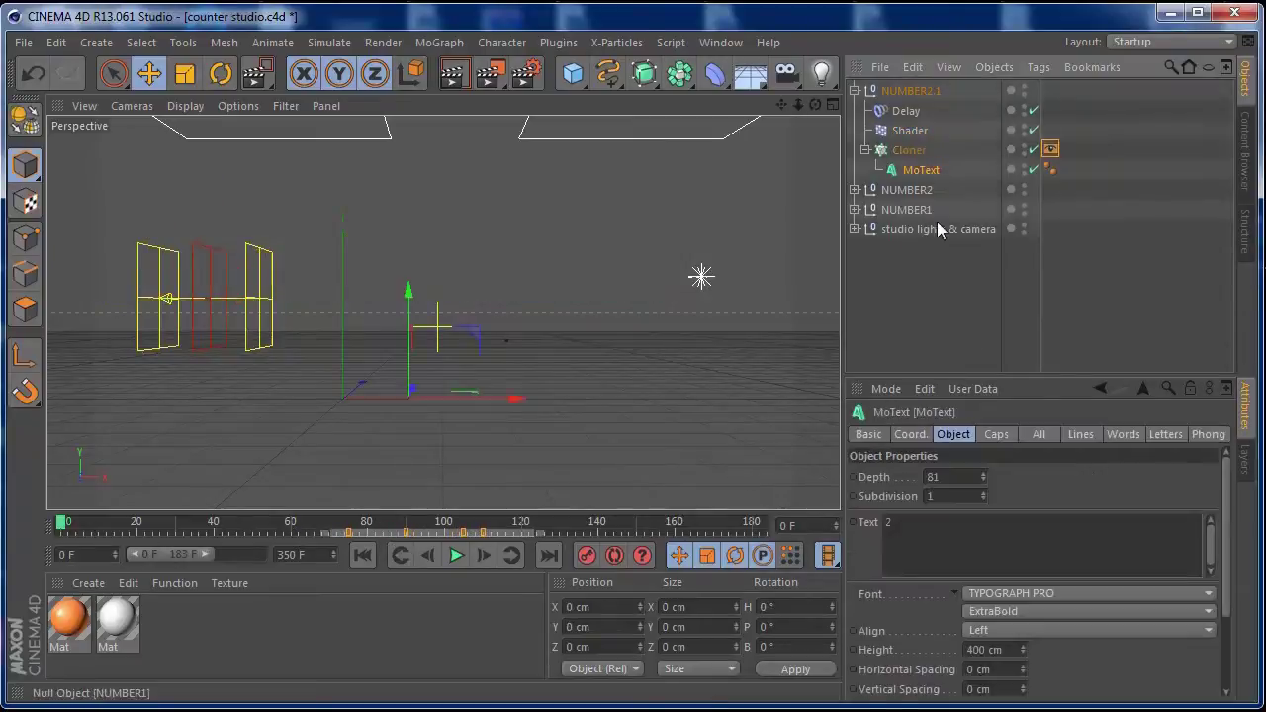
double_click(881, 526)
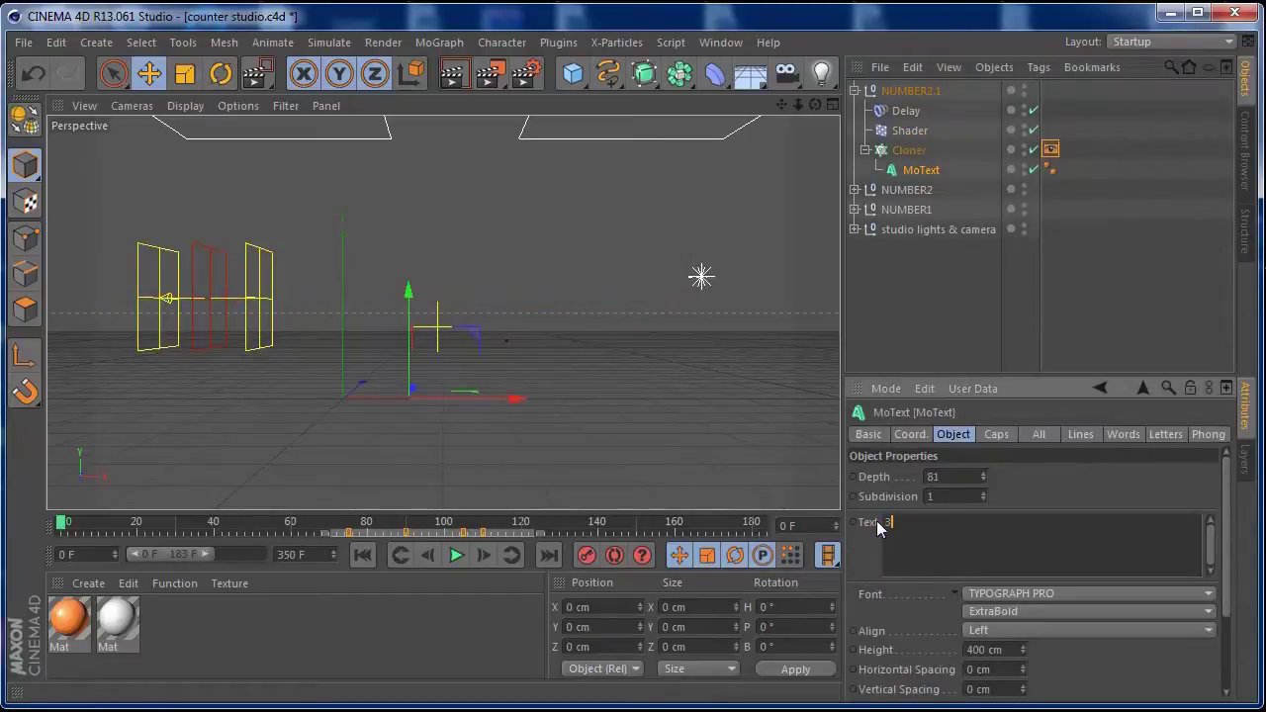
click(1027, 486)
click(456, 555)
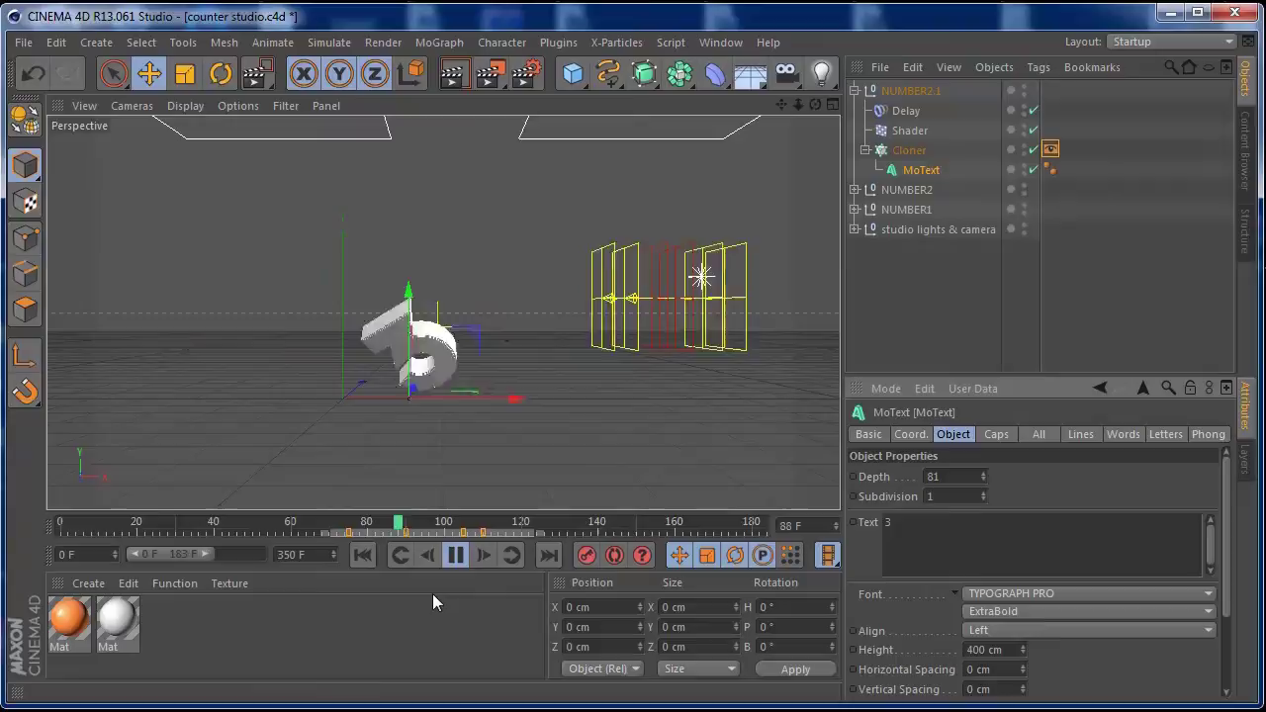
click(456, 555)
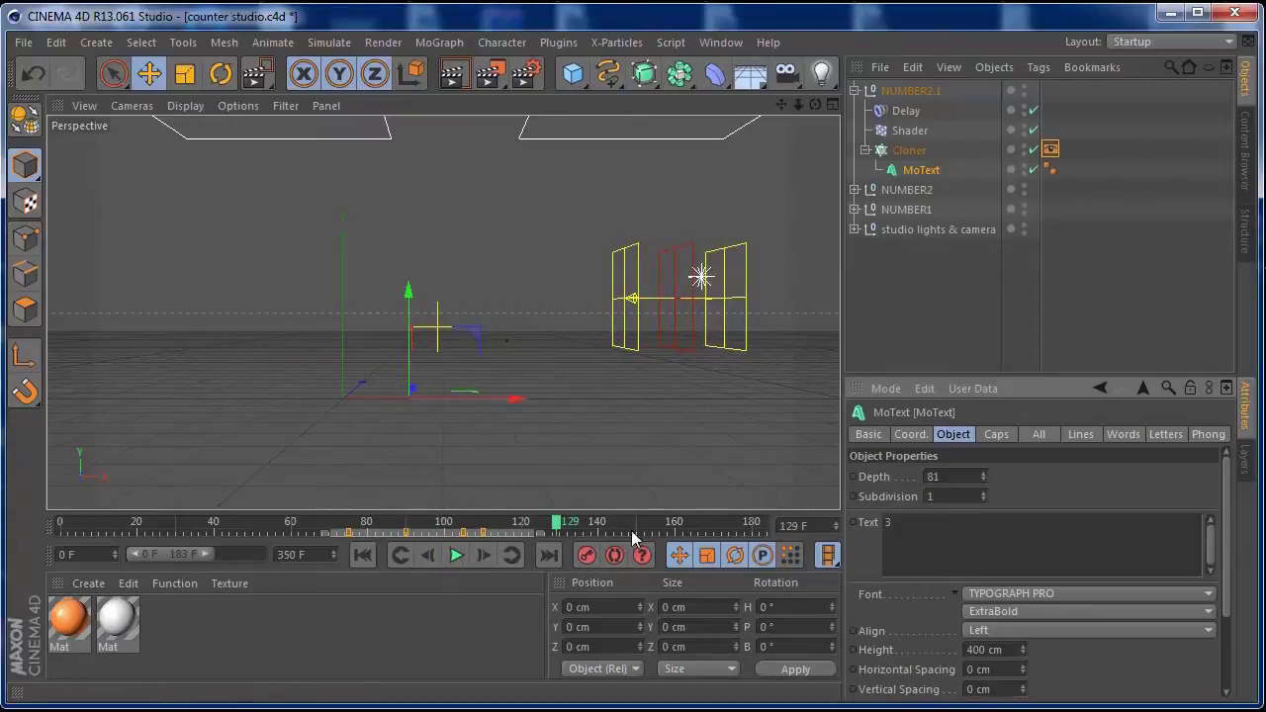
Step: Rename the copied group NUMBER2.1 as NUMBER3
click(855, 90)
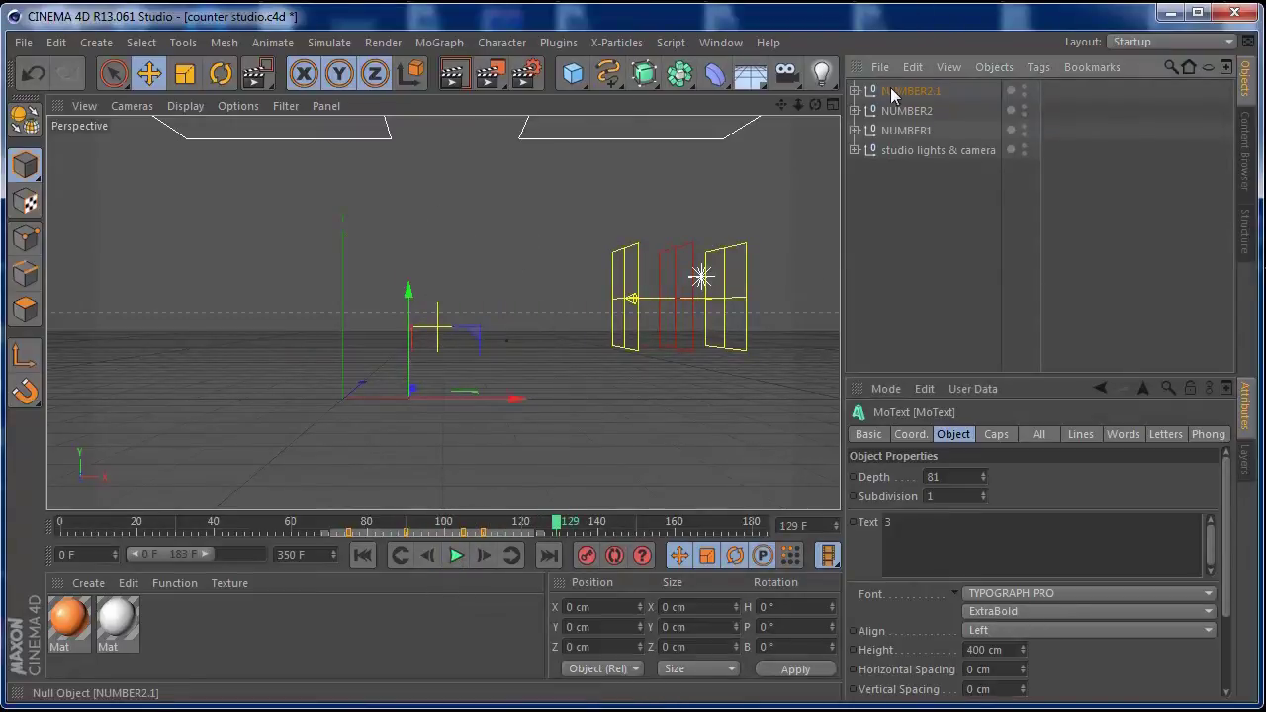
click(915, 91)
double_click(945, 91)
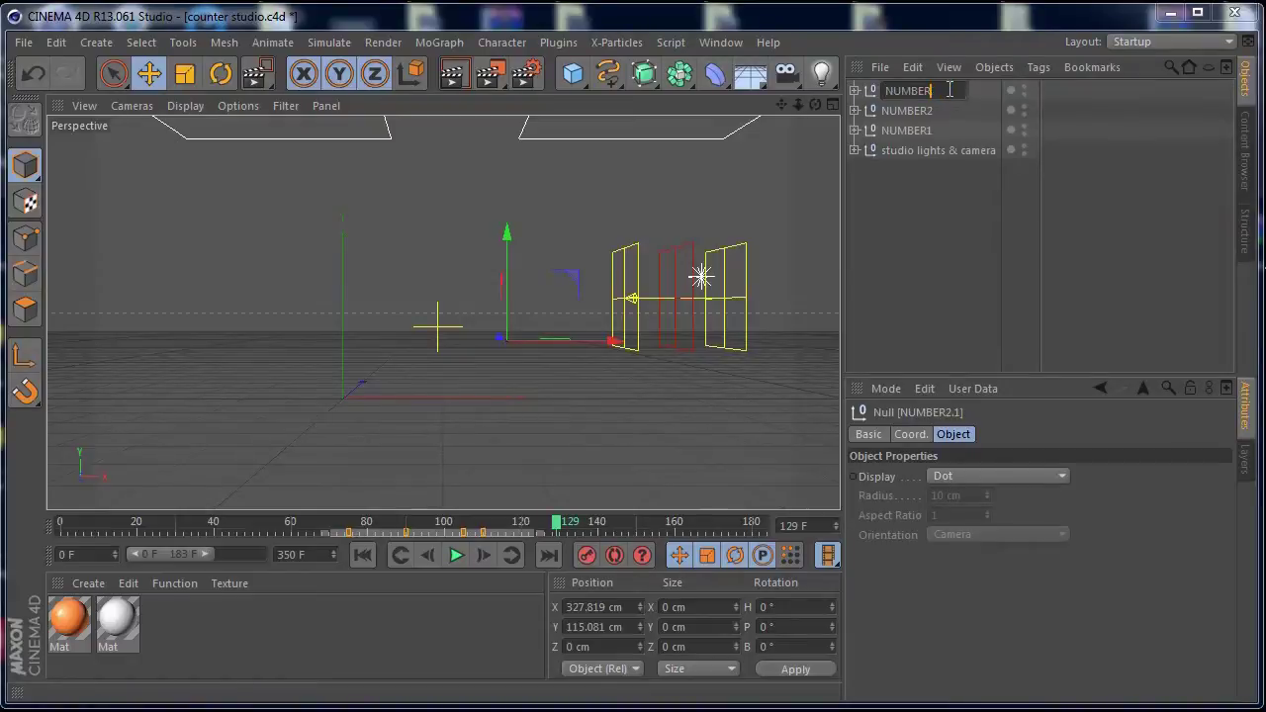
key(Return)
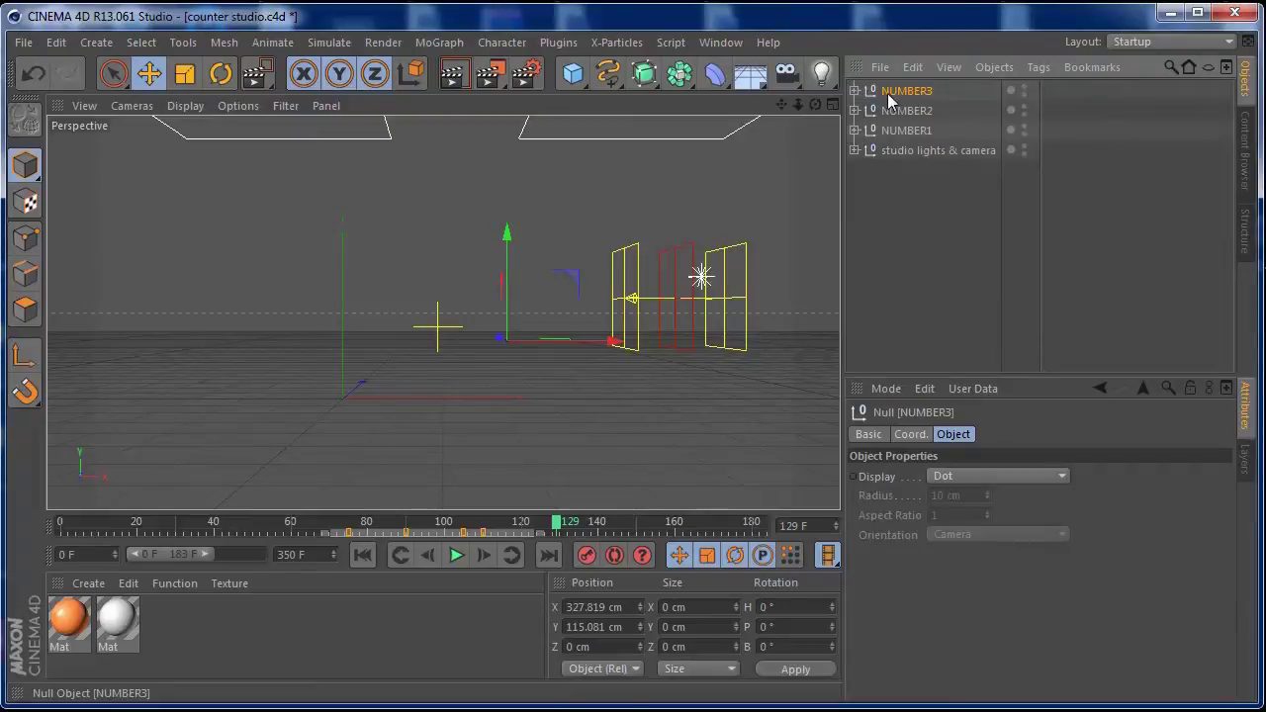
Step: Return to frame 0 and play the animation to check digits 1 to 3
drag(554, 526, 364, 542)
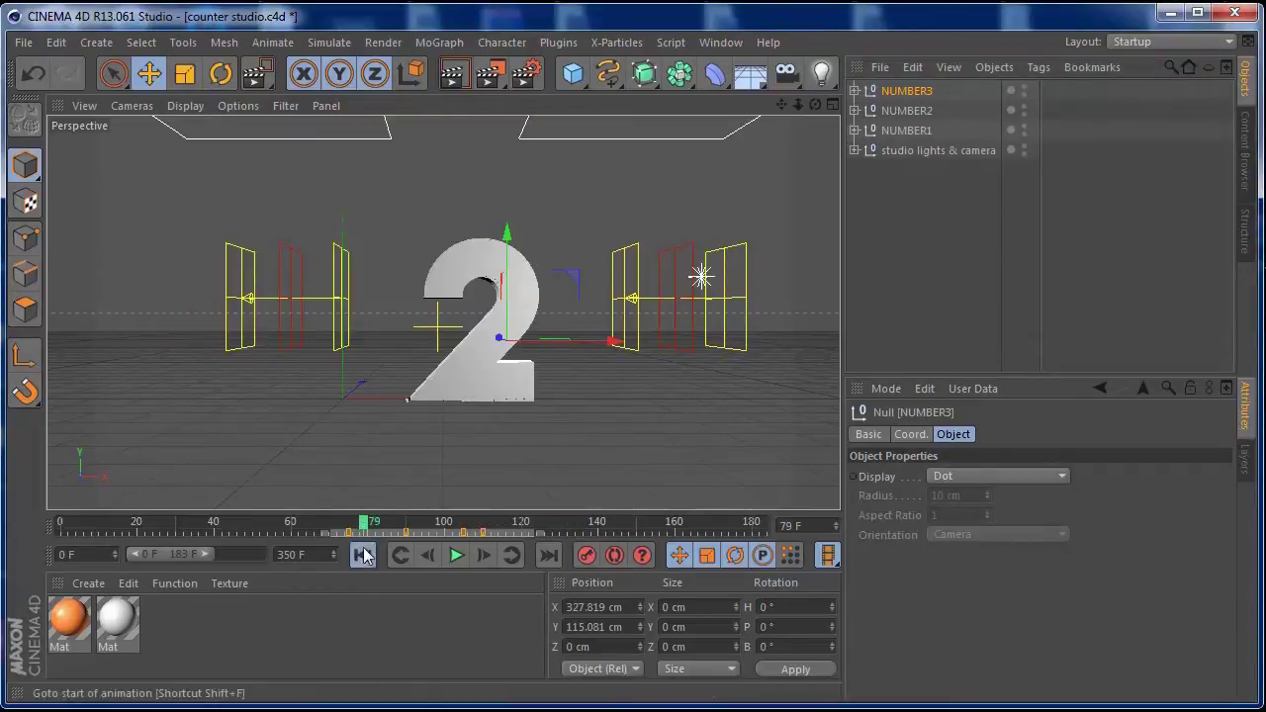
click(362, 554)
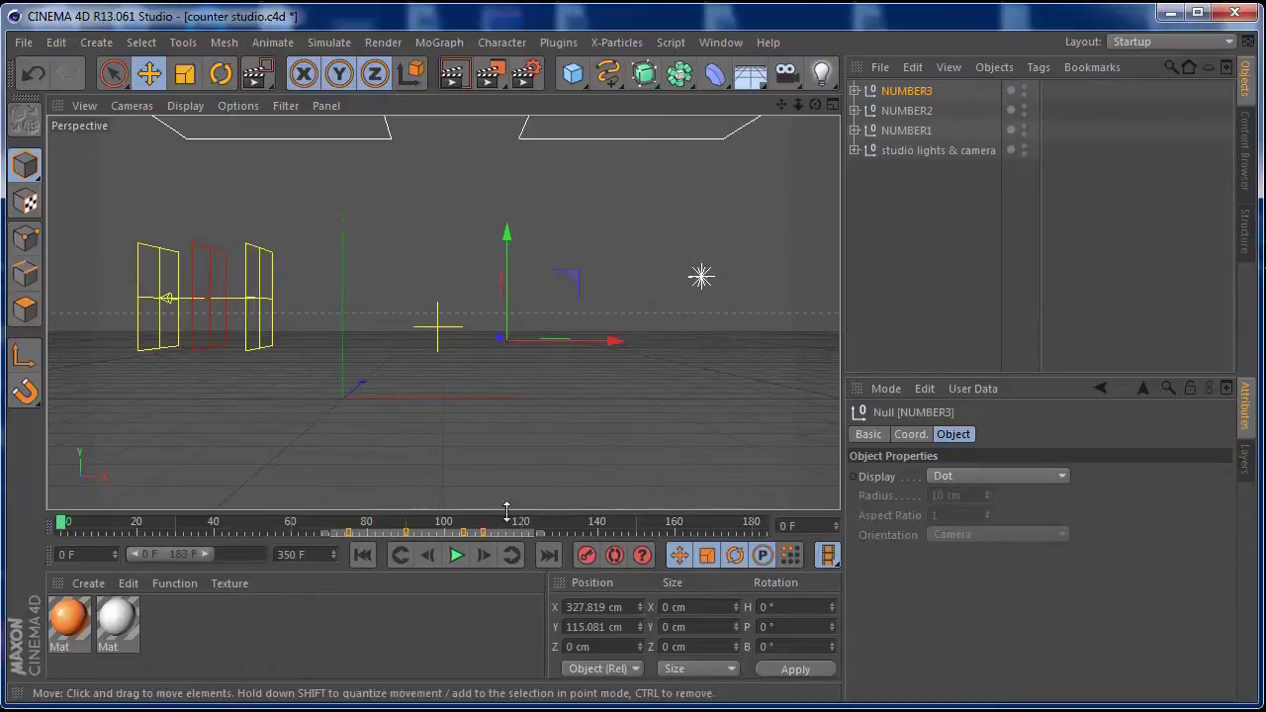
click(456, 555)
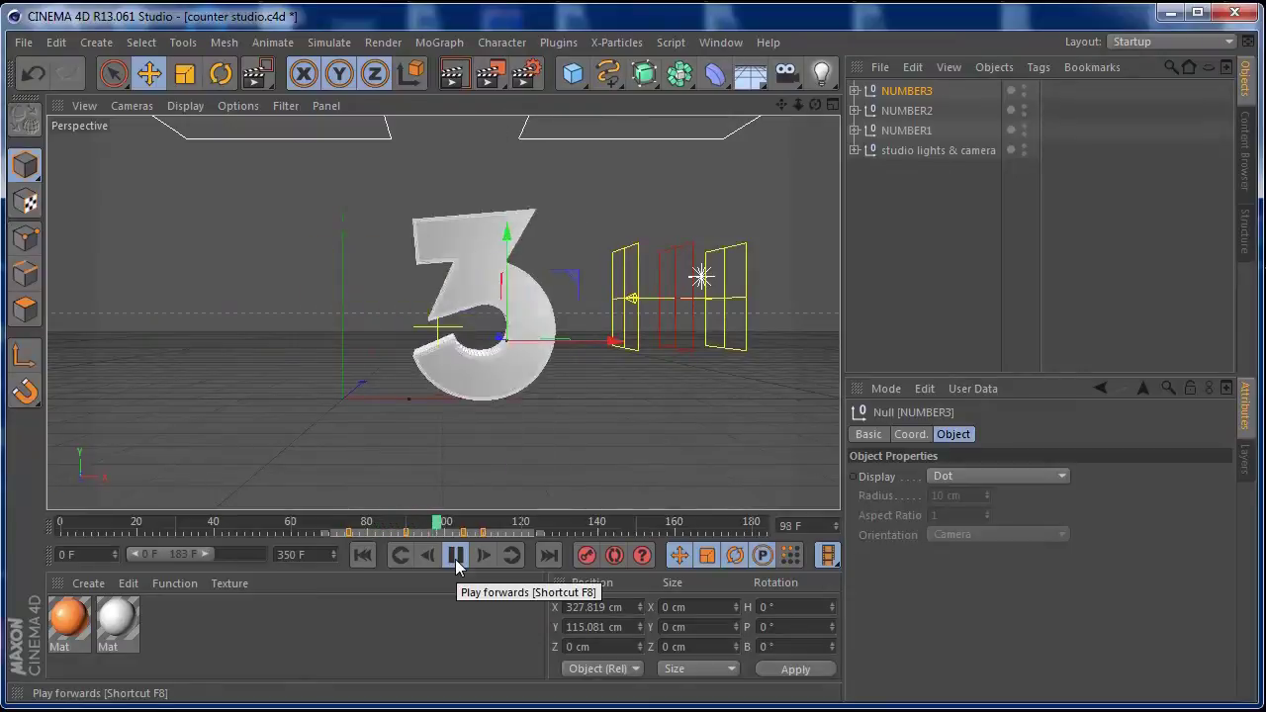
click(456, 555)
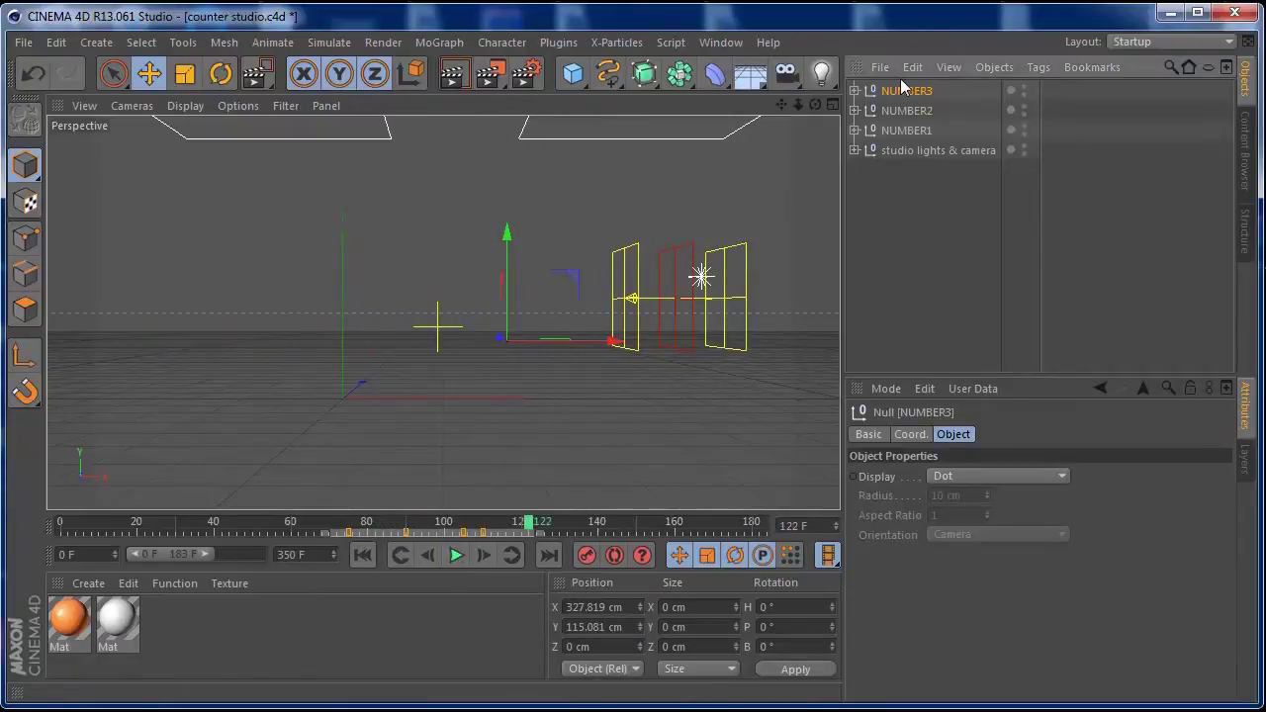
Step: Duplicate the NUMBER3 group and rename the copy NUMBER4
click(855, 91)
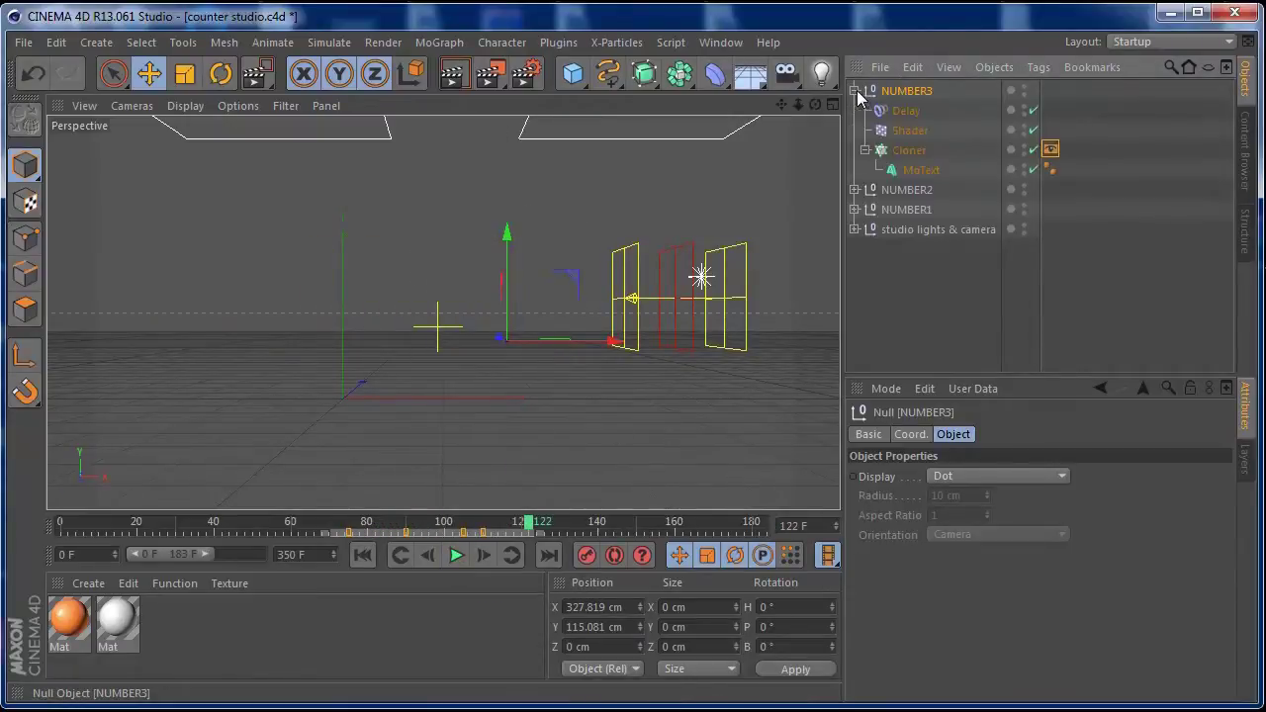
click(857, 91)
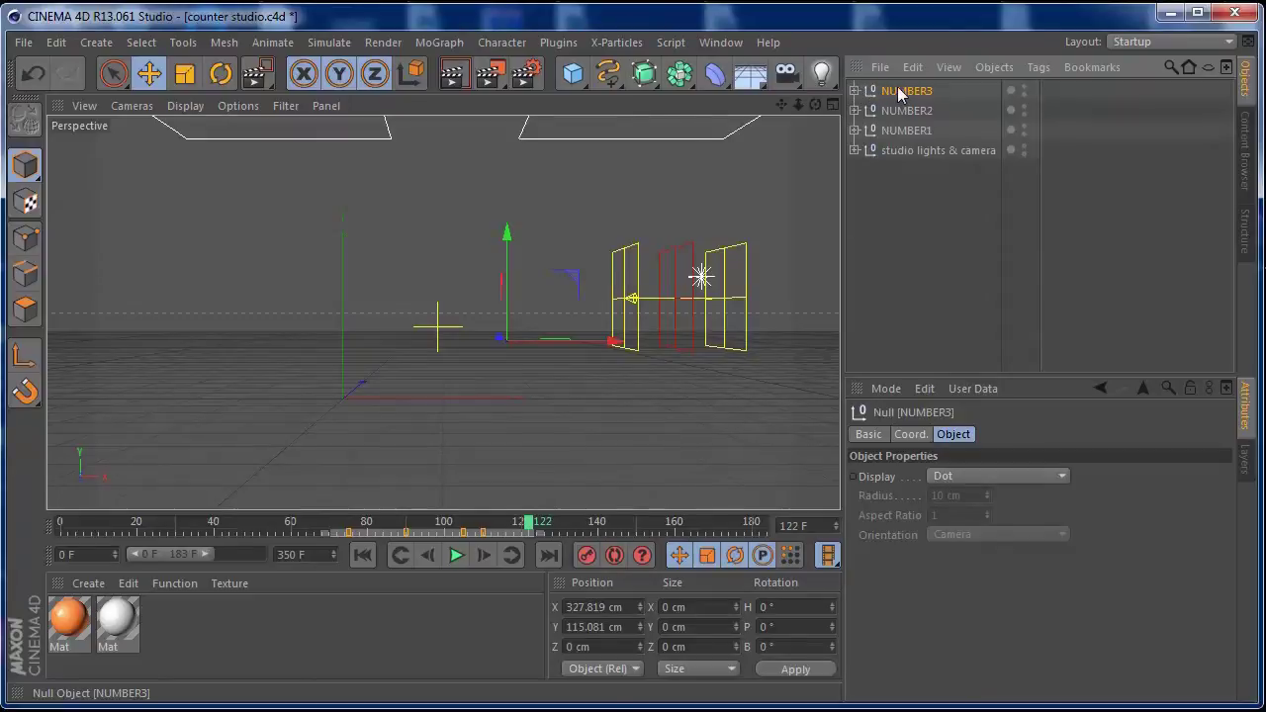
key(ctrl+c)
key(ctrl+v)
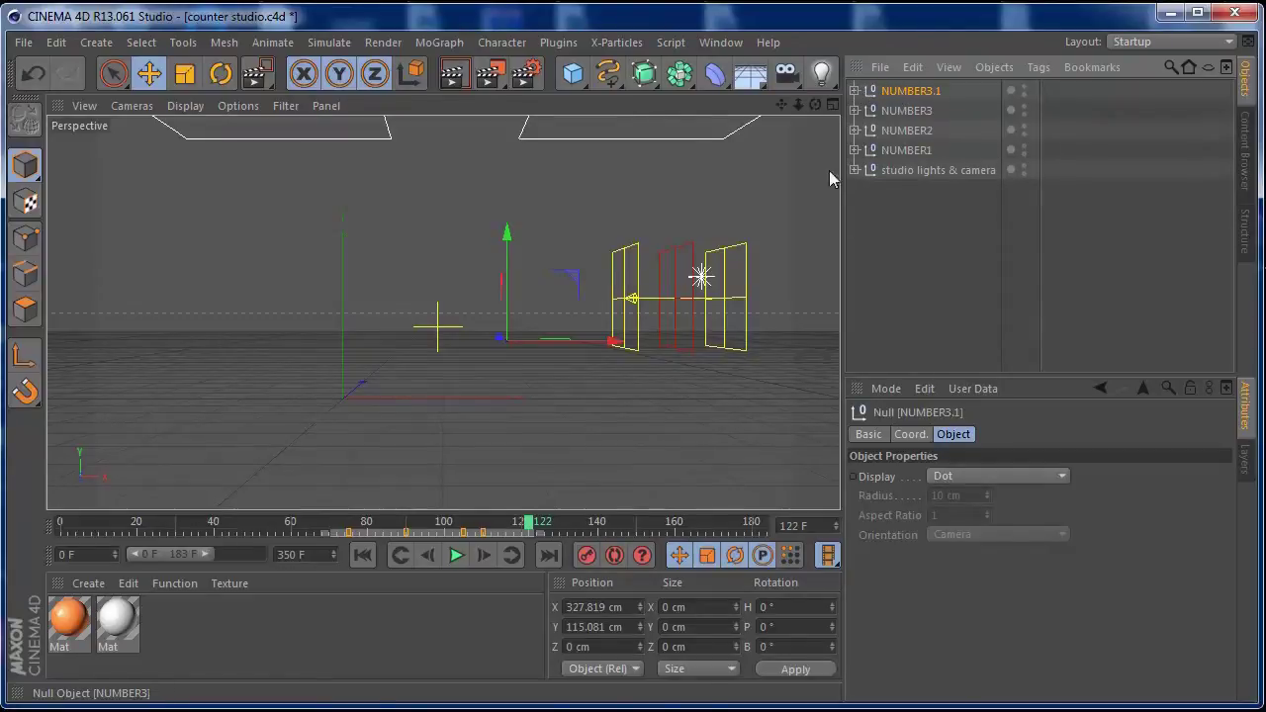
click(585, 532)
click(573, 534)
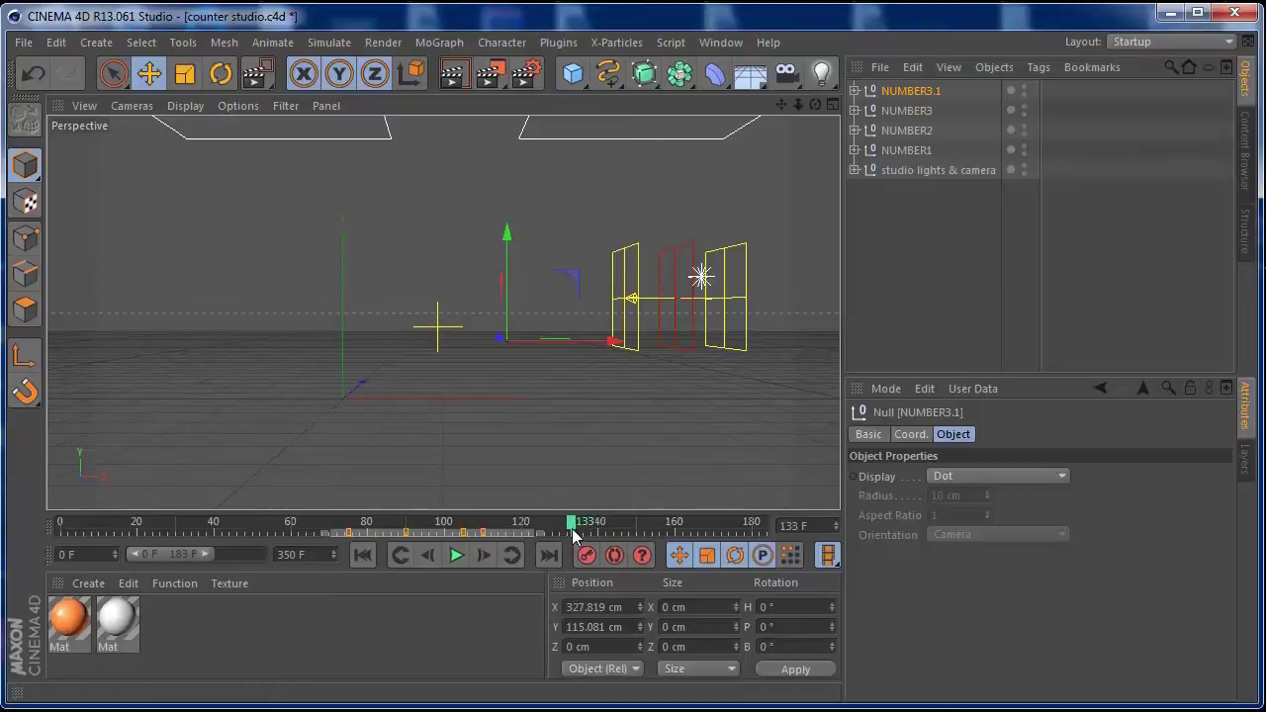
click(855, 90)
double_click(948, 90)
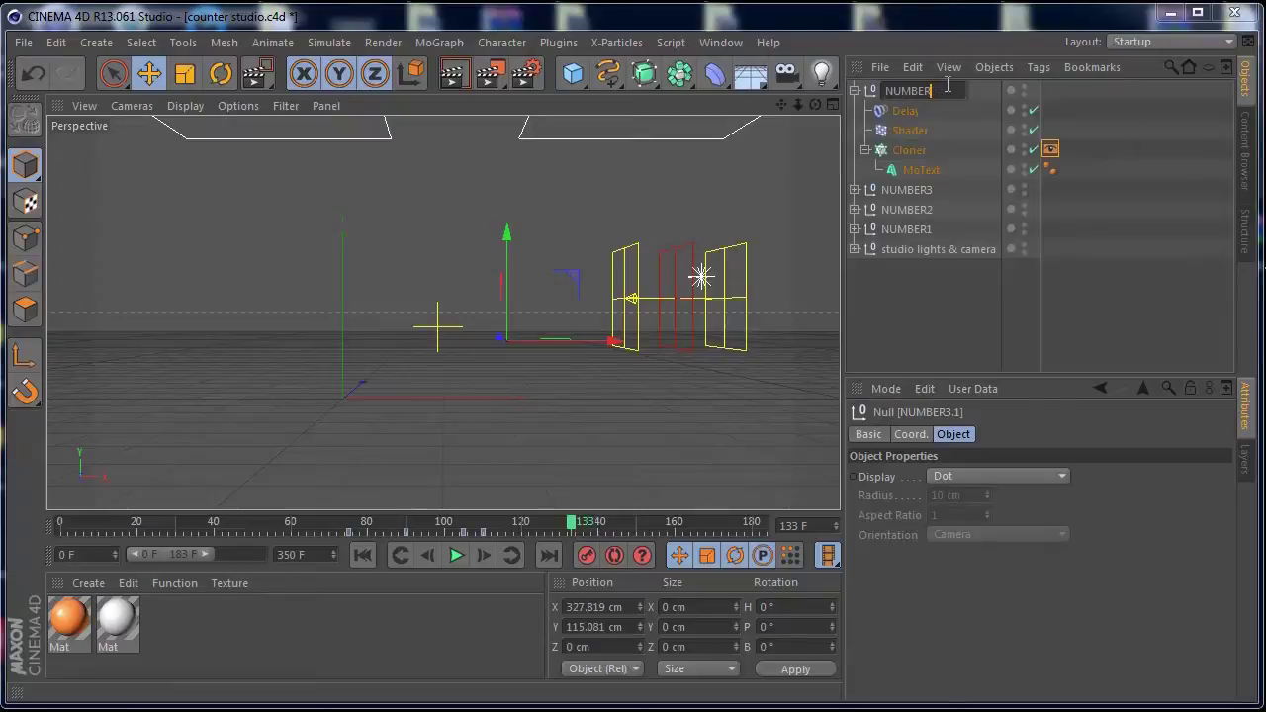
key(Return)
Step: Shift all Shader and Display tag keyframes in the NUMBER4 group 30 frames later, so they start at frame 105
click(920, 133)
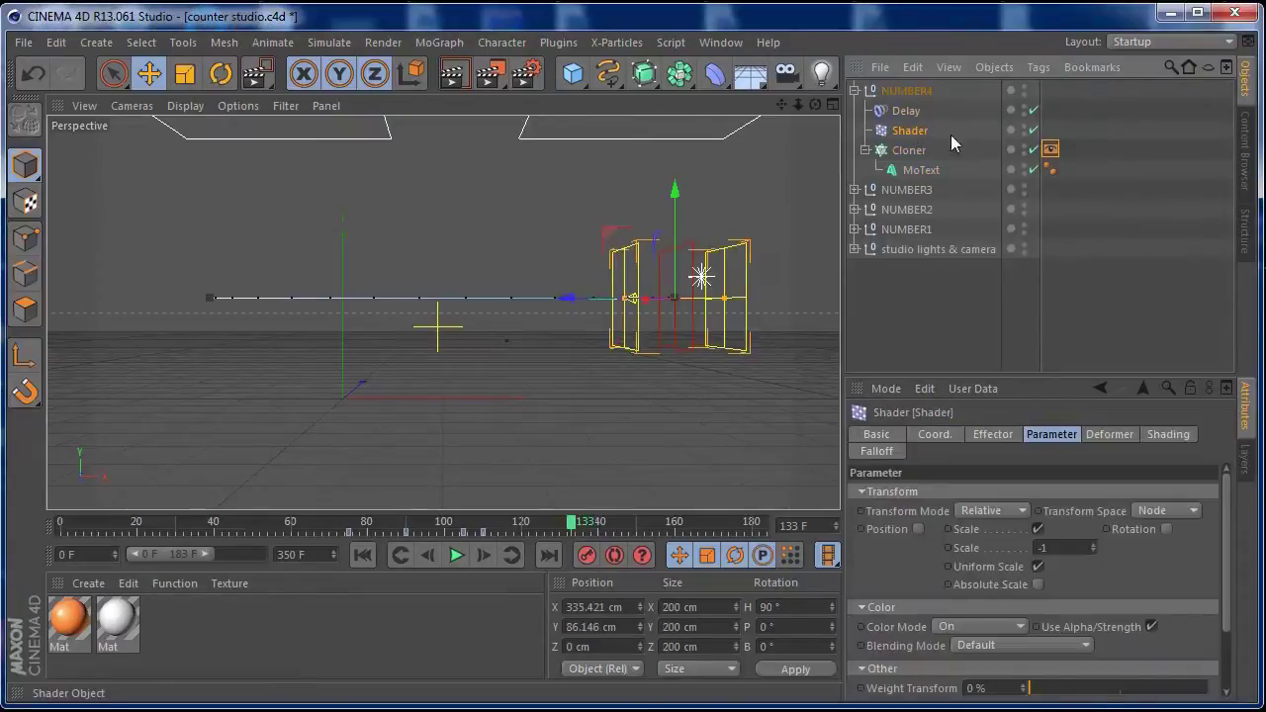
click(1051, 150)
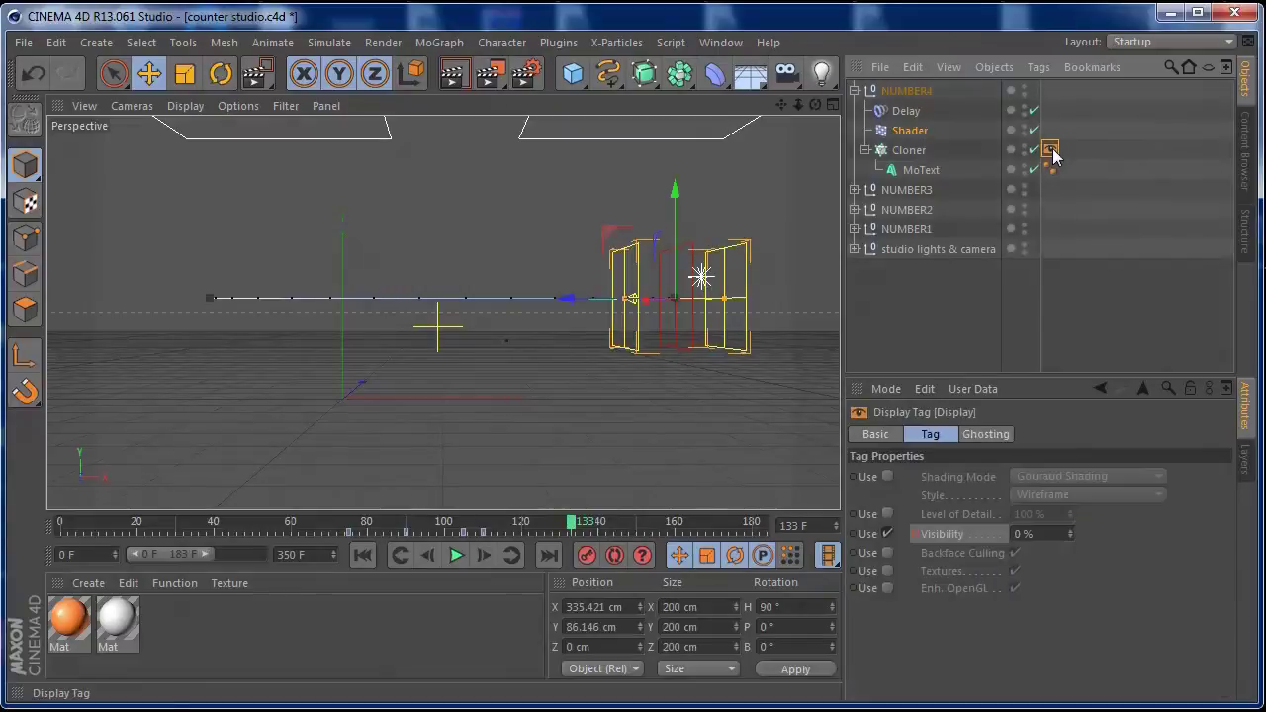
click(903, 132)
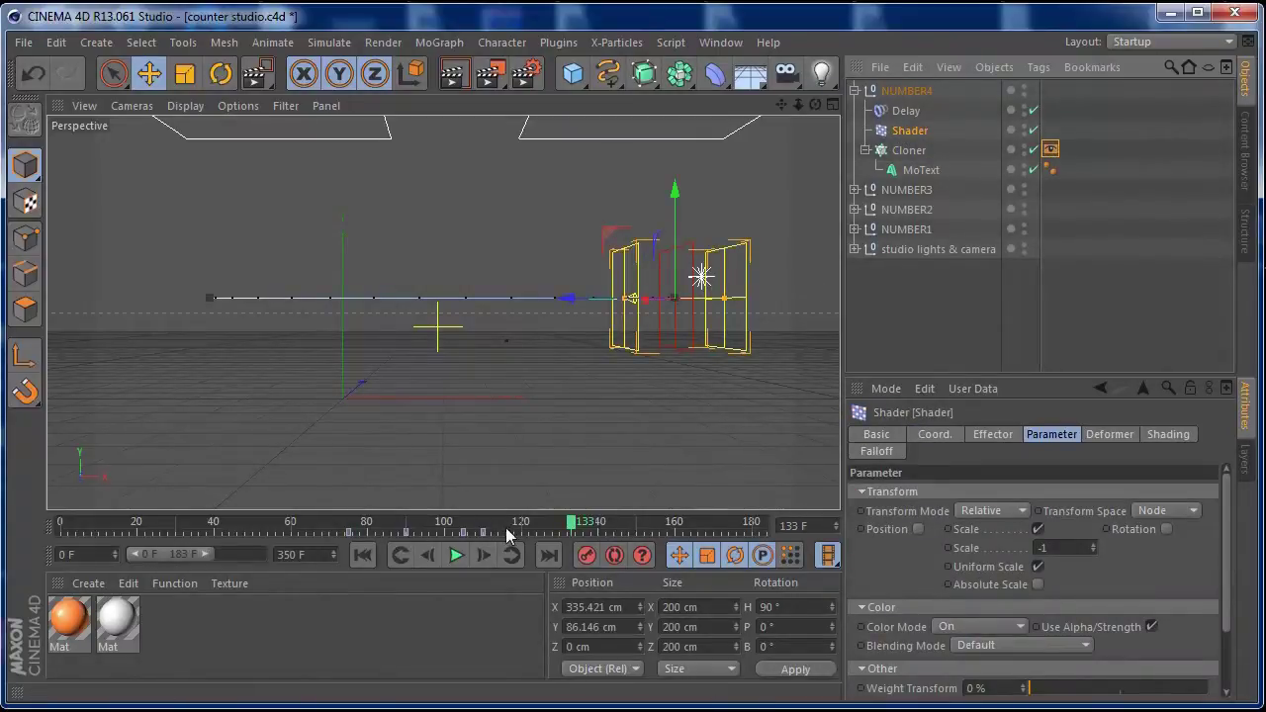
drag(507, 535, 325, 538)
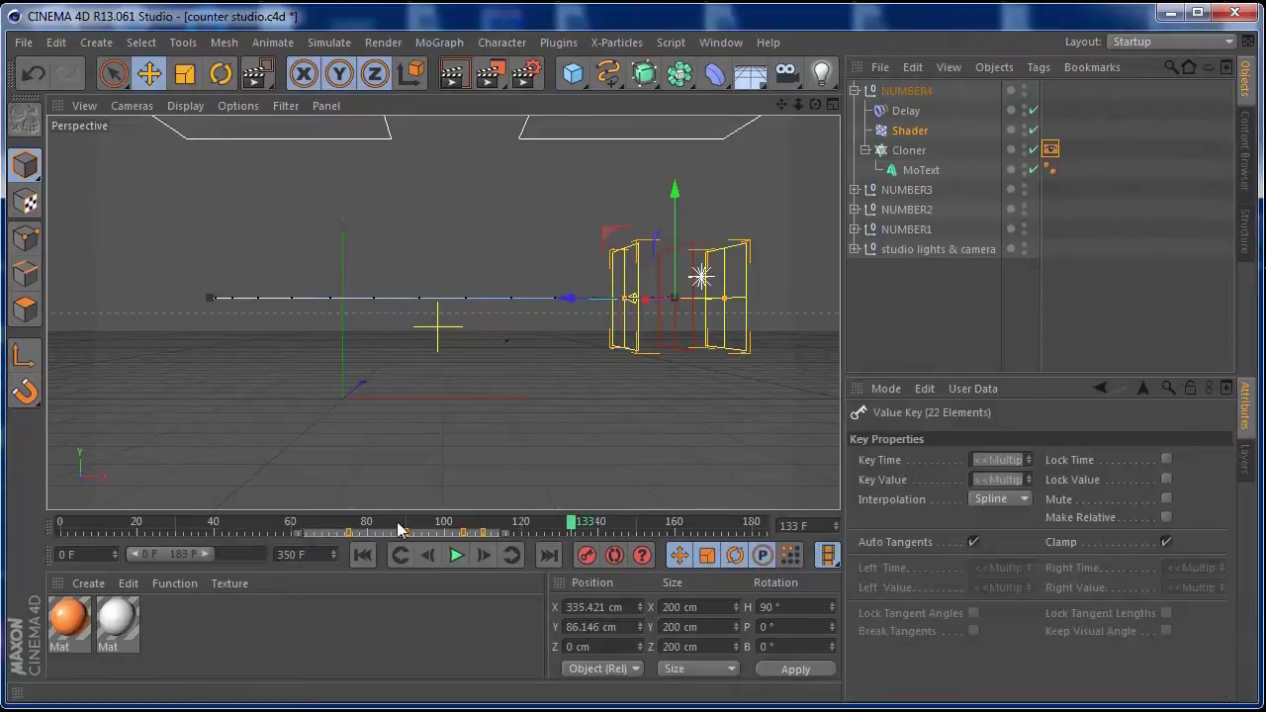
drag(407, 537, 527, 547)
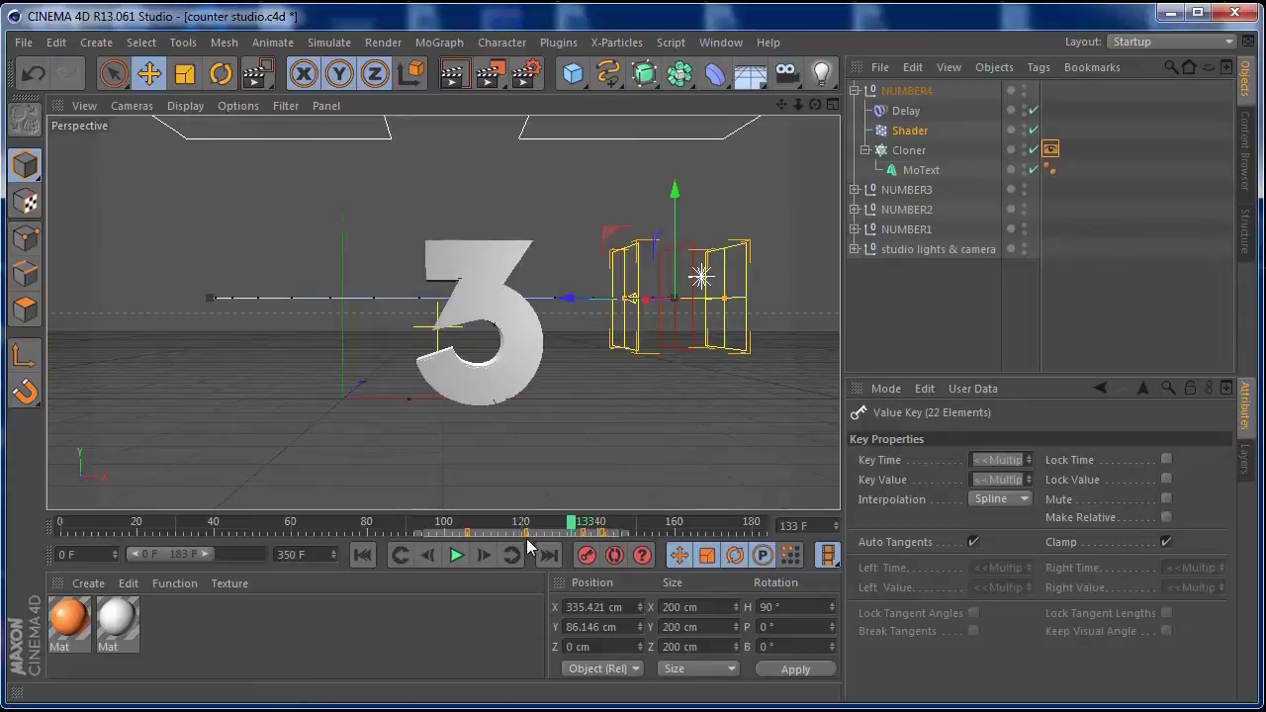
Step: Change the NUMBER4 group's MoText to 4 and play the animation from the start
click(937, 168)
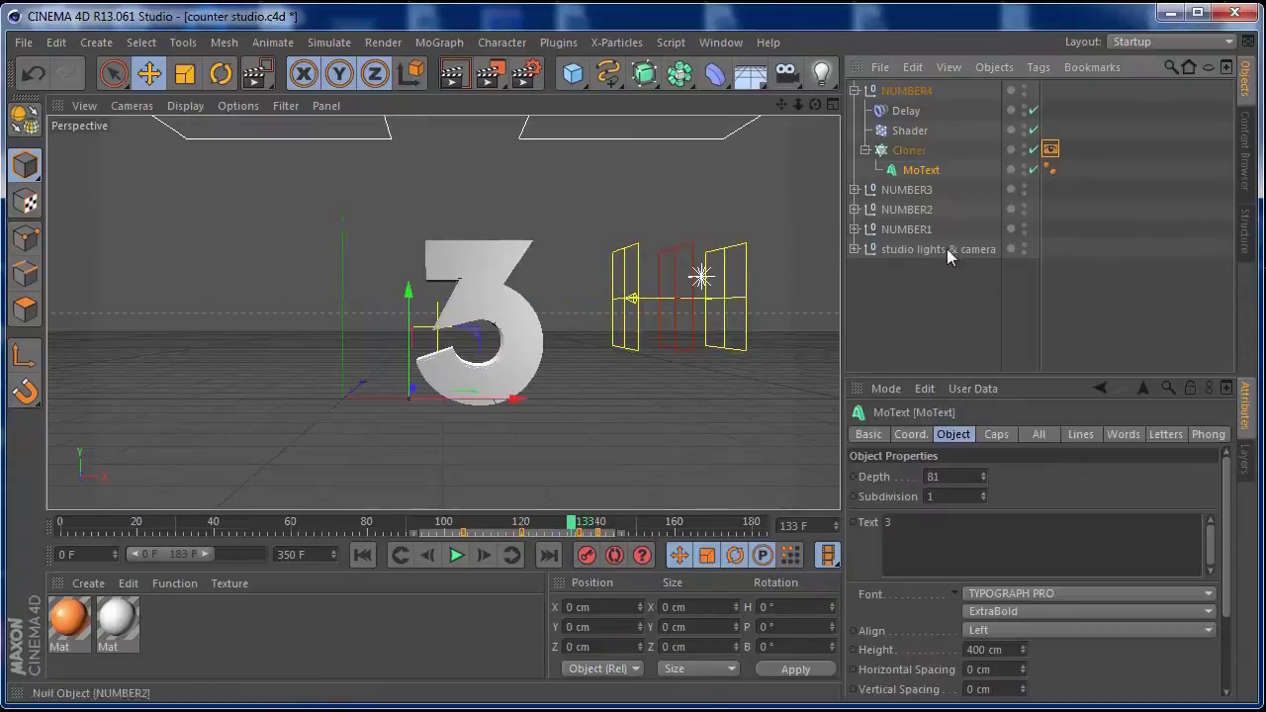
double_click(884, 524)
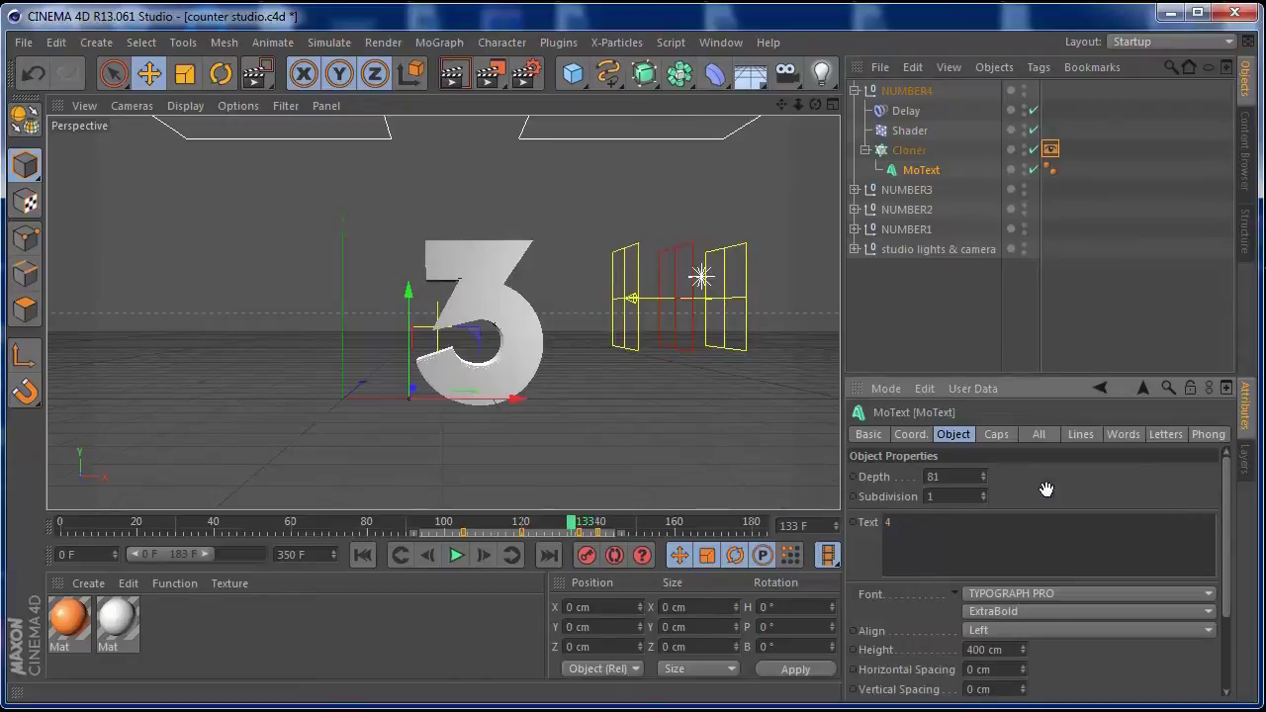
text(4)
drag(575, 530, 393, 525)
click(362, 555)
click(455, 556)
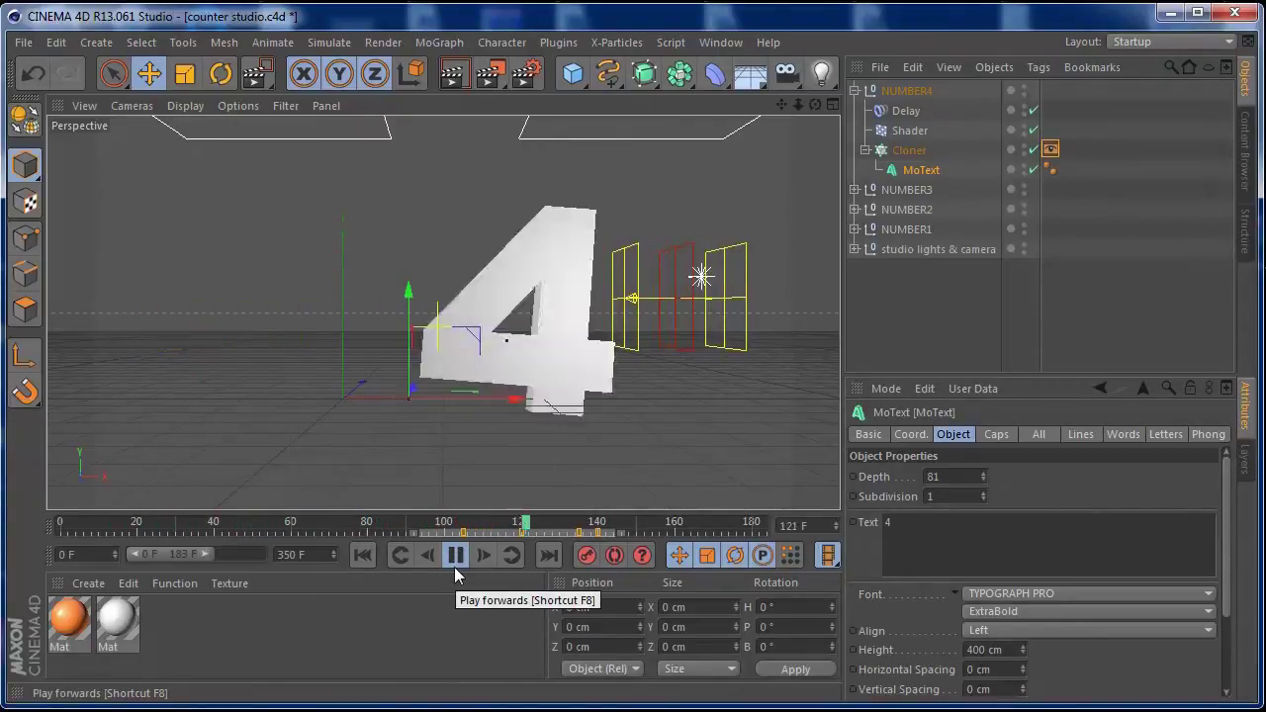
click(455, 564)
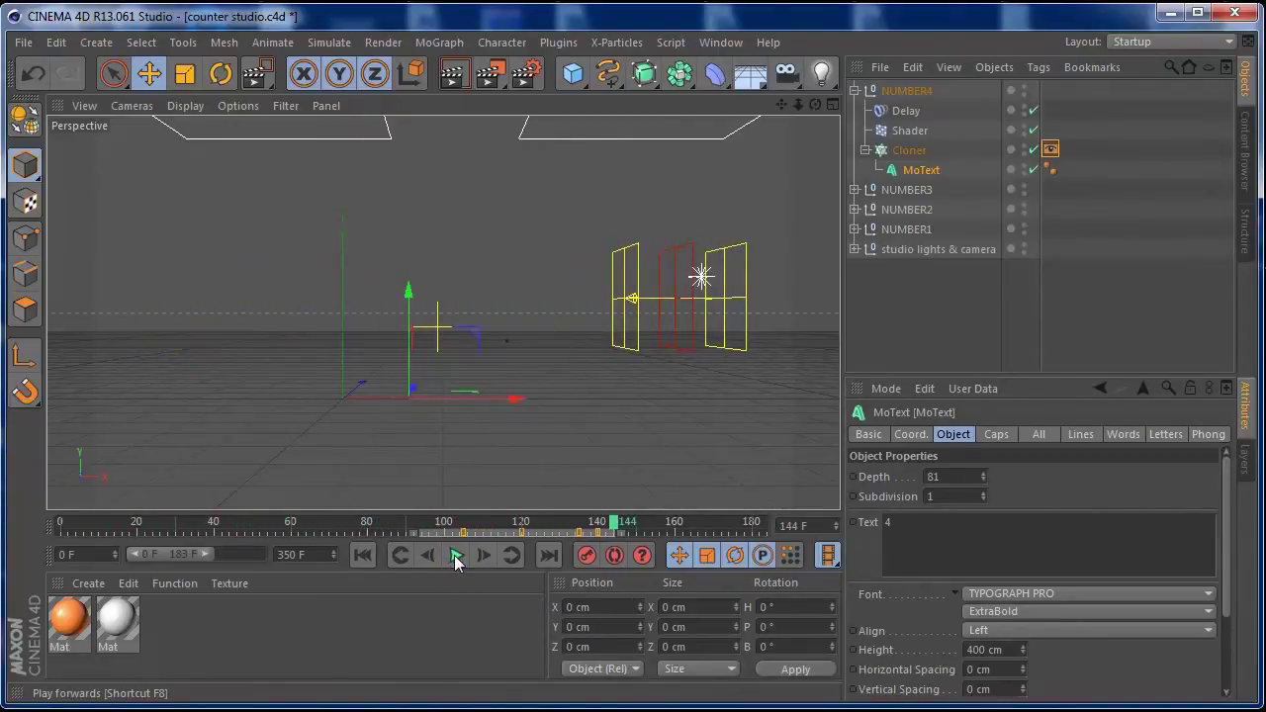
Step: Duplicate the NUMBER4 group and rename the copy NUMBER5
click(911, 91)
click(854, 90)
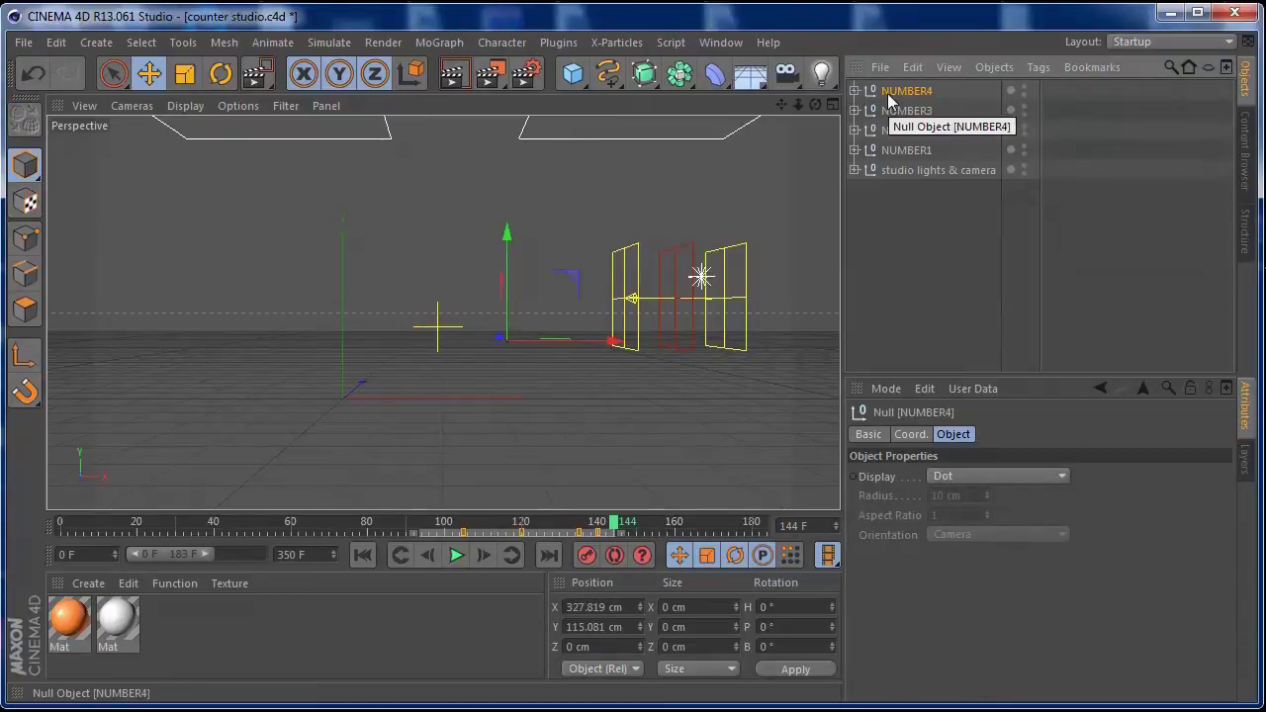
key(ctrl+c)
key(ctrl+v)
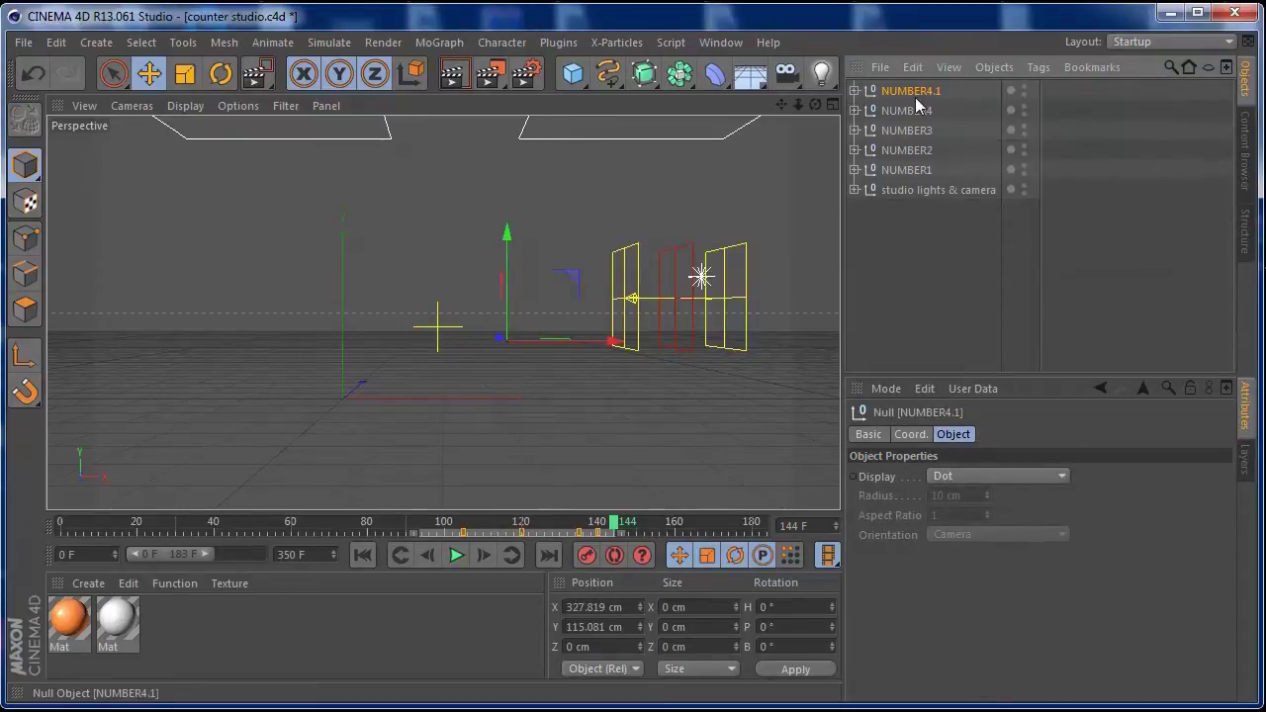
double_click(920, 91)
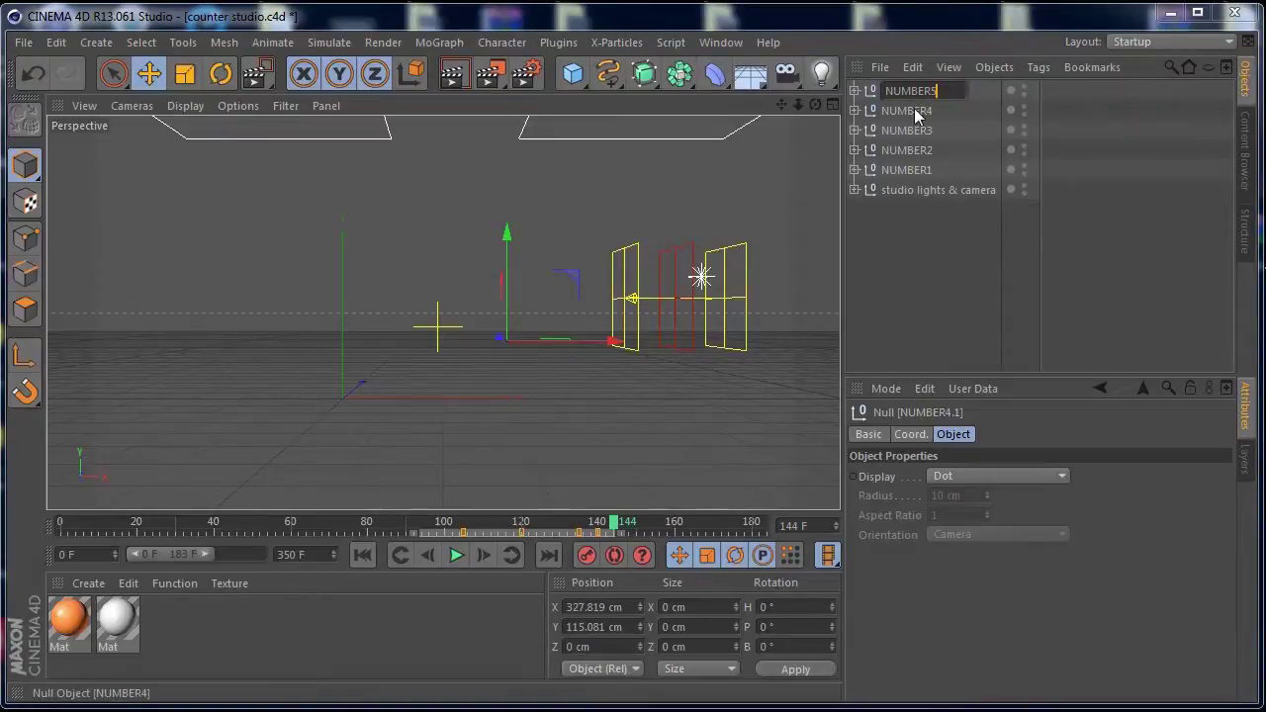
key(Return)
Step: Change the MoText in the NUMBER5 group to 5
click(854, 91)
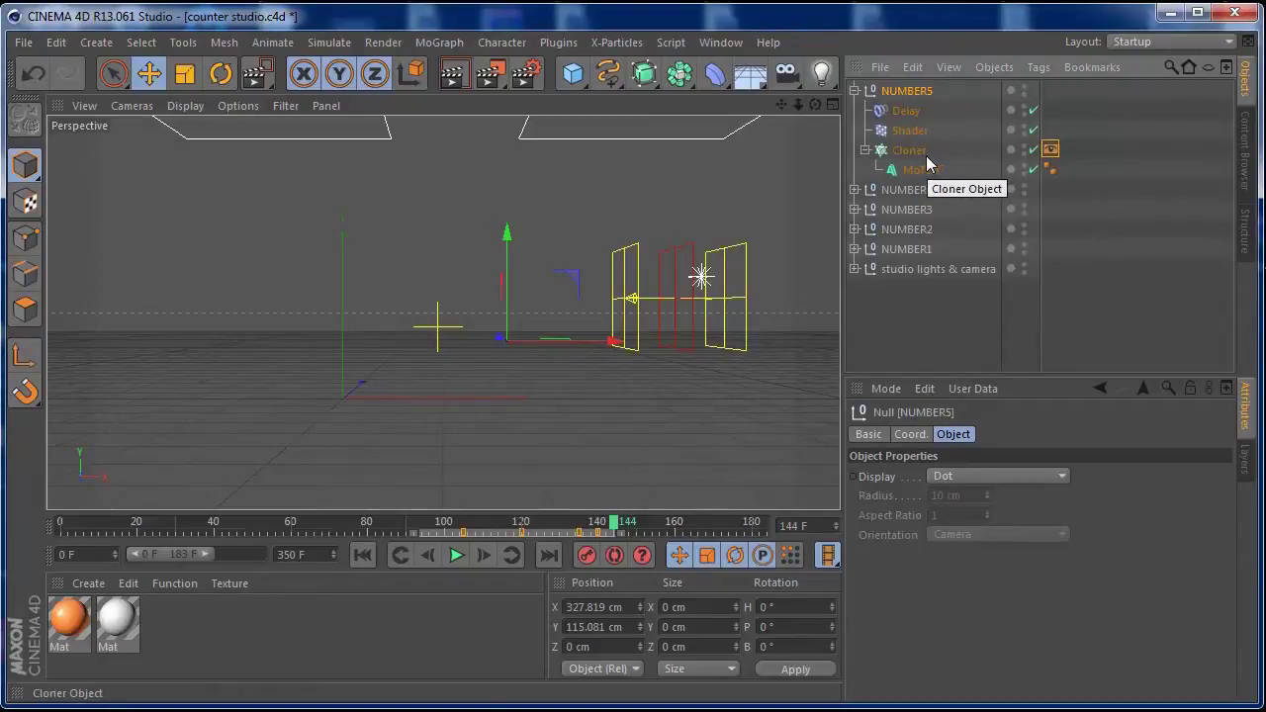
click(909, 130)
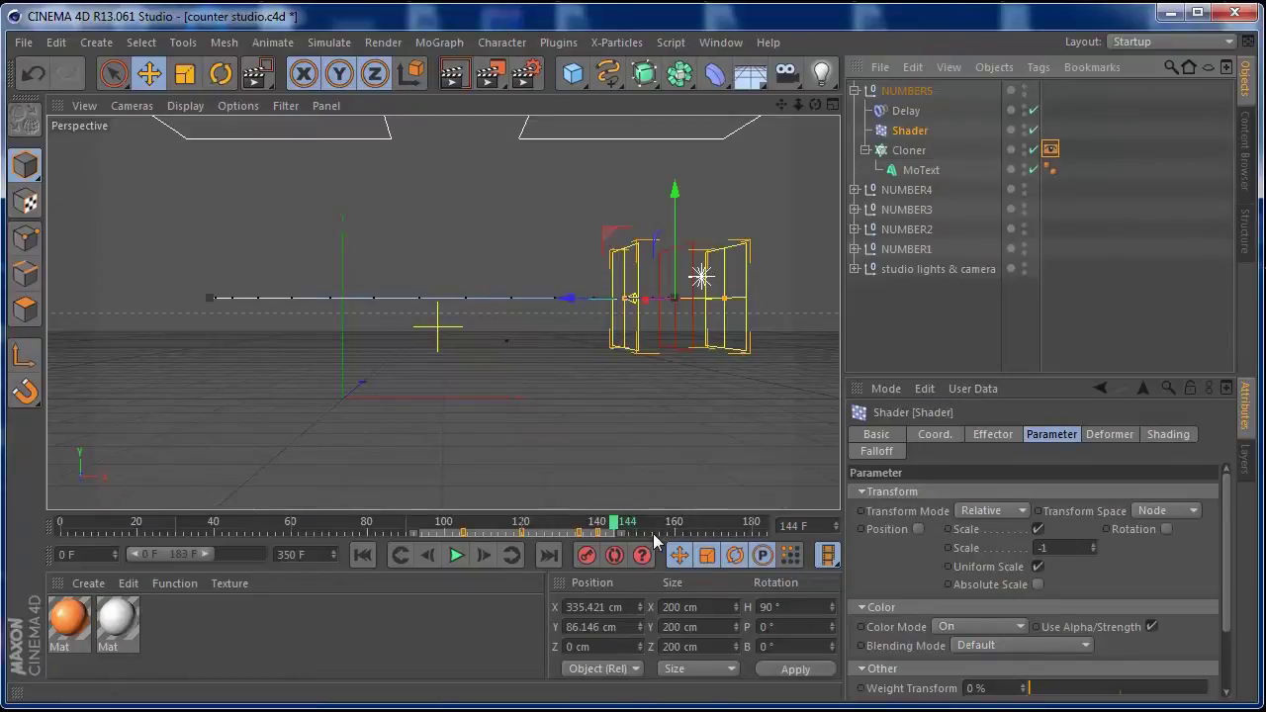
click(922, 96)
click(921, 170)
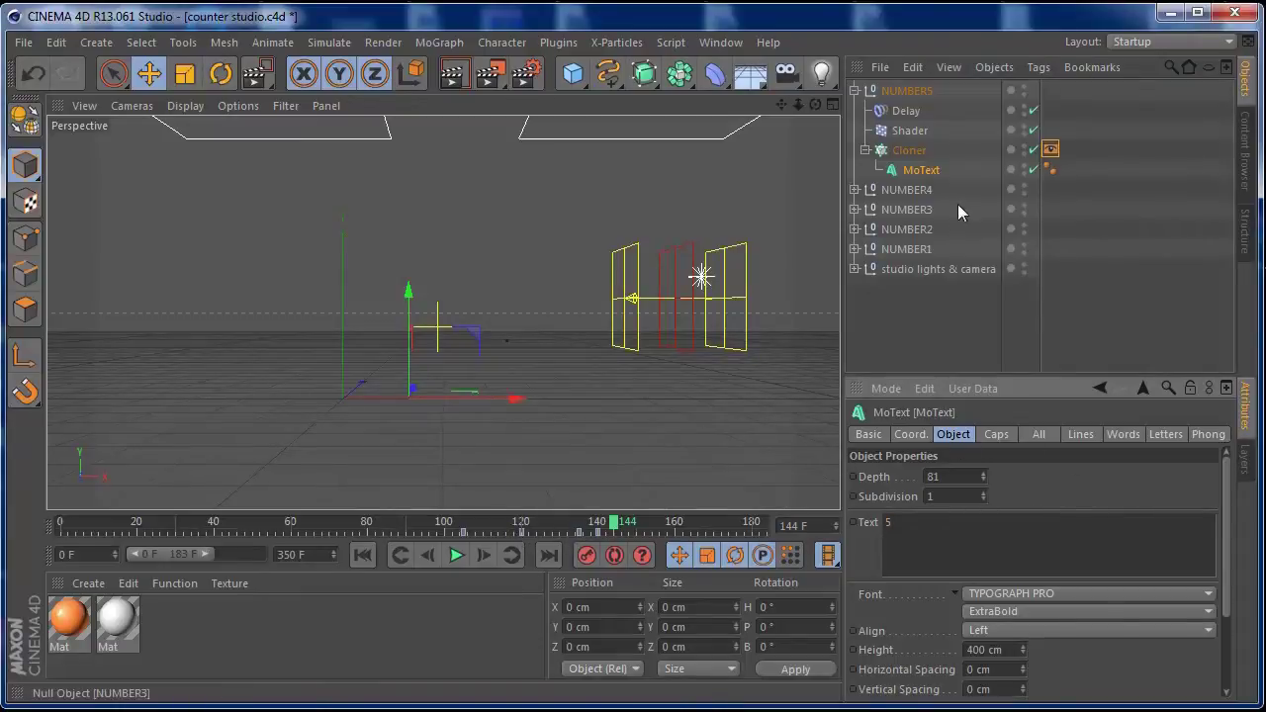
Step: Shift NUMBER5's Shader and Display tag keyframes 30 frames later, so they start at frame 135, and play the animation from the start
click(910, 131)
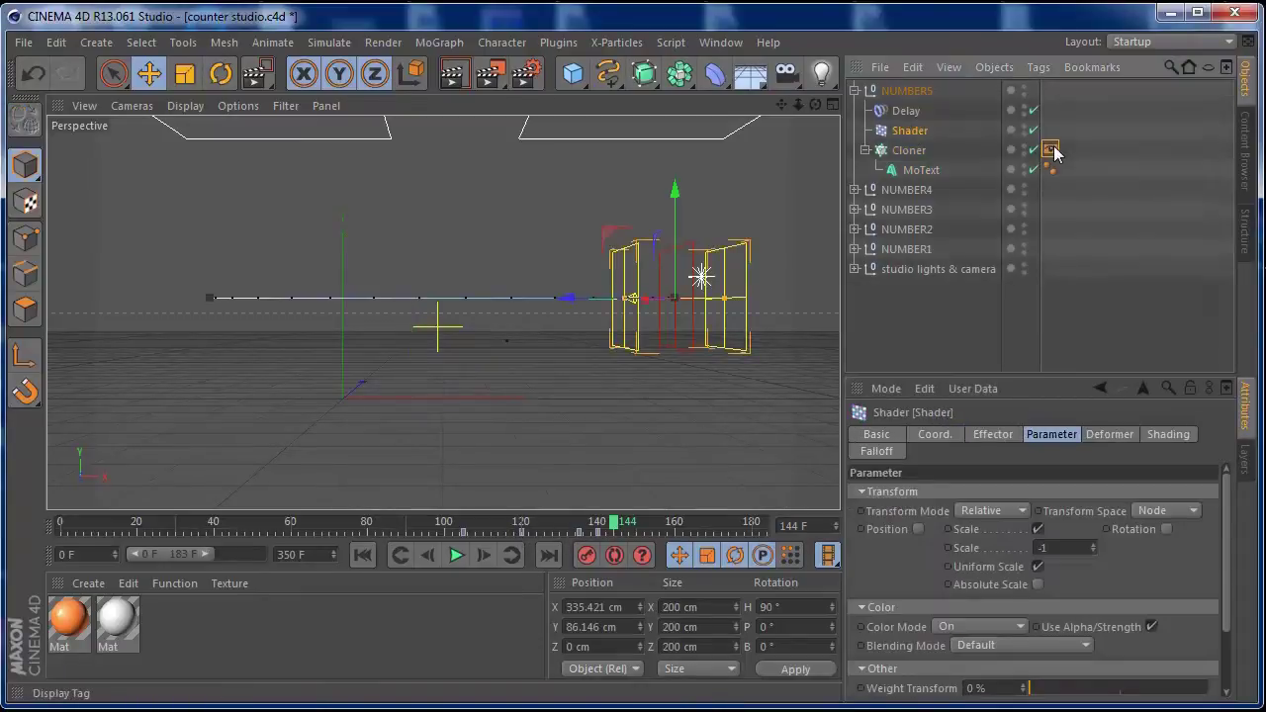
click(1050, 148)
drag(506, 539, 649, 539)
drag(523, 539, 637, 525)
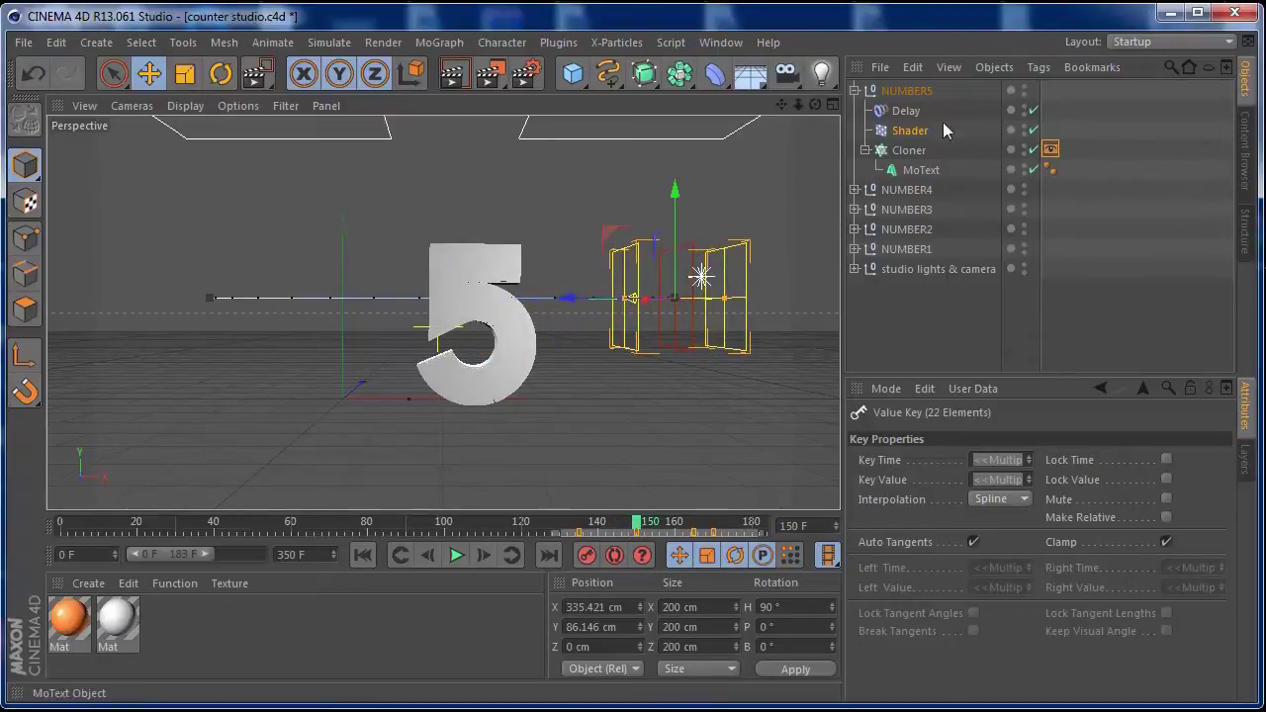
click(364, 560)
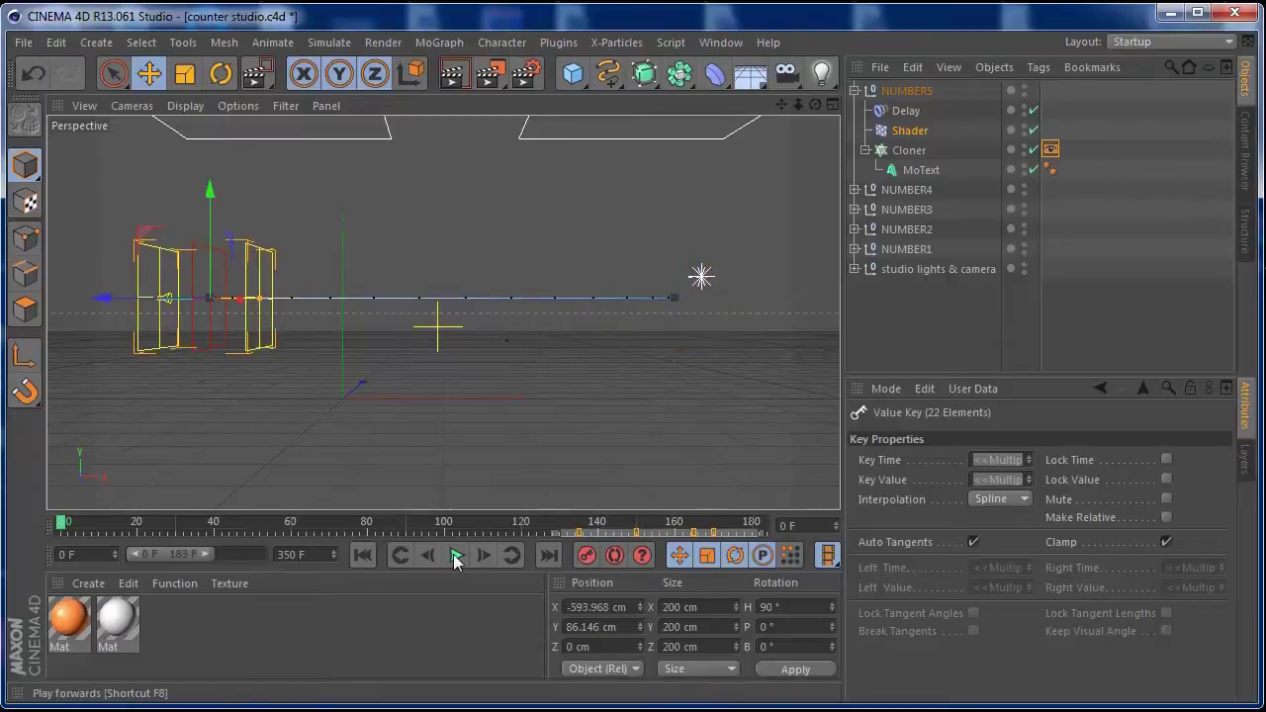
click(456, 555)
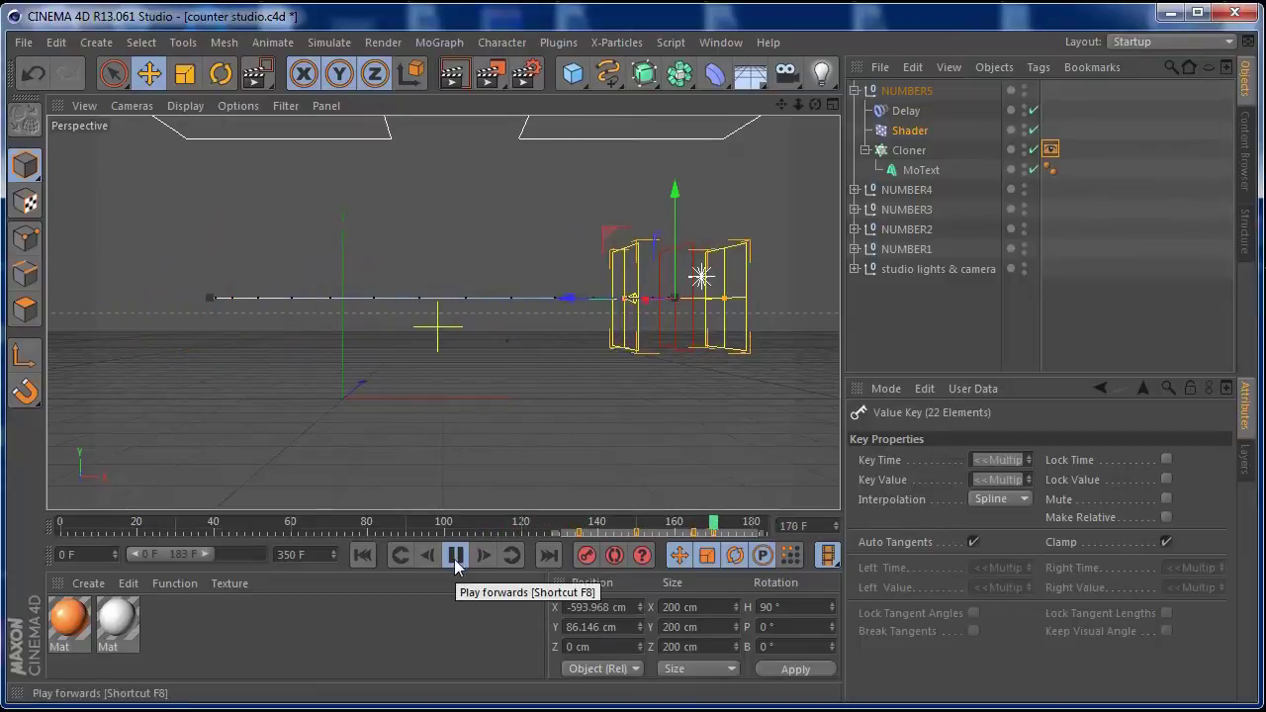
Step: Return to the first frame, duplicate the NUMBER5 group and rename the copy NUMBER6
click(365, 560)
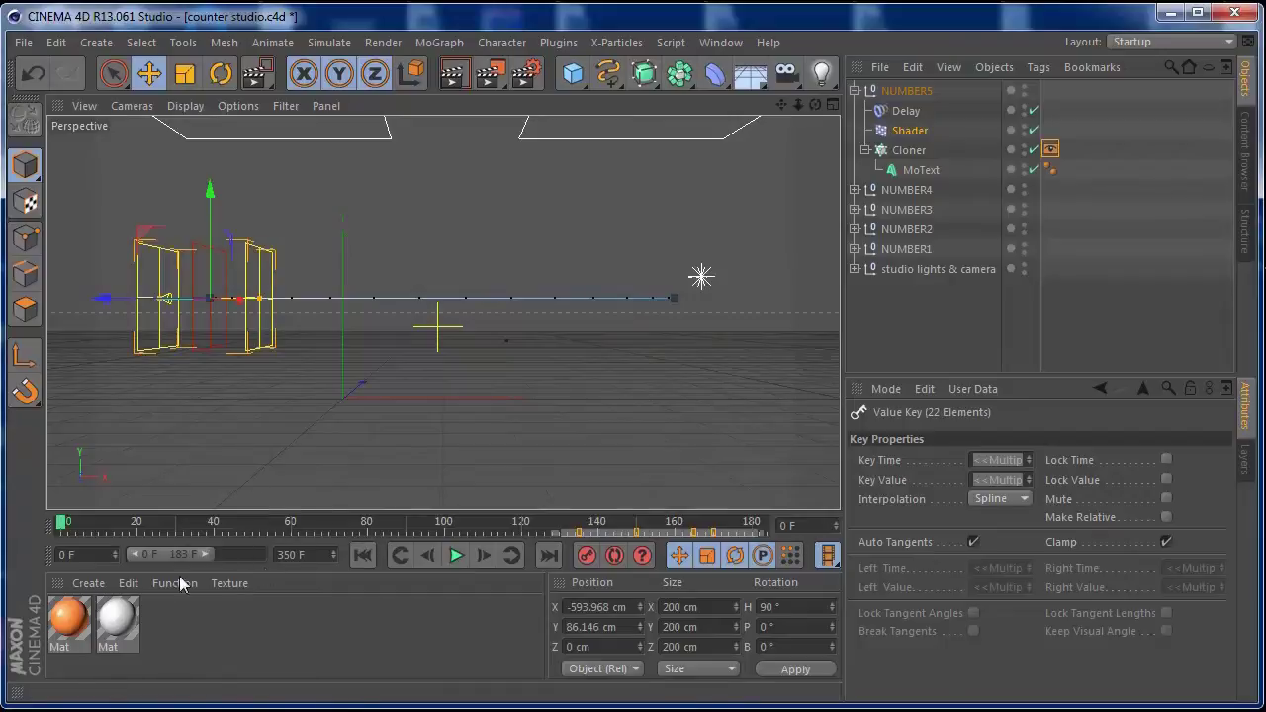
click(856, 90)
click(907, 92)
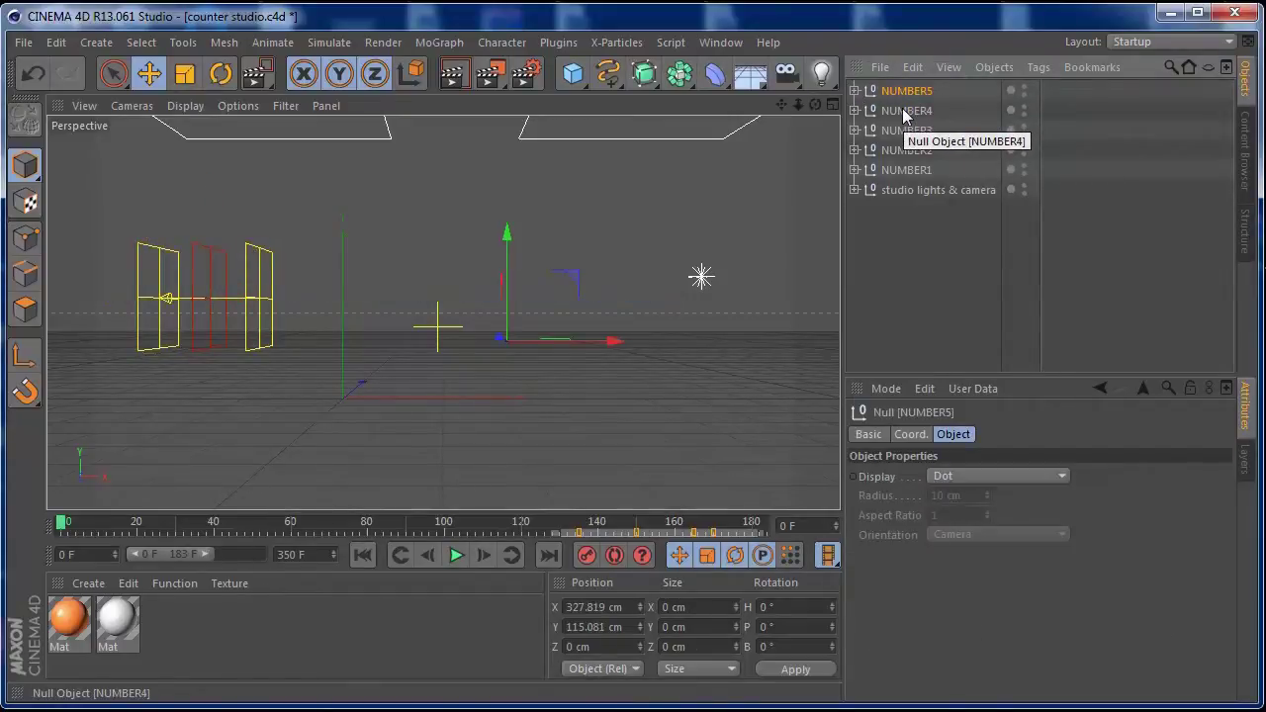
key(ctrl+v)
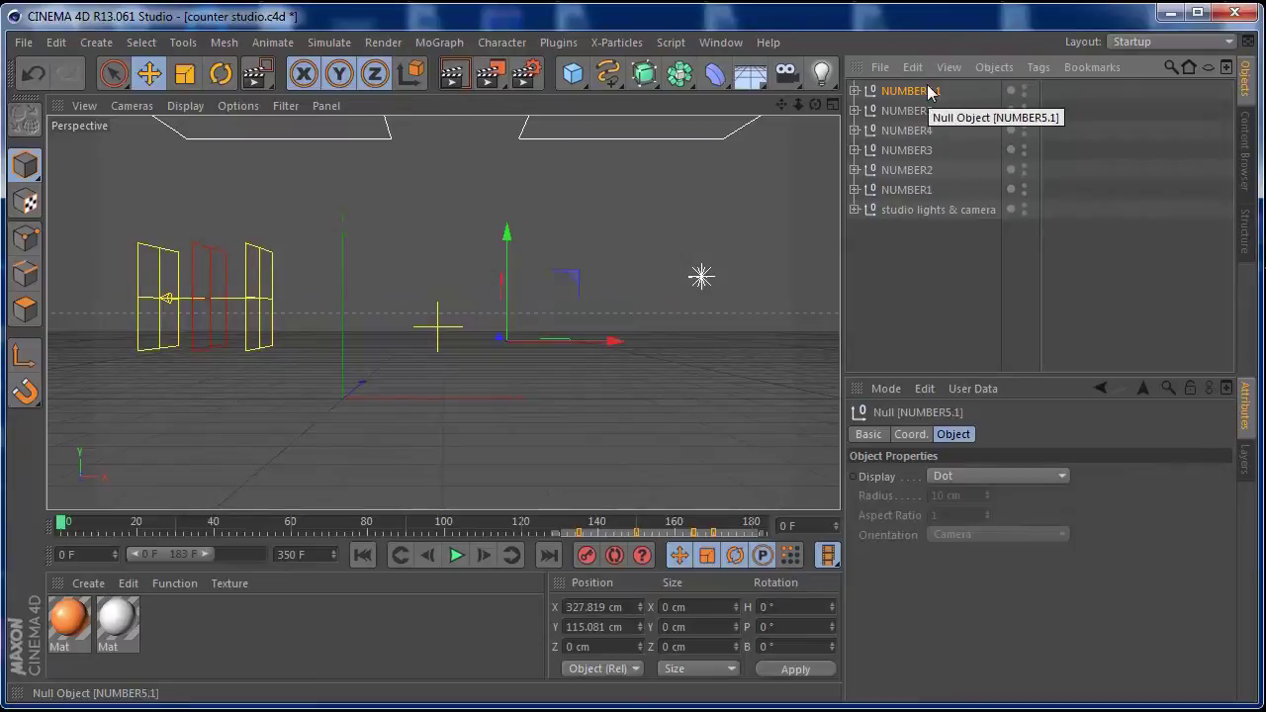
double_click(935, 91)
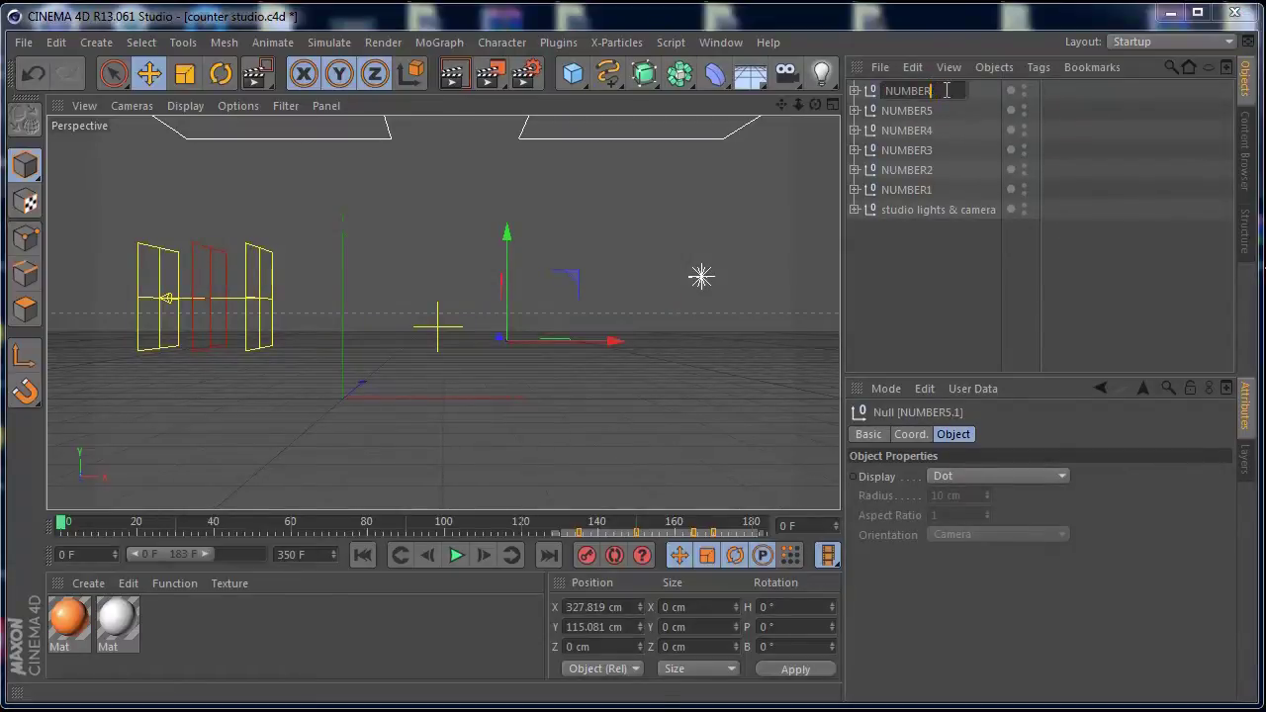
text(NUMBER6)
key(Return)
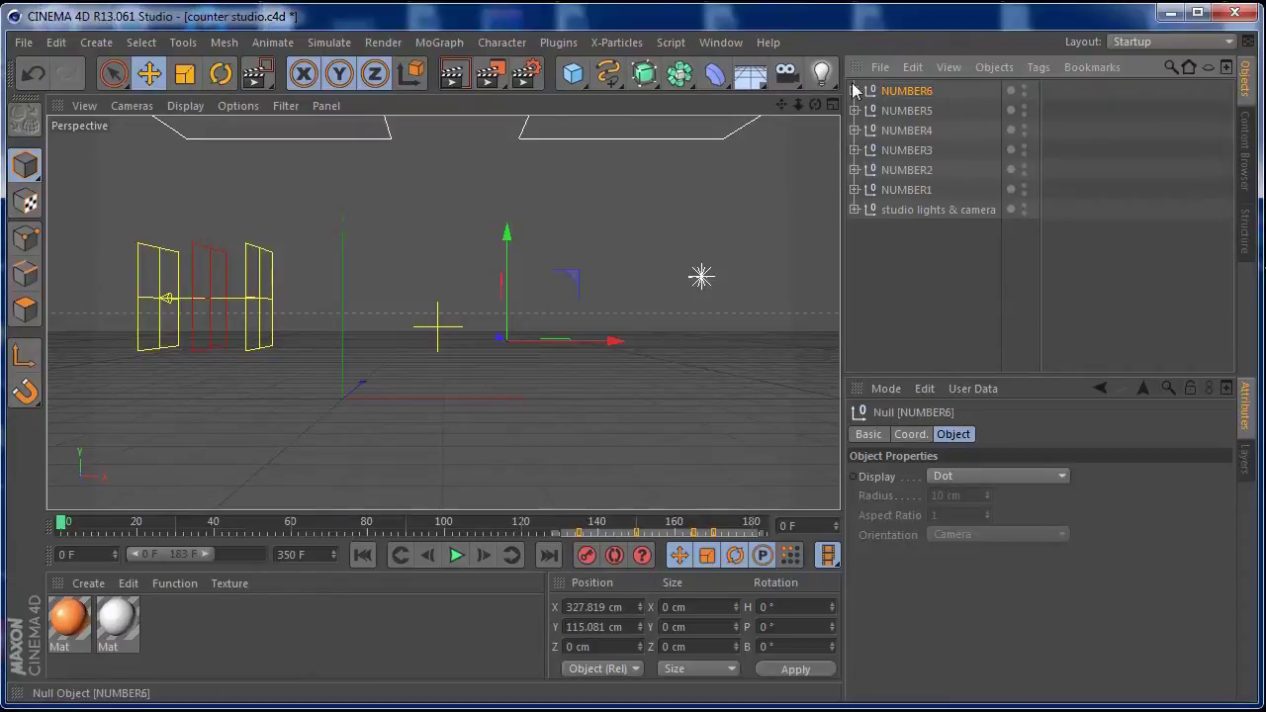
Step: Extend the visible timeline range to frame 283 and shift NUMBER6's Shader and Display tag keyframes 30 frames later, starting at frame 165
click(854, 90)
click(909, 130)
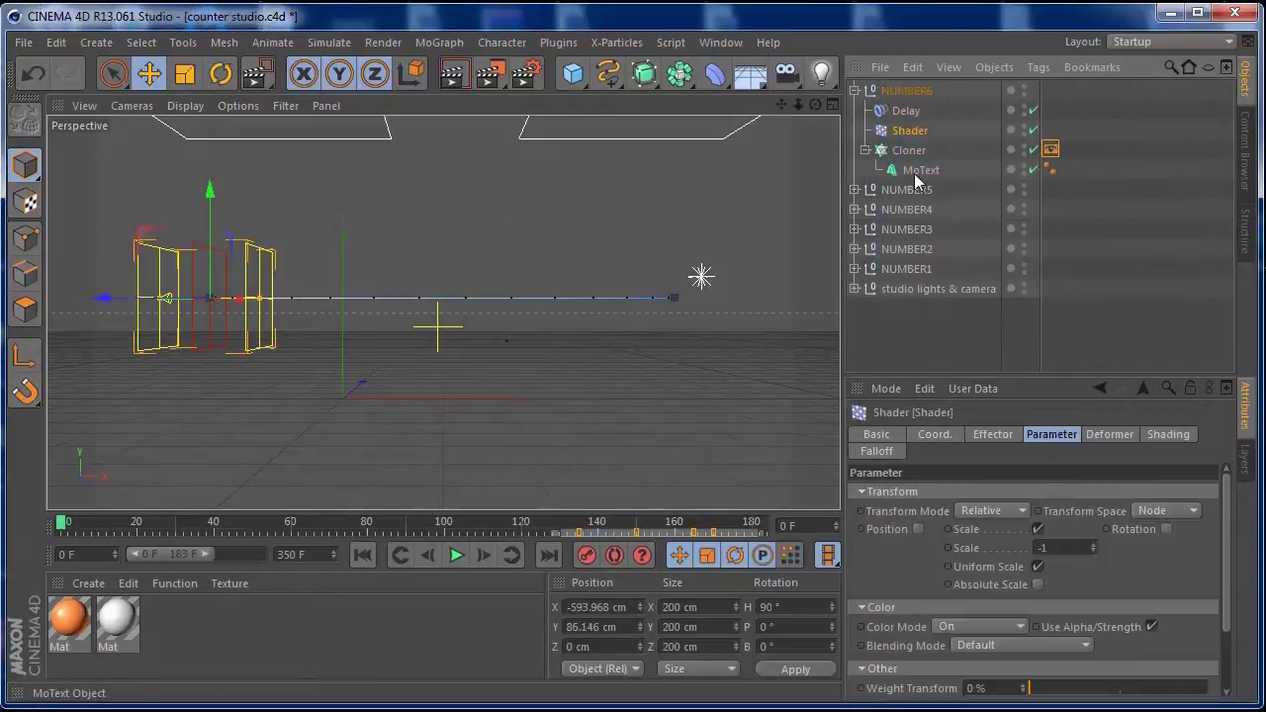
drag(210, 552, 241, 549)
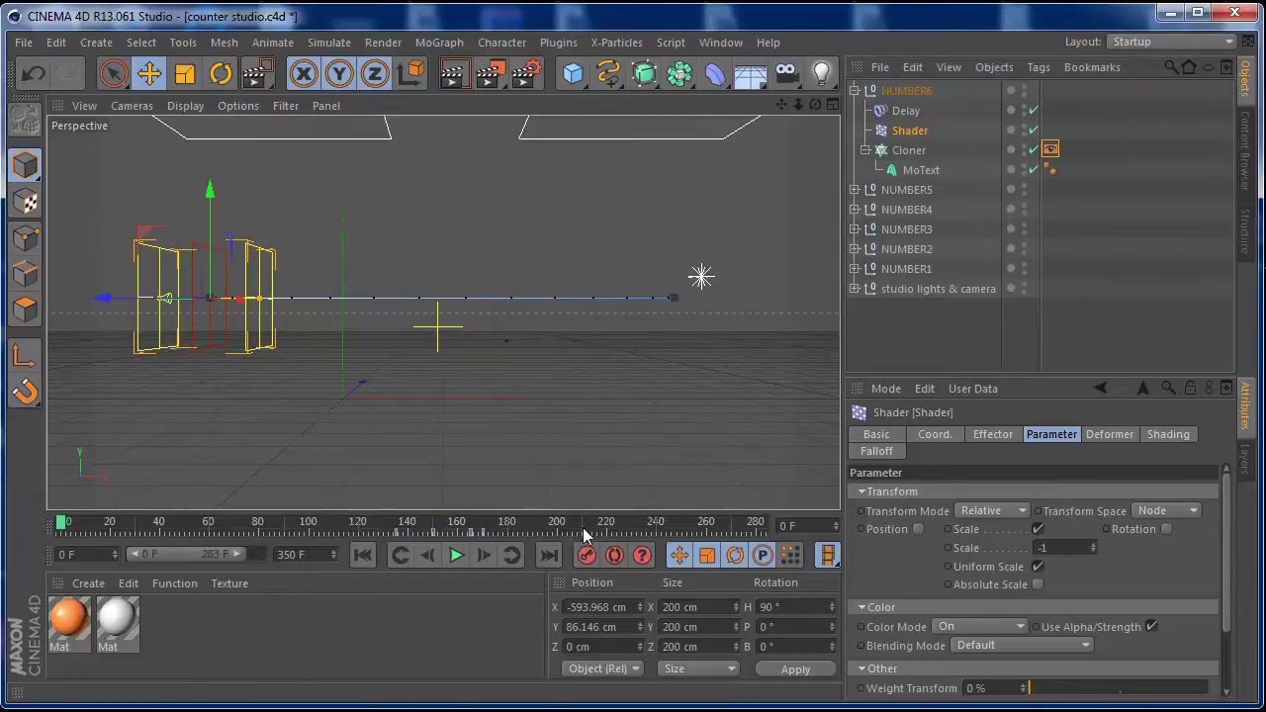
click(1049, 148)
drag(413, 541, 508, 547)
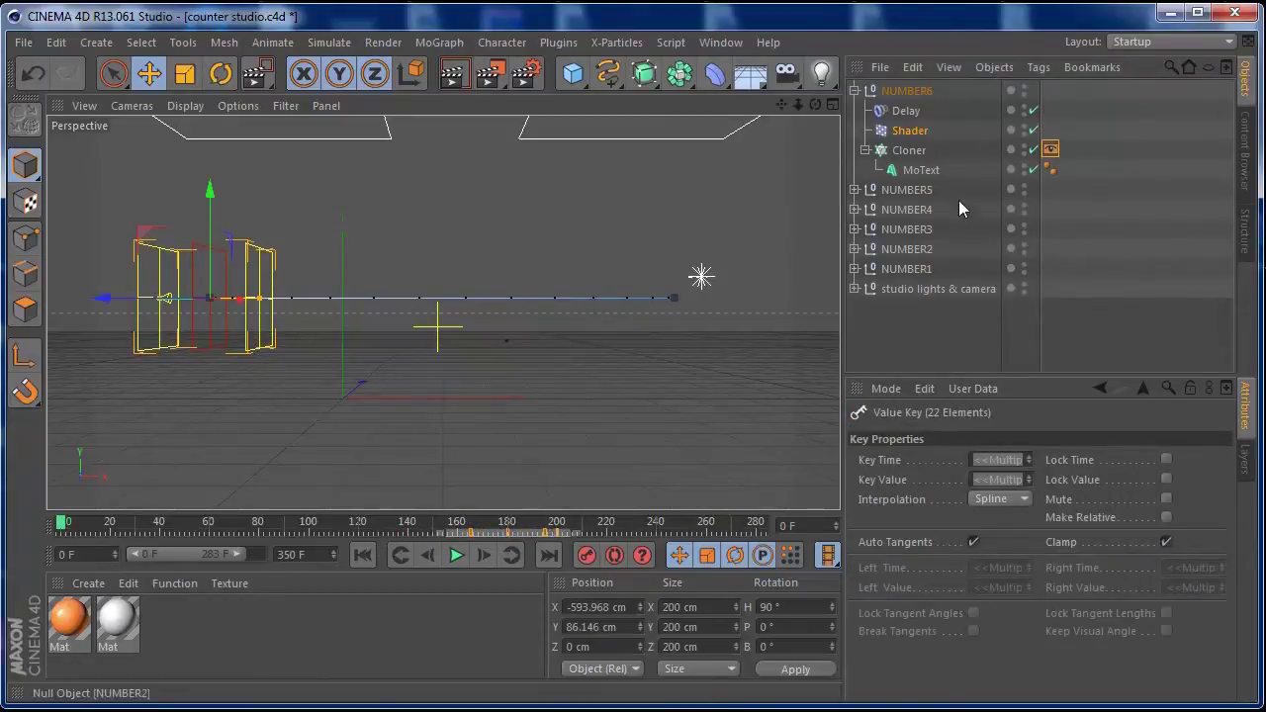
Step: Collapse the NUMBER6 group and play the animation from the start to check its timing
click(854, 90)
click(899, 91)
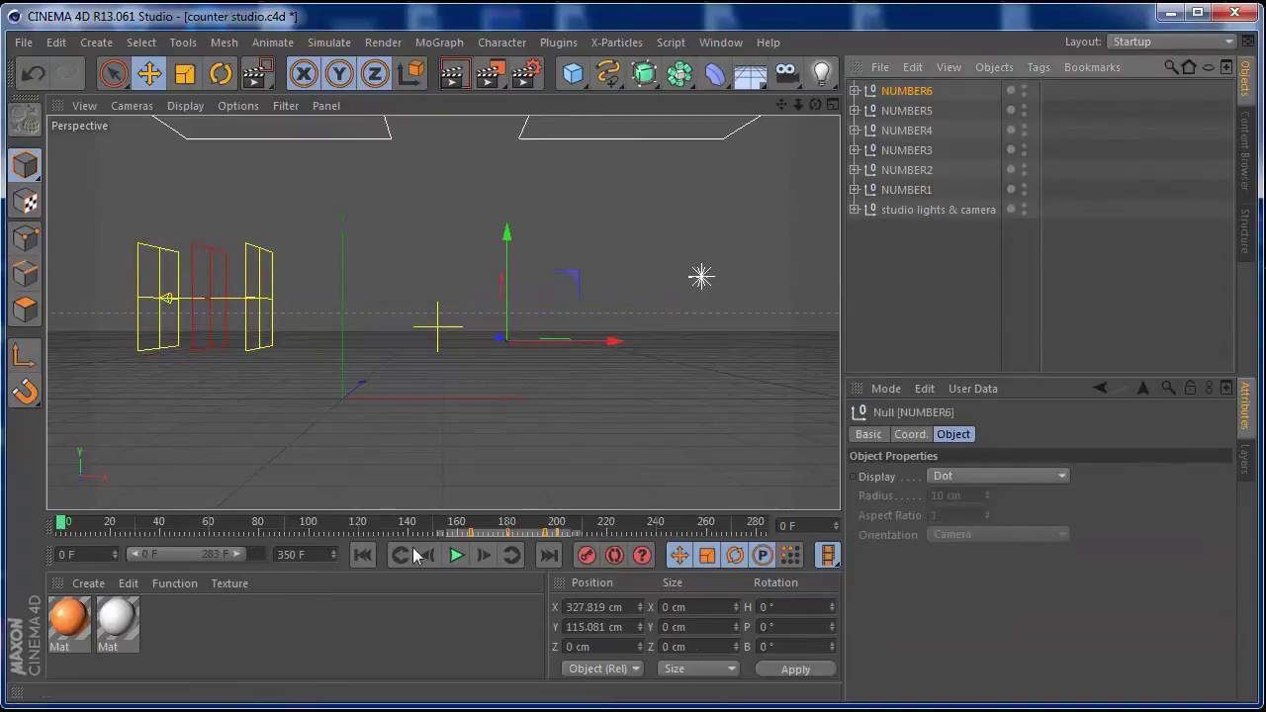
click(457, 555)
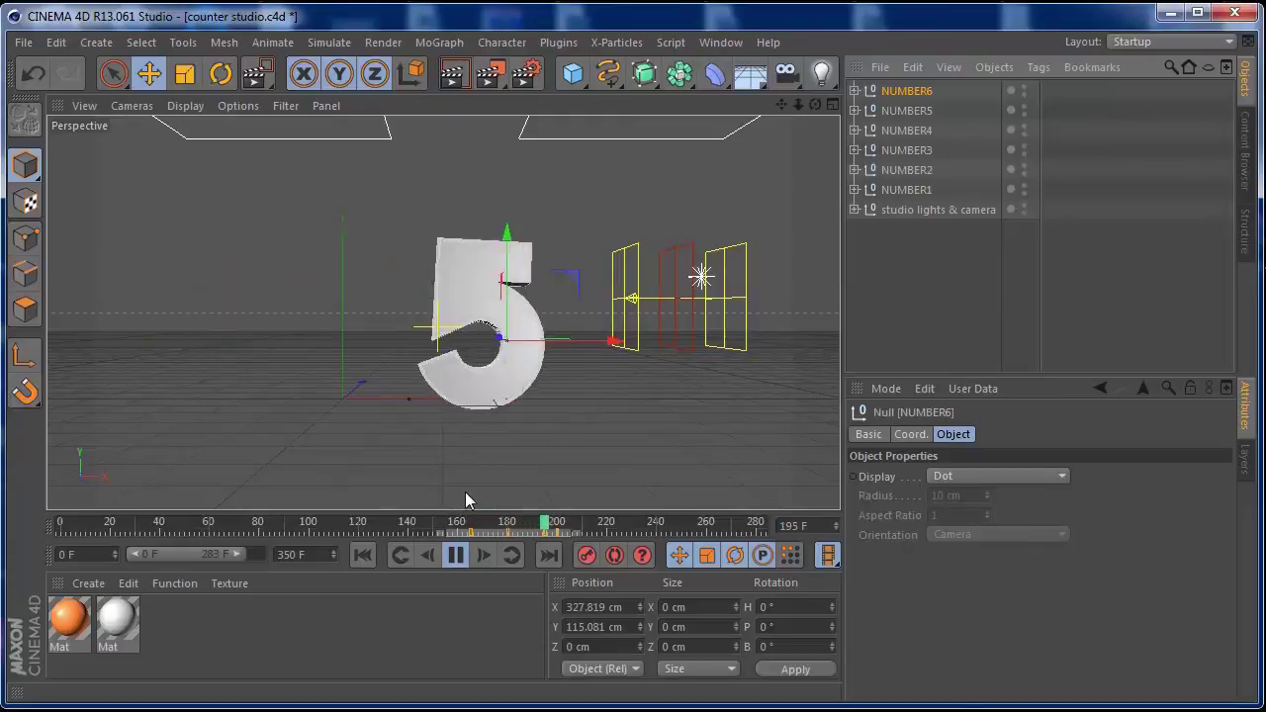
click(456, 560)
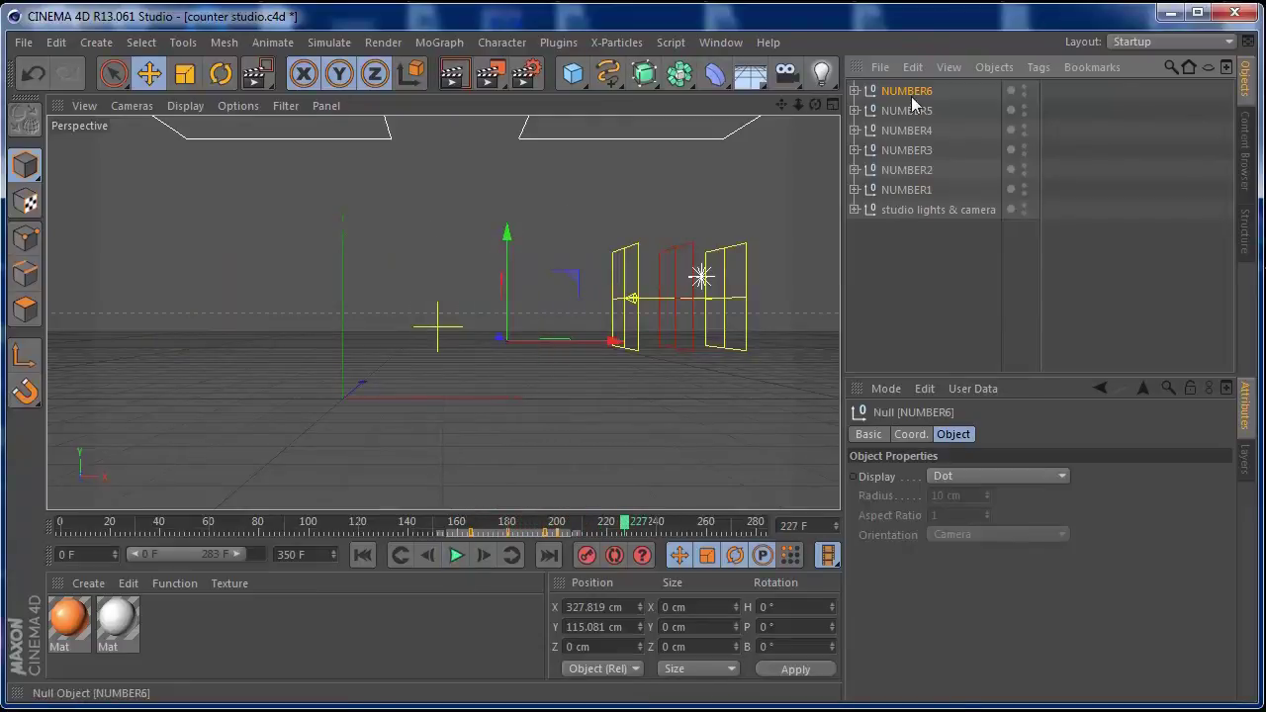
Step: Change the MoText in the NUMBER6 group to 6
click(854, 91)
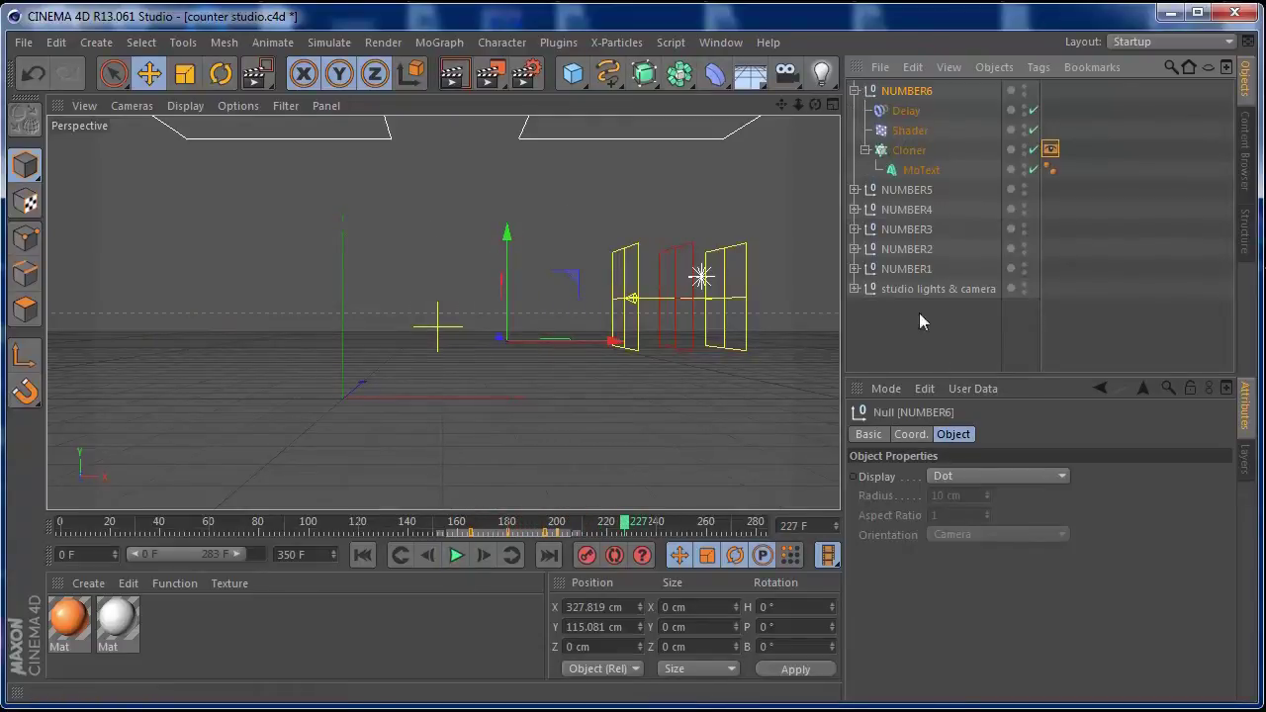
click(917, 170)
drag(920, 519, 873, 534)
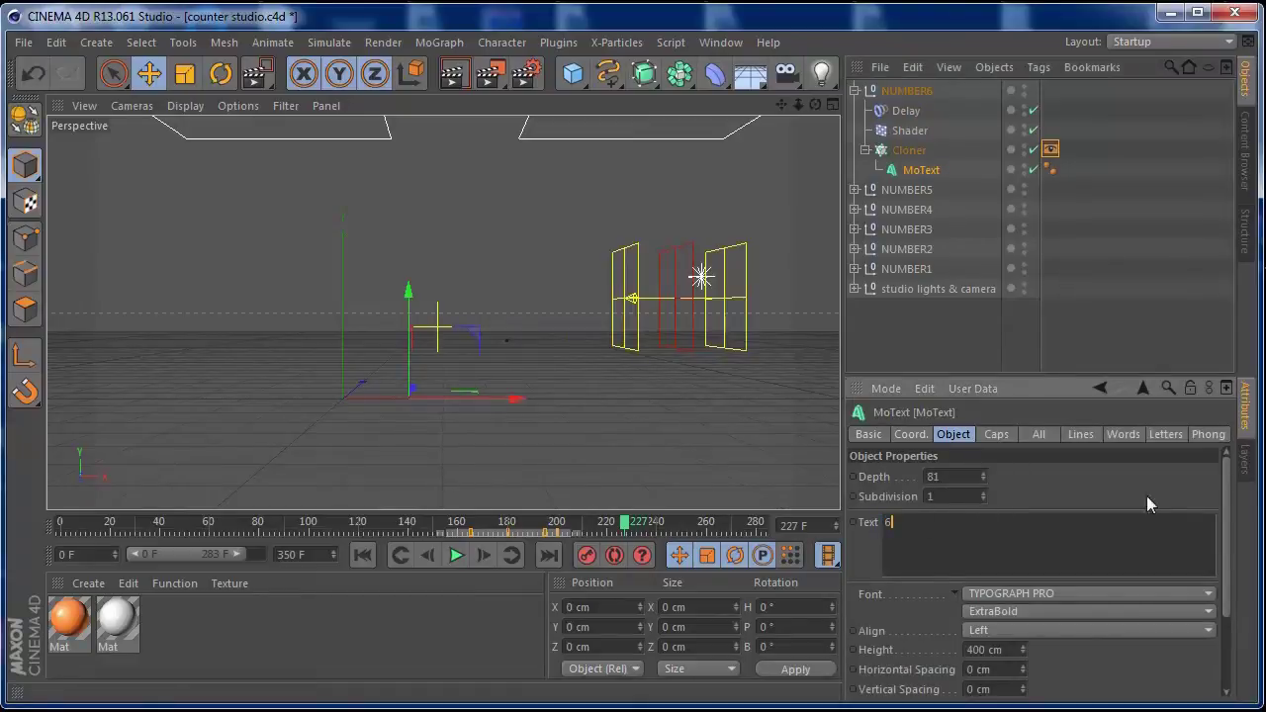
Step: Duplicate the NUMBER6 group and rename the copy NUMBER7
click(855, 91)
click(902, 90)
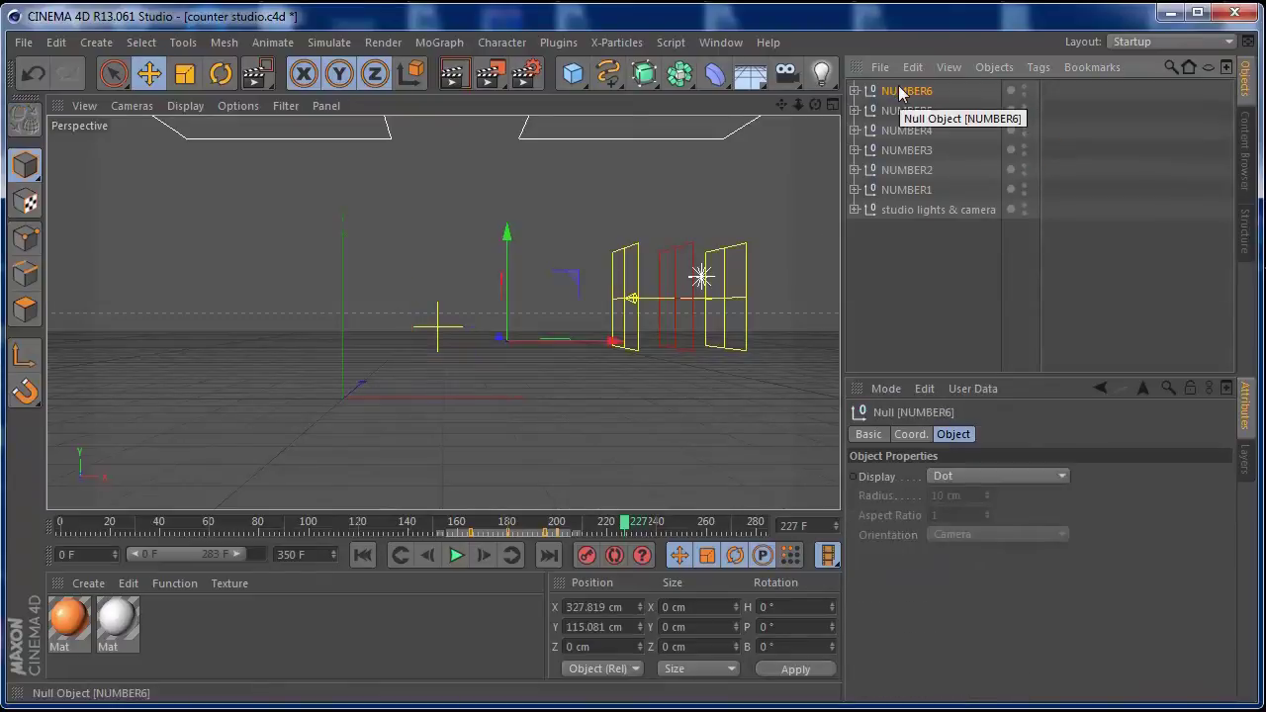
key(ctrl+c)
key(ctrl+v)
double_click(911, 91)
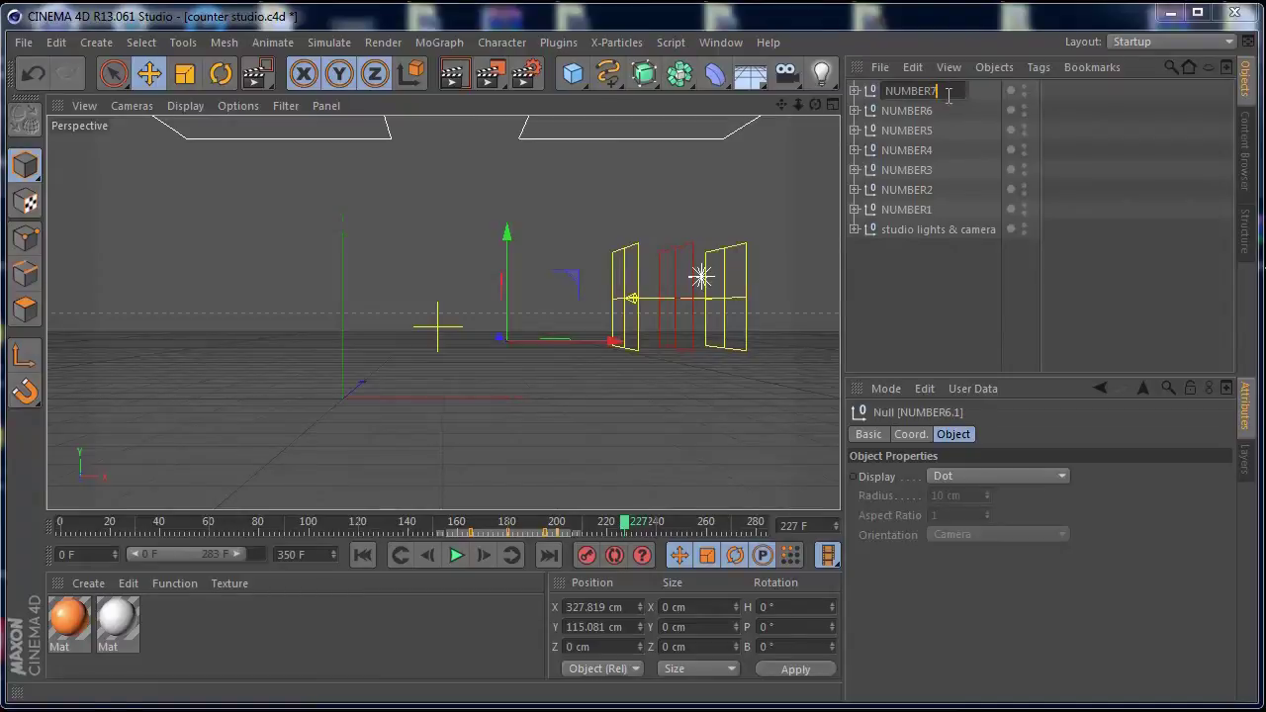
key(Return)
Step: Shift NUMBER7's Shader and Display tag keyframes 30 frames later, starting at frame 195, and go to frame 210
click(855, 91)
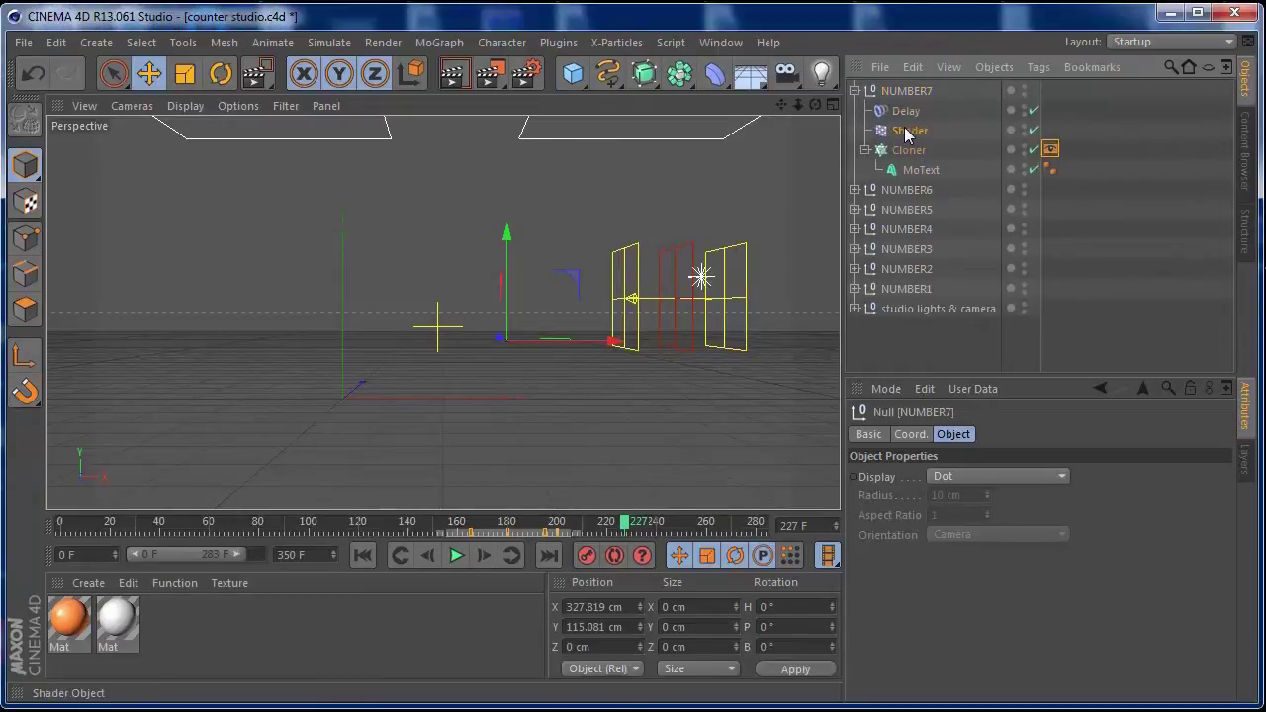
click(911, 130)
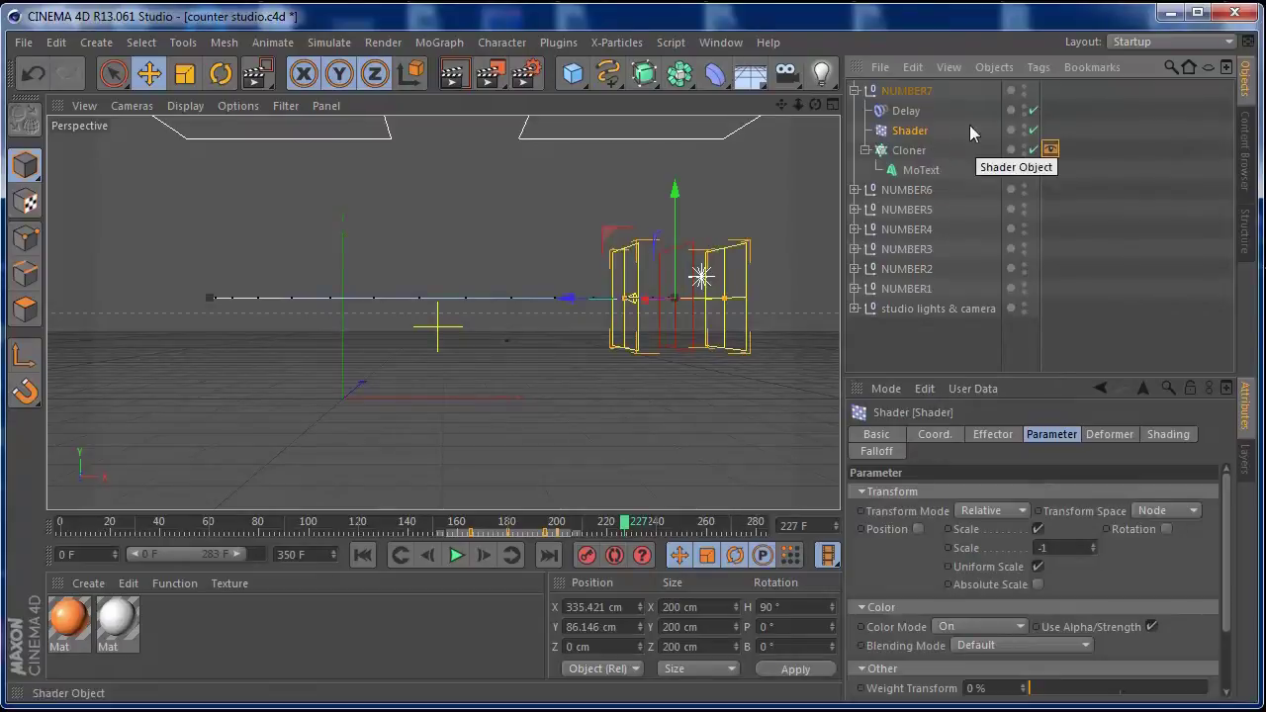
click(912, 152)
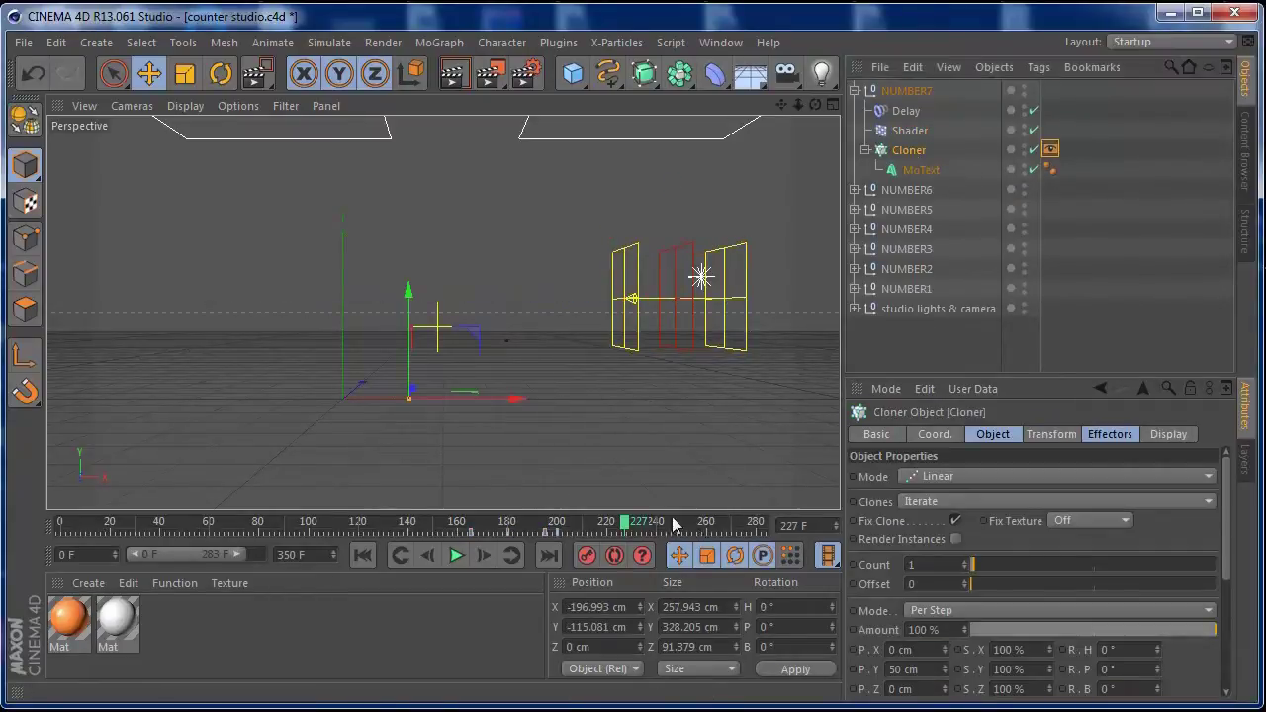
click(911, 130)
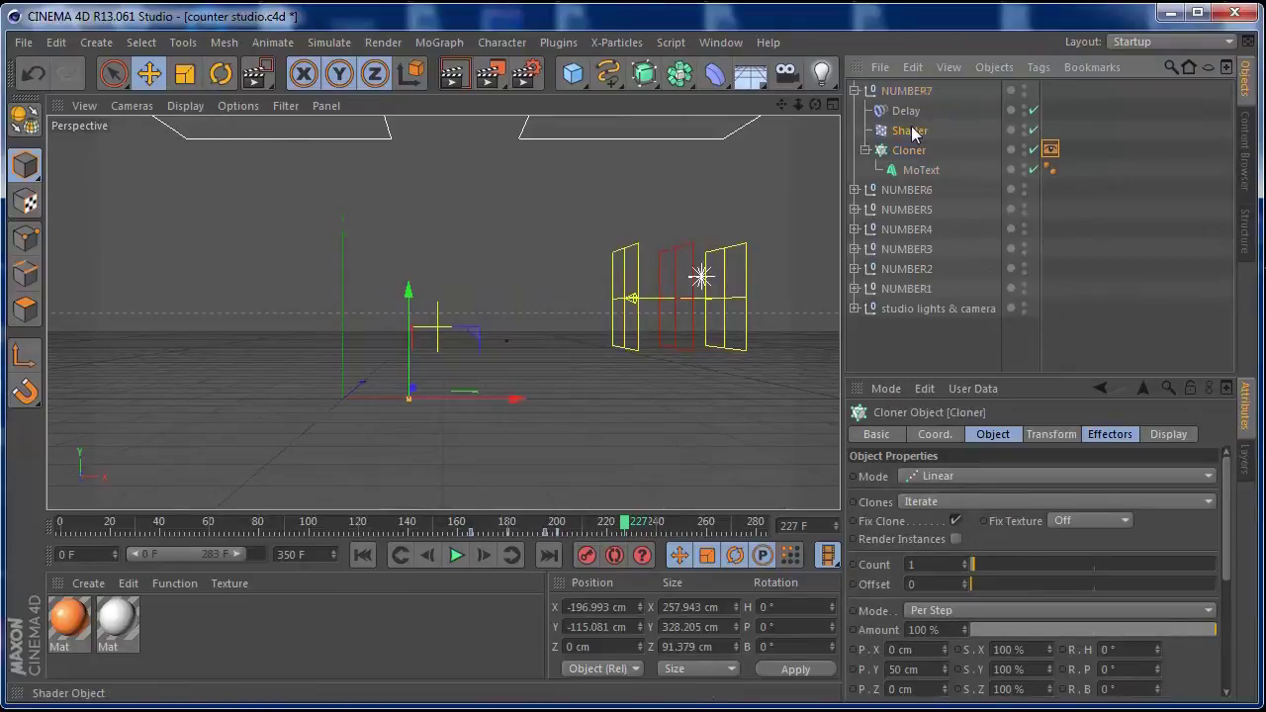
click(1050, 148)
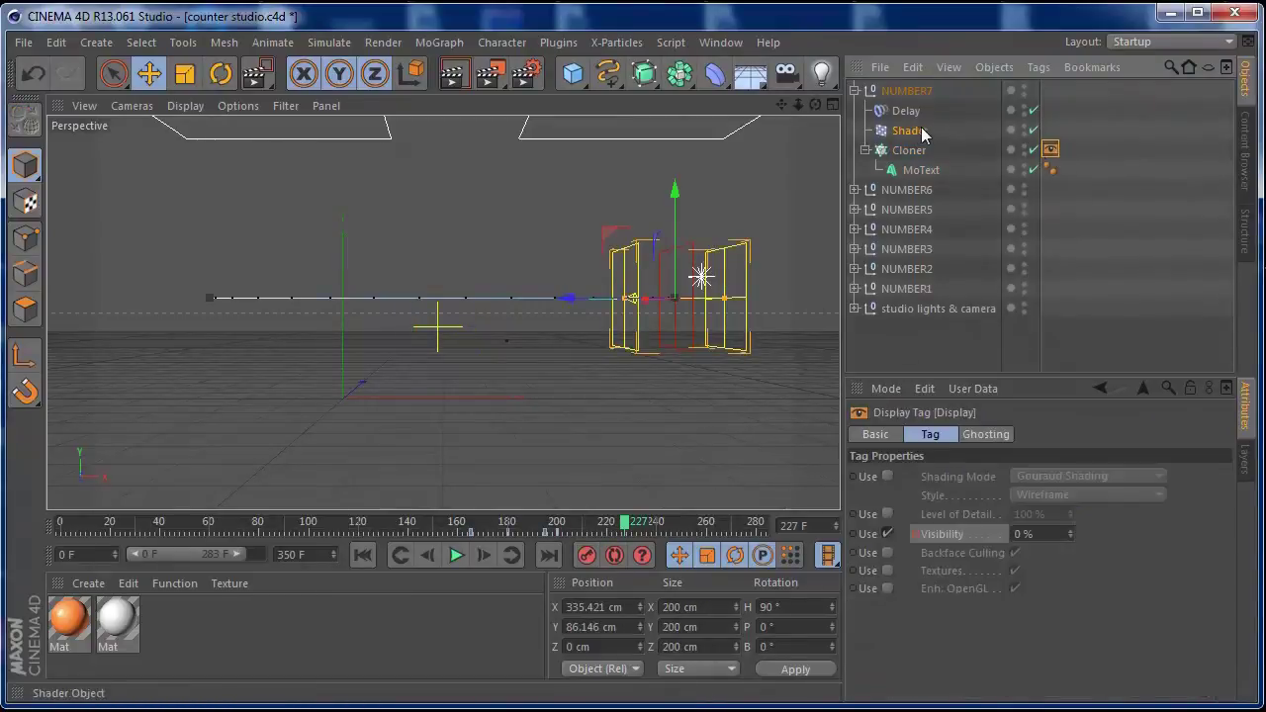
mouse_move(448, 541)
mouse_down()
mouse_move(585, 535)
mouse_move(582, 519)
mouse_up()
click(585, 522)
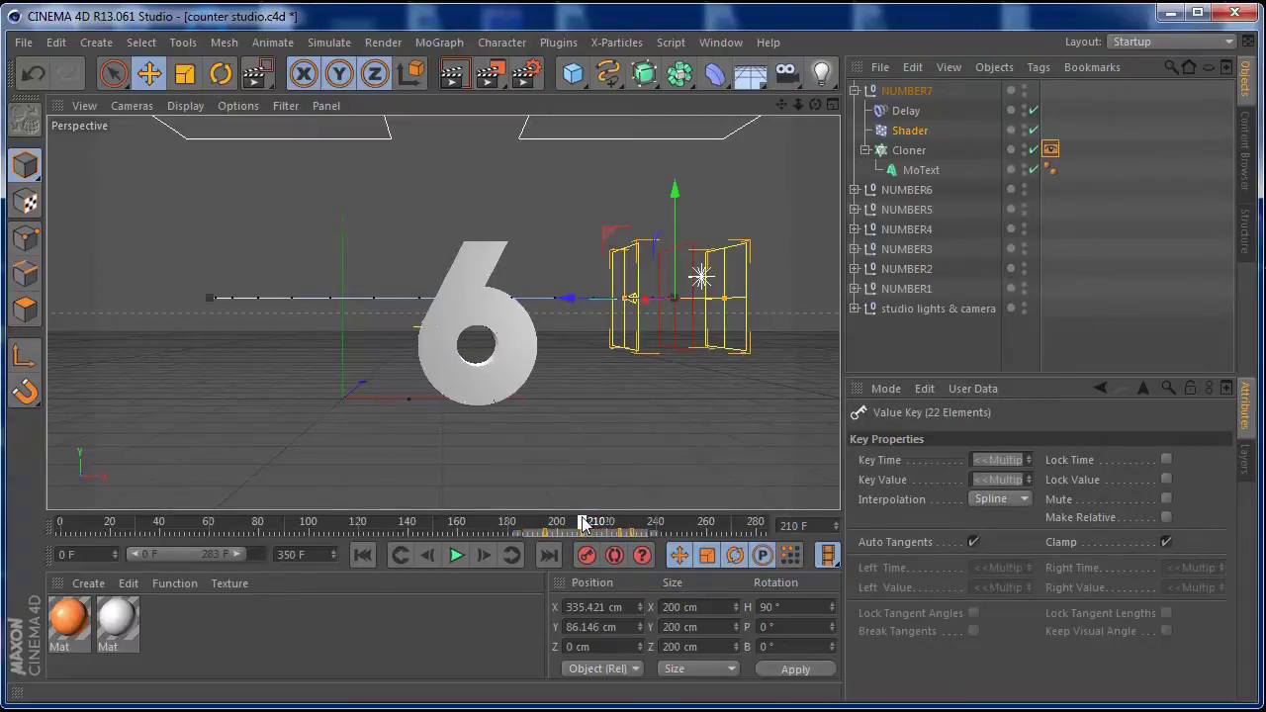
Step: Change the MoText in the NUMBER7 group to 7 and play the animation from the start
click(907, 170)
double_click(894, 519)
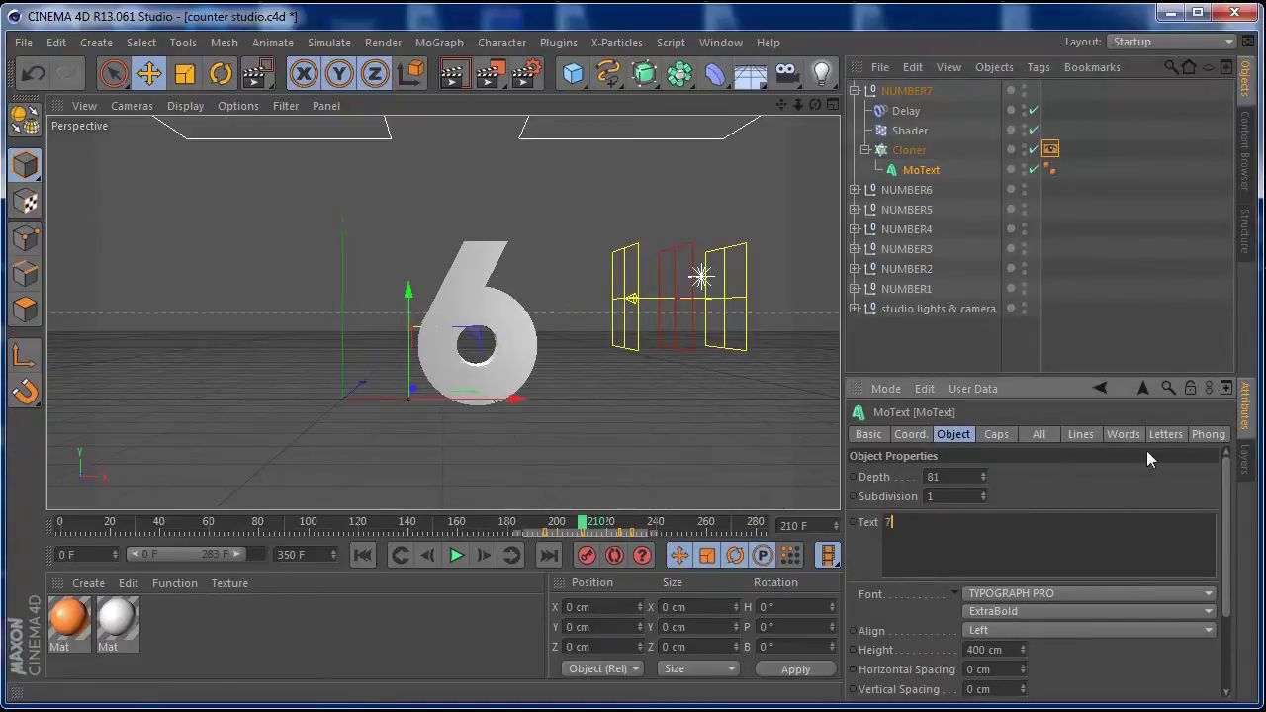
click(1158, 289)
click(370, 557)
click(454, 557)
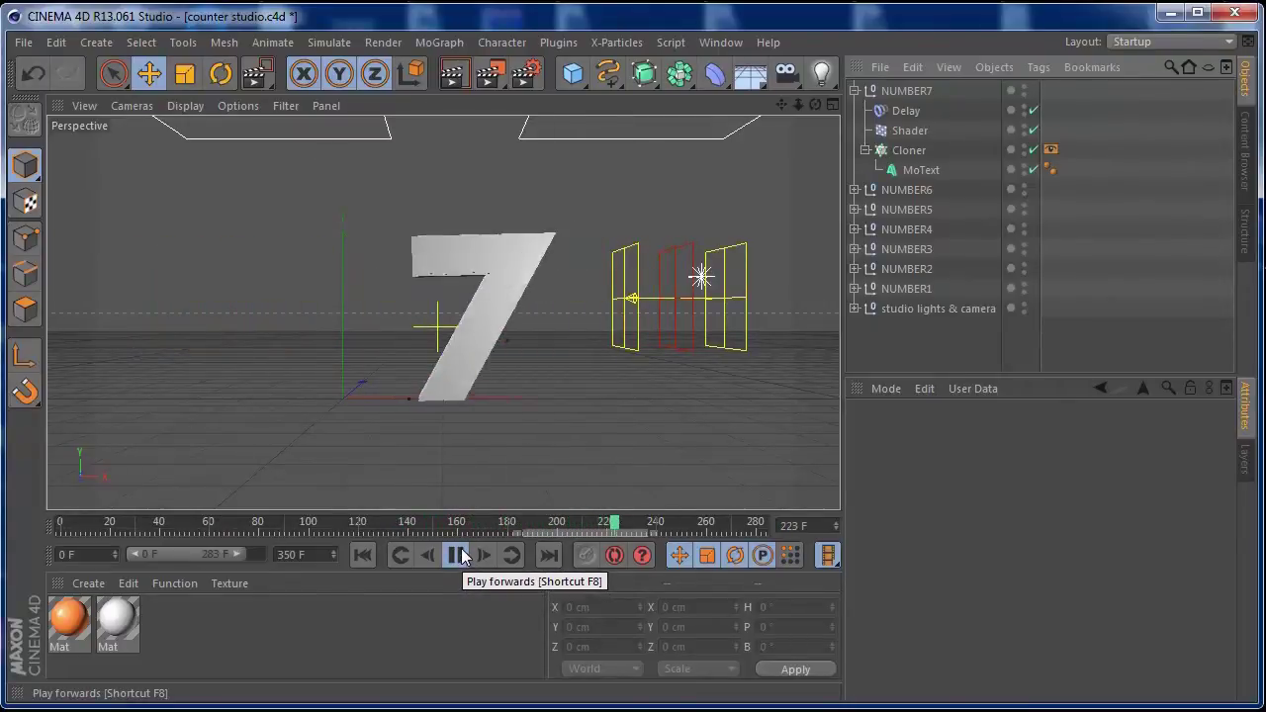
click(461, 555)
Step: Duplicate the NUMBER7 group and rename the copy NUMBER8
click(920, 91)
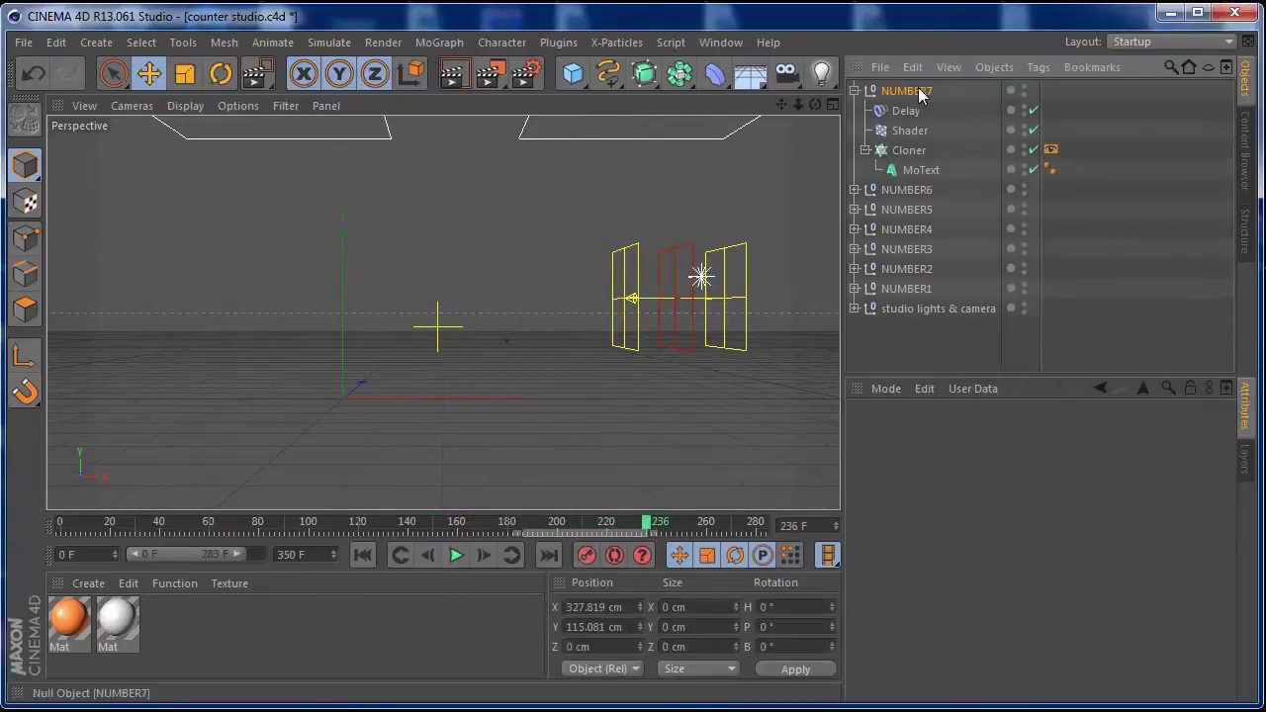
click(856, 91)
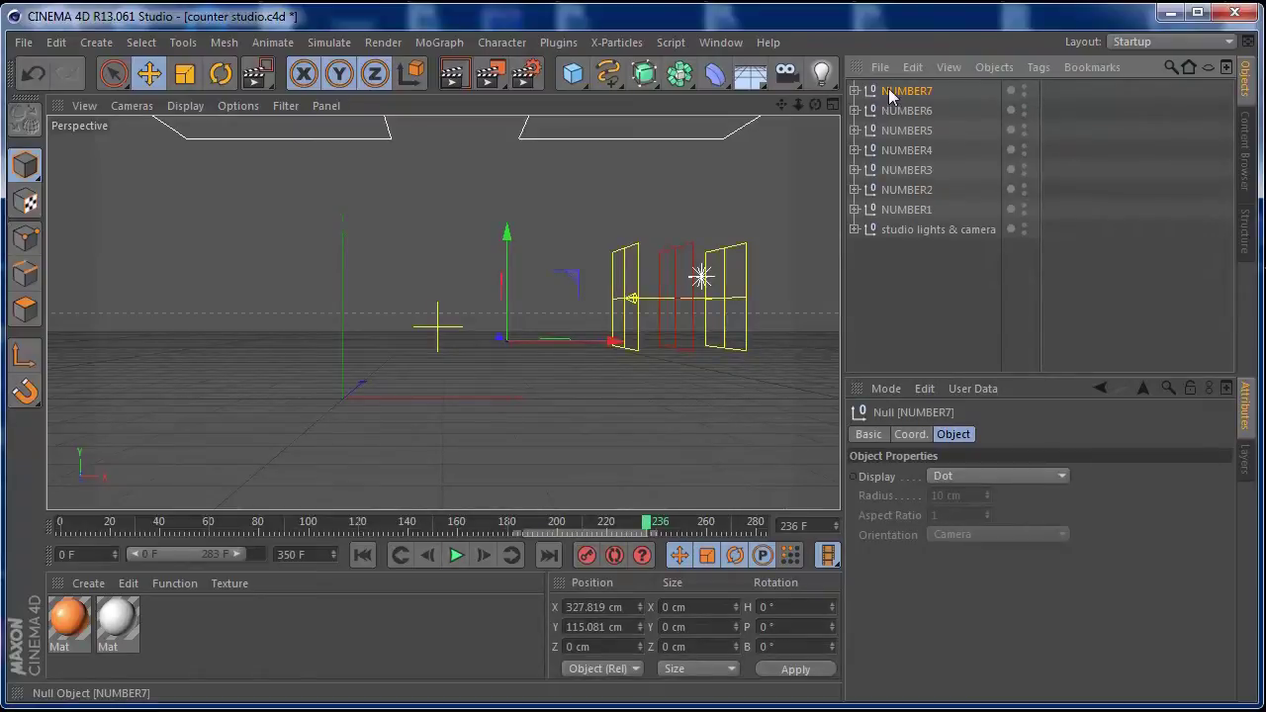
key(ctrl+c)
key(ctrl+v)
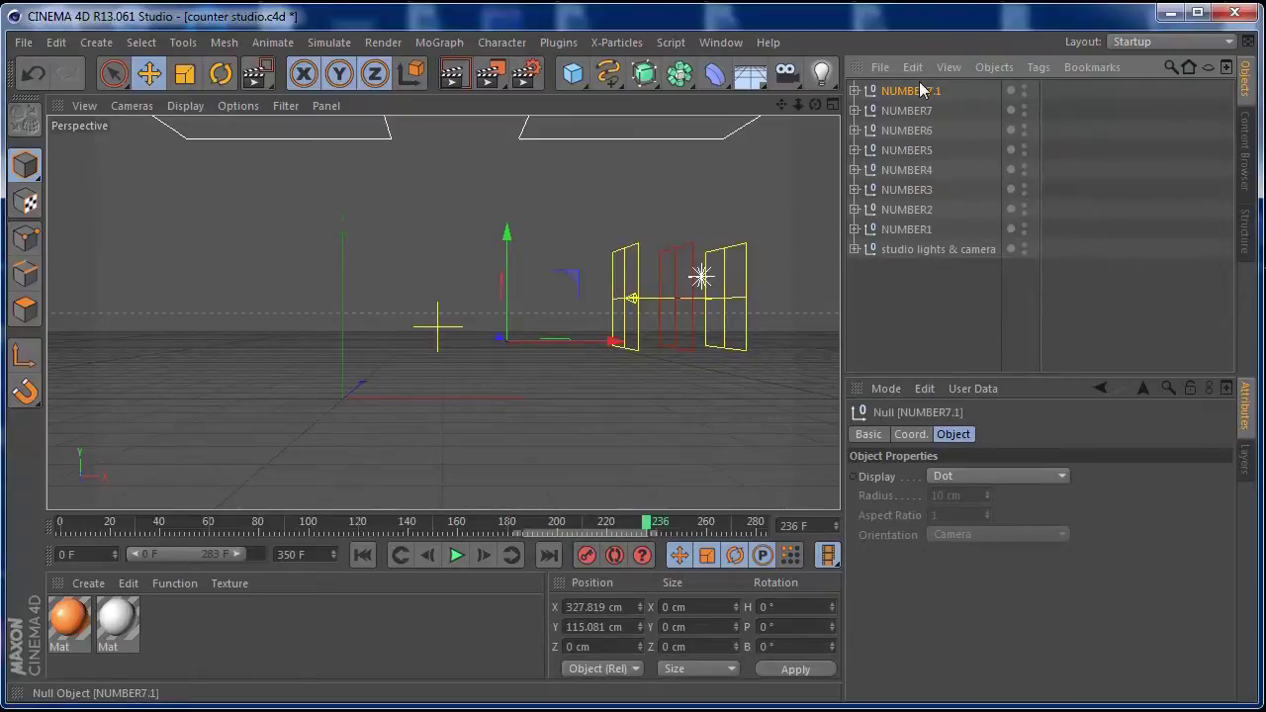
double_click(920, 90)
click(951, 90)
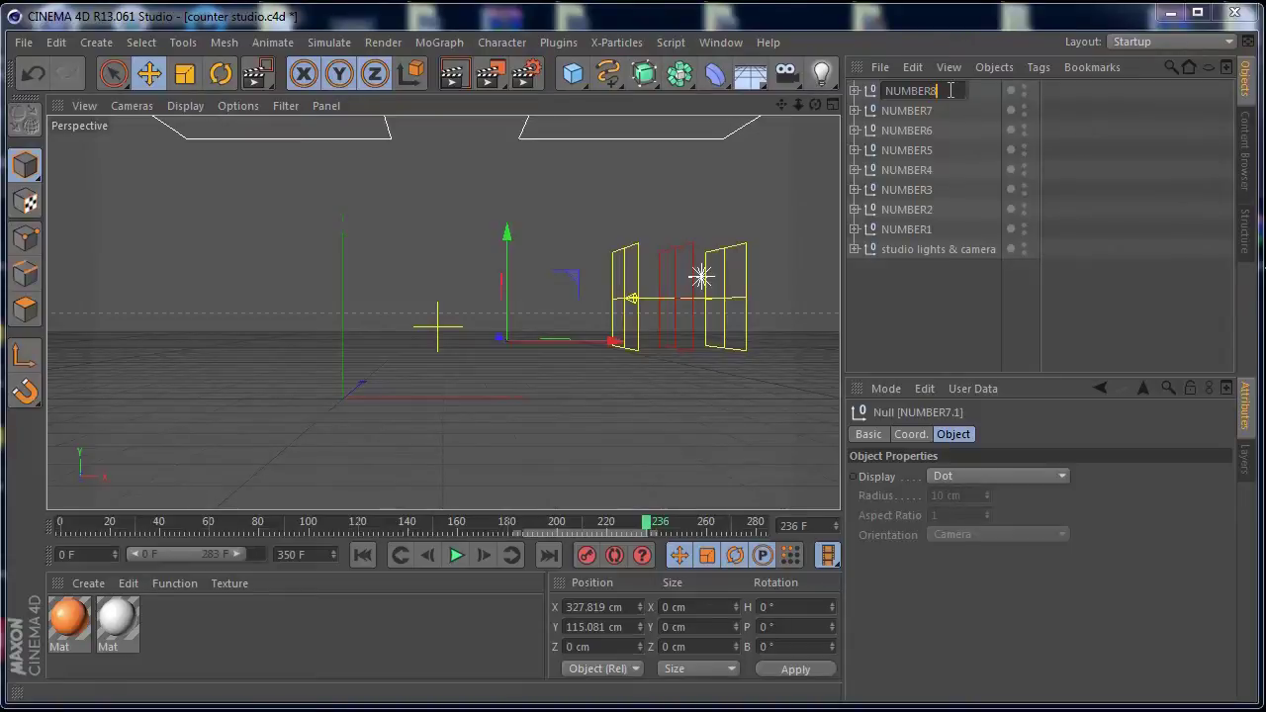
key(Return)
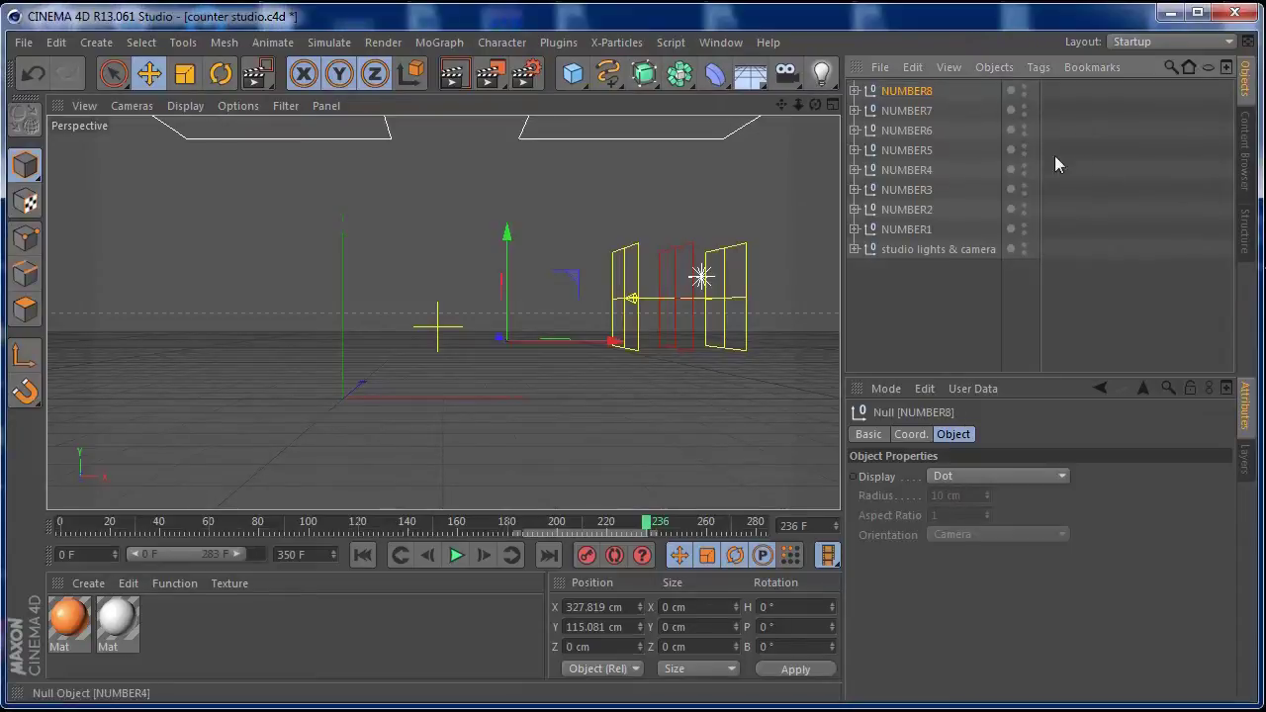
Step: Change the MoText in the NUMBER8 group to 8
click(855, 91)
click(903, 133)
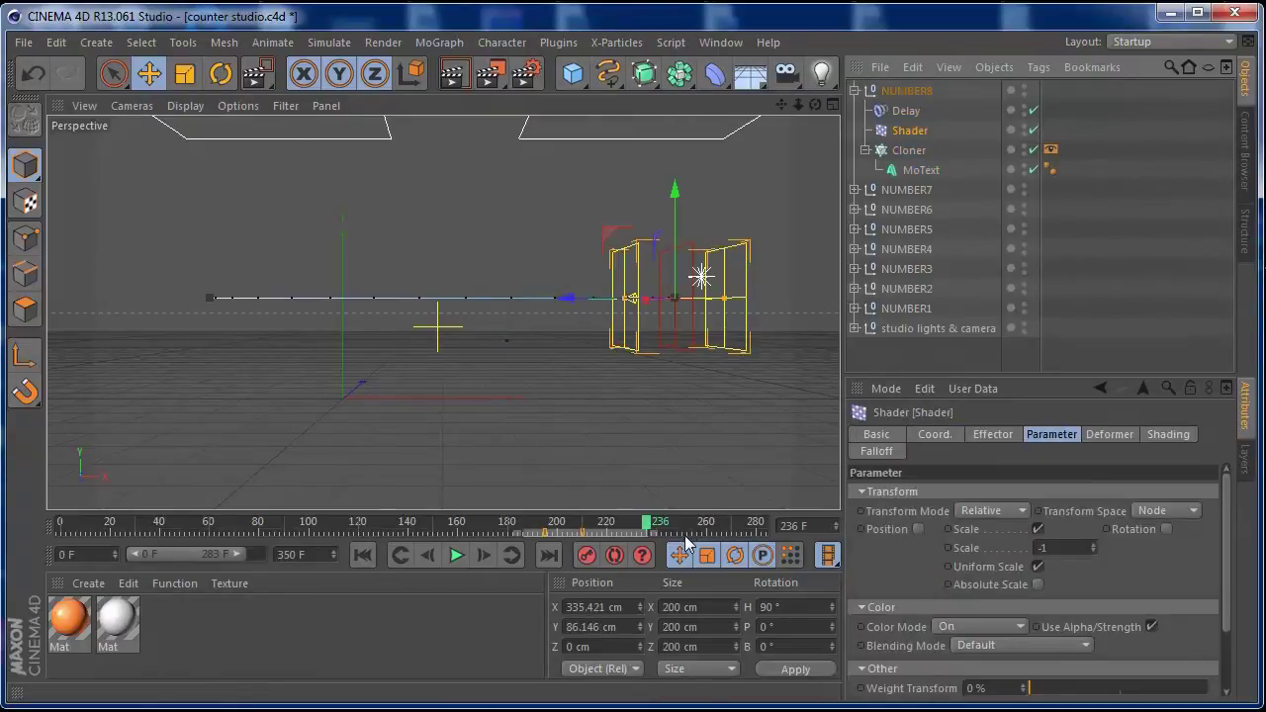
click(1053, 155)
click(921, 171)
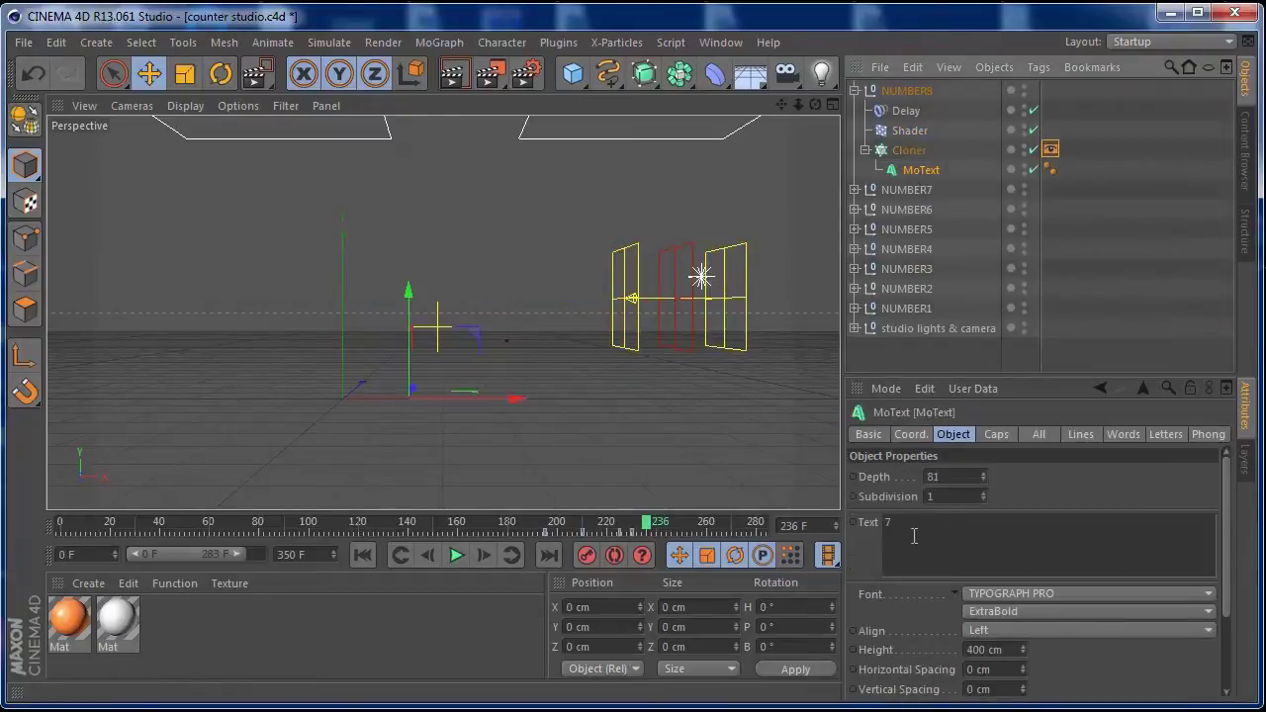
drag(910, 531, 848, 524)
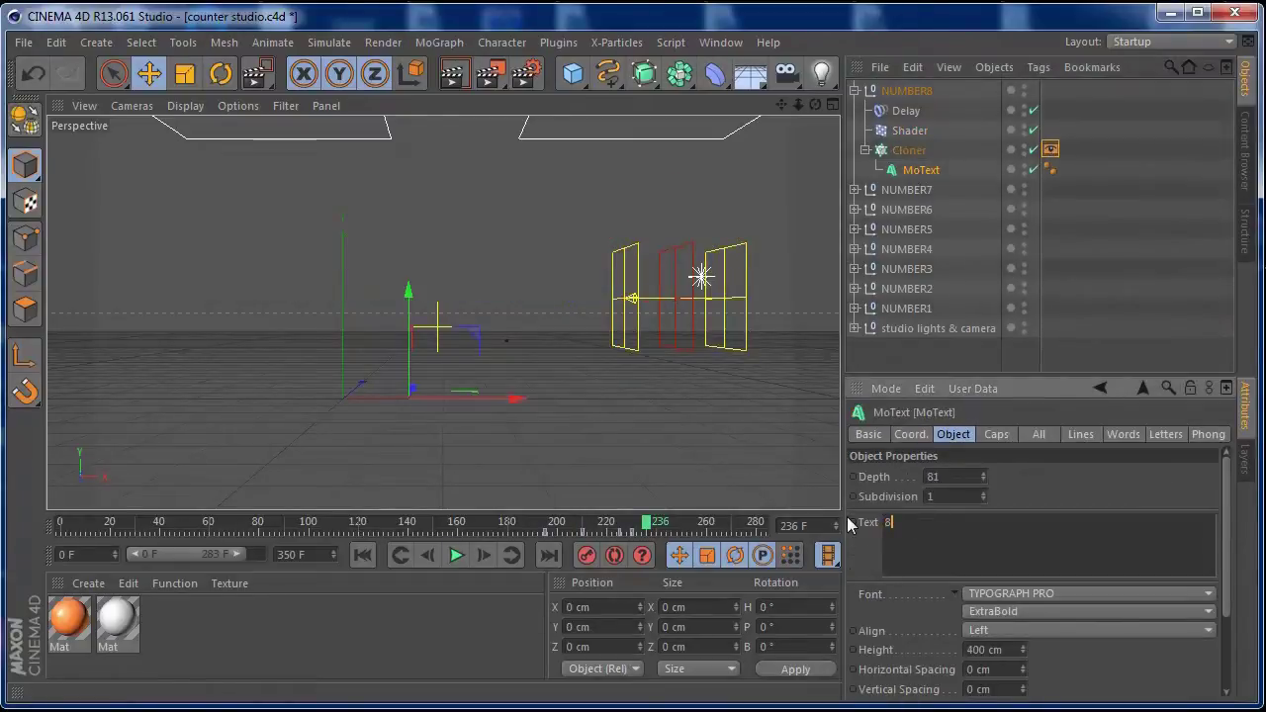
Step: Shift NUMBER8's Shader and Display tag keyframes later, so they start at about frame 215, and go to frame 235
click(910, 131)
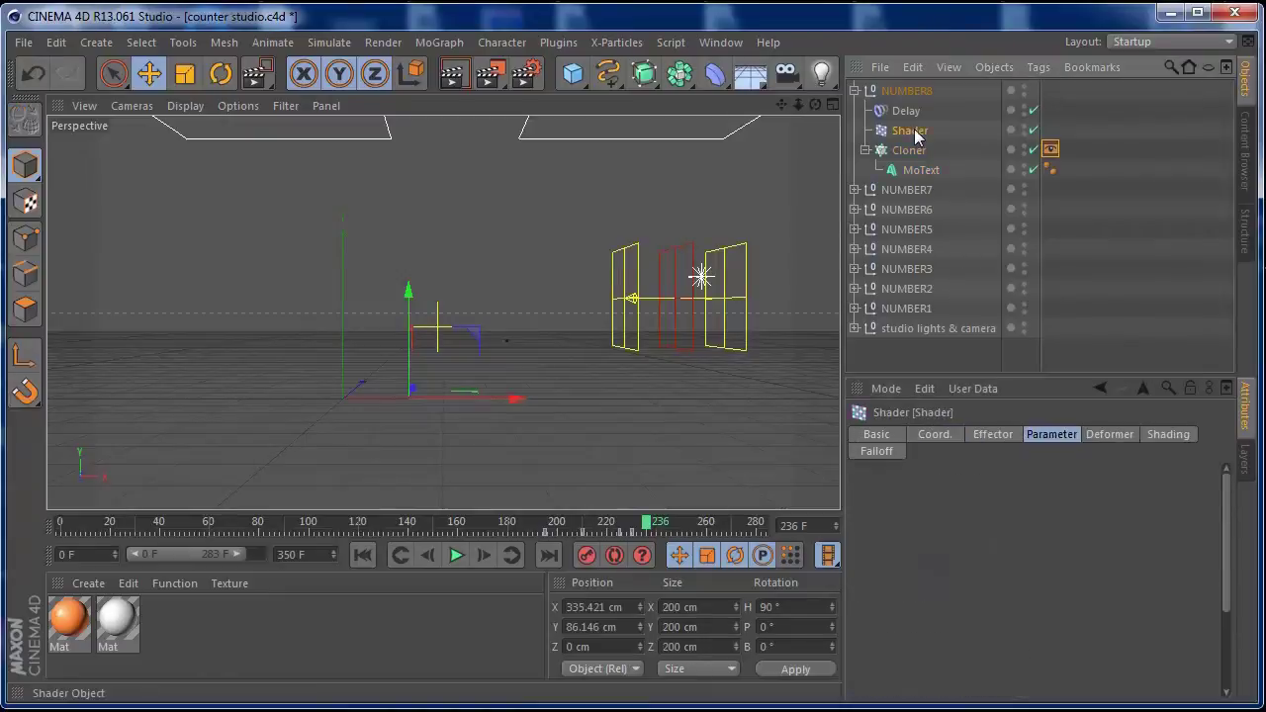
click(1050, 149)
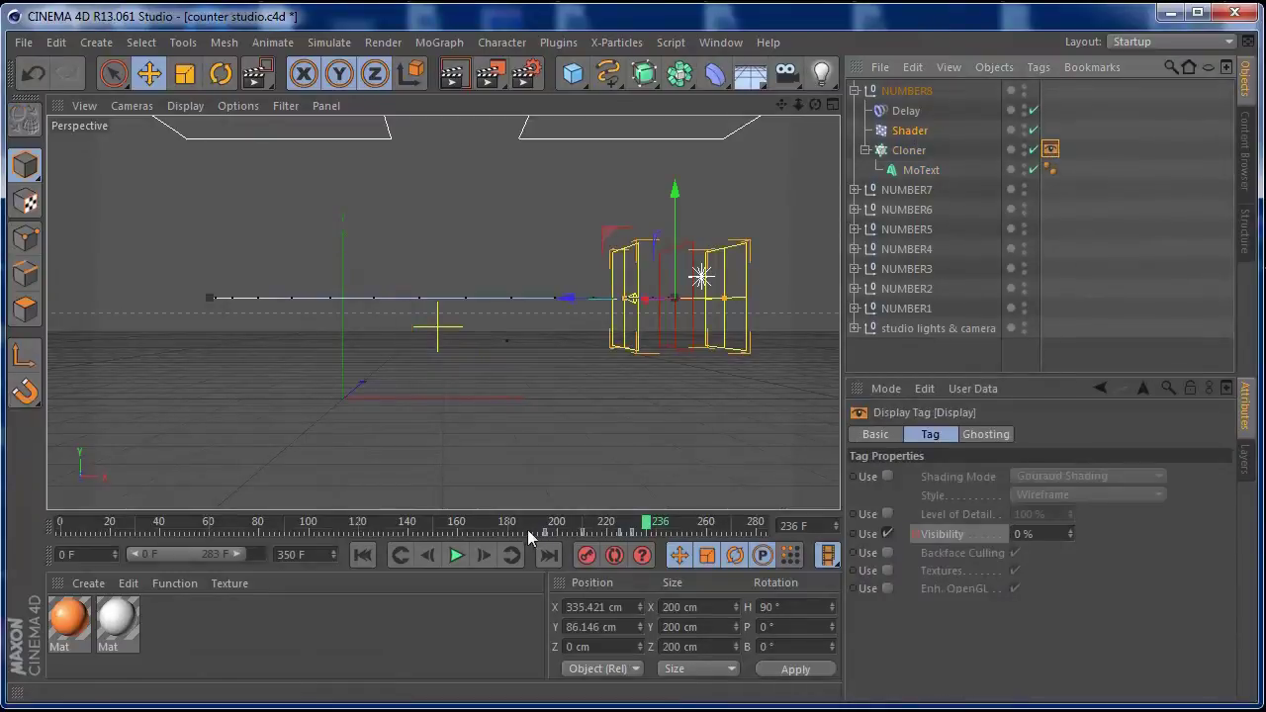
drag(534, 540, 675, 542)
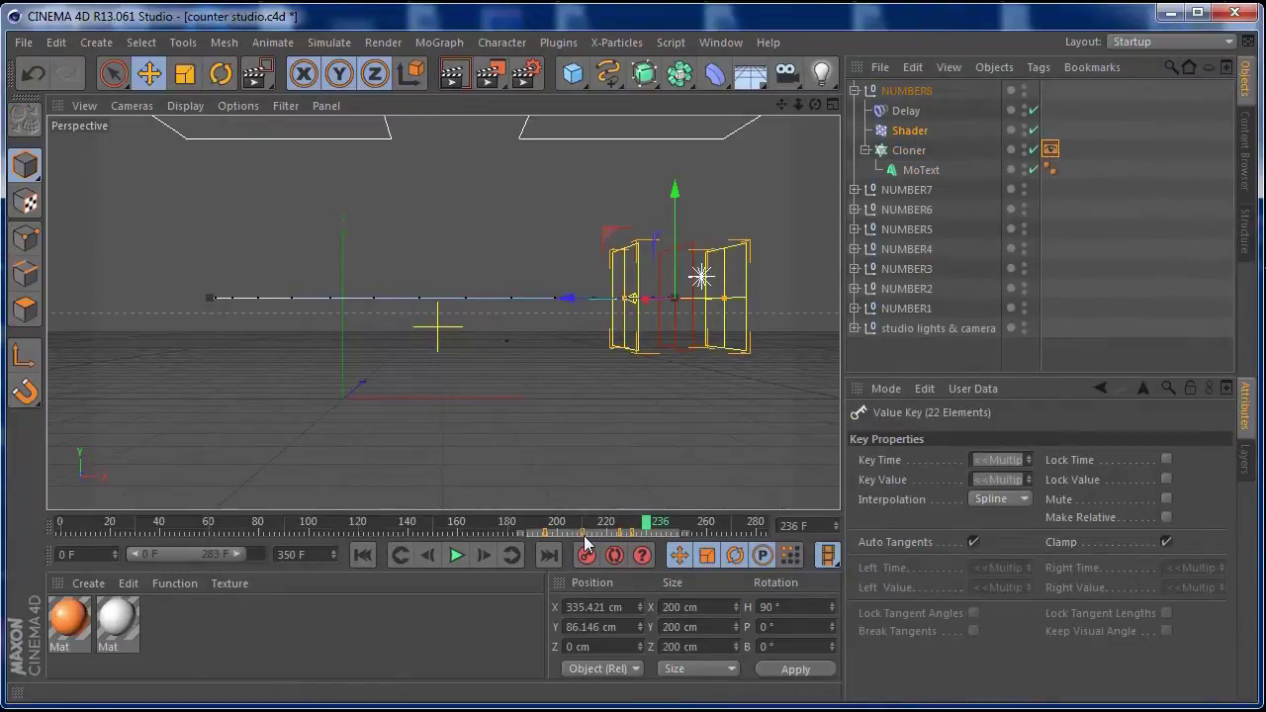
drag(584, 535, 645, 525)
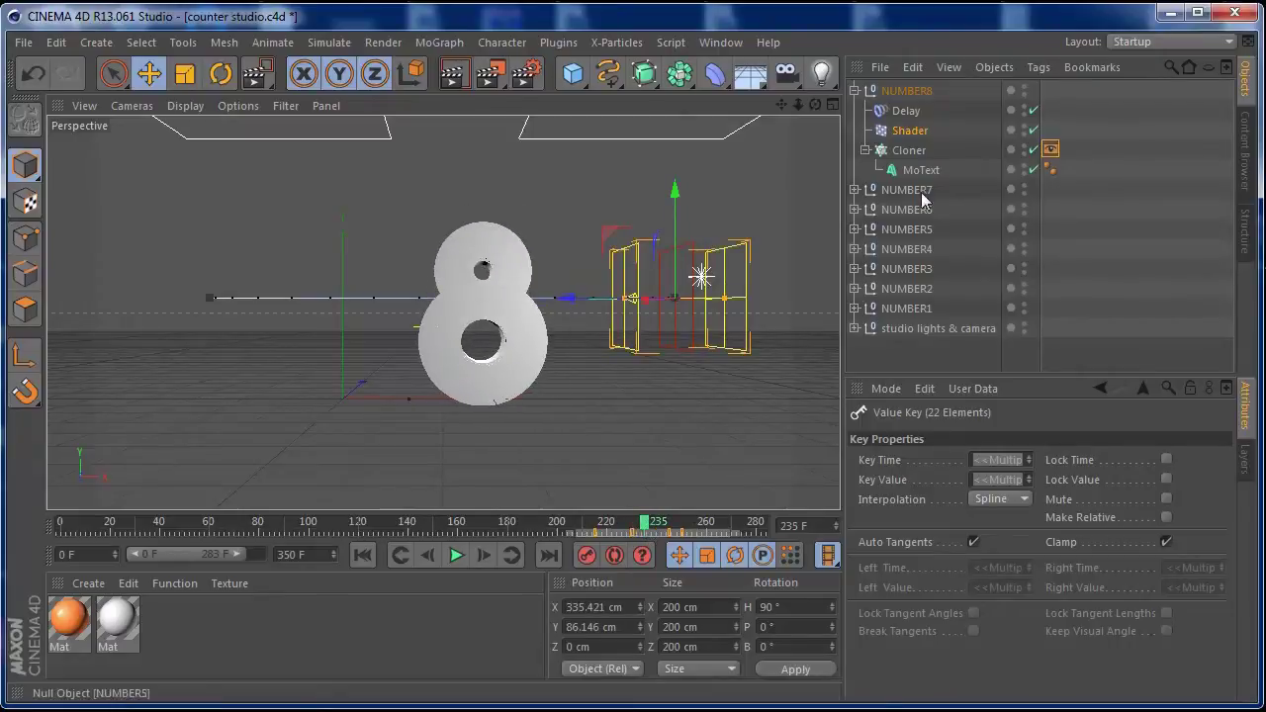
Step: Duplicate the NUMBER8 group and rename the copy NUMBER9
click(871, 92)
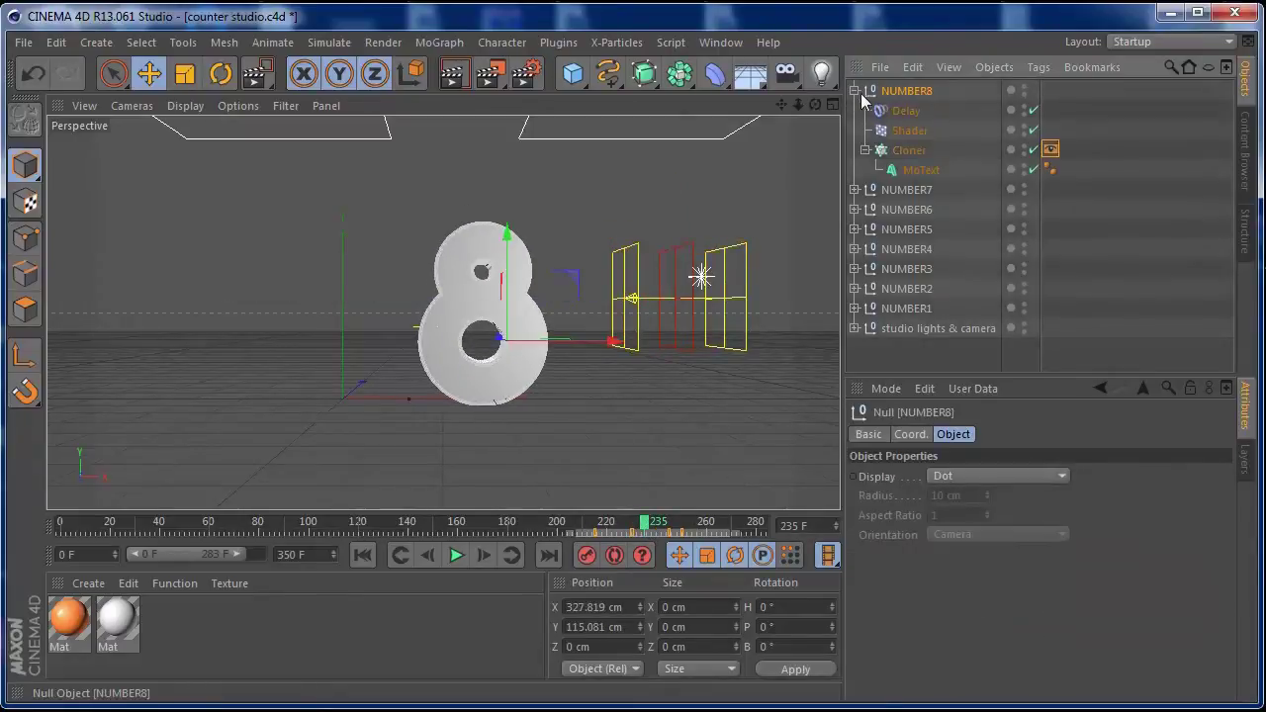
click(855, 91)
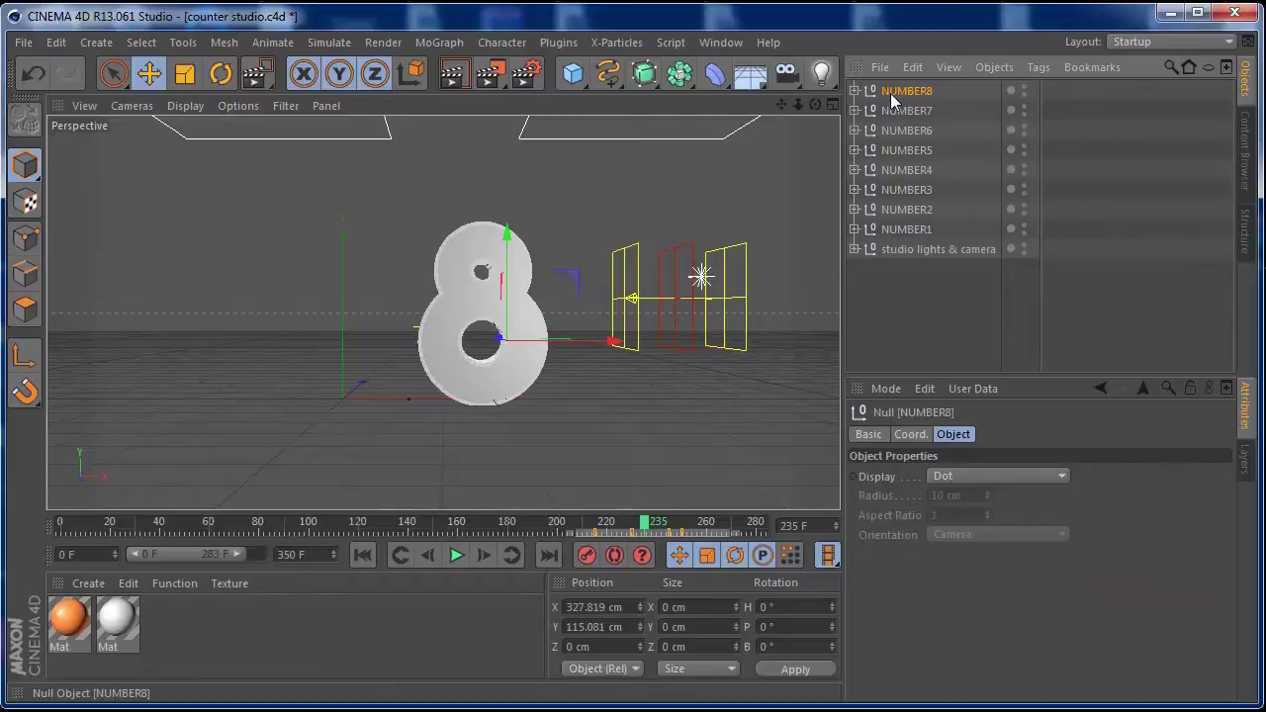
key(ctrl+c)
key(ctrl+v)
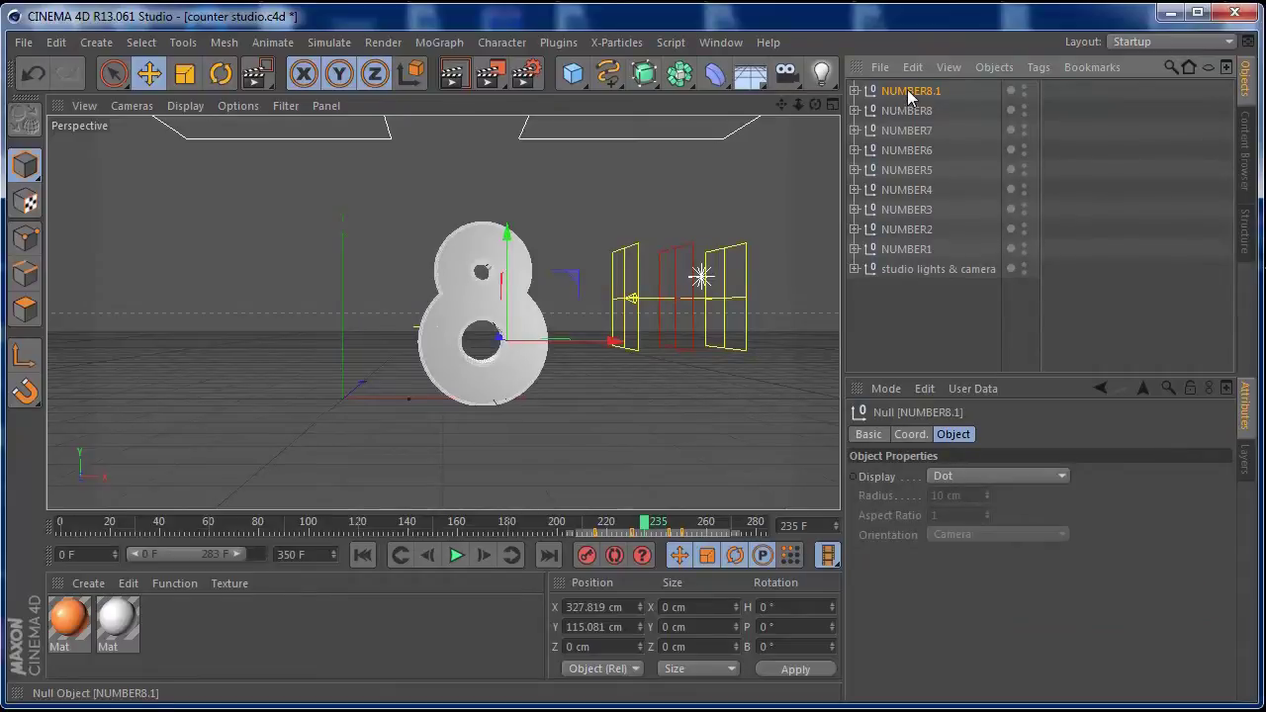
double_click(948, 91)
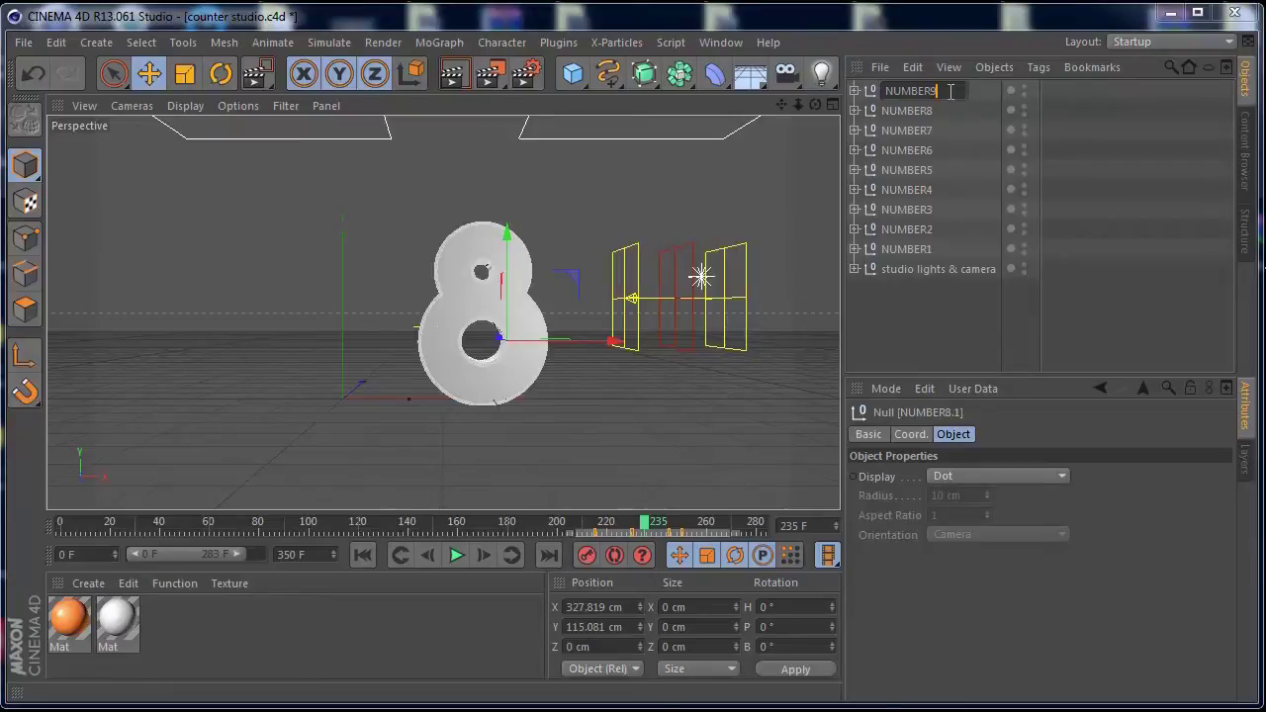
key(Return)
Step: Change the MoText in the NUMBER9 group to 9
click(854, 90)
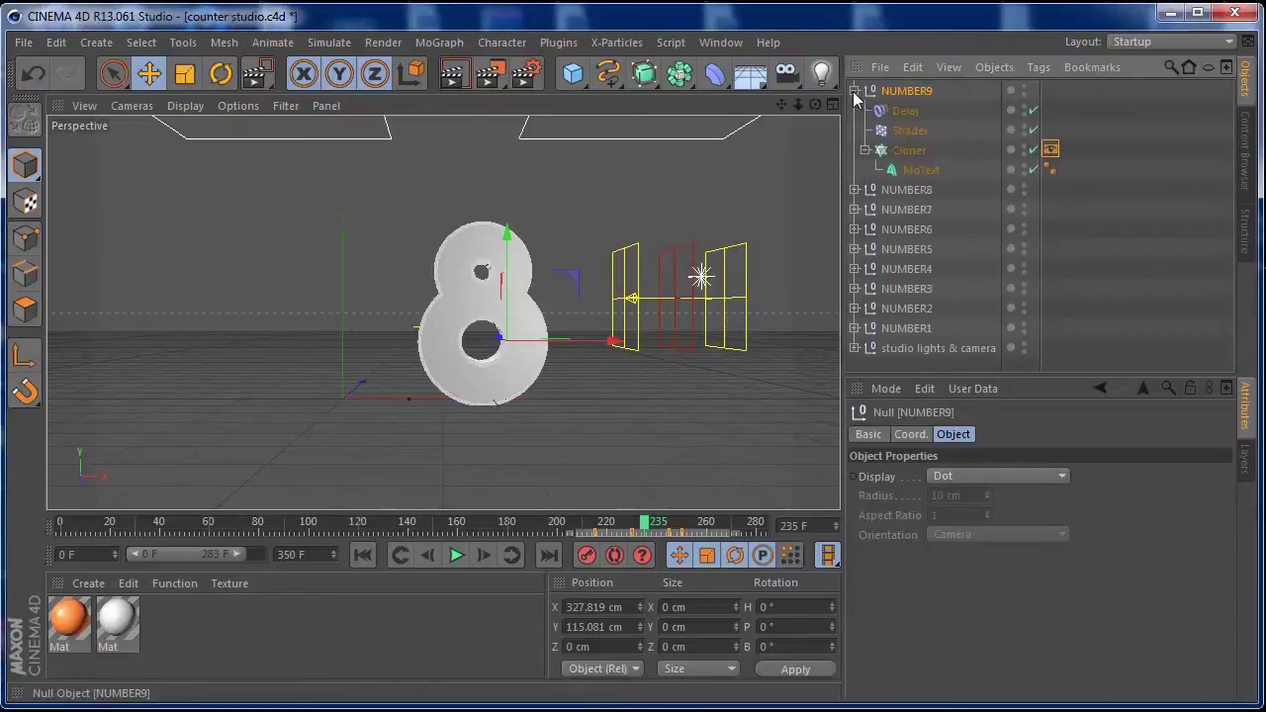
click(916, 169)
double_click(887, 523)
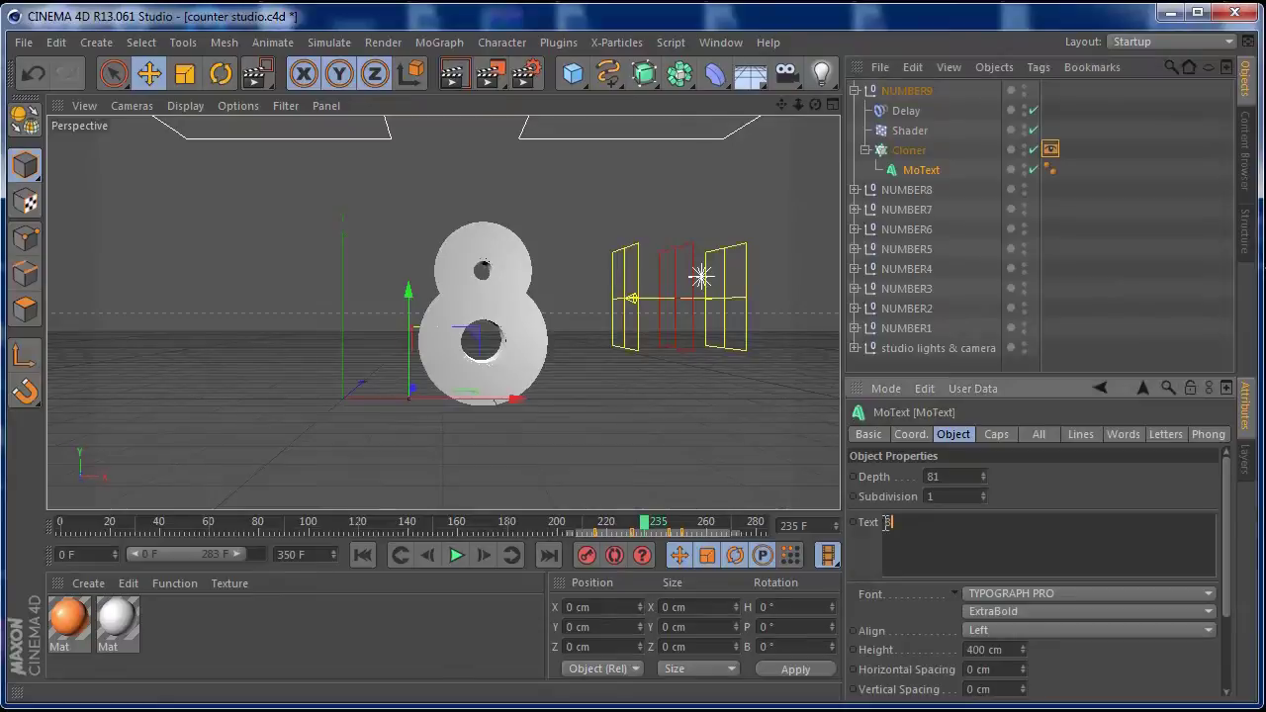
text(9)
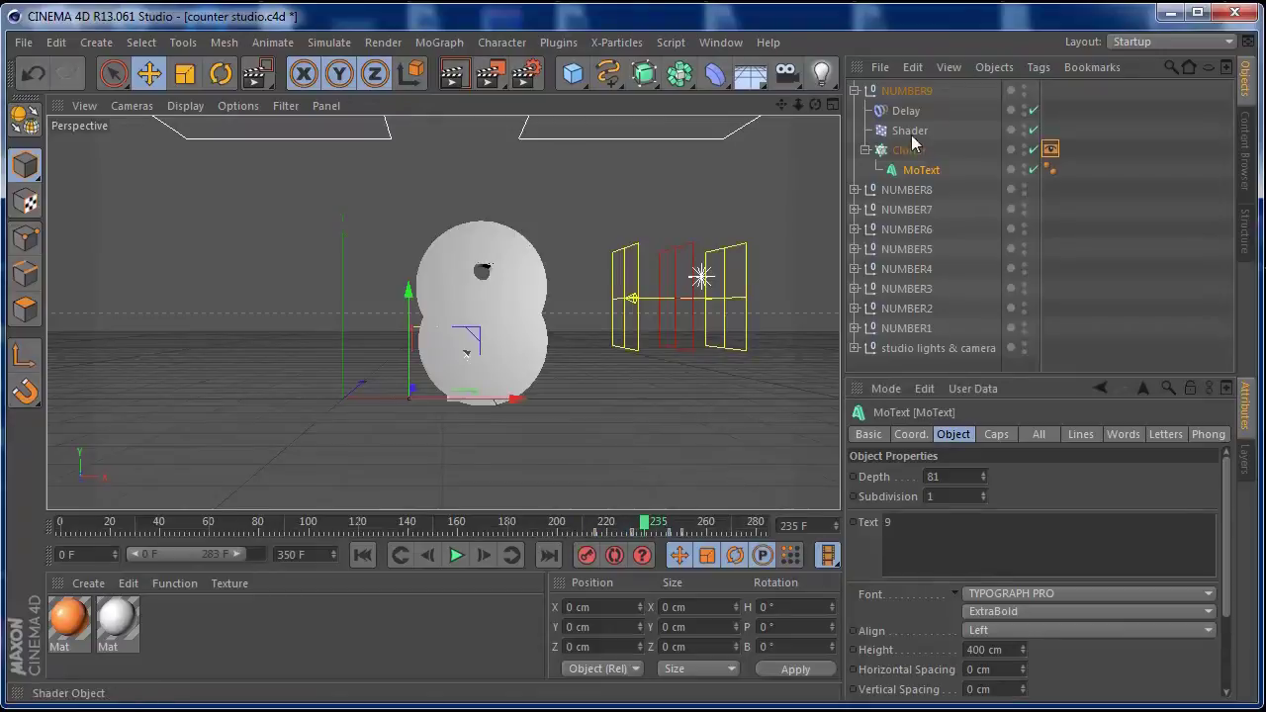
Step: Extend the timeline preview range to frame 350 and check NUMBER9's Shader and Display tag keyframes around frame 231
drag(251, 560, 258, 555)
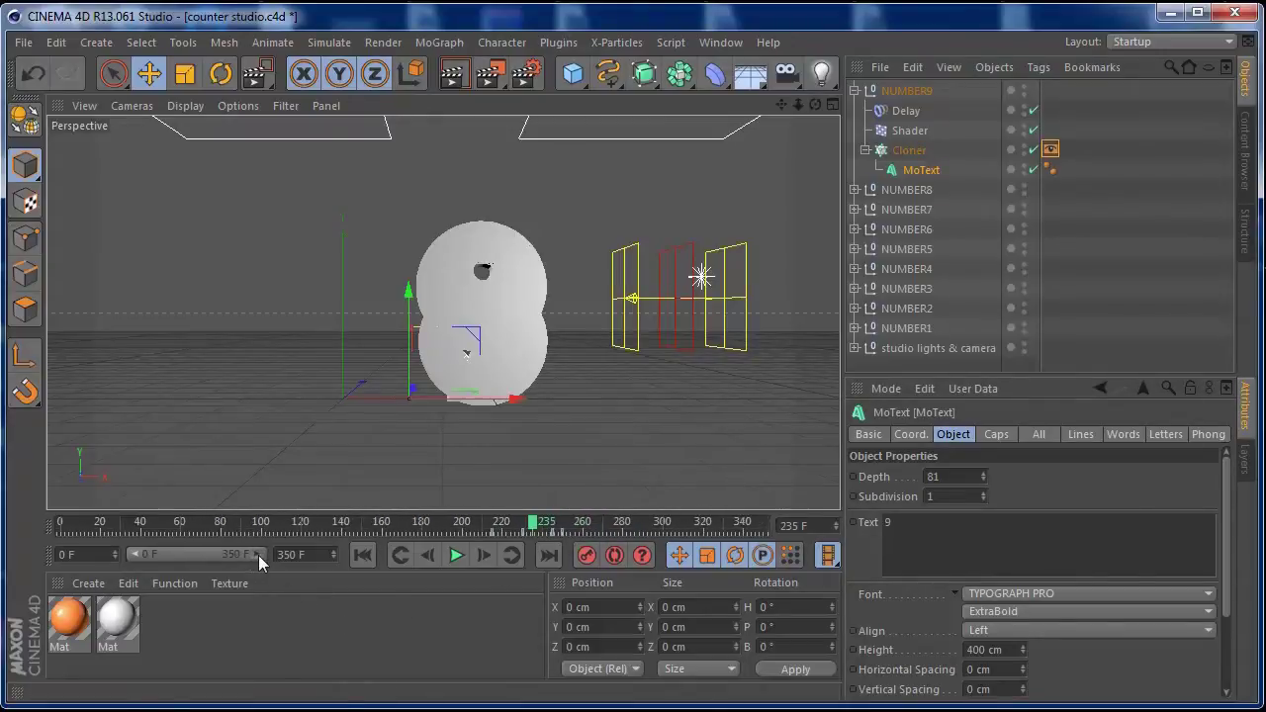
click(915, 131)
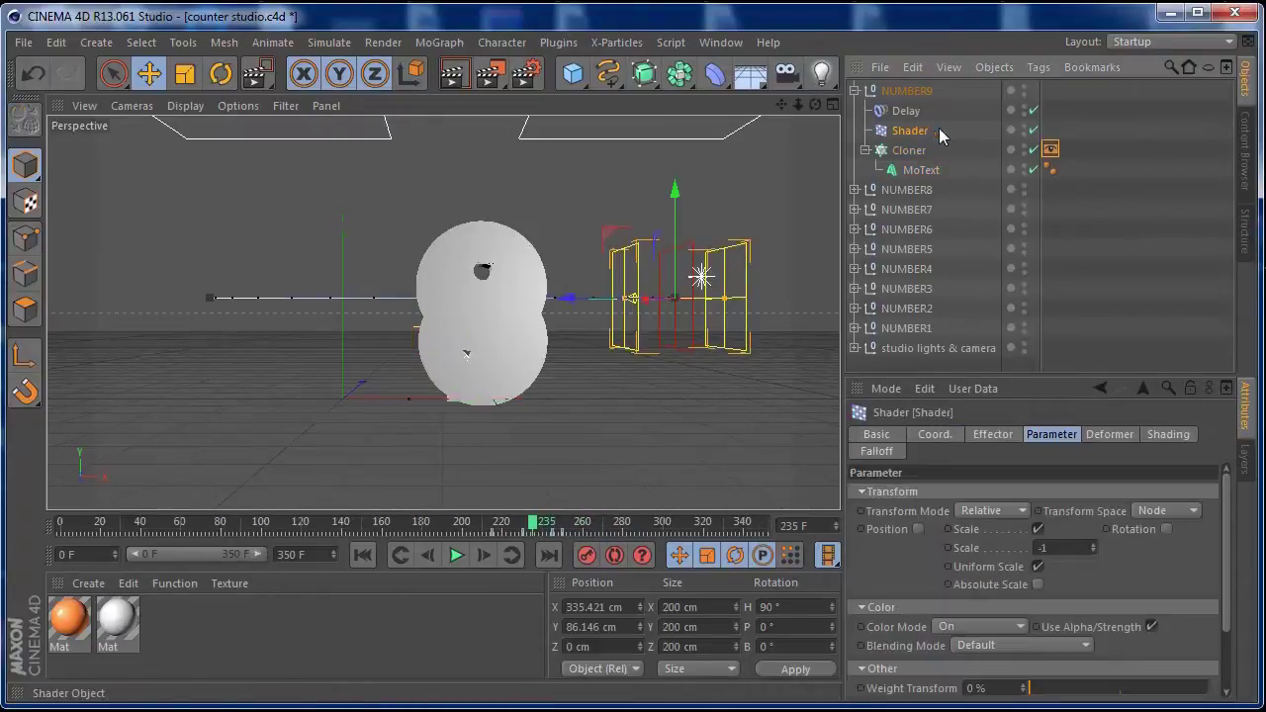
click(1053, 149)
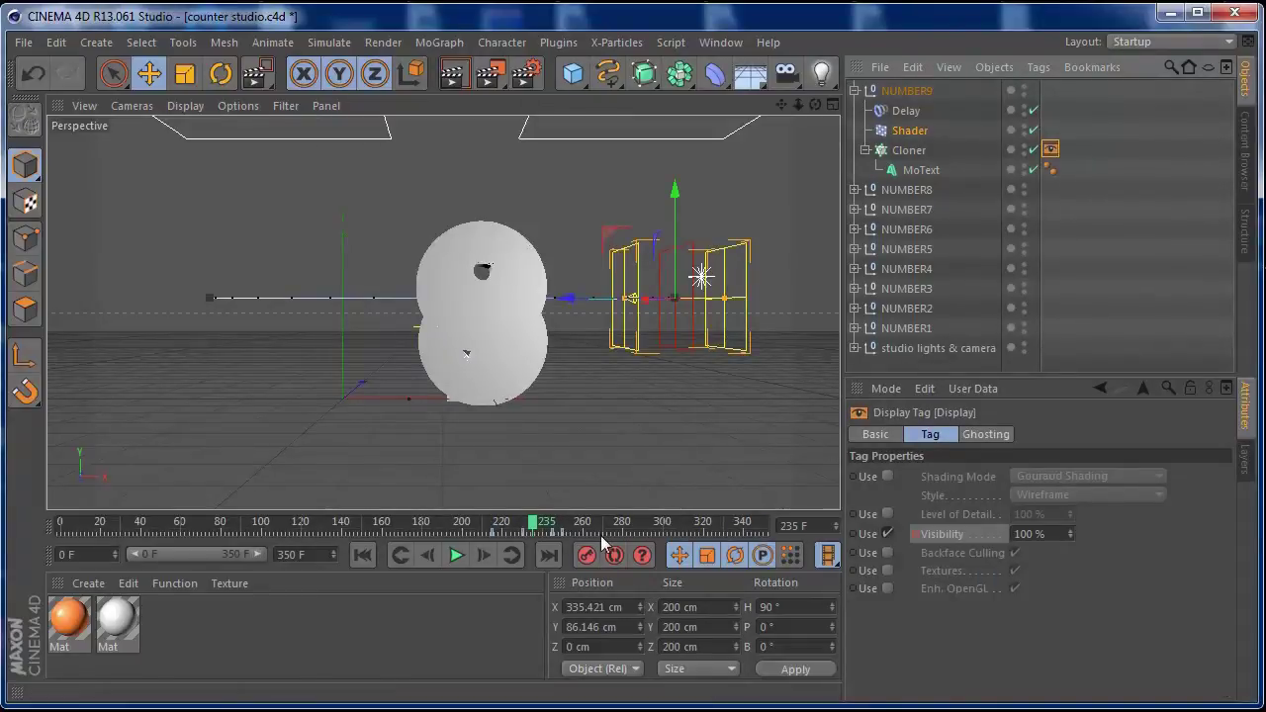
mouse_move(533, 524)
mouse_down()
mouse_move(498, 522)
mouse_move(527, 525)
mouse_up()
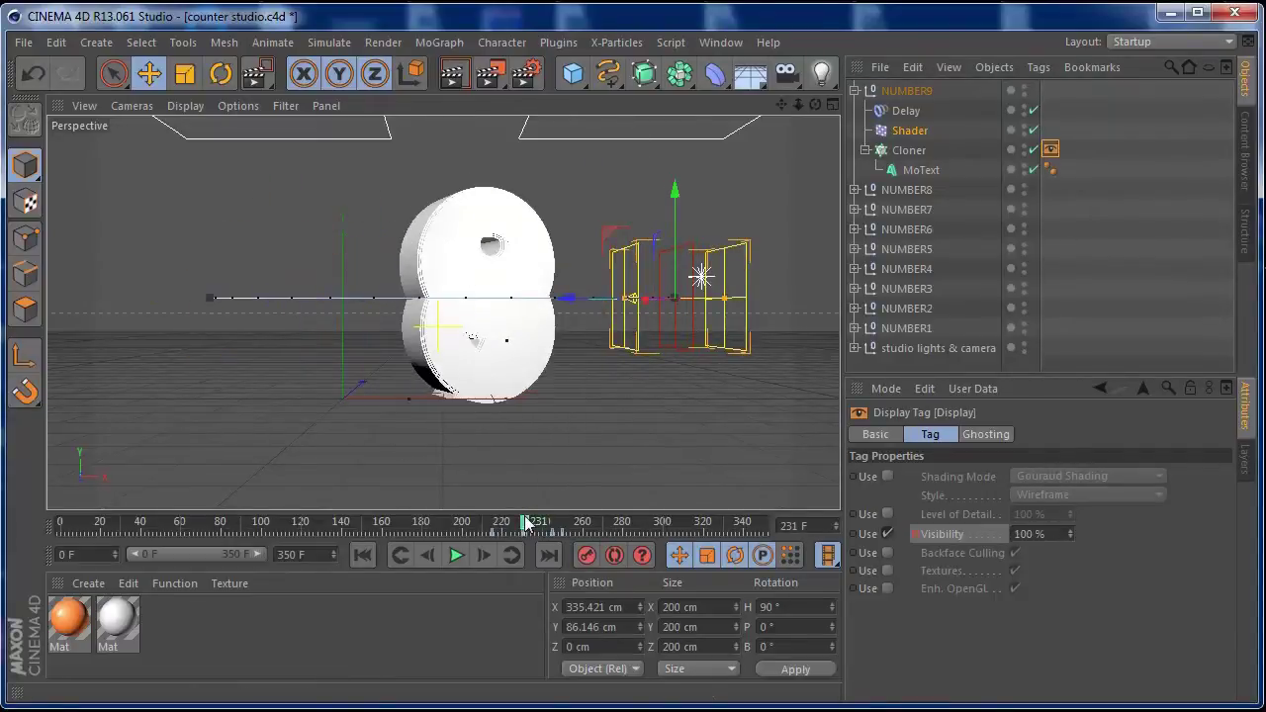
click(855, 90)
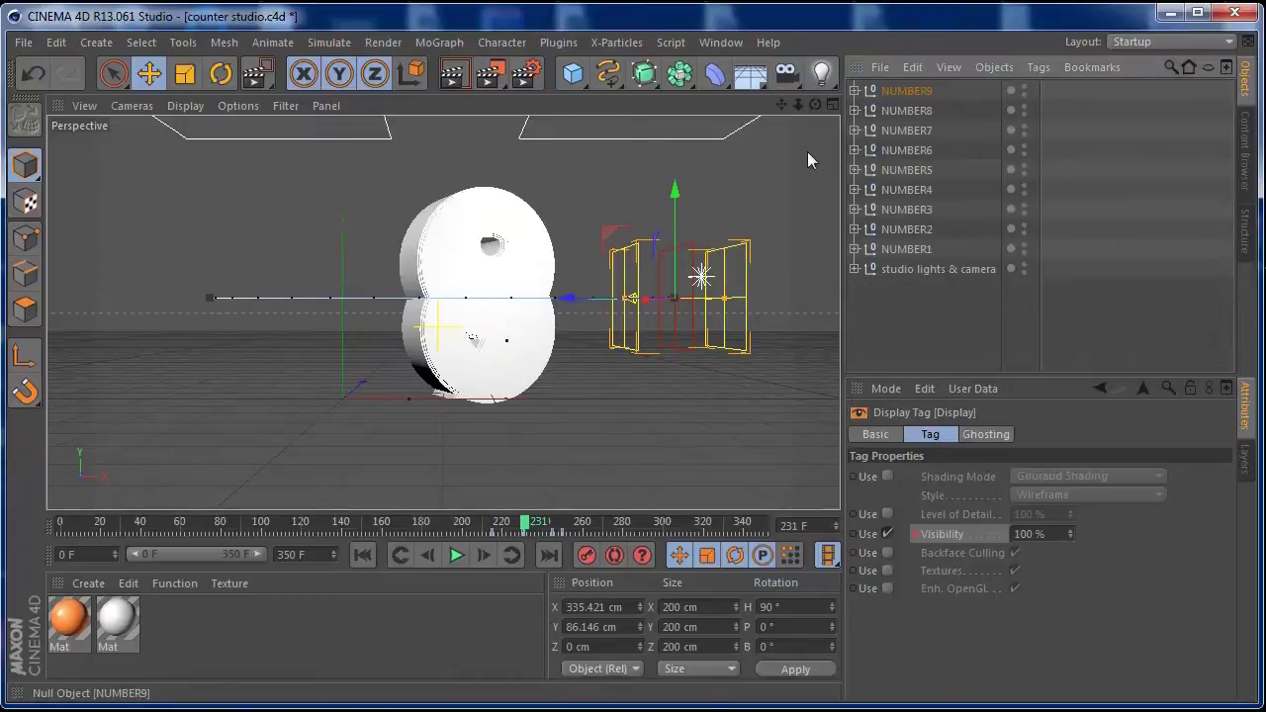
Step: Play the animation from the start through the NUMBER9 digit and stop it
click(363, 555)
click(457, 555)
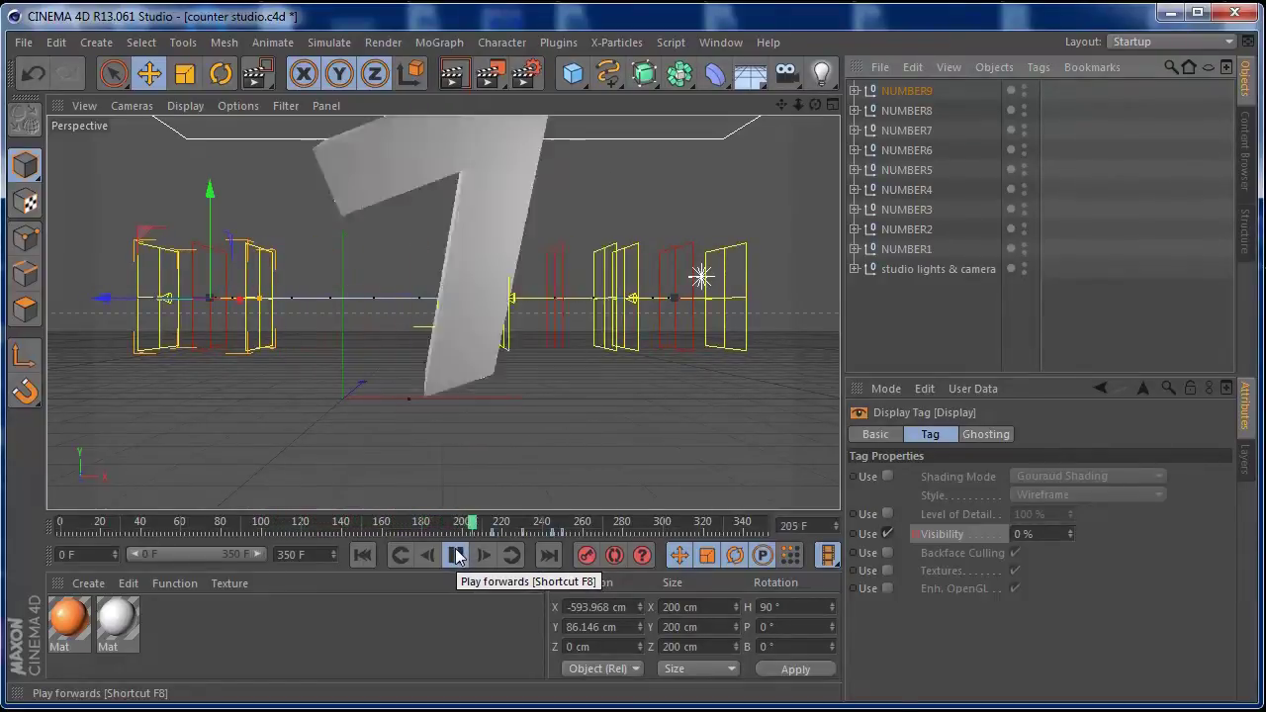
click(457, 555)
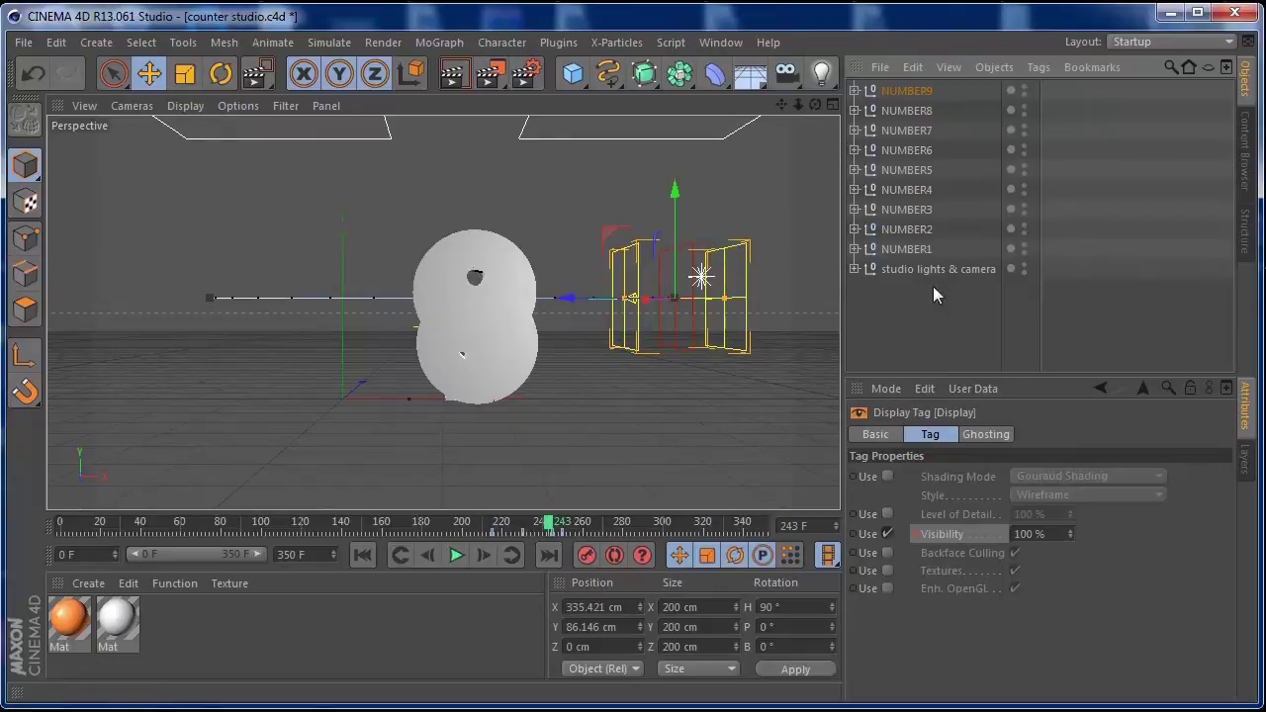
Step: Delete the NUMBER9 group and select the NUMBER8 group
click(906, 91)
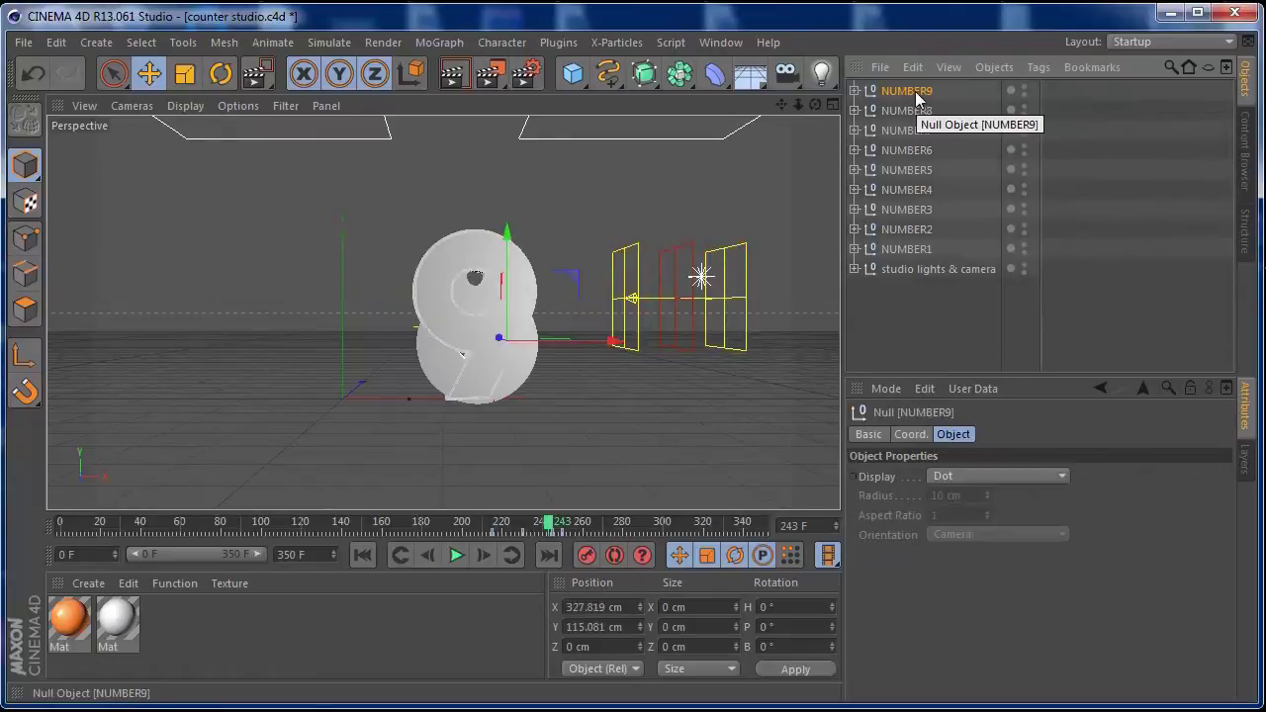
key(Delete)
click(907, 91)
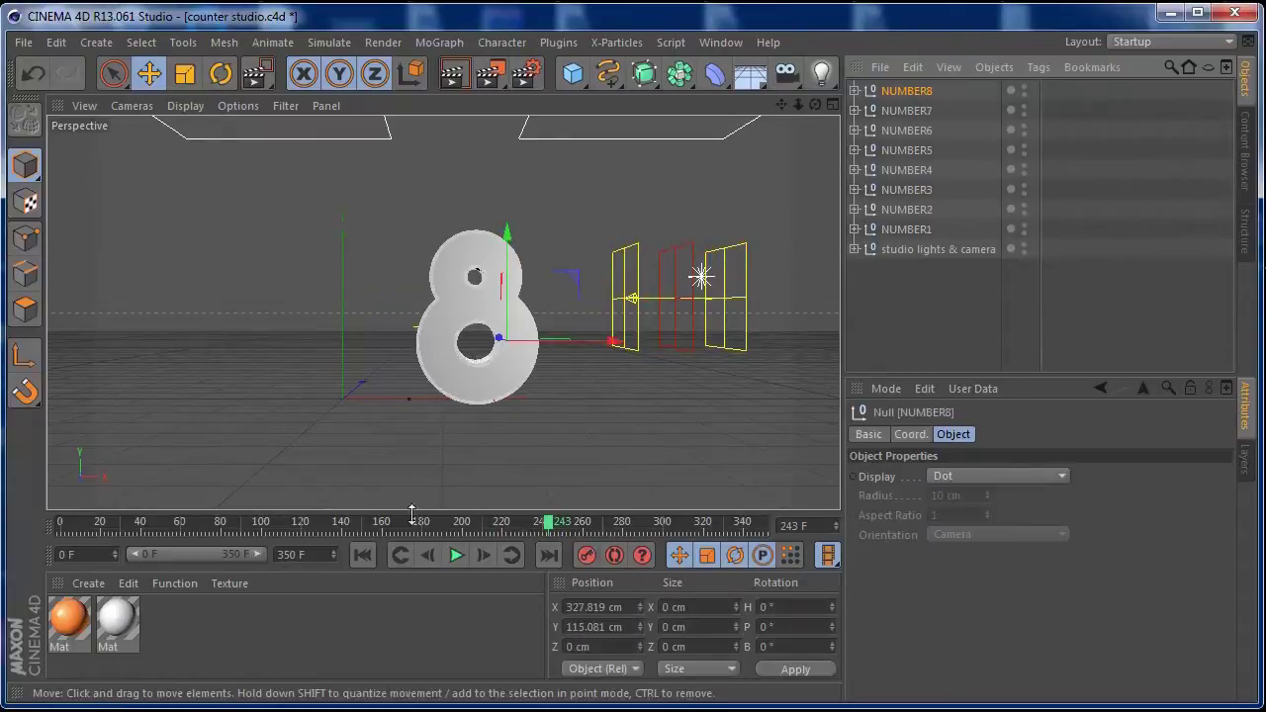
Step: Replay the animation from the start to check the digit 8, and delete the NUMBER8 group
click(362, 555)
click(457, 555)
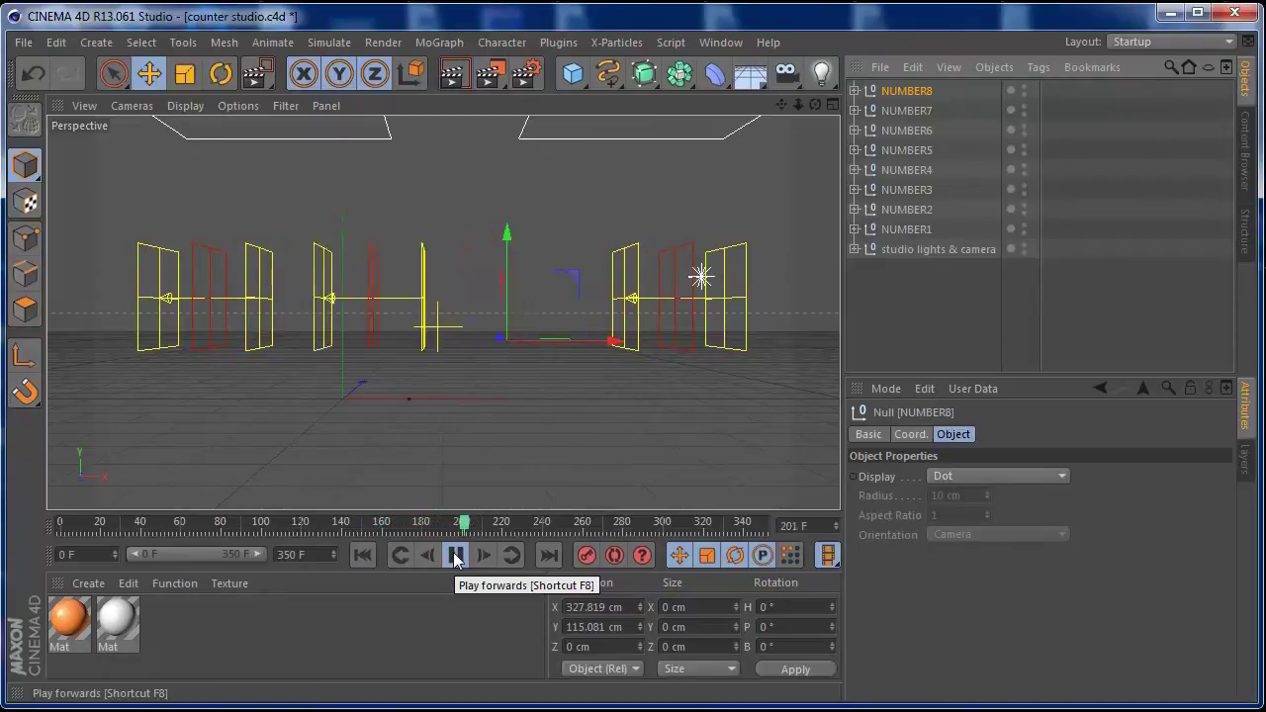
click(456, 555)
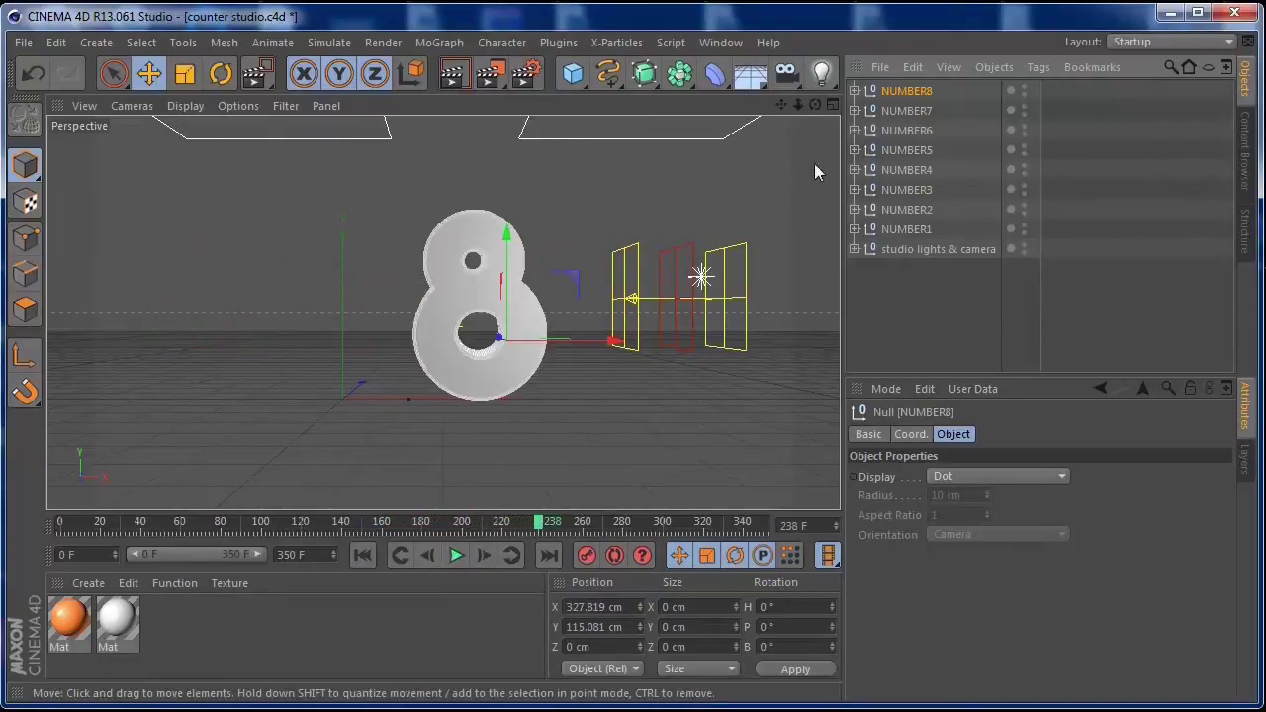
key(Delete)
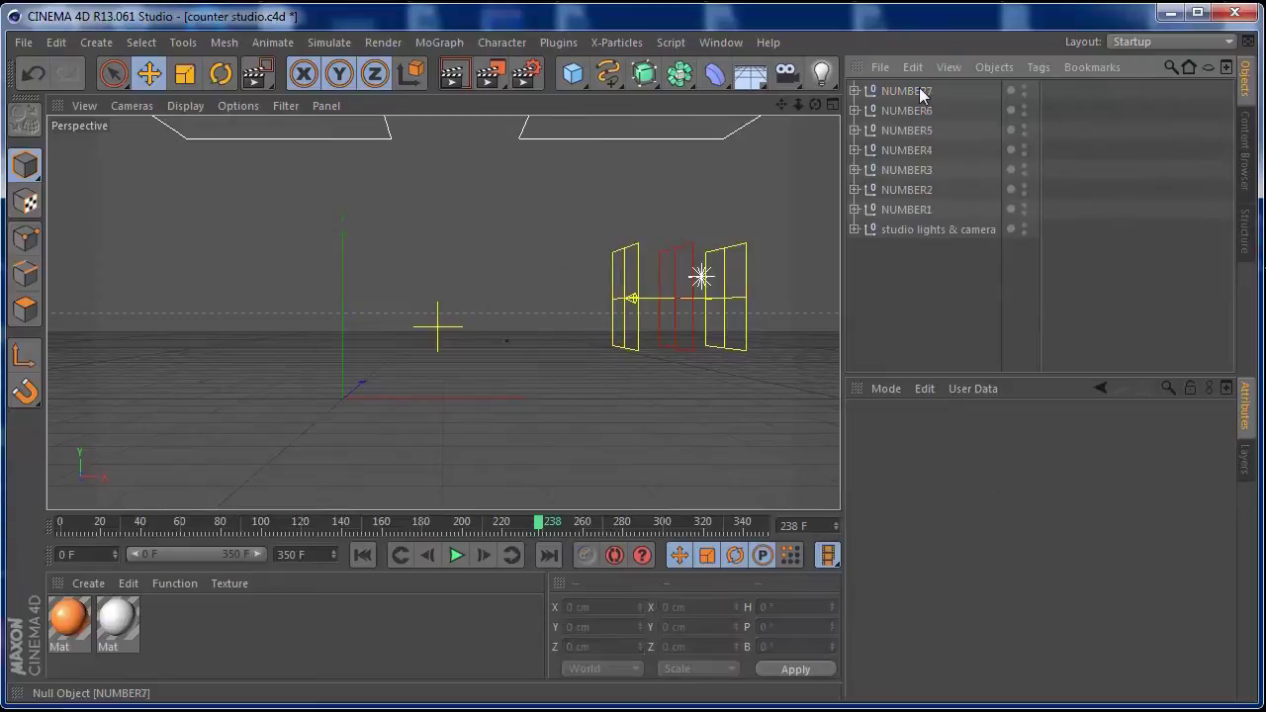
Step: Examine NUMBER7's Shader and Display tag keyframes around frame 210 and go to frame 240
click(913, 91)
click(856, 90)
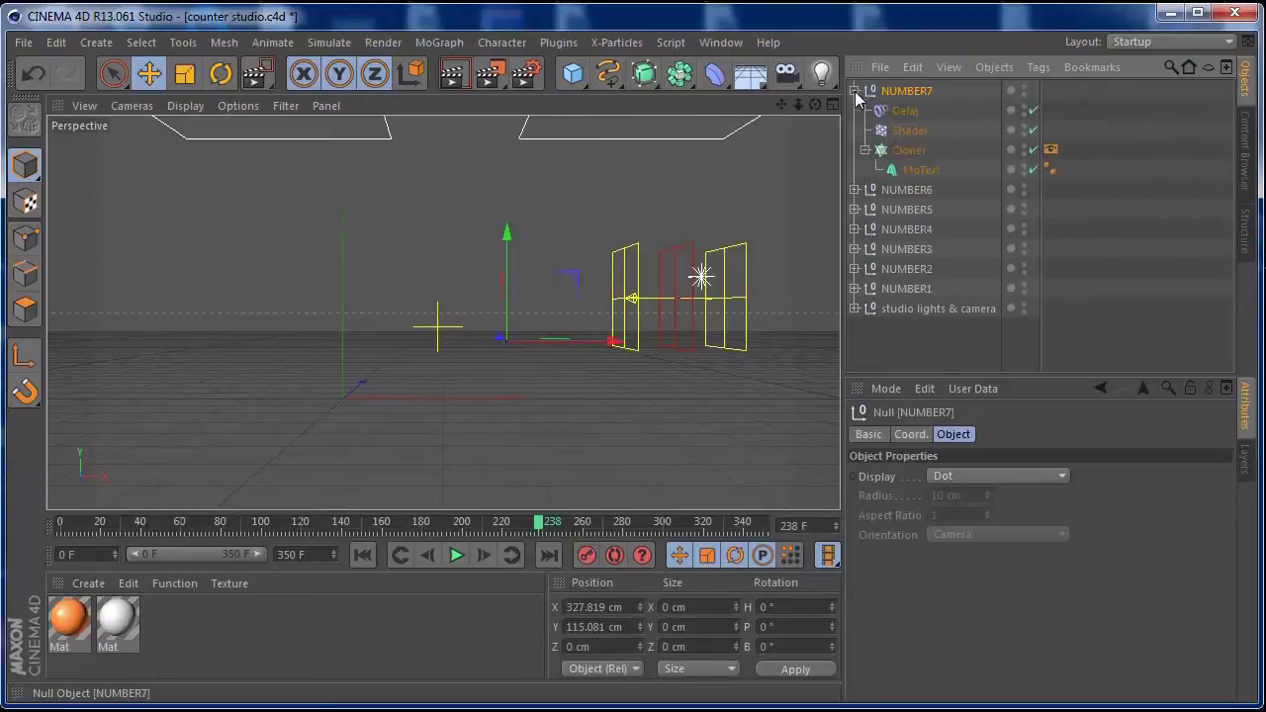
click(922, 131)
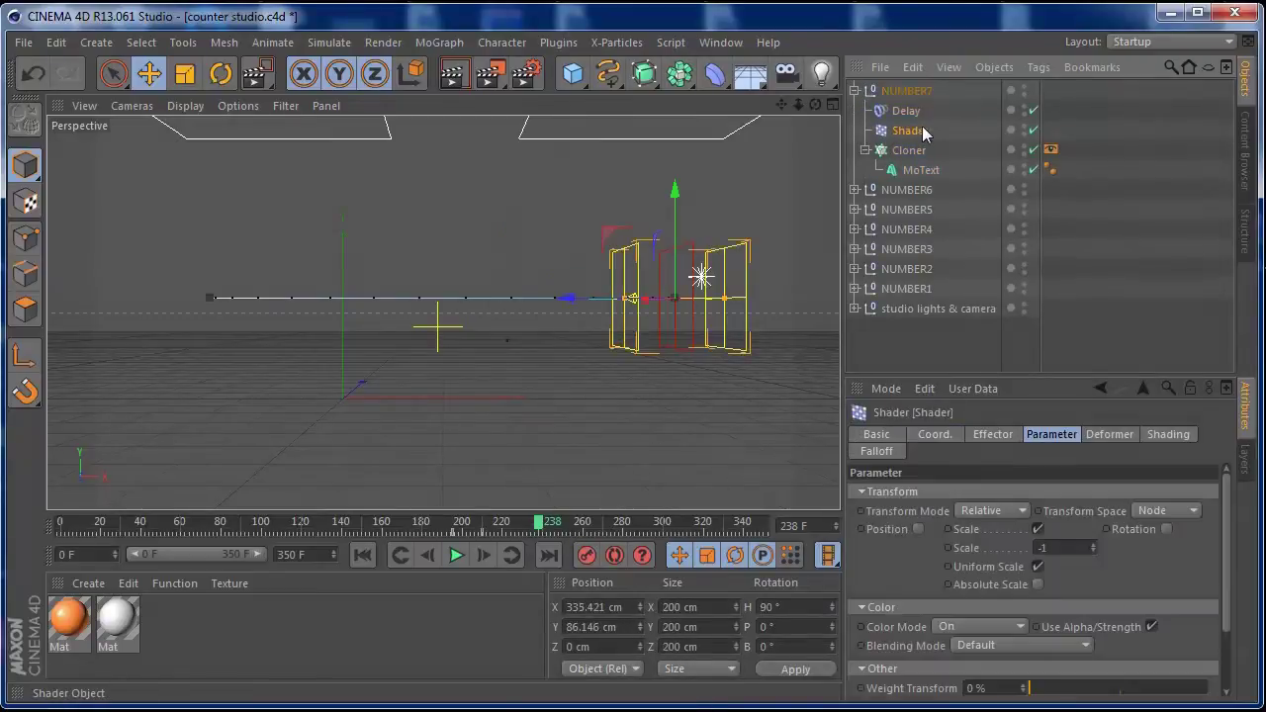
click(1050, 150)
drag(542, 527, 482, 527)
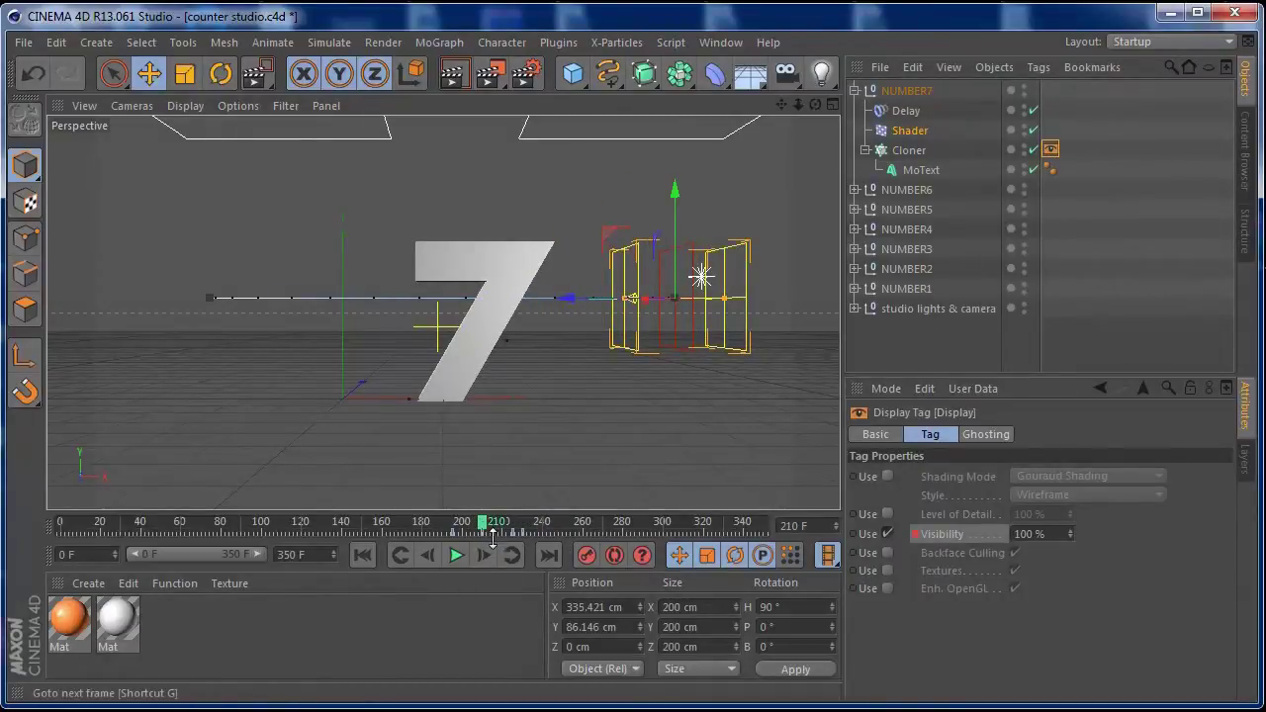
drag(486, 524, 542, 527)
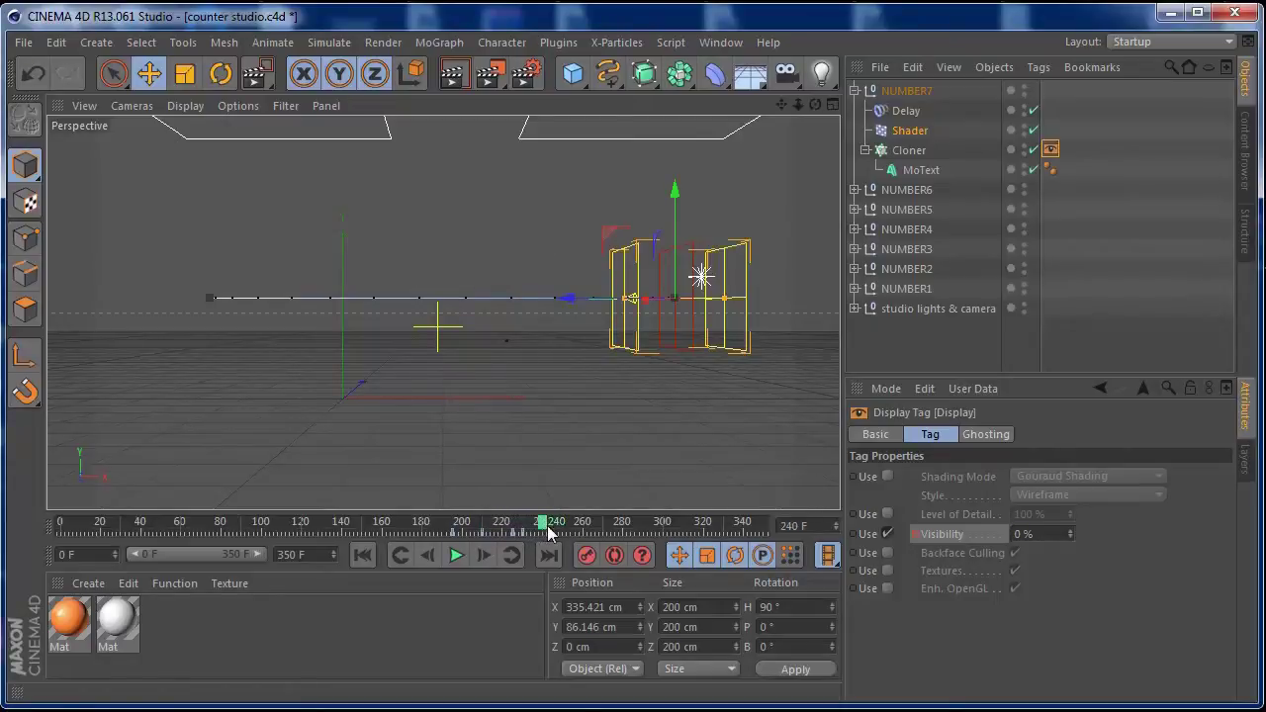
Step: Duplicate the NUMBER7 group and rename the copy NUMBER8
click(893, 92)
click(855, 91)
key(ctrl+c)
key(ctrl+v)
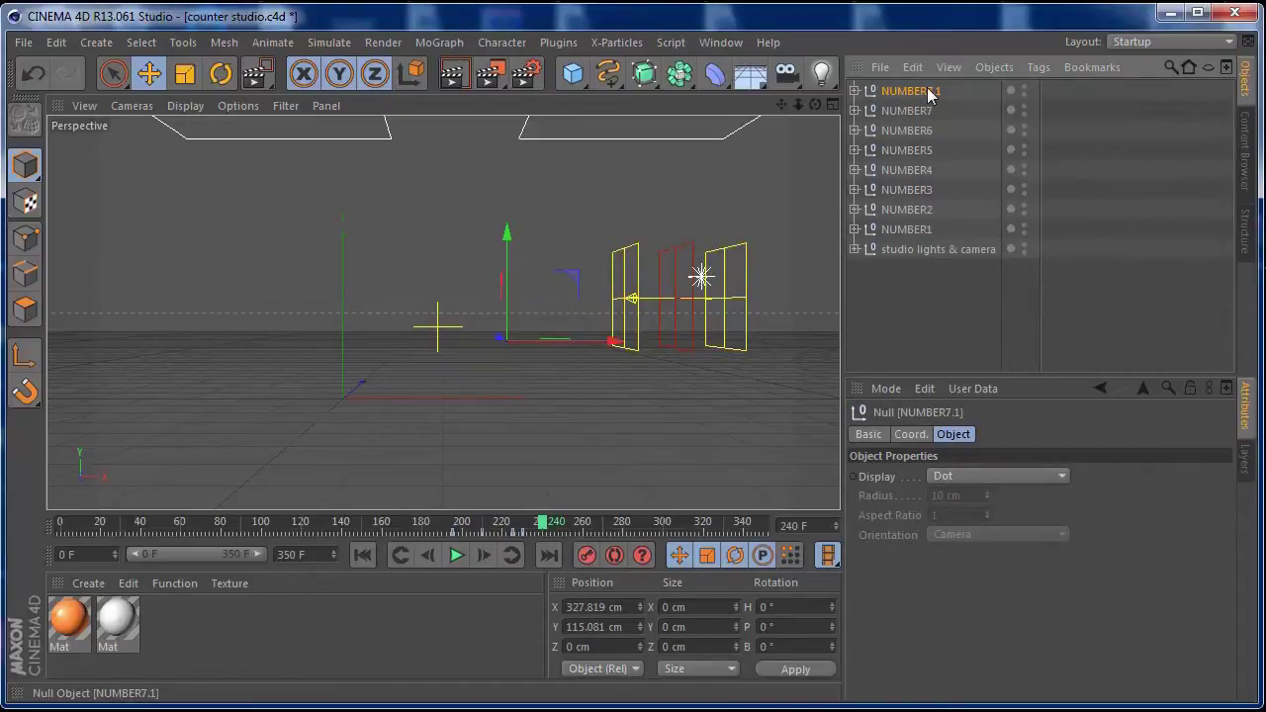
double_click(945, 91)
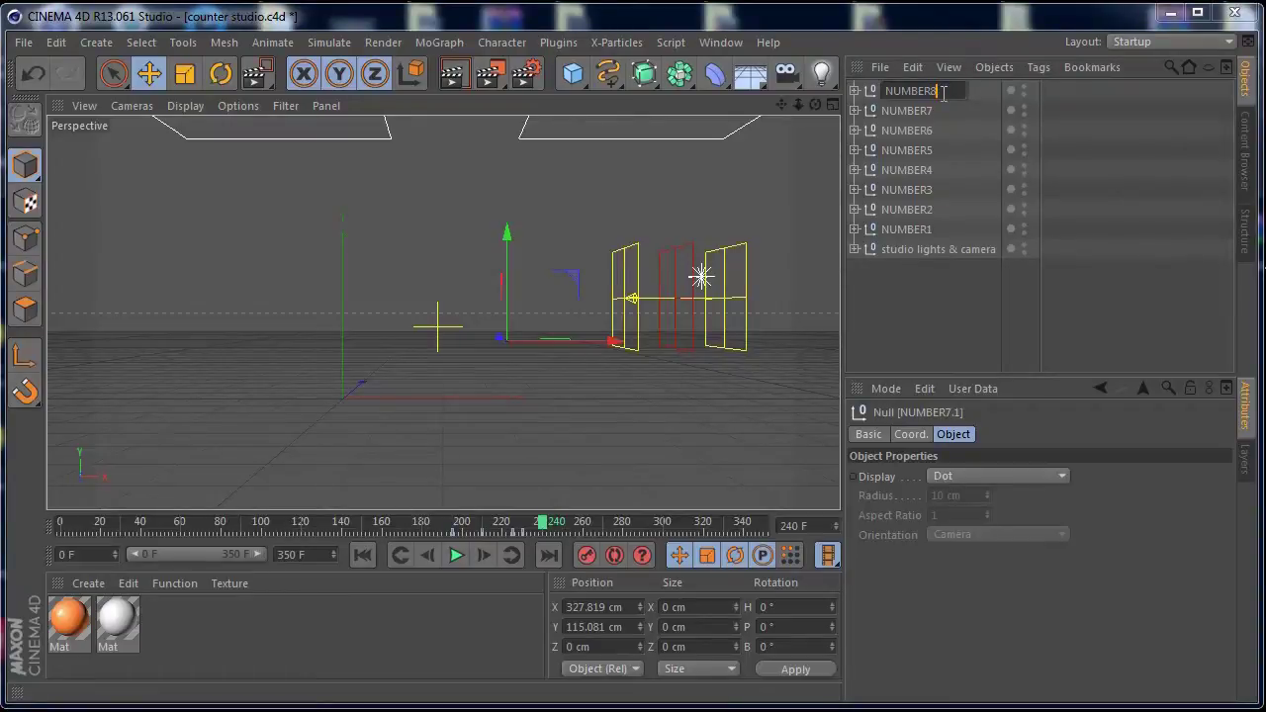
text(8)
key(Return)
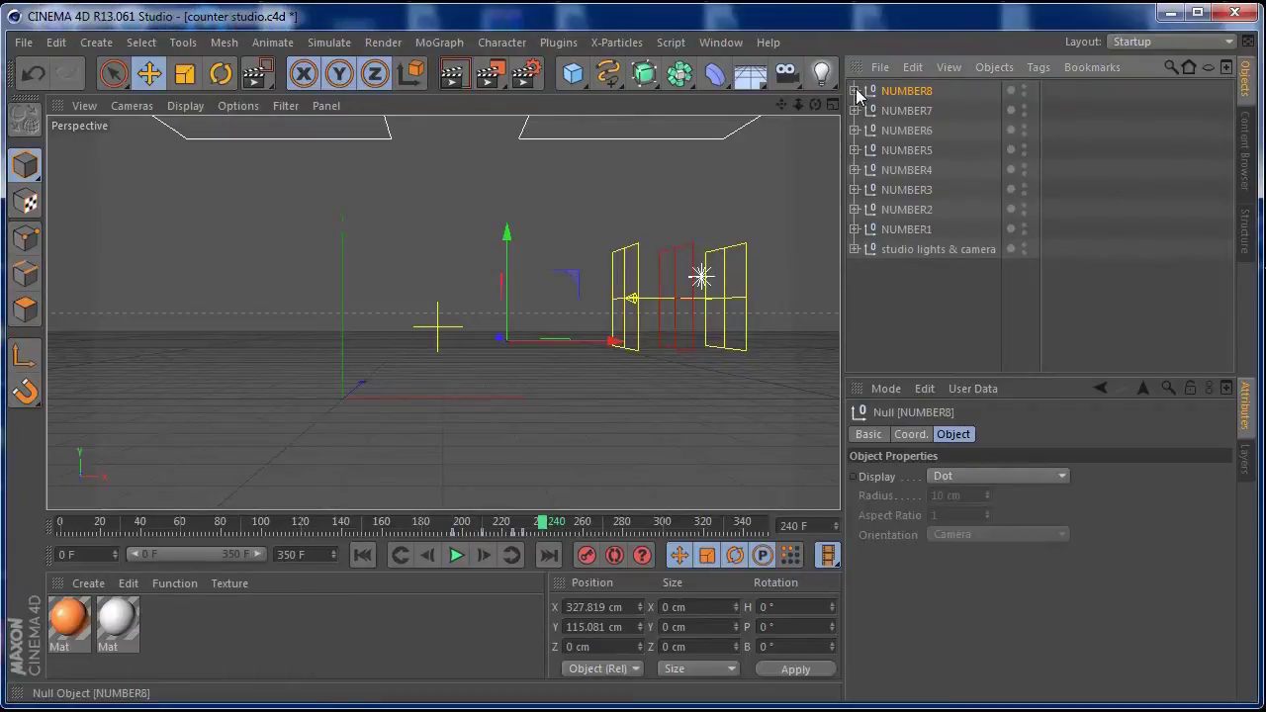
Step: Change NUMBER8's MoText to 8 and shift its Shader and Display tag keyframes later, so they start at about frame 226
click(854, 90)
click(911, 173)
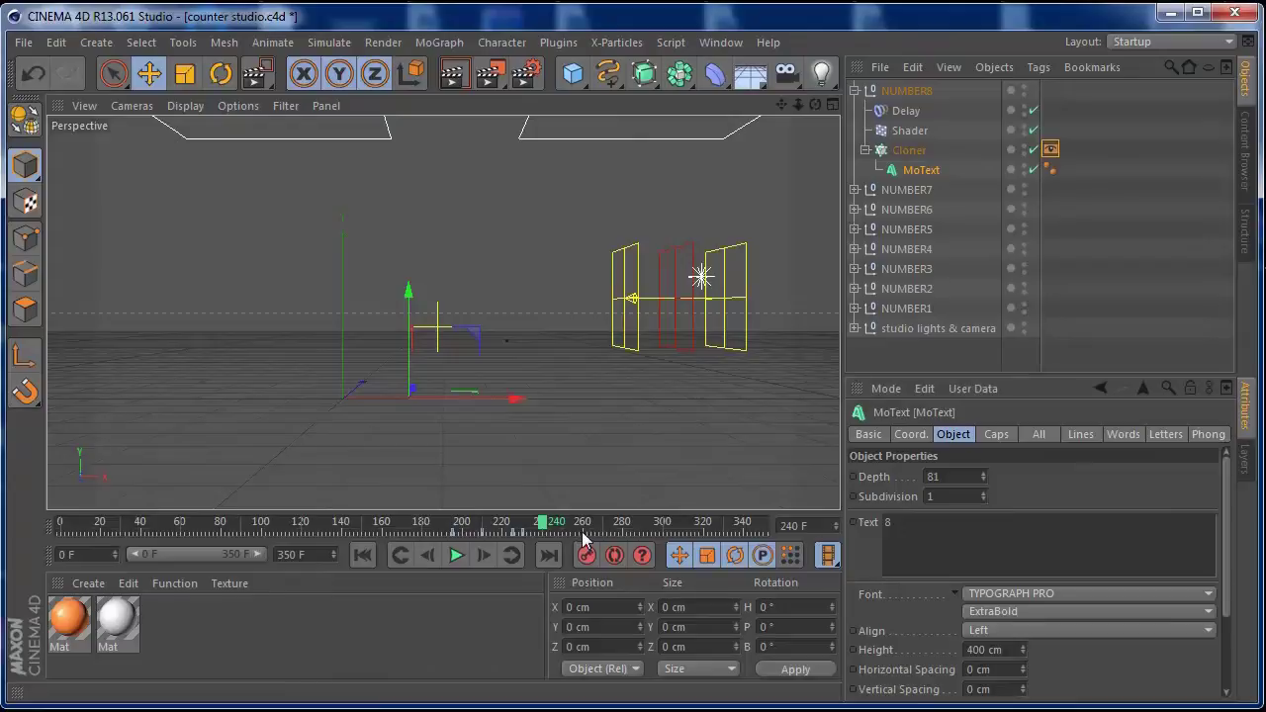
click(909, 132)
click(1051, 149)
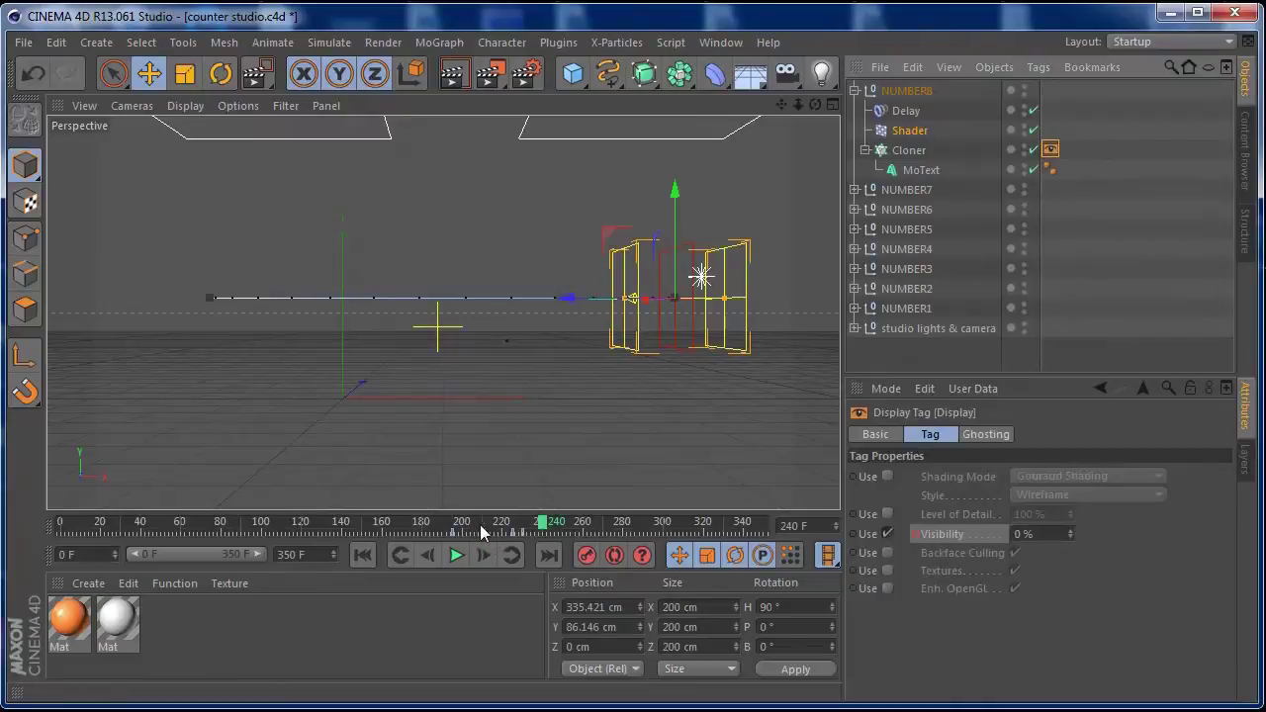
drag(442, 534, 542, 527)
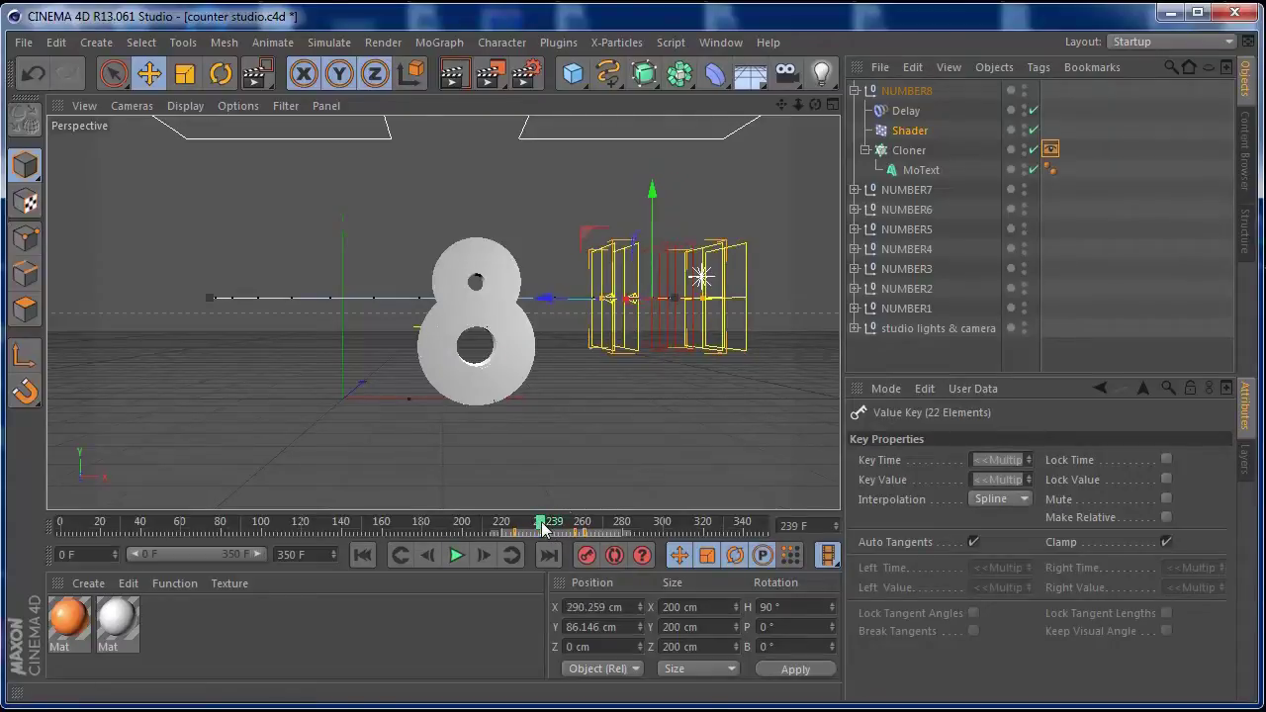
Step: Duplicate the rebuilt NUMBER8 group and rename the copy NUMBER9
click(855, 90)
click(900, 91)
key(ctrl+c)
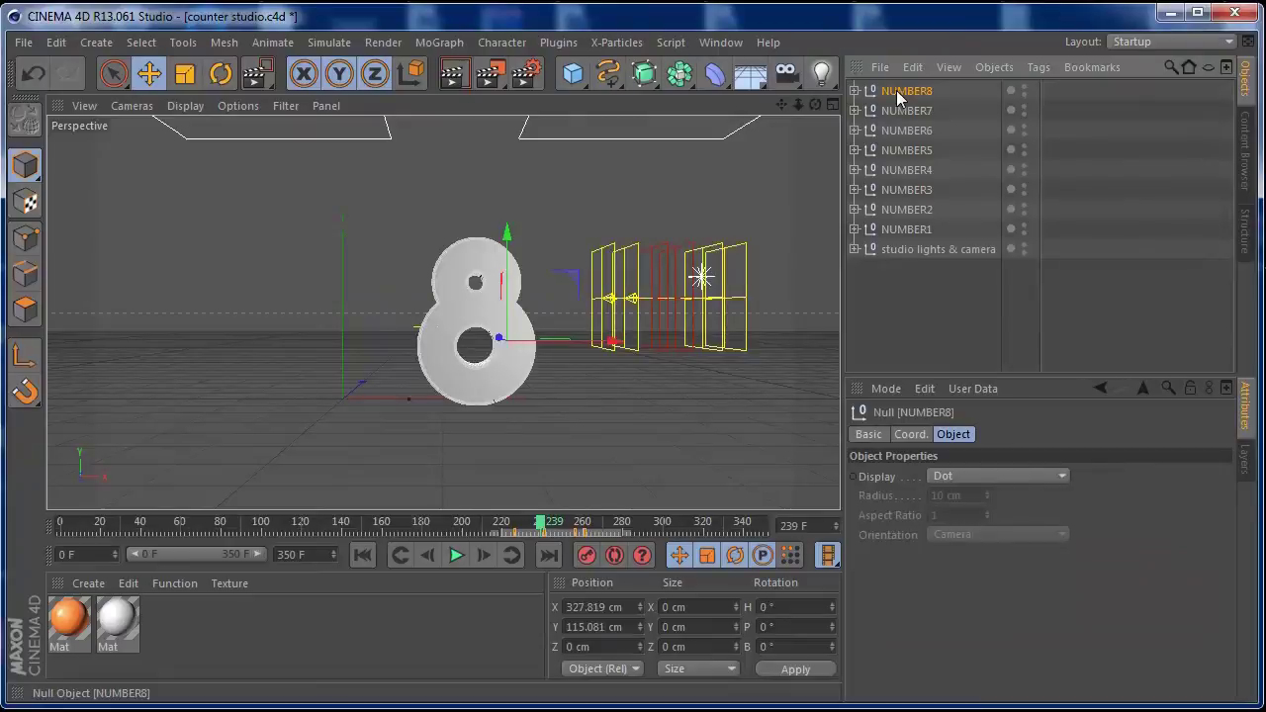
key(ctrl+v)
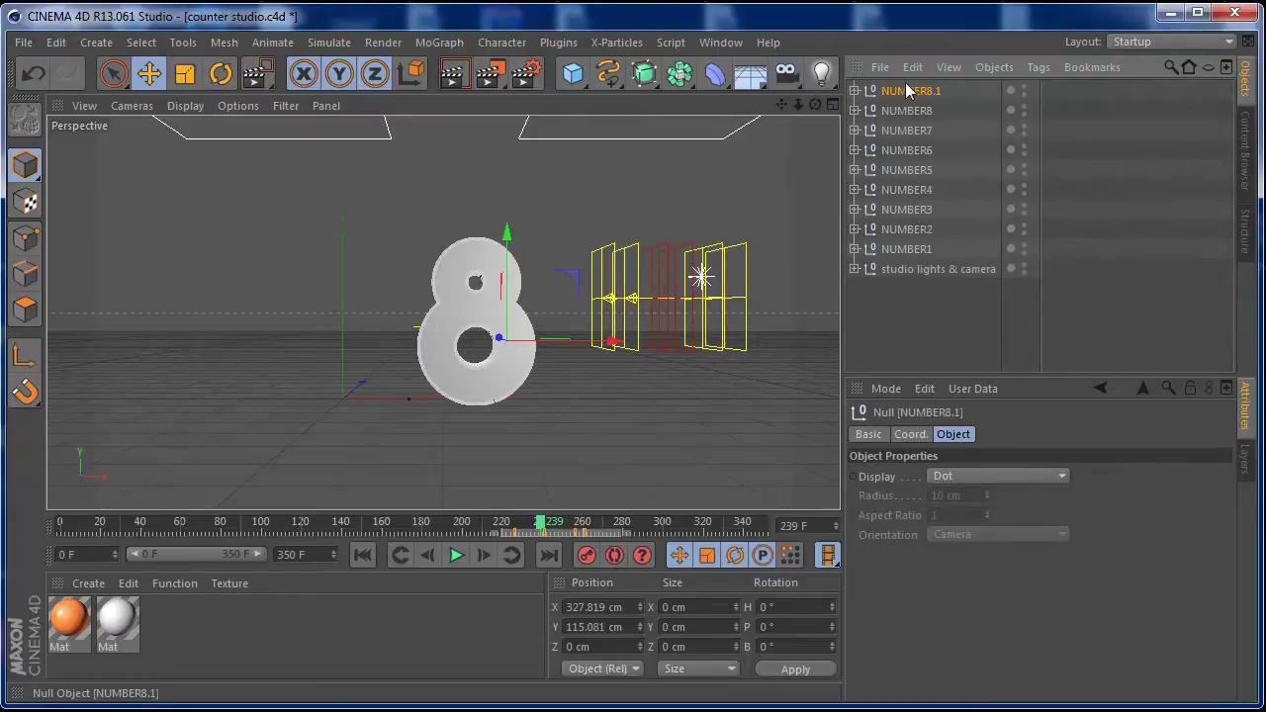
double_click(907, 90)
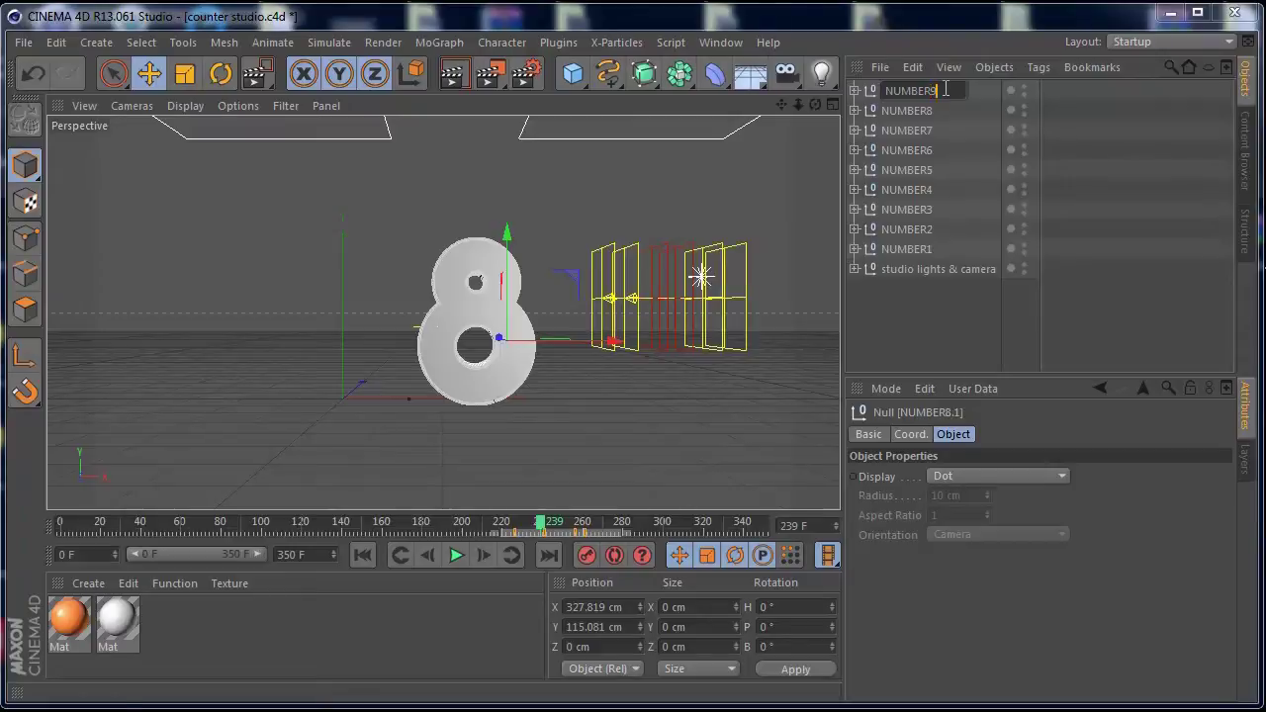
key(Return)
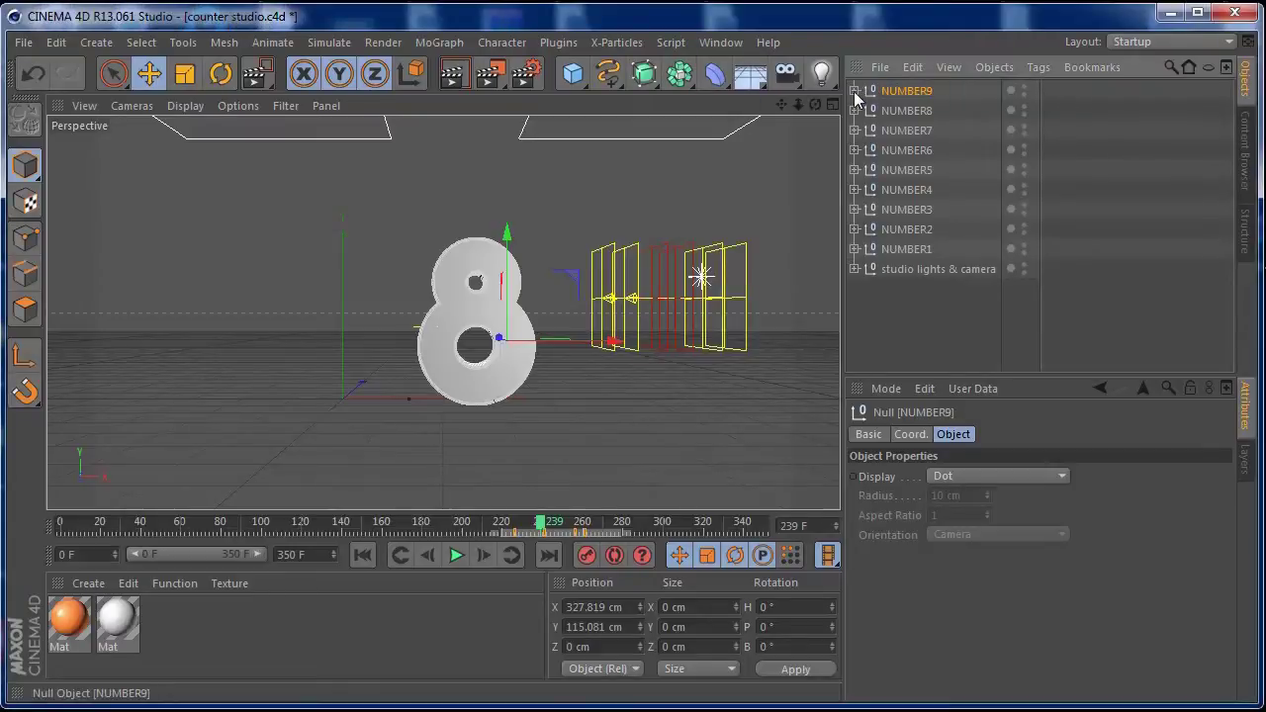
Step: Change the text of the MoText object inside the NUMBER9 group to 9
click(855, 90)
click(904, 133)
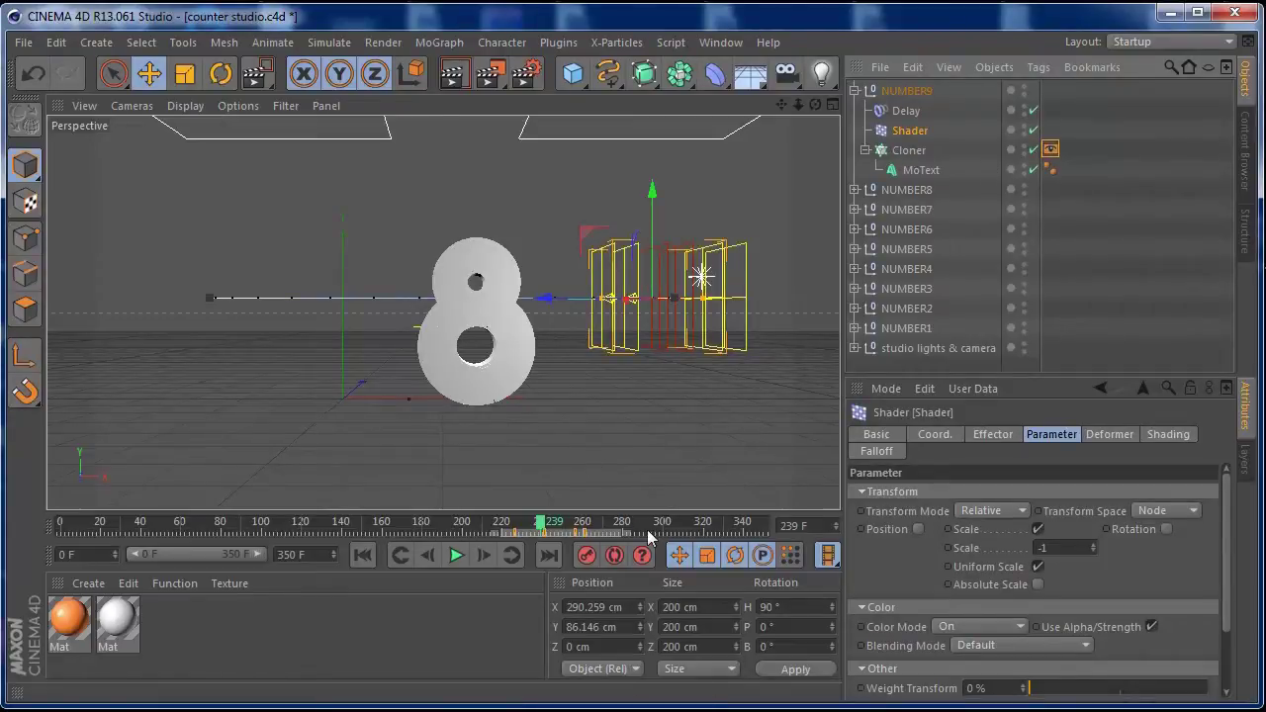
click(923, 172)
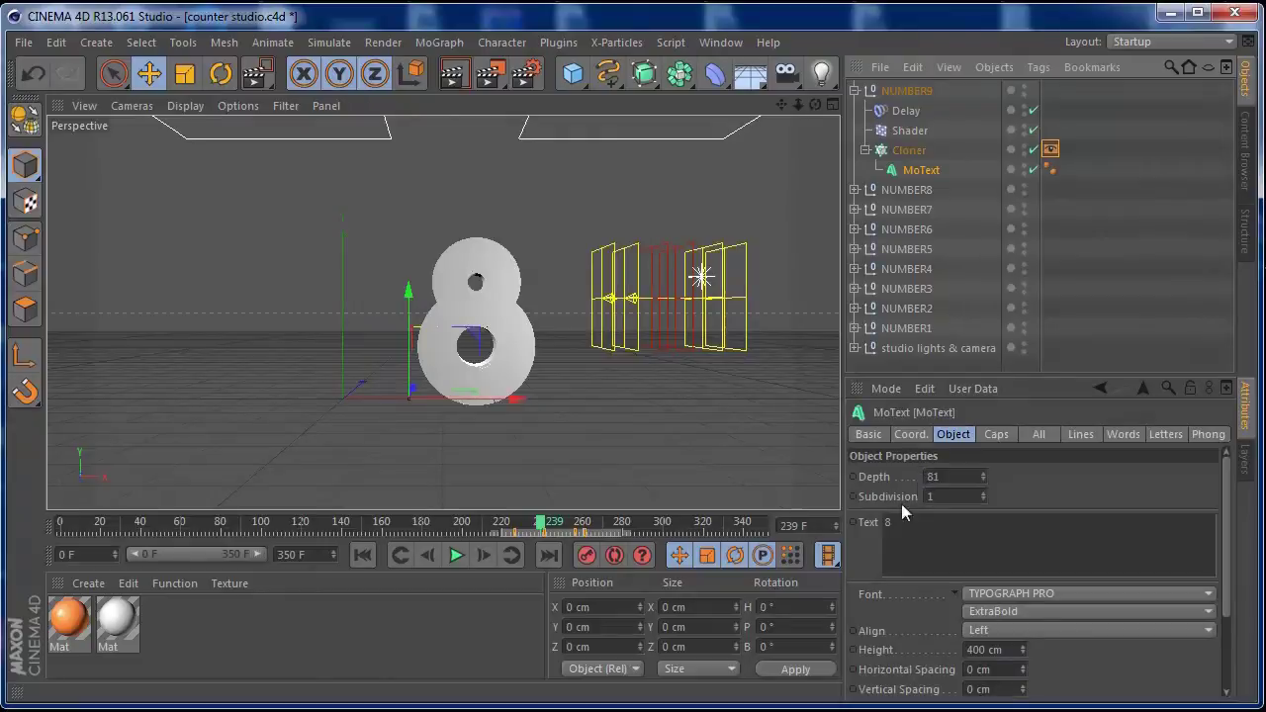
drag(905, 521, 871, 524)
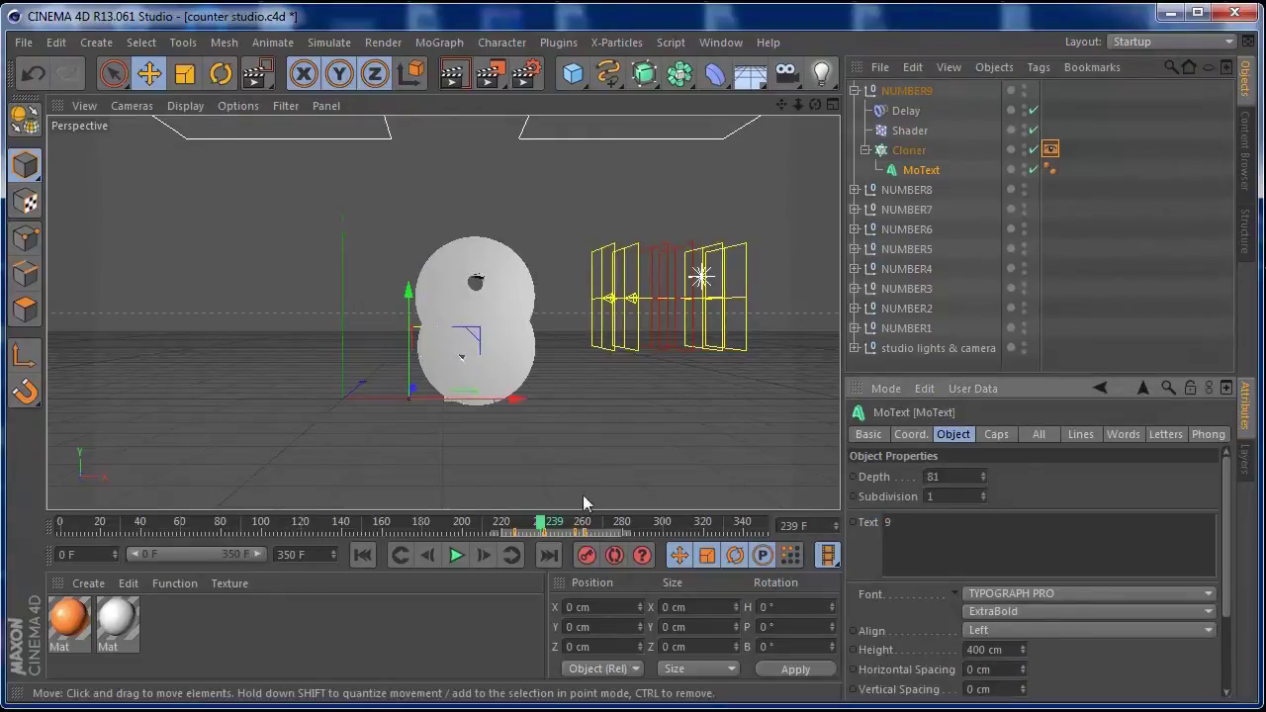
Step: Examine the Shader and Display tag keyframes of NUMBER9 and the Shader keyframes of NUMBER8, and go to frame 270
click(902, 130)
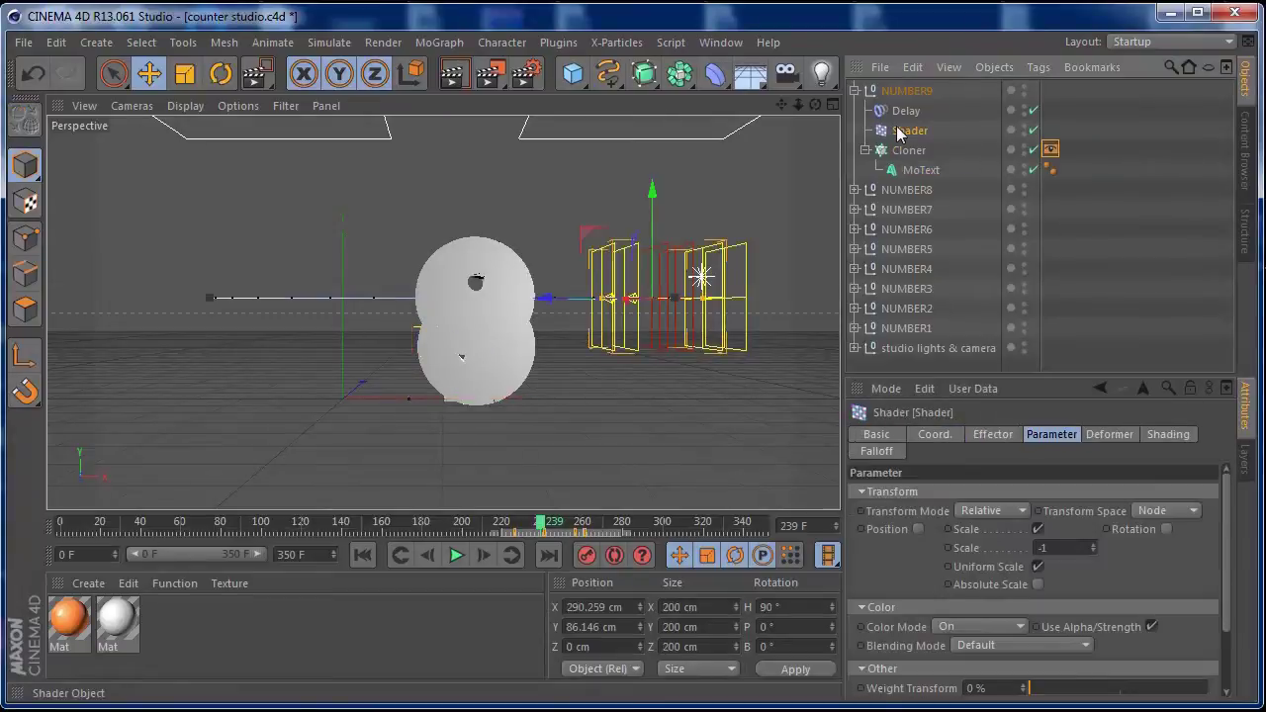
click(648, 531)
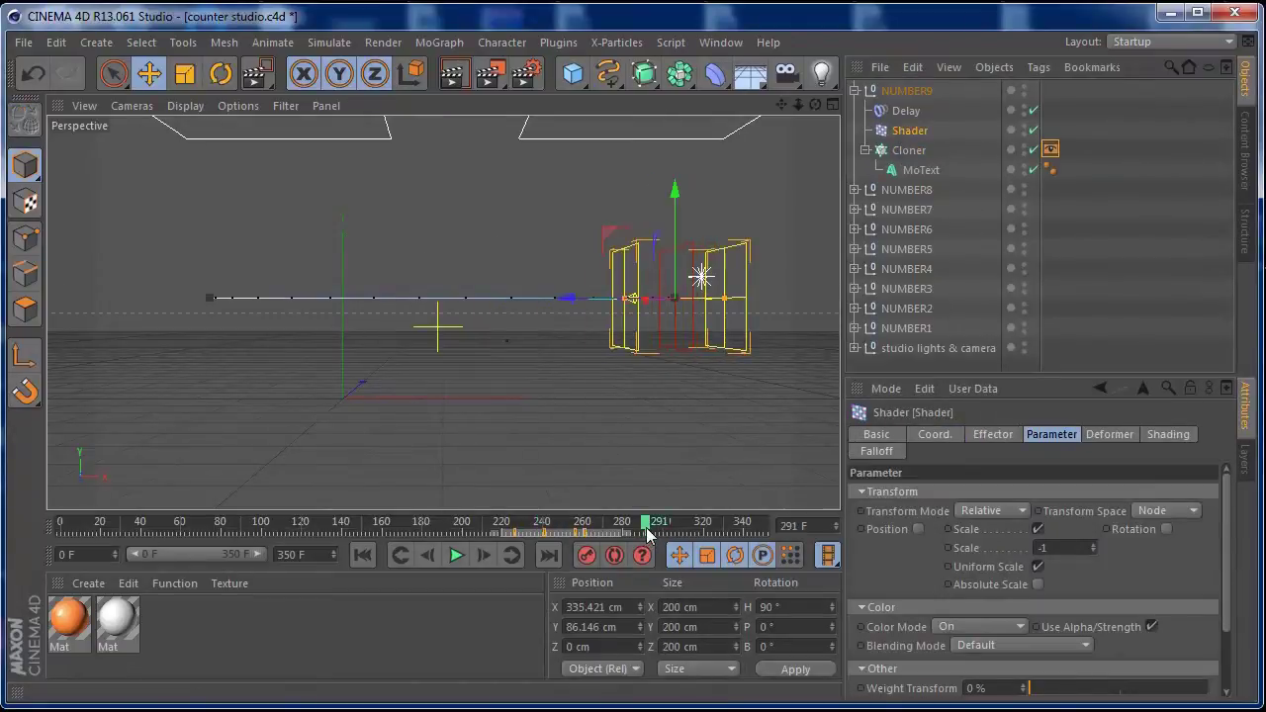
click(904, 111)
click(910, 131)
click(1051, 149)
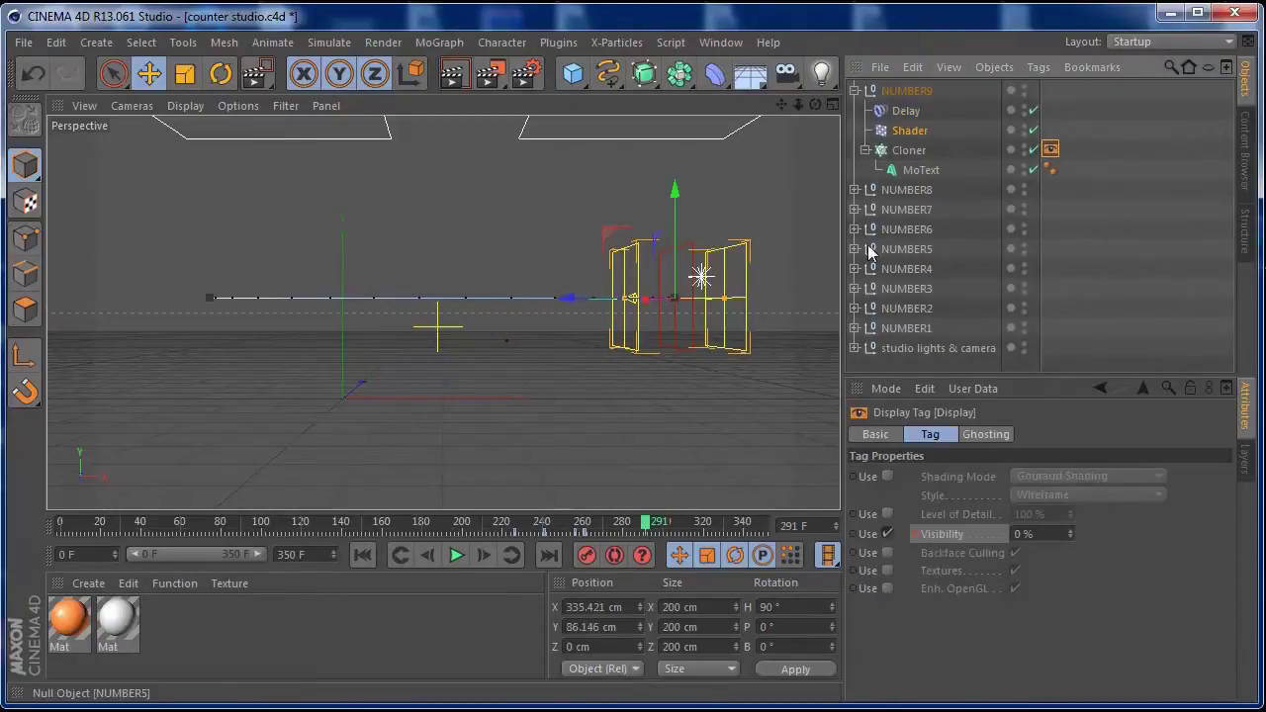
click(906, 189)
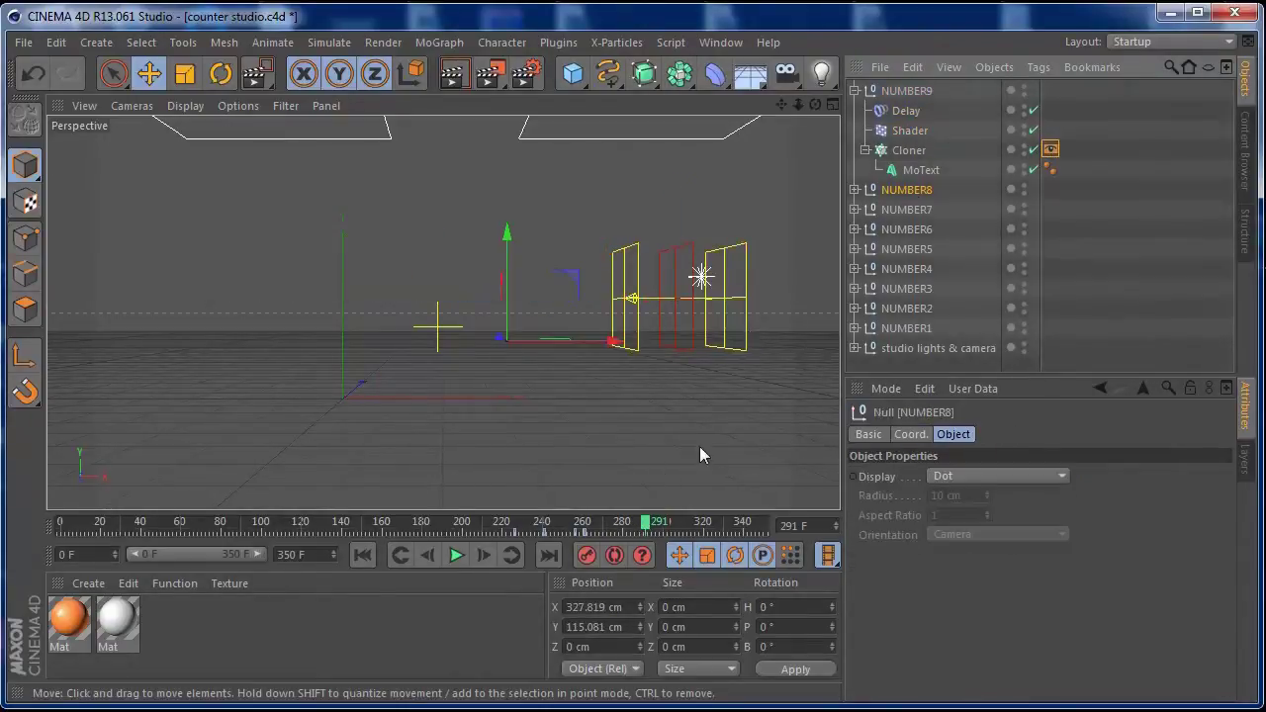
click(854, 189)
click(906, 229)
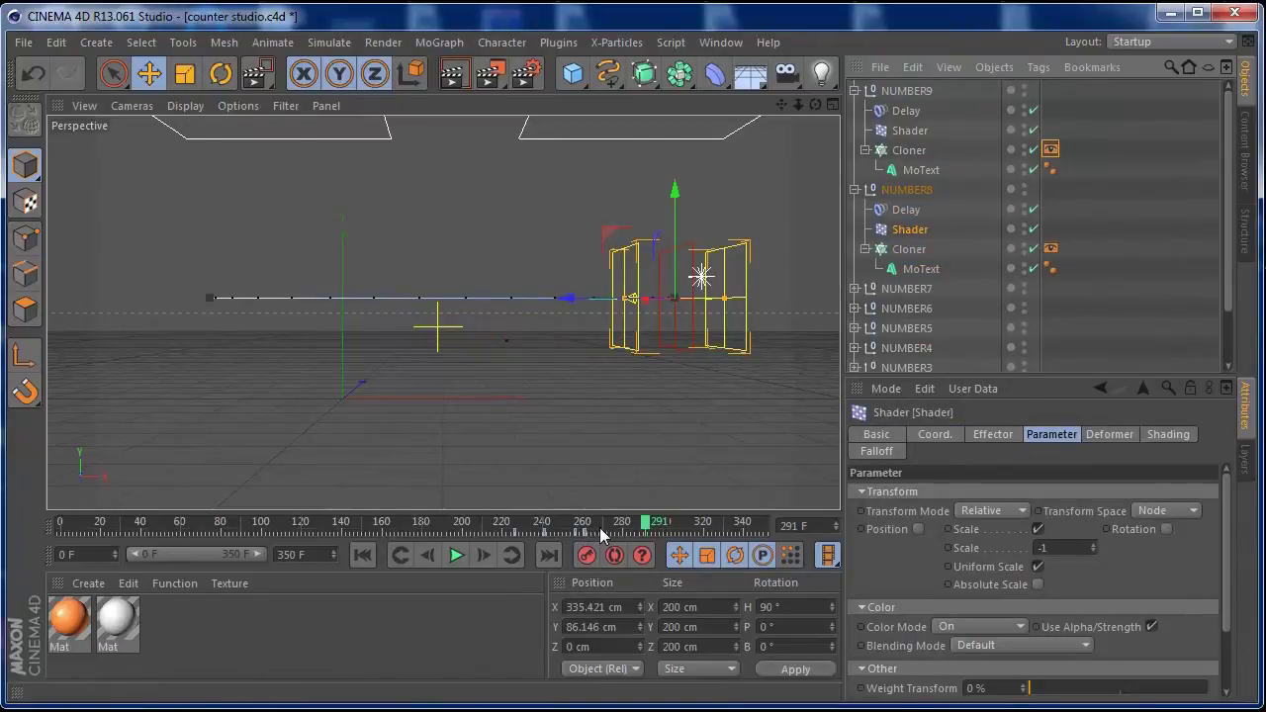
drag(648, 531, 602, 532)
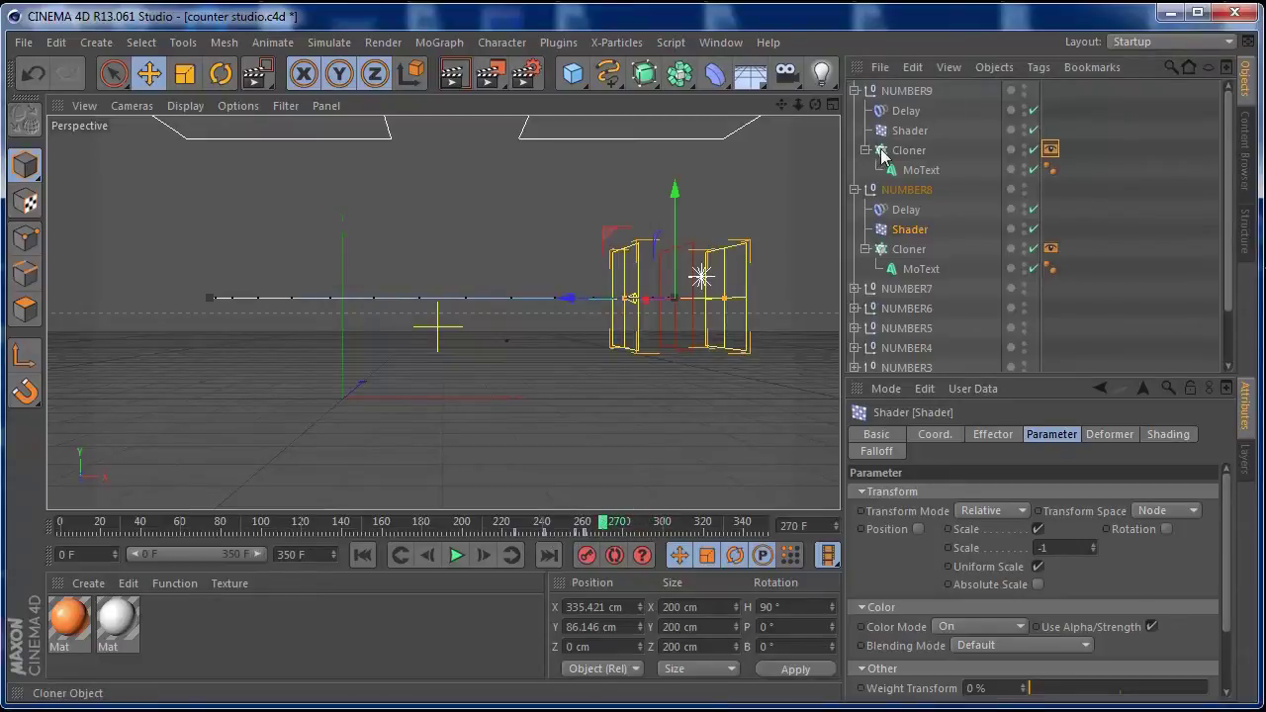
Step: Shift NUMBER9's Shader and Display tag keyframes later, so they start at about frame 255
click(911, 131)
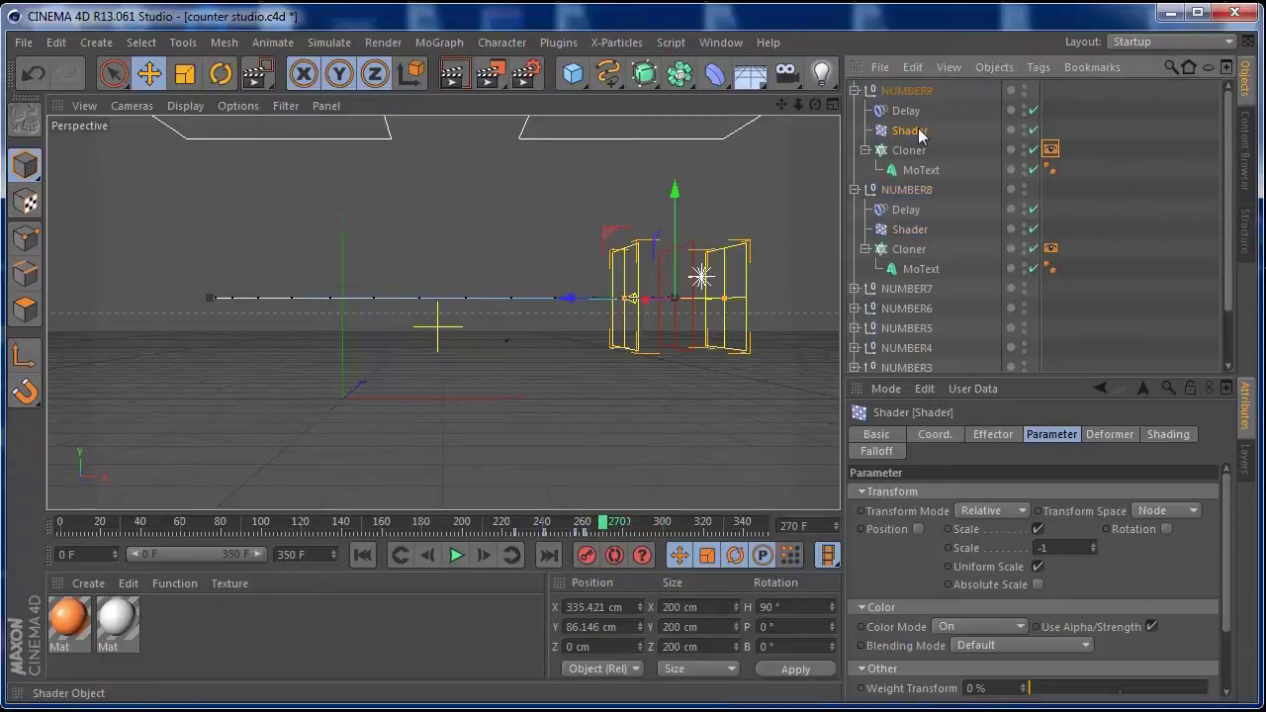
click(1050, 149)
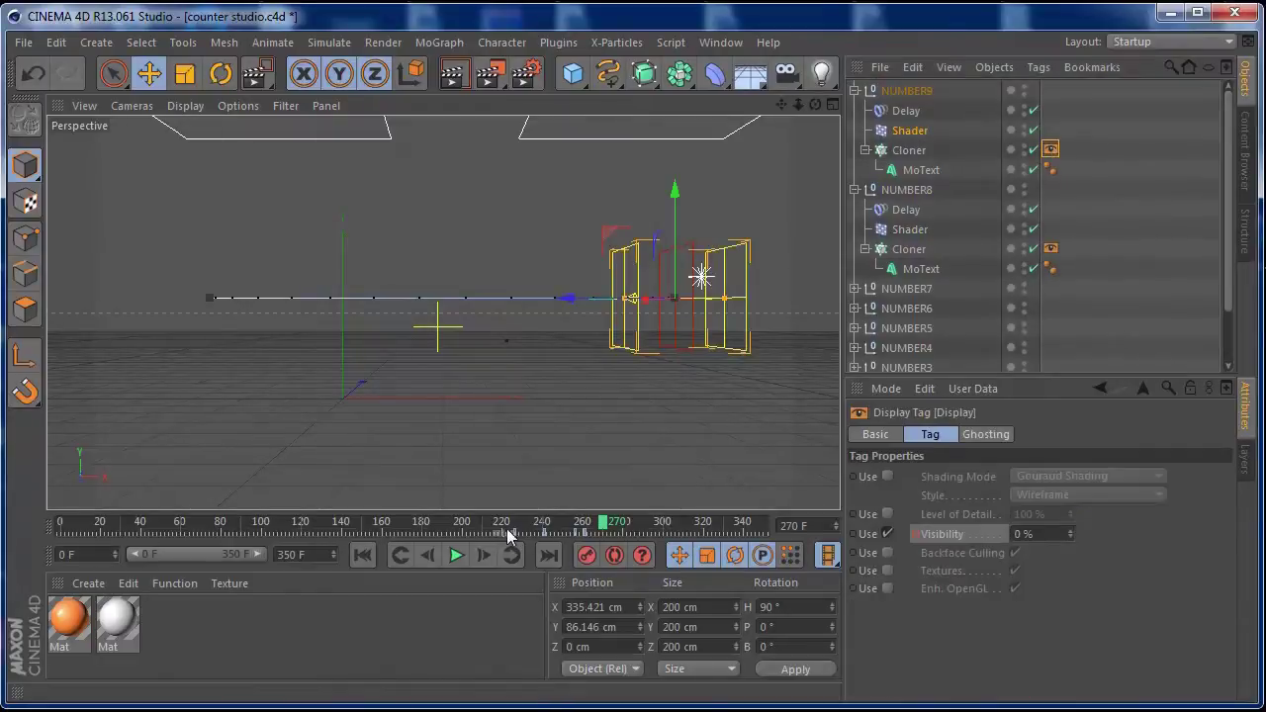
drag(502, 532, 631, 532)
drag(547, 538, 605, 535)
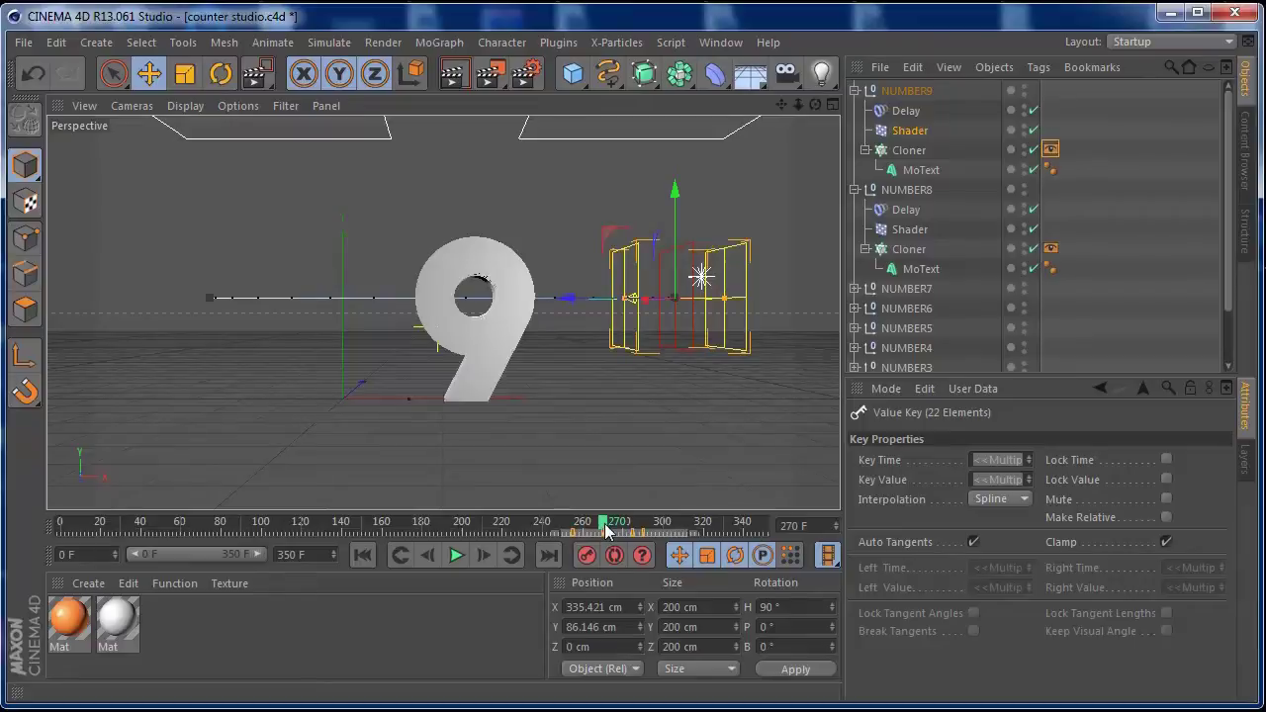
Step: Duplicate the NUMBER9 group and rename the copy NUMBER10
click(854, 90)
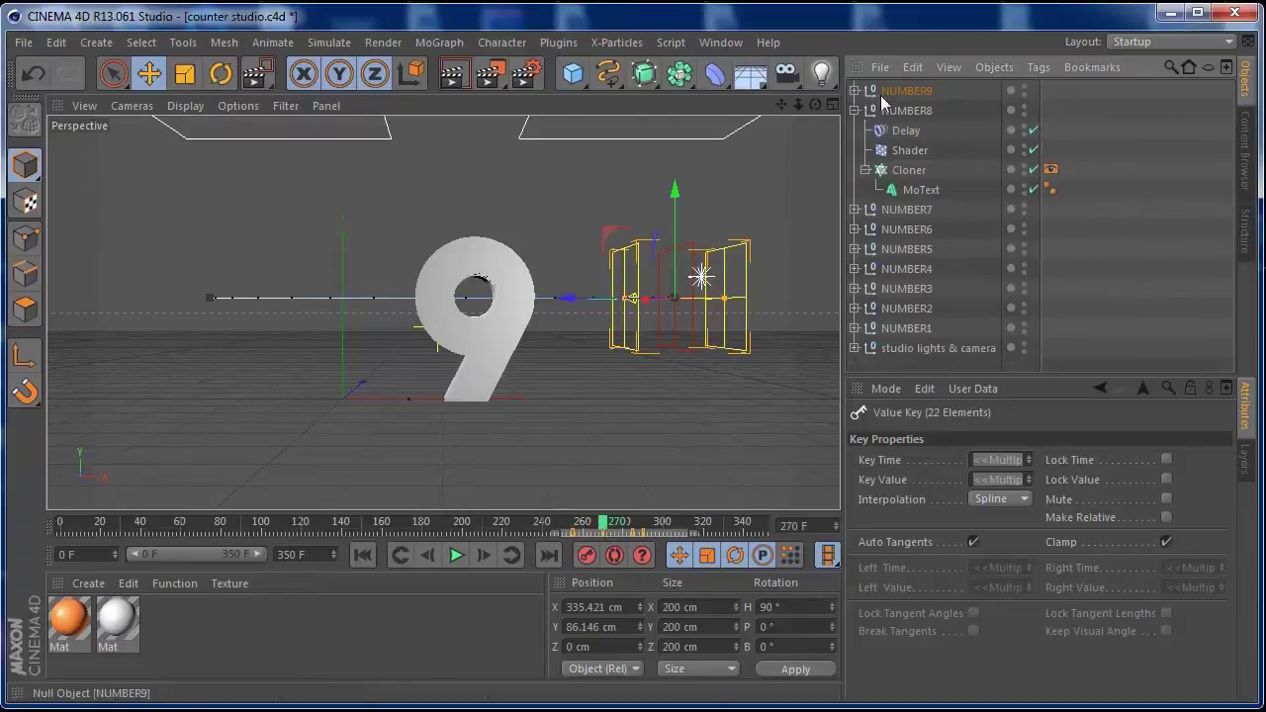
click(901, 92)
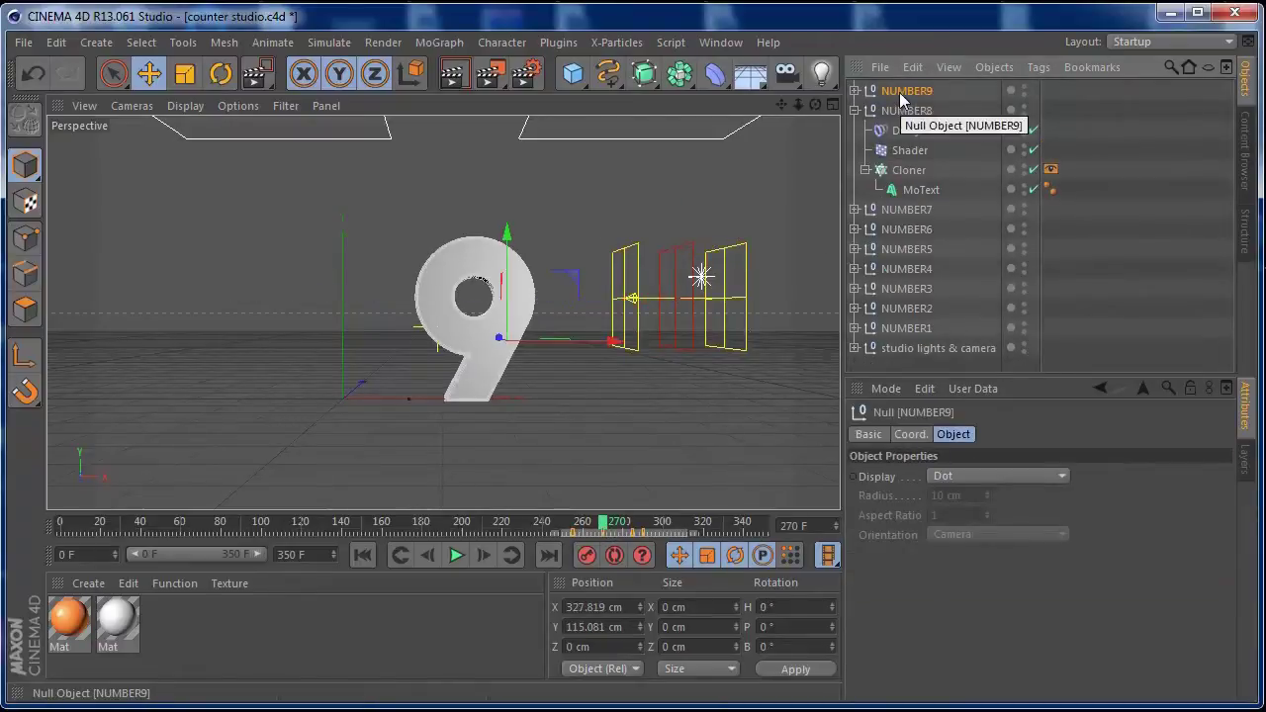
key(ctrl+c)
key(ctrl+v)
double_click(900, 92)
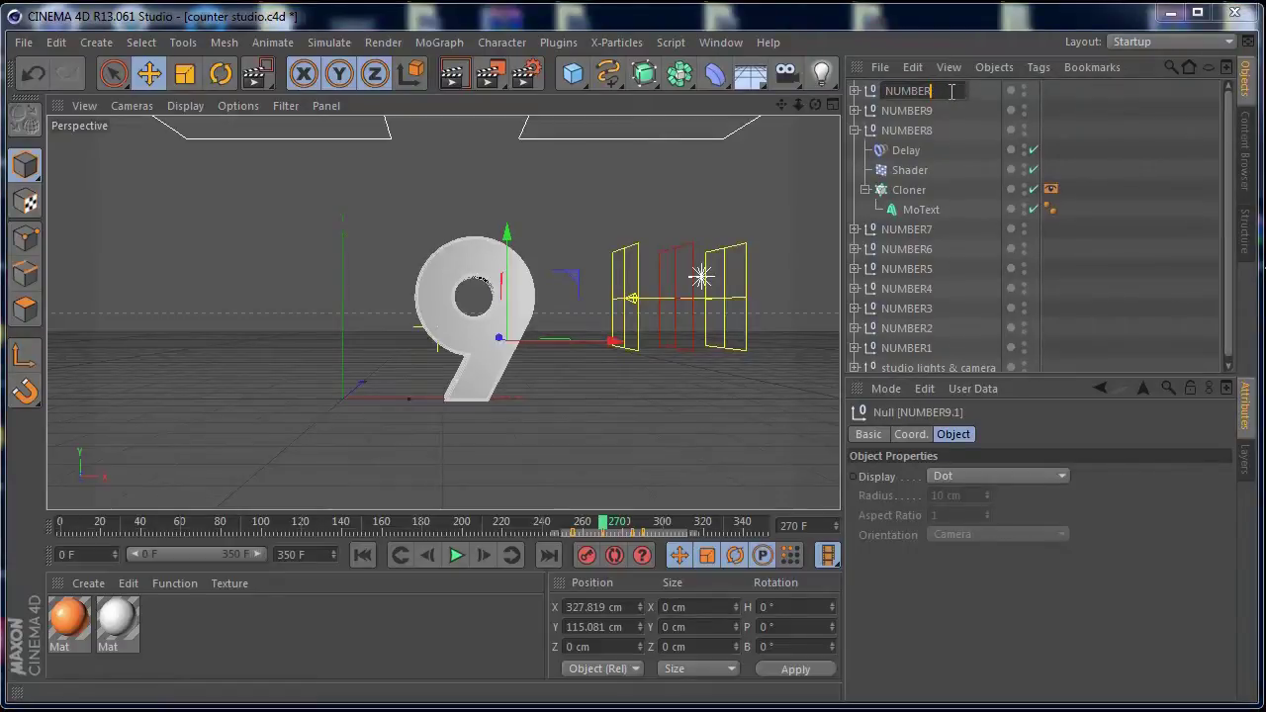
key(Return)
Step: Examine the object and transform settings of the Cloner inside the NUMBER10 group
click(854, 90)
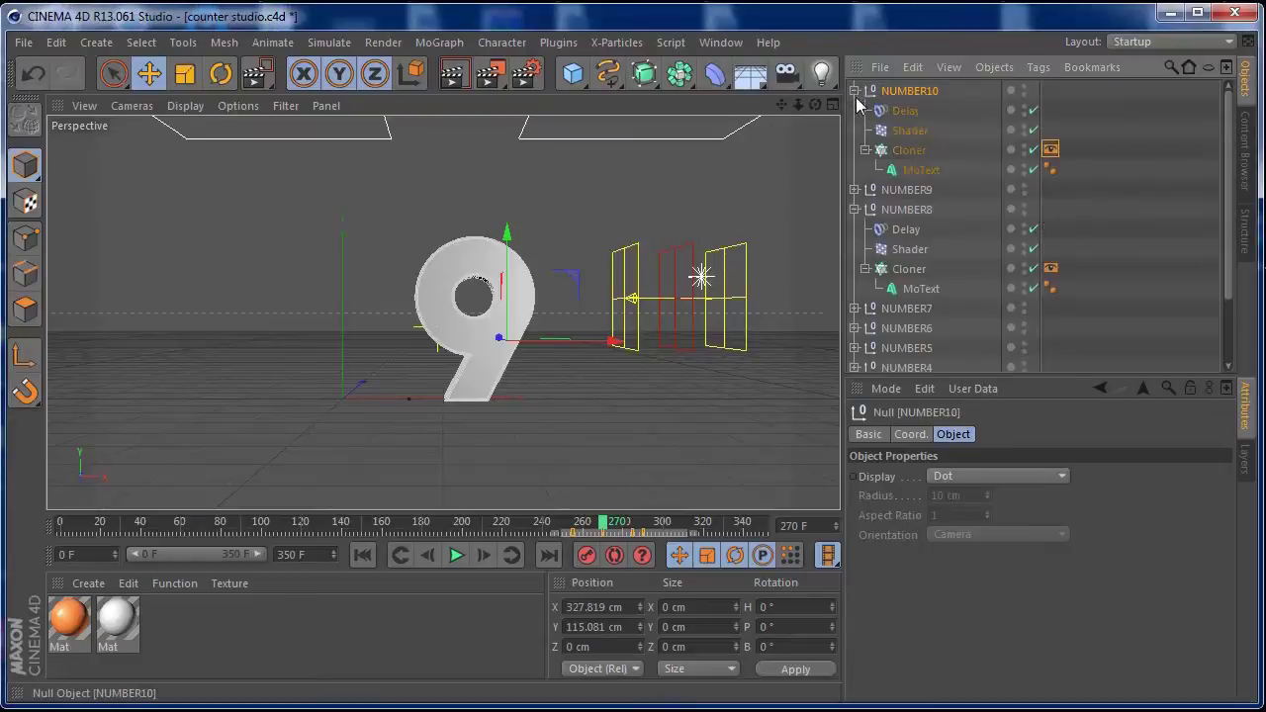
click(902, 134)
click(914, 153)
click(994, 437)
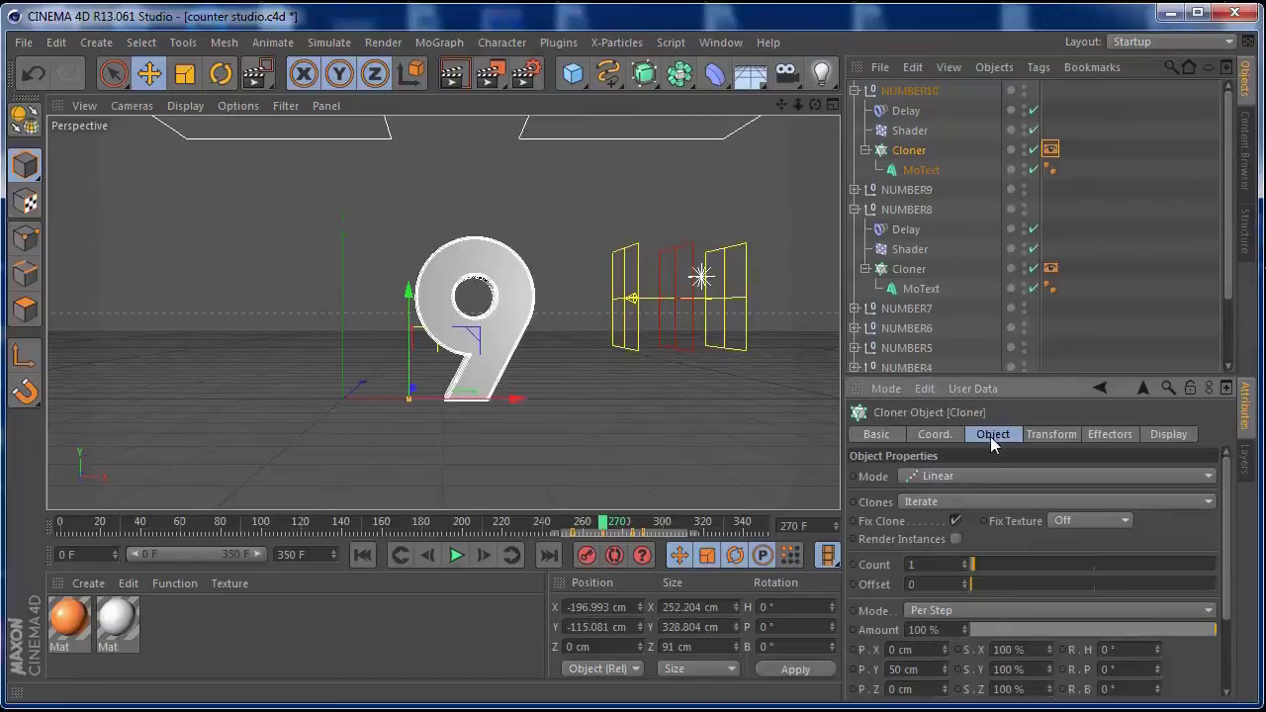
click(945, 435)
click(993, 435)
mouse_move(1227, 506)
mouse_down()
mouse_move(1235, 572)
mouse_move(1237, 502)
mouse_up()
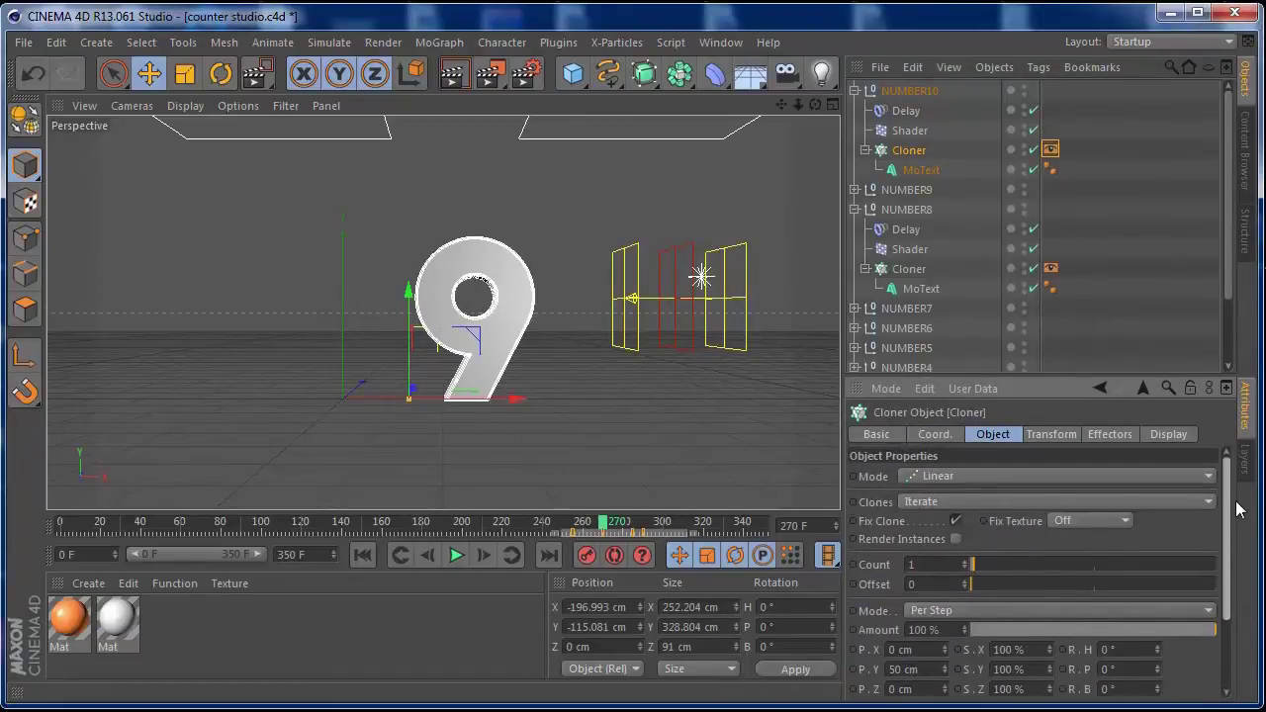
click(1055, 435)
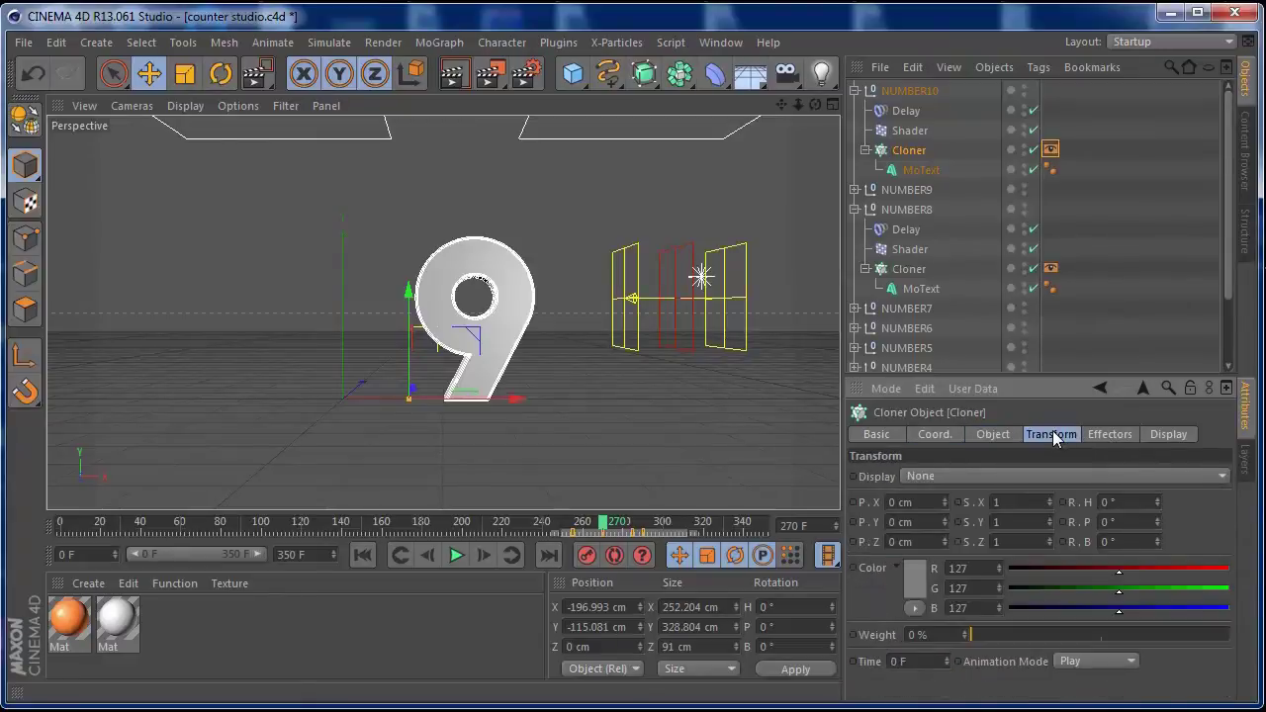
Step: Change the text of NUMBER10's MoText object to 10
click(912, 170)
drag(931, 522, 856, 526)
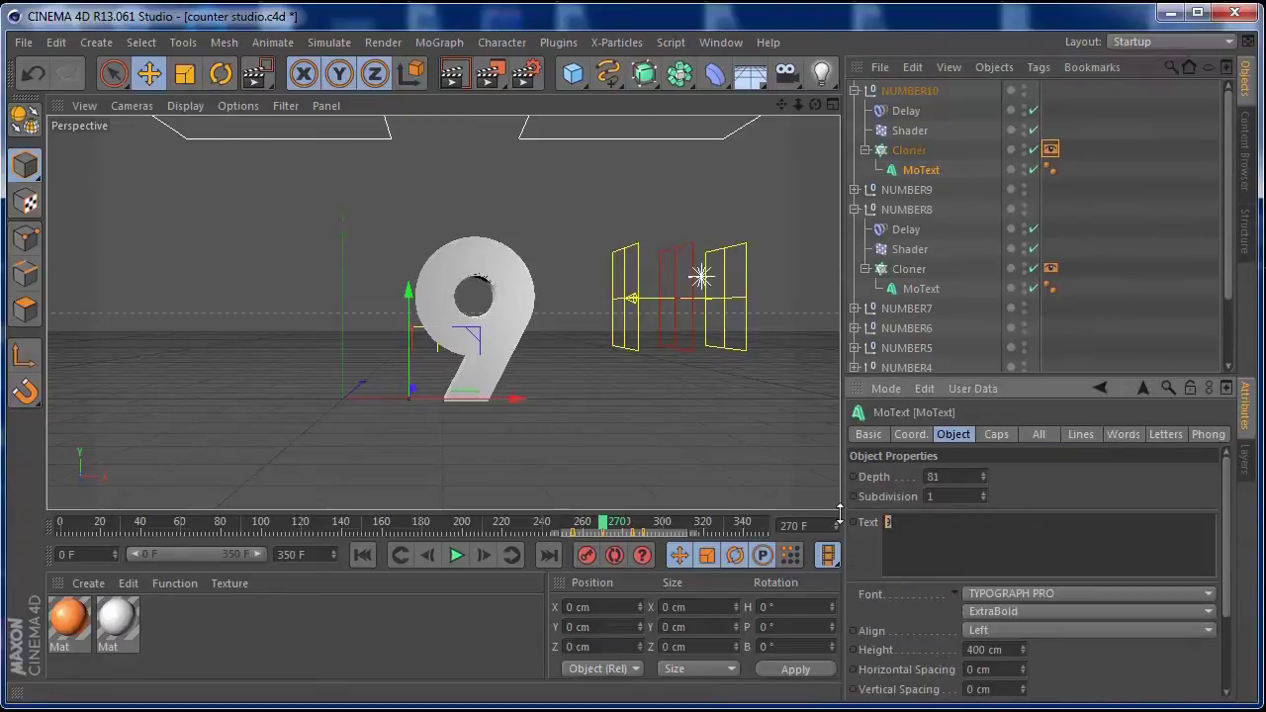
click(1123, 486)
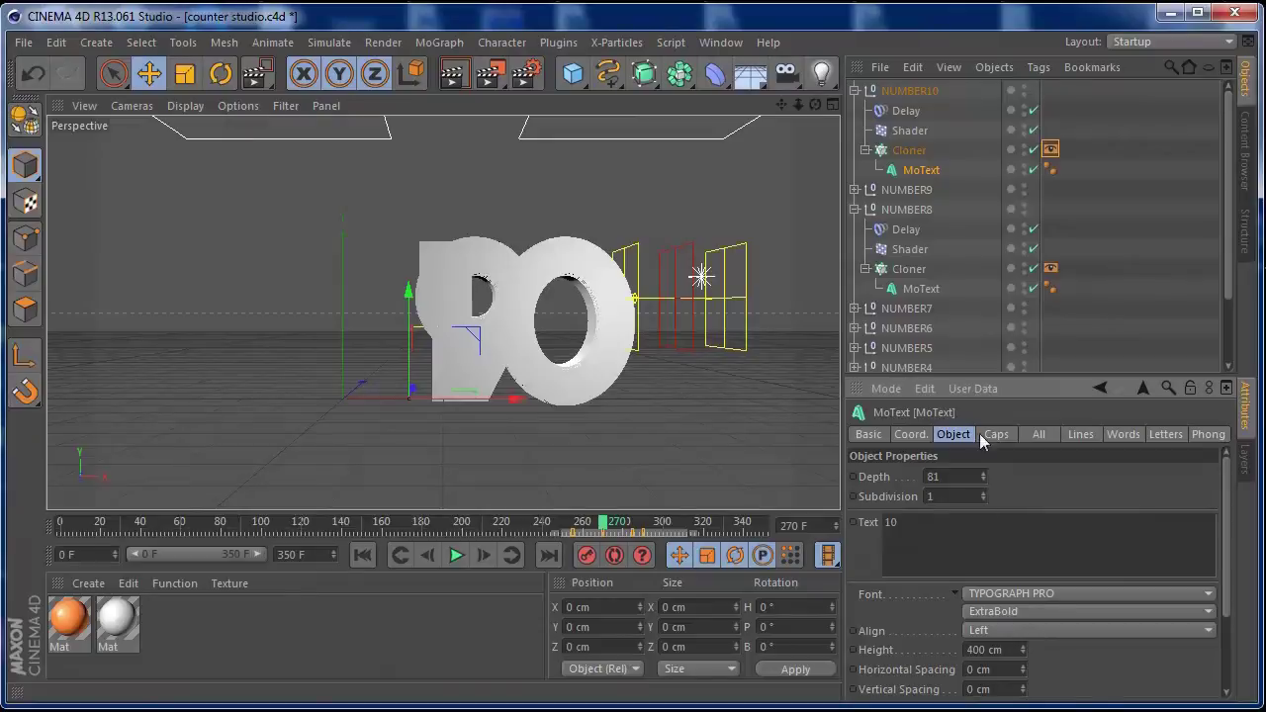
Step: Shift NUMBER10's Shader and Display tag keyframes later, so they start at about frame 285, and play the animation from the start
click(896, 190)
click(856, 190)
click(907, 230)
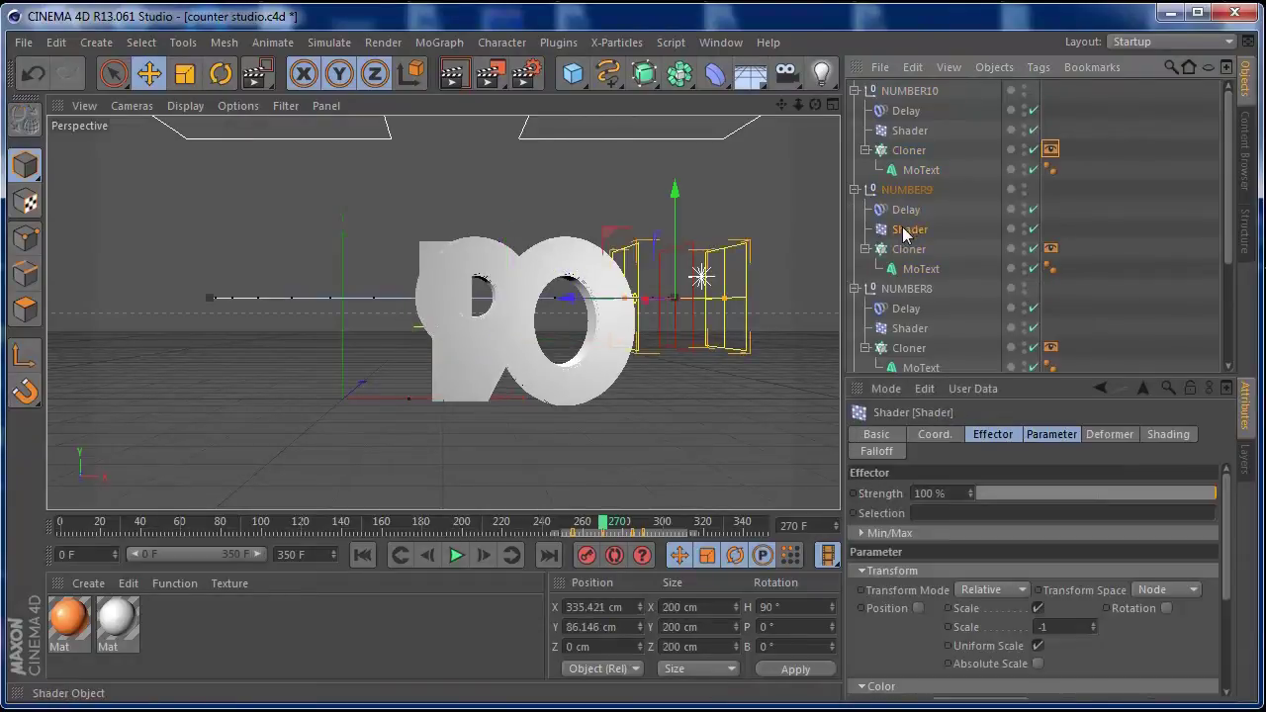
drag(608, 527, 661, 531)
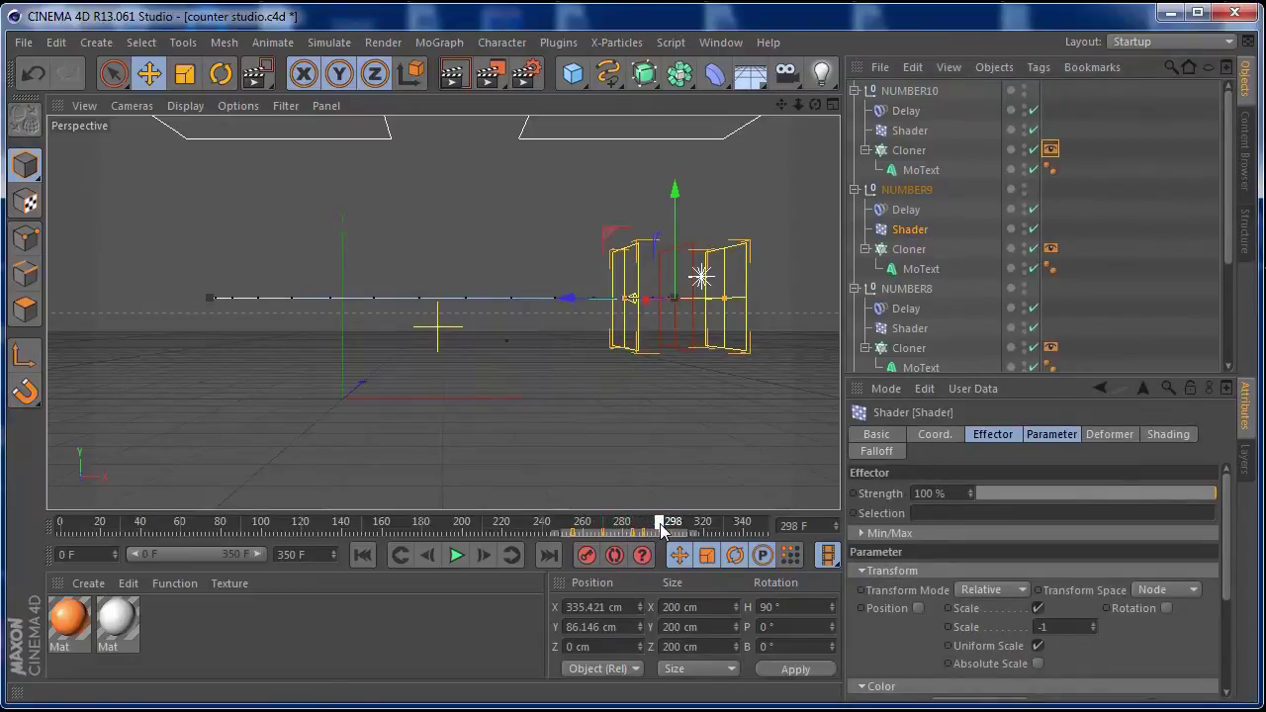
drag(660, 522, 664, 529)
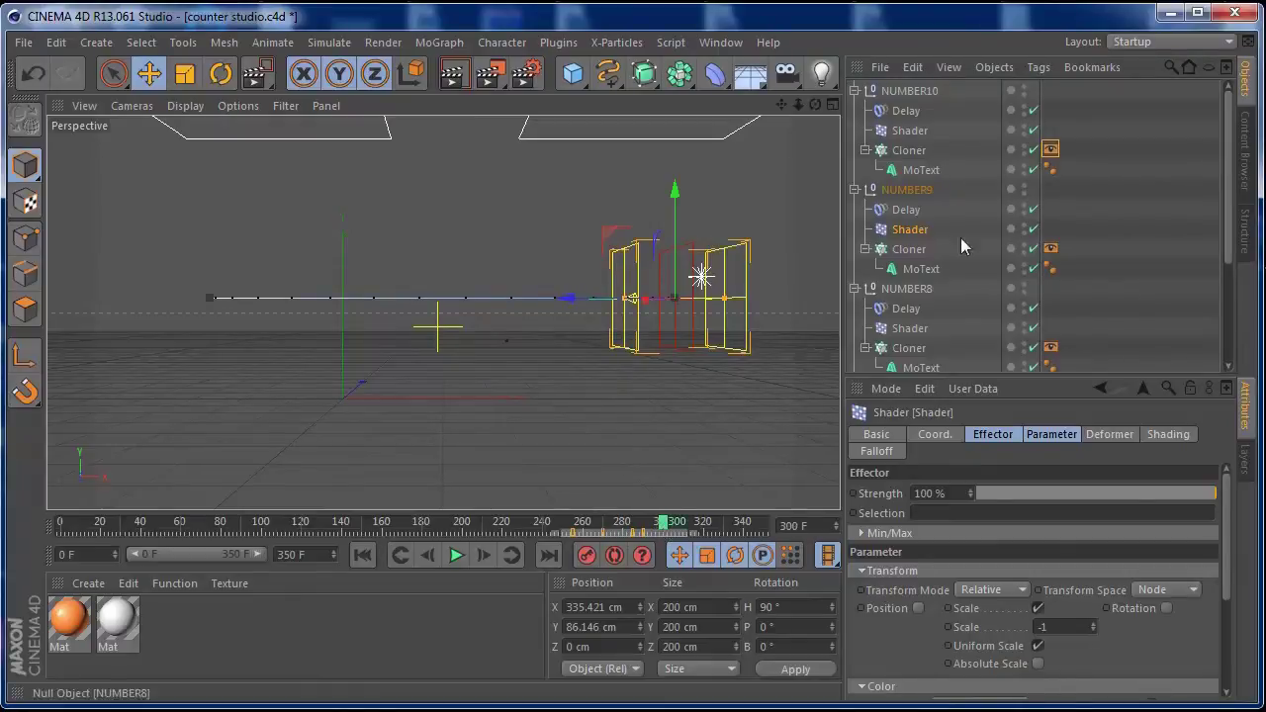
click(909, 130)
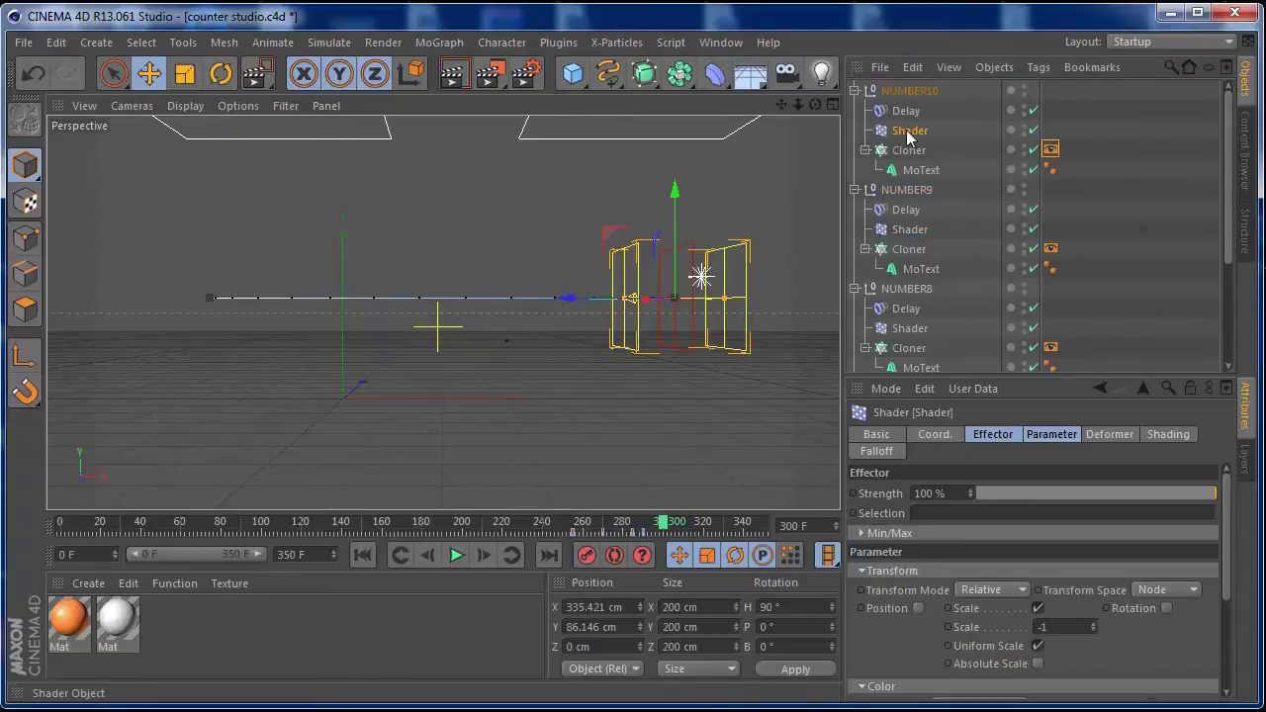
click(1051, 148)
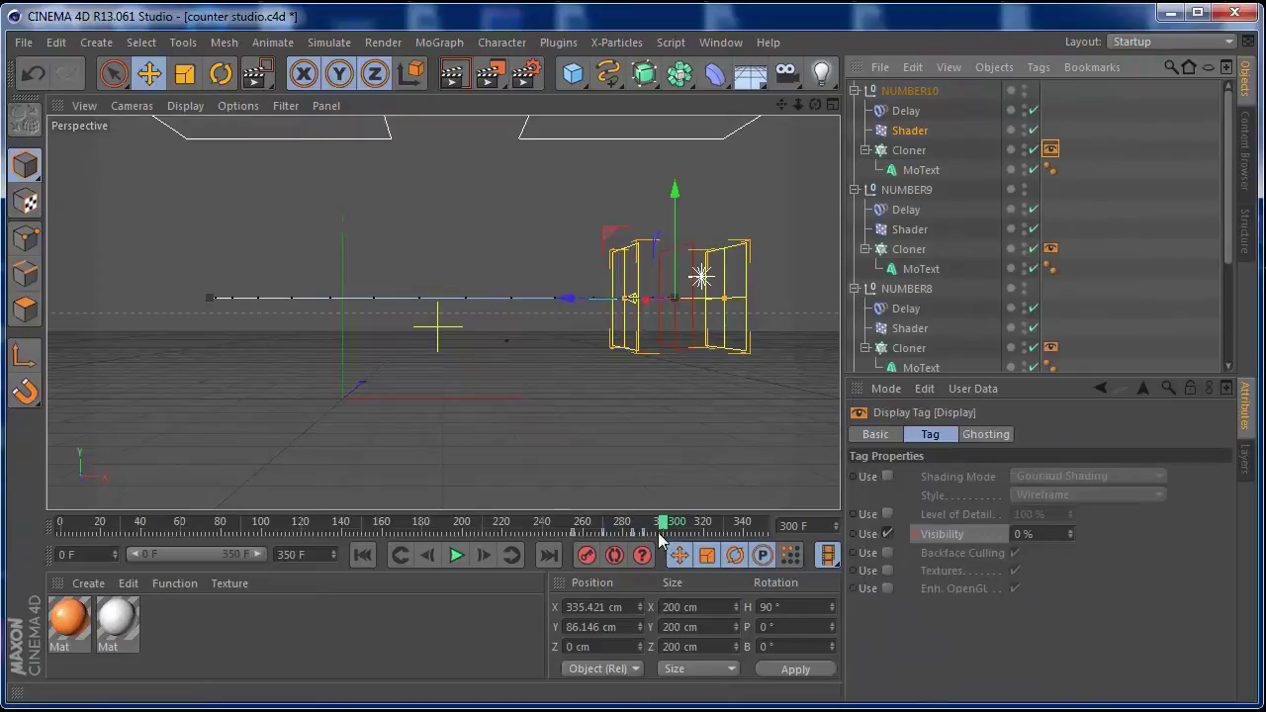
click(601, 534)
drag(603, 535, 58, 504)
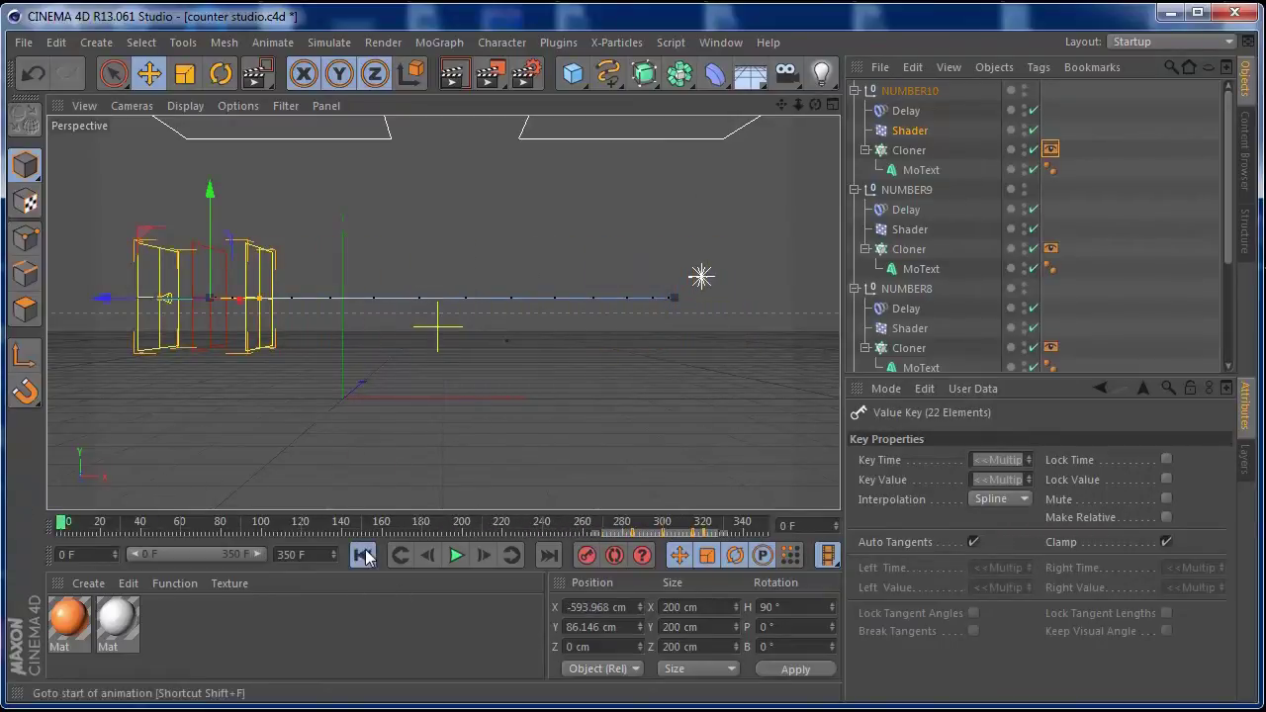
click(457, 555)
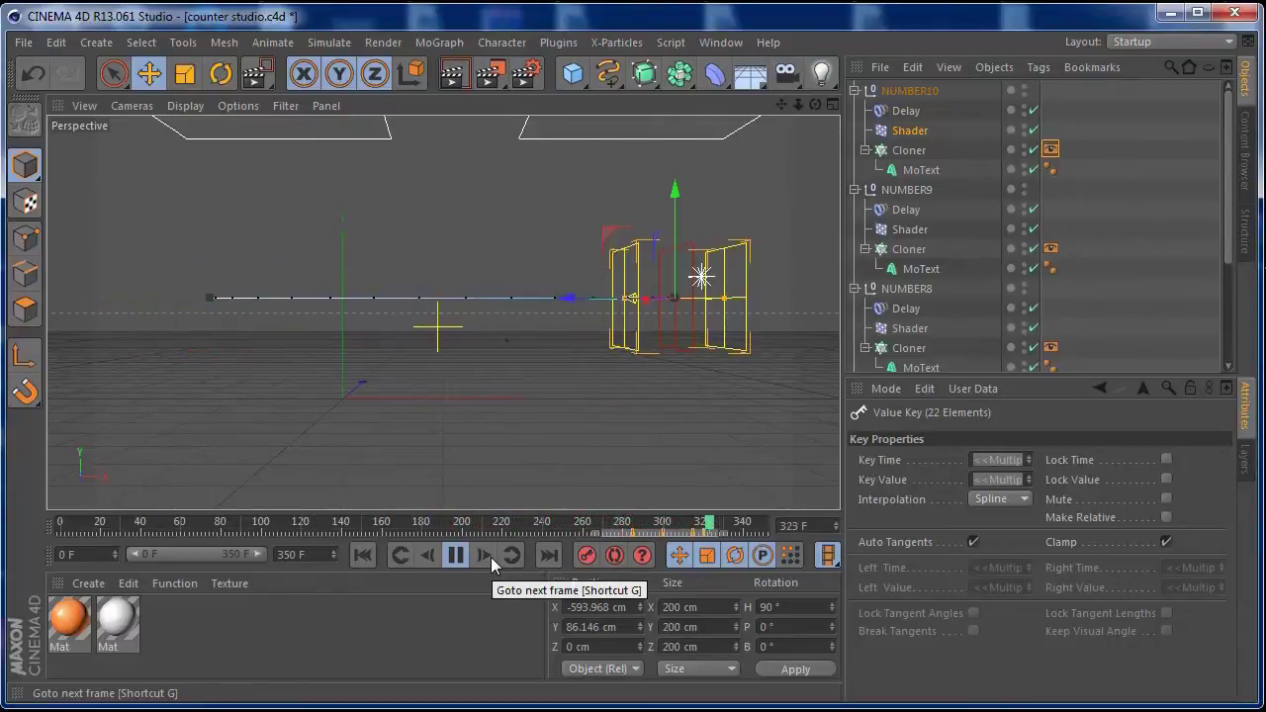
click(456, 557)
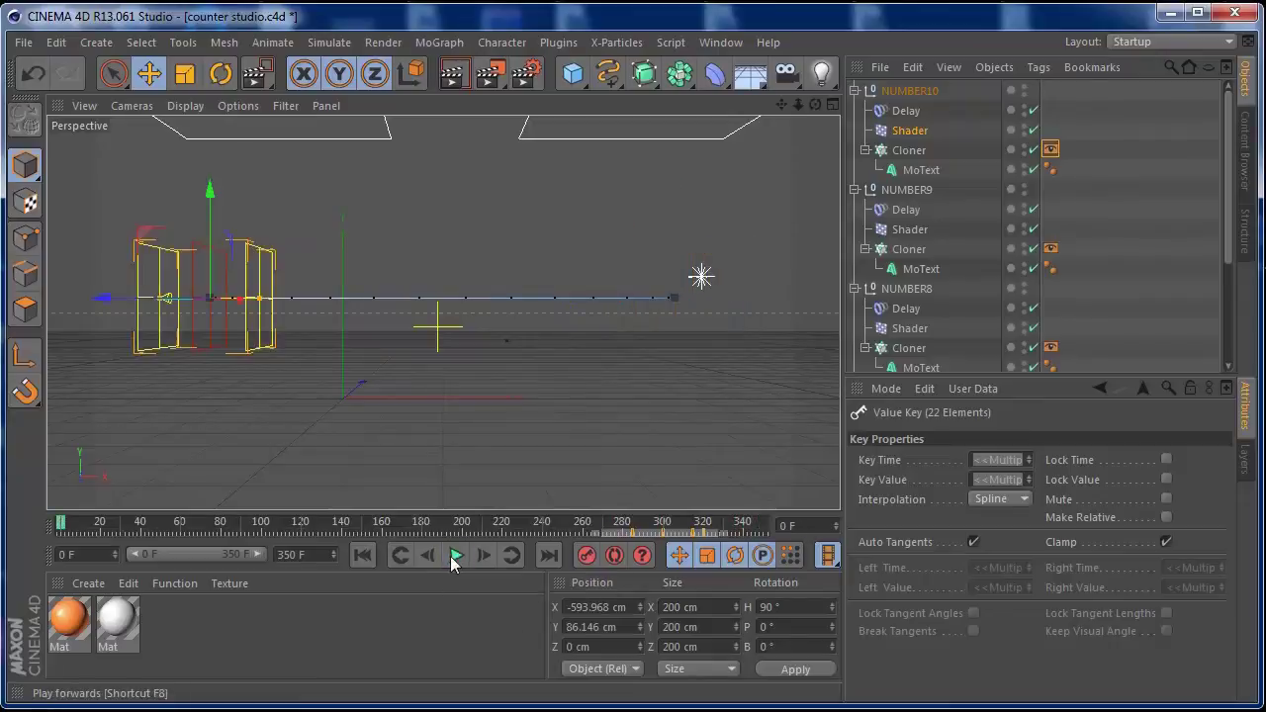
Step: Go to frame 315 and set the horizontal spacing of NUMBER10's MoText to -25 cm
click(921, 171)
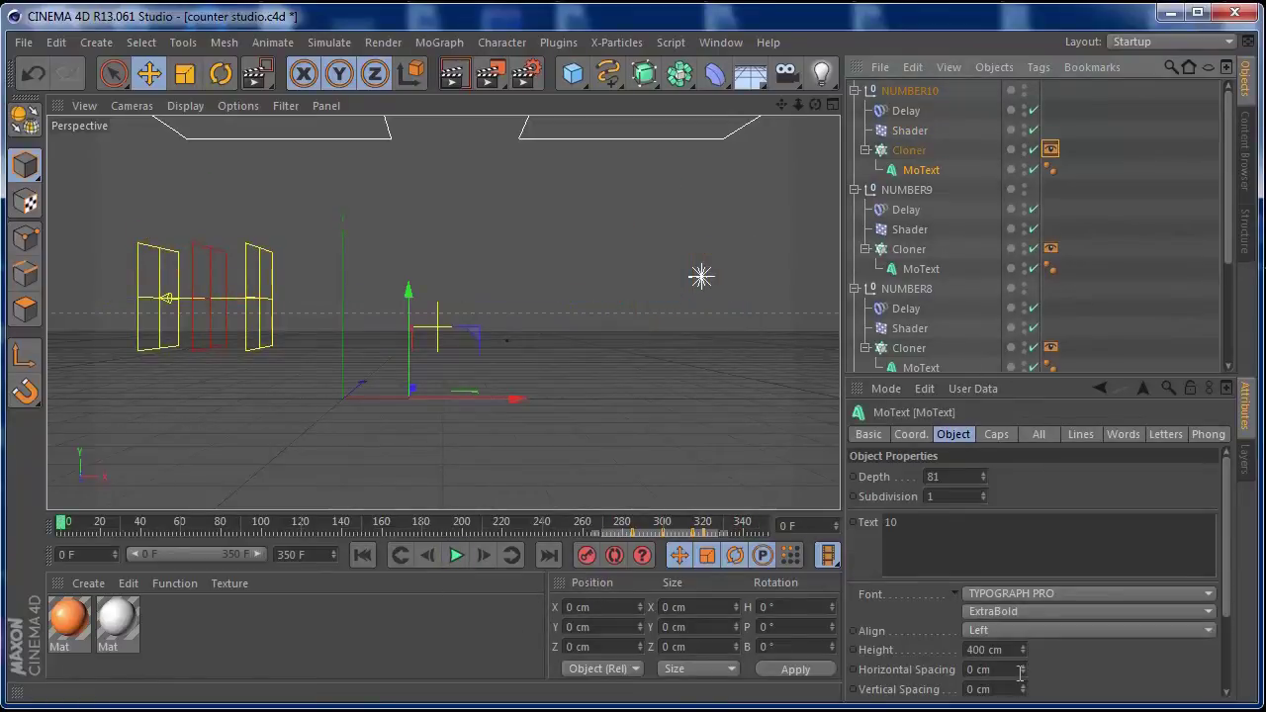
drag(665, 523, 696, 527)
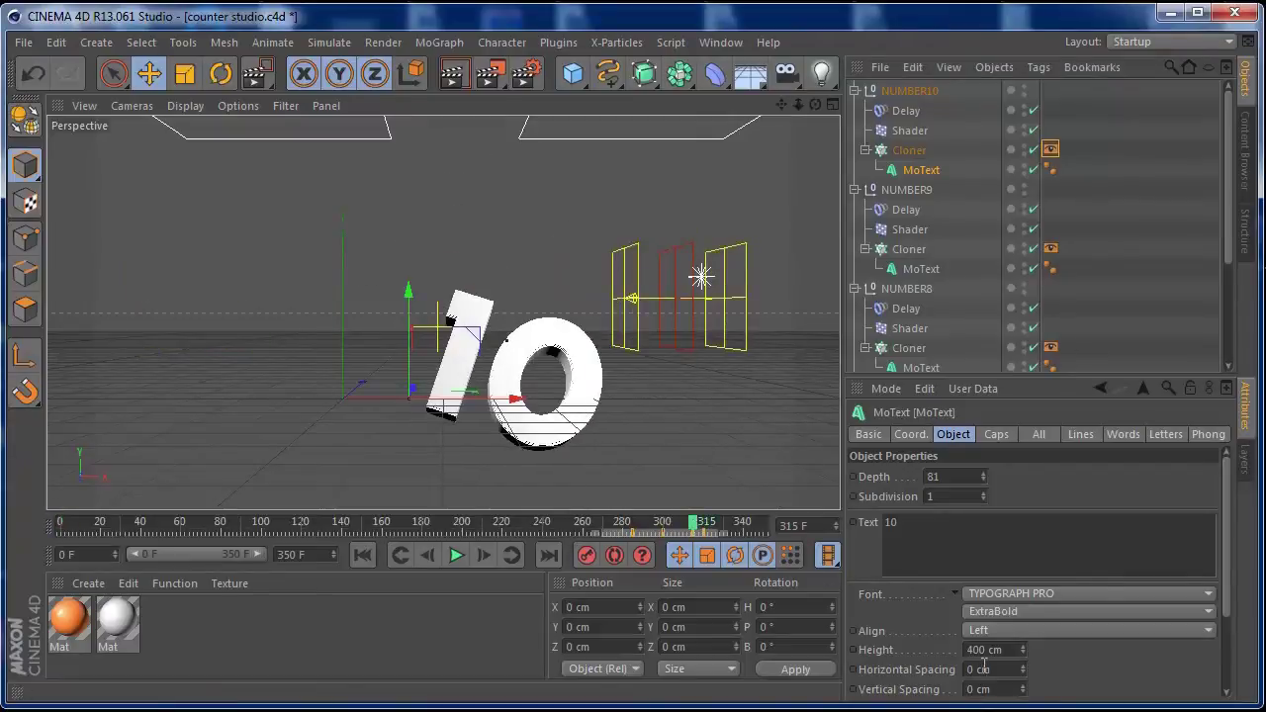
click(1023, 673)
drag(1025, 691, 1029, 706)
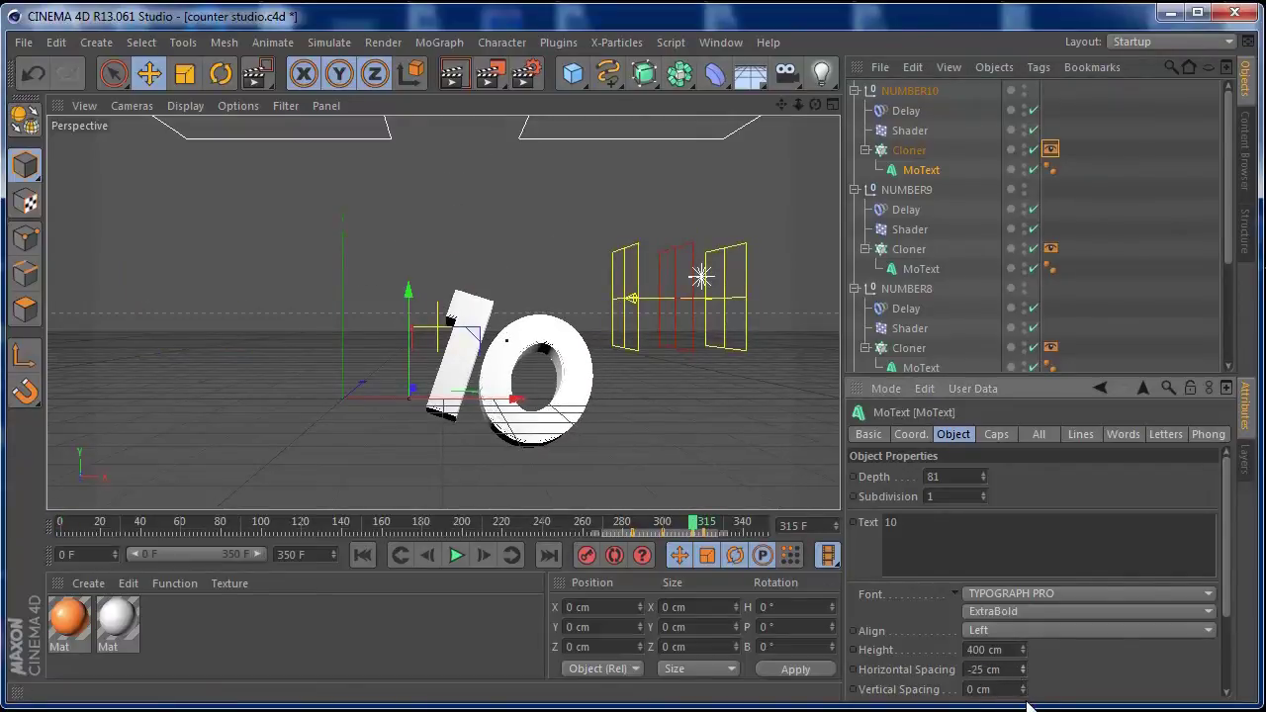
Step: Play the animation from the start and collapse the NUMBER8, NUMBER9 and NUMBER10 groups in the object hierarchy
click(365, 555)
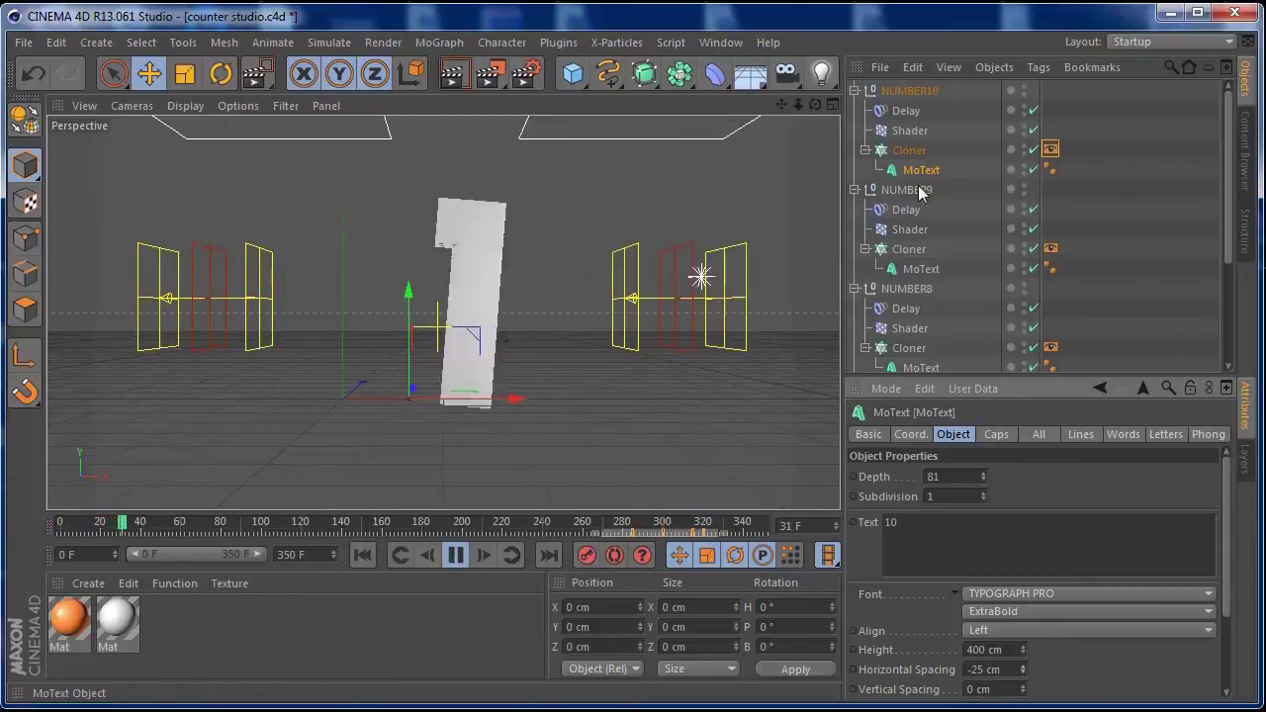
click(856, 289)
click(855, 190)
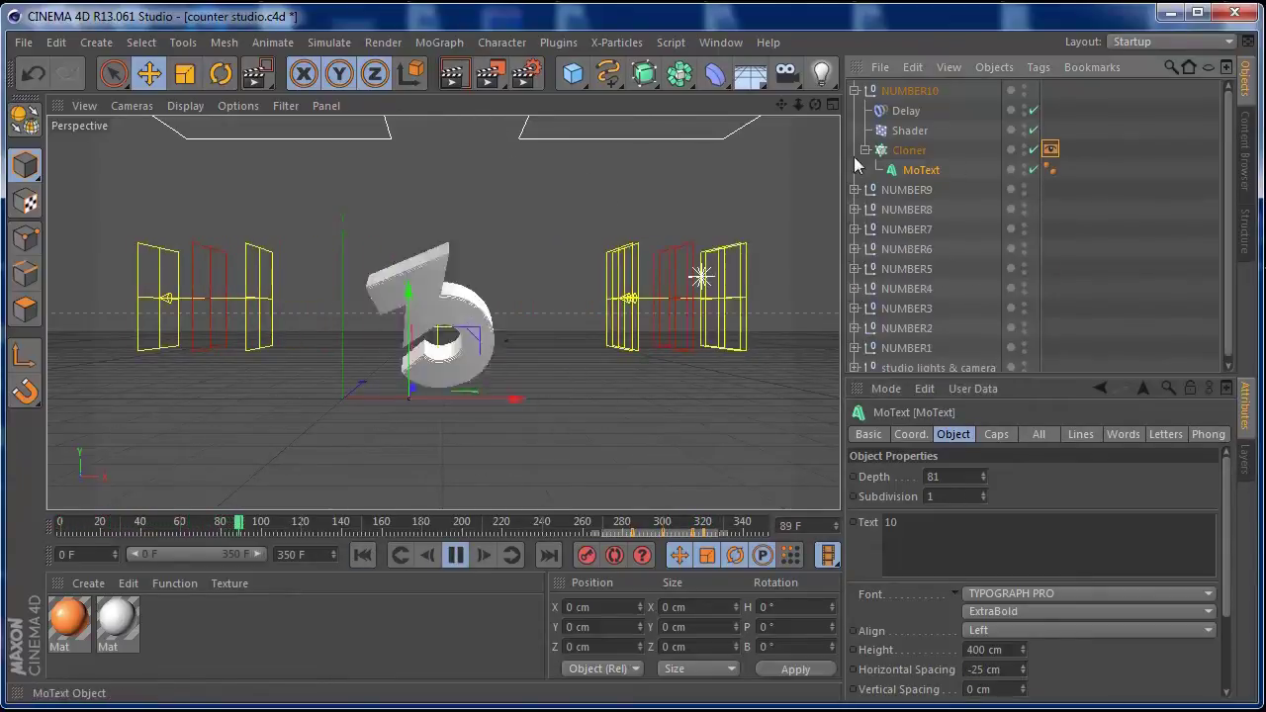
click(855, 91)
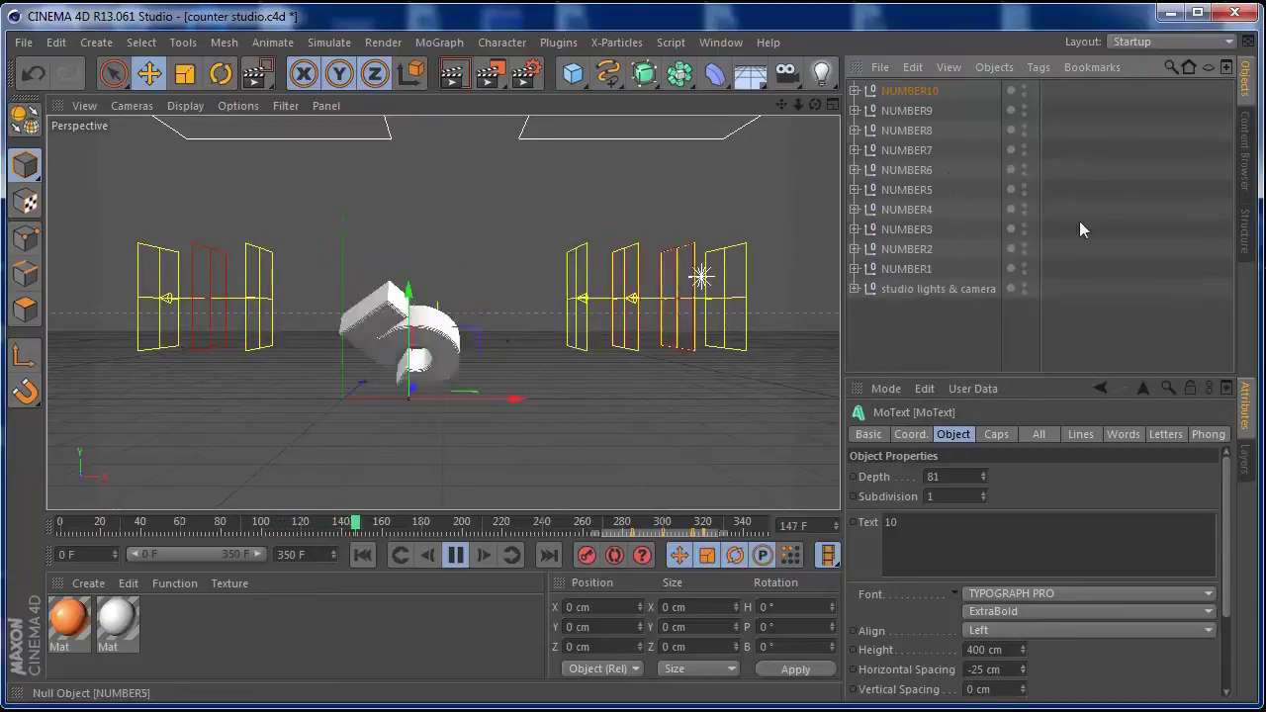
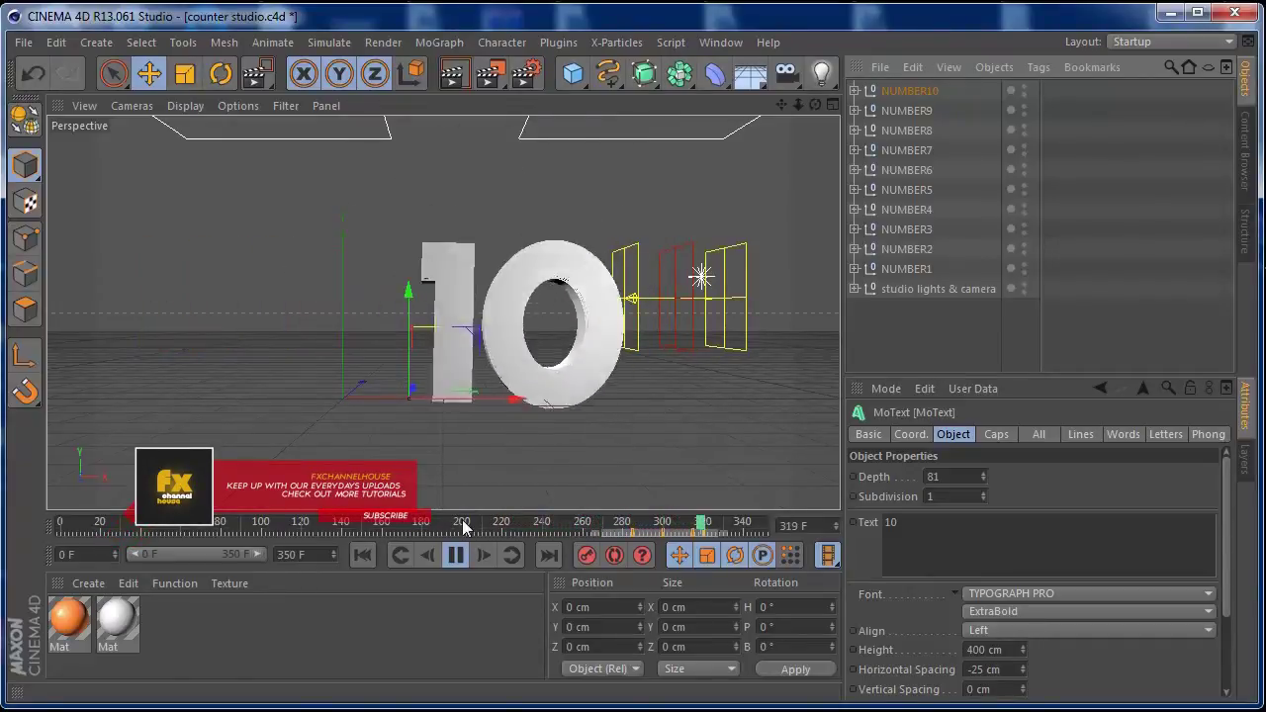
Step: Stop the playback, expand the NUMBER10 group and select the Display tag on its Cloner
click(456, 556)
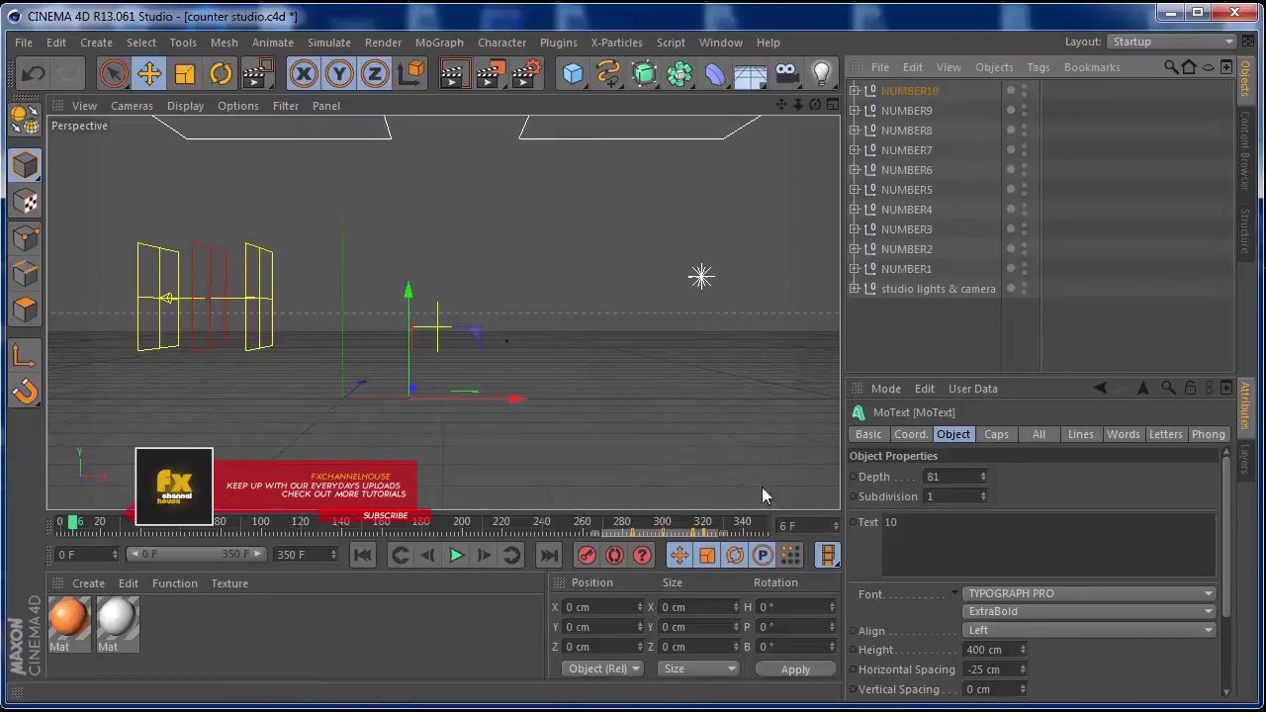
click(908, 91)
click(855, 91)
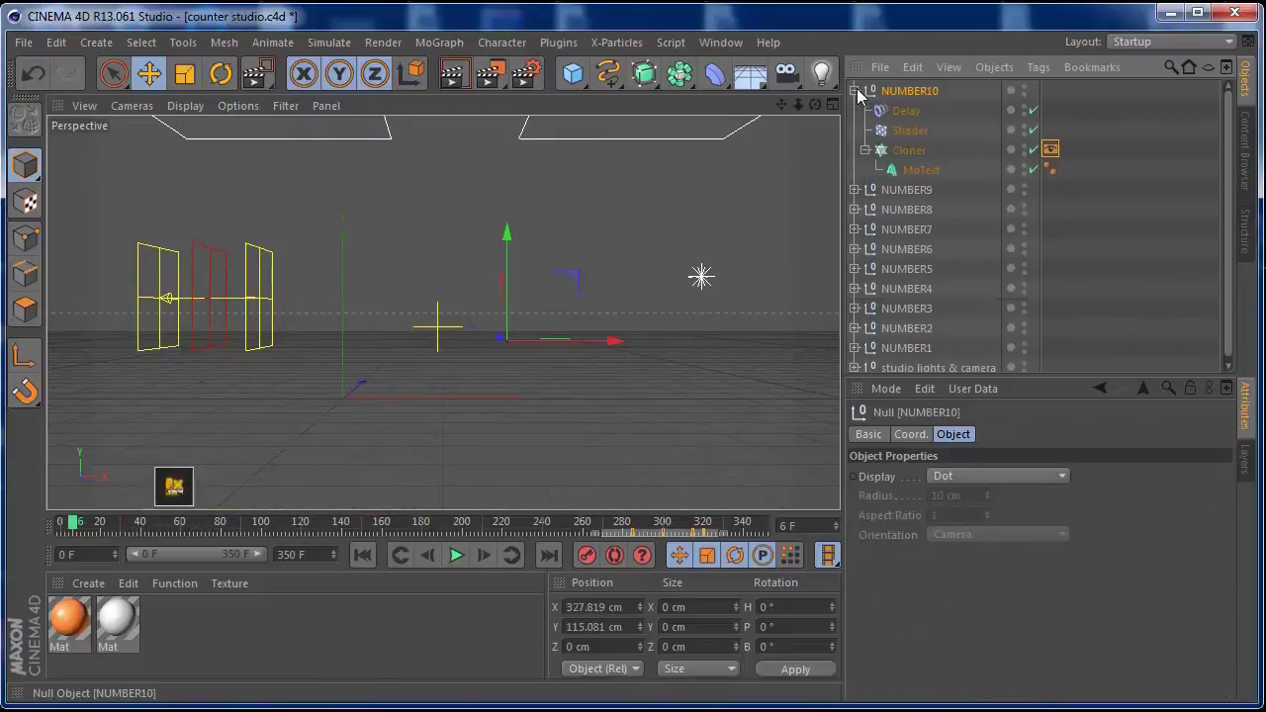
click(1050, 149)
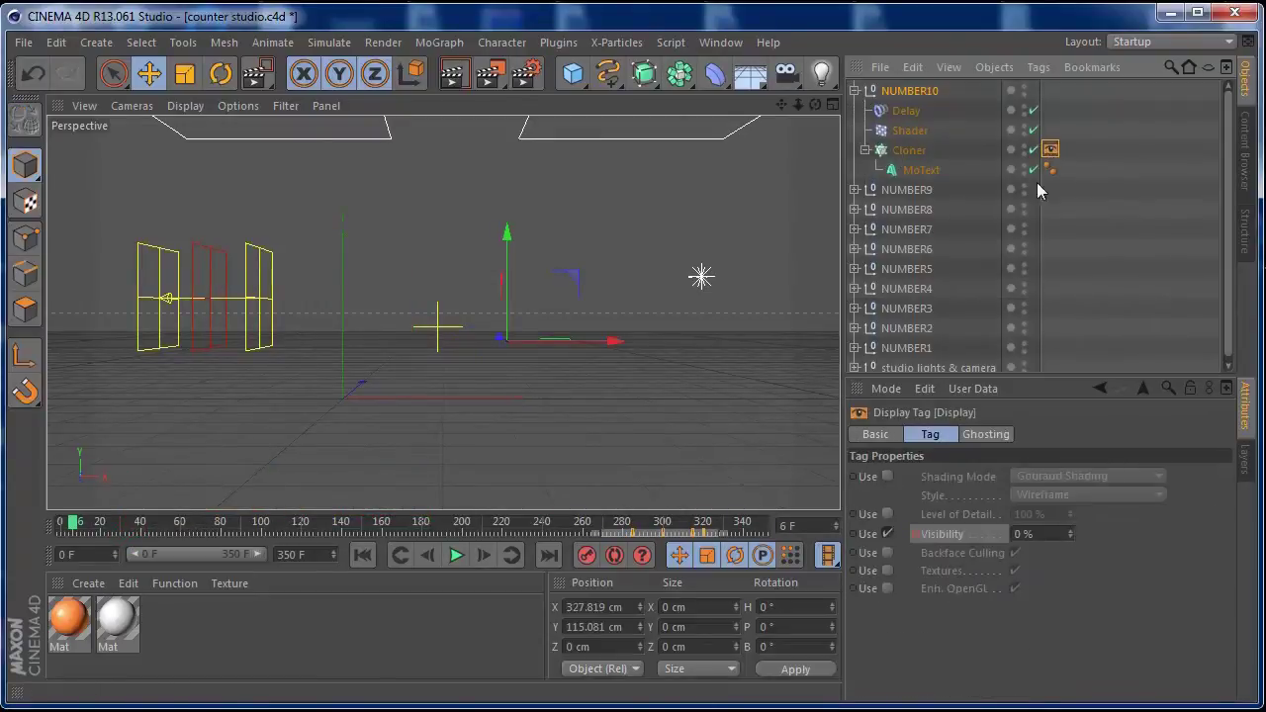
Step: Try to set the Visibility of NUMBER10's Display tag to 100% at frame 320
click(733, 528)
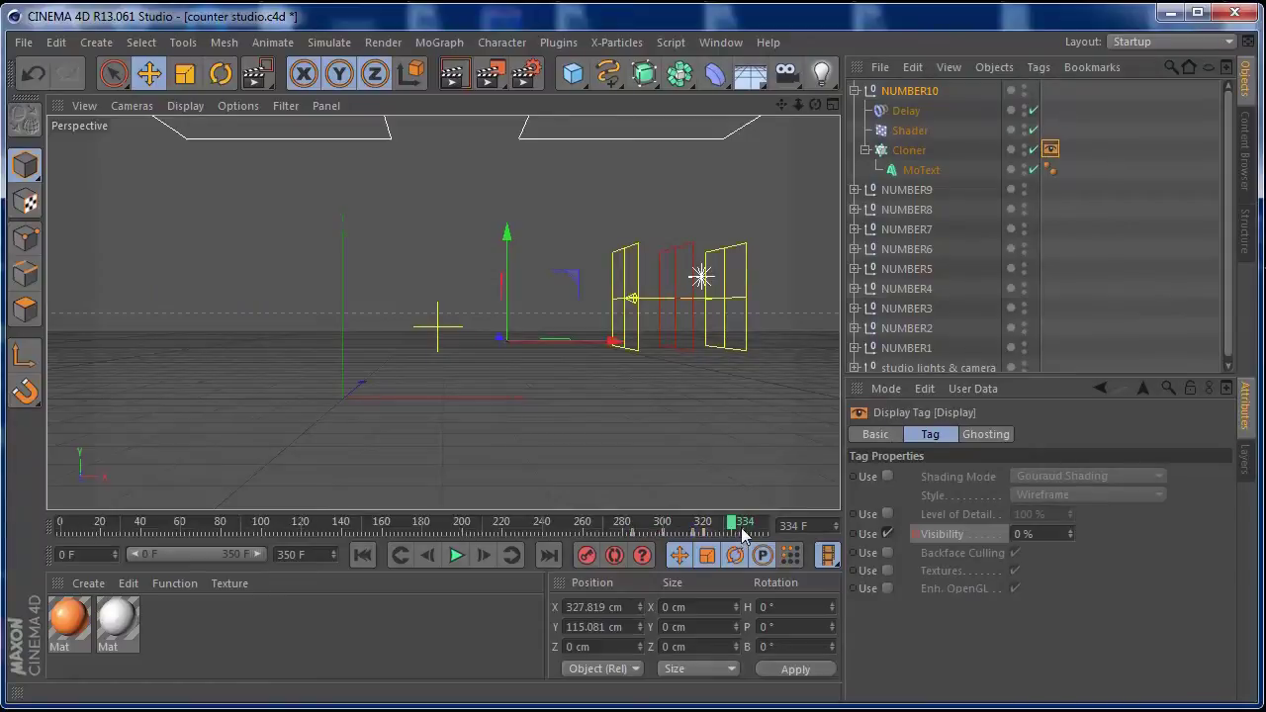
click(706, 535)
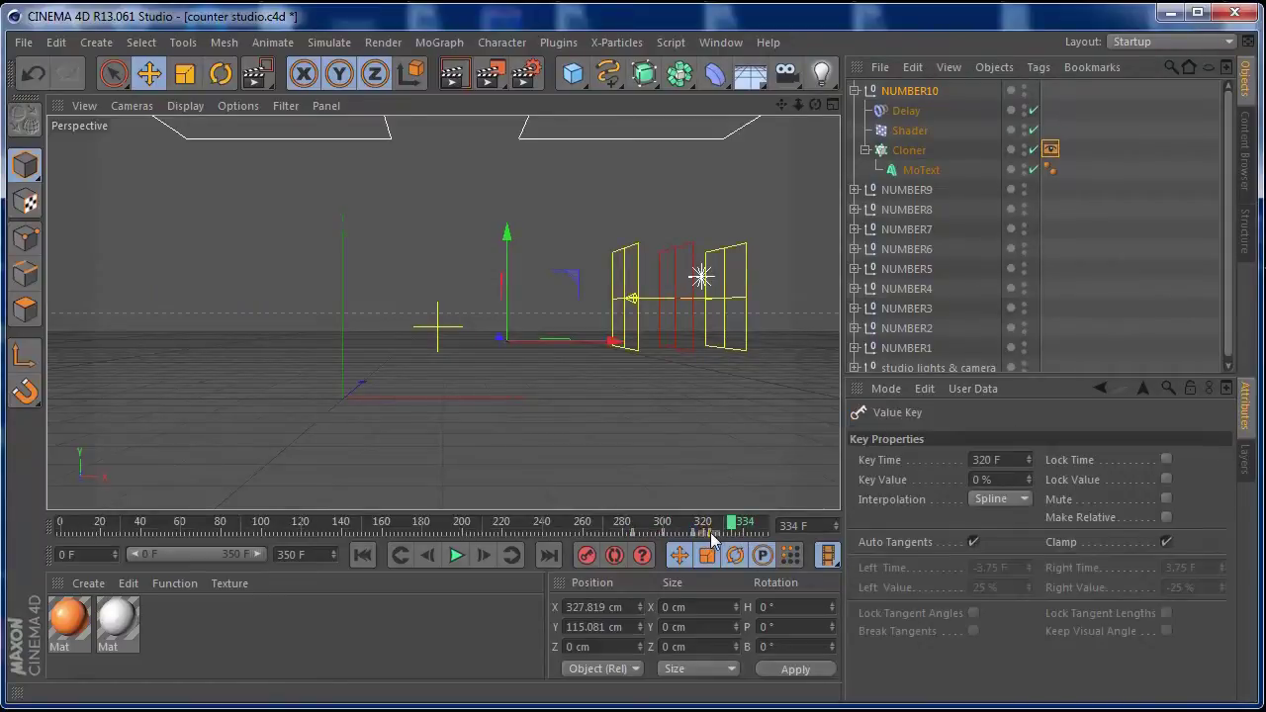
mouse_move(727, 533)
mouse_down()
mouse_move(746, 533)
mouse_move(718, 537)
mouse_up()
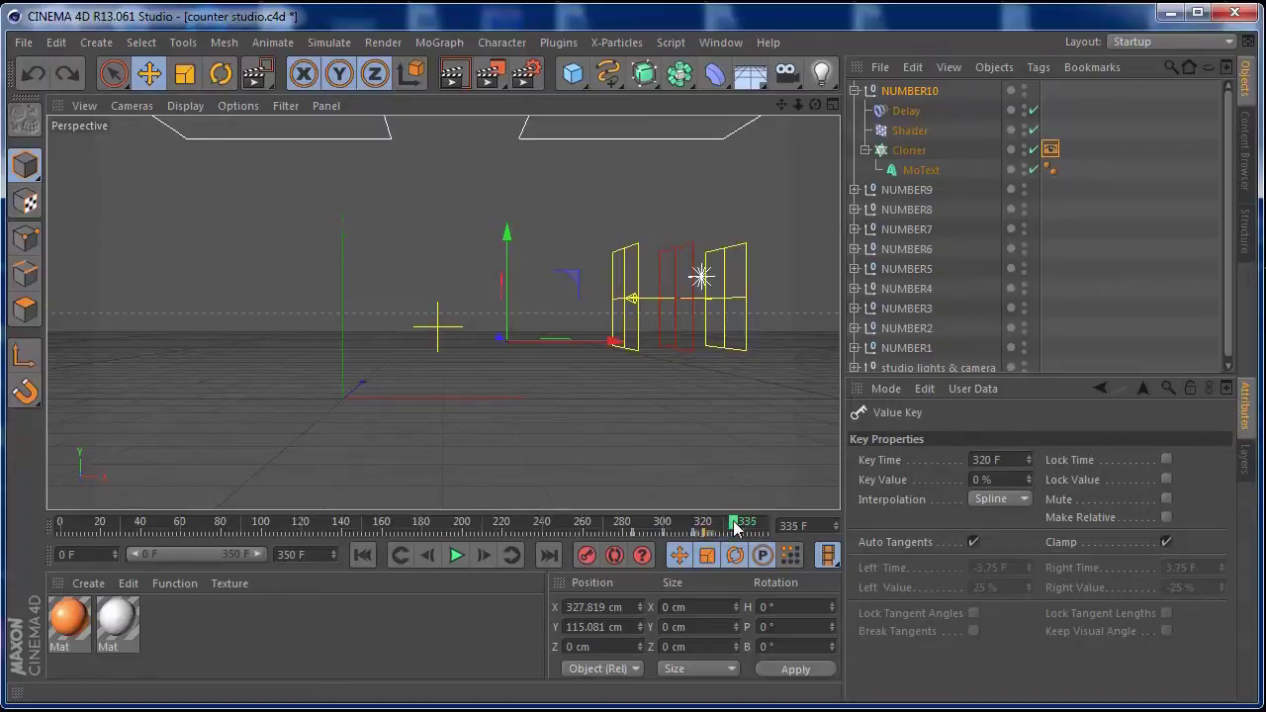
drag(718, 528, 704, 528)
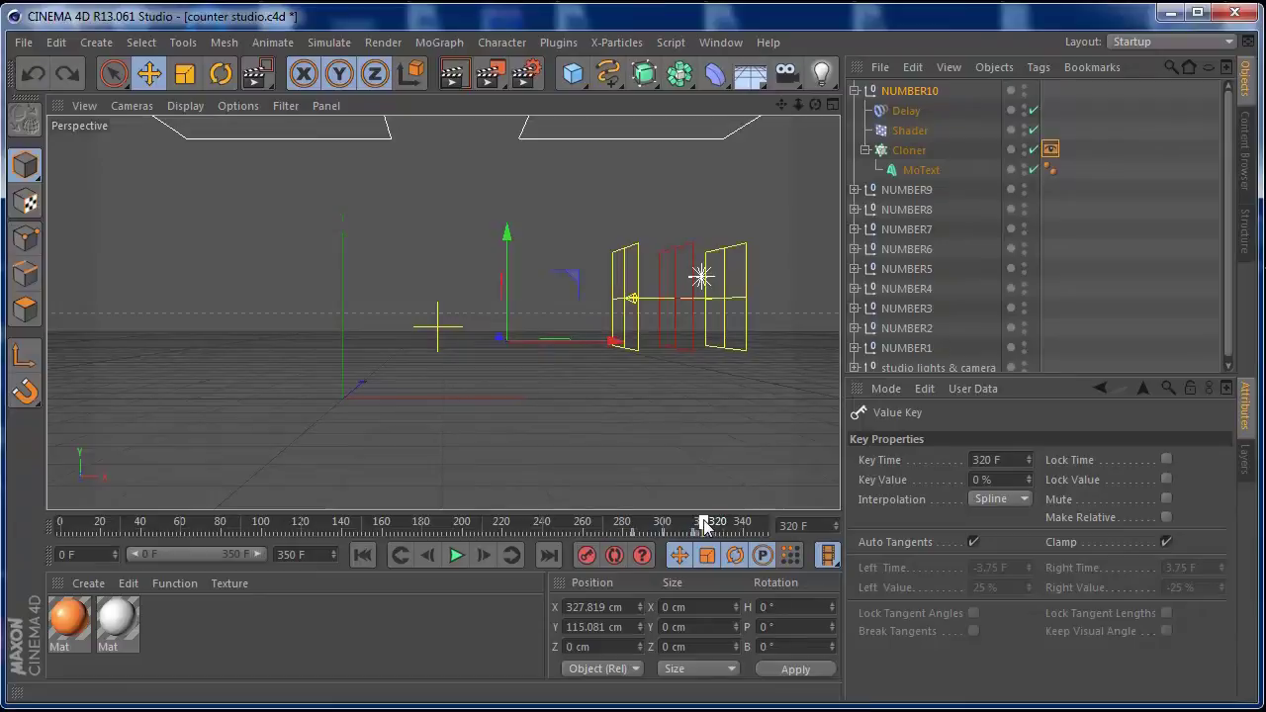
click(1051, 149)
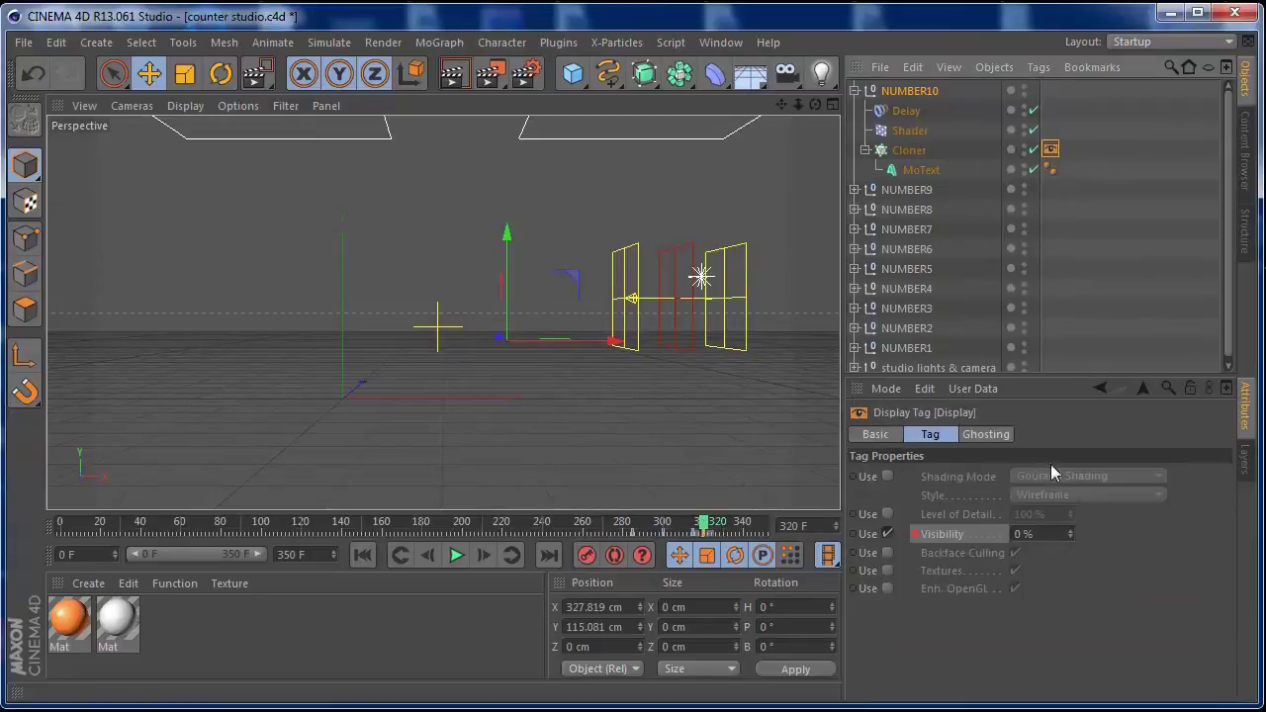
click(1028, 534)
text(100)
key(Return)
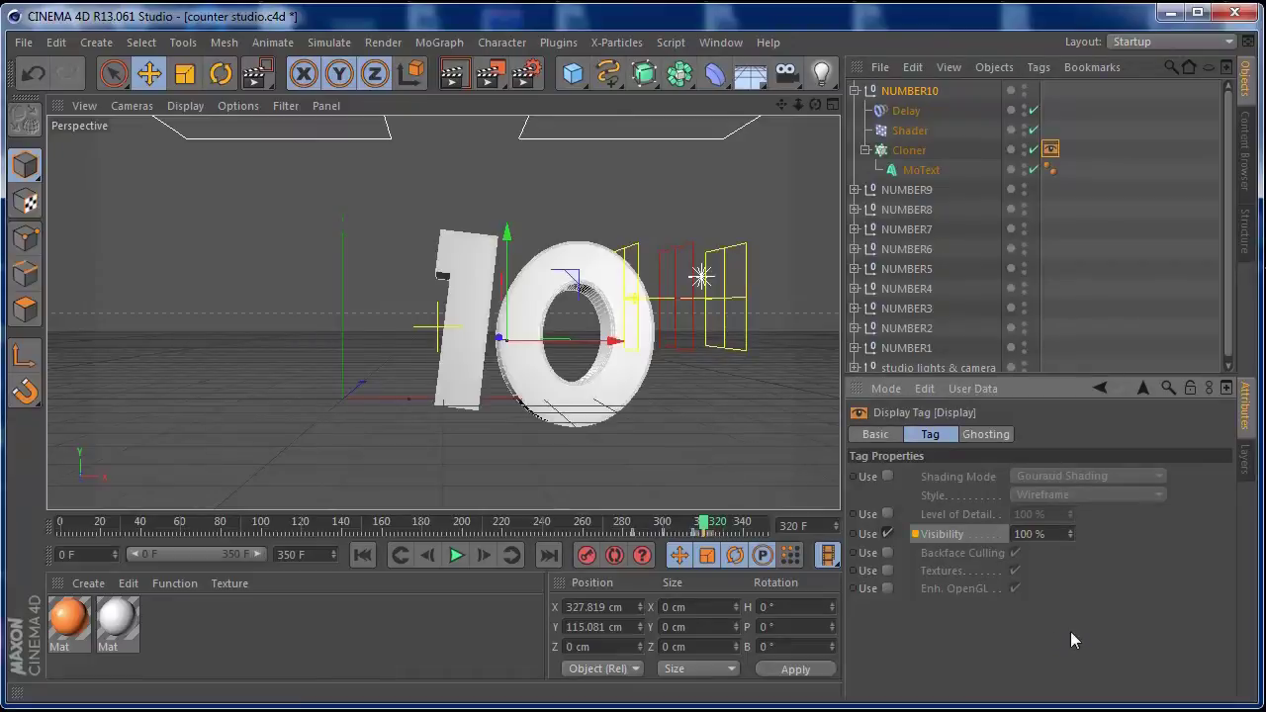
Step: Play the animation from around frame 275 through the 10 to check its visibility, and stop playback
drag(700, 526, 613, 525)
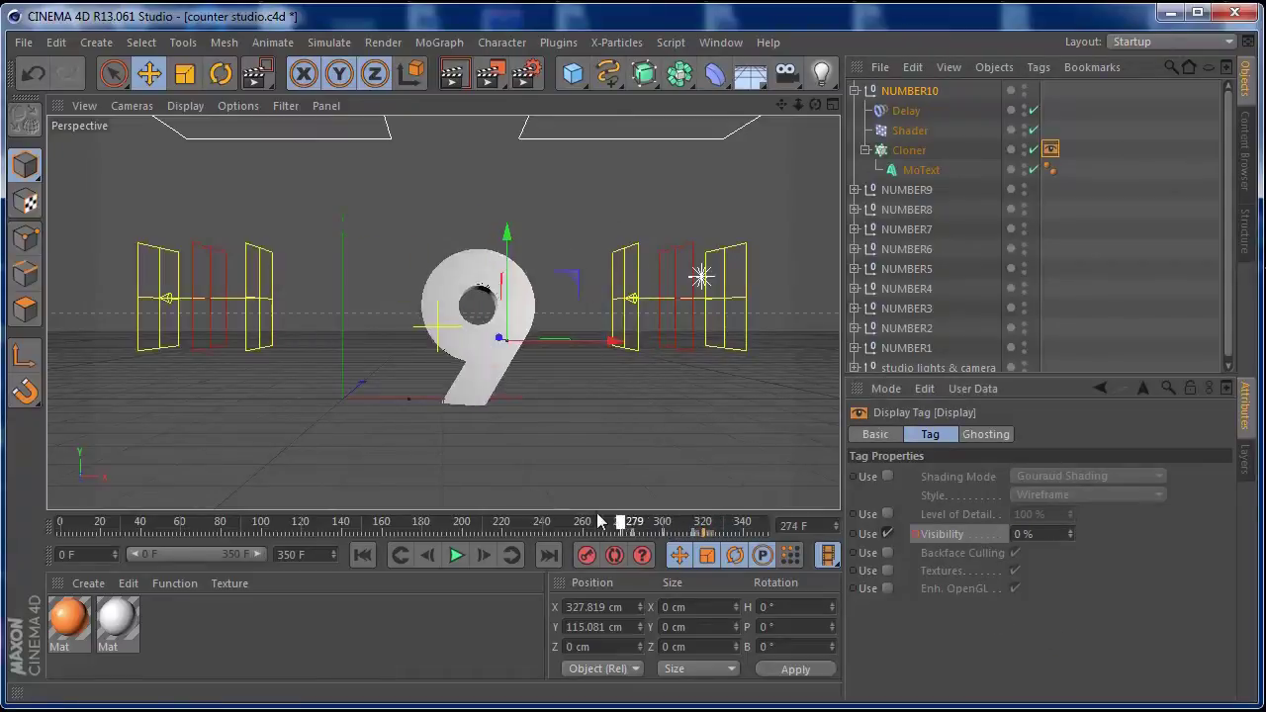
click(457, 555)
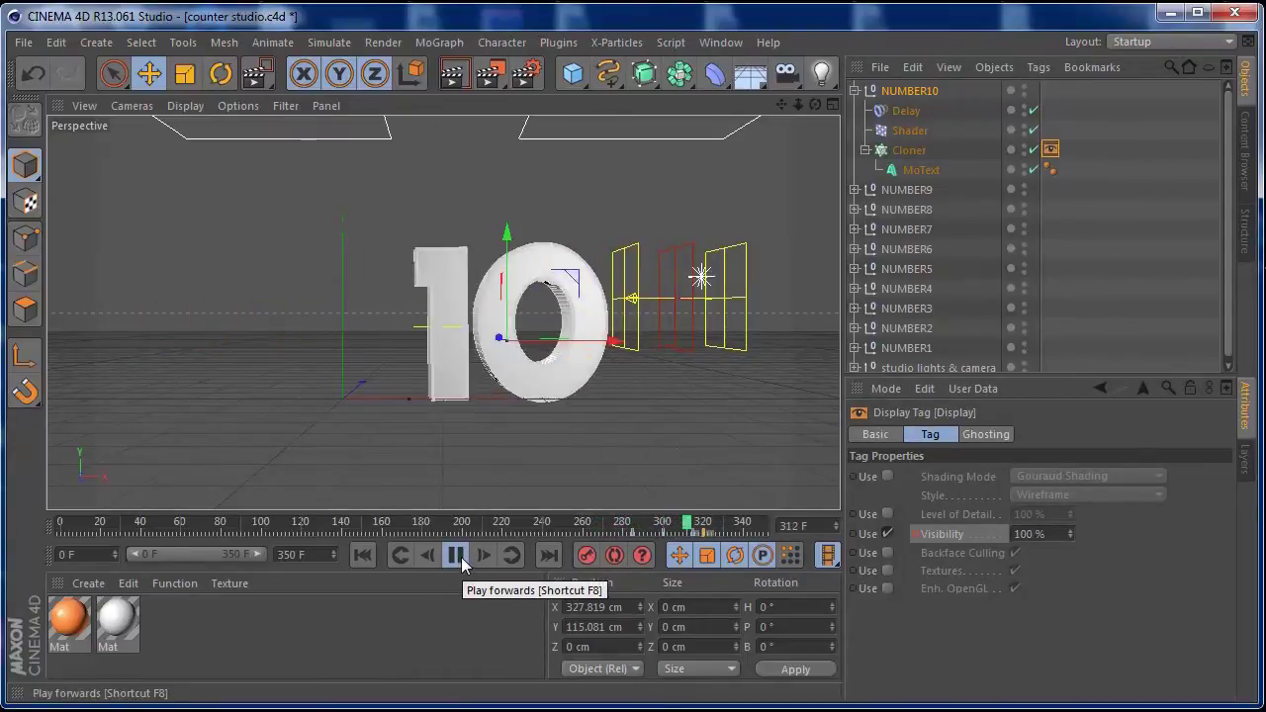
click(458, 557)
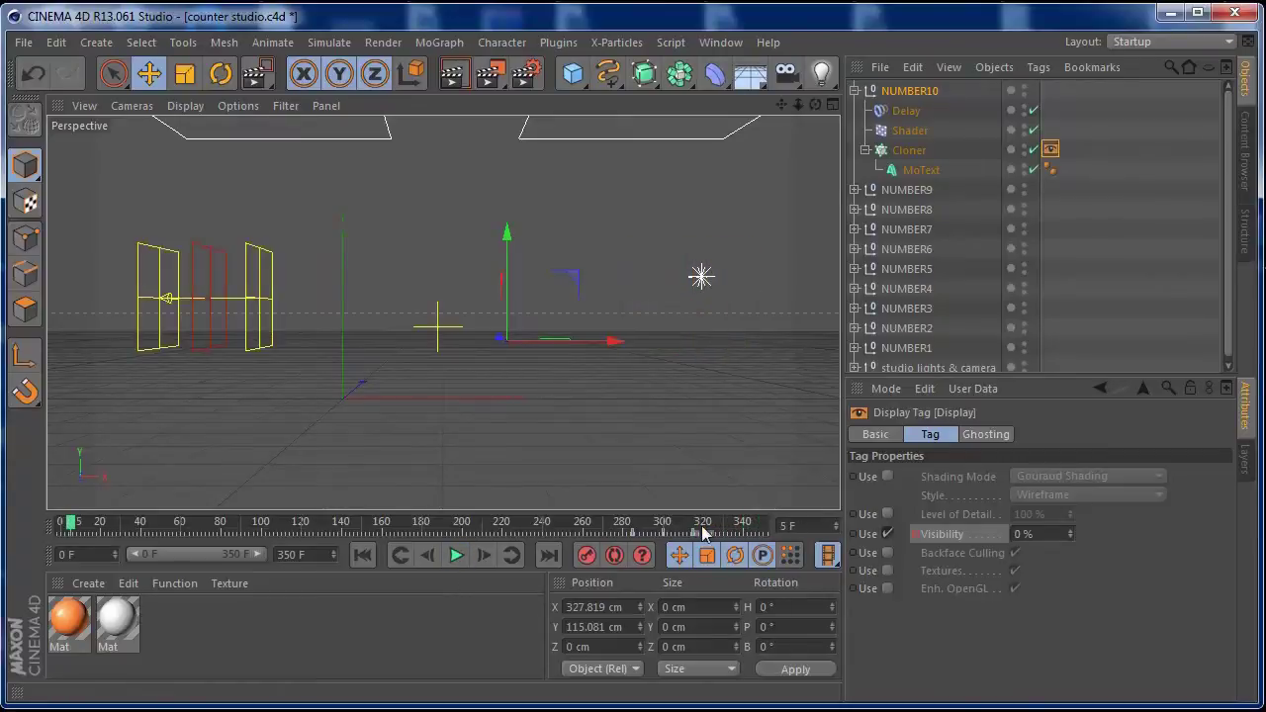
Step: Go to frame 320 and keyframe the Visibility of NUMBER10's Display tag at 100%
drag(718, 525, 706, 524)
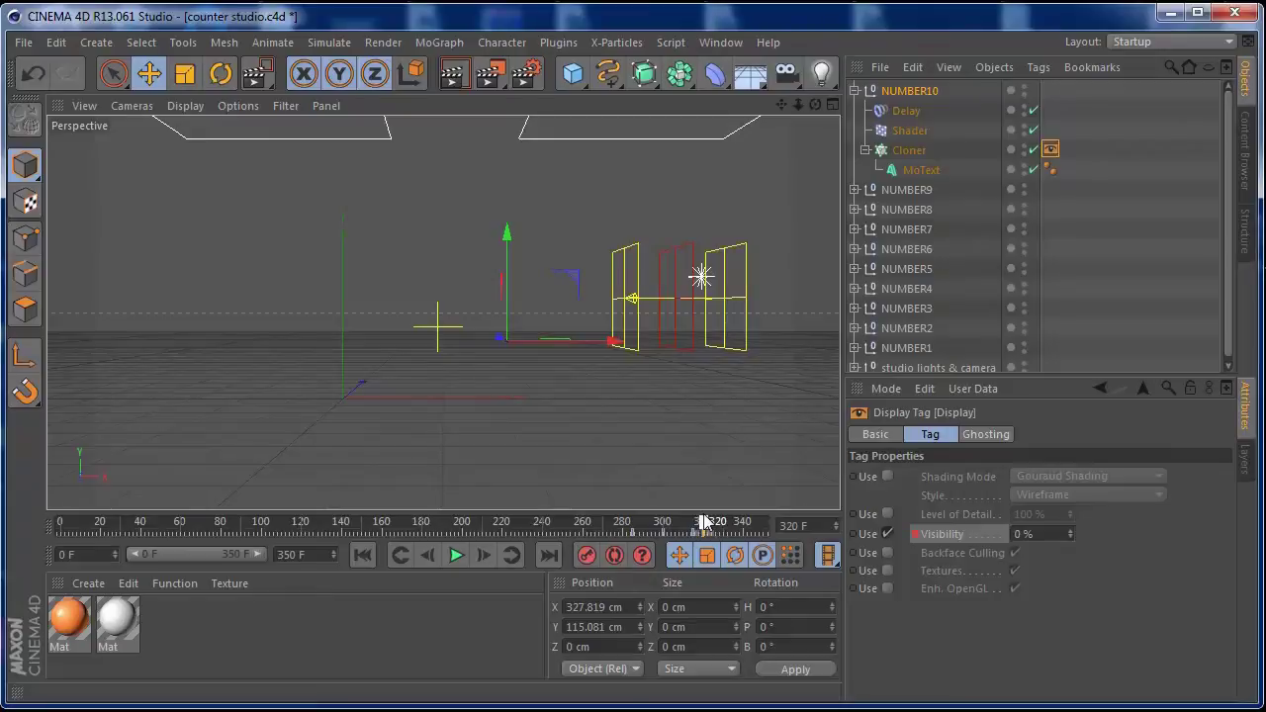
click(1027, 534)
text(100)
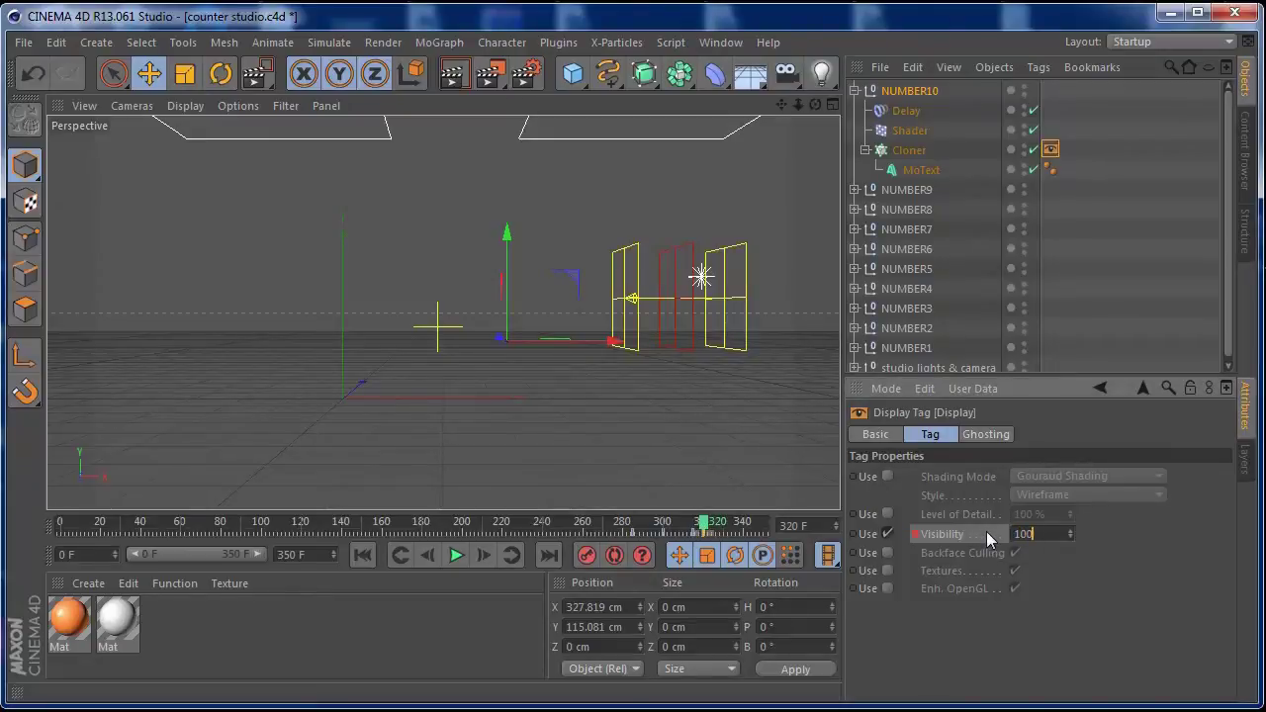
key(Return)
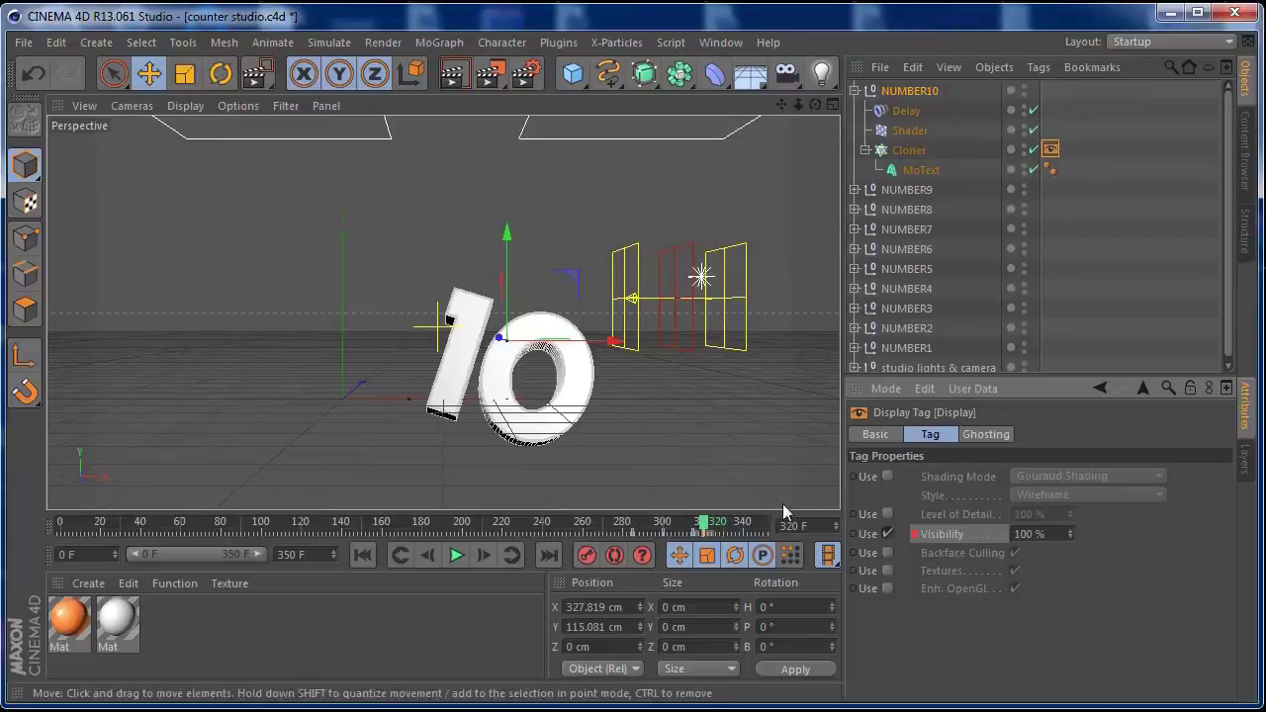
Step: Review the animation's last frames, play it from the start, collapse the NUMBER10 group and return to frame 0
drag(704, 524, 763, 533)
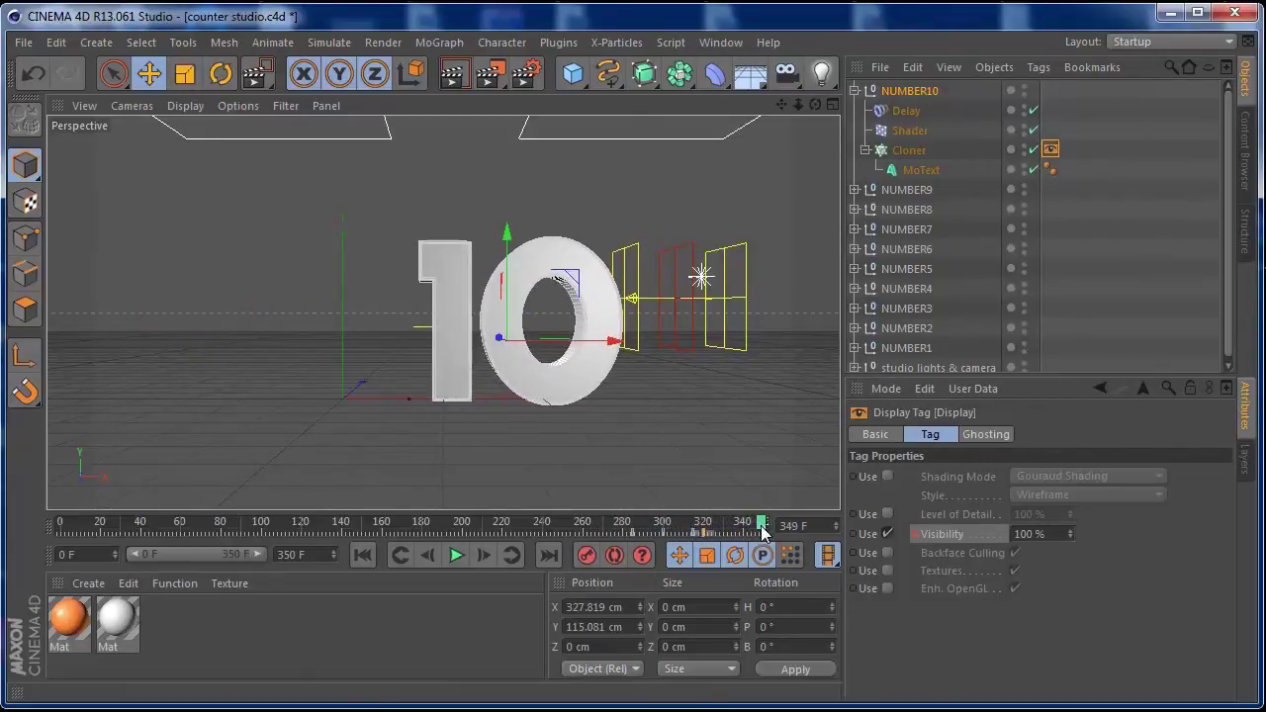
key(shift+f)
click(457, 555)
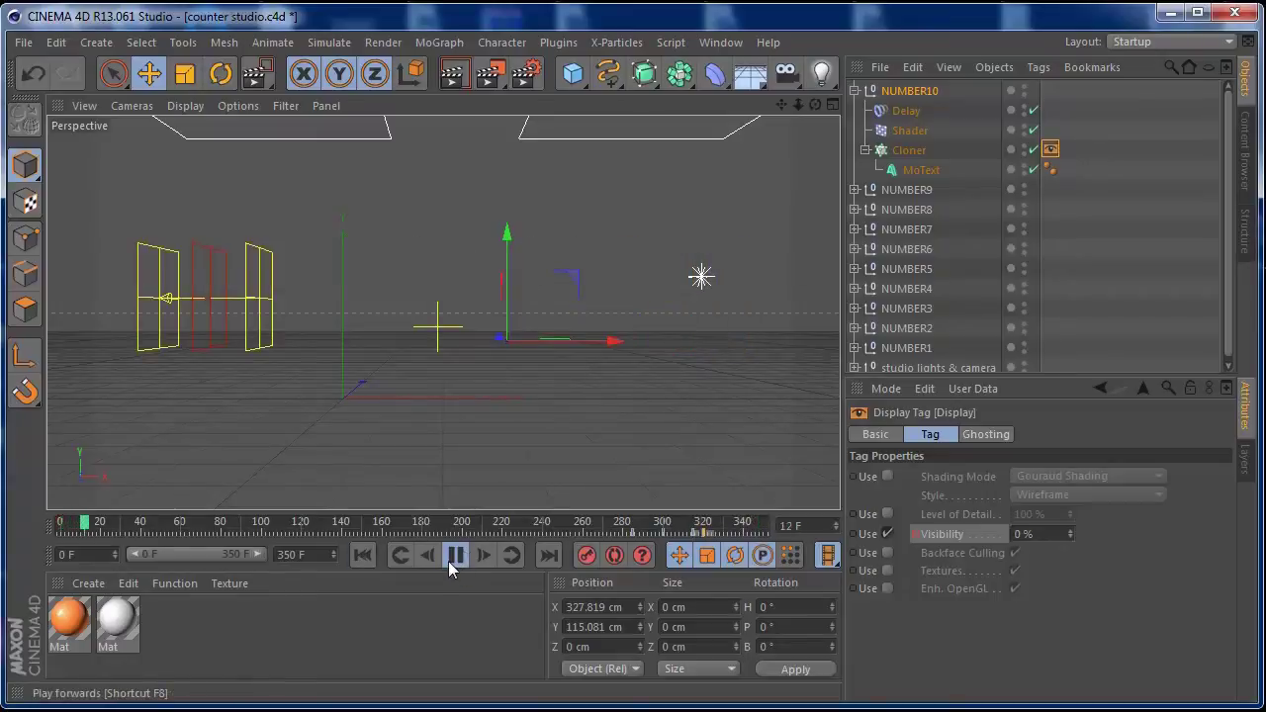
click(855, 90)
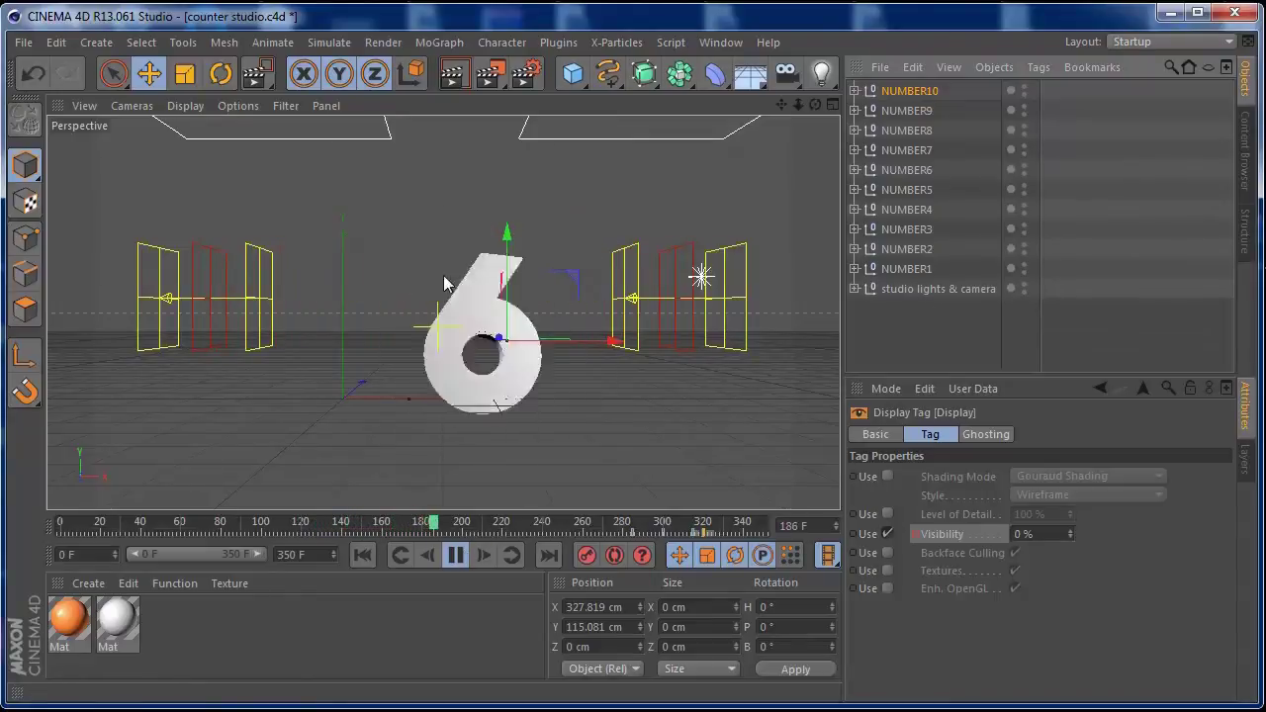
click(457, 557)
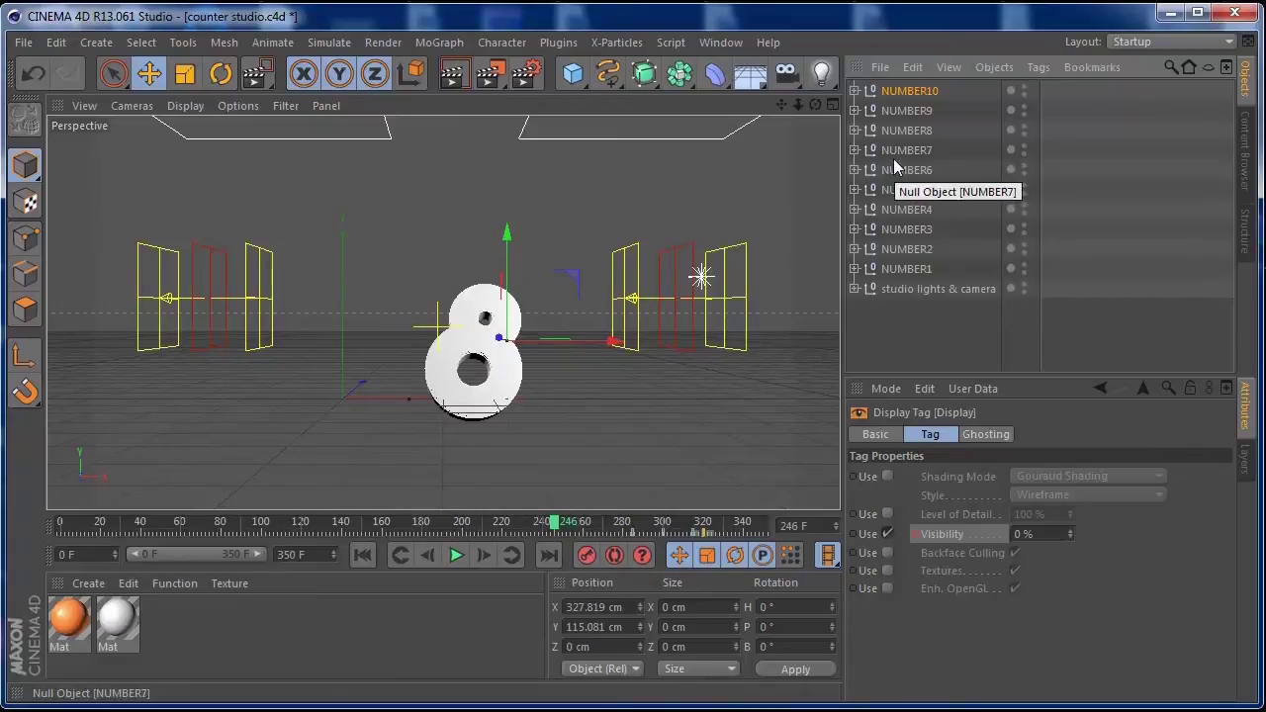
drag(416, 521, 488, 500)
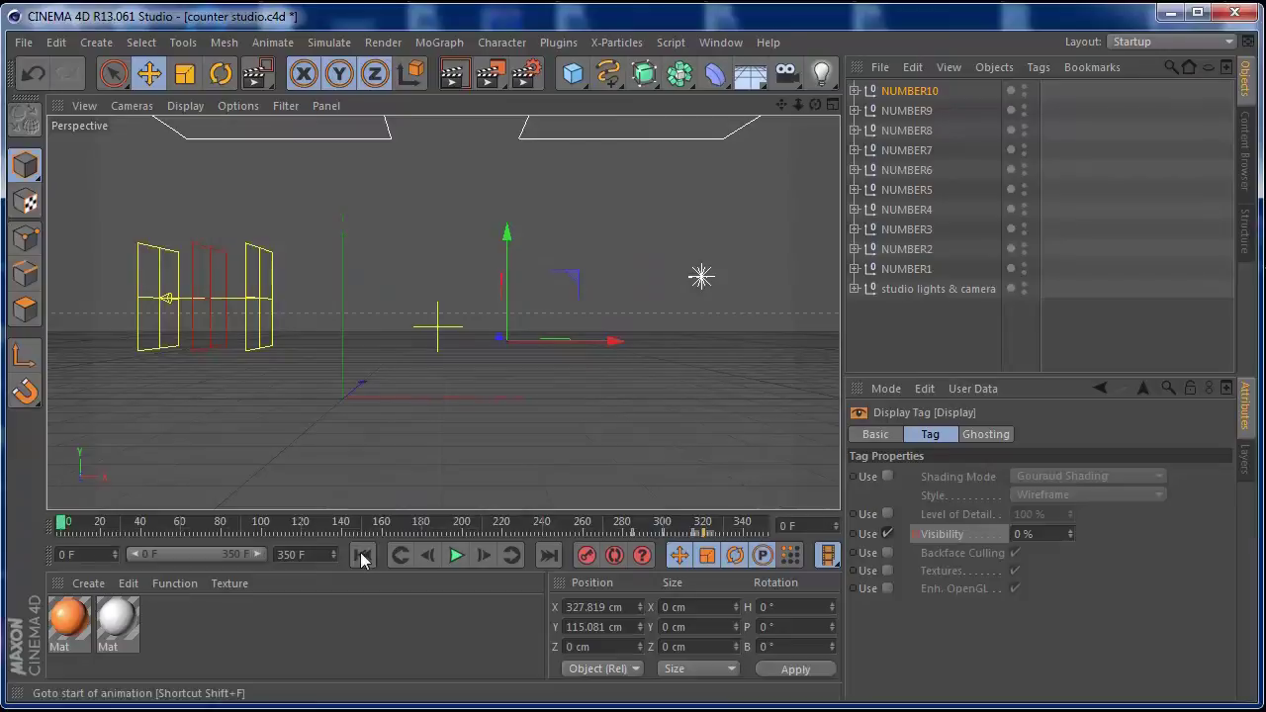
Step: Expand the NUMBER1 group, duplicate the MoText object inside its Cloner and disable the original
click(907, 96)
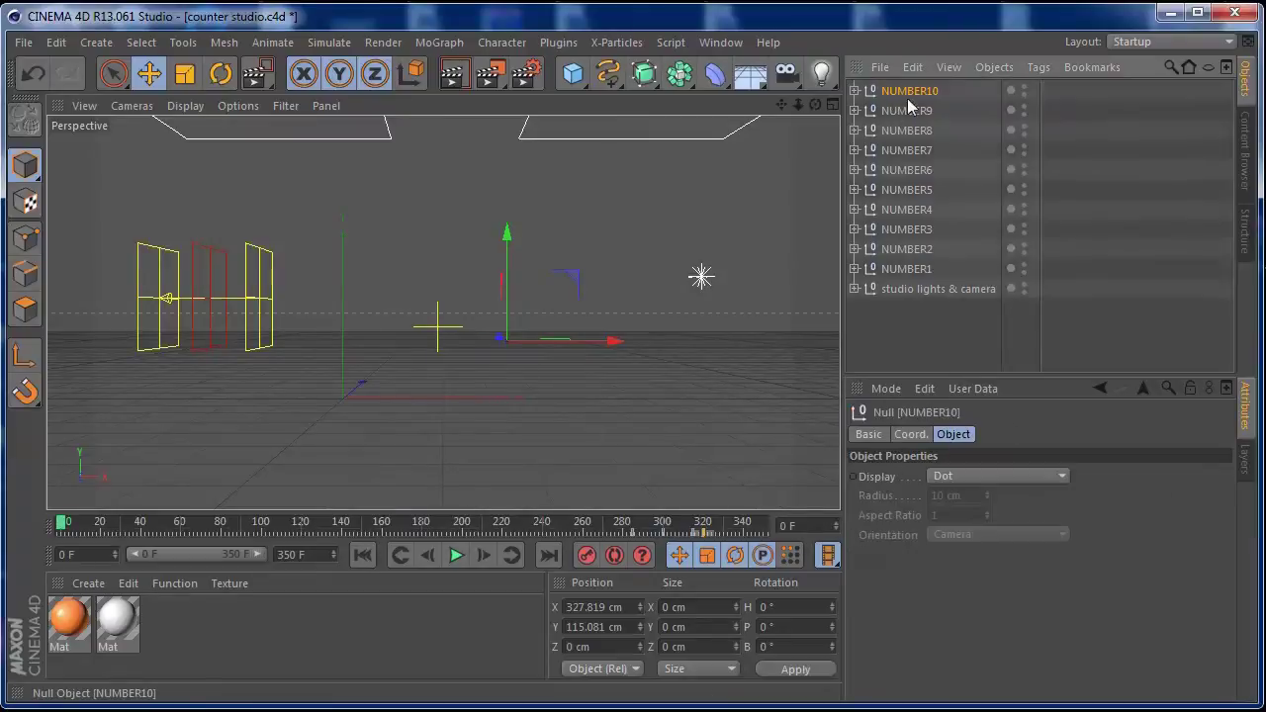
click(893, 271)
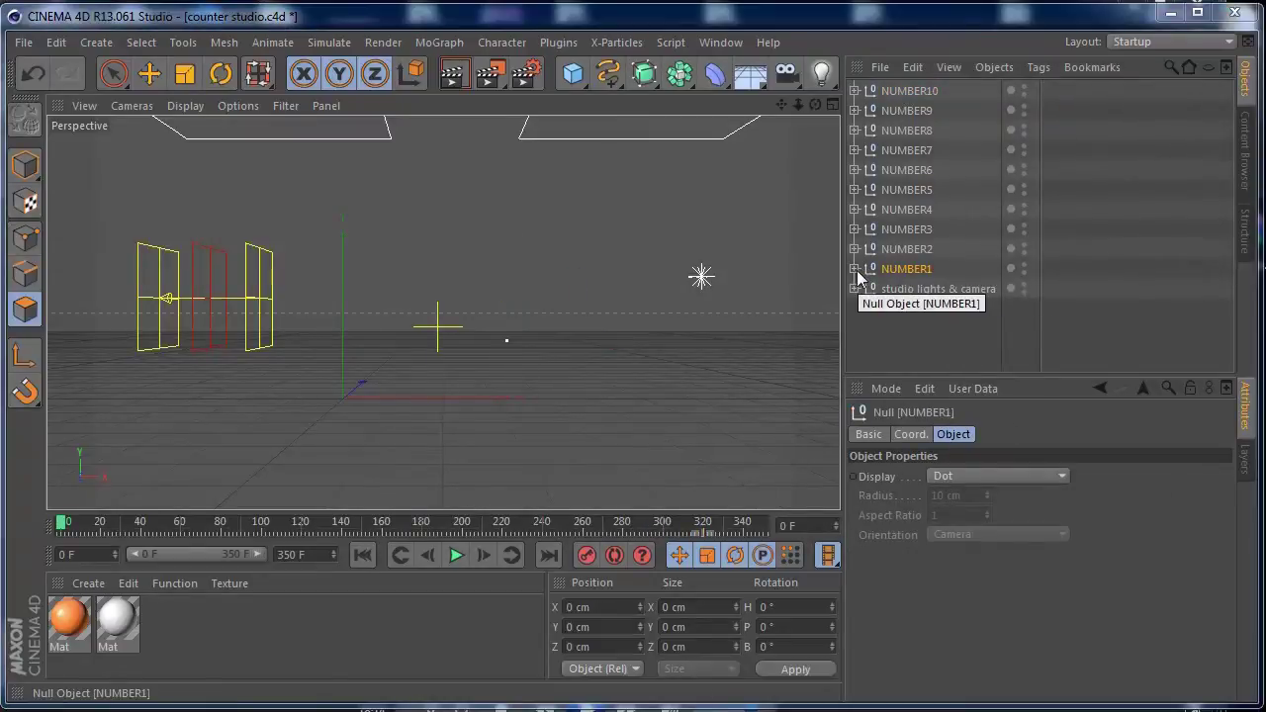
click(856, 270)
click(916, 351)
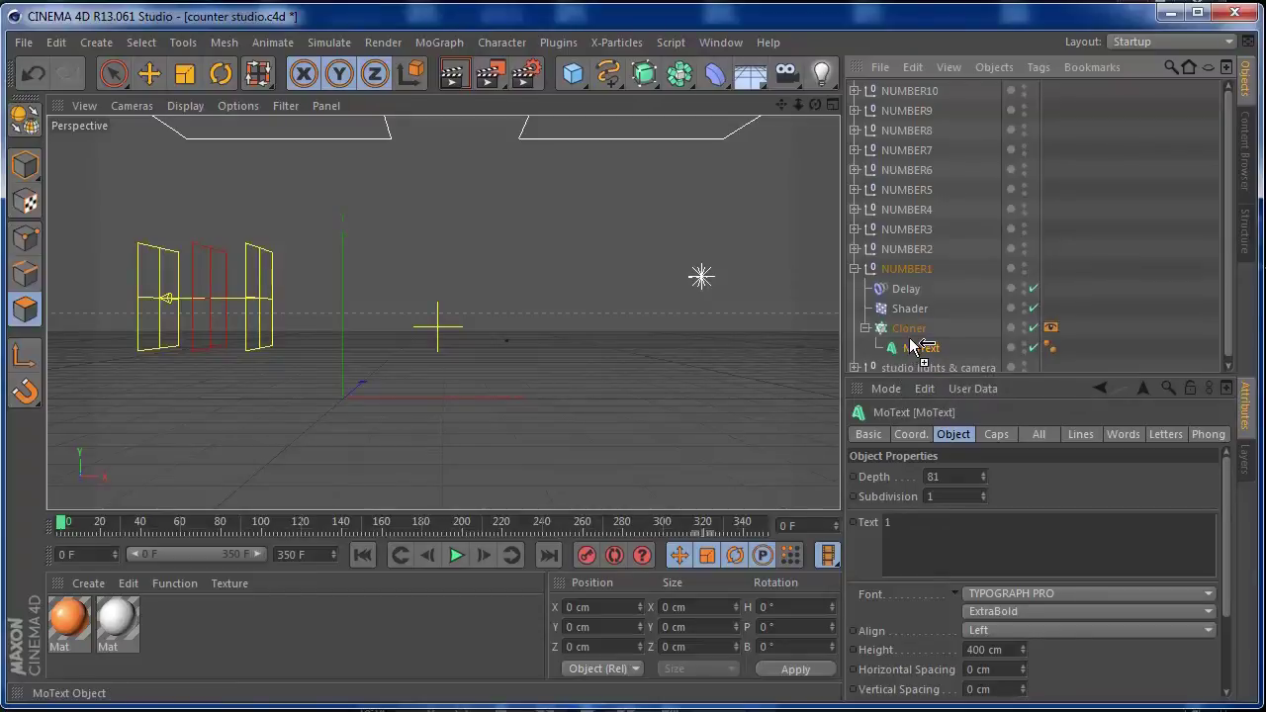
ctrl+drag(915, 344, 912, 346)
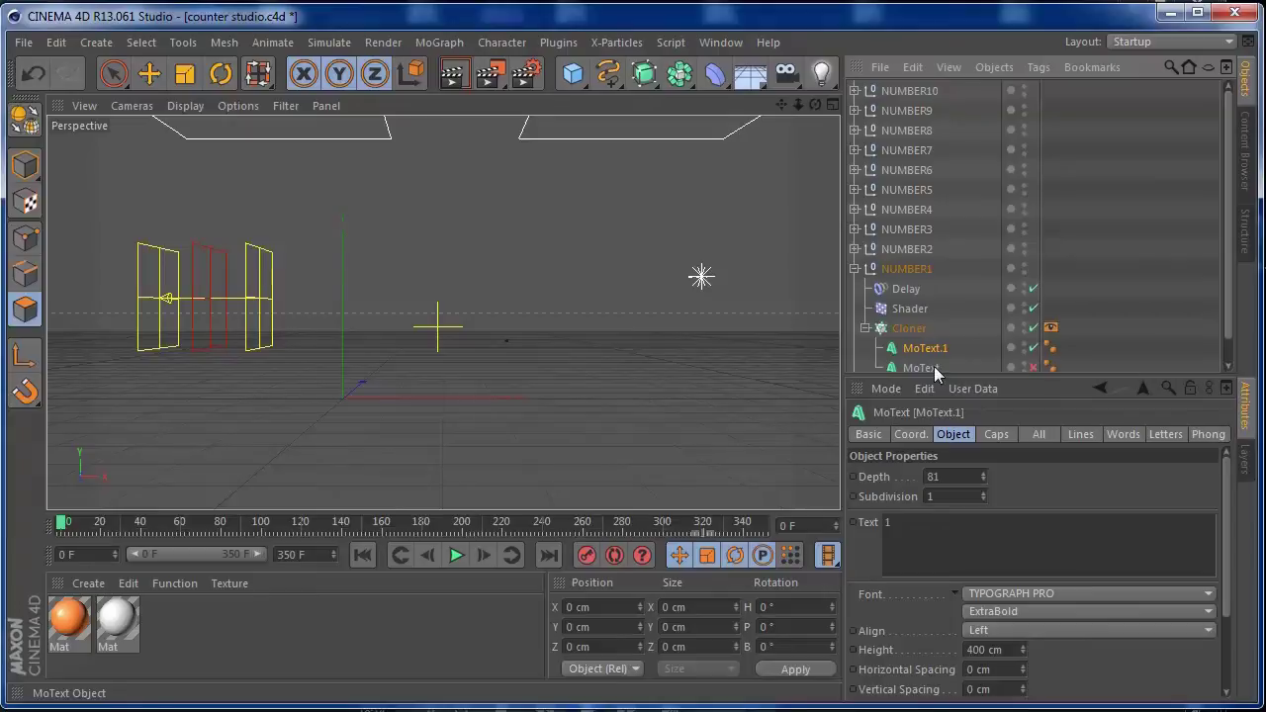
Step: Make the MoText copy editable, select all its children and connect them into a single polygon object, deleting the parts
key(alt+g)
right_click(930, 354)
click(967, 361)
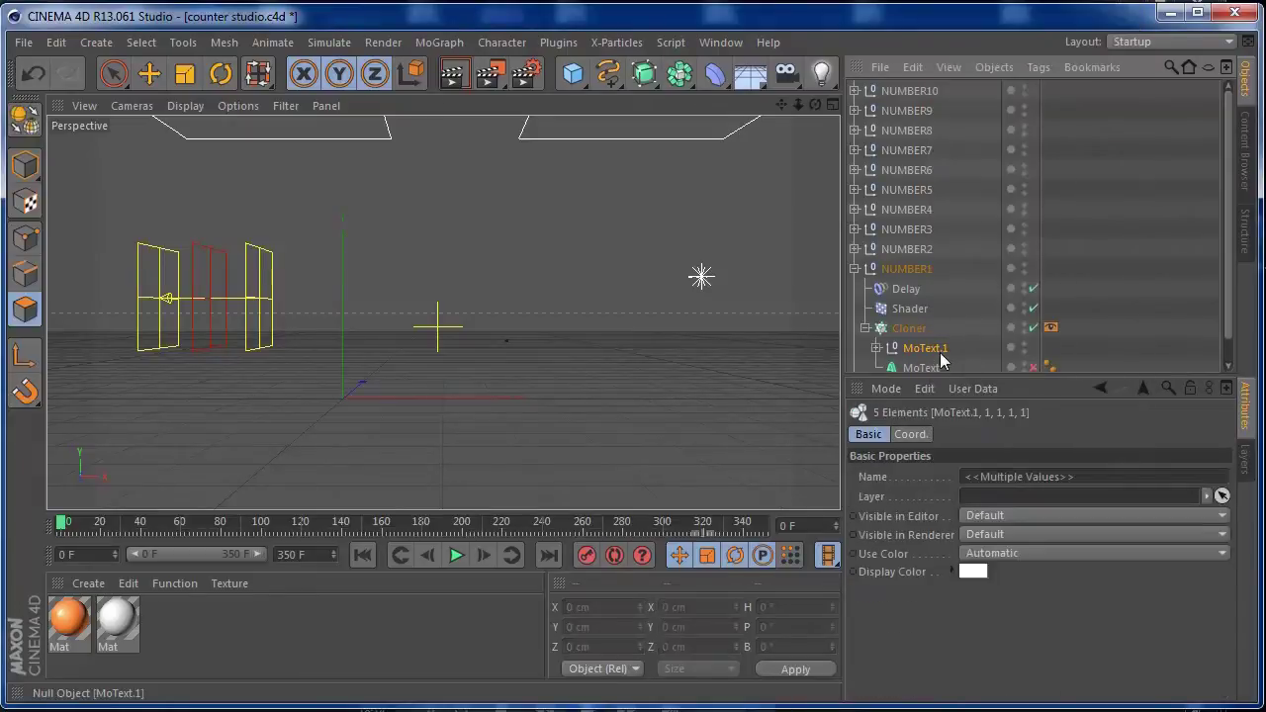
right_click(935, 356)
click(957, 369)
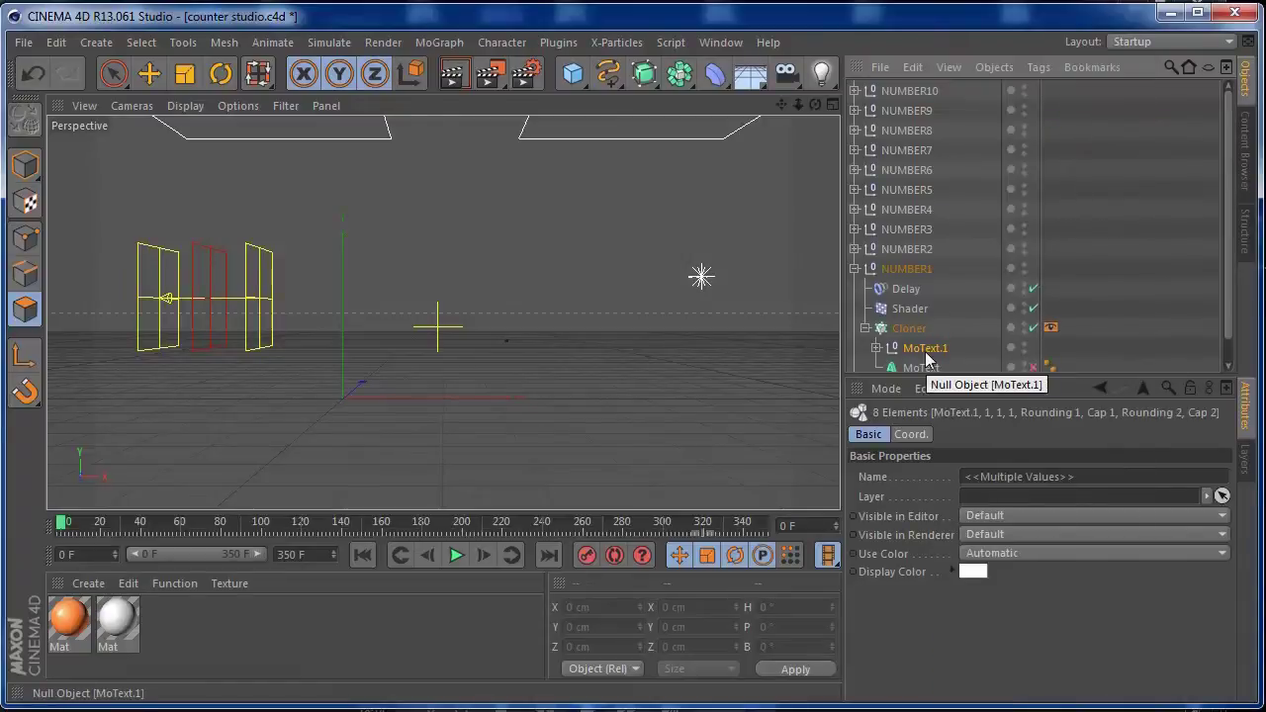
right_click(927, 358)
click(979, 508)
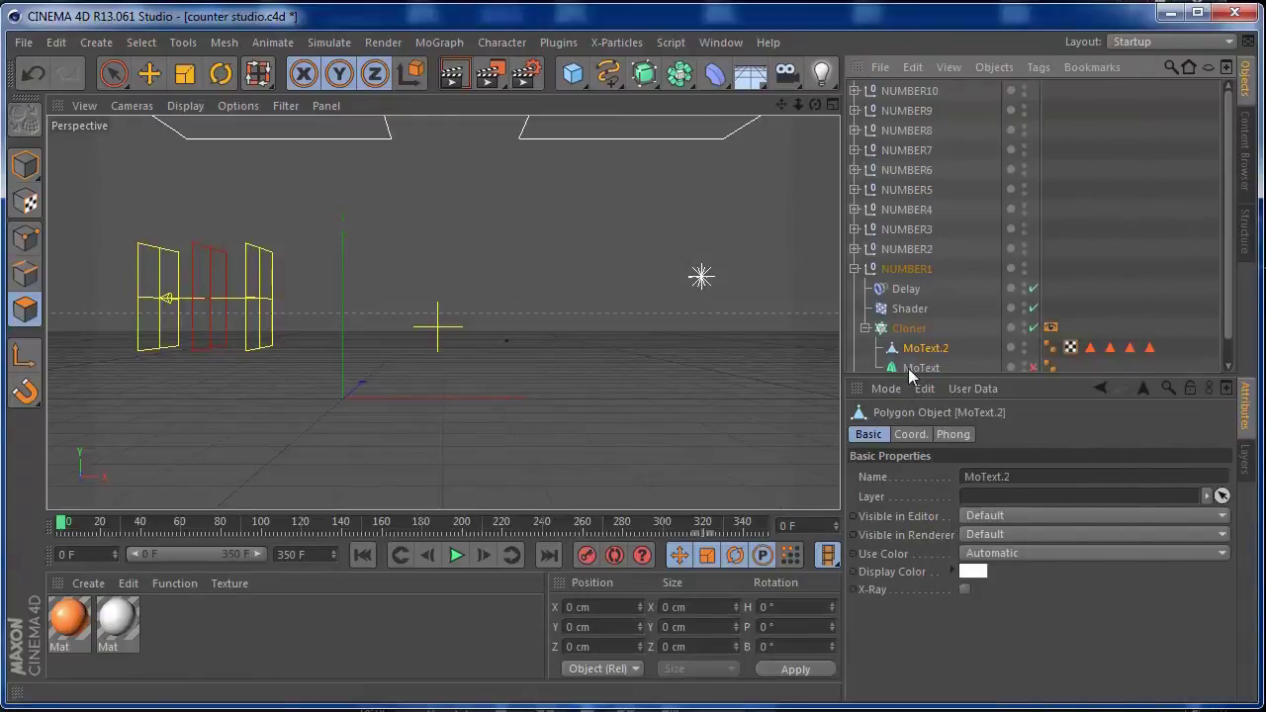
Step: Go to frame 19, leave the scene camera and view the upper part of the polygon number 1 at an angle in polygon mode
mouse_move(58, 525)
mouse_down()
mouse_move(139, 526)
mouse_move(97, 525)
mouse_up()
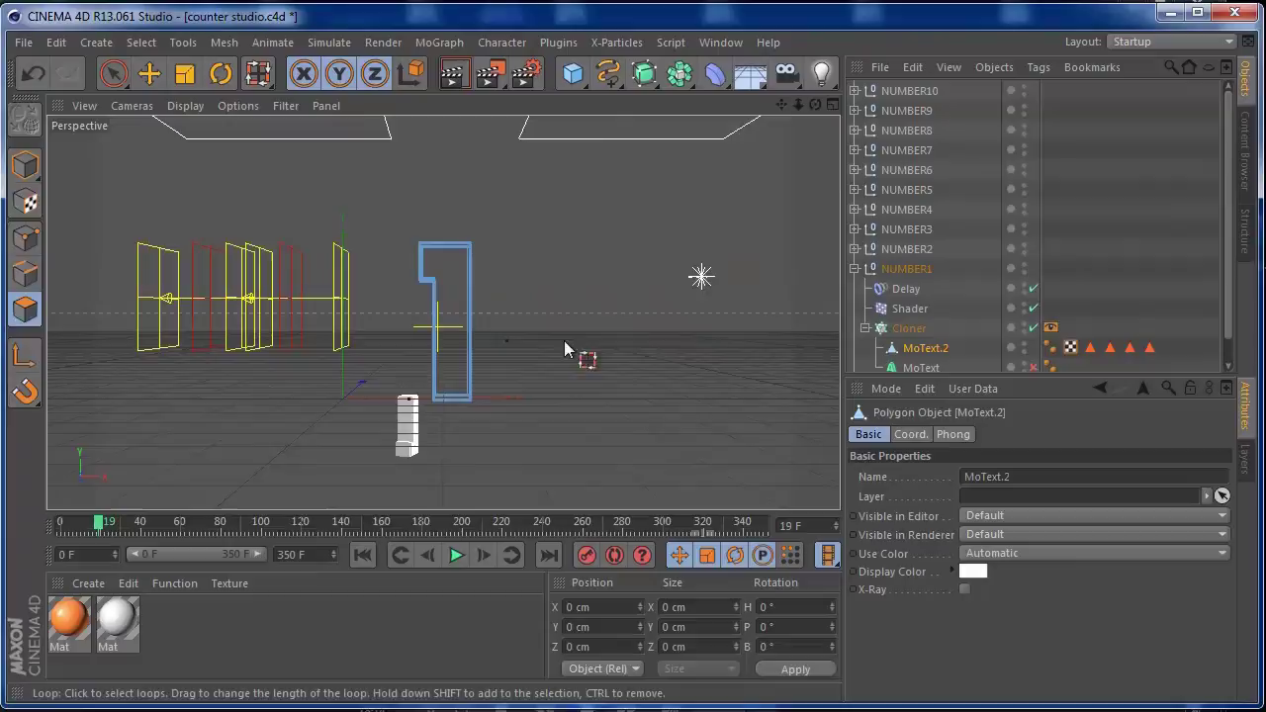
scroll(1197, 260, down, 1)
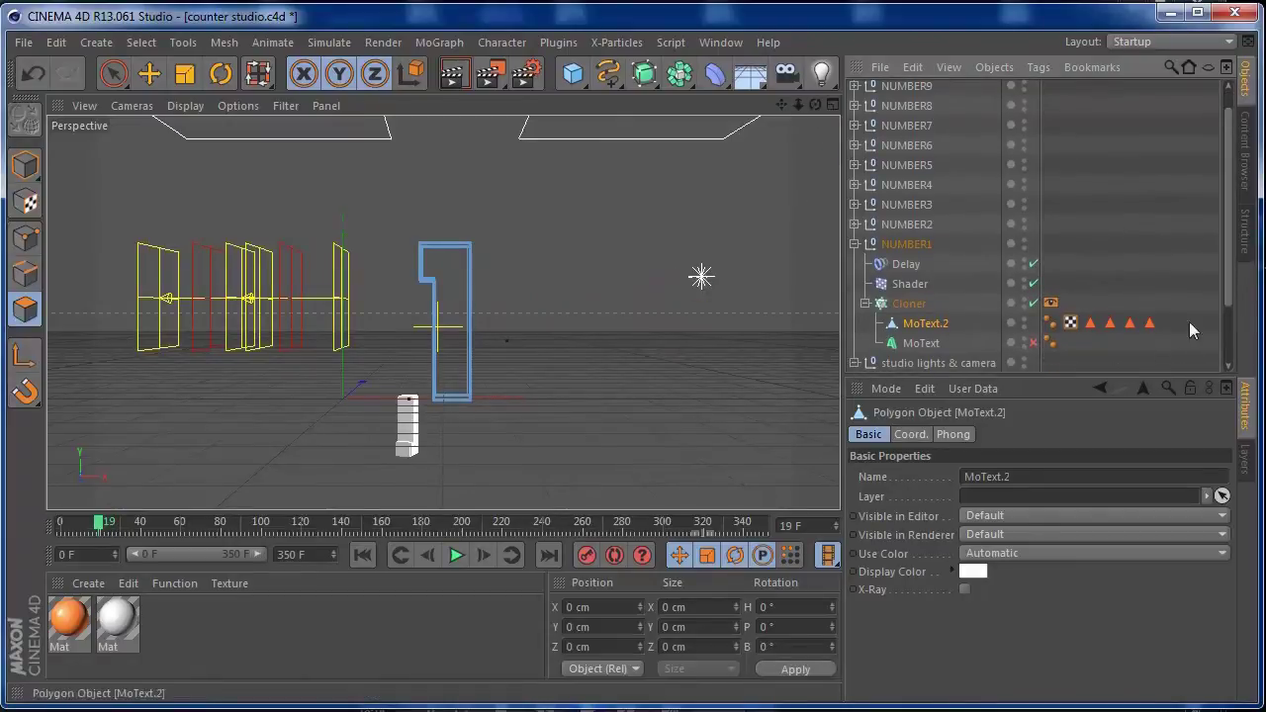
scroll(1238, 294, down, 4)
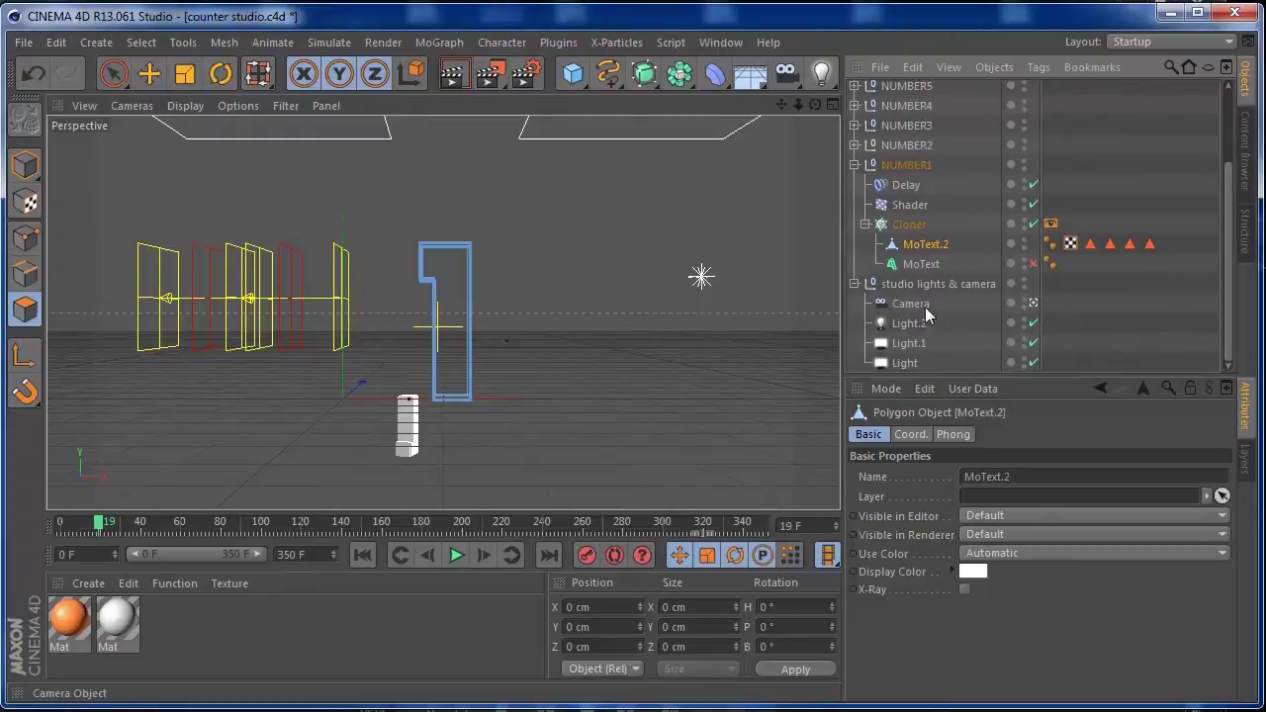
click(1033, 304)
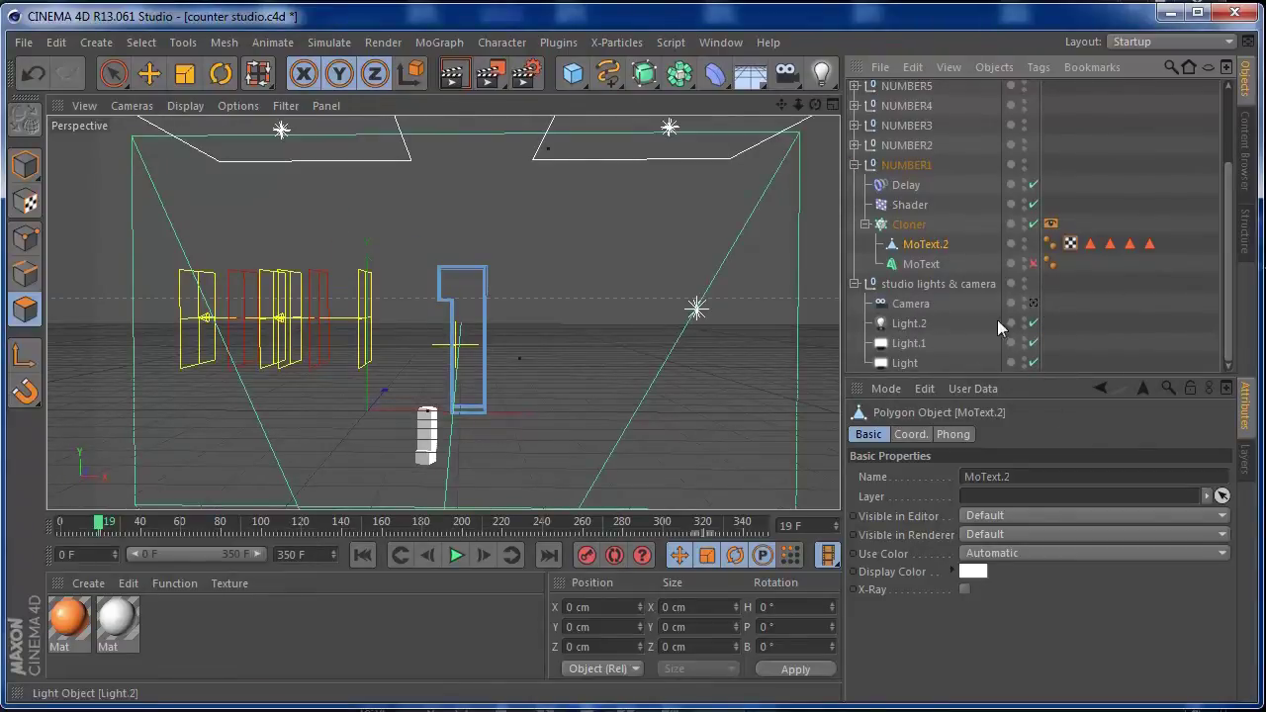
drag(815, 104, 945, 76)
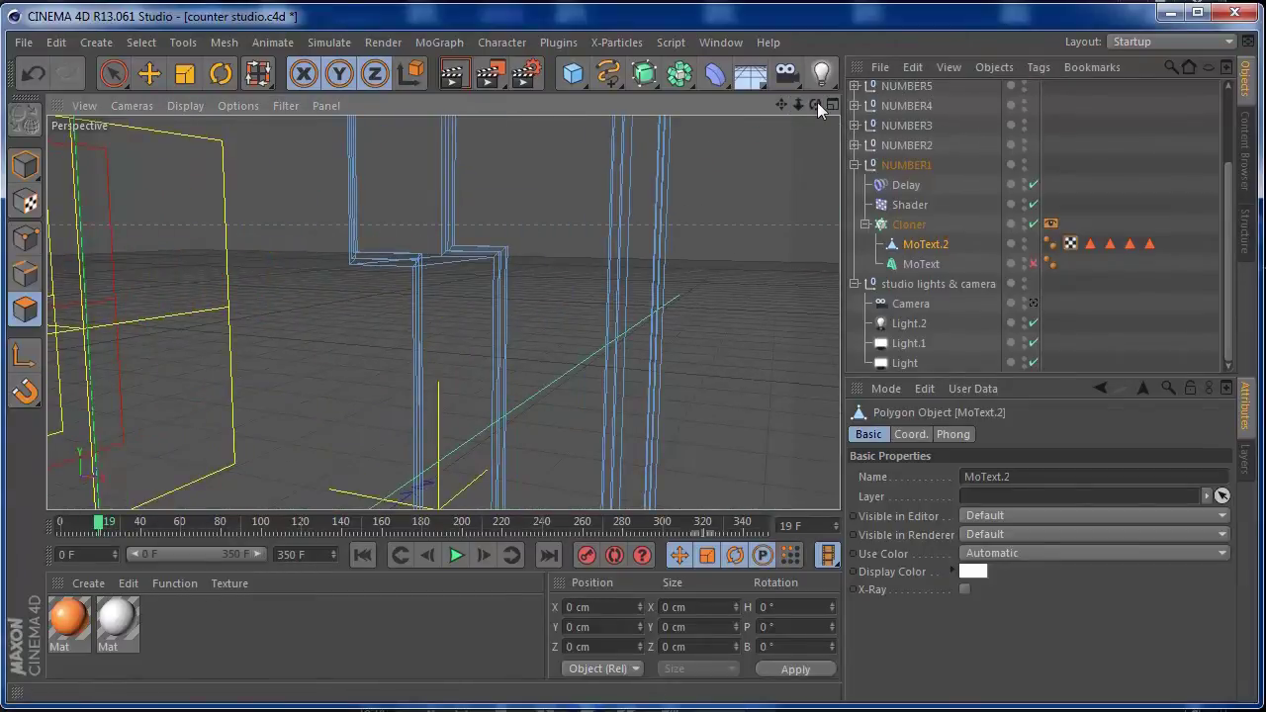
drag(785, 105, 724, 230)
drag(811, 105, 801, 134)
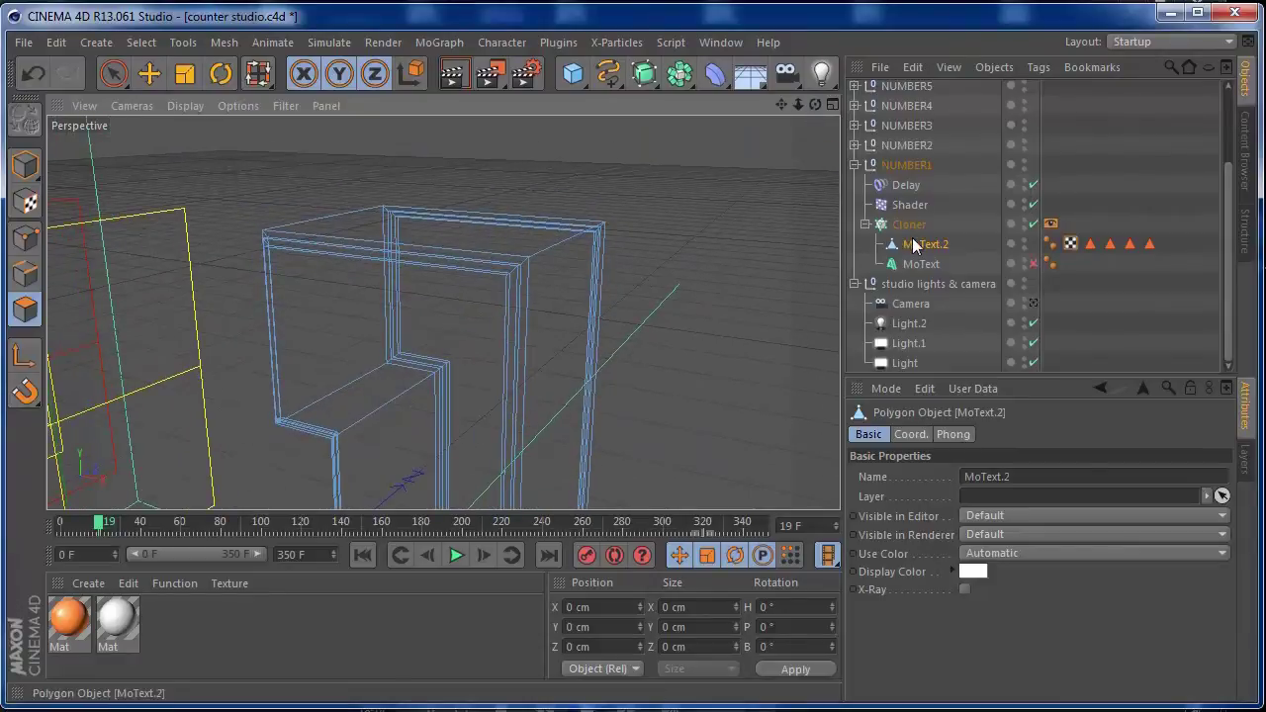
click(25, 310)
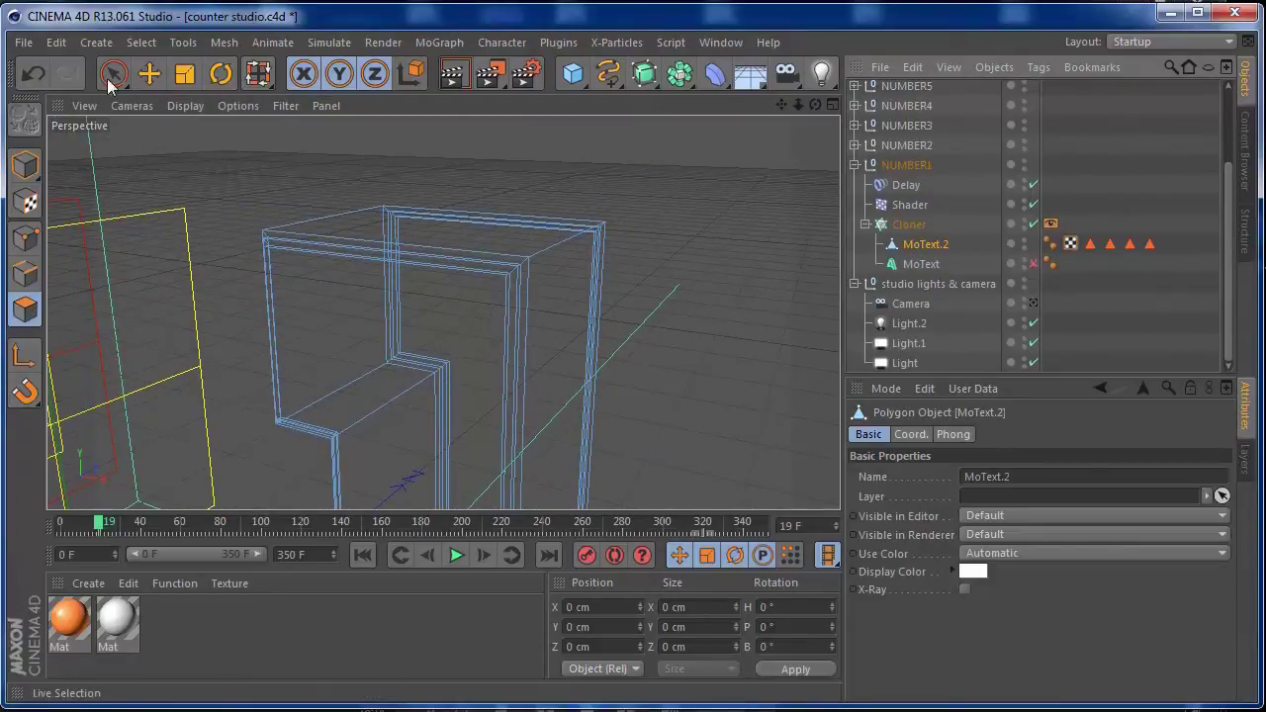
Step: Loop-select the polygon loops that form the front bevel of the number 1
click(140, 42)
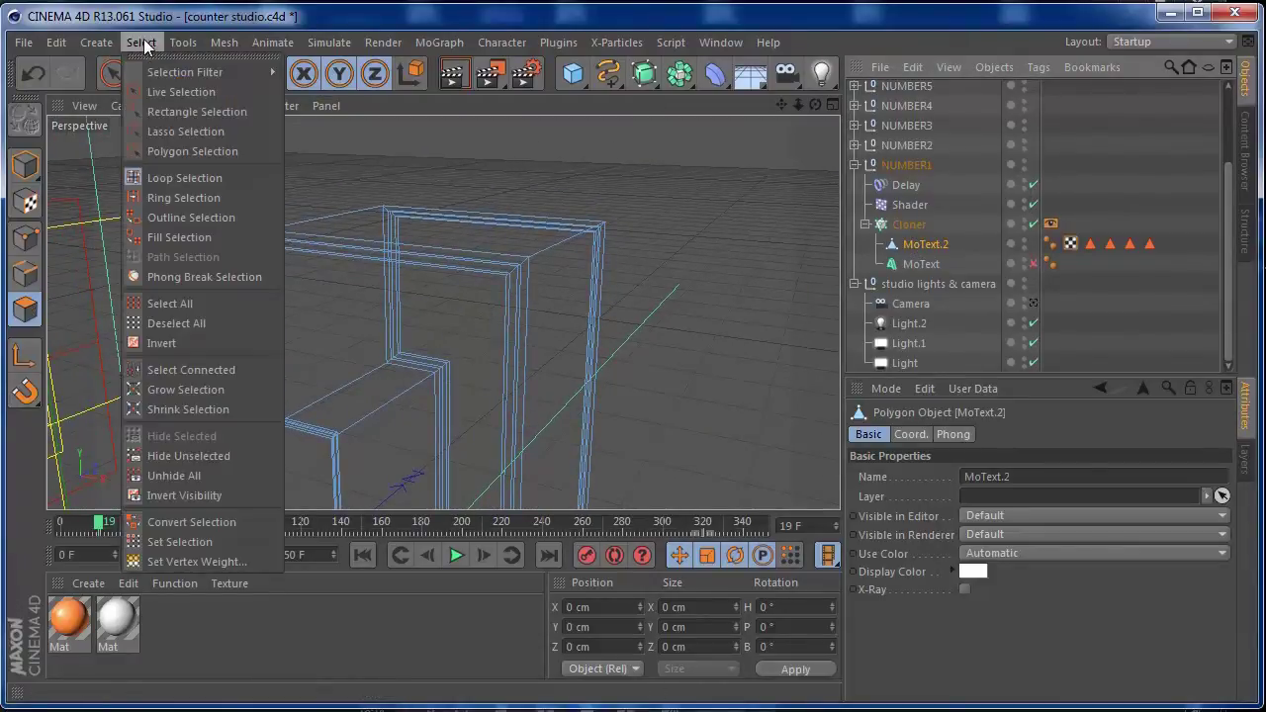
click(168, 175)
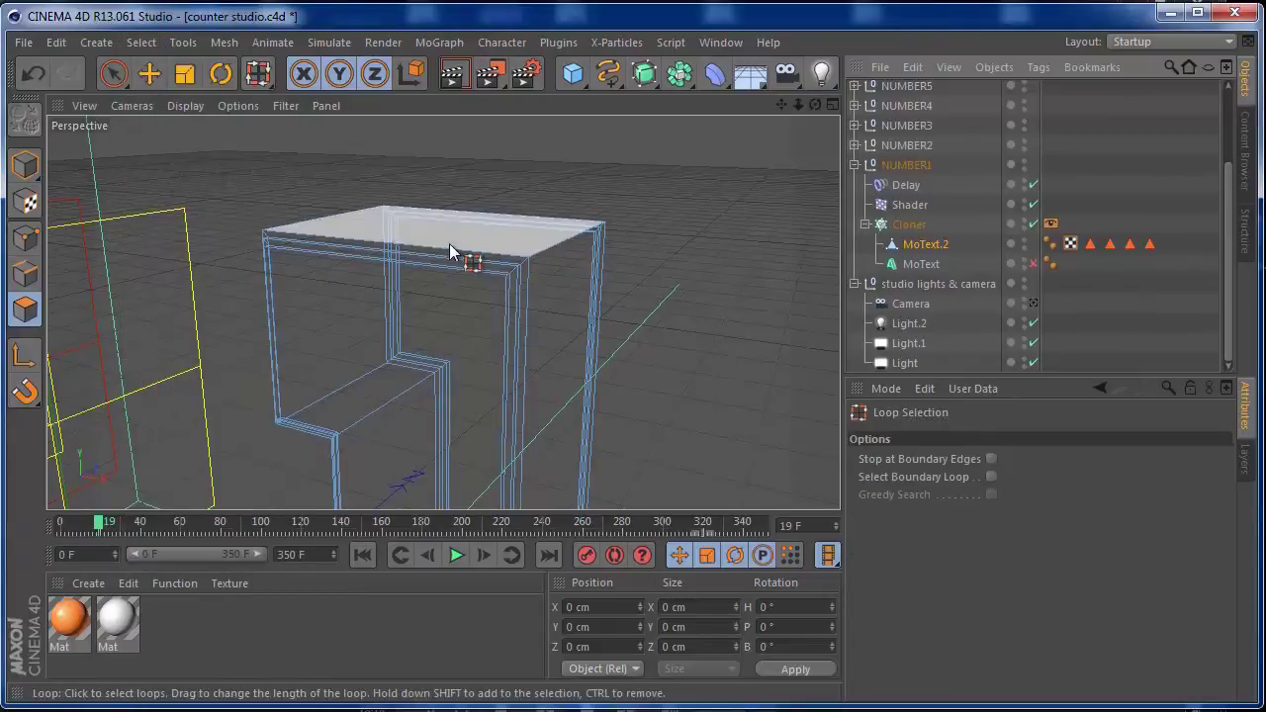
click(527, 269)
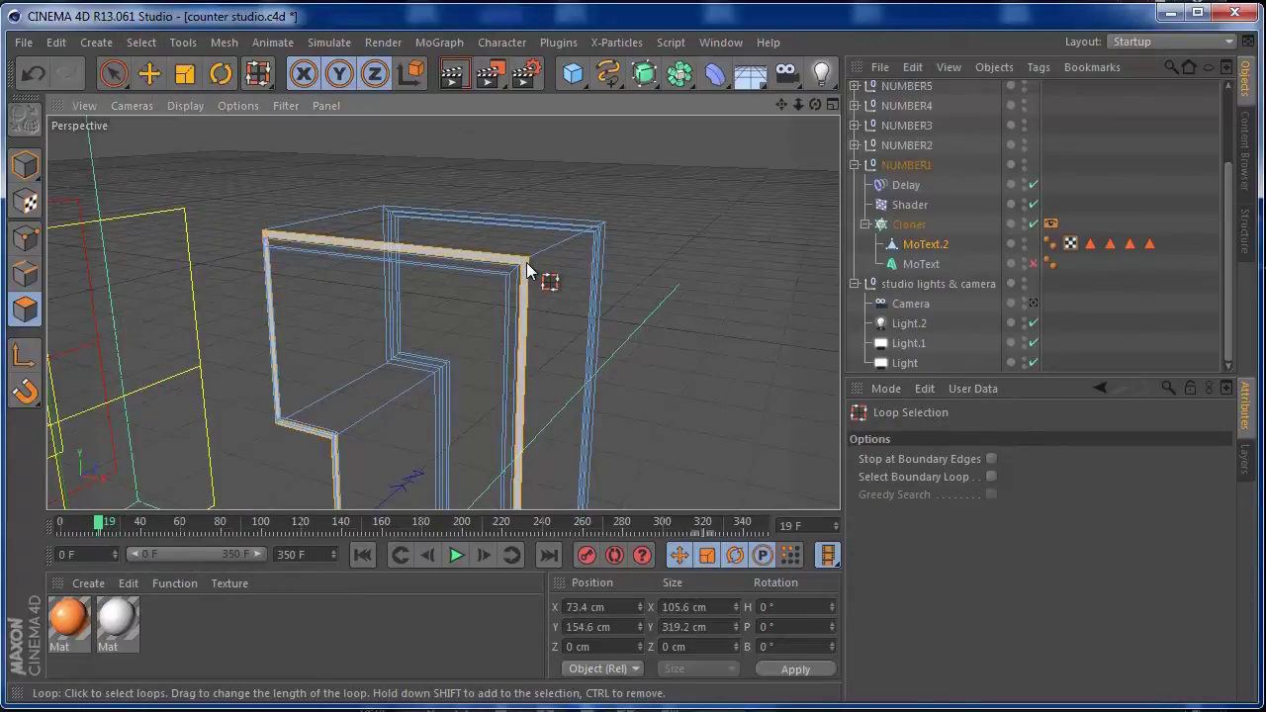
click(535, 284)
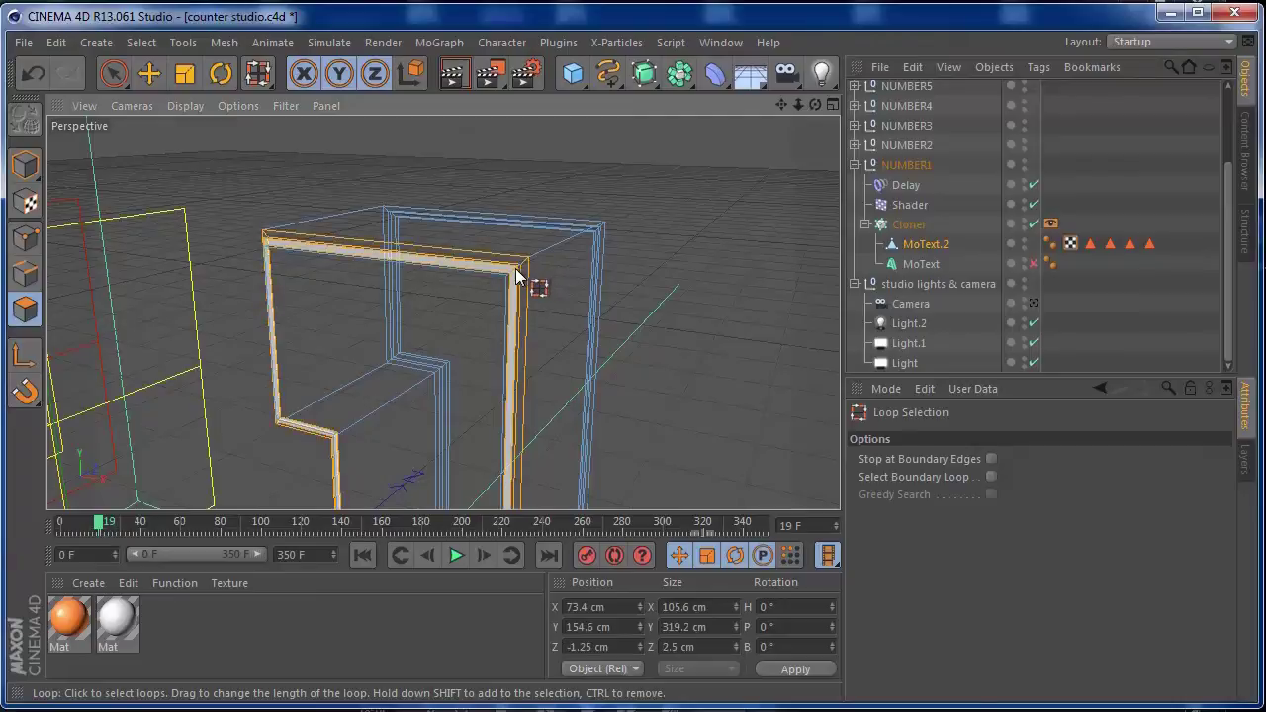
shift+click(507, 282)
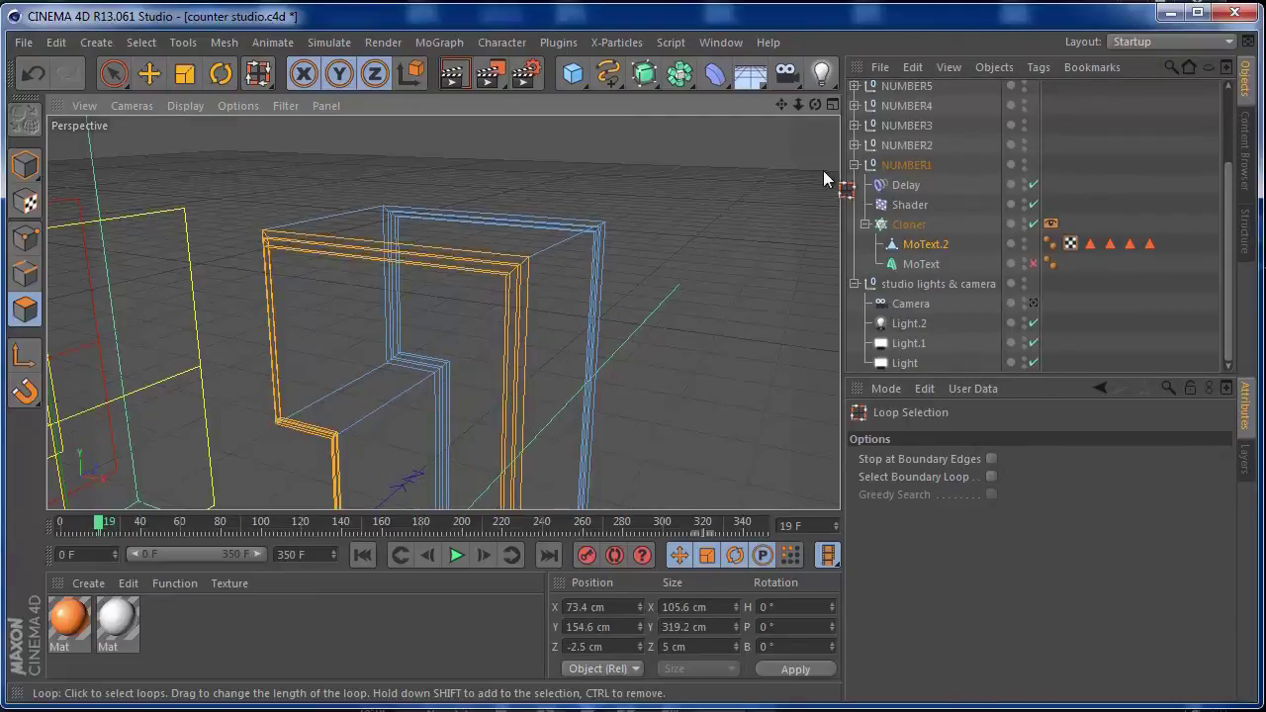
Step: Add the rear bevel's polygon loops on the back side of the number 1 to the selection
mouse_move(805, 105)
mouse_down()
mouse_move(848, 100)
mouse_move(793, 107)
mouse_up()
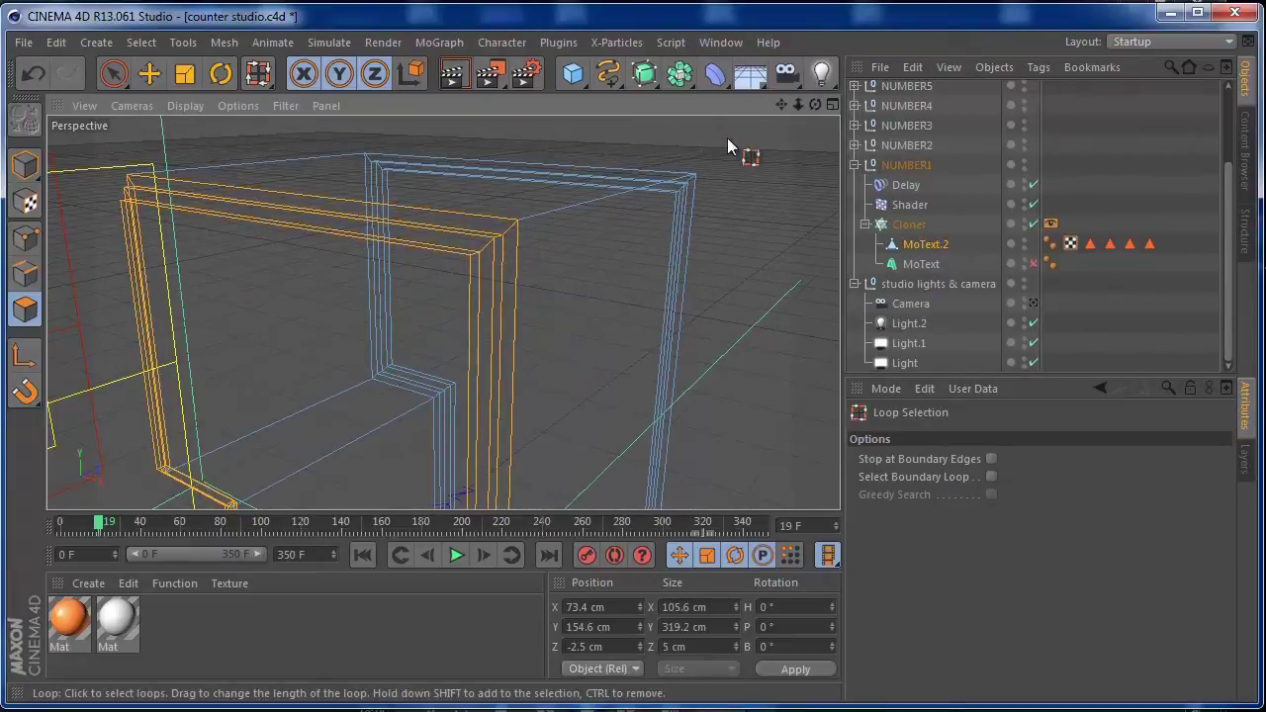
drag(812, 105, 518, 116)
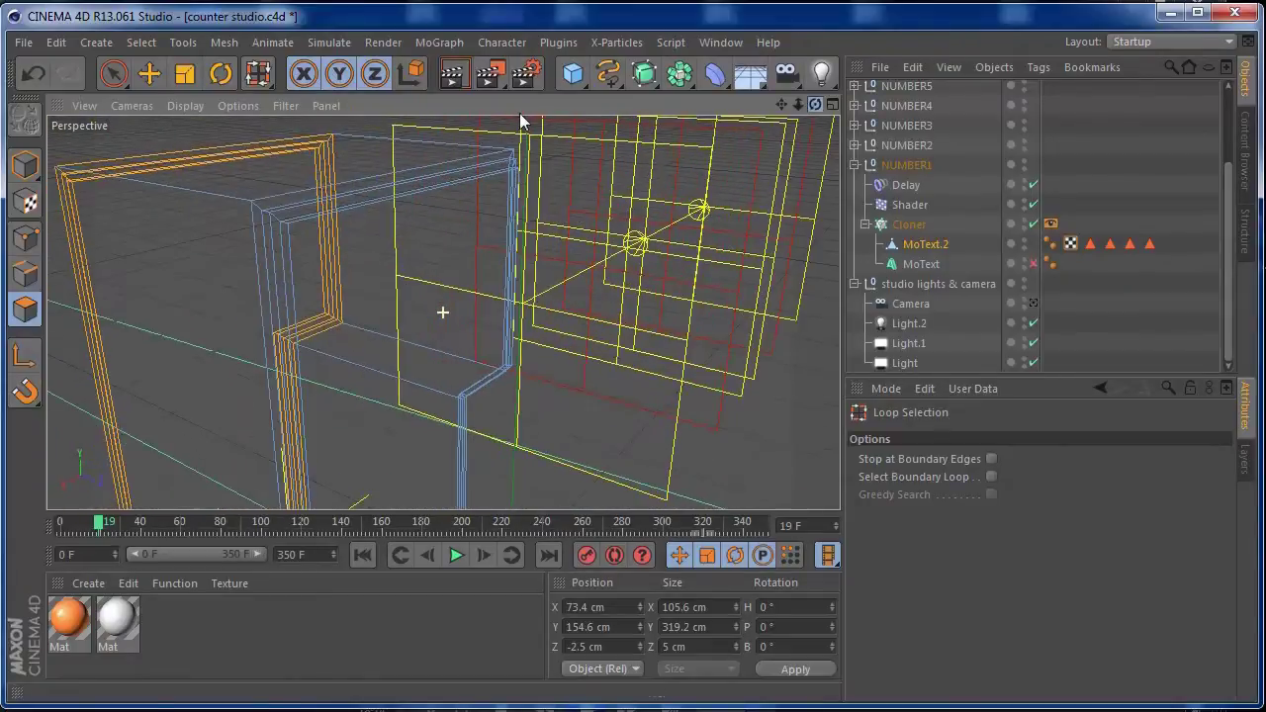
click(269, 223)
shift+click(273, 216)
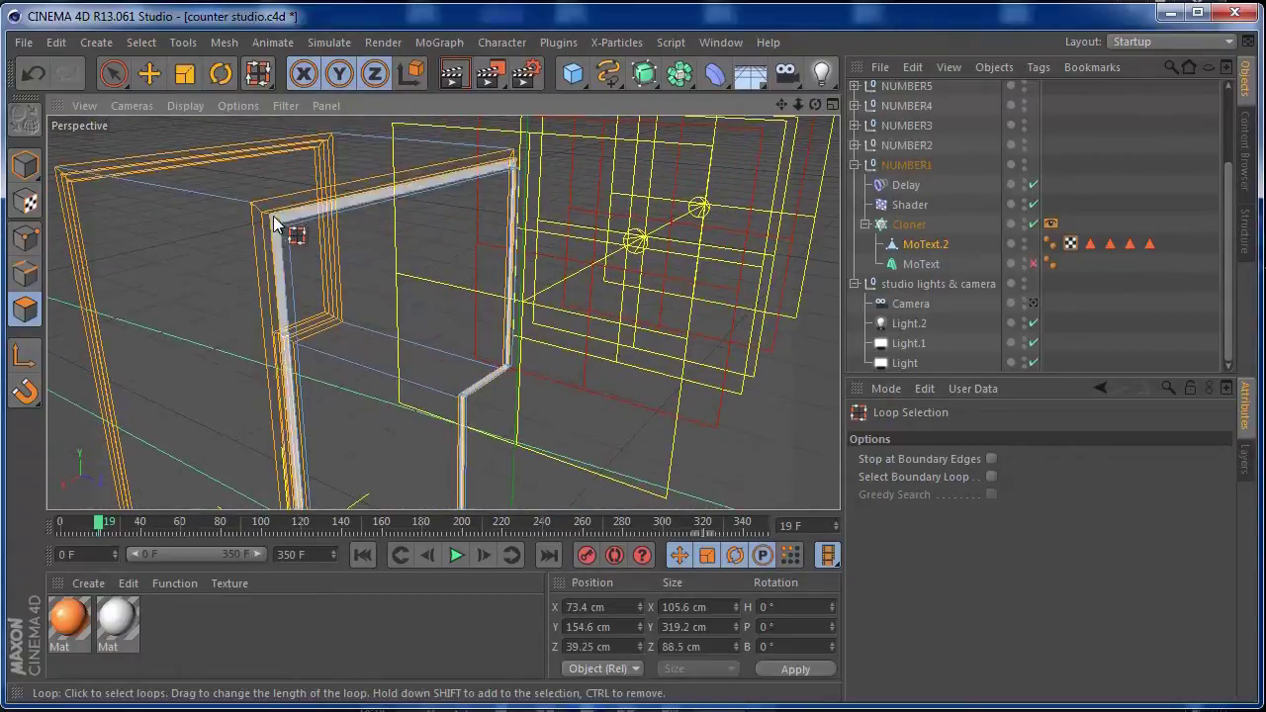
shift+click(283, 224)
Step: Store the selected bevel polygons of the number 1 in a polygon selection tag
drag(811, 107, 1174, 96)
click(89, 44)
mouse_move(142, 45)
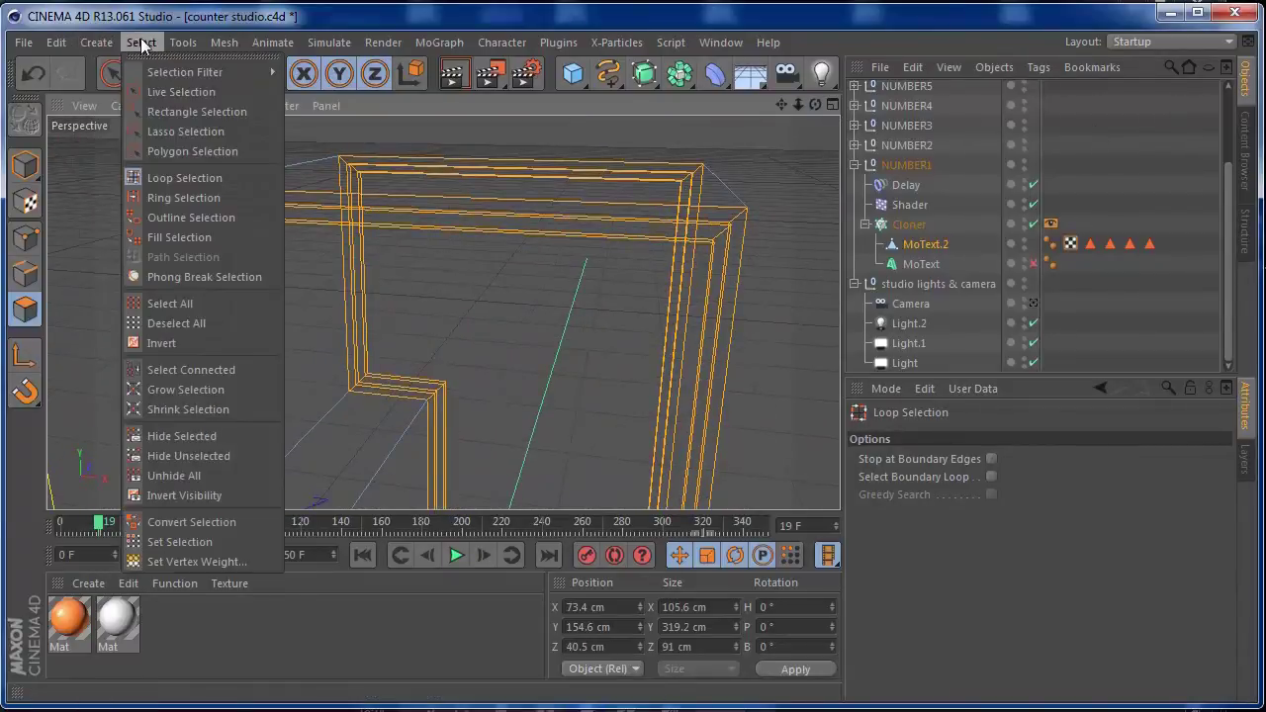
click(183, 542)
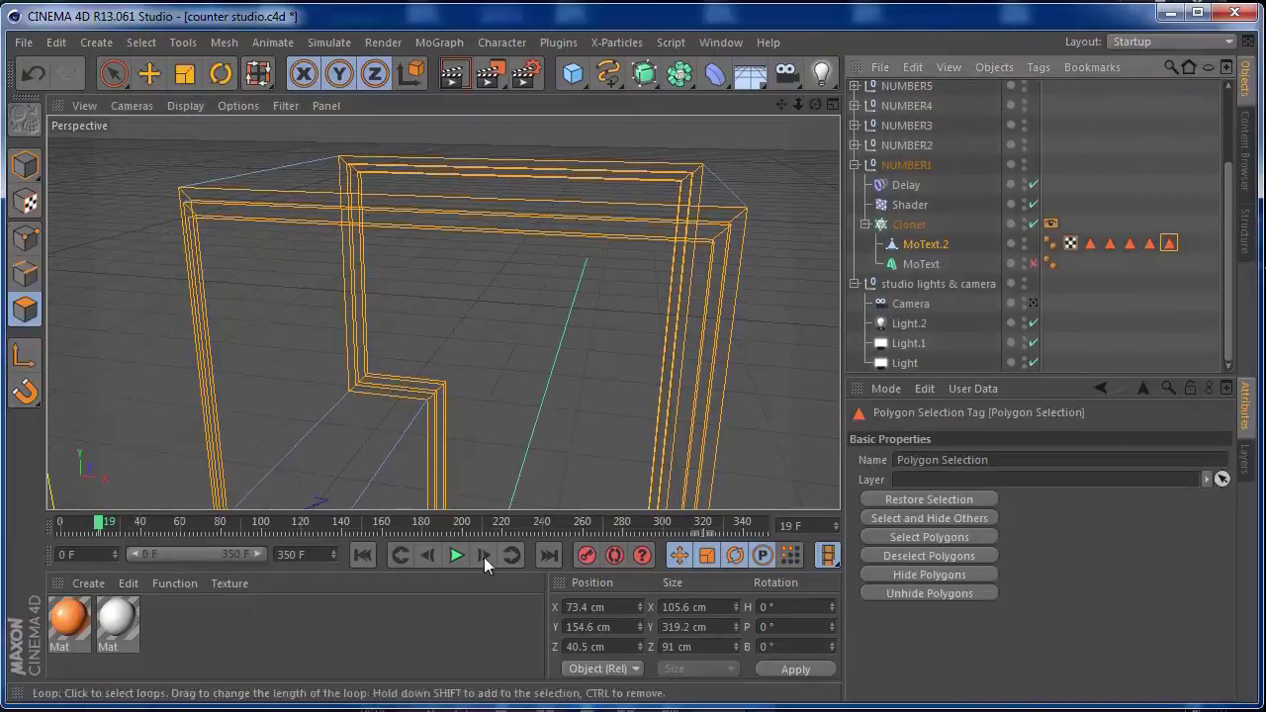
Step: Apply the orange material to NUMBER1's stored bevel selection and the white material to the whole MoText.2, placing the white texture tag before the orange one
drag(65, 628, 771, 250)
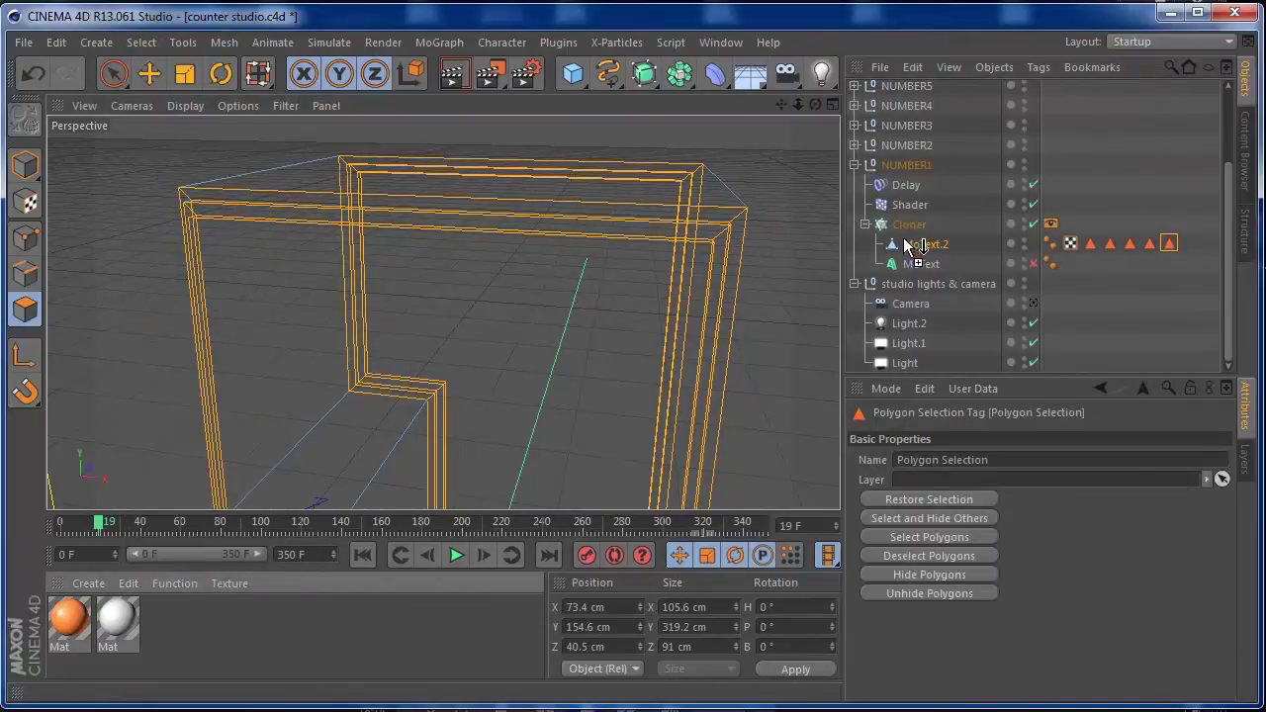
drag(908, 243, 910, 244)
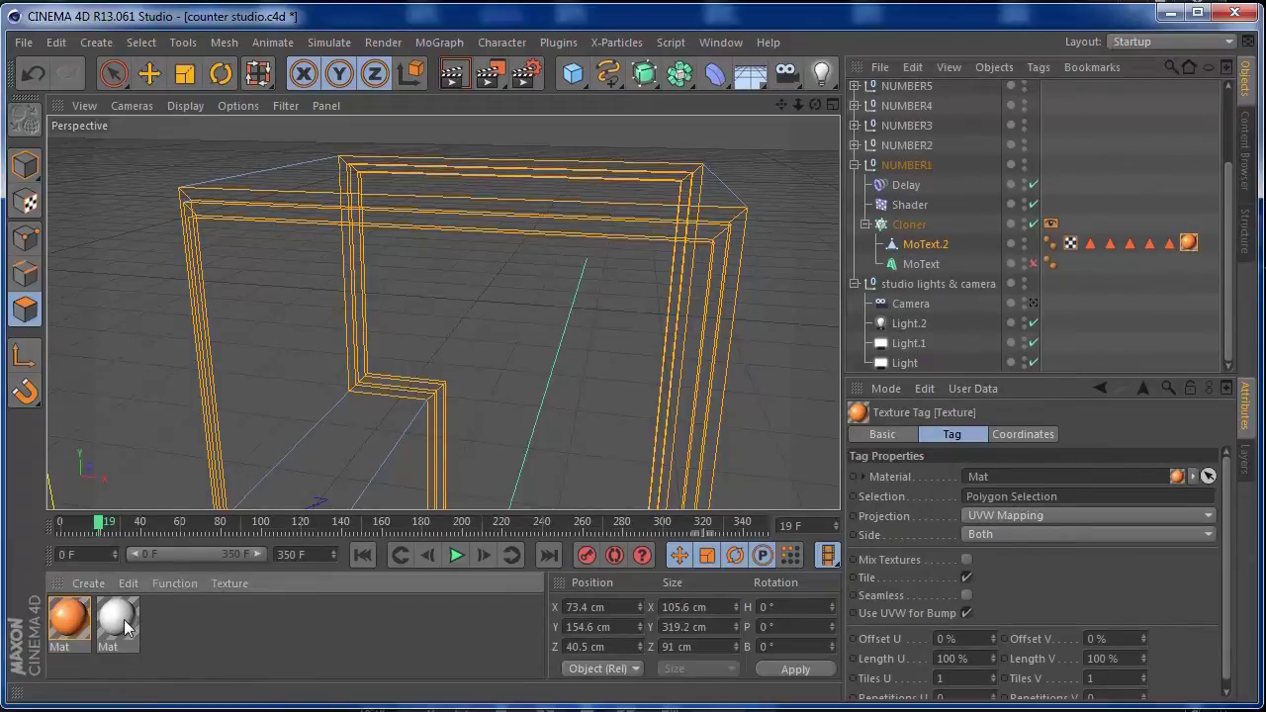
drag(887, 244, 933, 246)
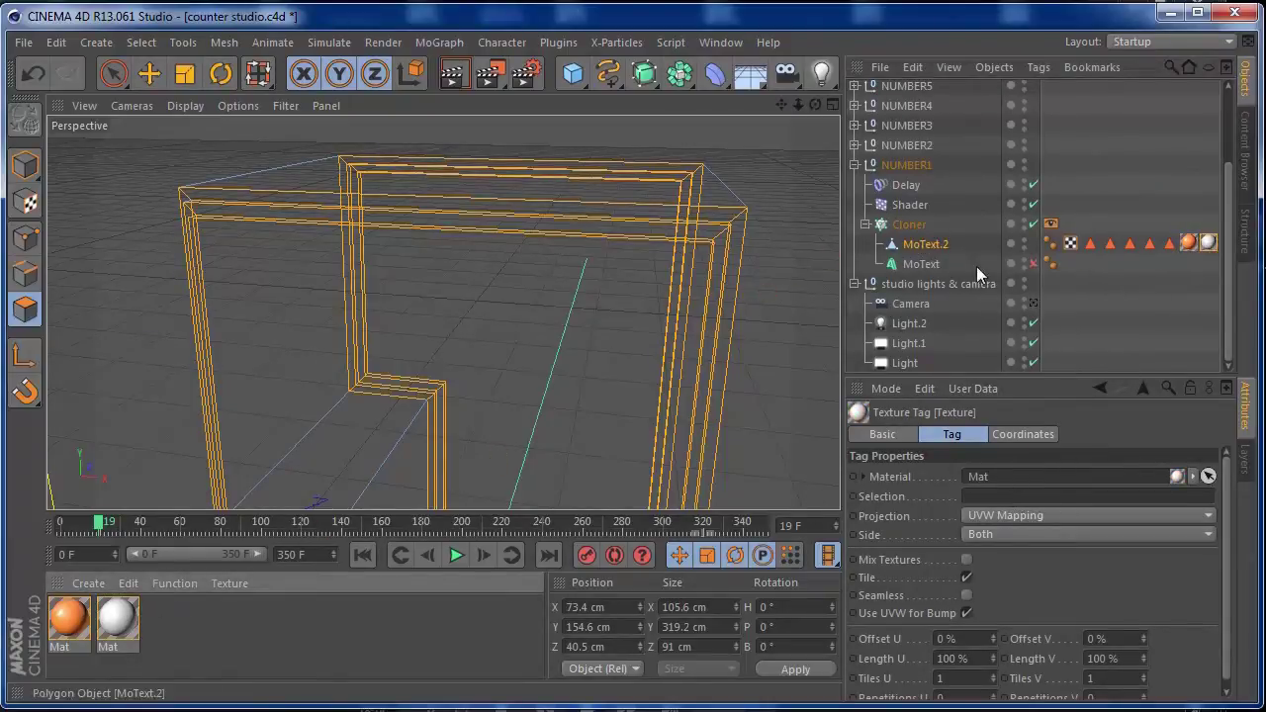
click(1209, 243)
drag(1209, 243, 1162, 244)
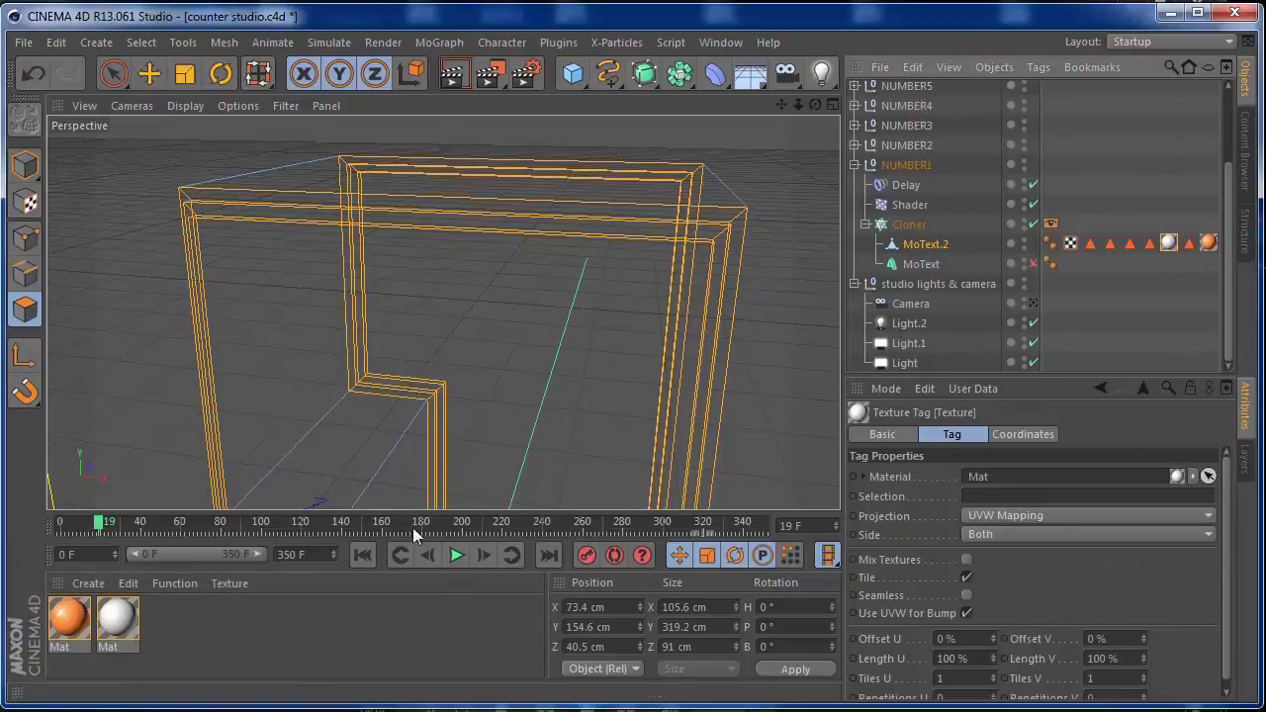
Step: Play the animation to check the materials on the number 1, stop it and go back to frame 35
drag(800, 104, 414, 571)
click(457, 556)
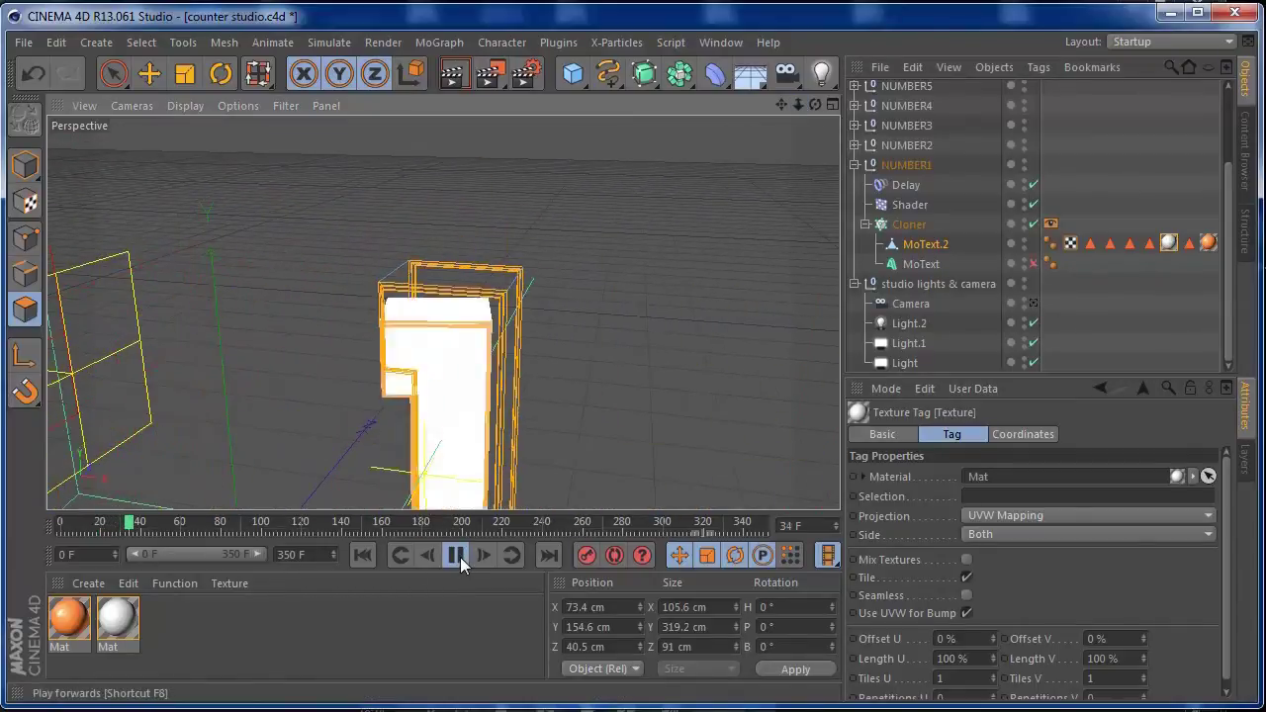
click(457, 555)
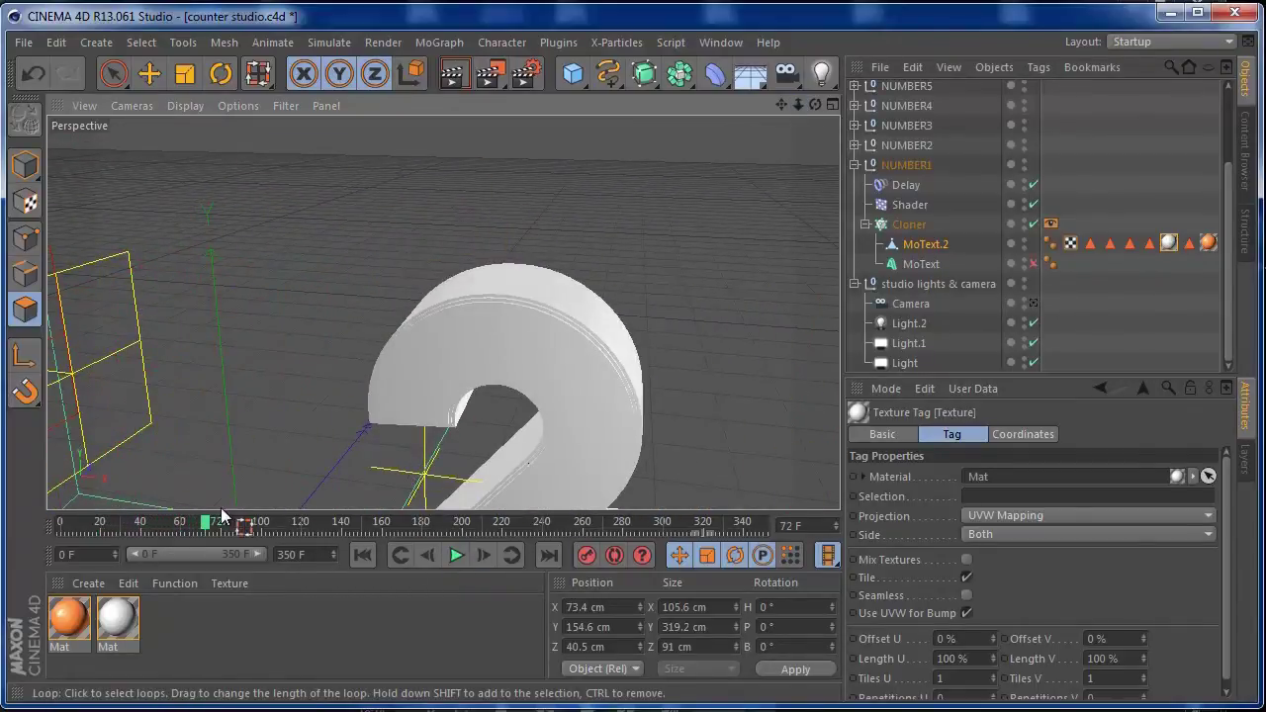
click(167, 529)
drag(166, 529, 126, 529)
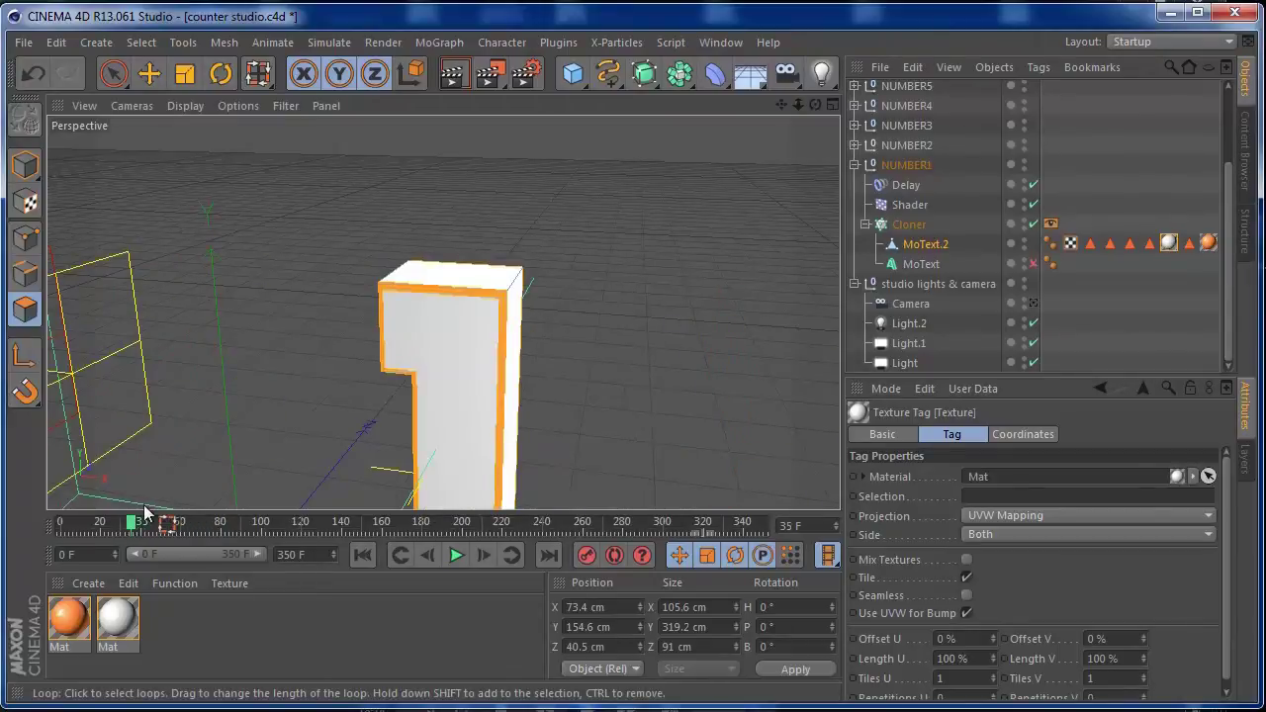
Step: Inspect the coloured number 1 from the side and front, and render a region around its upper part
drag(815, 106, 442, 117)
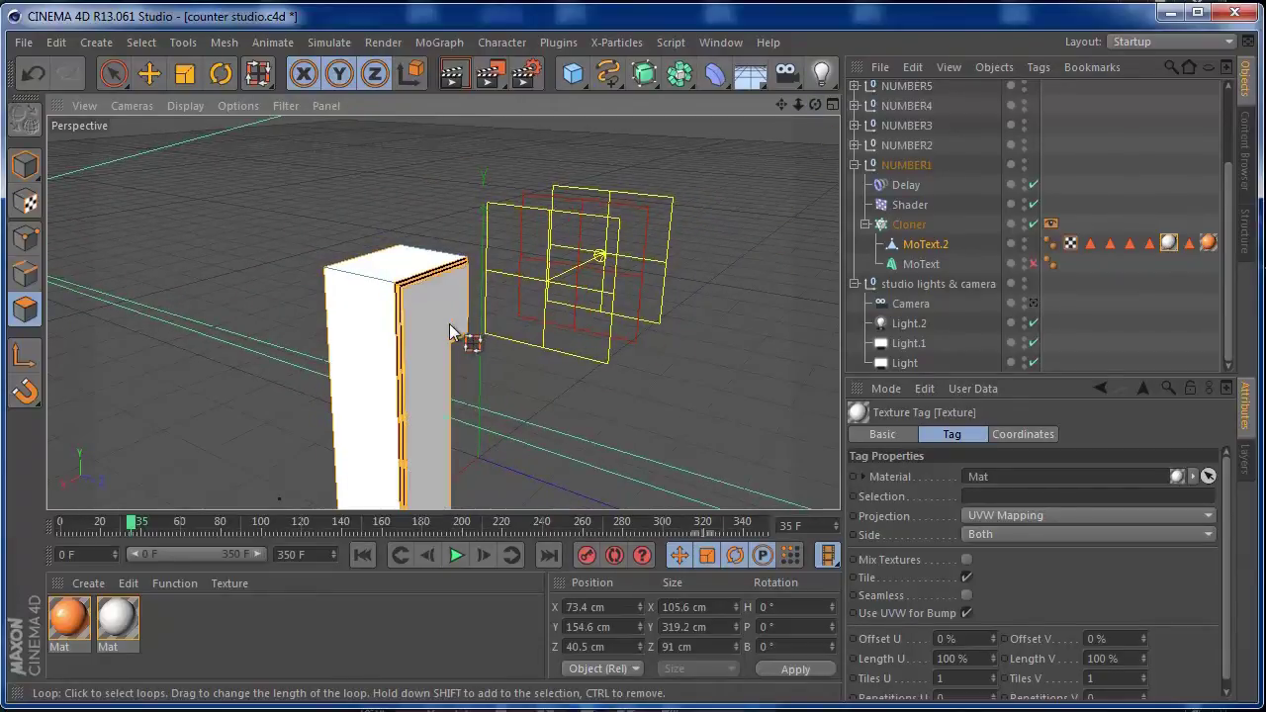
drag(815, 105, 1182, 77)
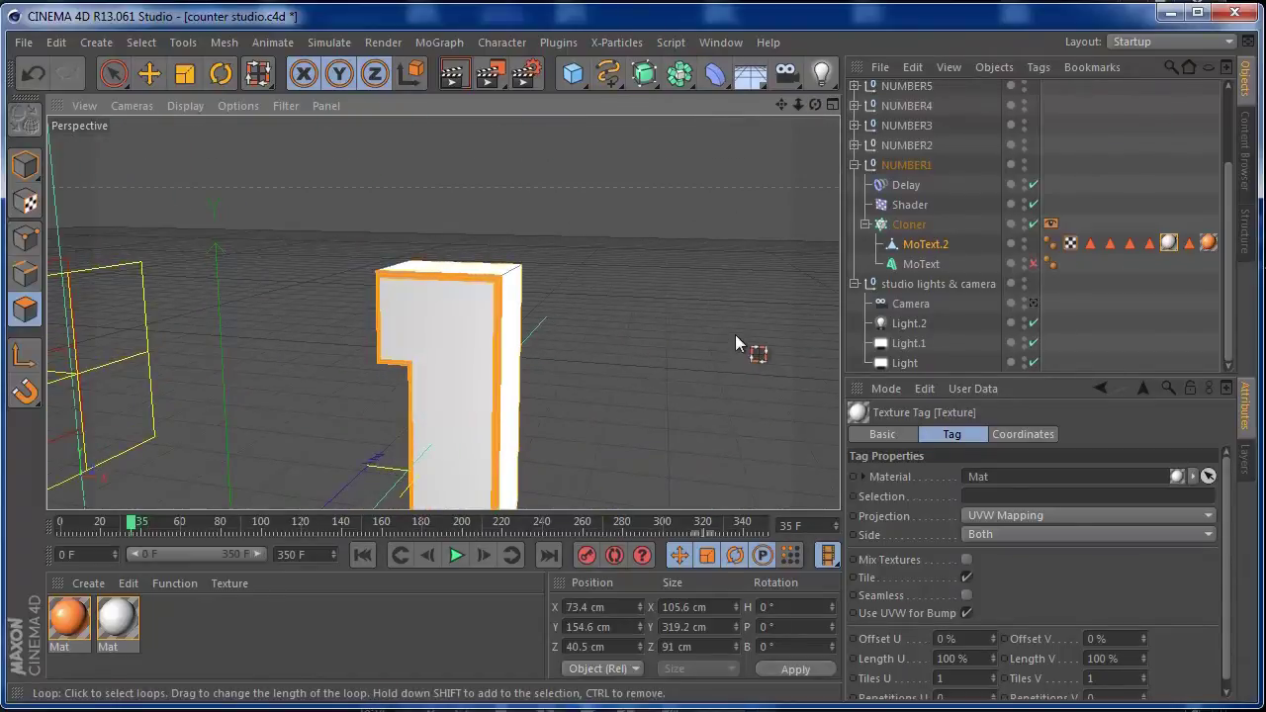
drag(488, 76, 554, 102)
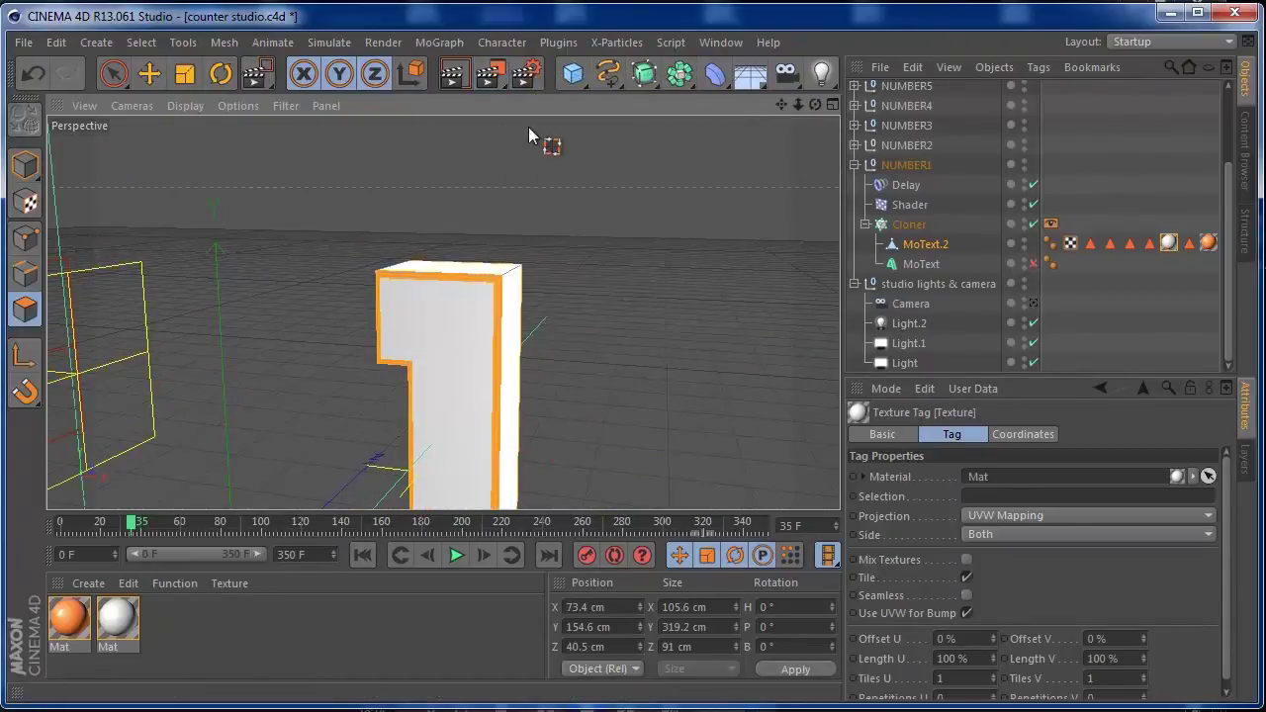
drag(350, 213, 557, 435)
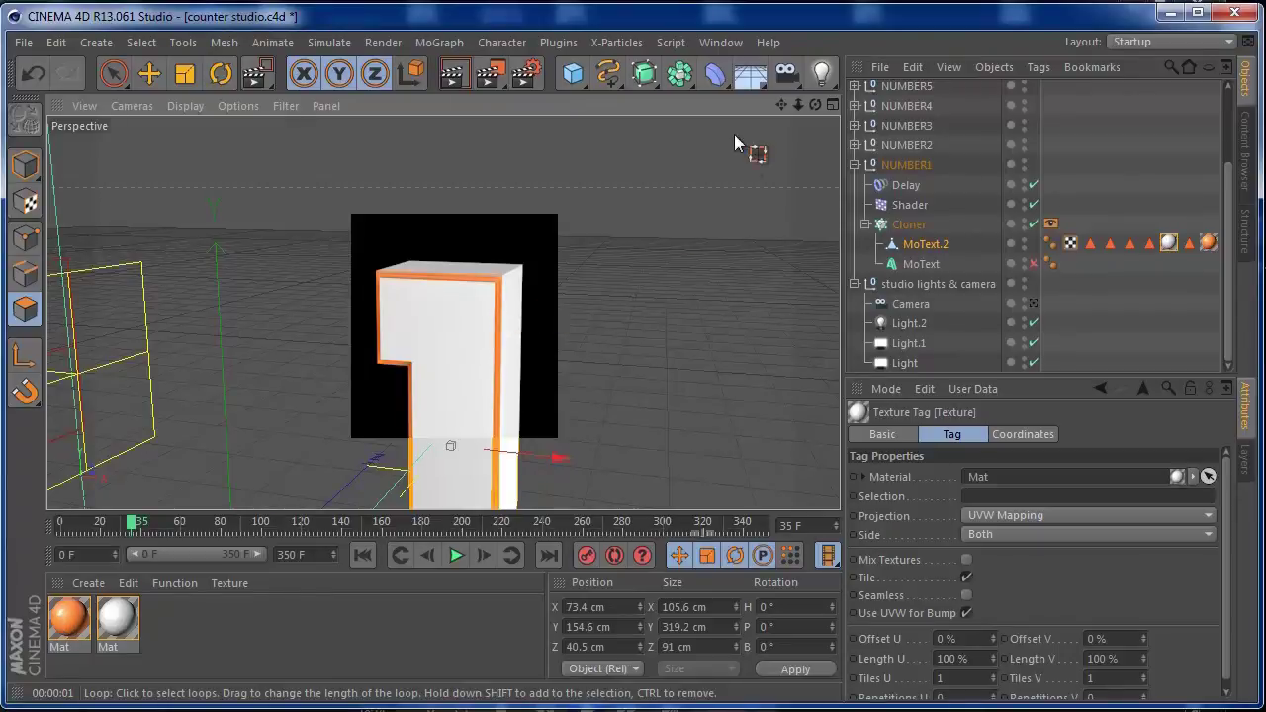
Step: Collapse the NUMBER1 group, expand NUMBER2, duplicate the MoText object inside its Cloner and disable the original
drag(801, 103, 837, 87)
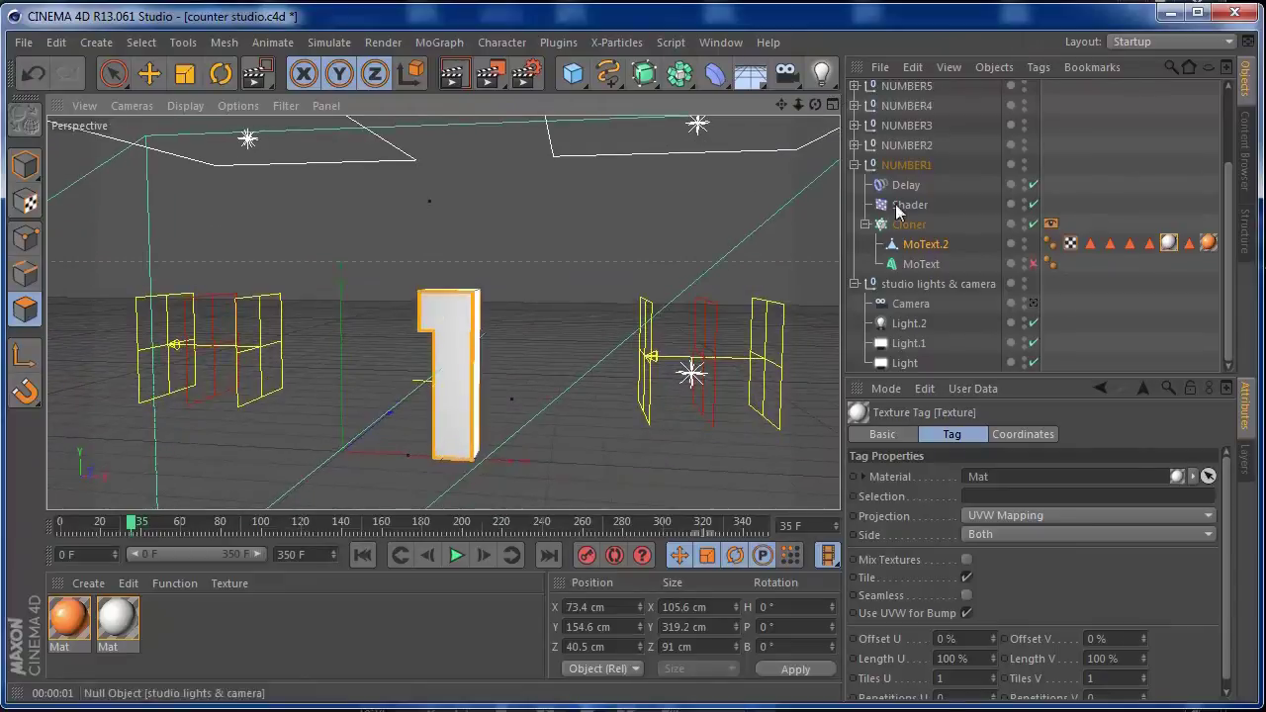
click(855, 165)
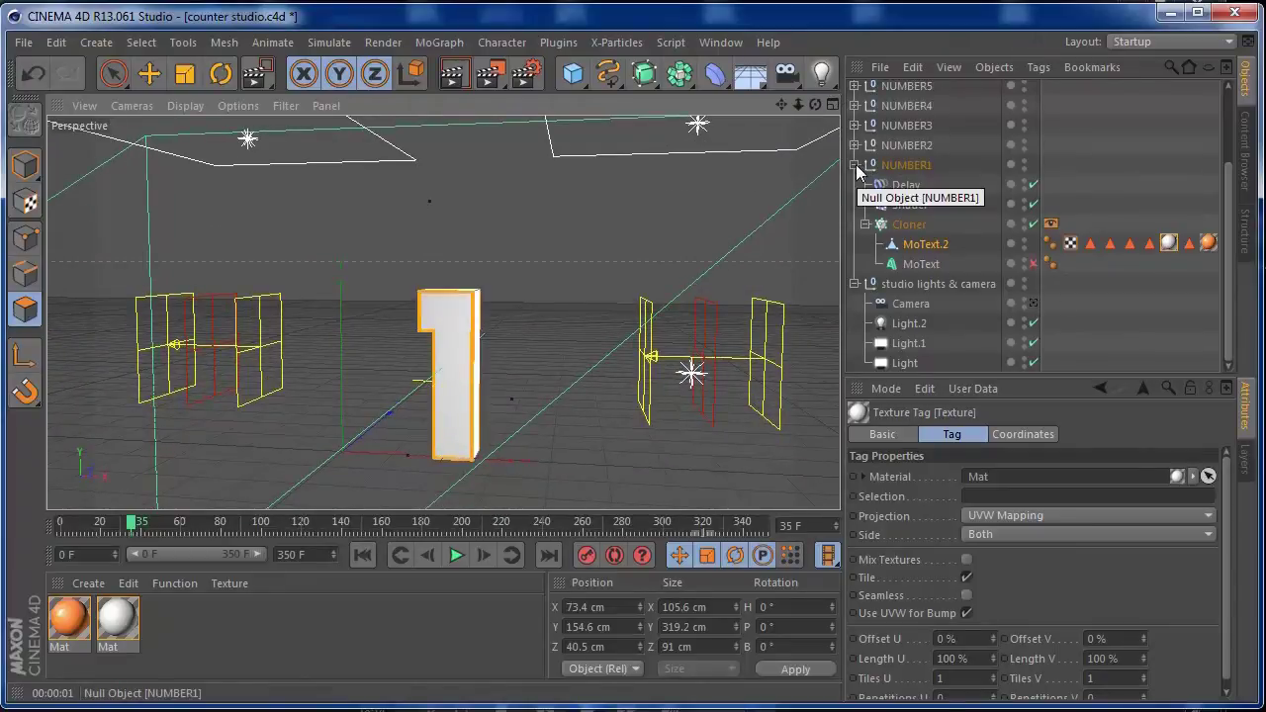
click(896, 243)
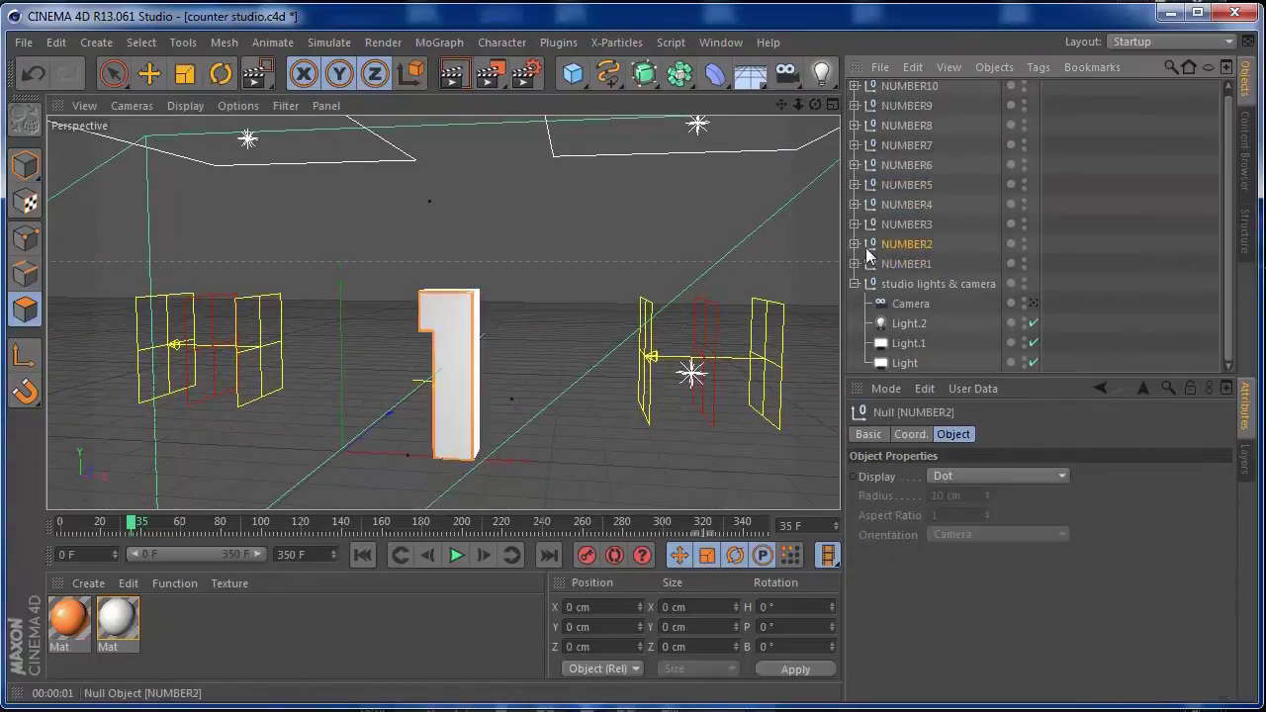
click(855, 244)
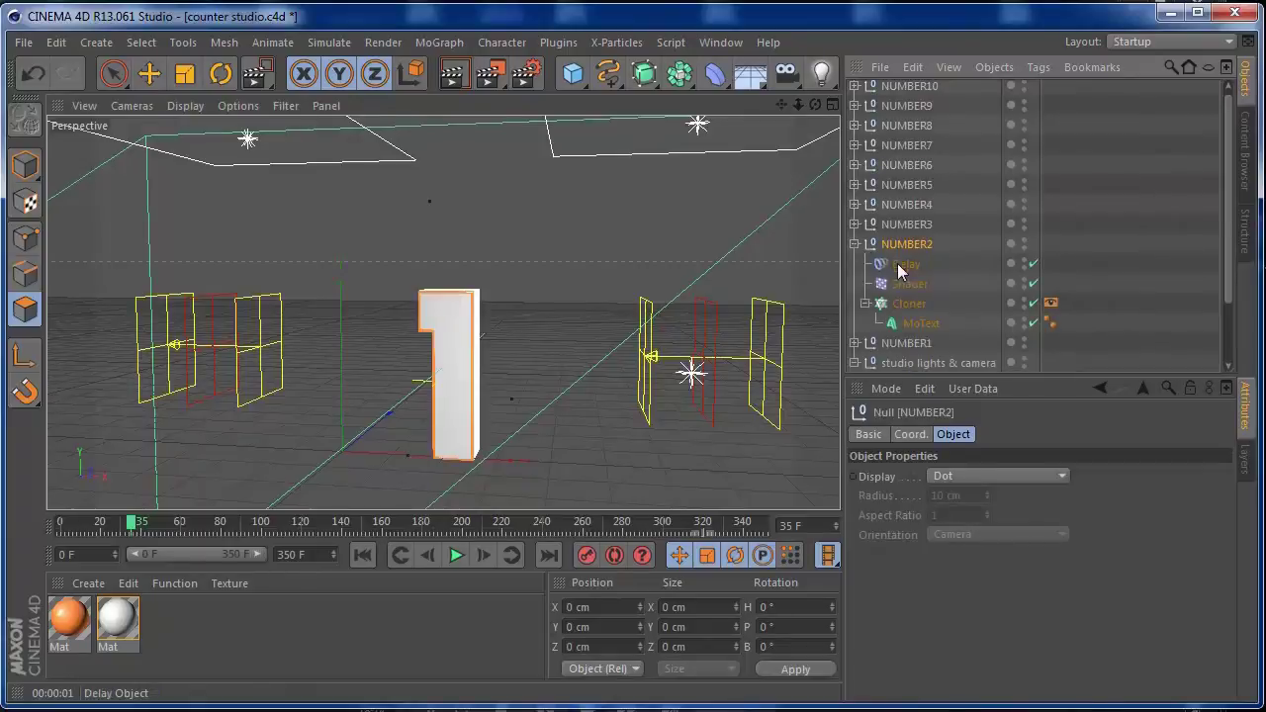
click(918, 323)
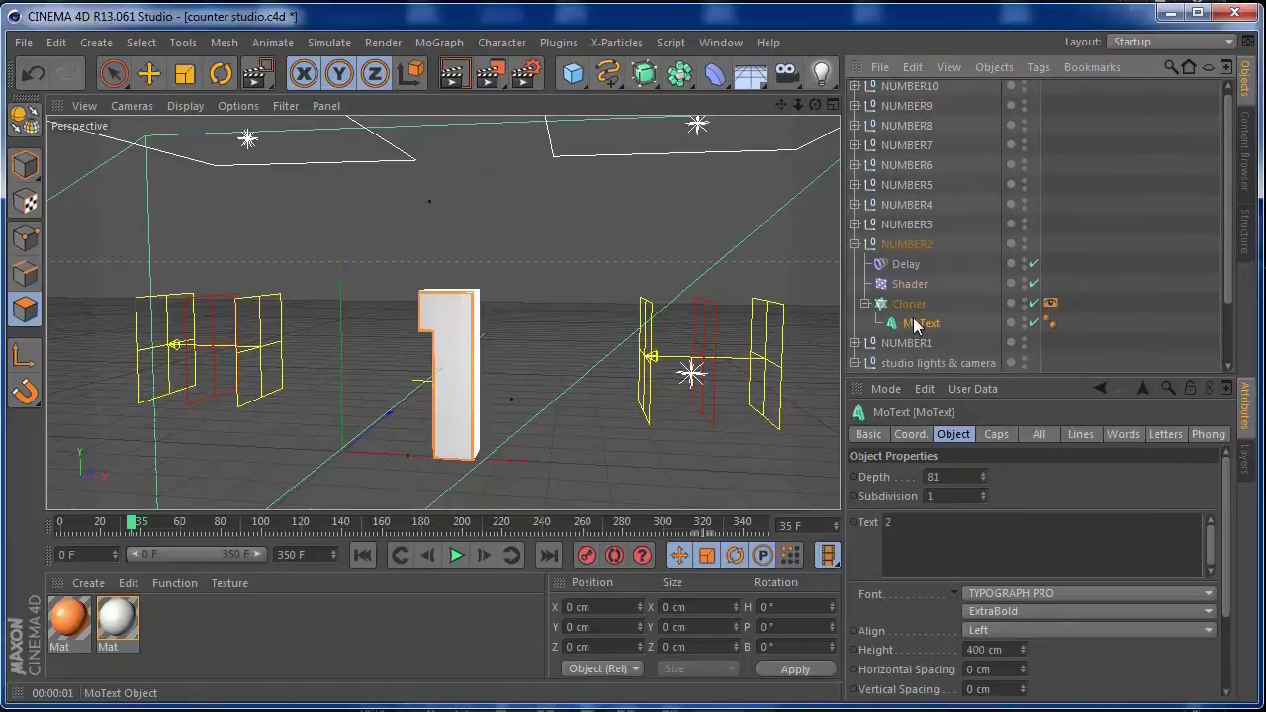
ctrl+drag(921, 319, 921, 332)
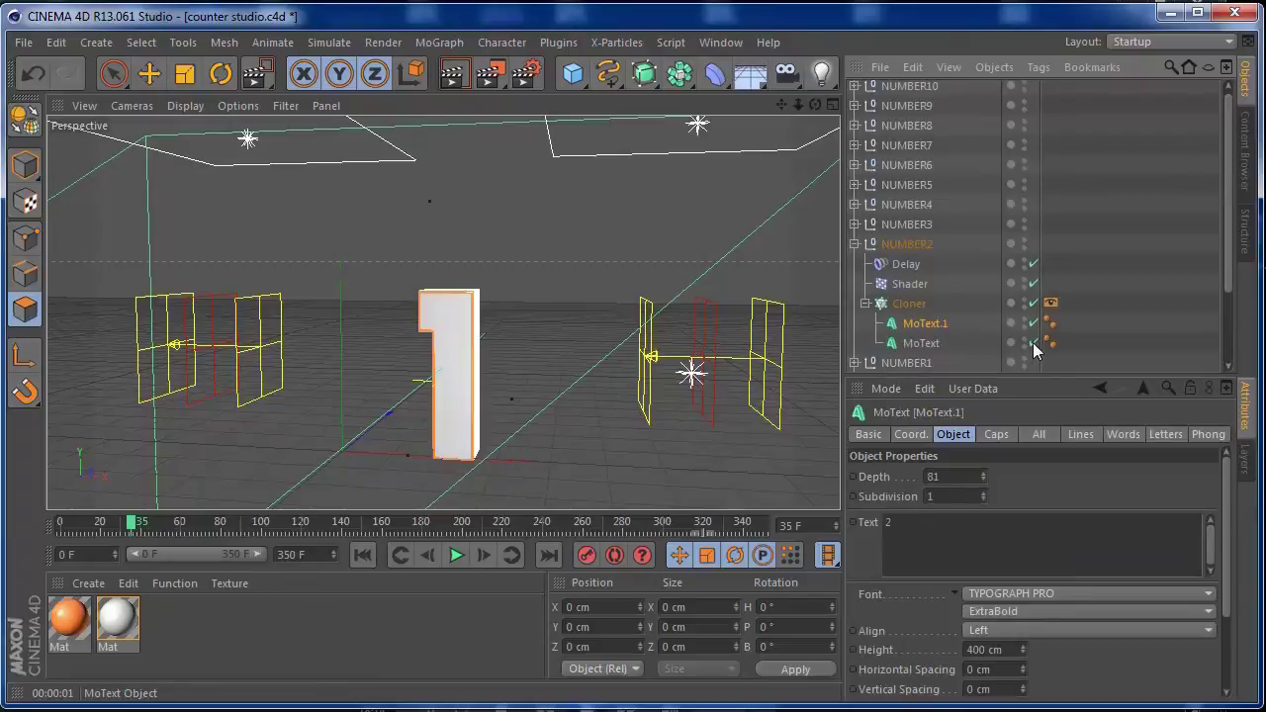
Step: Make NUMBER2's MoText copy editable, select its children and connect them into a single polygon object, deleting the parts
key(c)
right_click(930, 329)
click(975, 366)
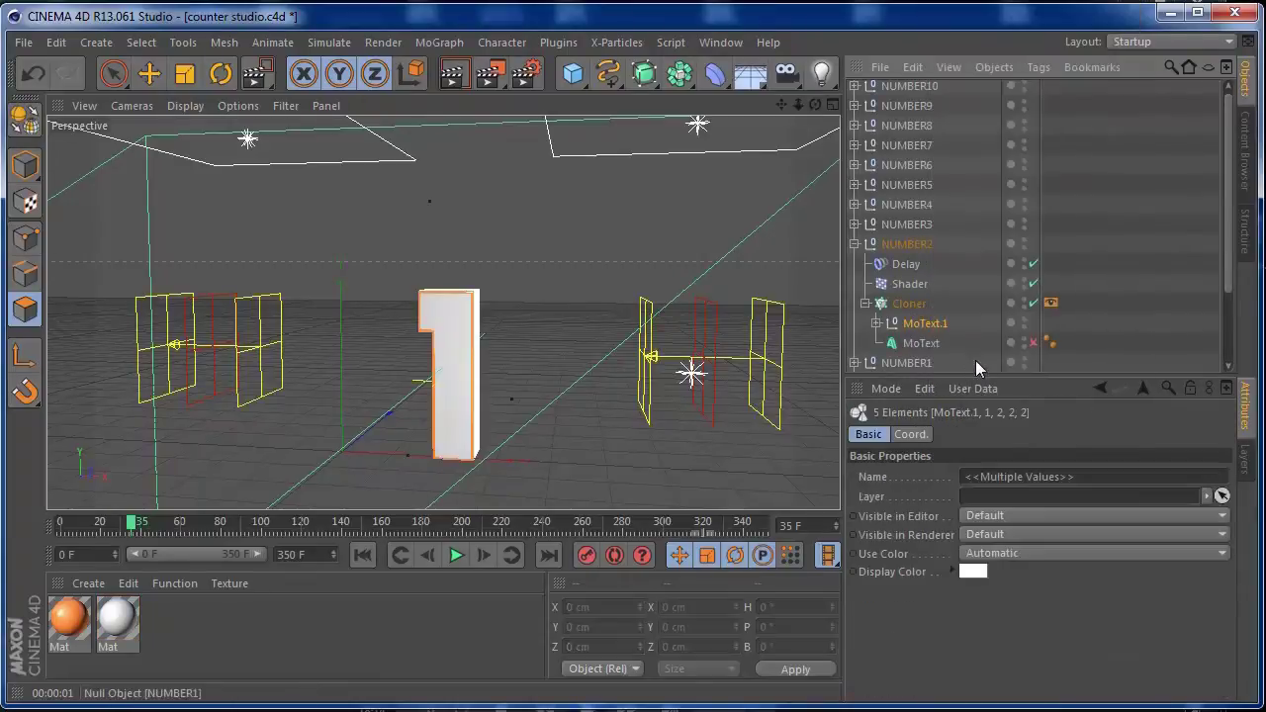
right_click(932, 330)
click(979, 357)
right_click(932, 327)
click(1023, 513)
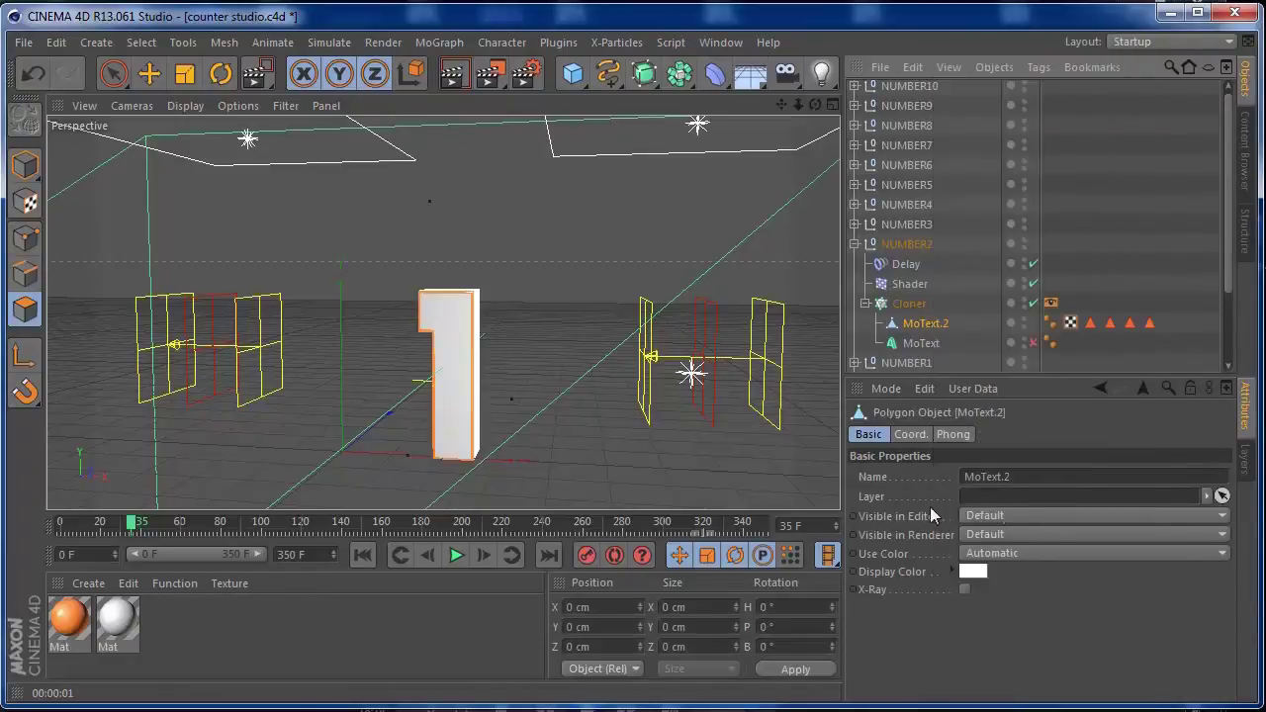
Step: Go to frame 53 and loop-select the polygon loops that form the front bevel of the number 2
drag(138, 528, 168, 525)
drag(815, 104, 972, 81)
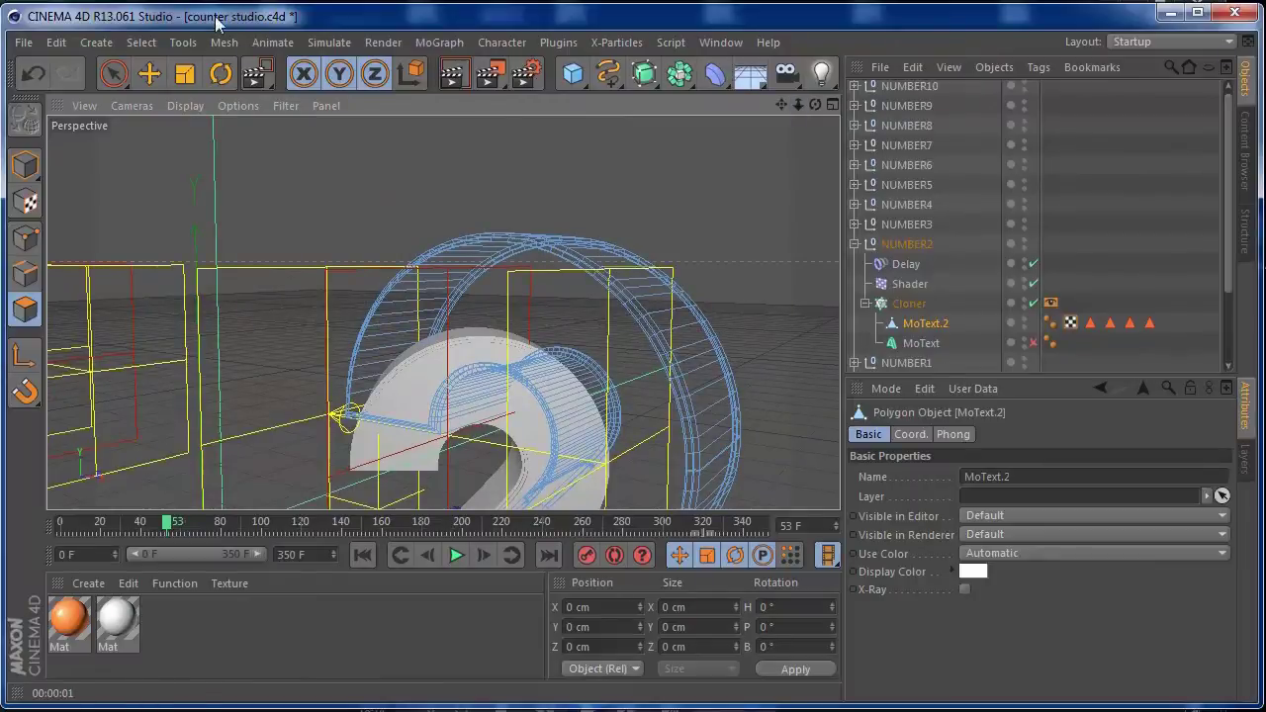
click(138, 43)
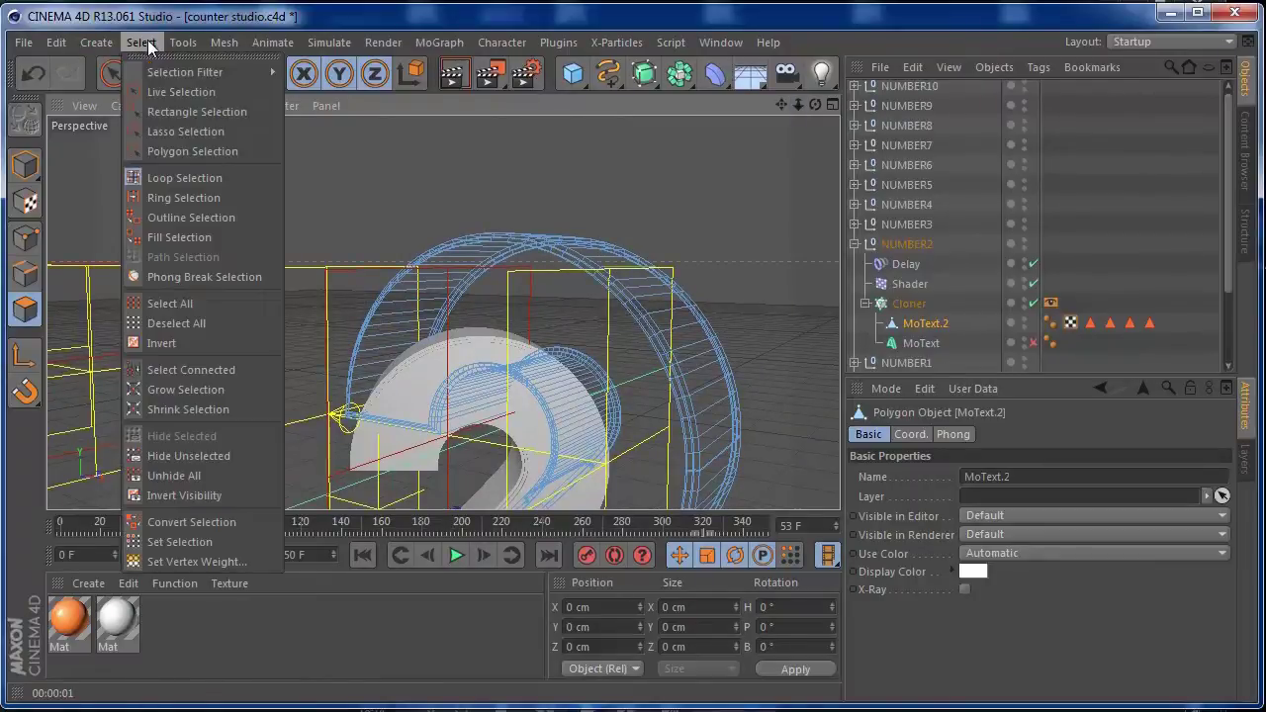
click(190, 177)
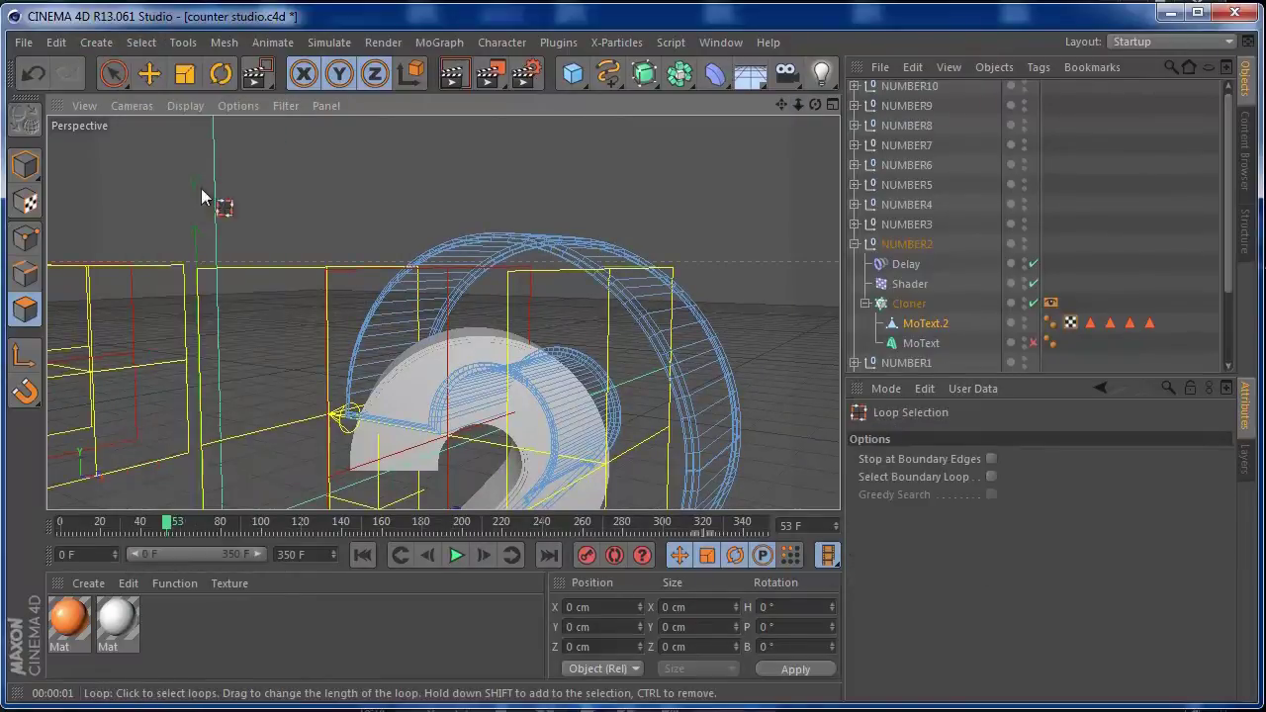
click(631, 306)
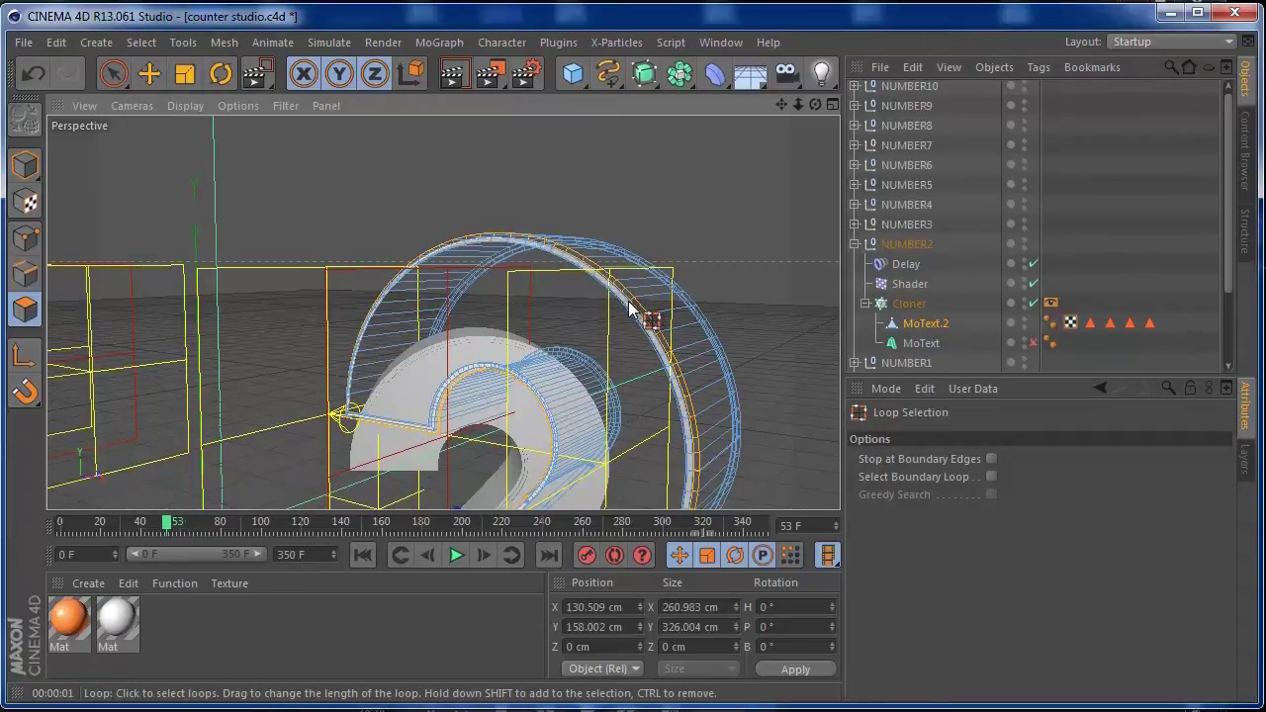
shift+click(630, 306)
drag(799, 104, 755, 110)
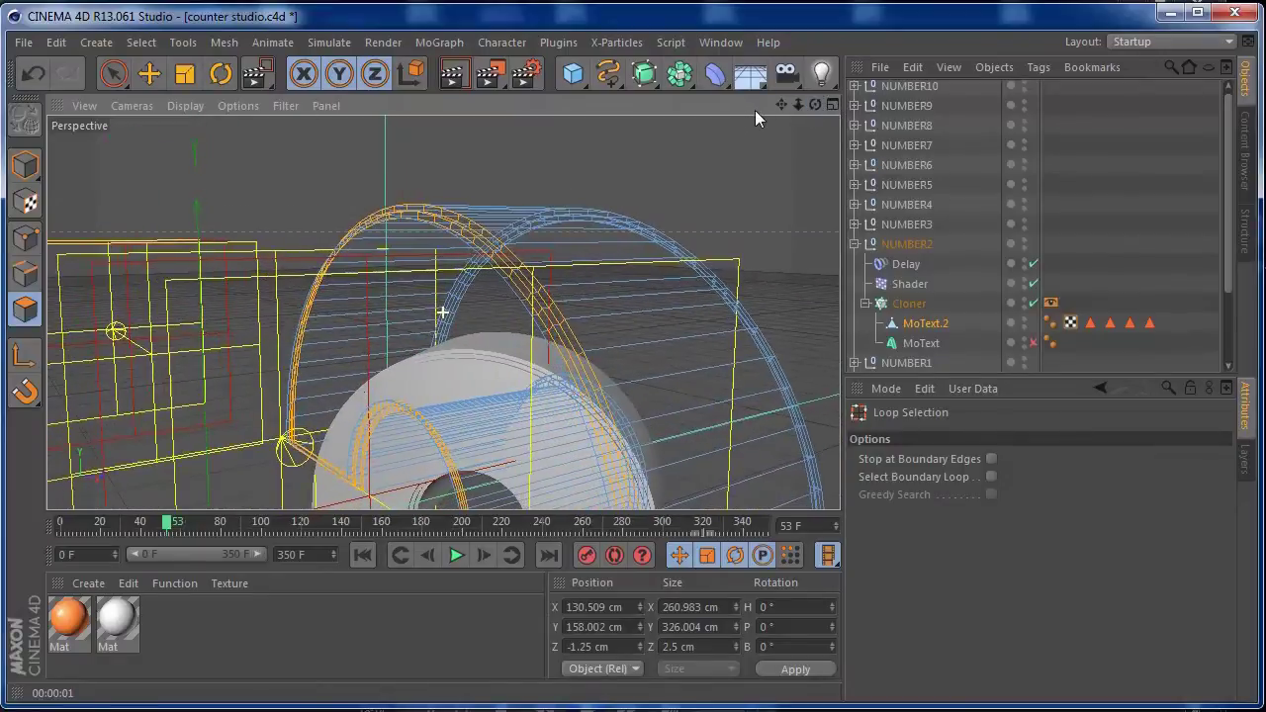
shift+click(539, 321)
Step: Add the rear bevel's polygon loops on the back side of the number 2 to the selection
drag(811, 105, 524, 149)
shift+click(271, 259)
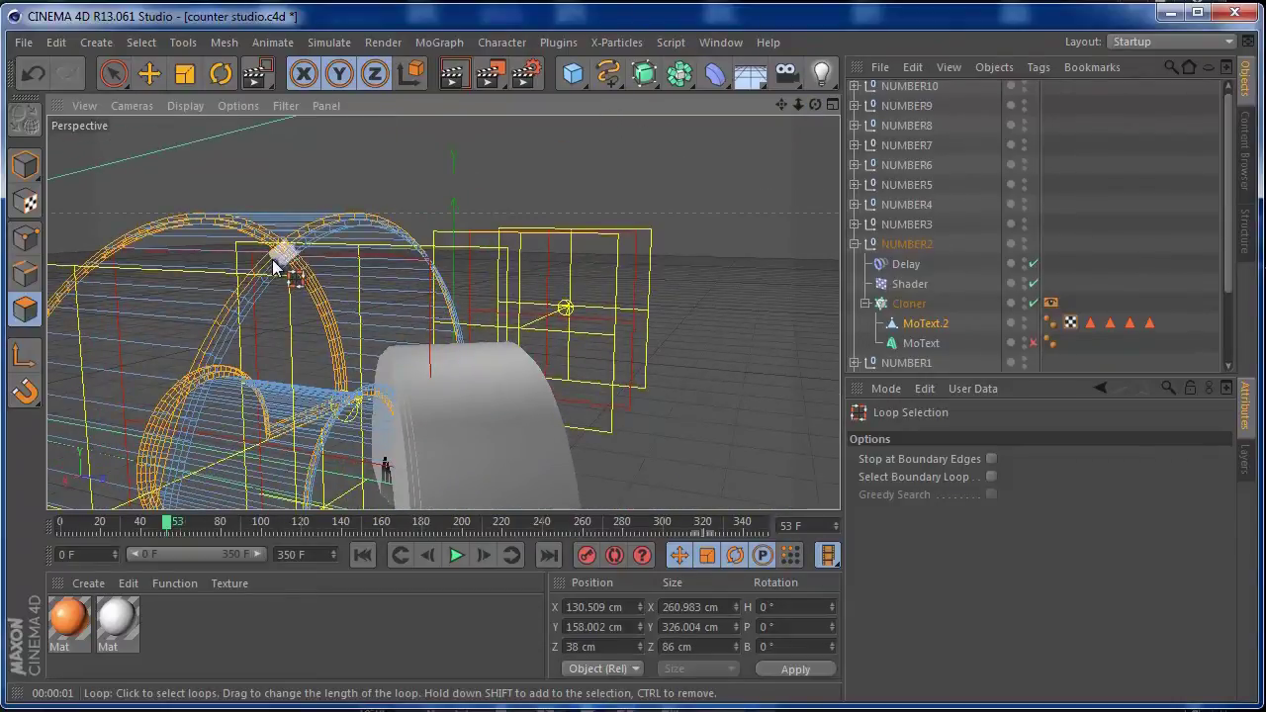
Step: Add the remaining bevel polygon loops of the 2 to the selection and store it as a polygon selection tag
shift+click(278, 263)
shift+click(284, 264)
drag(814, 107, 1050, 122)
click(96, 42)
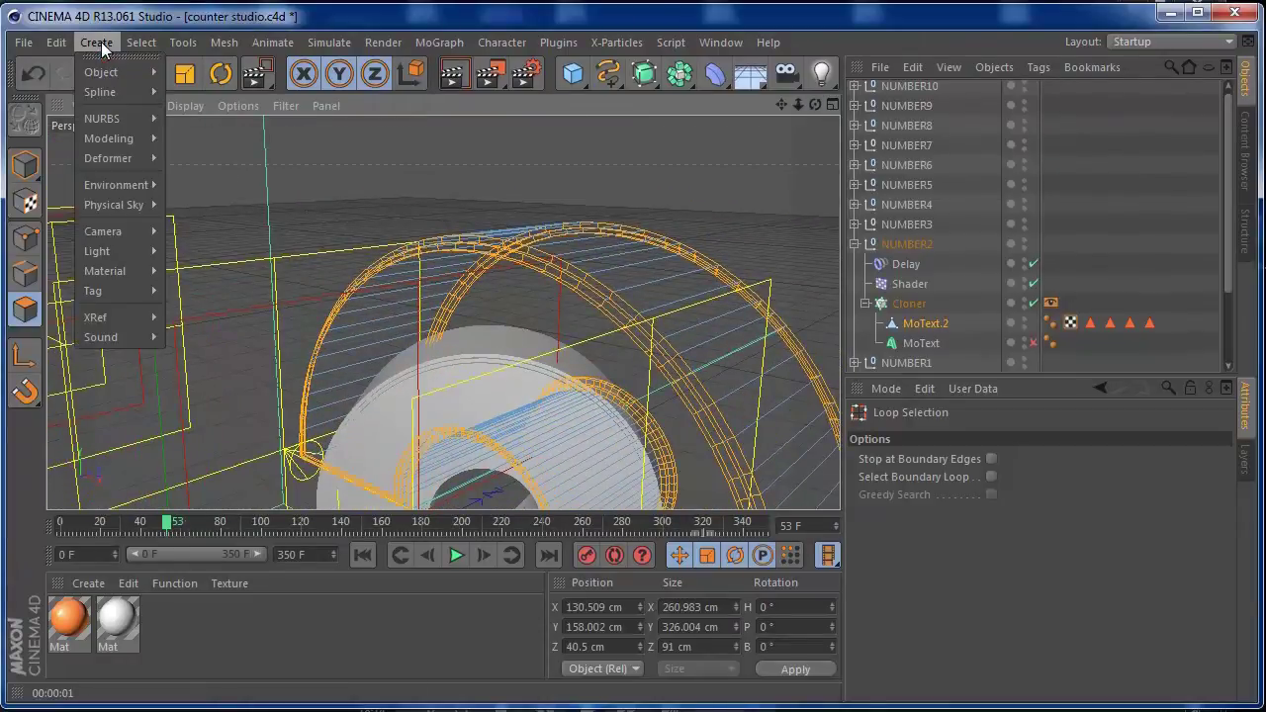
mouse_move(140, 41)
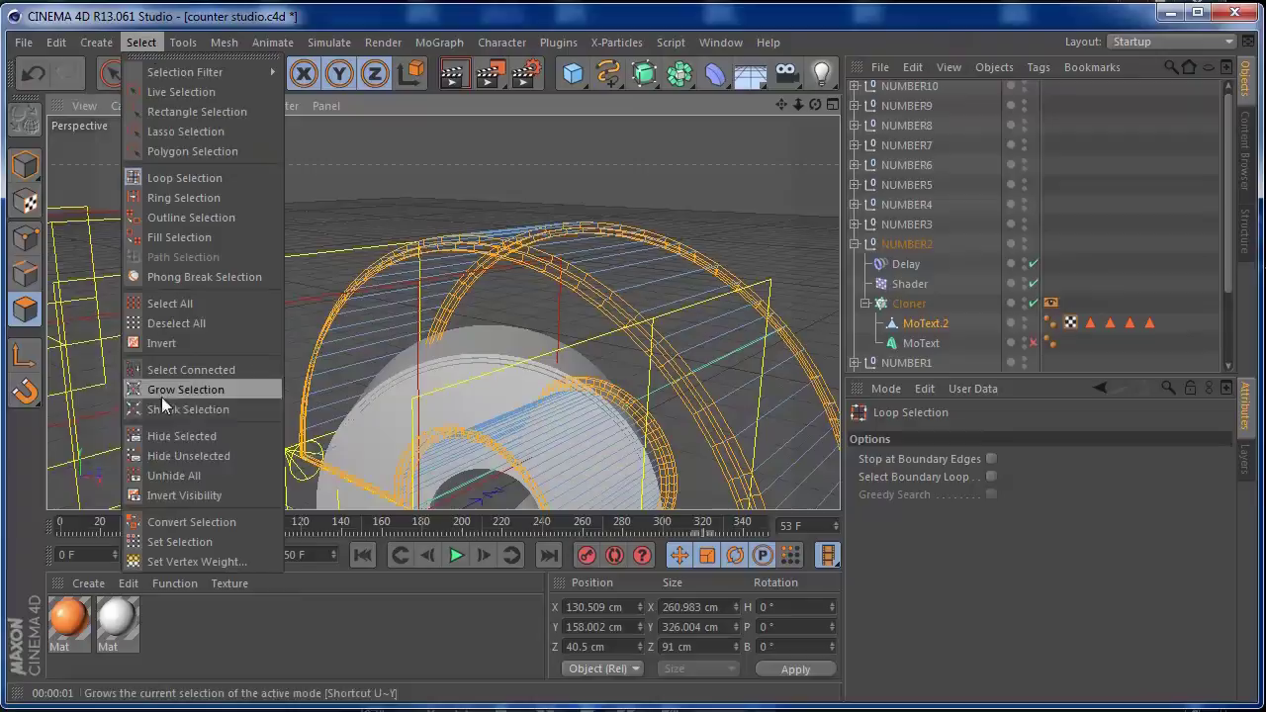
click(178, 535)
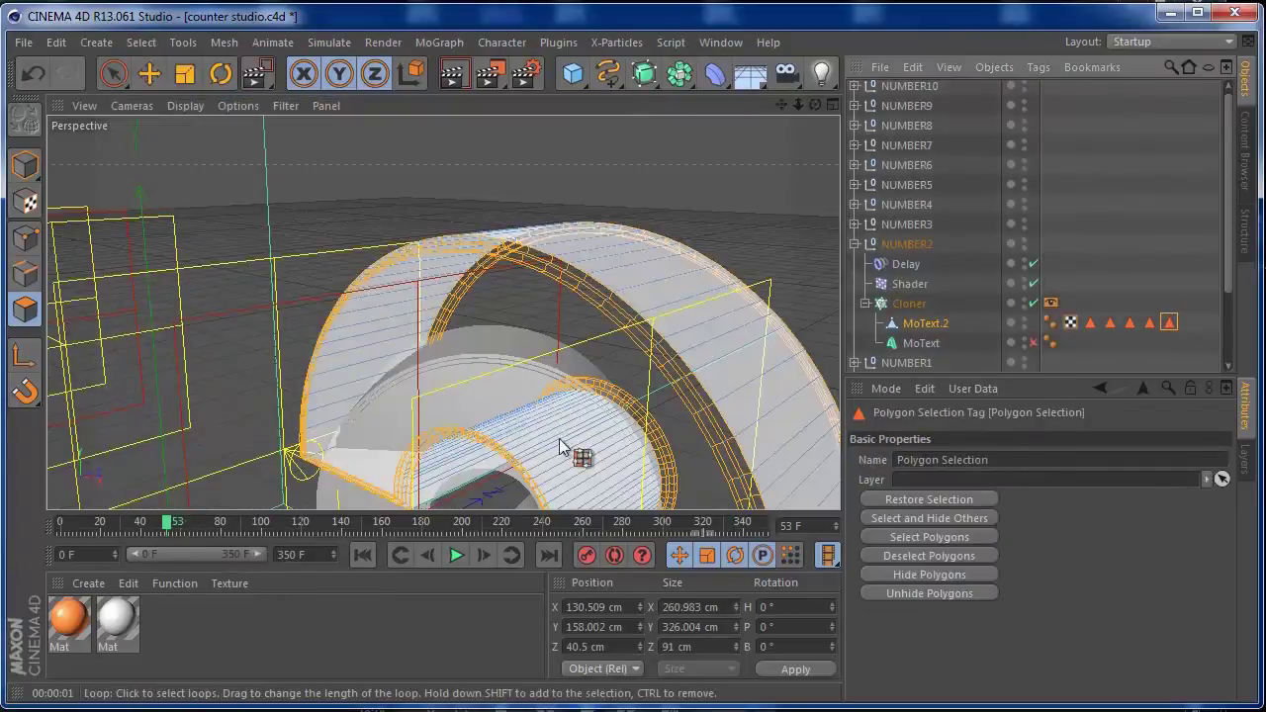
Step: Apply the white material to MoText.2, add the orange material, and restrict the orange one to Polygon Selection
drag(109, 633, 925, 326)
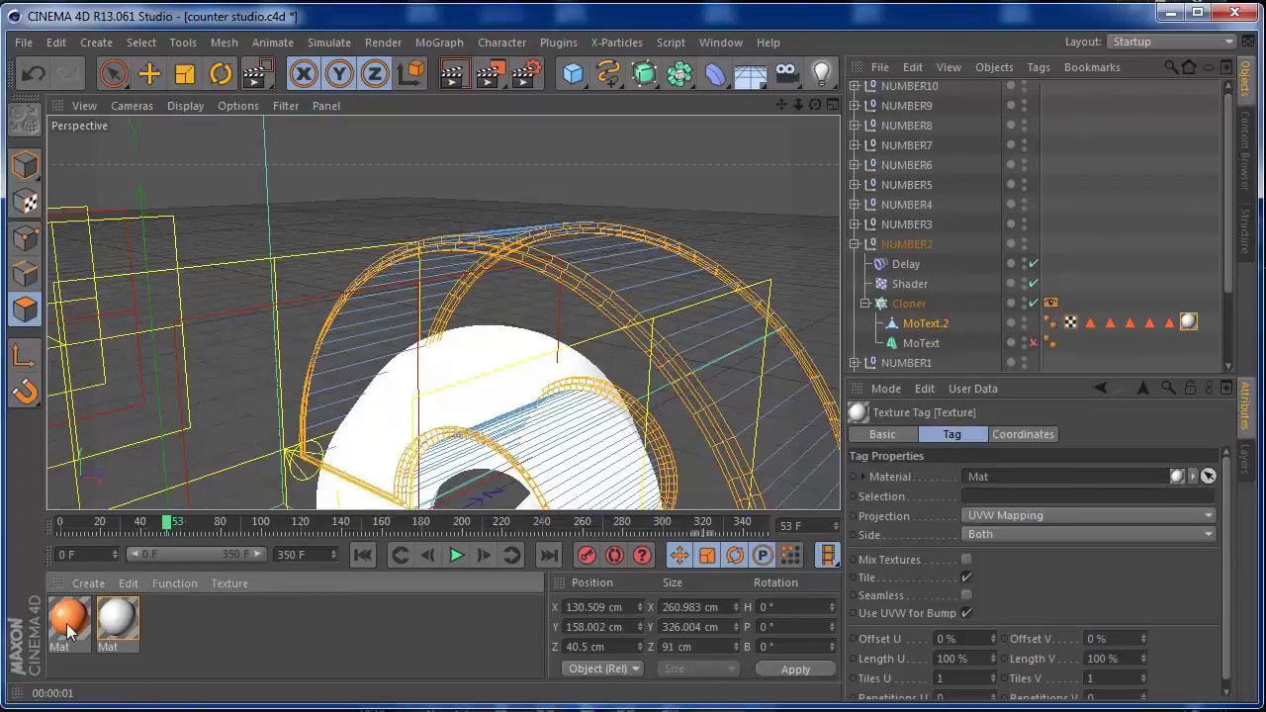
drag(950, 341, 945, 325)
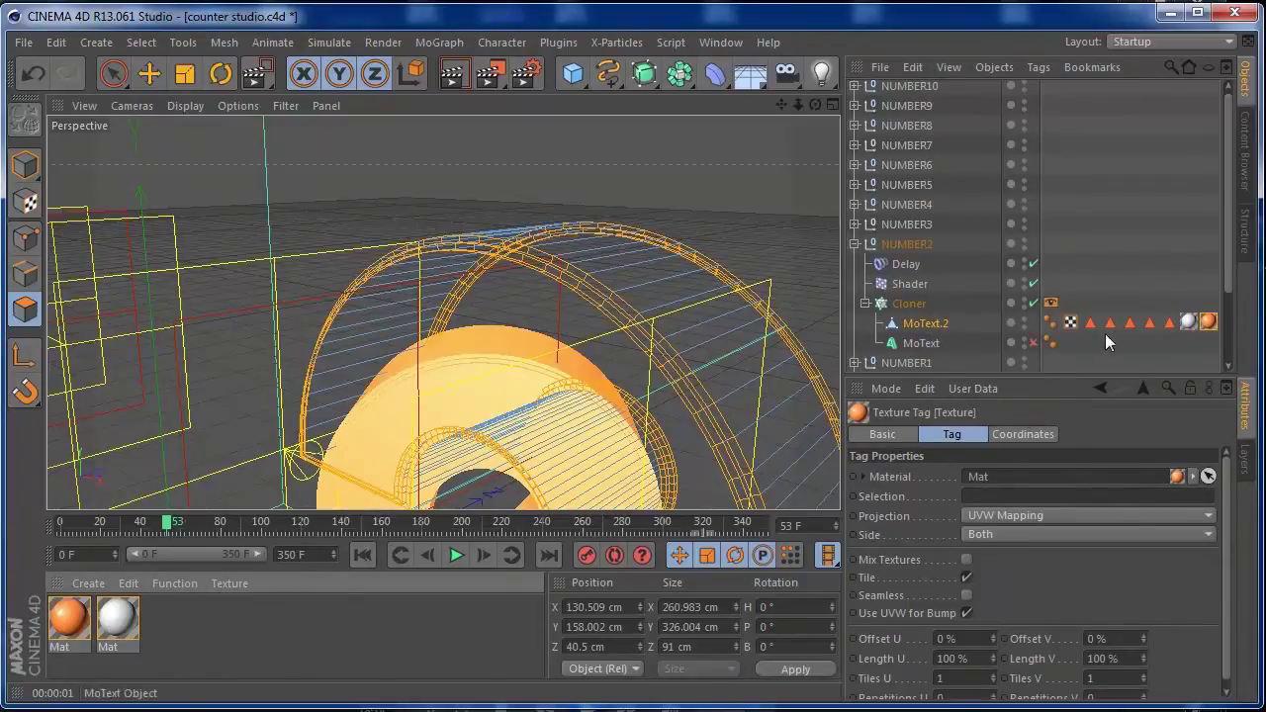
drag(1110, 438, 970, 495)
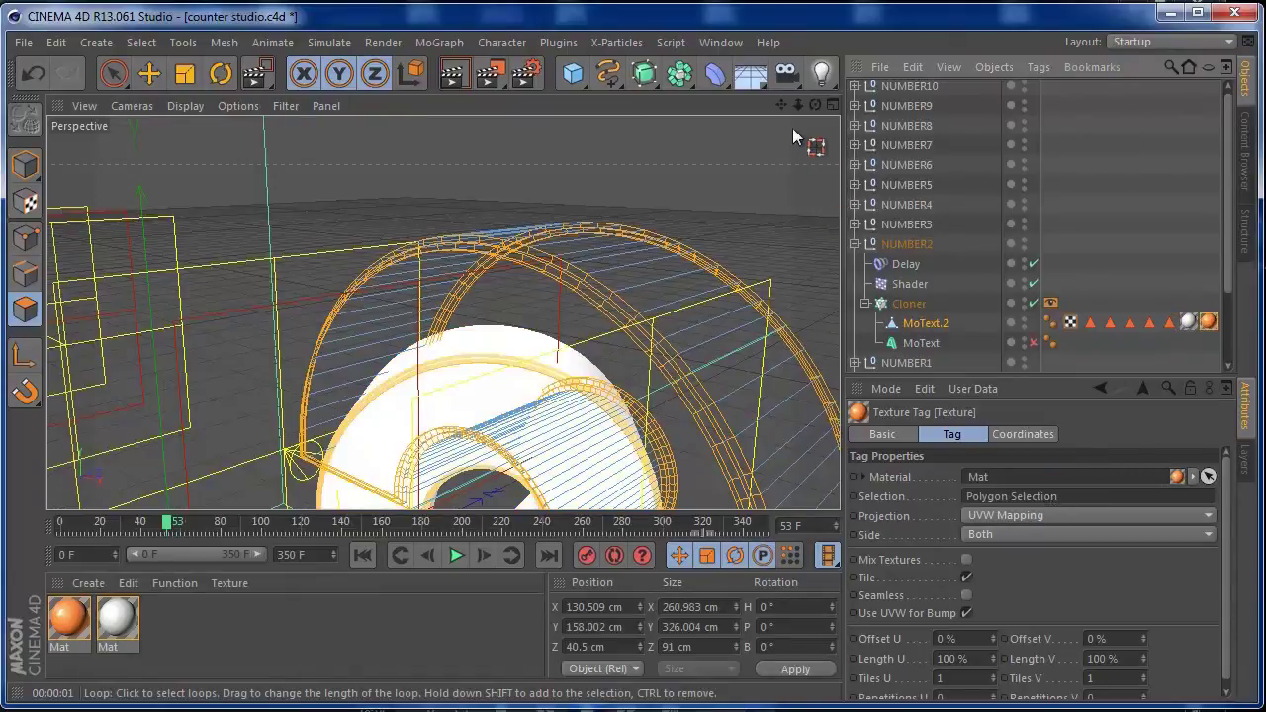
drag(797, 106, 496, 192)
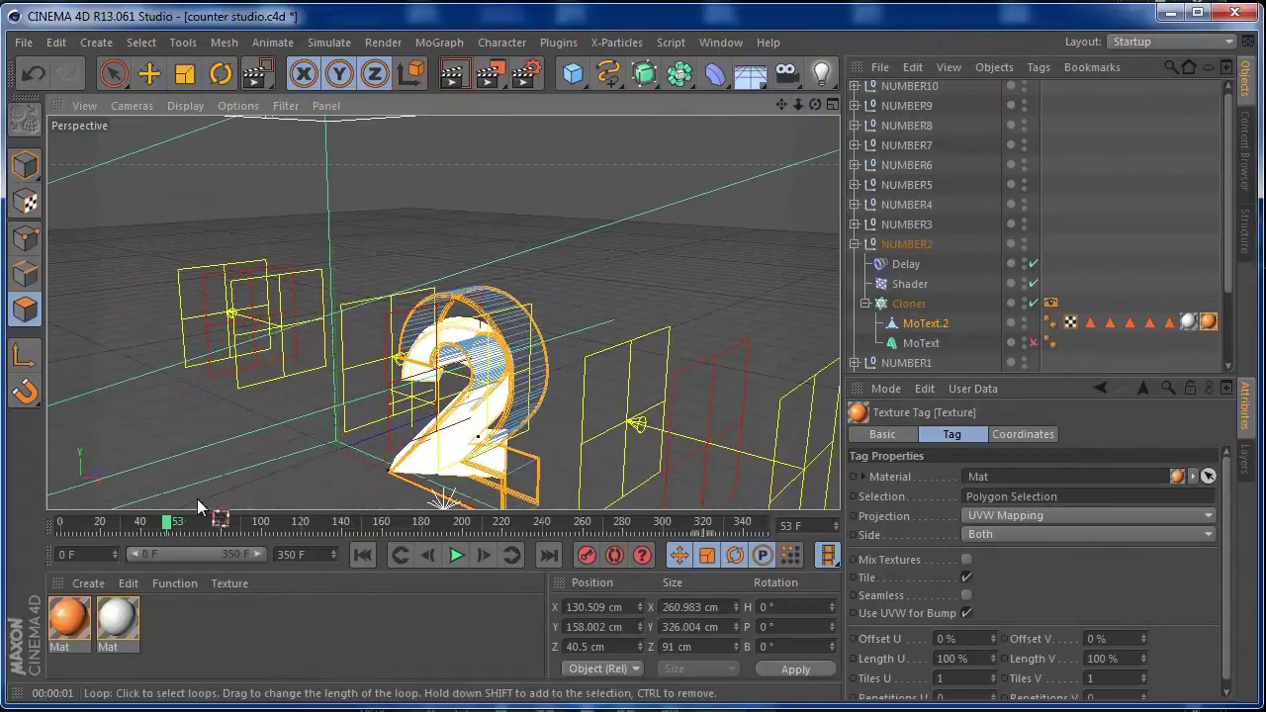
mouse_move(168, 522)
mouse_down()
mouse_move(60, 530)
mouse_move(180, 527)
mouse_up()
drag(799, 103, 992, 99)
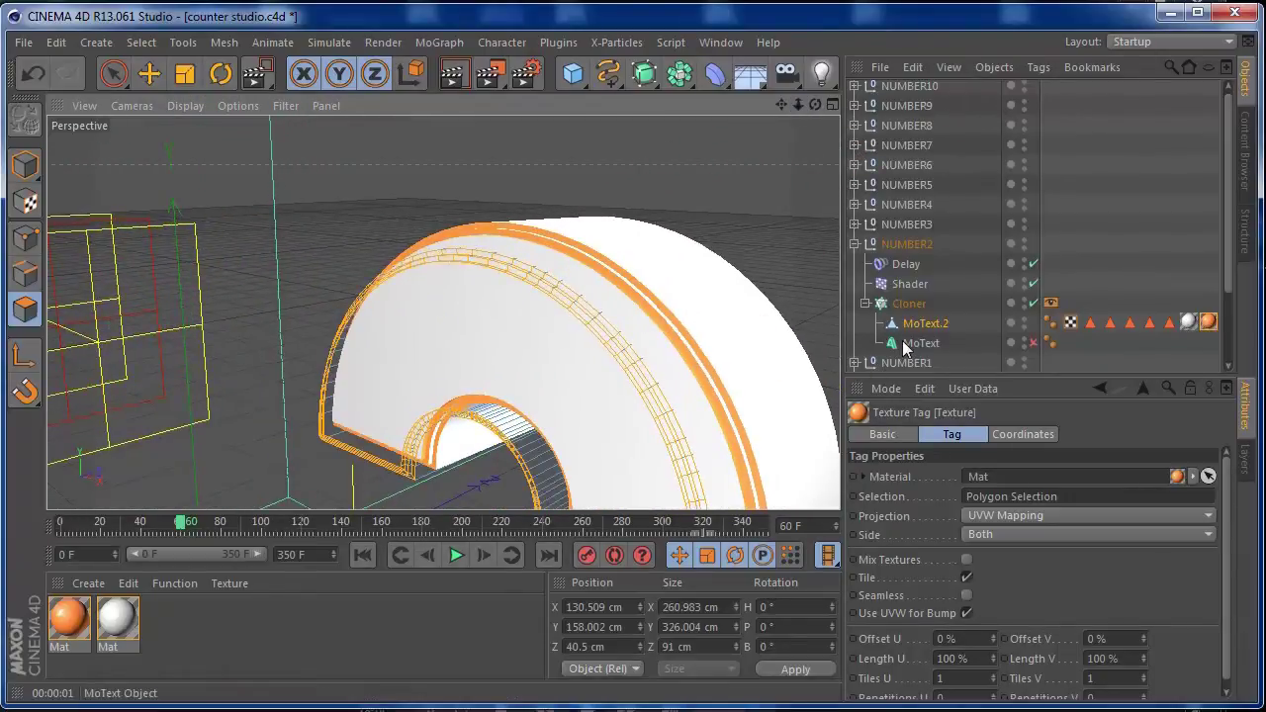
mouse_move(821, 105)
mouse_down()
mouse_move(574, 85)
mouse_move(588, 103)
mouse_move(845, 114)
mouse_move(836, 119)
mouse_up()
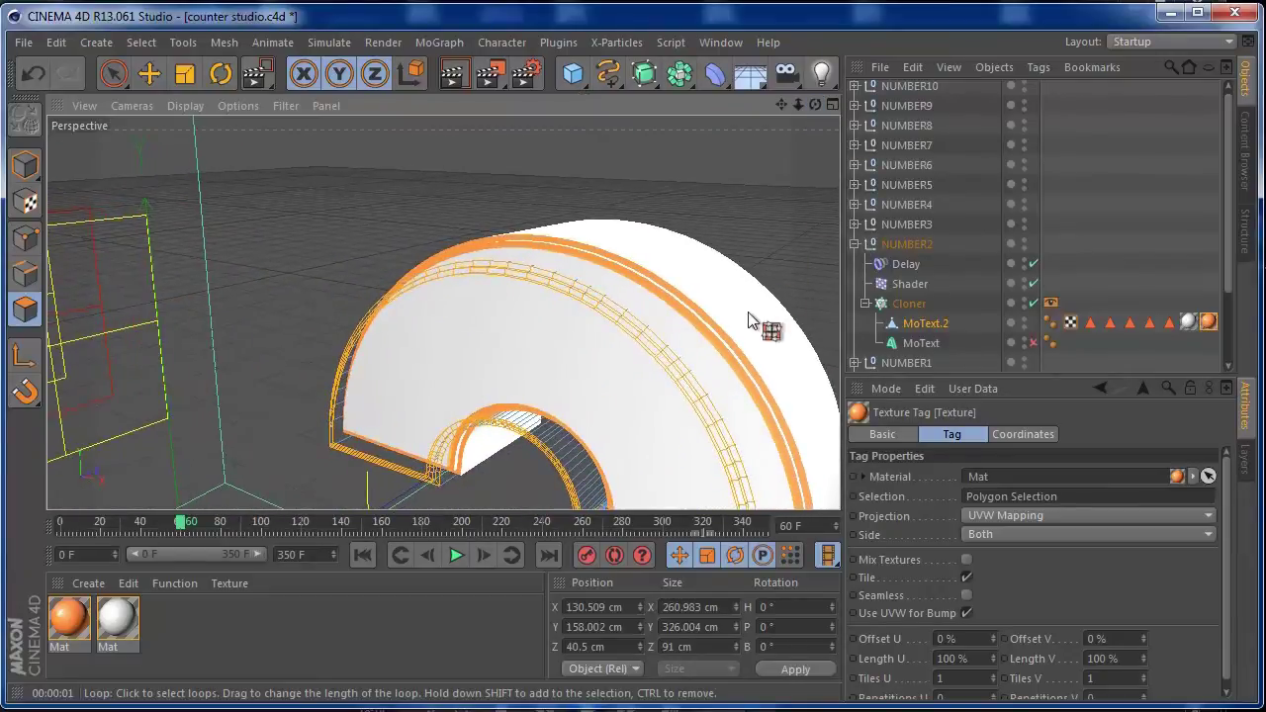
Step: Store the 2's selected bevel polygon loops as a second selection tag on MoText.2, working at frame 51
click(917, 321)
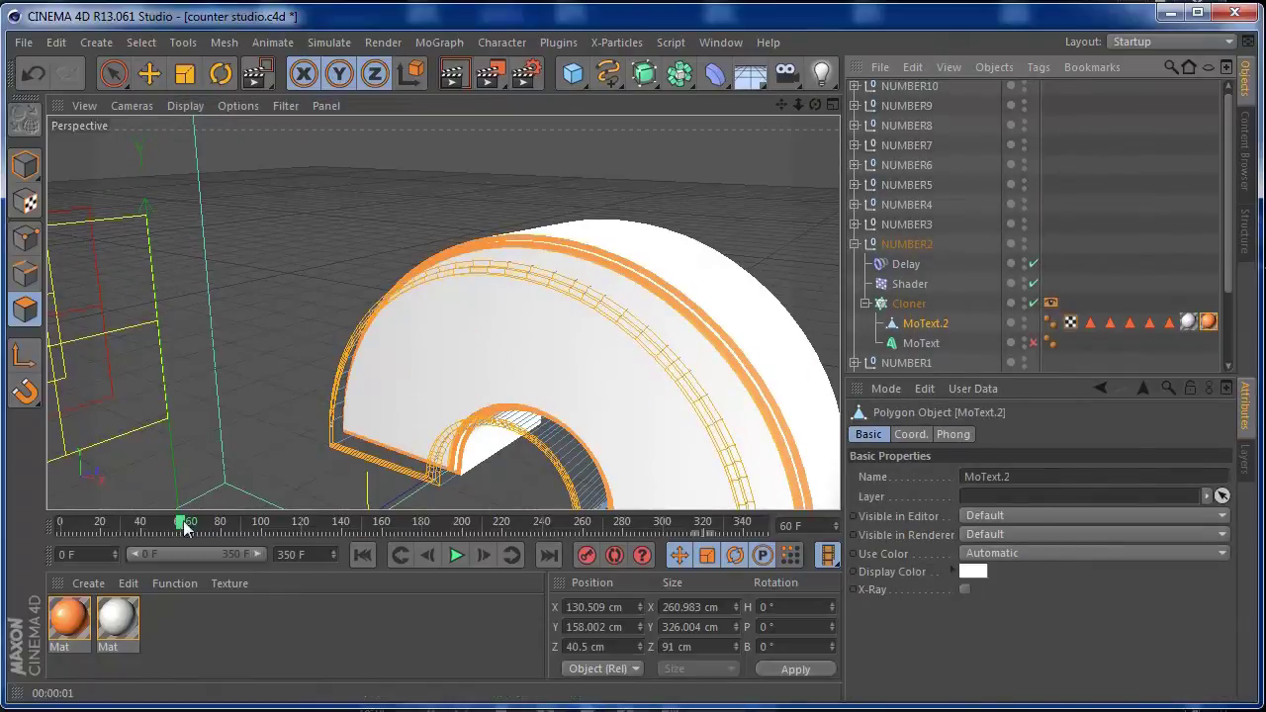
drag(179, 532, 162, 531)
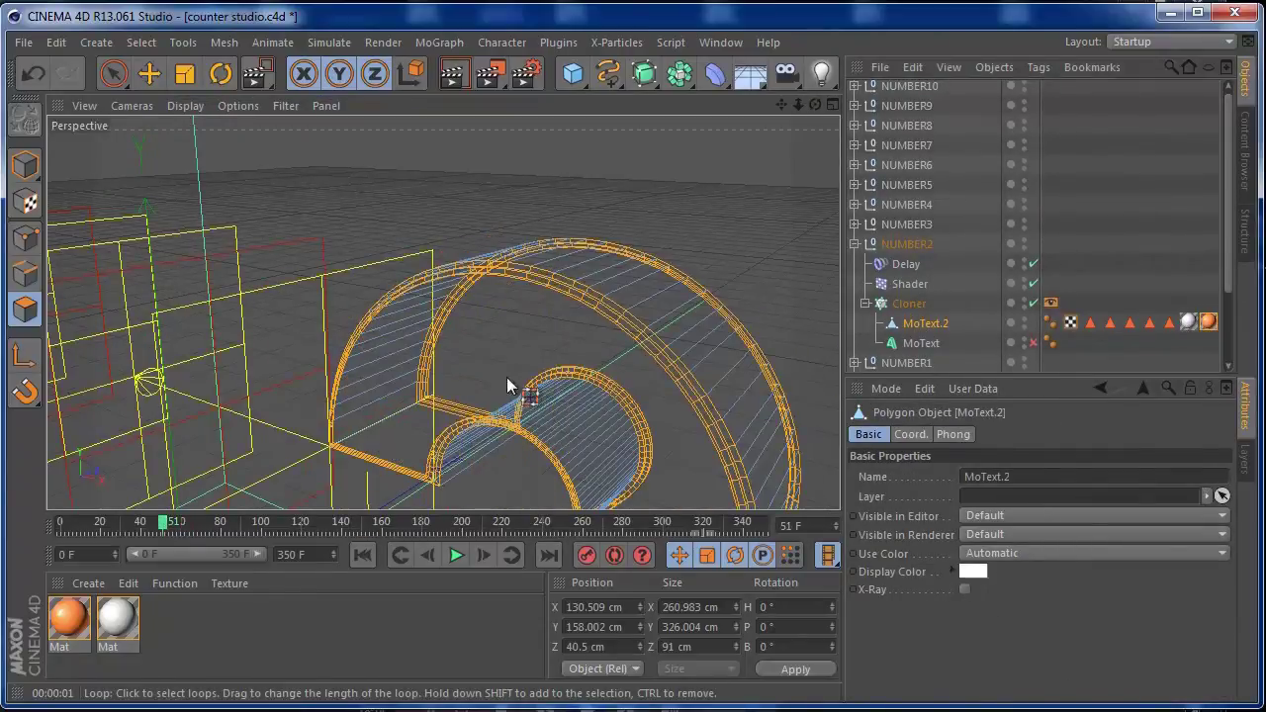
drag(784, 105, 891, 111)
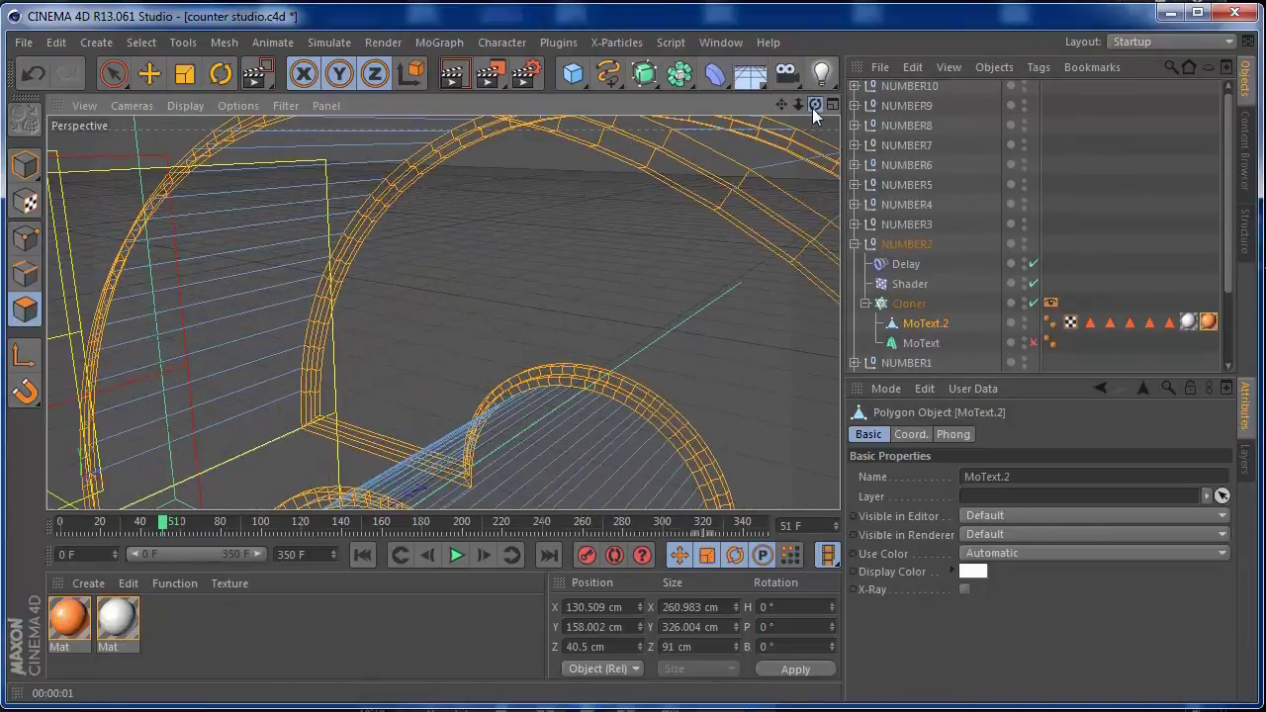
drag(812, 108, 789, 144)
key(u)
key(l)
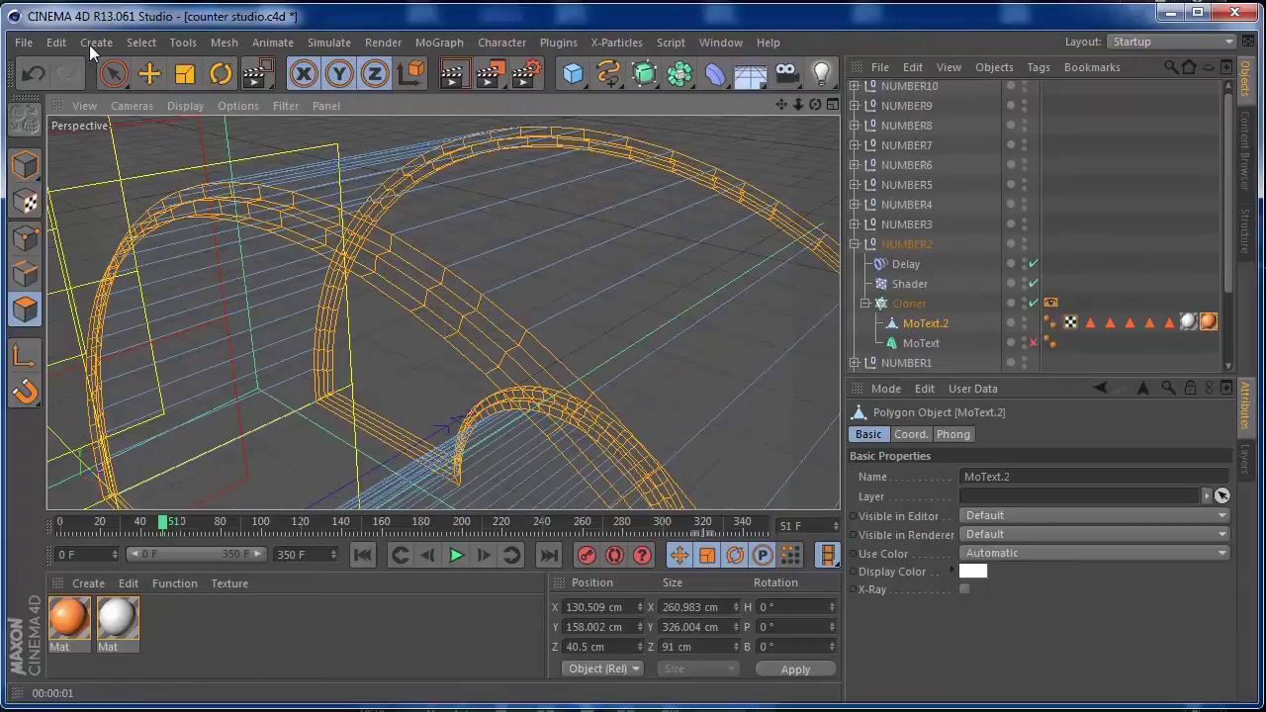
click(89, 45)
mouse_move(127, 44)
click(207, 539)
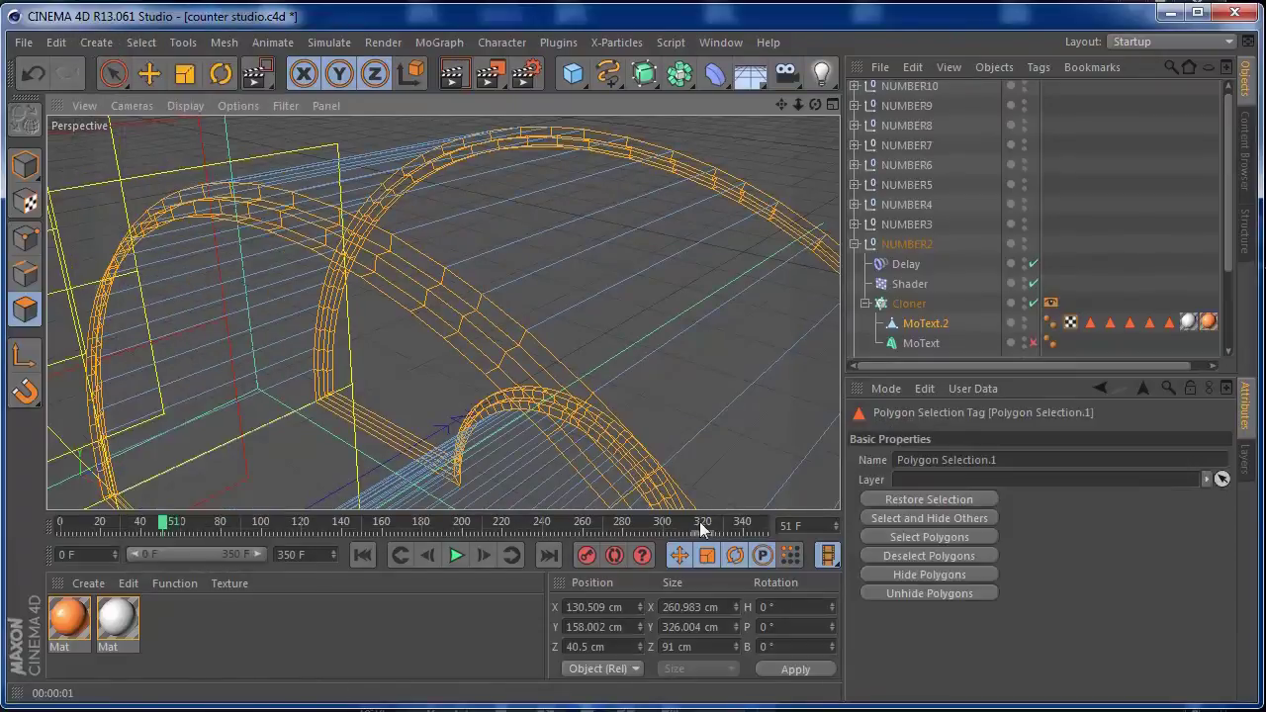
Step: Add another orange material to MoText.2 and restrict it to Polygon Selection.1
drag(83, 618, 931, 317)
drag(973, 364, 979, 364)
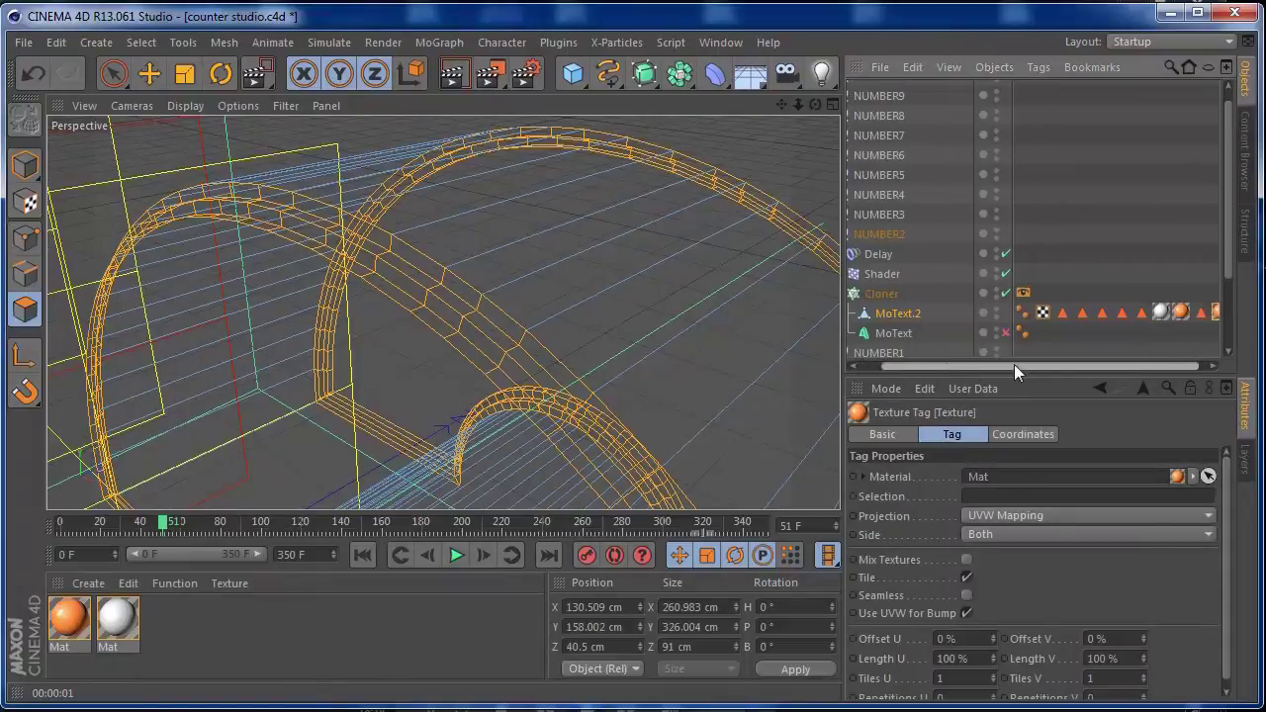
drag(1192, 314, 1039, 496)
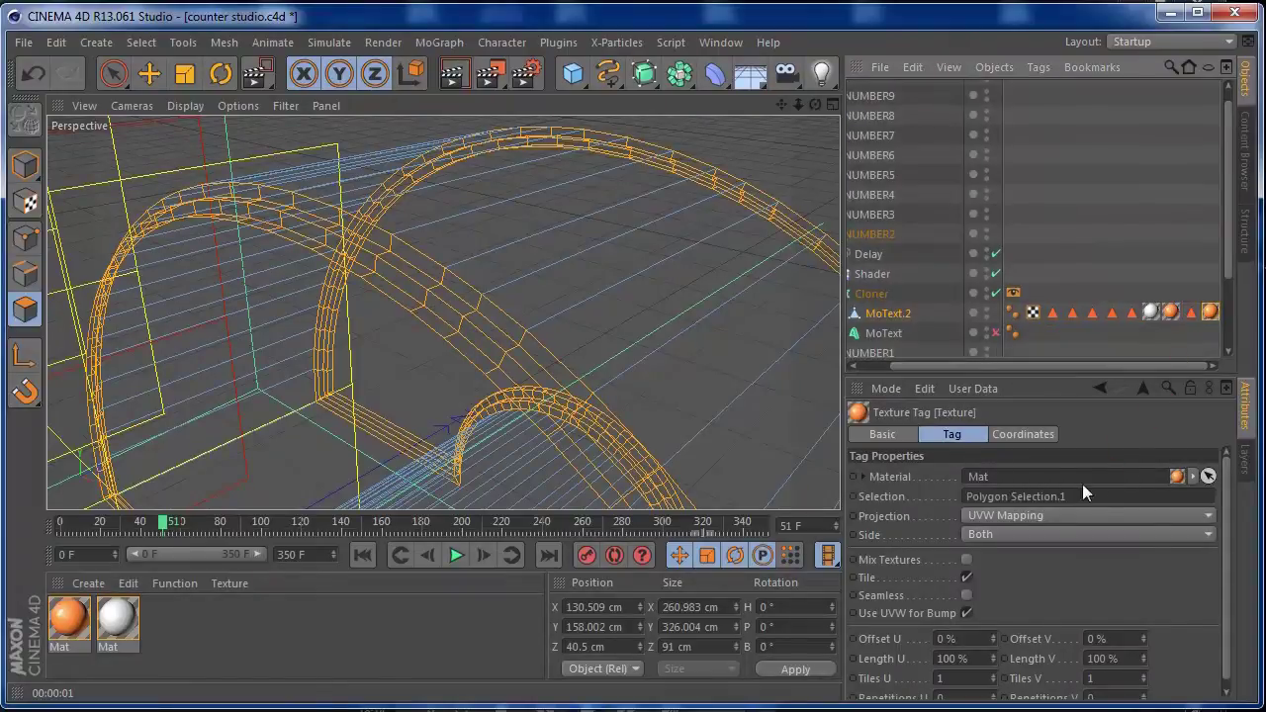
Step: Render test regions of the 2 at frames 51 and 64 to check the orange bevels
drag(477, 73, 560, 106)
drag(322, 191, 440, 384)
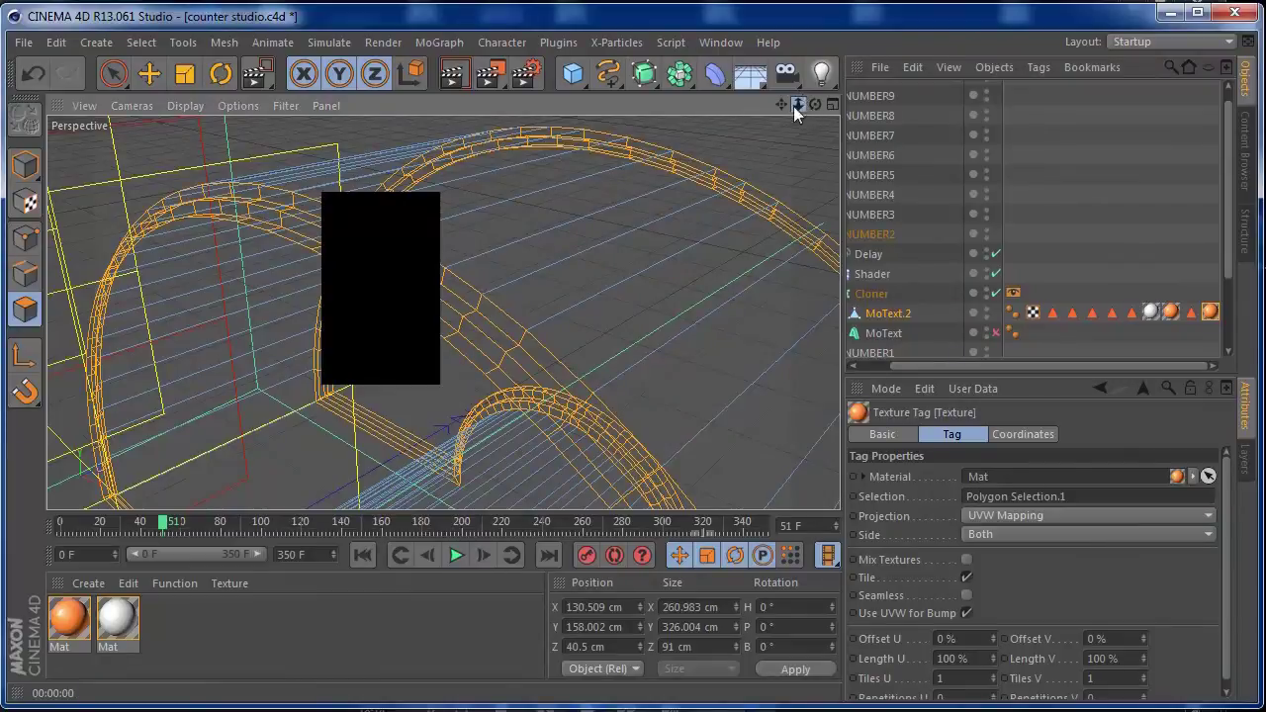
drag(798, 105, 584, 196)
drag(161, 532, 189, 532)
drag(489, 72, 556, 96)
drag(607, 156, 678, 275)
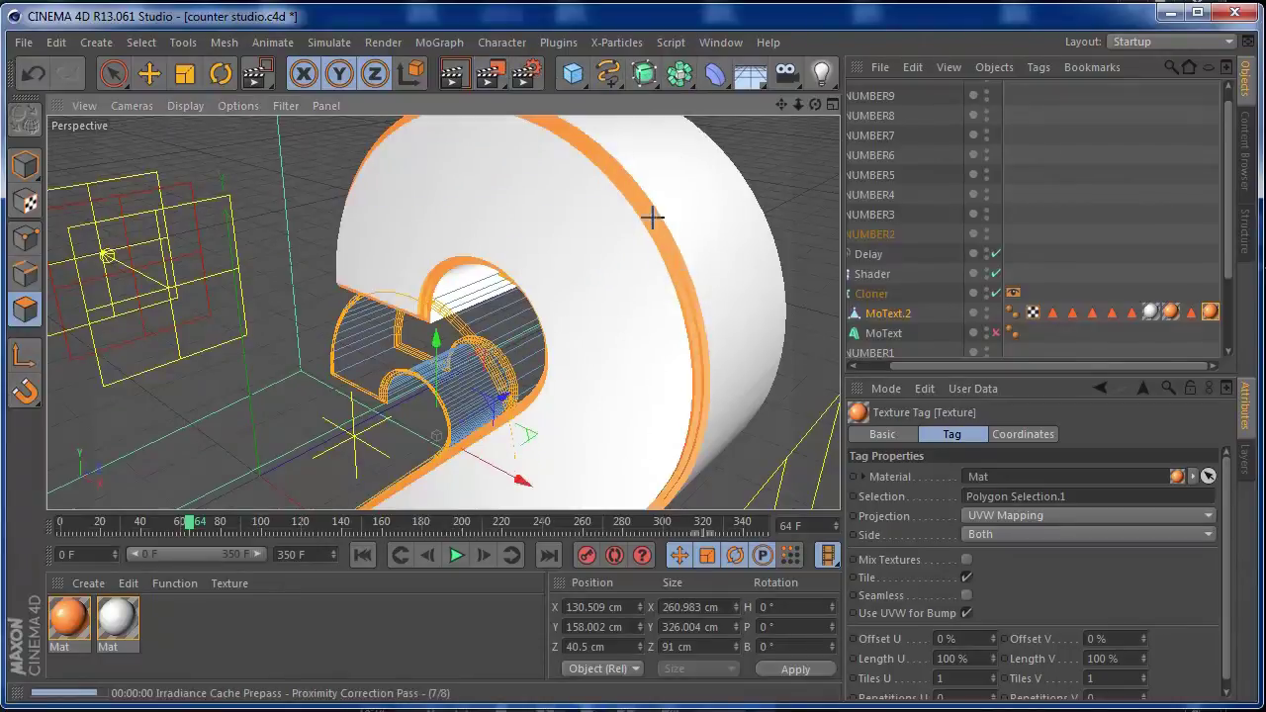
drag(798, 104, 697, 132)
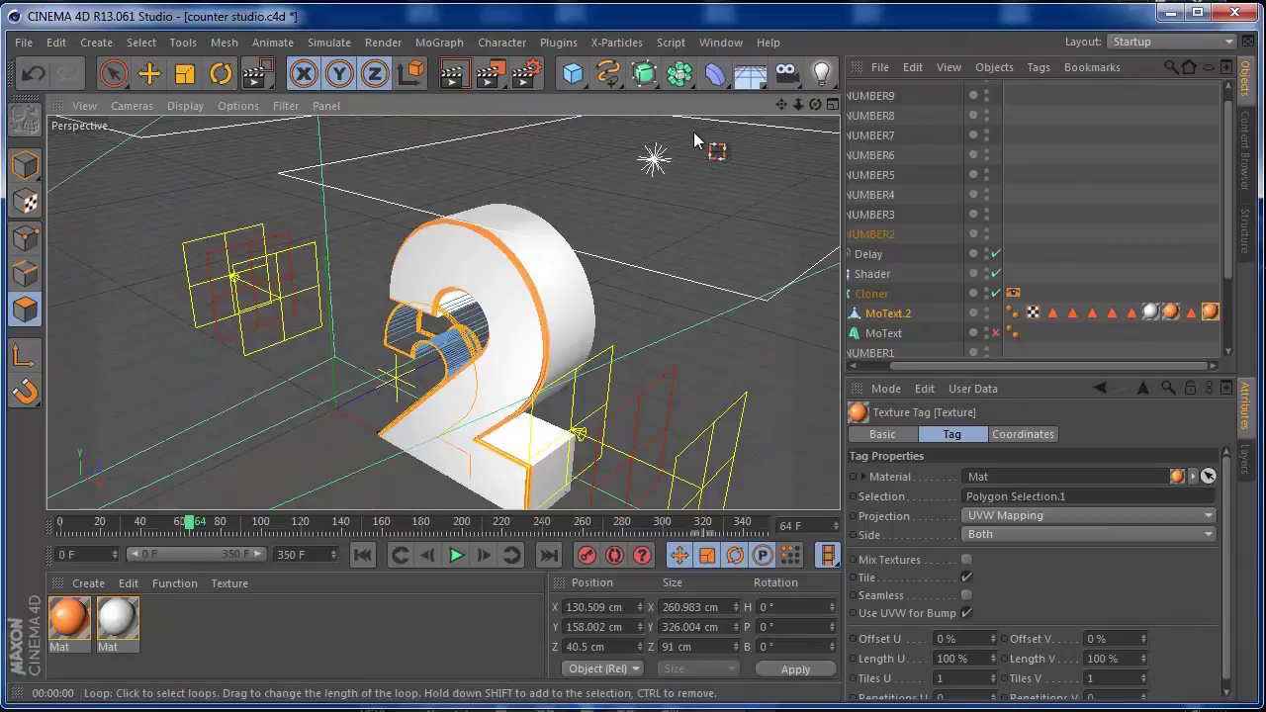
Step: Collapse the finished NUMBER2 group in the object hierarchy
drag(1001, 366, 966, 367)
click(867, 294)
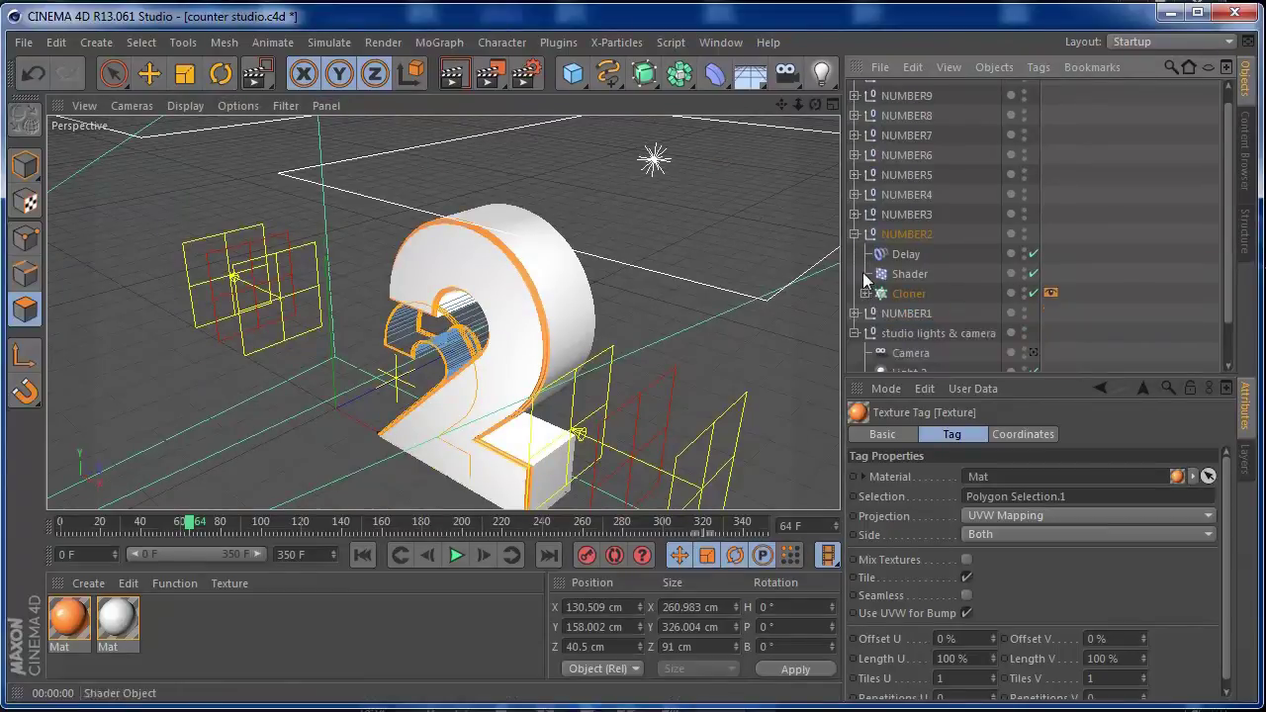
click(856, 234)
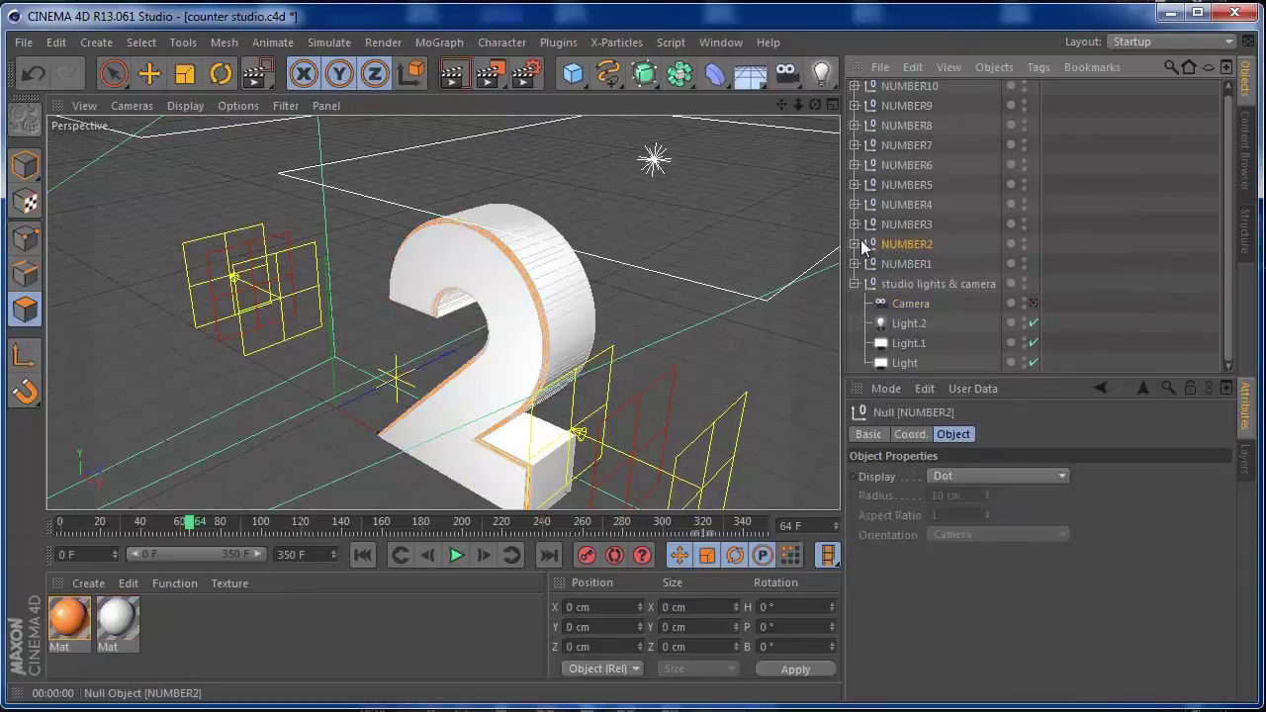
click(855, 244)
click(866, 303)
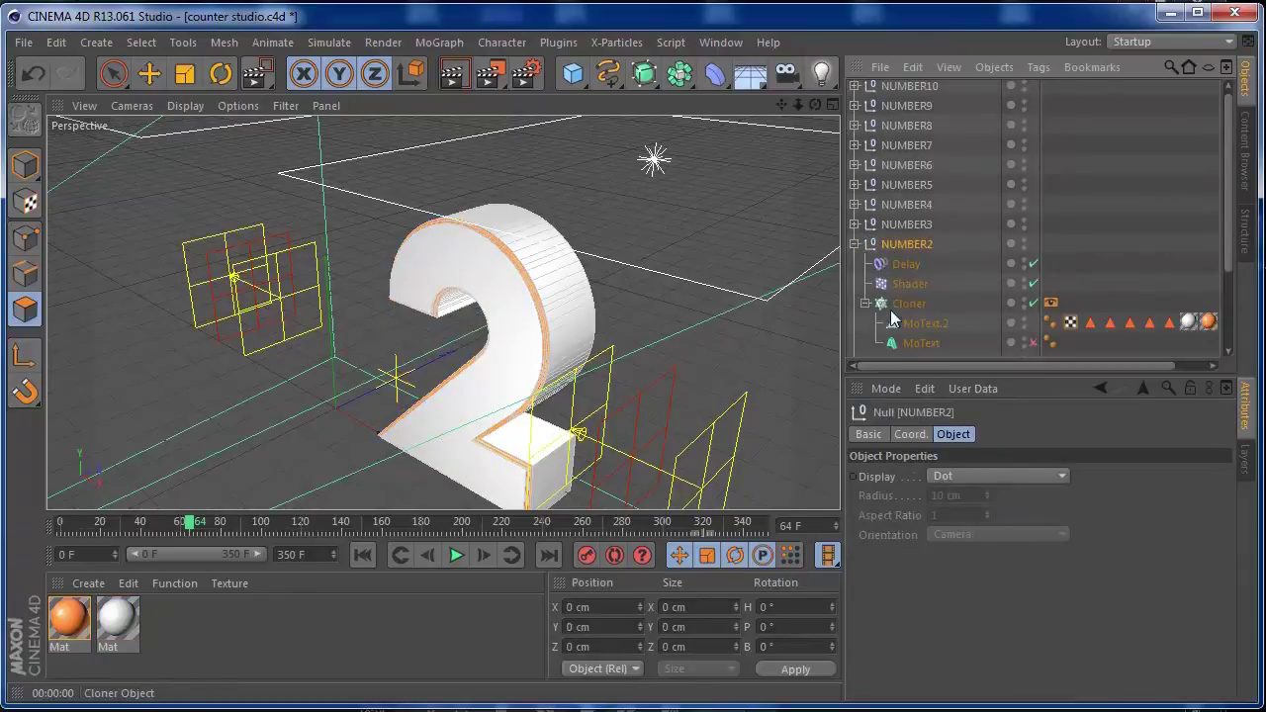
click(855, 245)
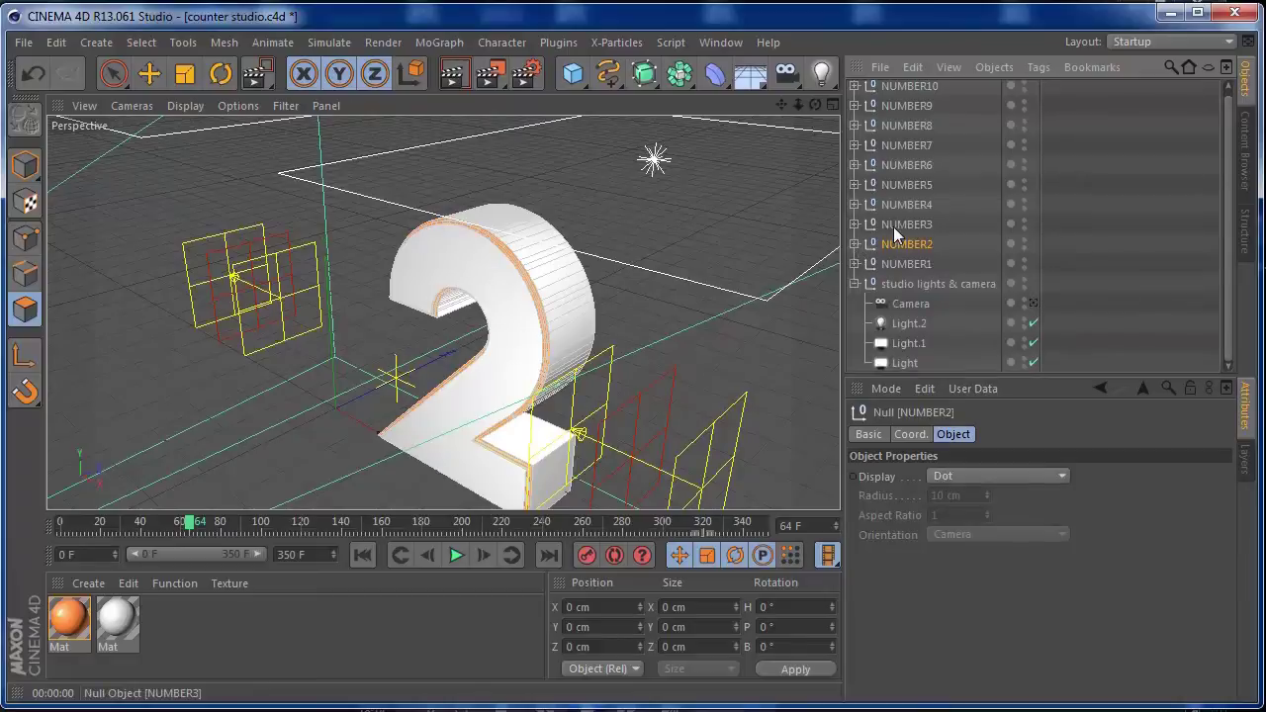
Step: Duplicate the MoText object inside NUMBER3's Cloner and disable the original
click(893, 227)
click(855, 224)
click(903, 301)
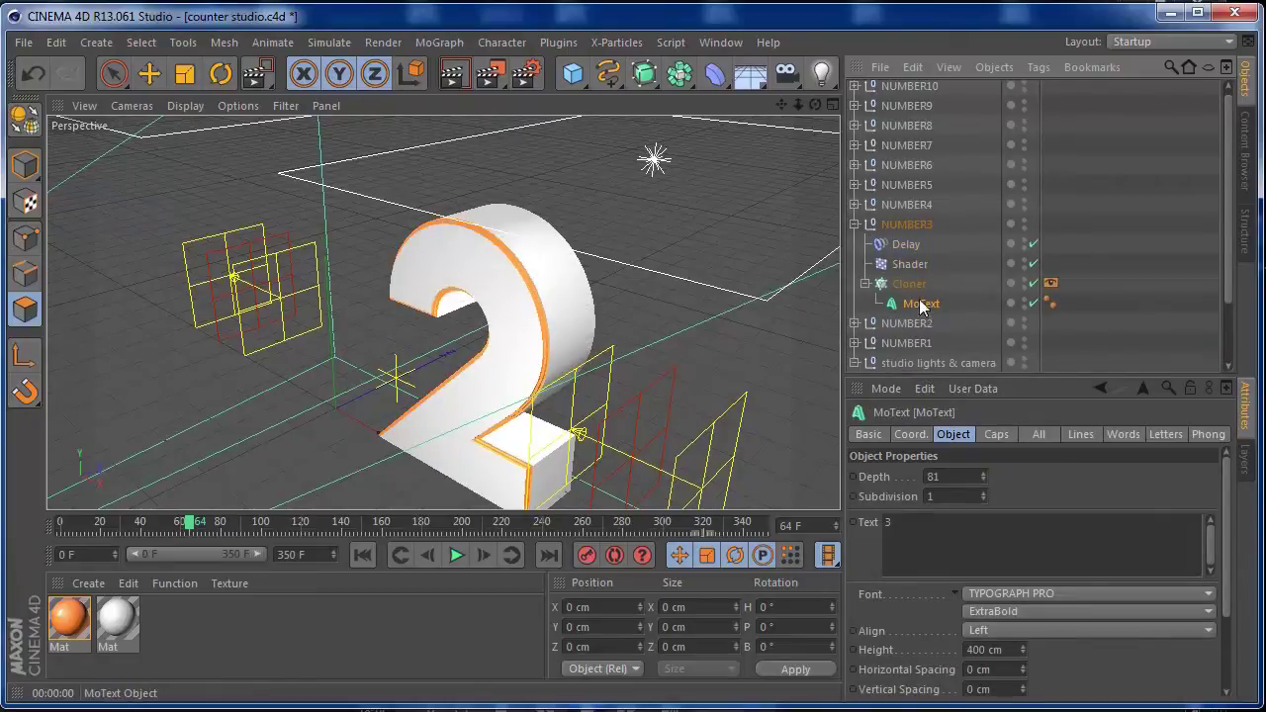
ctrl+drag(919, 291, 921, 302)
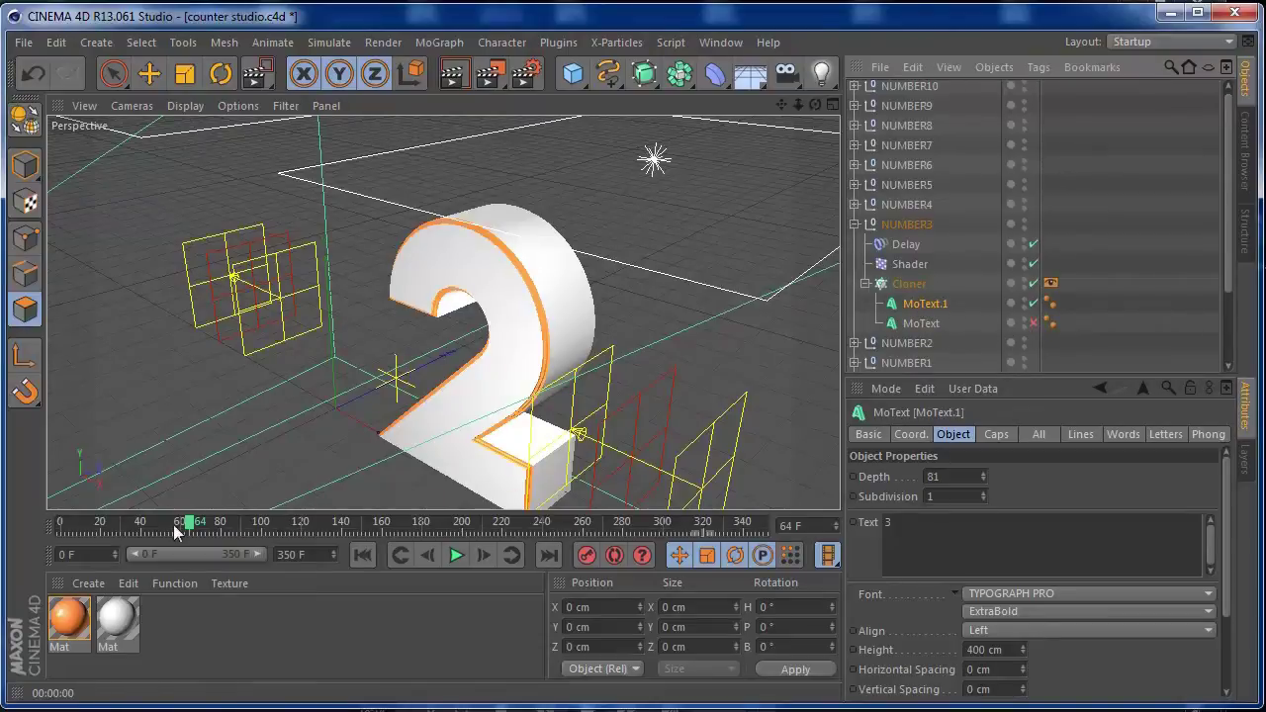
Step: At frame 86, make the MoText.1 copy editable and merge it with all its child objects using Connect Objects + Delete
drag(184, 524, 236, 527)
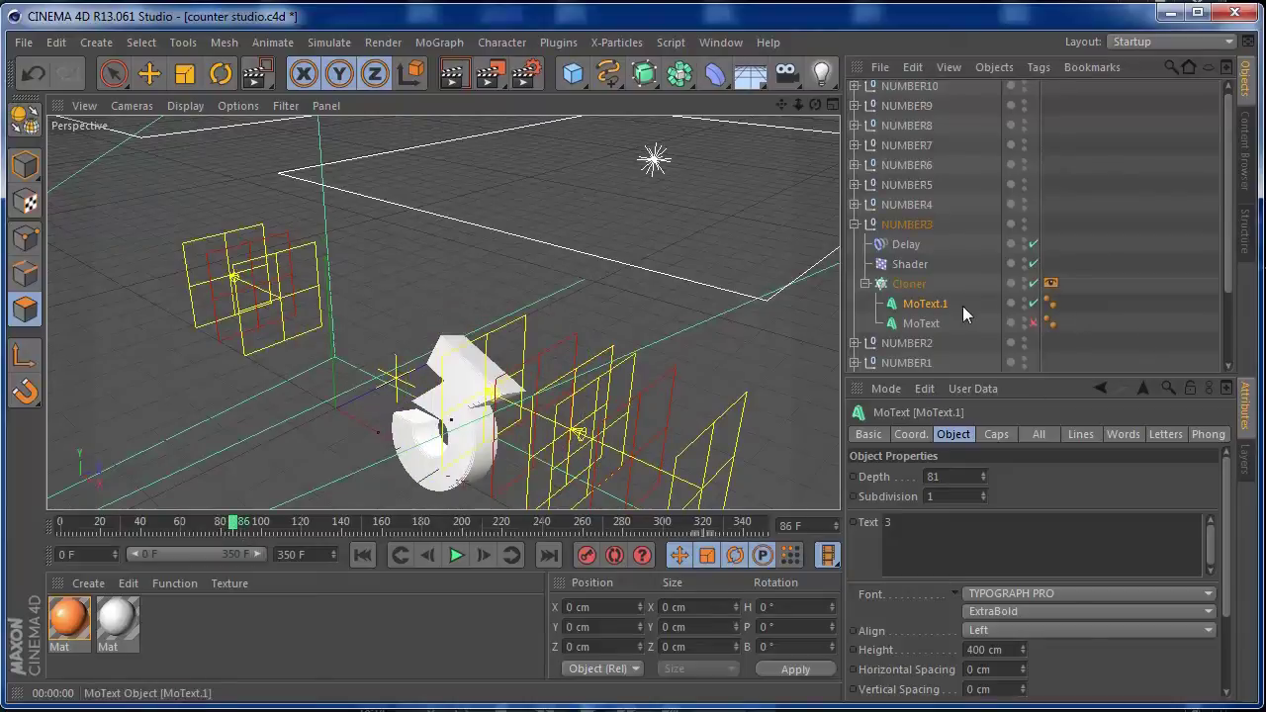
key(c)
right_click(931, 313)
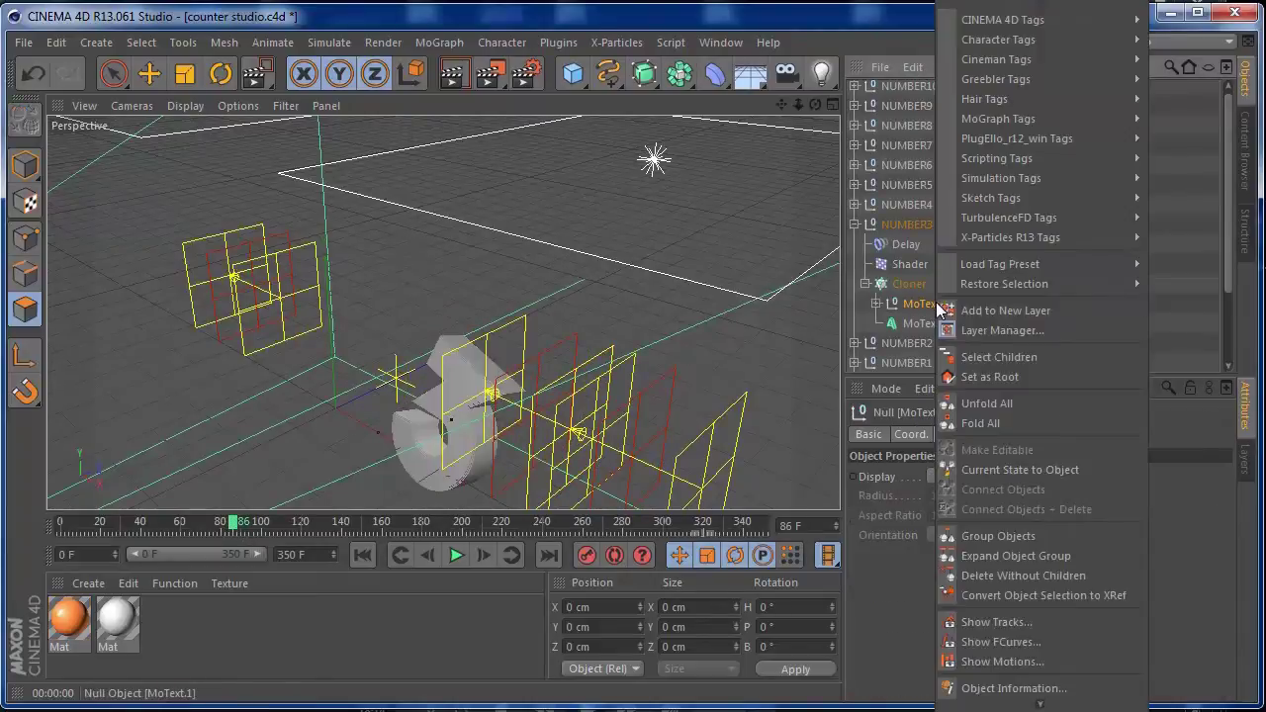
click(1015, 358)
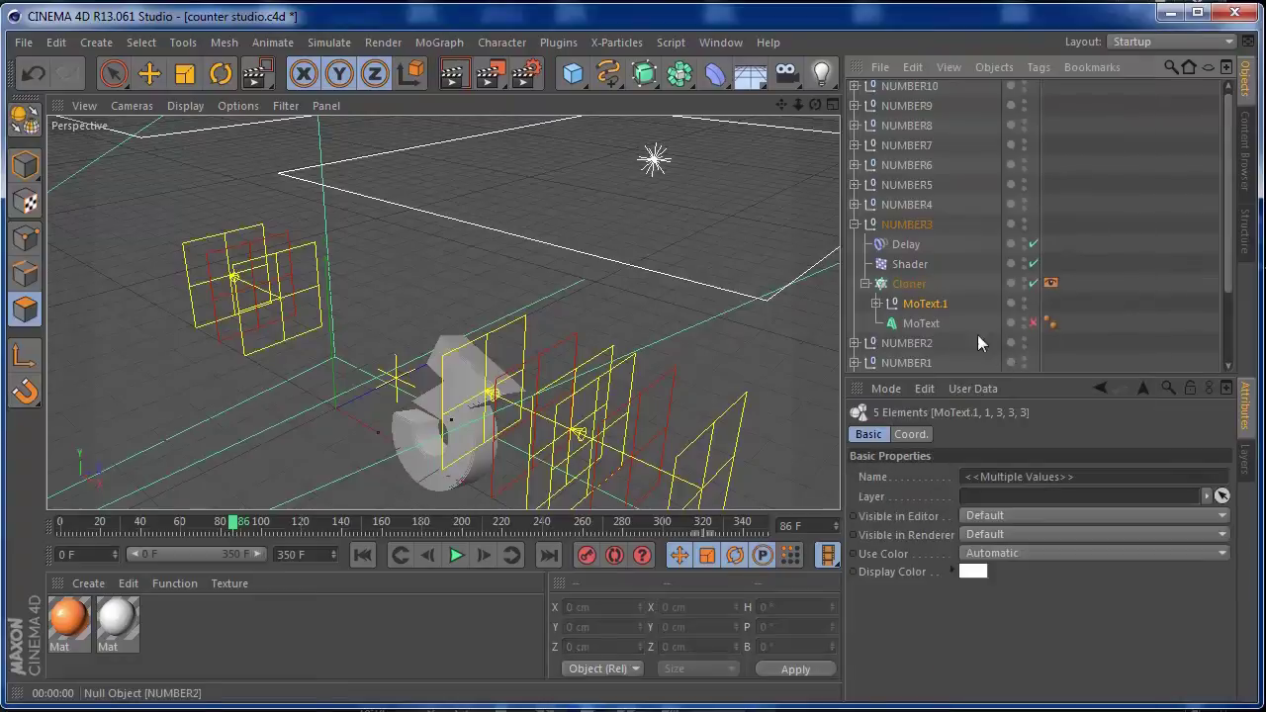
right_click(928, 307)
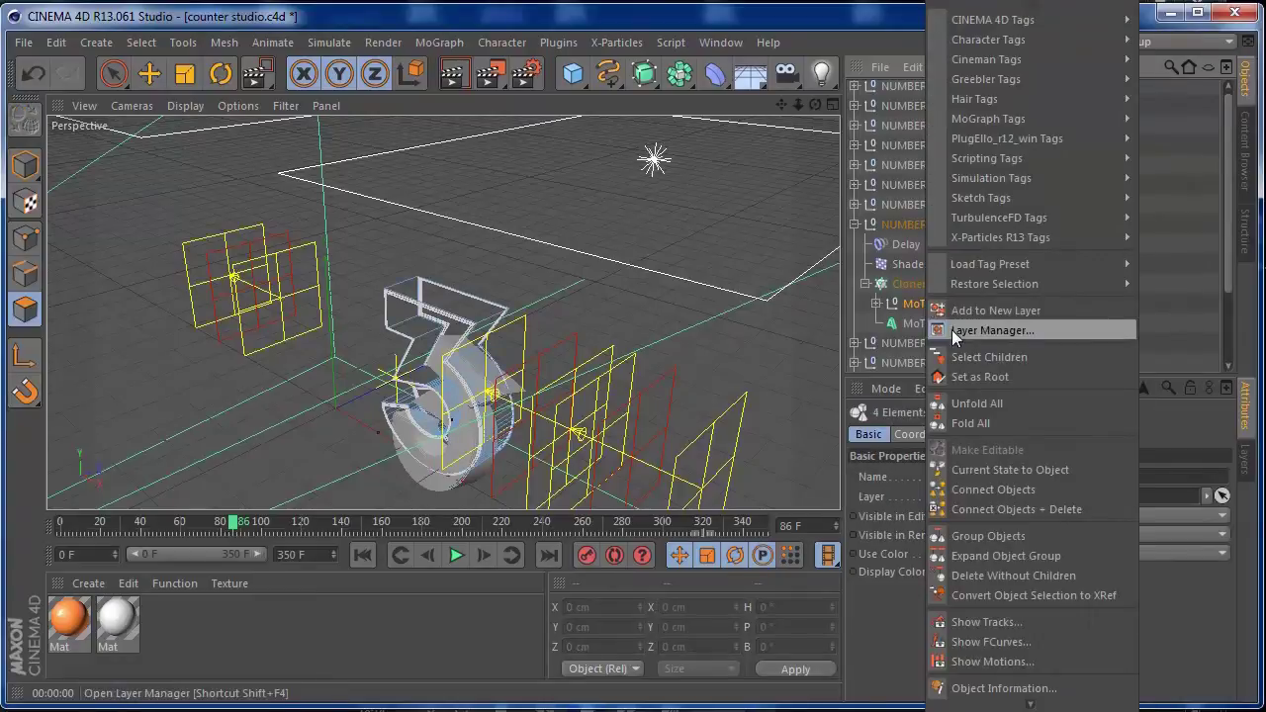
click(974, 356)
right_click(918, 305)
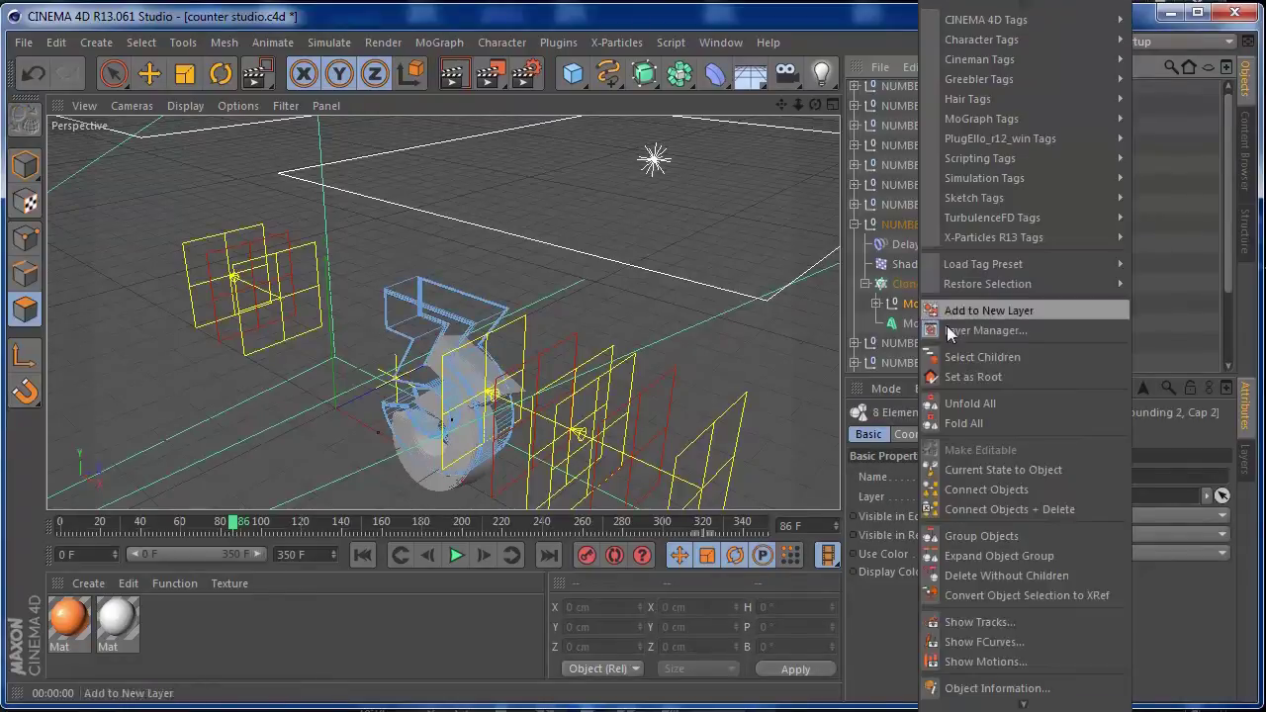
click(988, 514)
Step: Loop-select all the bevel polygons around both the front and rear faces of NUMBER3's MoText.2 object
drag(799, 105, 954, 101)
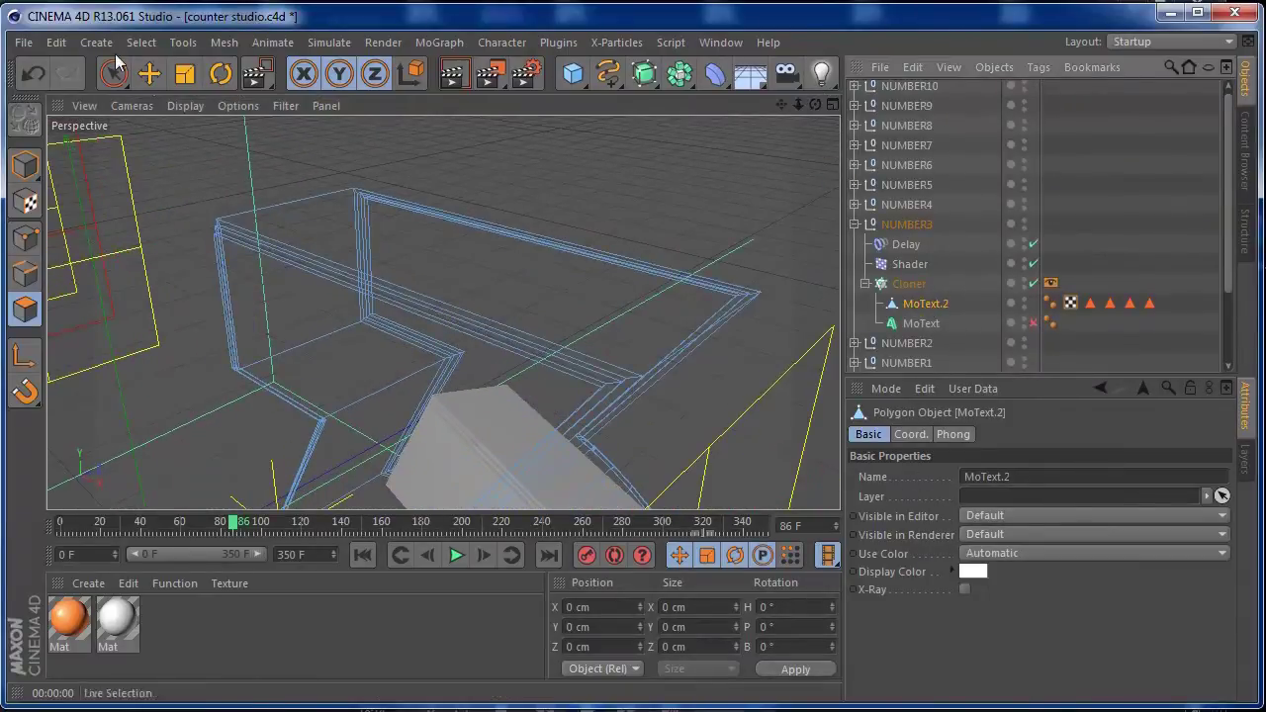
click(139, 43)
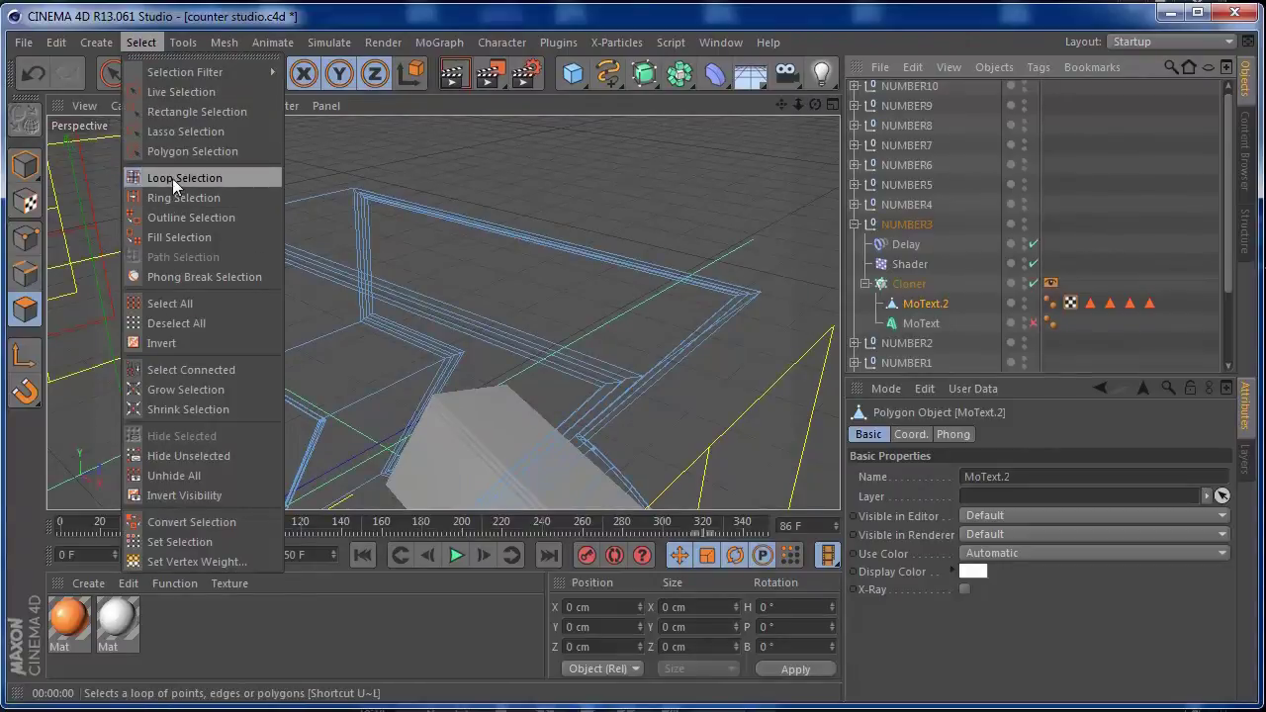
click(172, 178)
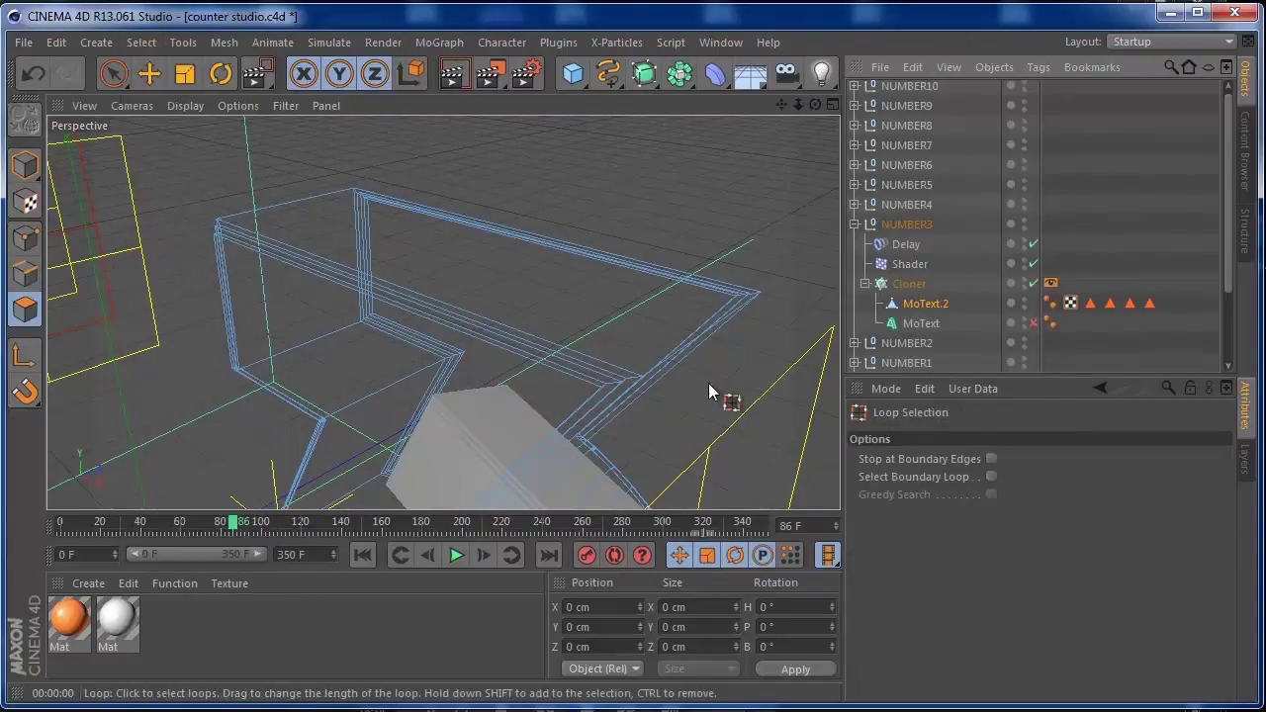
click(631, 384)
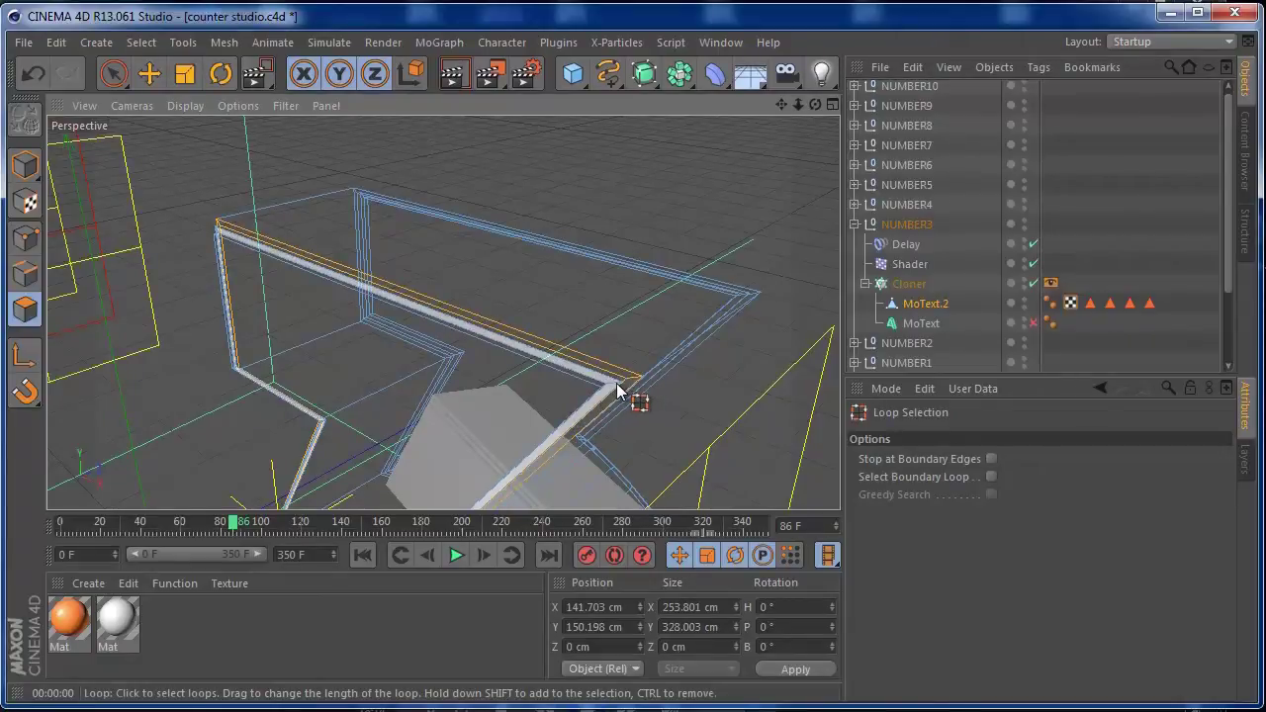
click(621, 383)
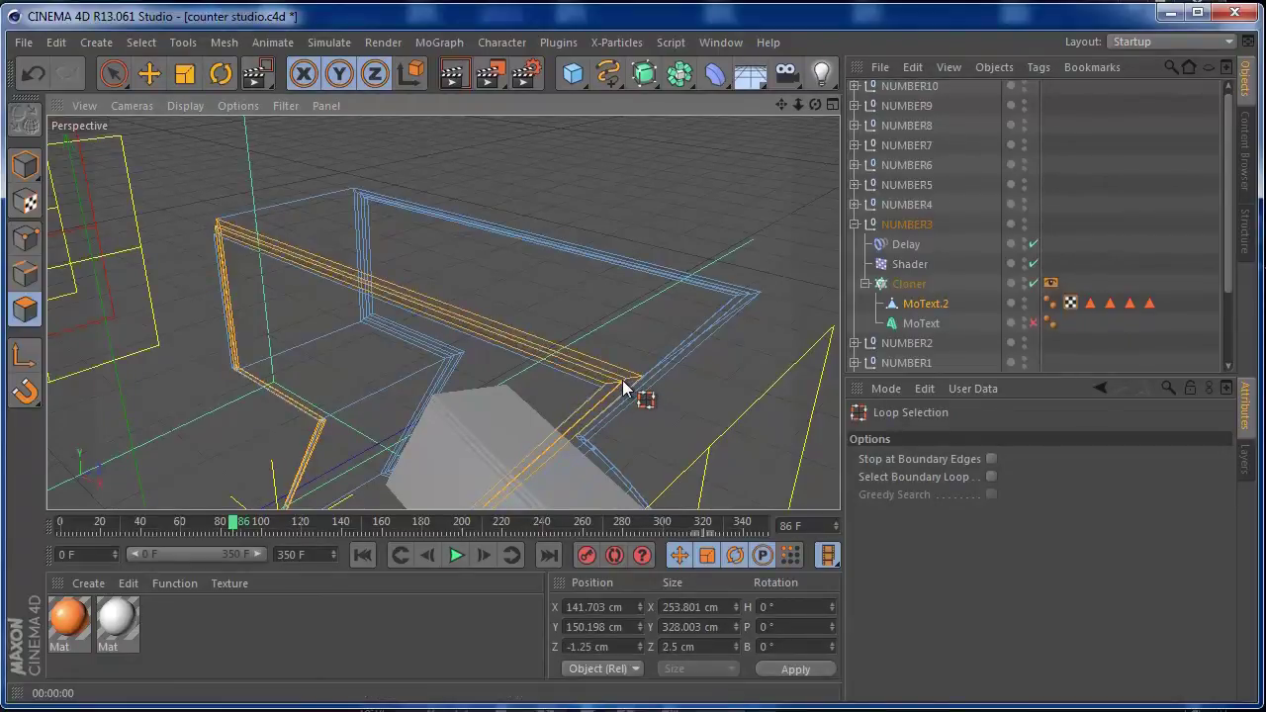
shift+click(603, 386)
drag(812, 110, 549, 89)
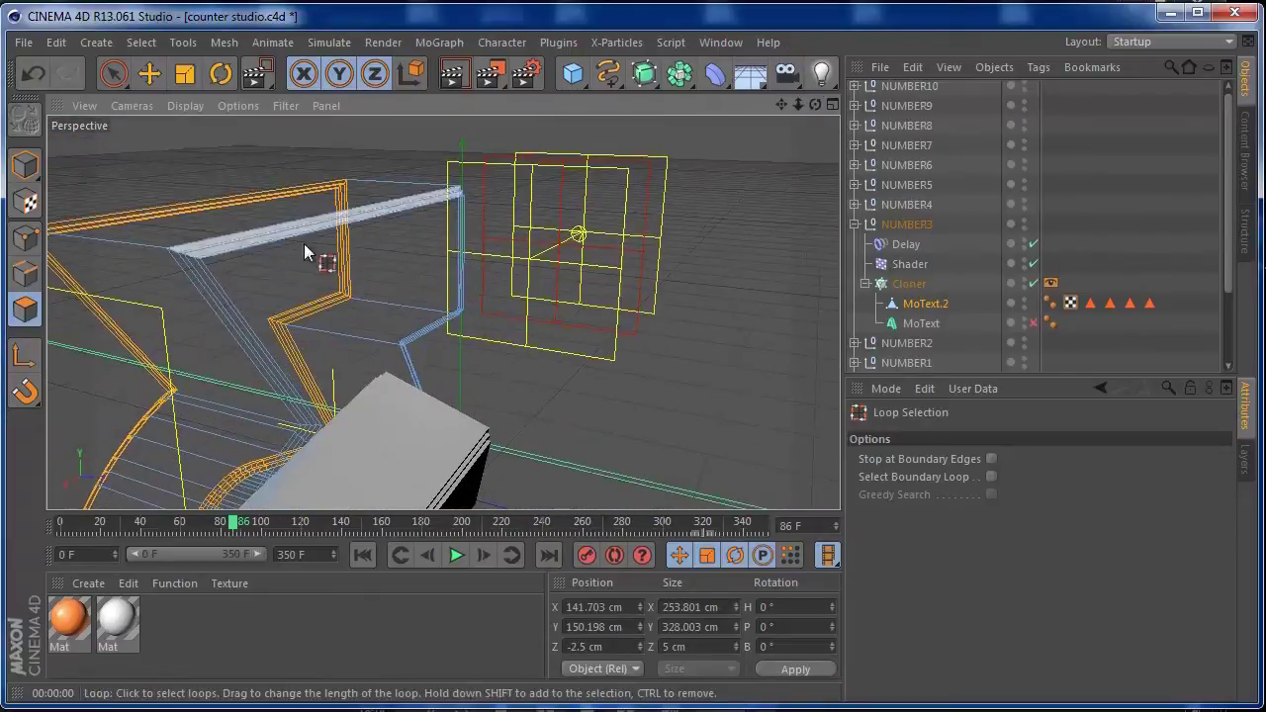
shift+click(191, 263)
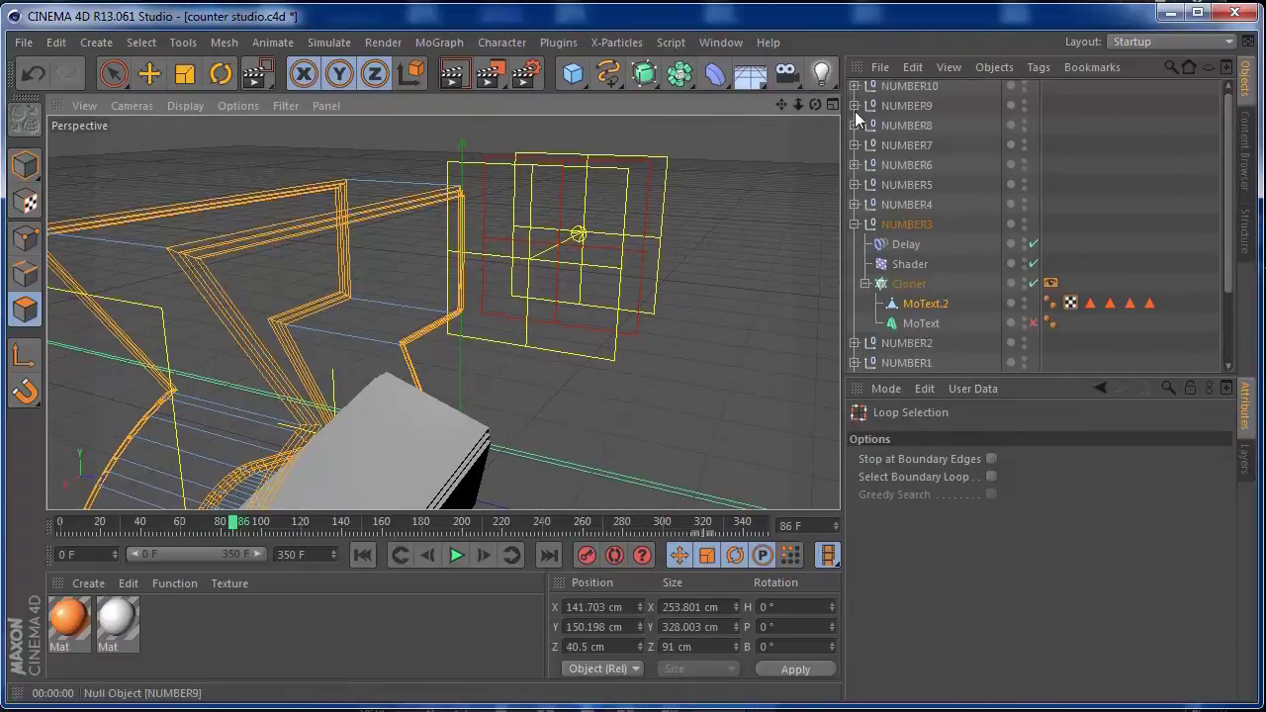
Step: Store the selected bevel polygons of MoText.2 as a polygon selection tag using Set Selection
drag(812, 105, 1085, 130)
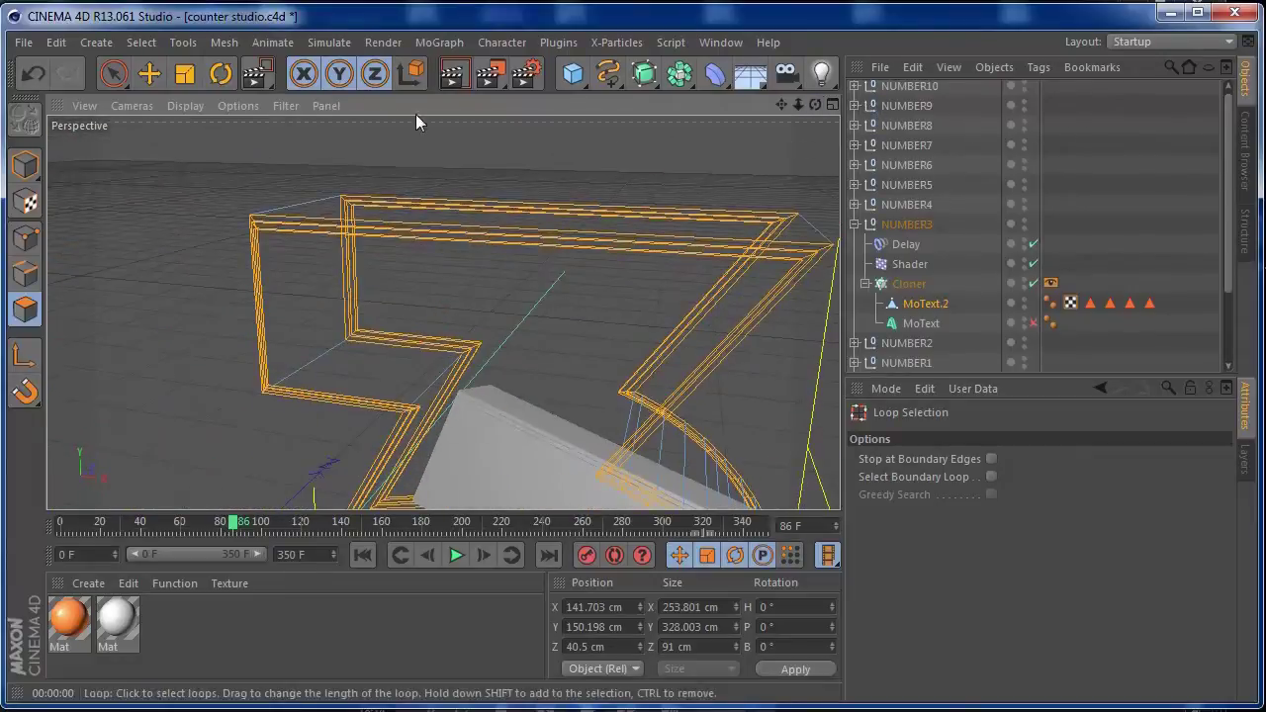
click(141, 41)
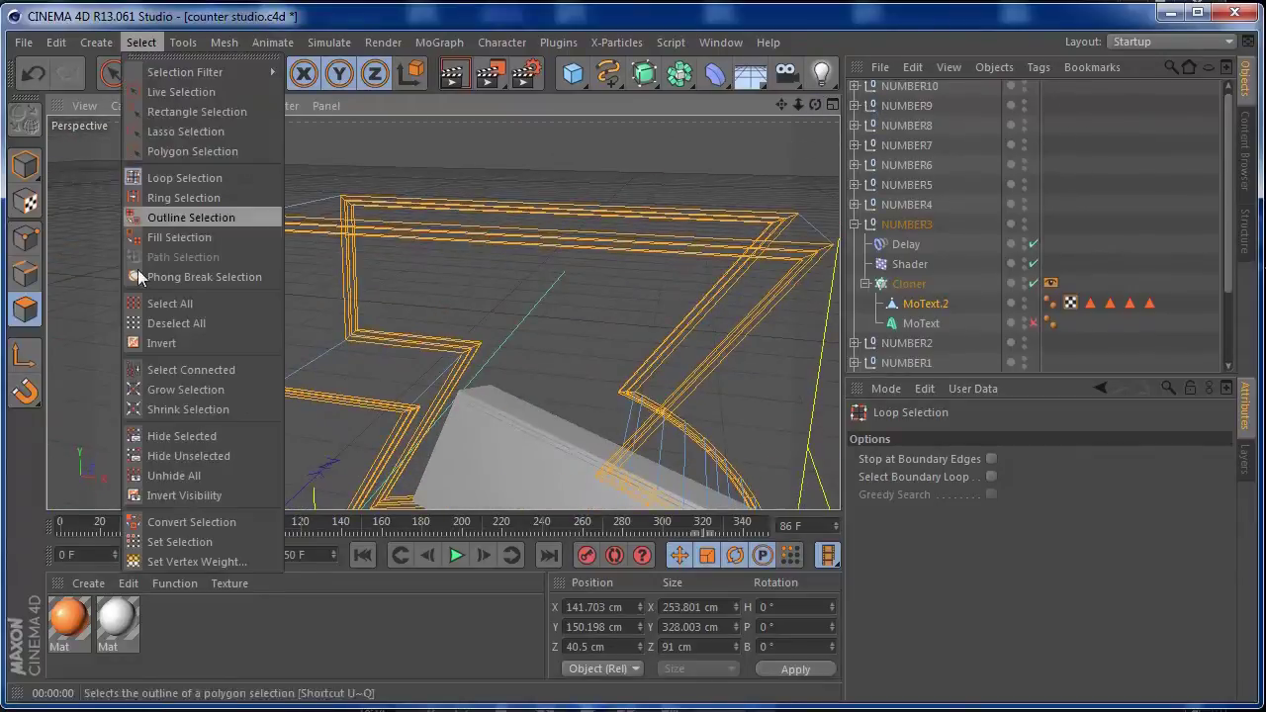
click(172, 543)
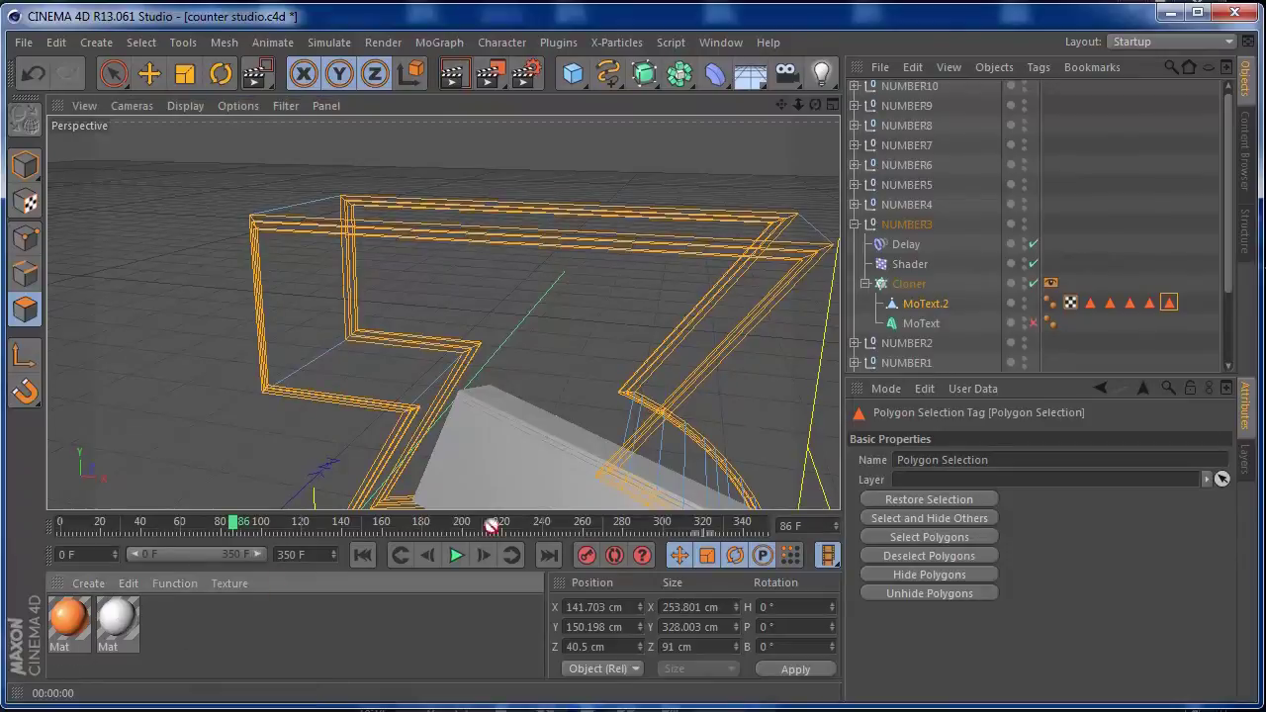
Step: Apply the white and orange materials to MoText.2, restricting the orange one to Polygon Selection, and collapse NUMBER3
drag(934, 309, 924, 311)
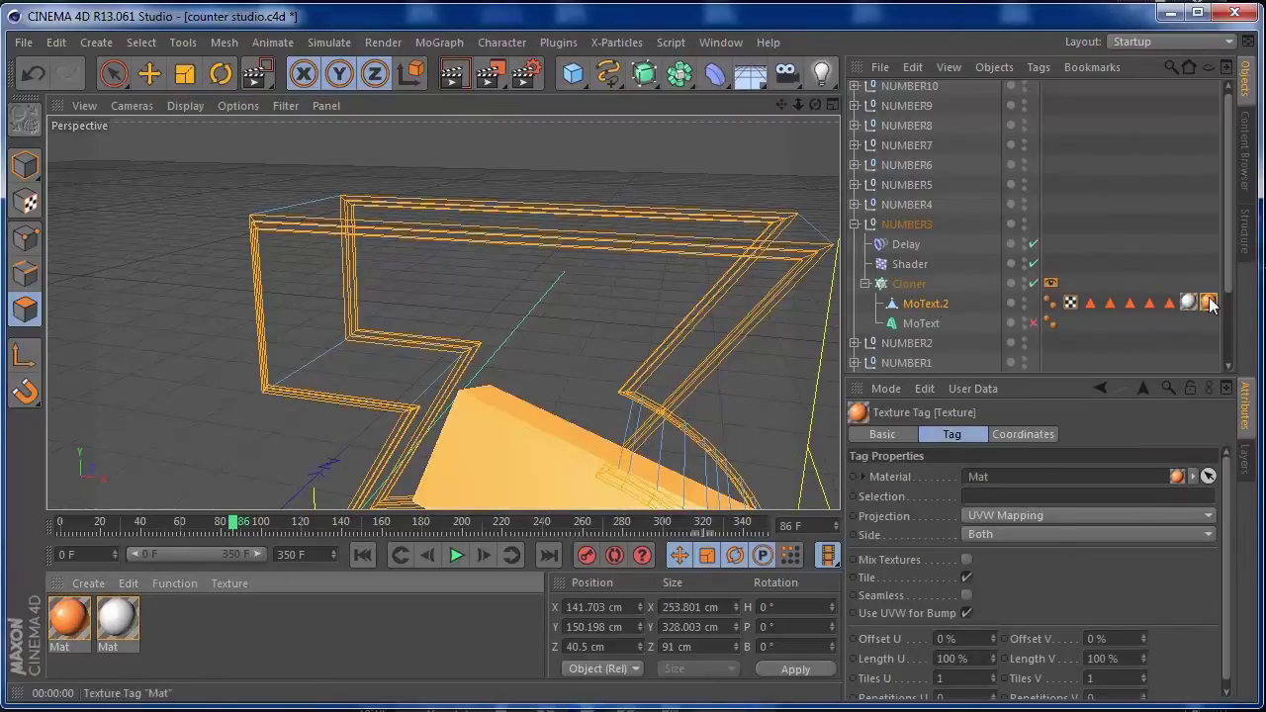
drag(1173, 309, 1039, 497)
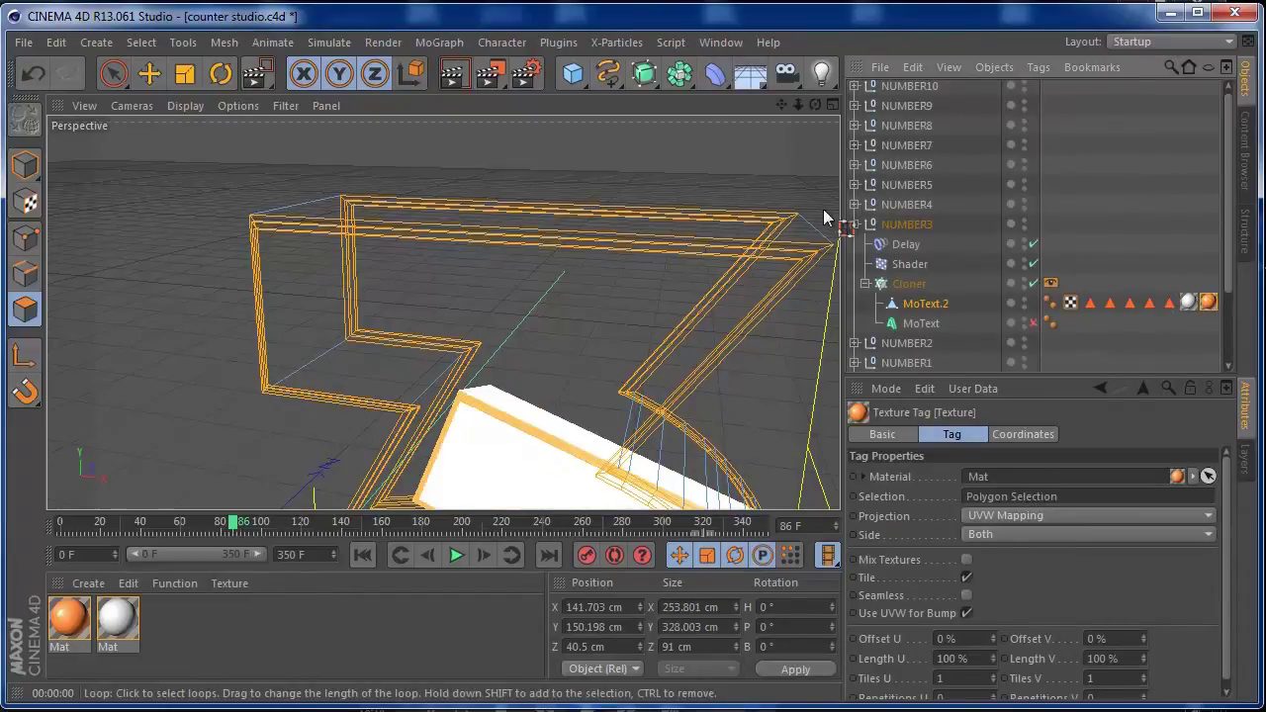
click(855, 225)
Step: Duplicate the MoText object inside NUMBER4's Cloner
click(901, 203)
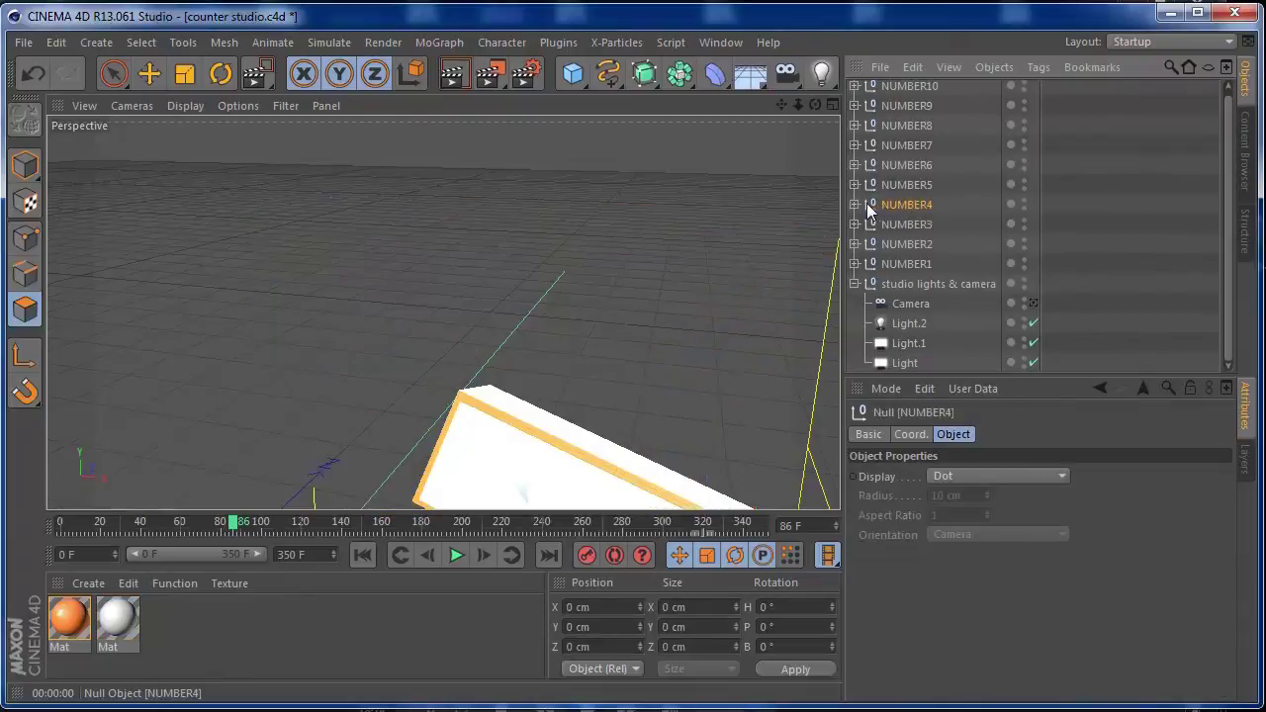
click(856, 205)
click(911, 283)
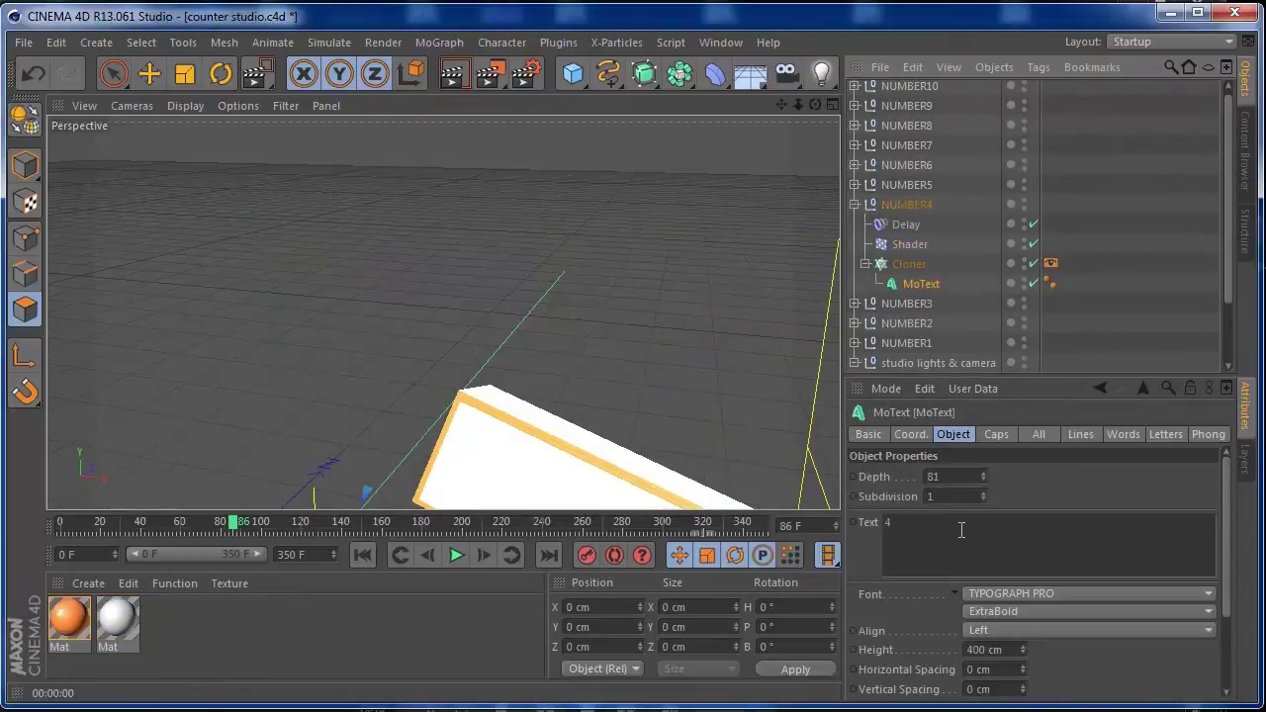
double_click(922, 284)
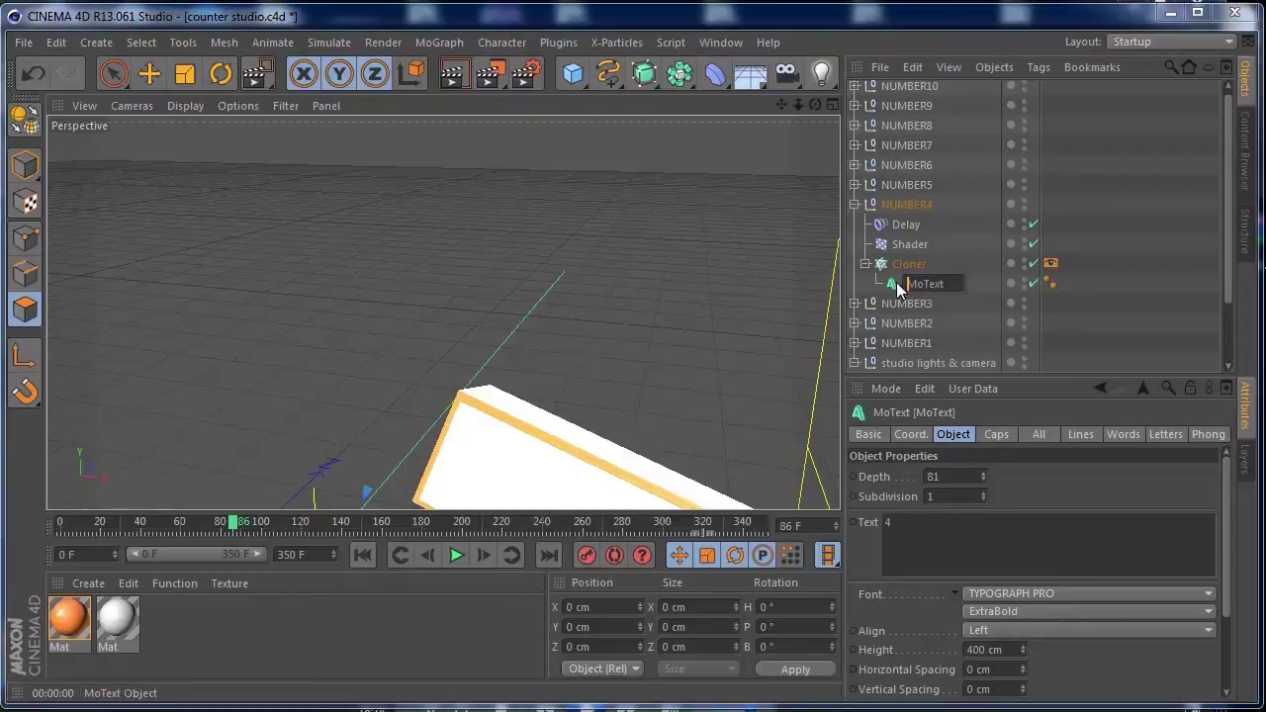
click(897, 283)
ctrl+drag(909, 284, 910, 278)
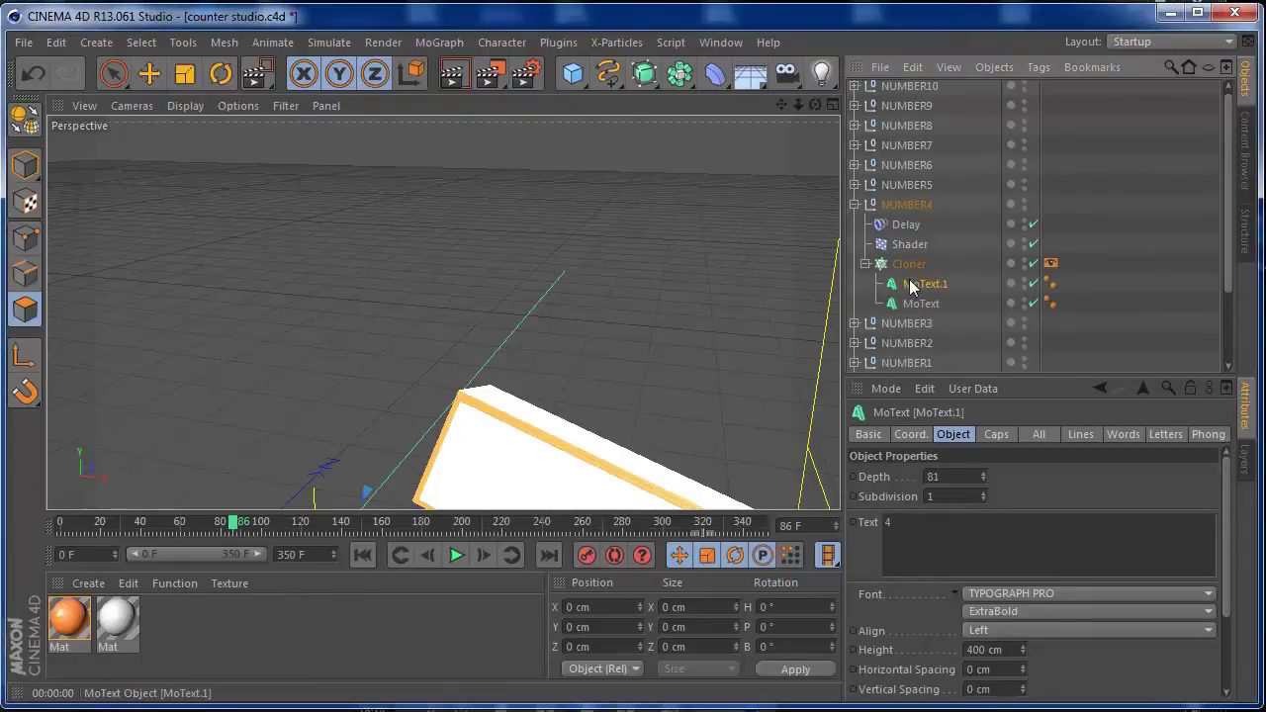
Step: Make the MoText.1 copy in NUMBER4 editable
drag(812, 103, 663, 108)
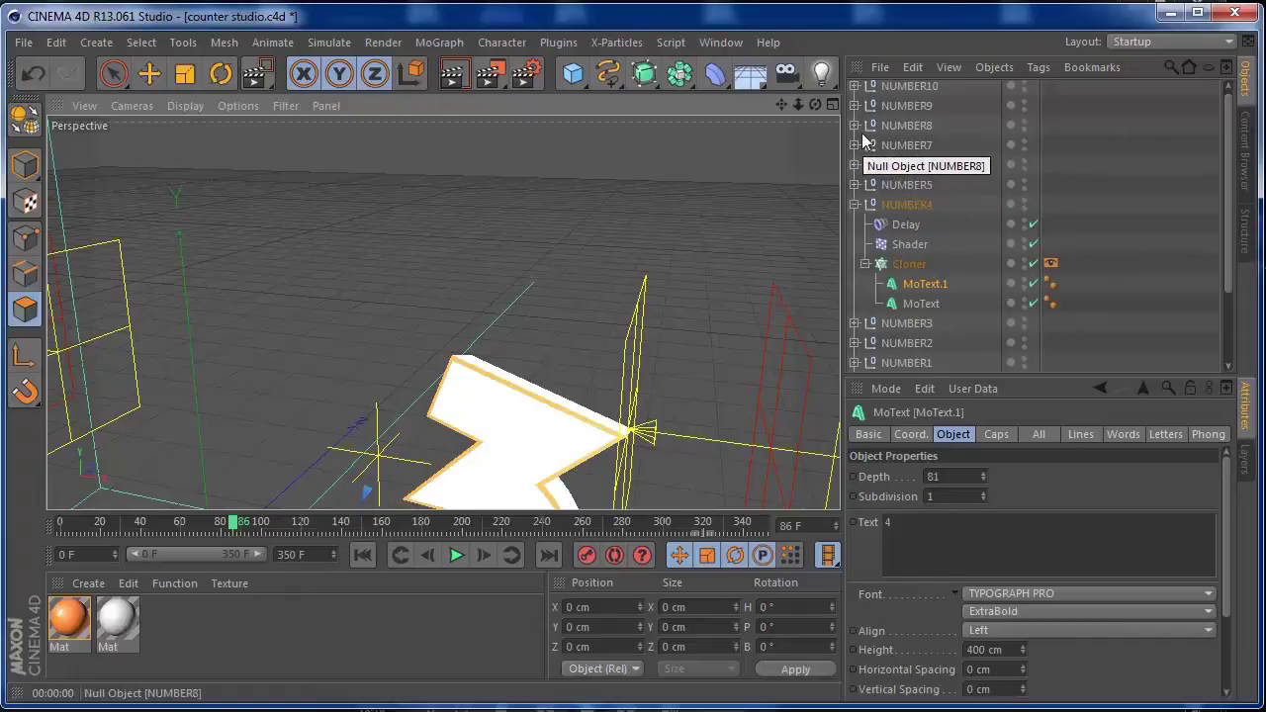
drag(823, 103, 731, 123)
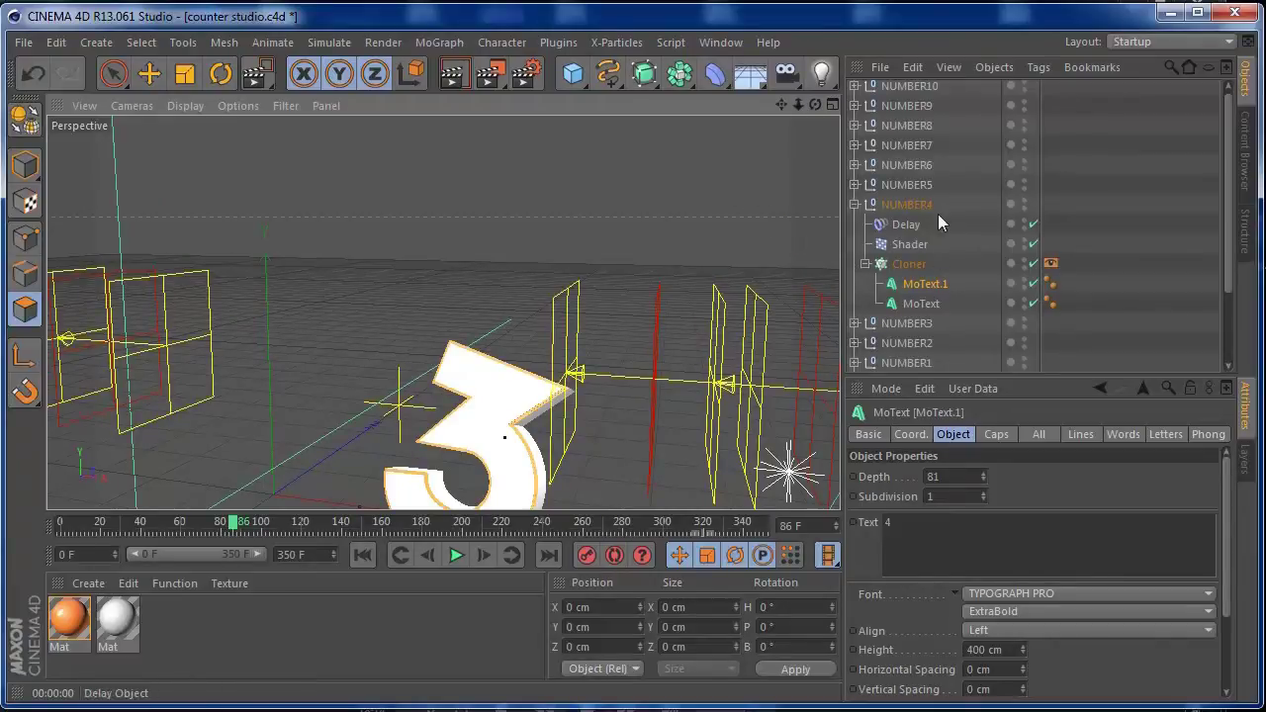
right_click(928, 290)
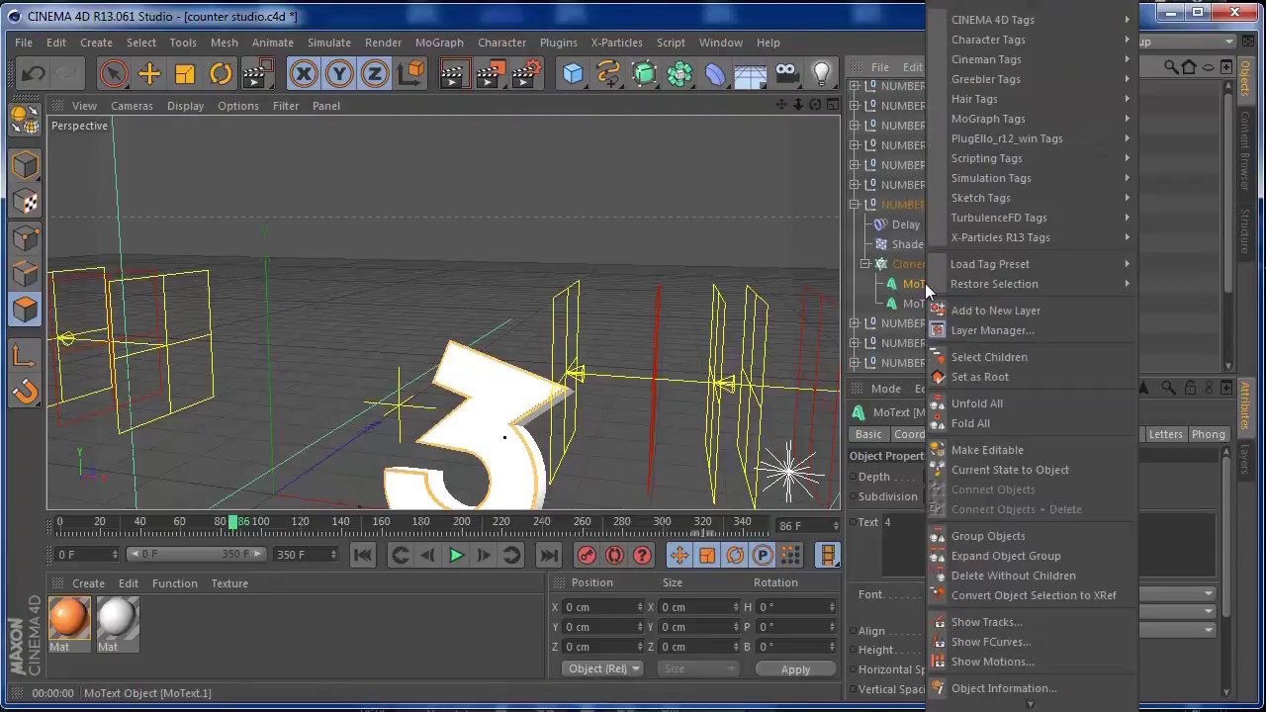
click(915, 282)
key(c)
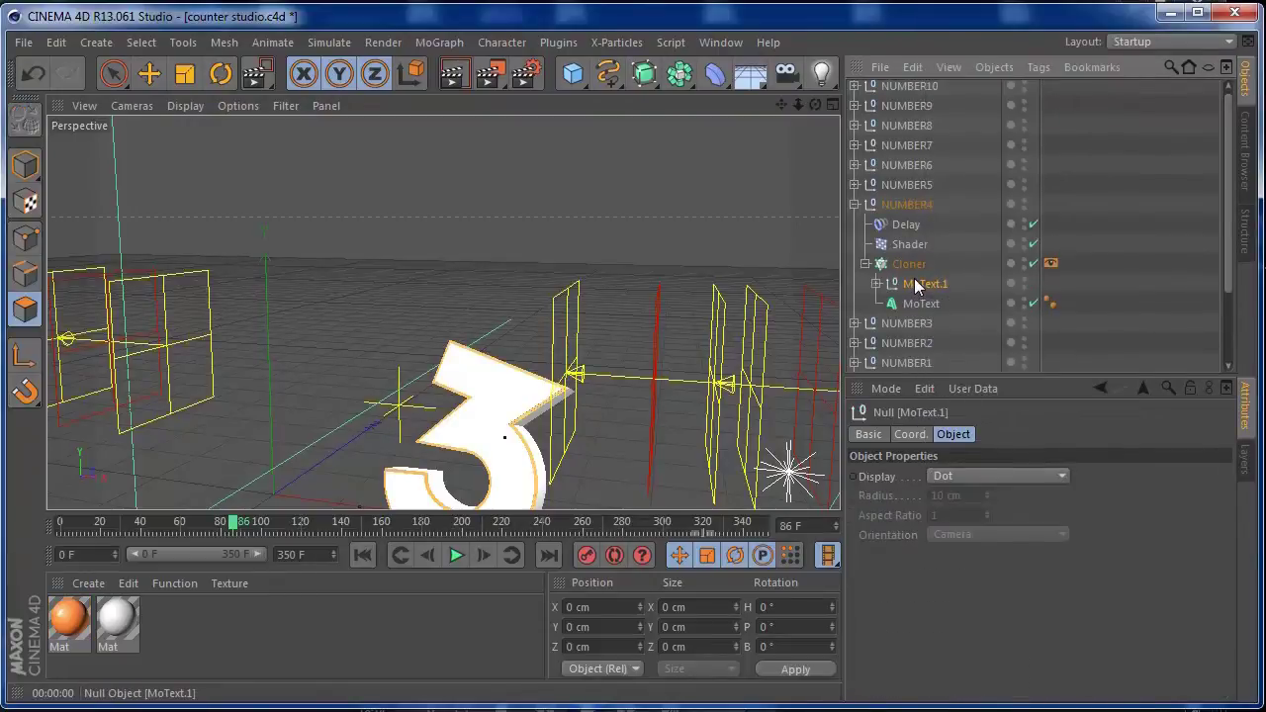
Step: Try to merge NUMBER4's MoText.1 with all its child objects using Connect Objects + Delete, and undo the merge at frame 123
right_click(915, 283)
click(957, 358)
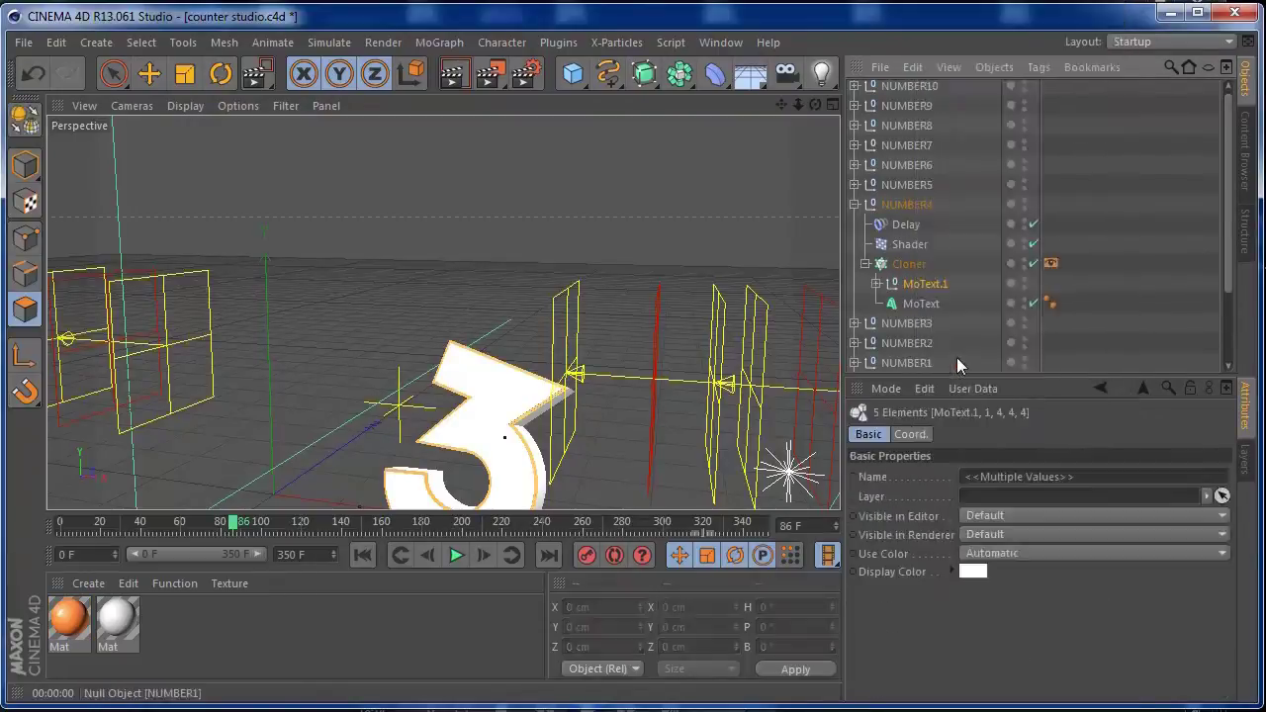
click(936, 288)
right_click(936, 288)
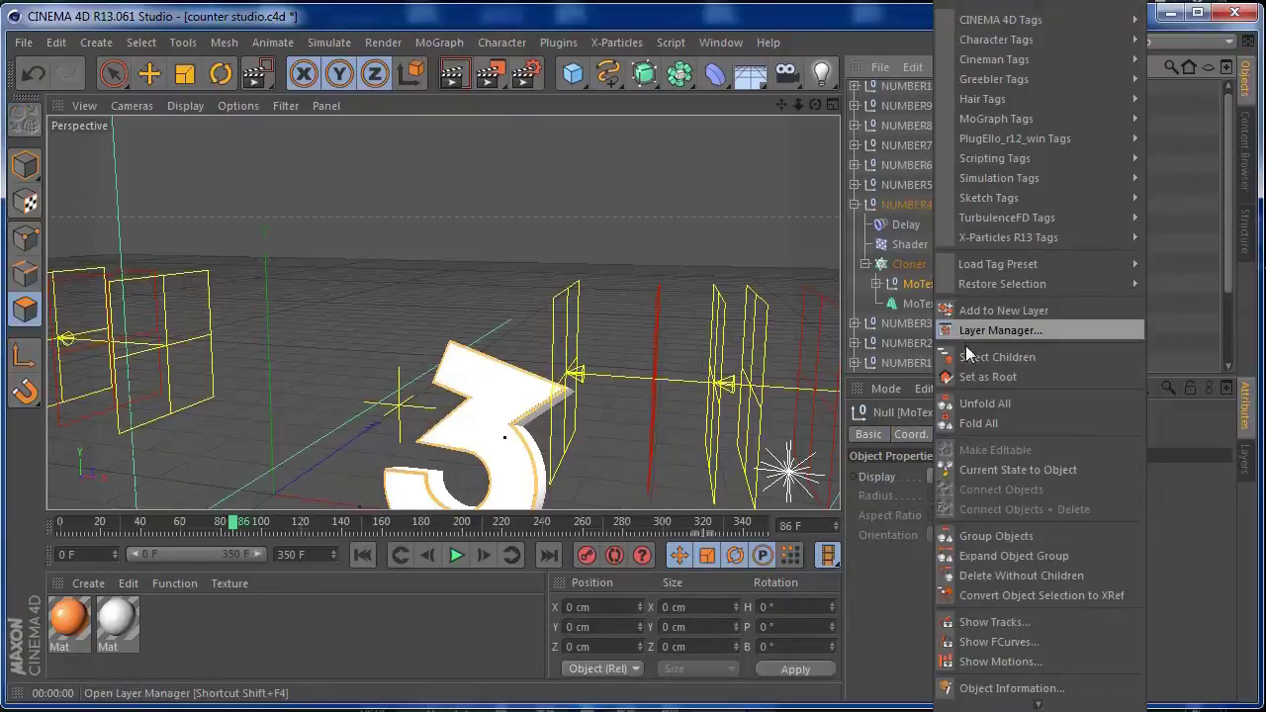
click(969, 357)
right_click(935, 287)
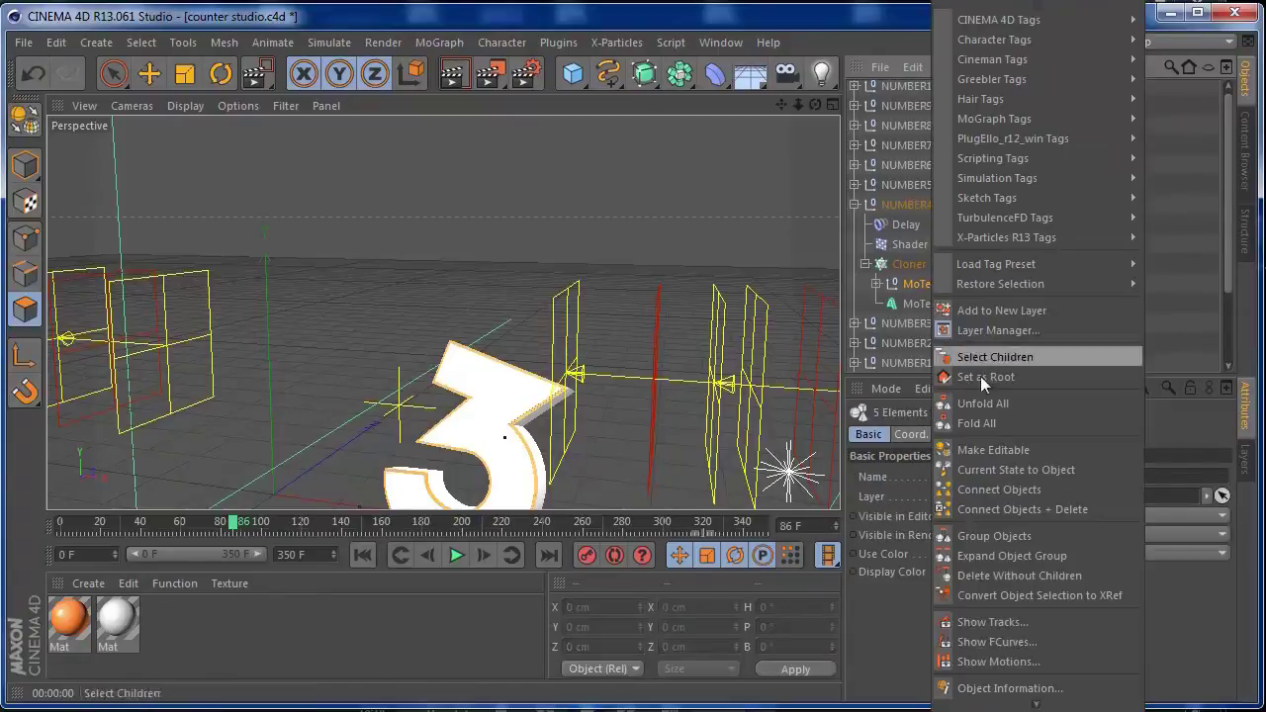
click(1022, 511)
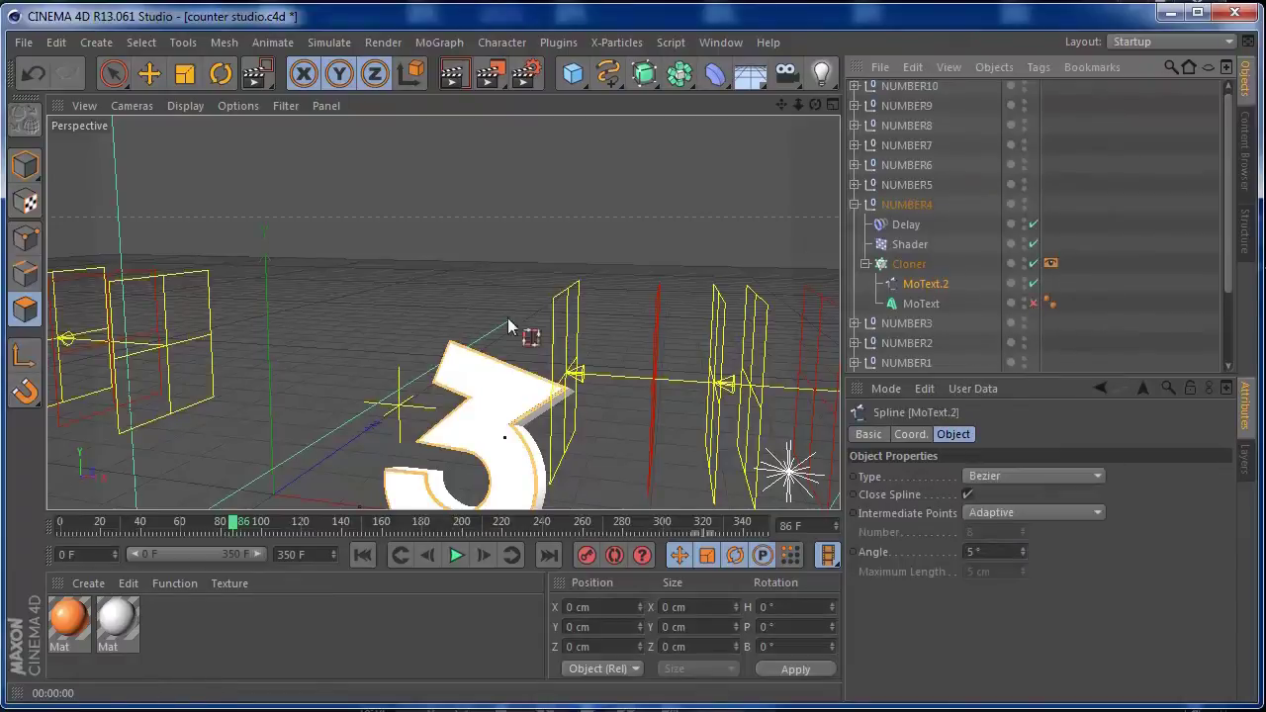
drag(233, 530, 309, 529)
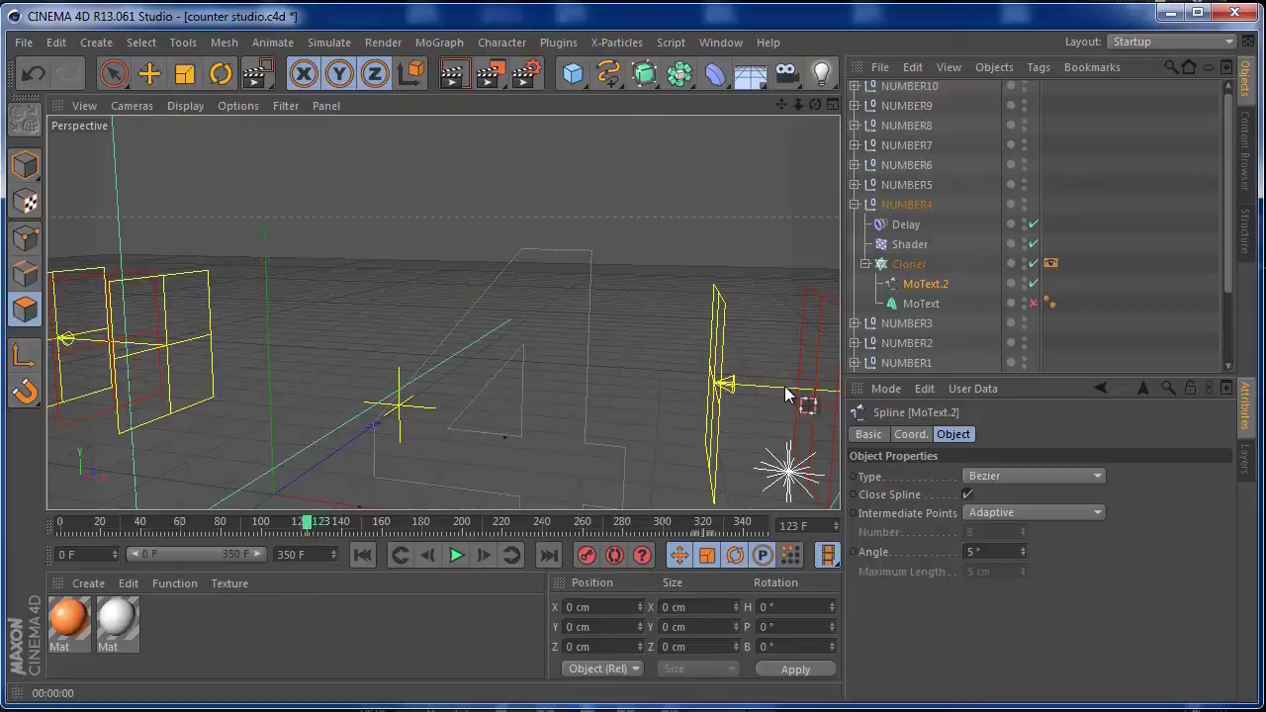
key(ctrl+z)
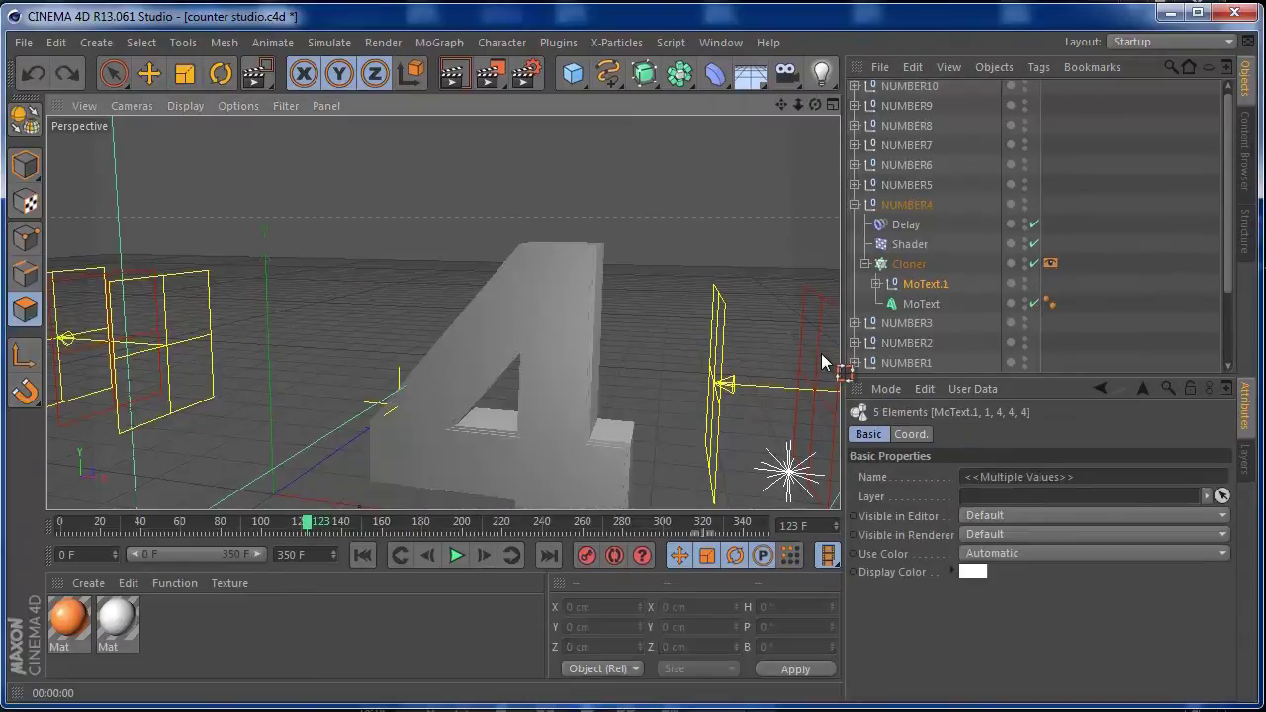
Step: Expand MoText.1's nested hierarchy and make the innermost extruded object 4 editable
click(920, 285)
click(877, 284)
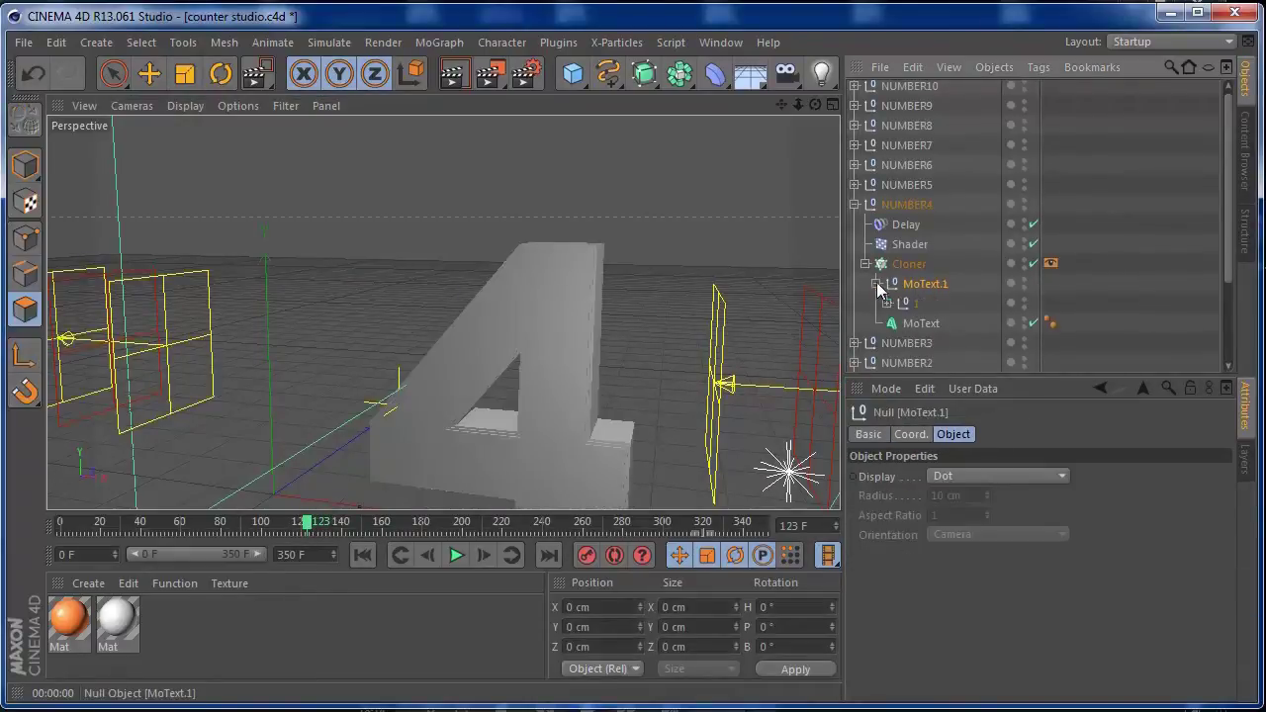
click(888, 304)
click(900, 323)
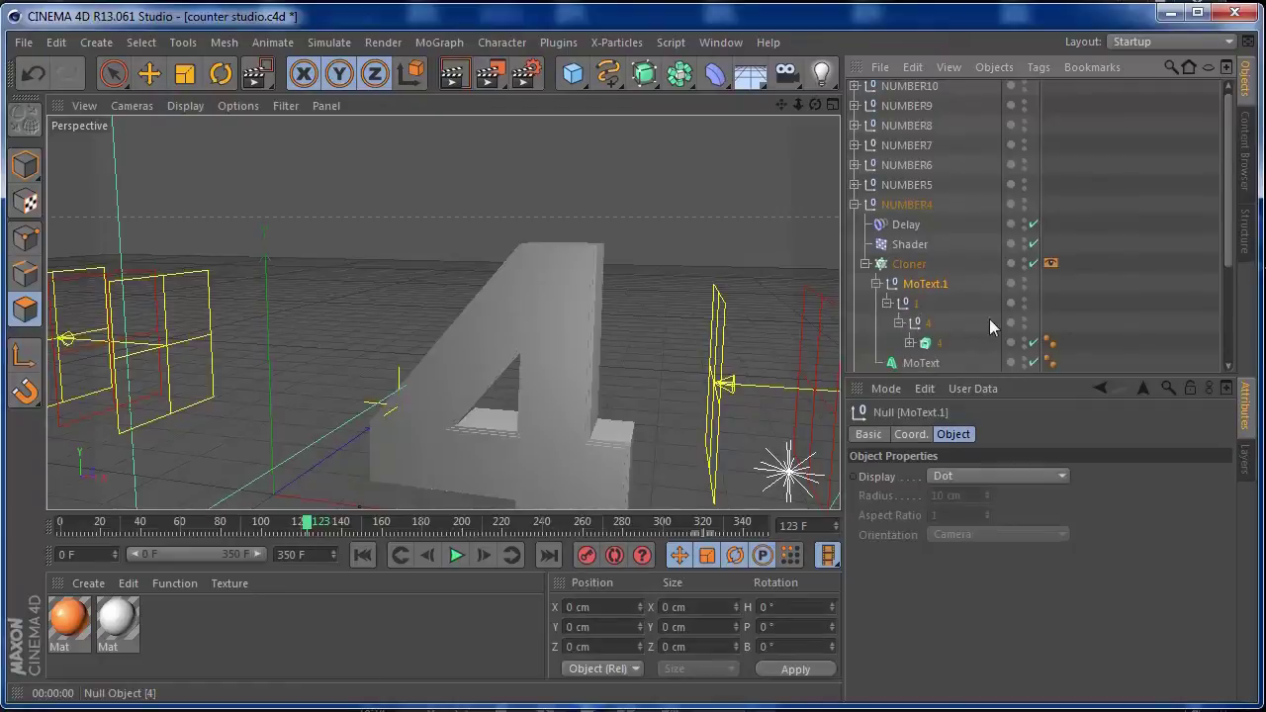
click(928, 344)
key(c)
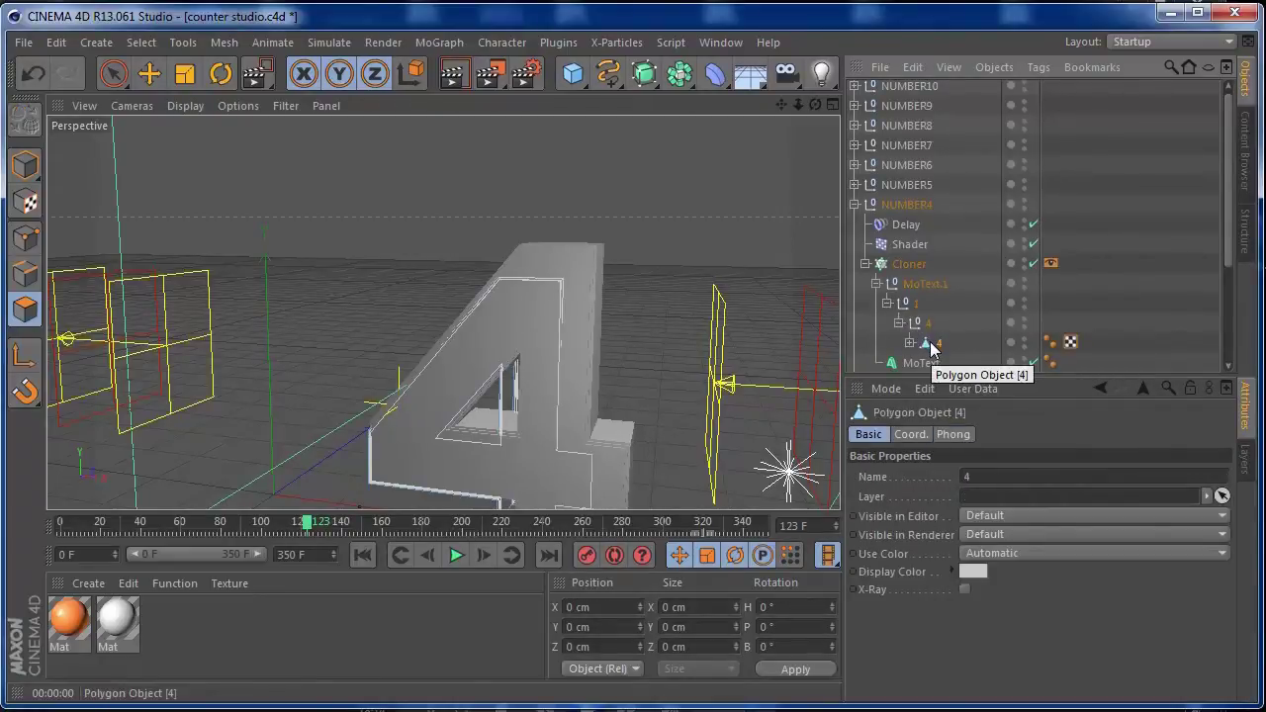
Step: Merge the polygon object 4 with its rounding and cap children using Connect Objects + Delete
right_click(932, 347)
click(955, 354)
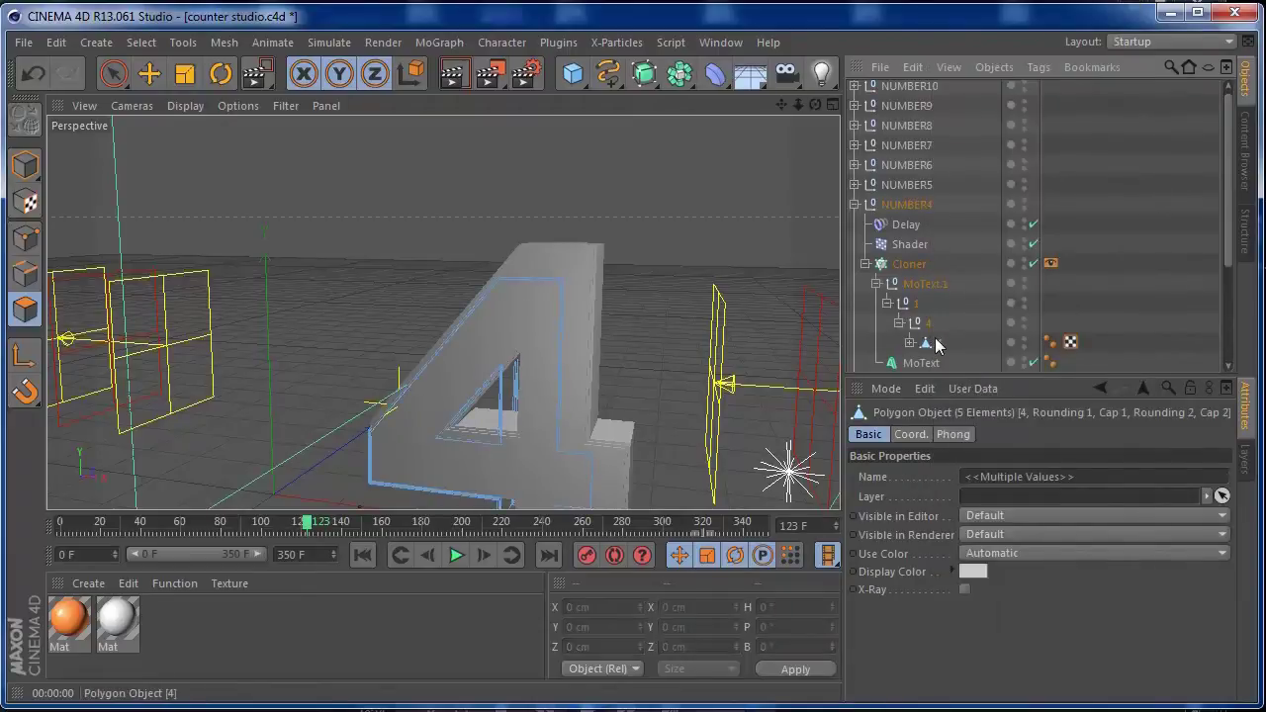
right_click(935, 347)
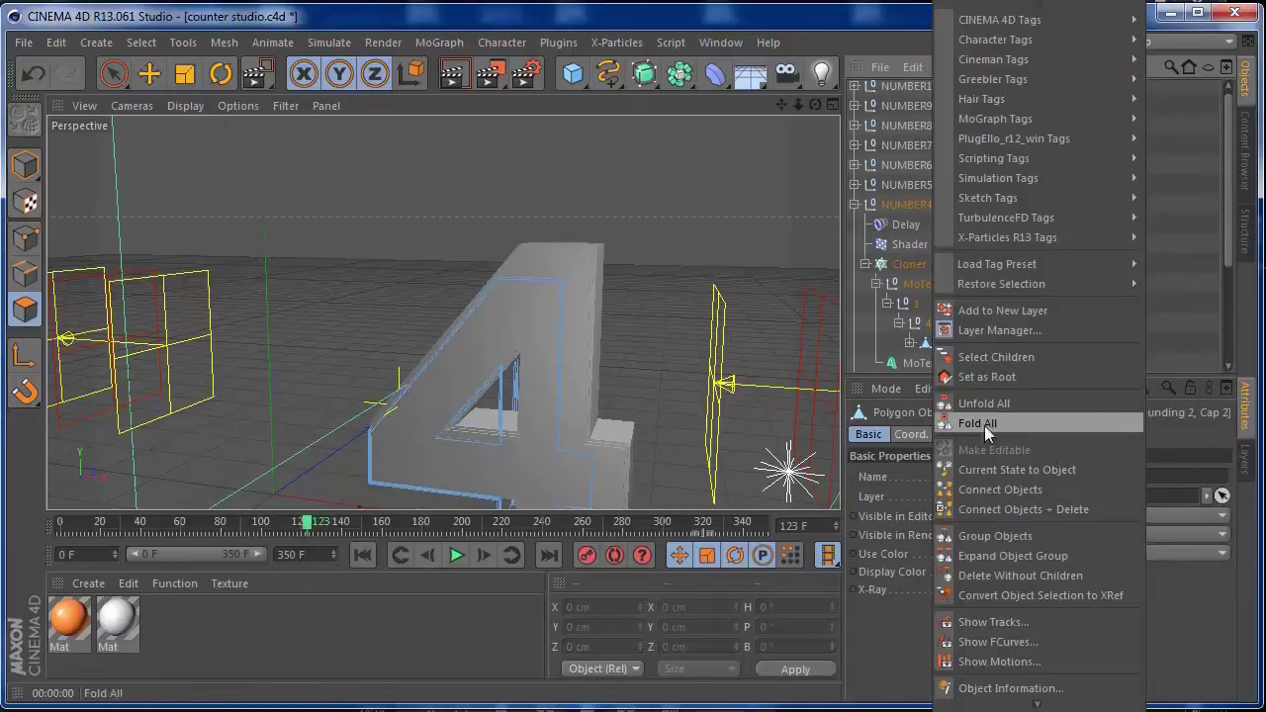
click(1005, 503)
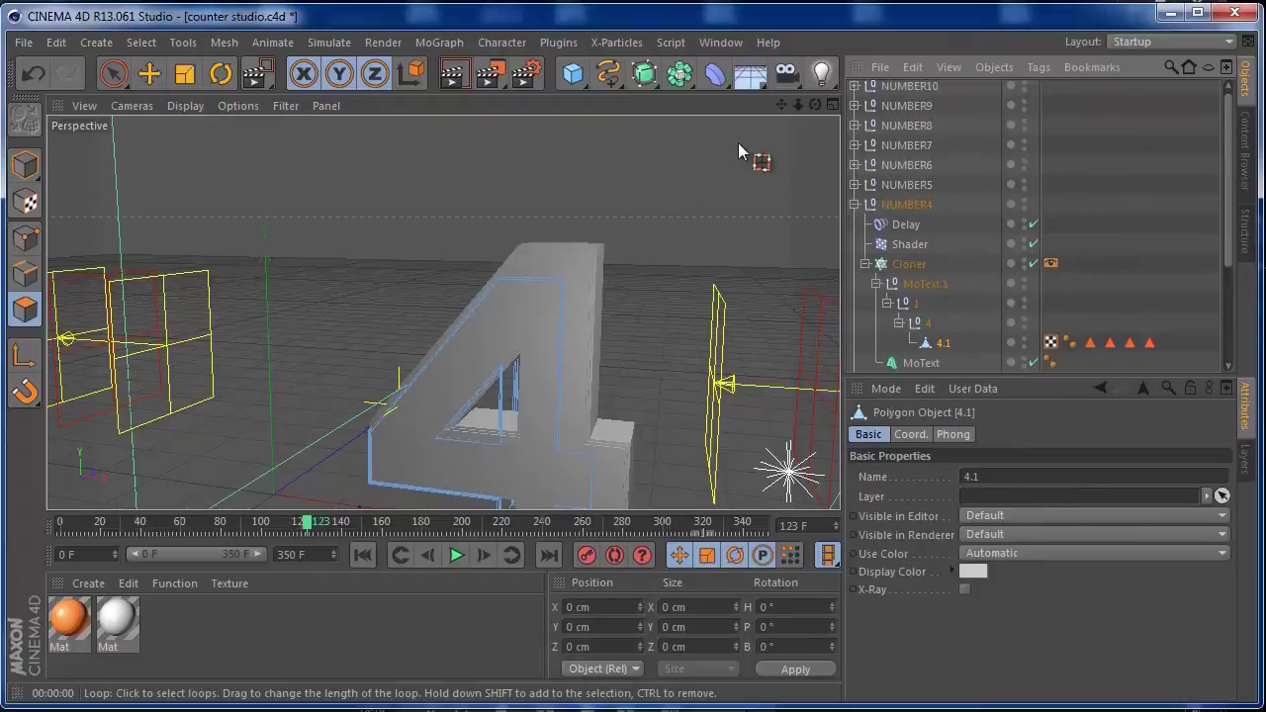
Step: At frame 113, loop-select the three bevel polygon loops around one face's outer edge on object 4.1
mouse_move(309, 527)
mouse_down()
mouse_move(274, 524)
mouse_move(288, 526)
mouse_up()
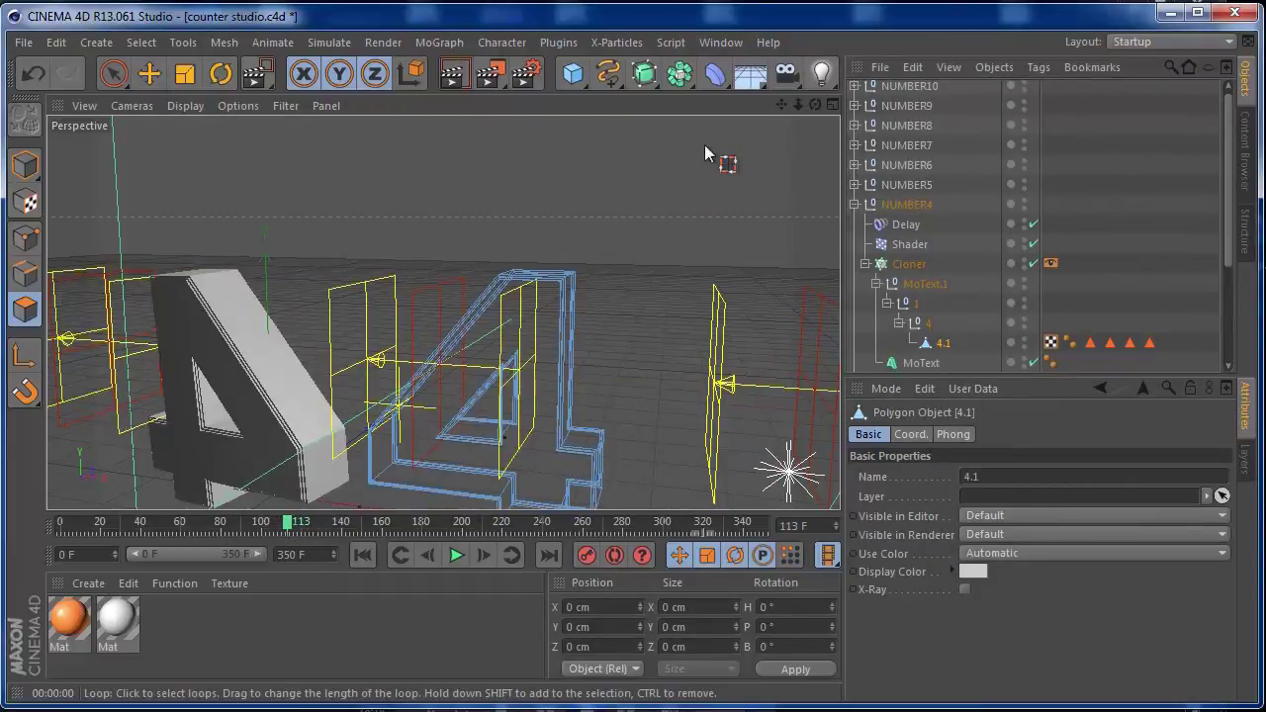
mouse_move(815, 104)
mouse_down()
mouse_move(712, 109)
mouse_move(962, 110)
mouse_move(812, 111)
mouse_up()
click(94, 42)
mouse_move(140, 42)
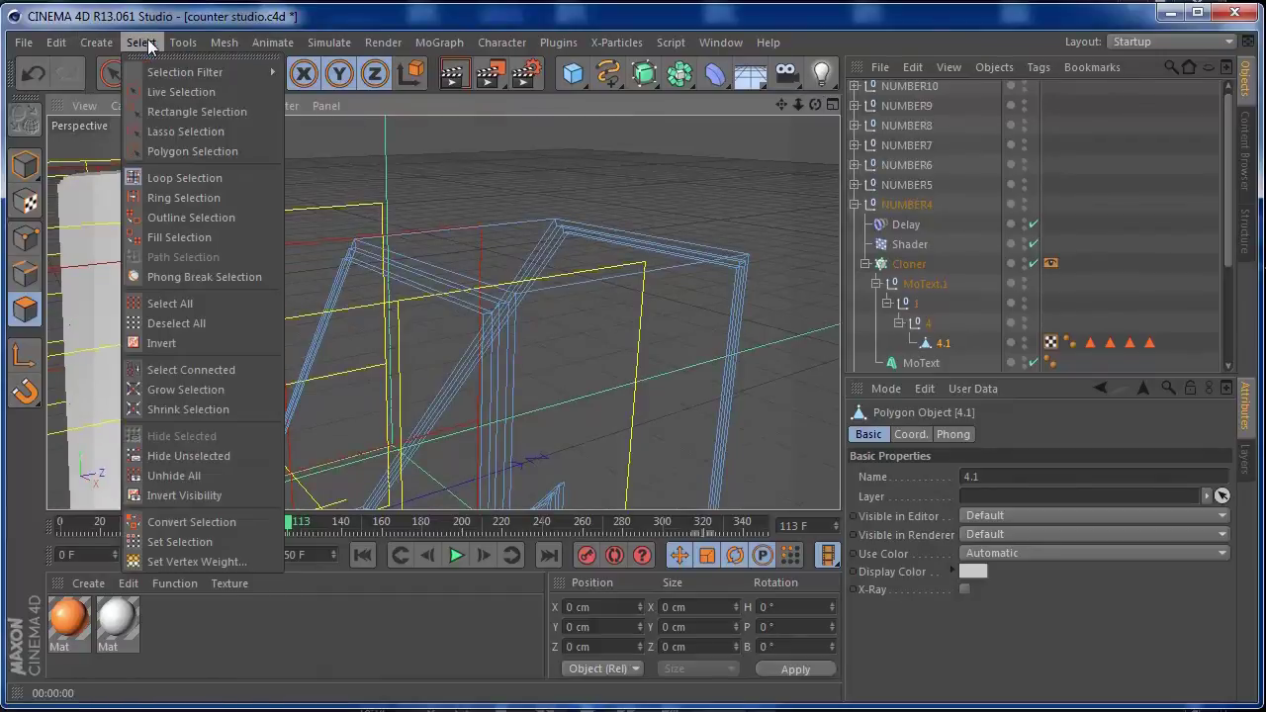
click(175, 178)
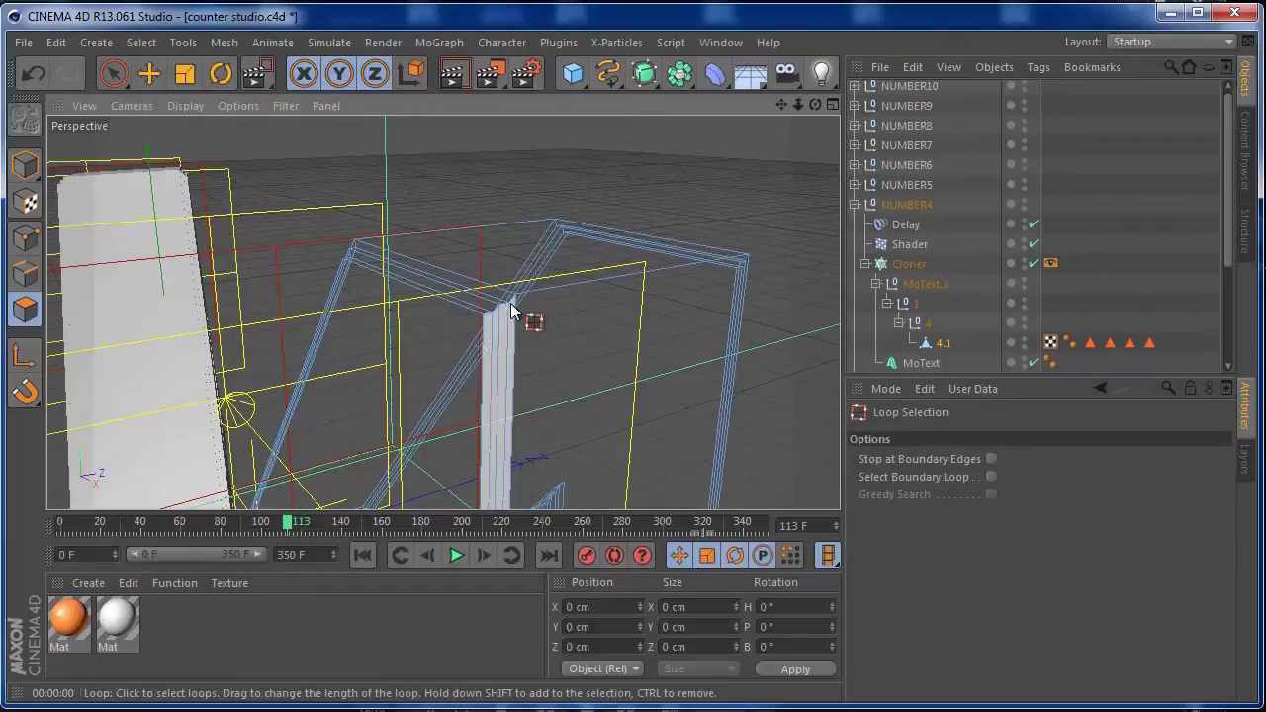
click(517, 308)
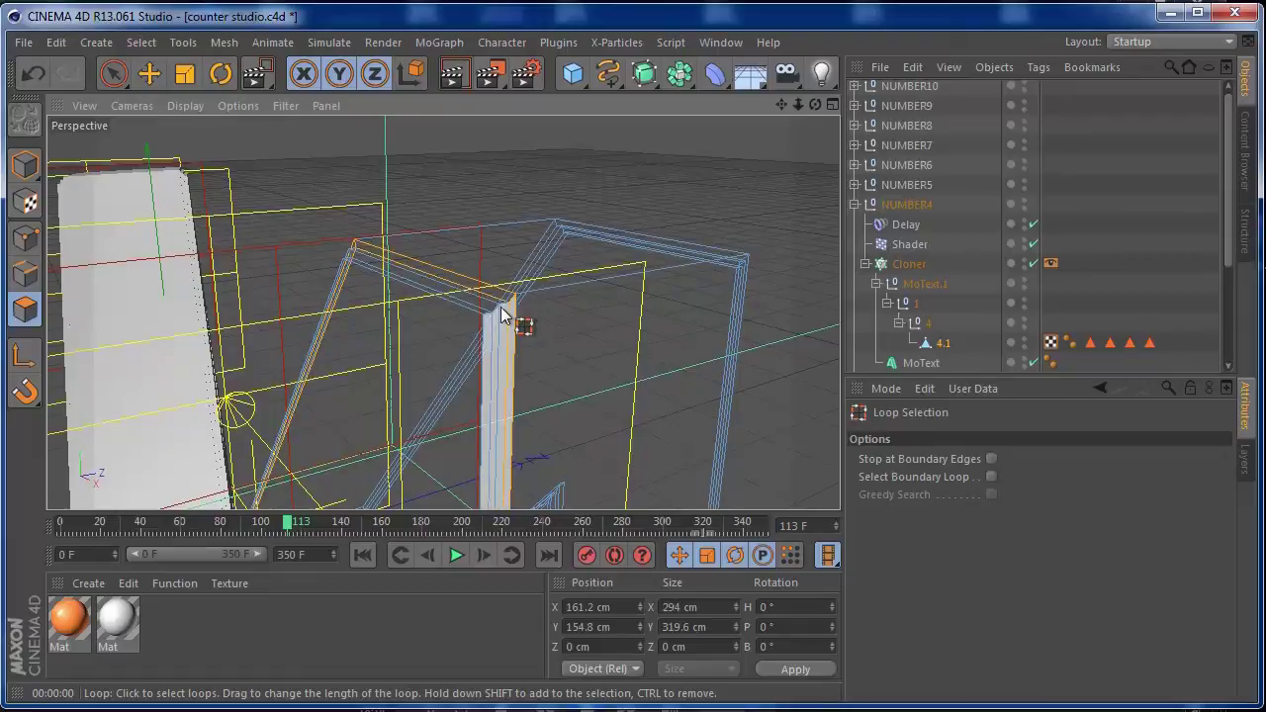
click(504, 312)
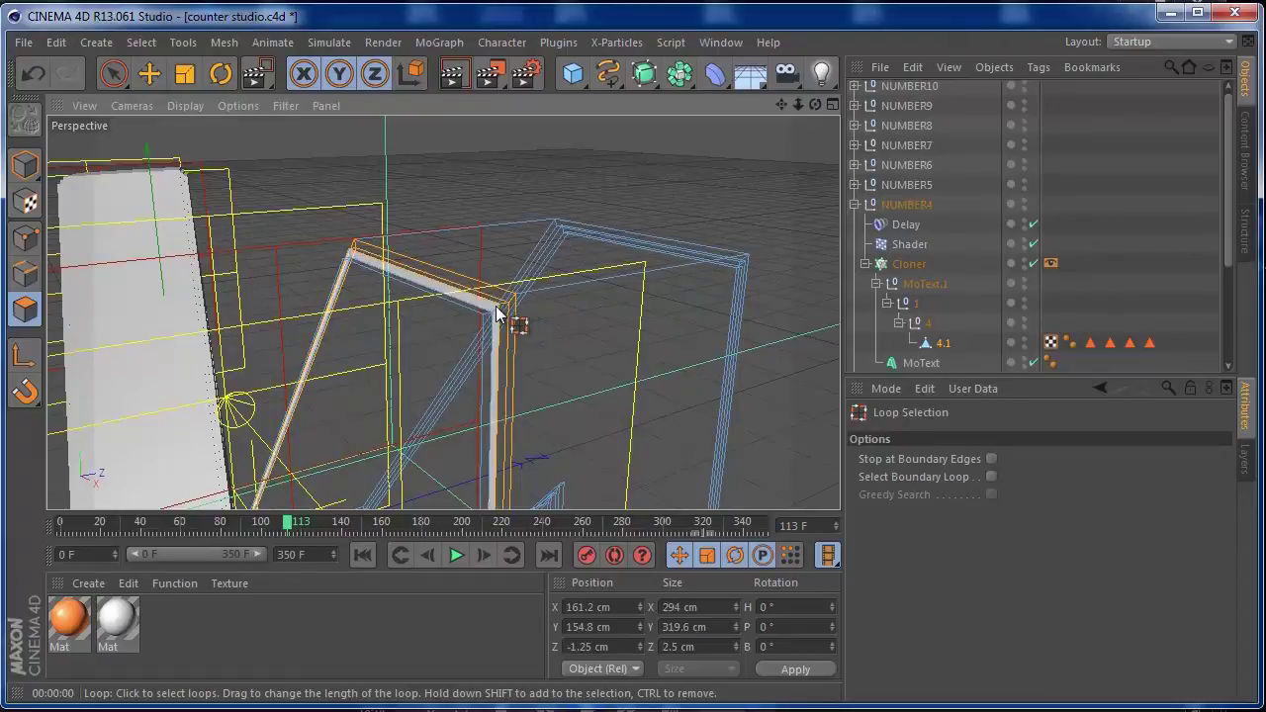
shift+click(487, 313)
Step: Add the opposite face's outer bevel loops to the selection and store all selected polygons with Set Selection
drag(816, 105, 656, 85)
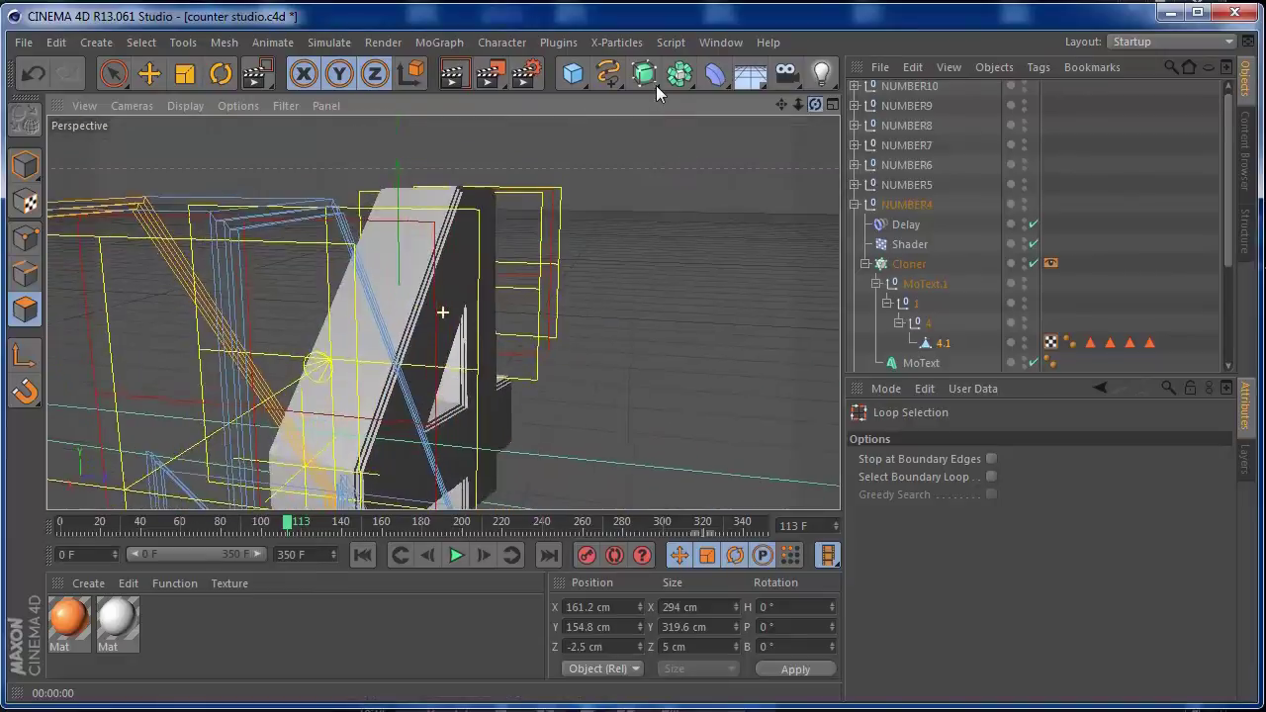
shift+click(221, 230)
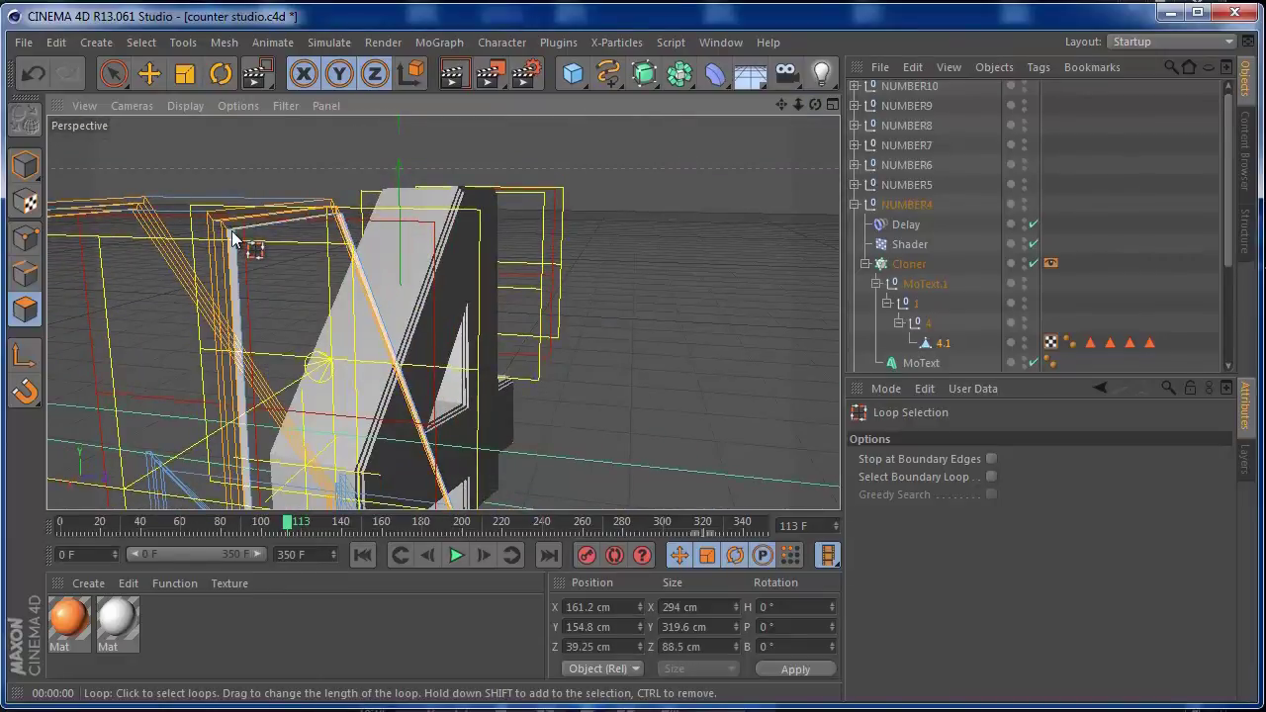
shift+click(234, 237)
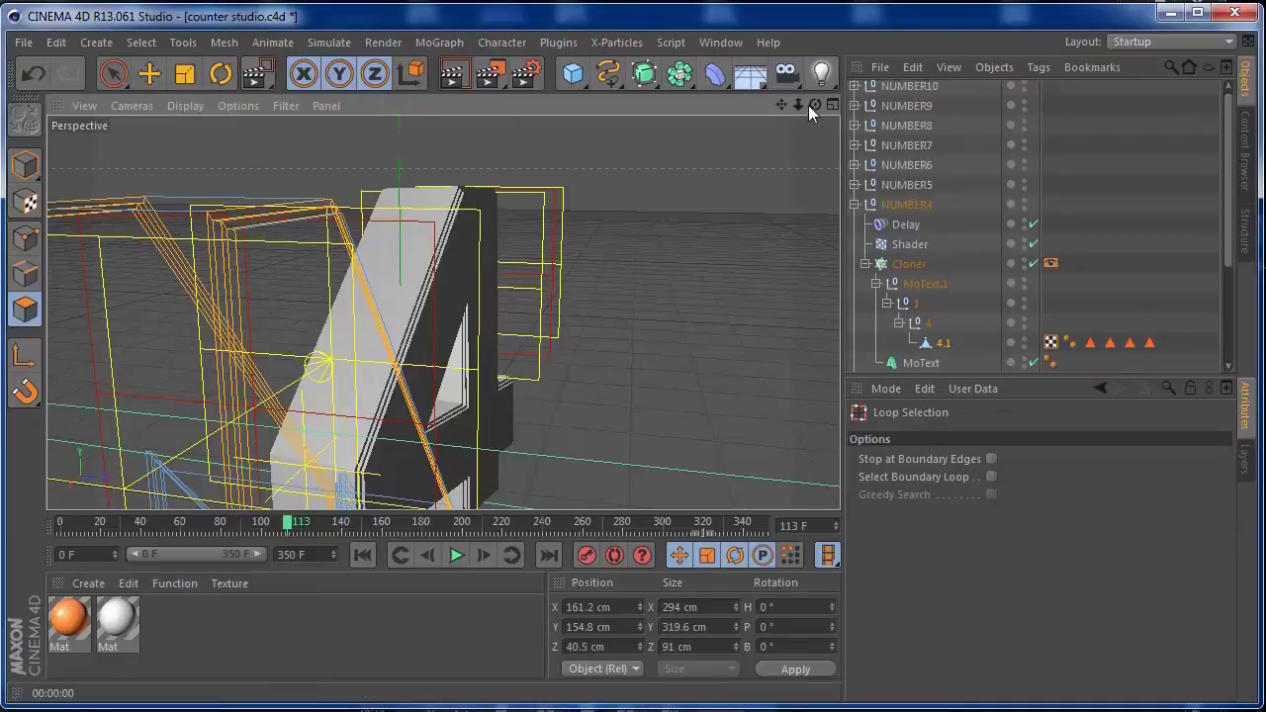
drag(810, 105, 797, 158)
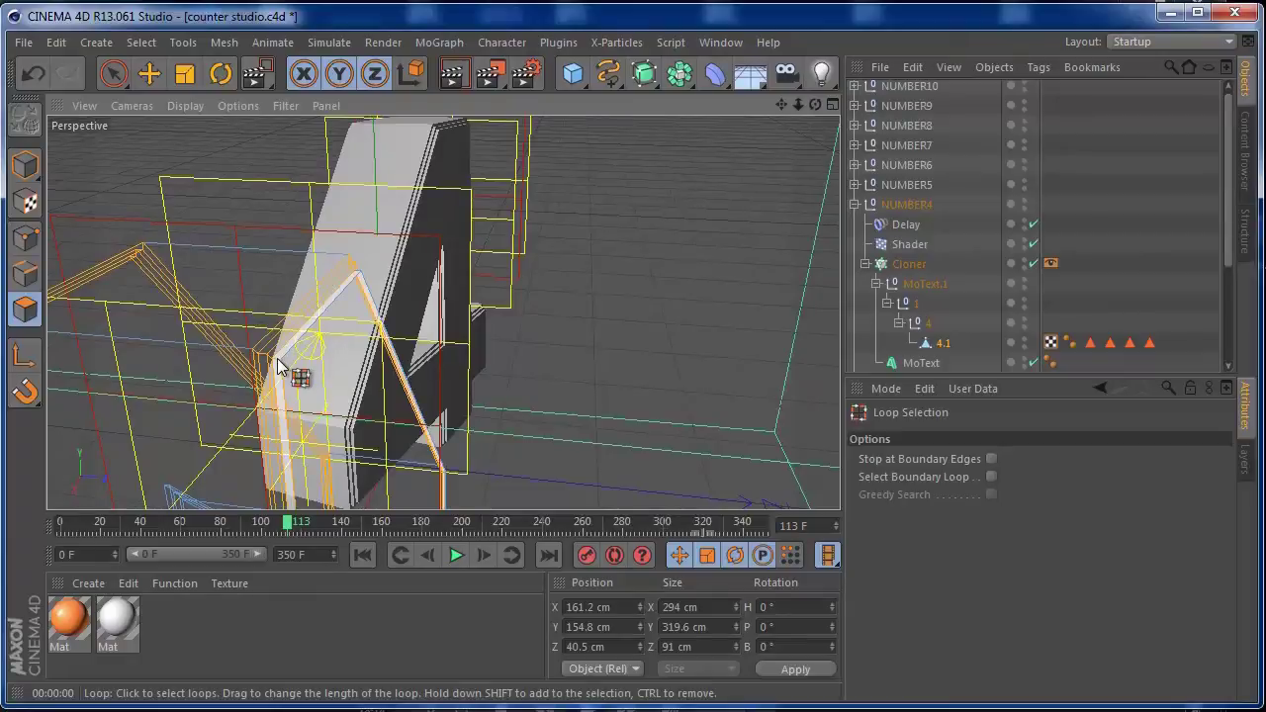
drag(807, 104, 646, 100)
click(140, 42)
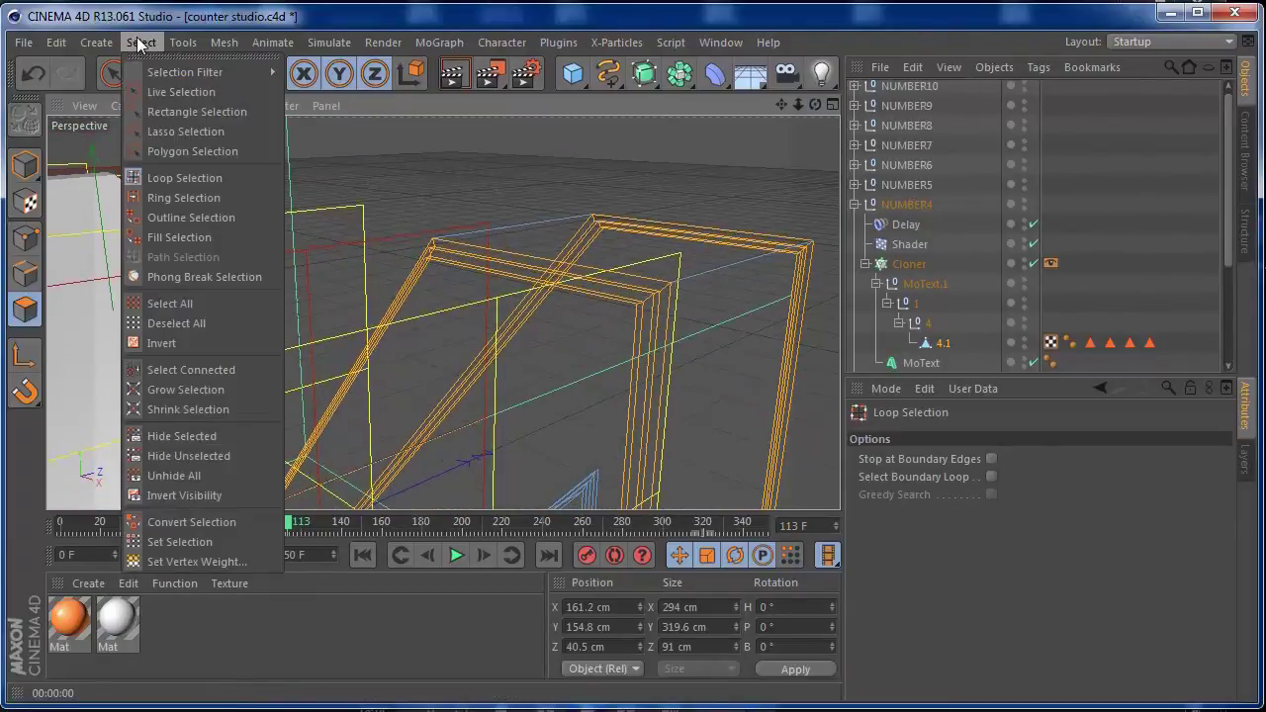
click(170, 542)
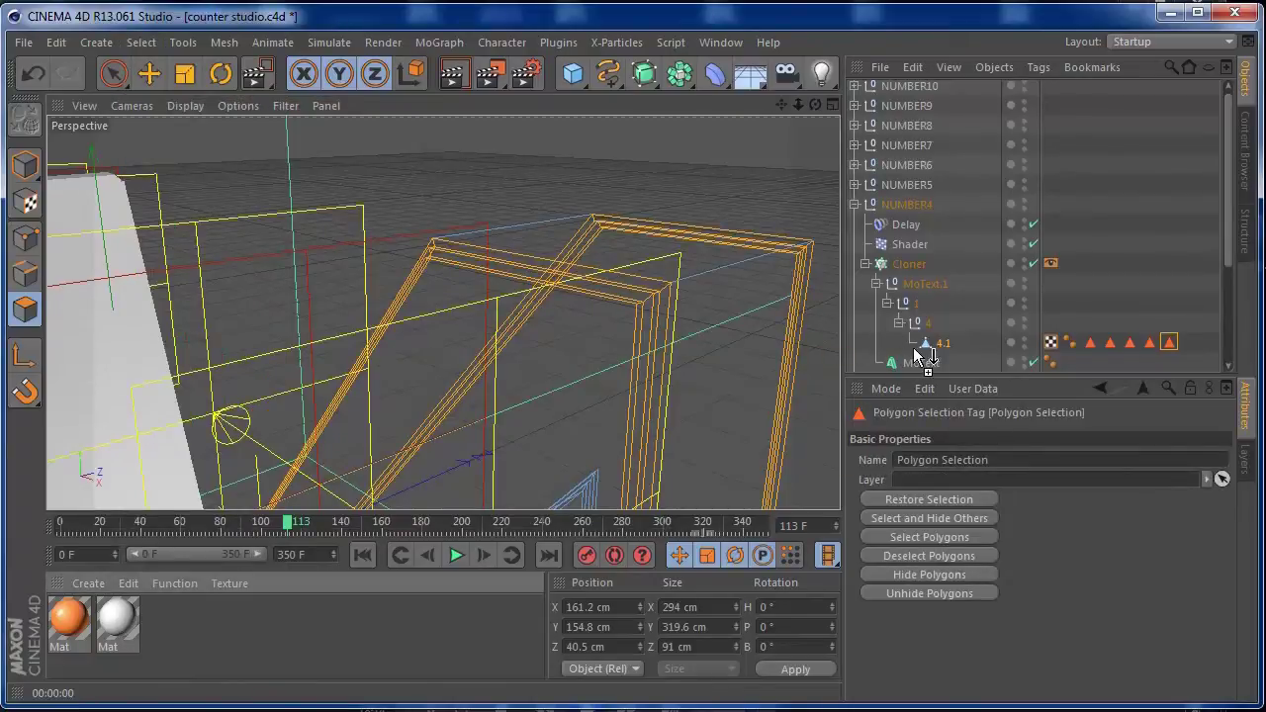
Step: Apply the white material to object 4.1 and the orange one restricted to the new Polygon Selection, then check it at frame 130
drag(931, 341, 931, 343)
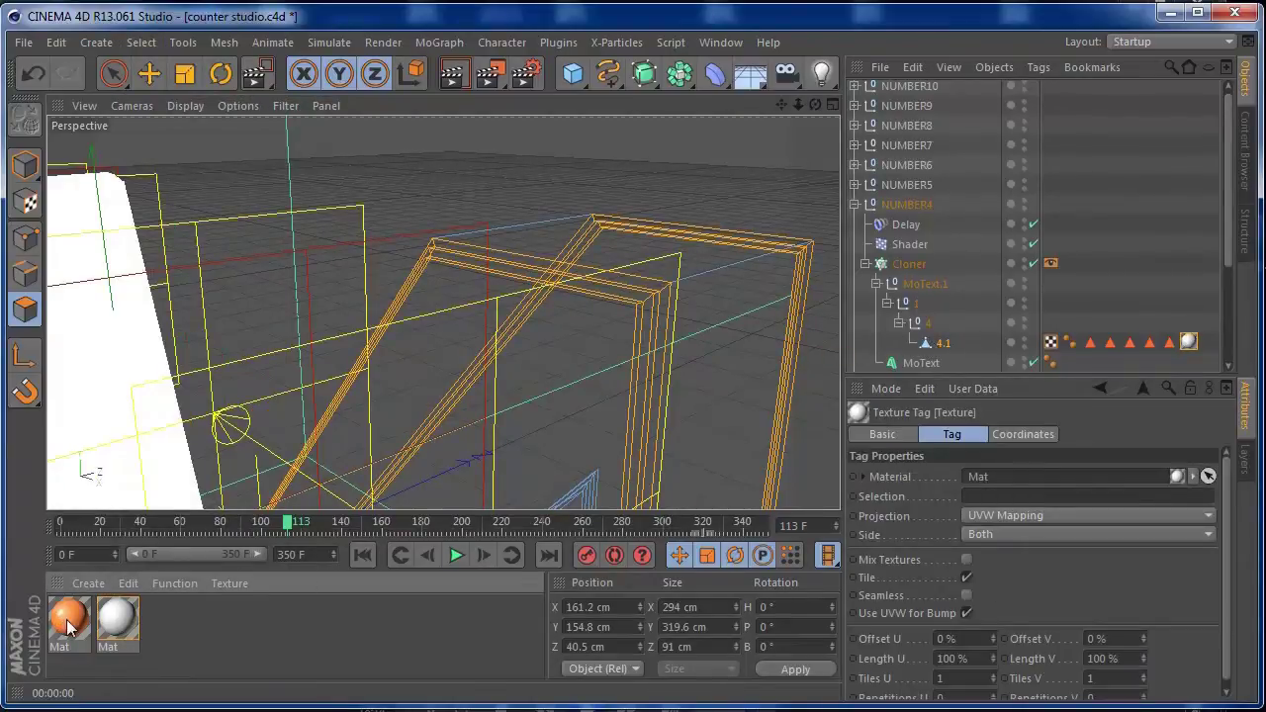
drag(939, 345, 940, 346)
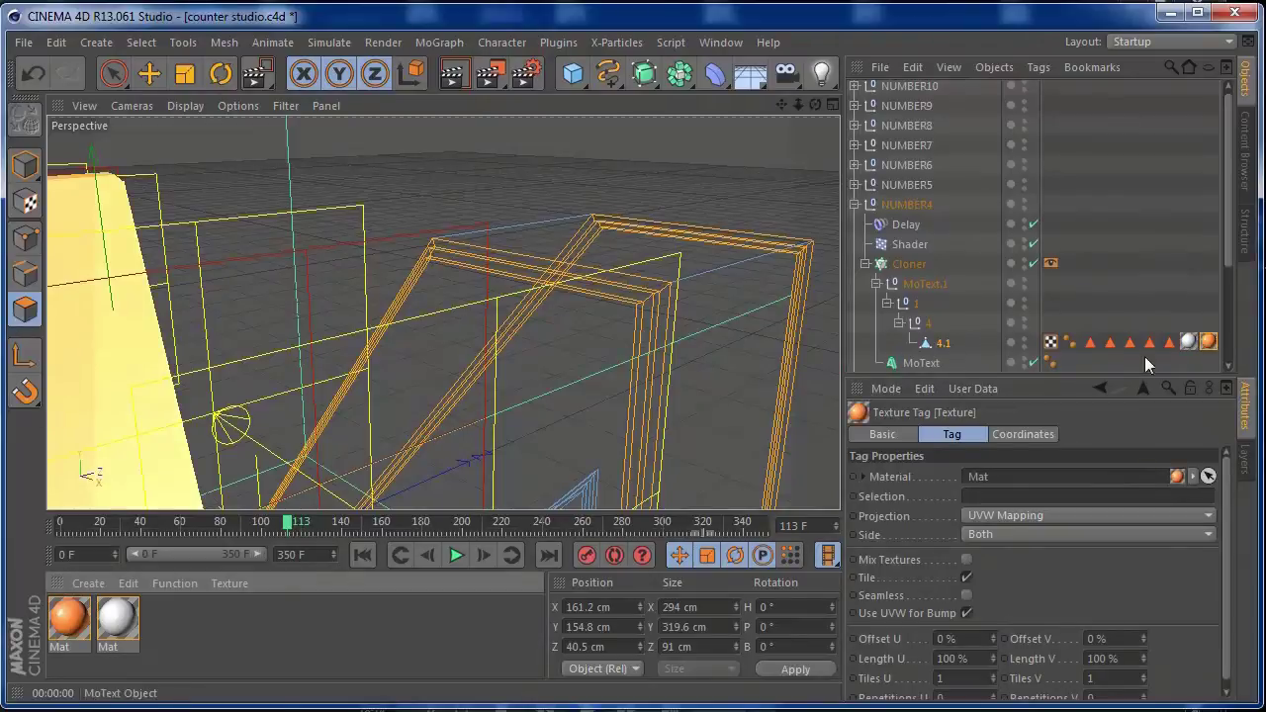
drag(1175, 343, 1093, 497)
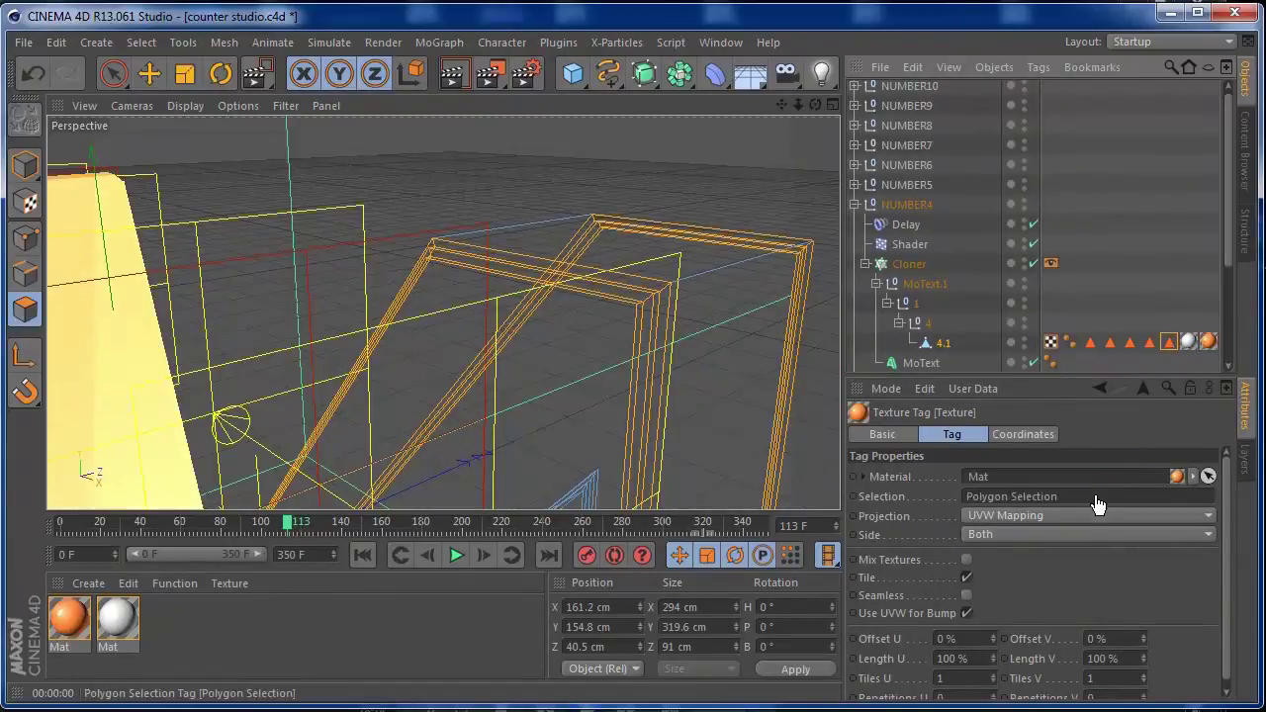
drag(803, 107, 712, 130)
drag(293, 521, 322, 525)
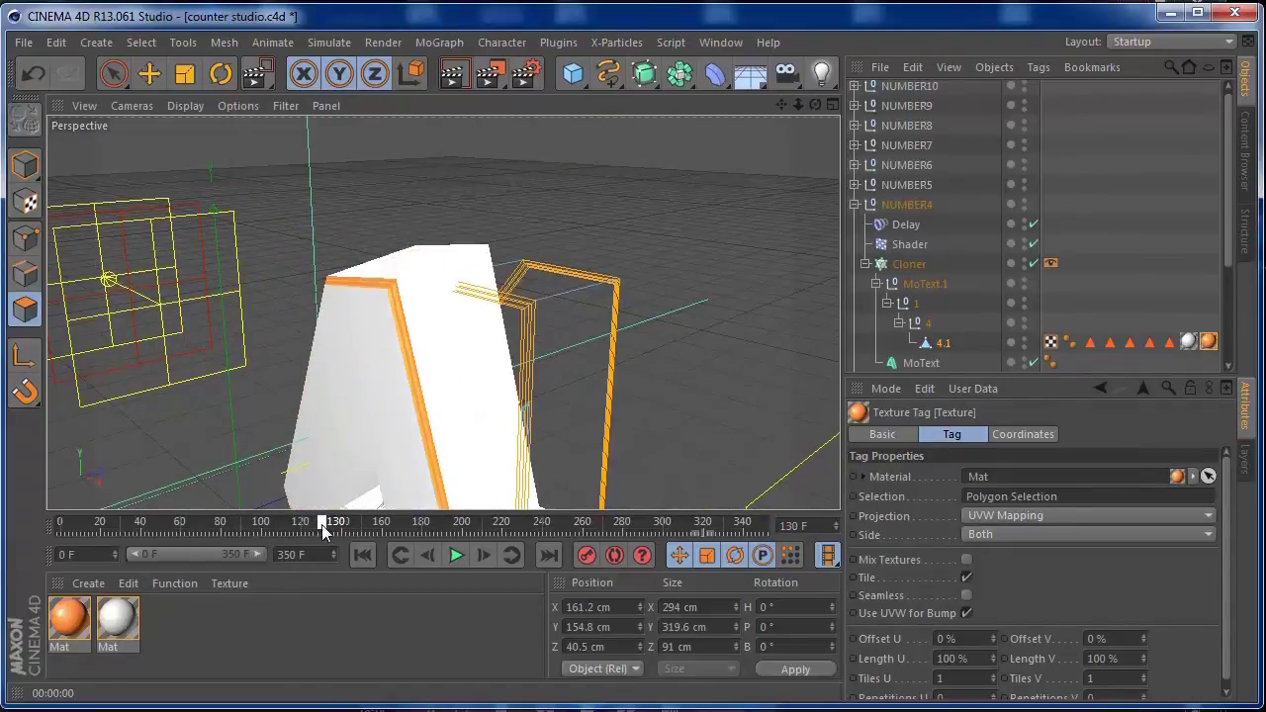
Step: Duplicate the MoText inside NUMBER5's Cloner, disable the original and make the MoText.1 copy editable
click(854, 204)
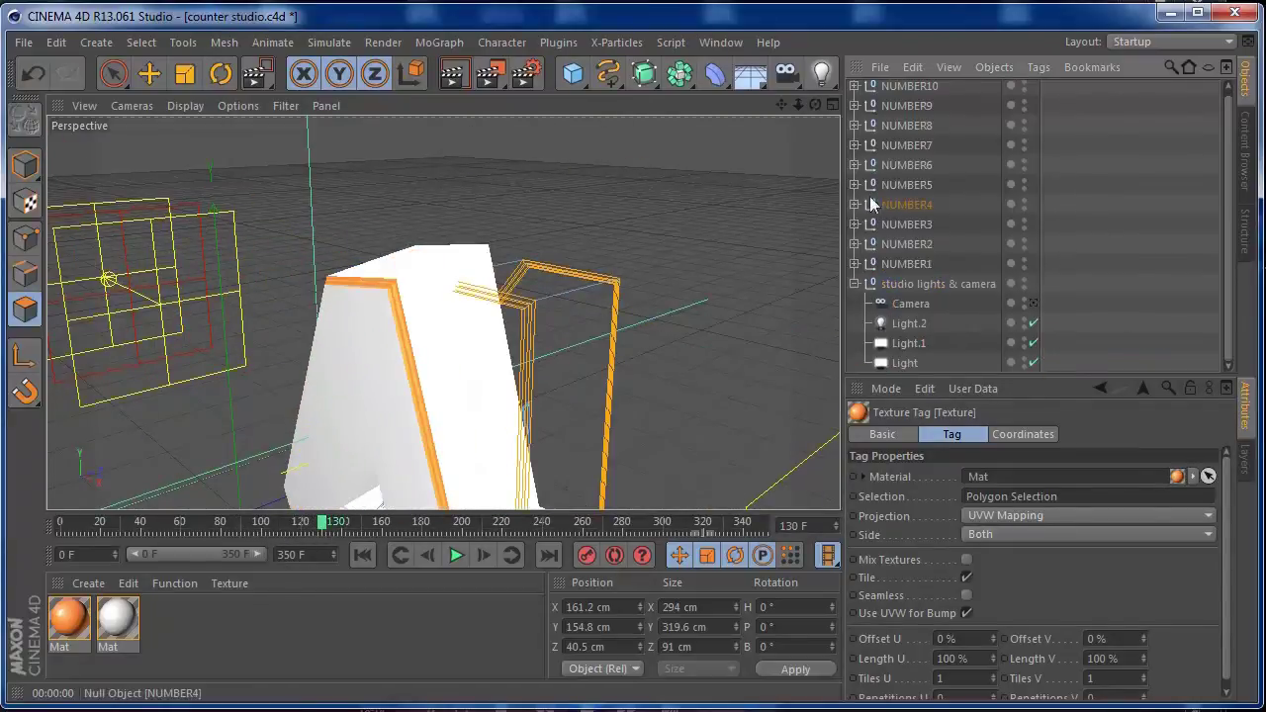
click(865, 185)
click(854, 185)
click(906, 248)
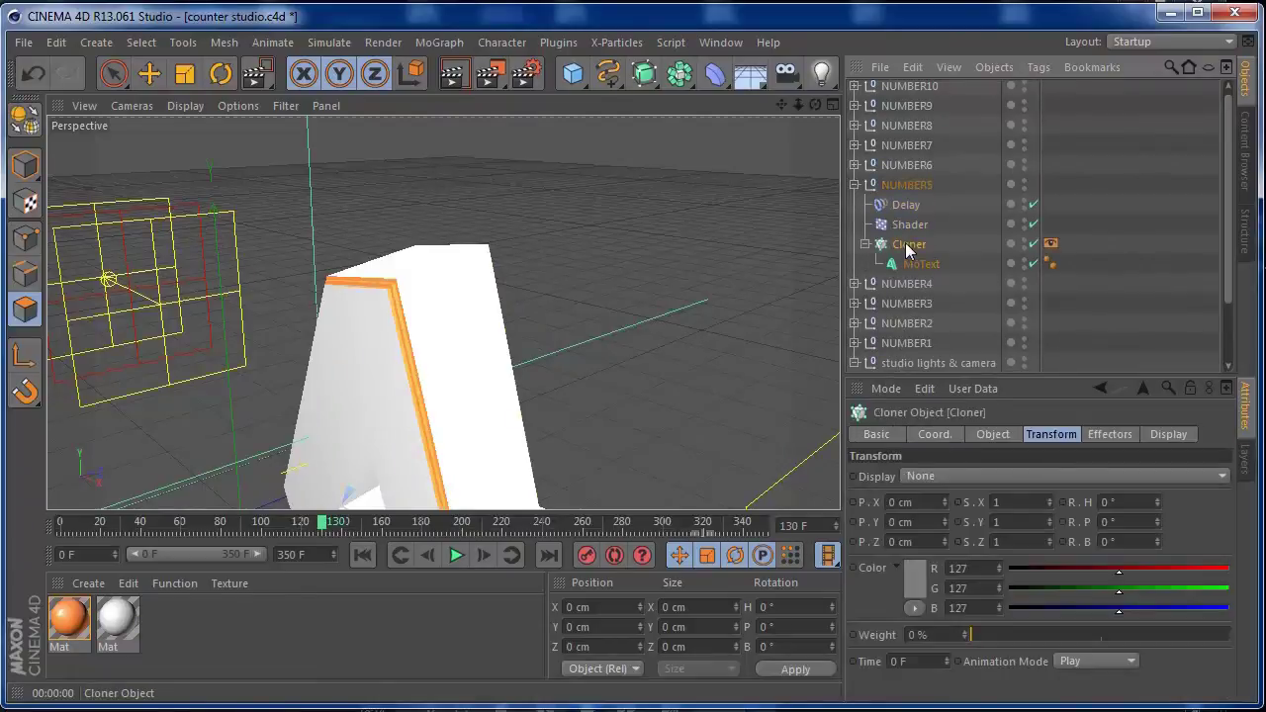
click(908, 226)
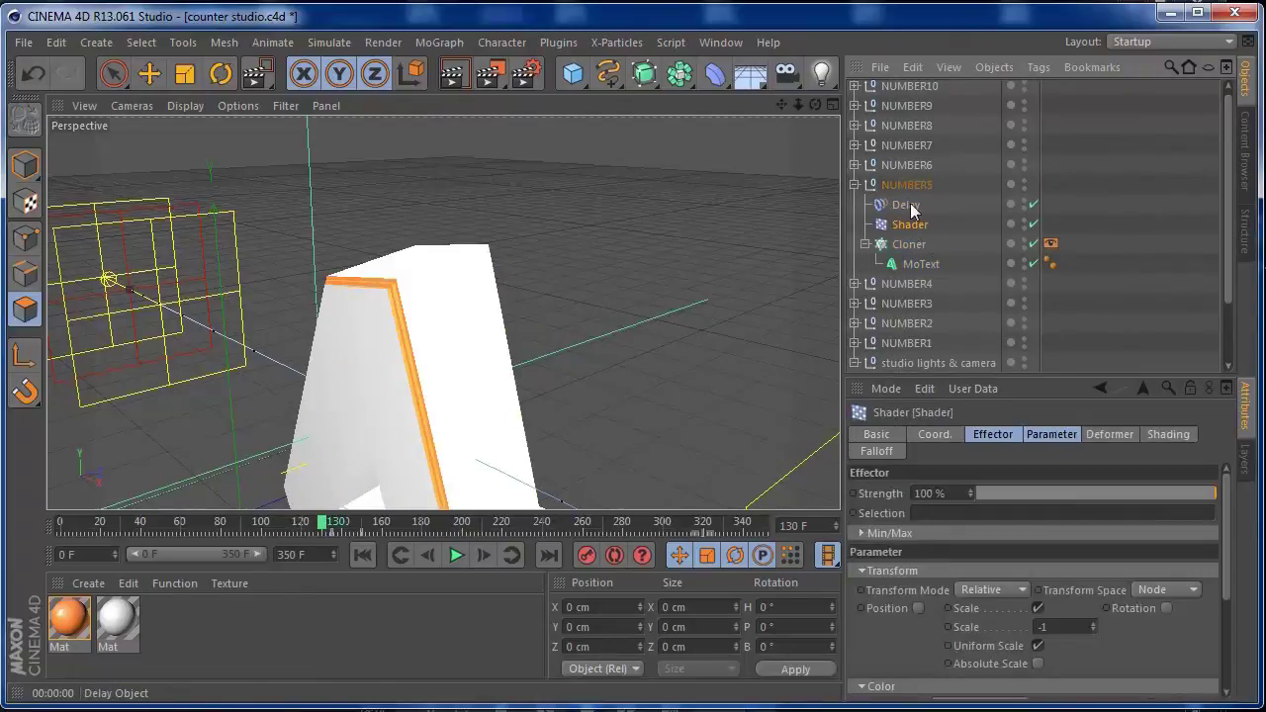
click(918, 263)
ctrl+drag(917, 263, 929, 270)
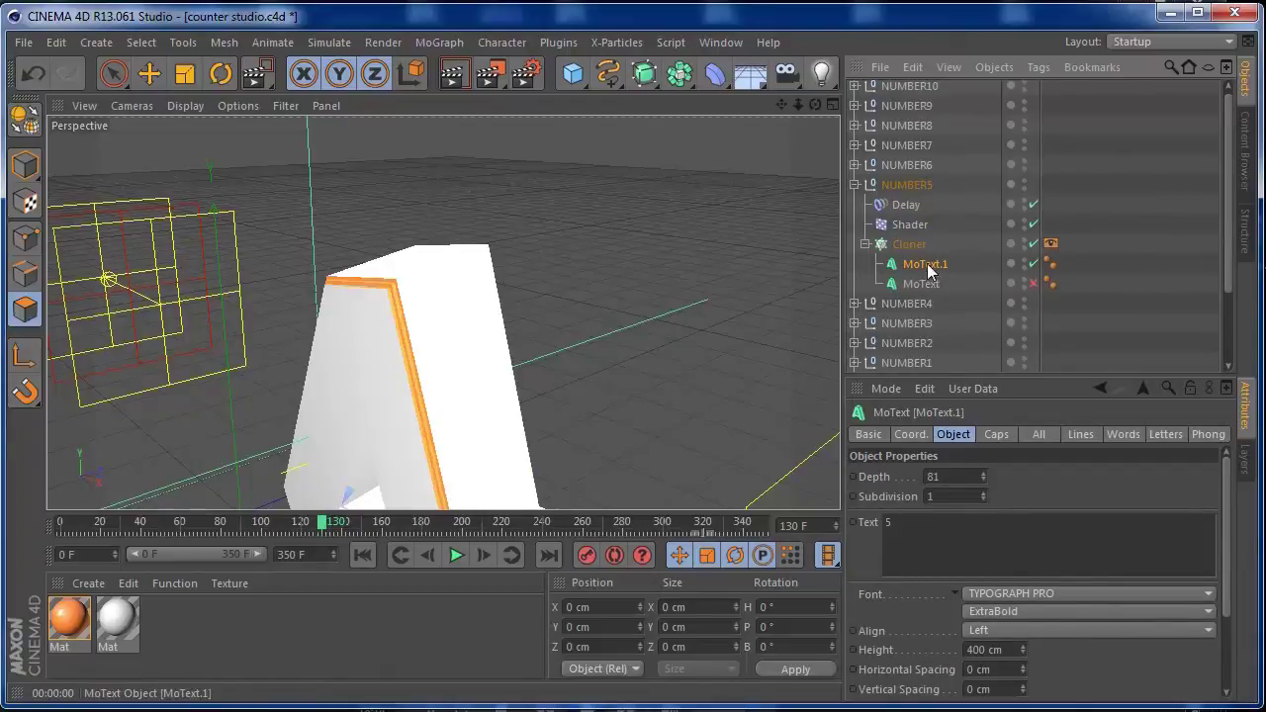
key(c)
Step: Select all nested children of NUMBER5's MoText.1 and merge them with Connect Objects + Delete
right_click(928, 264)
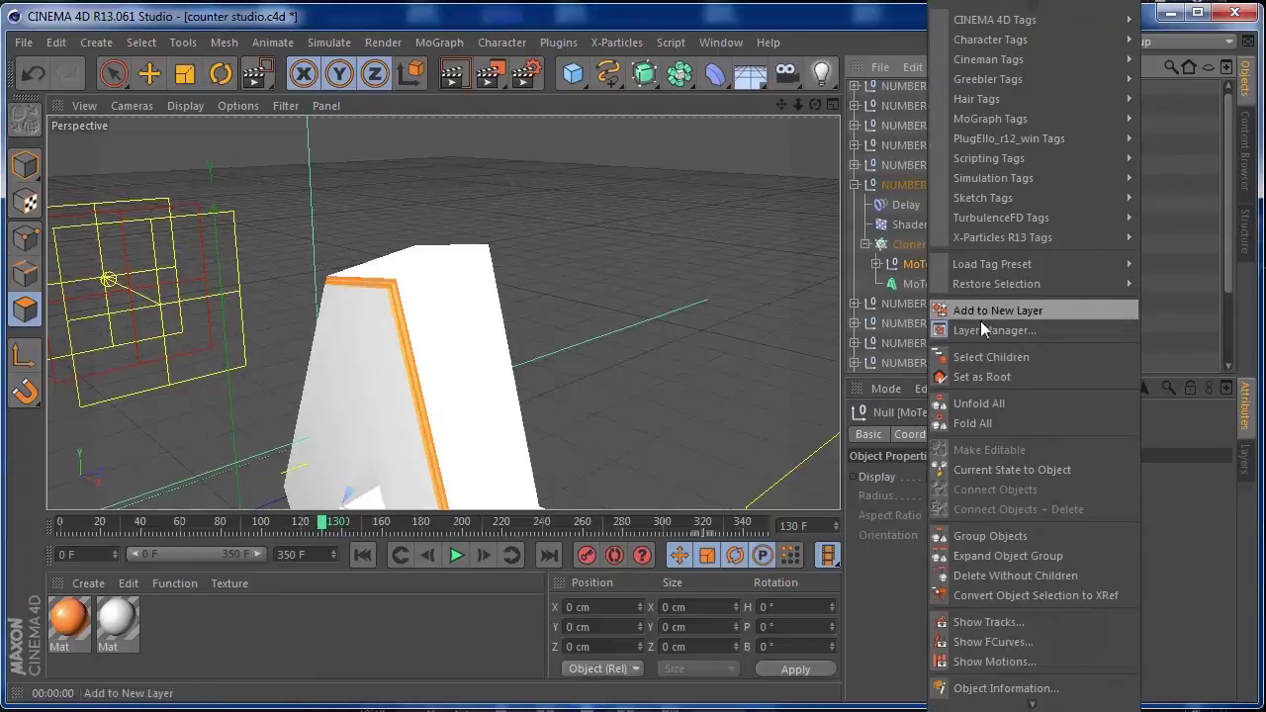
click(991, 351)
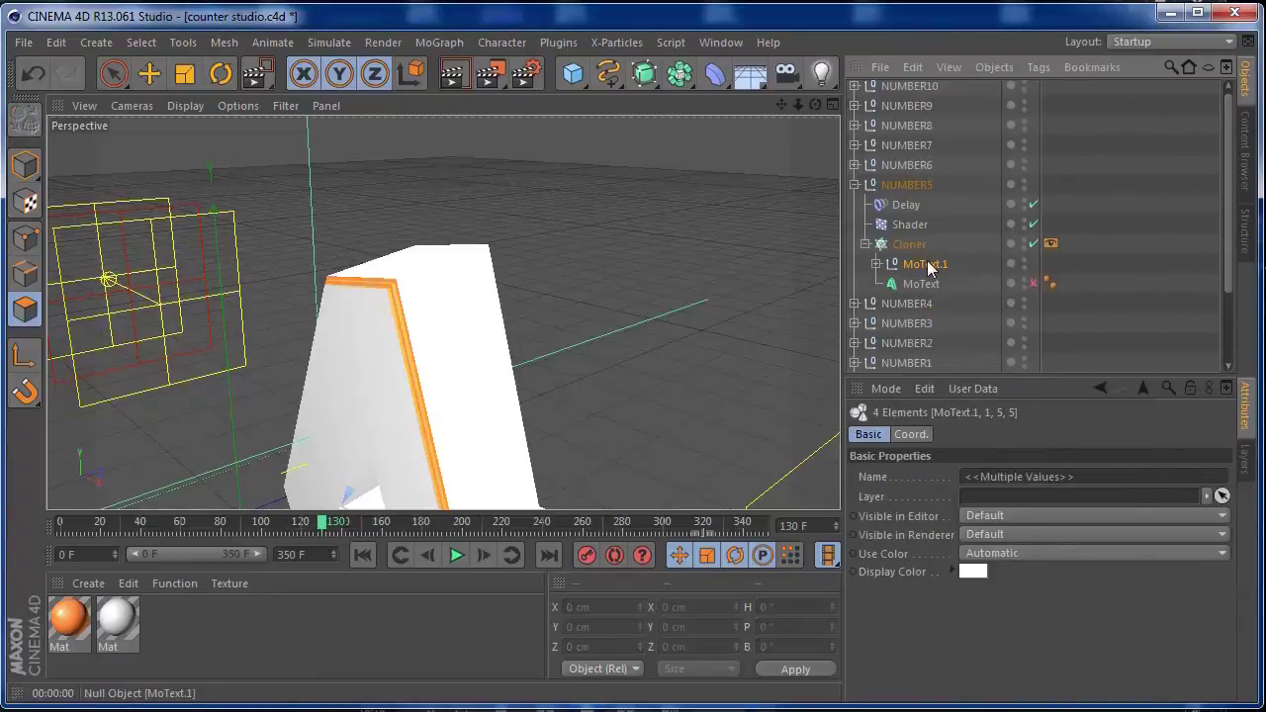
right_click(930, 264)
click(989, 357)
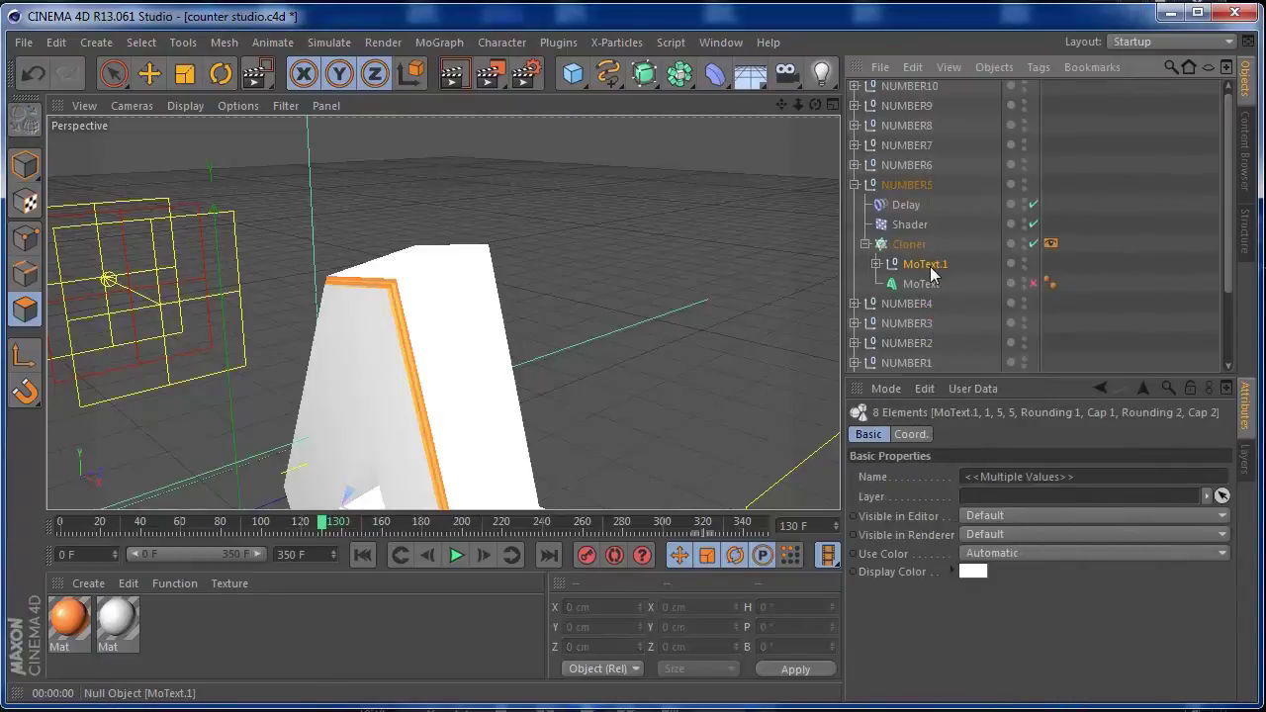
right_click(931, 274)
click(1029, 508)
Step: At frame 148, loop-select the three bevel polygon loops around one face of NUMBER5's MoText.2
drag(324, 522, 359, 532)
drag(800, 103, 871, 83)
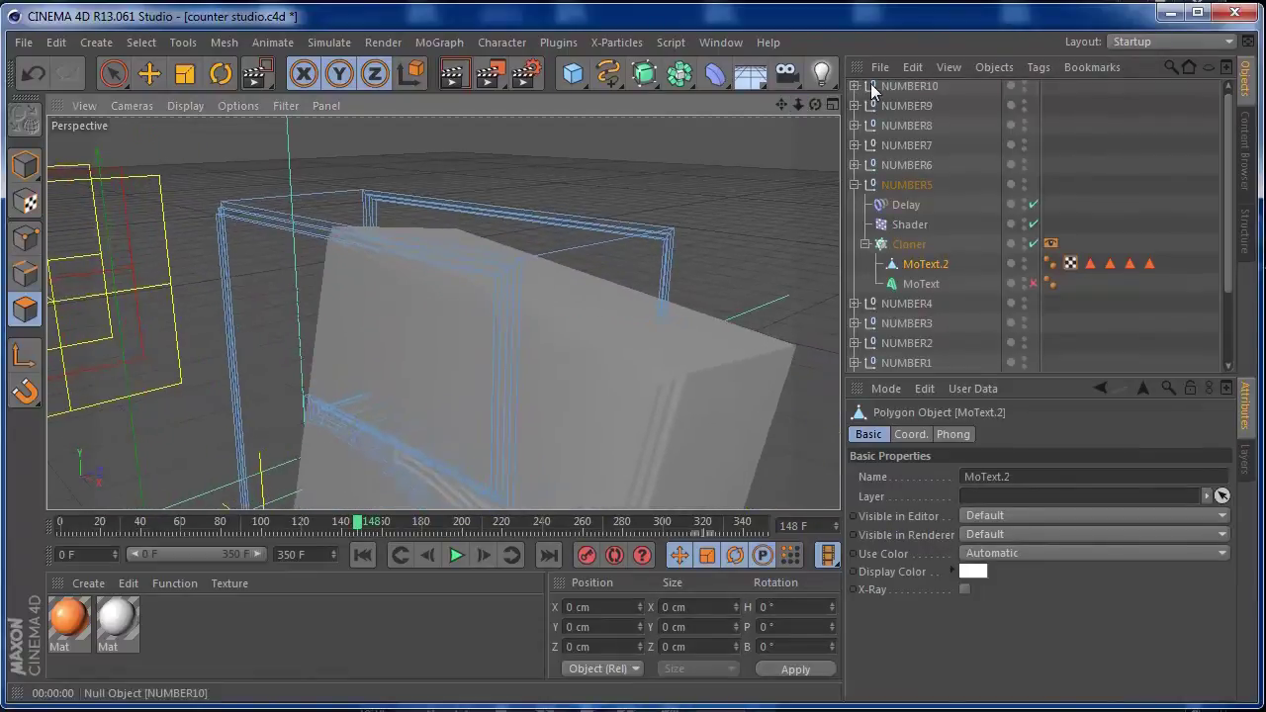
click(914, 263)
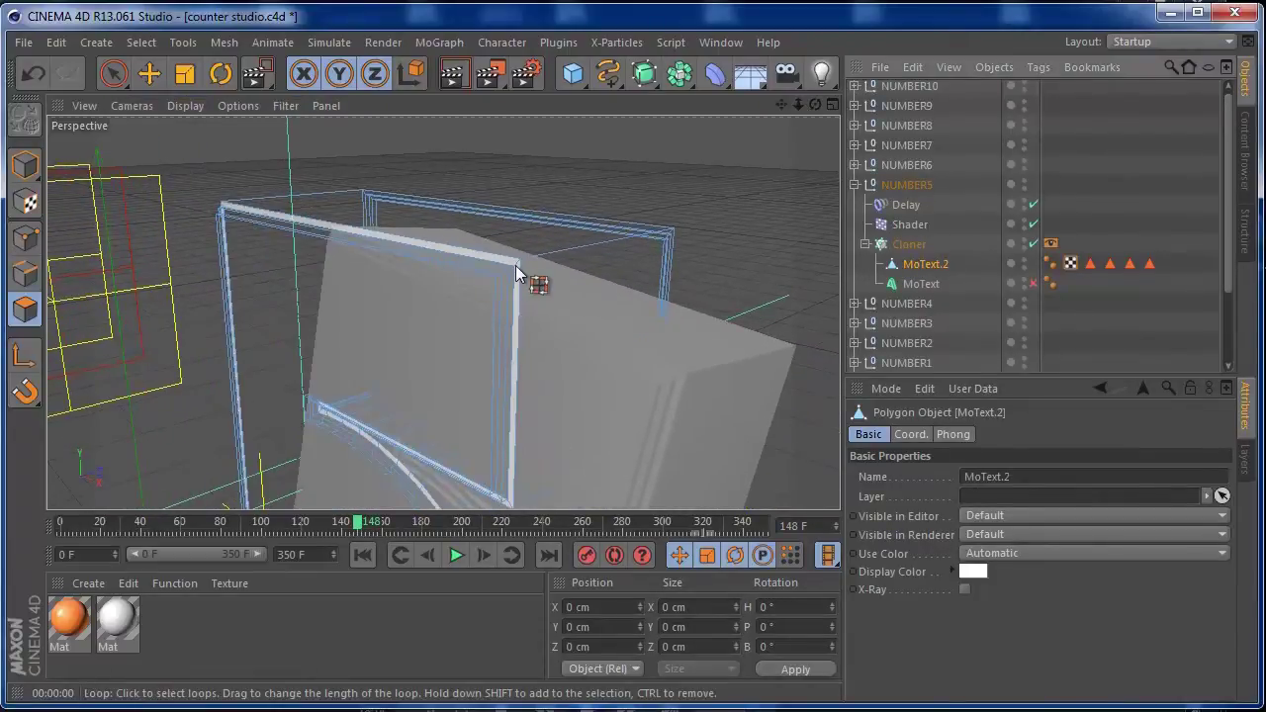
click(516, 273)
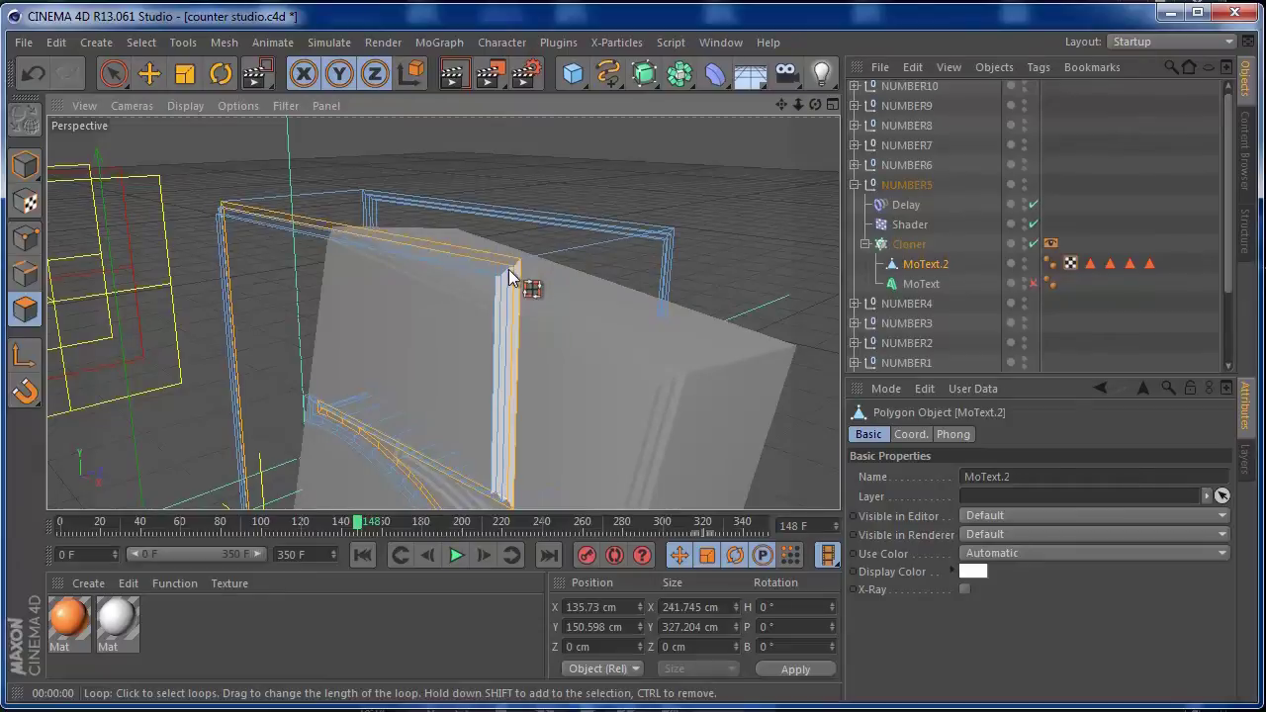
click(507, 267)
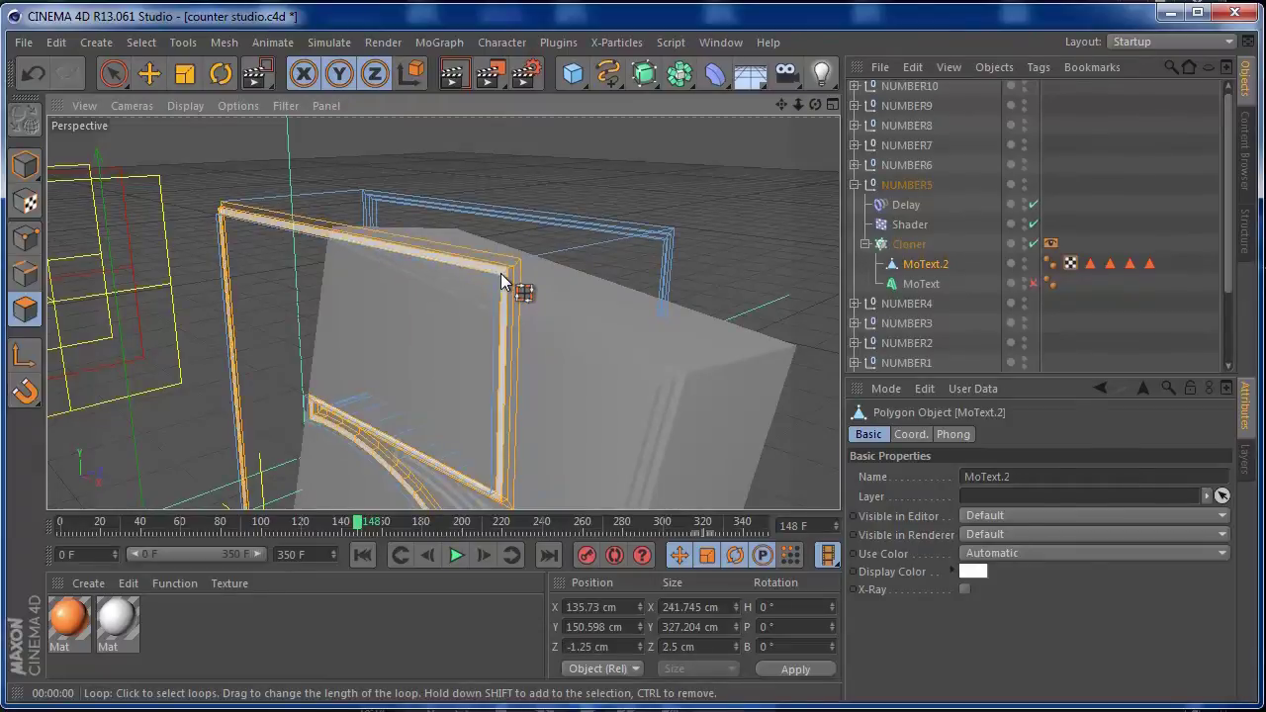
shift+click(500, 284)
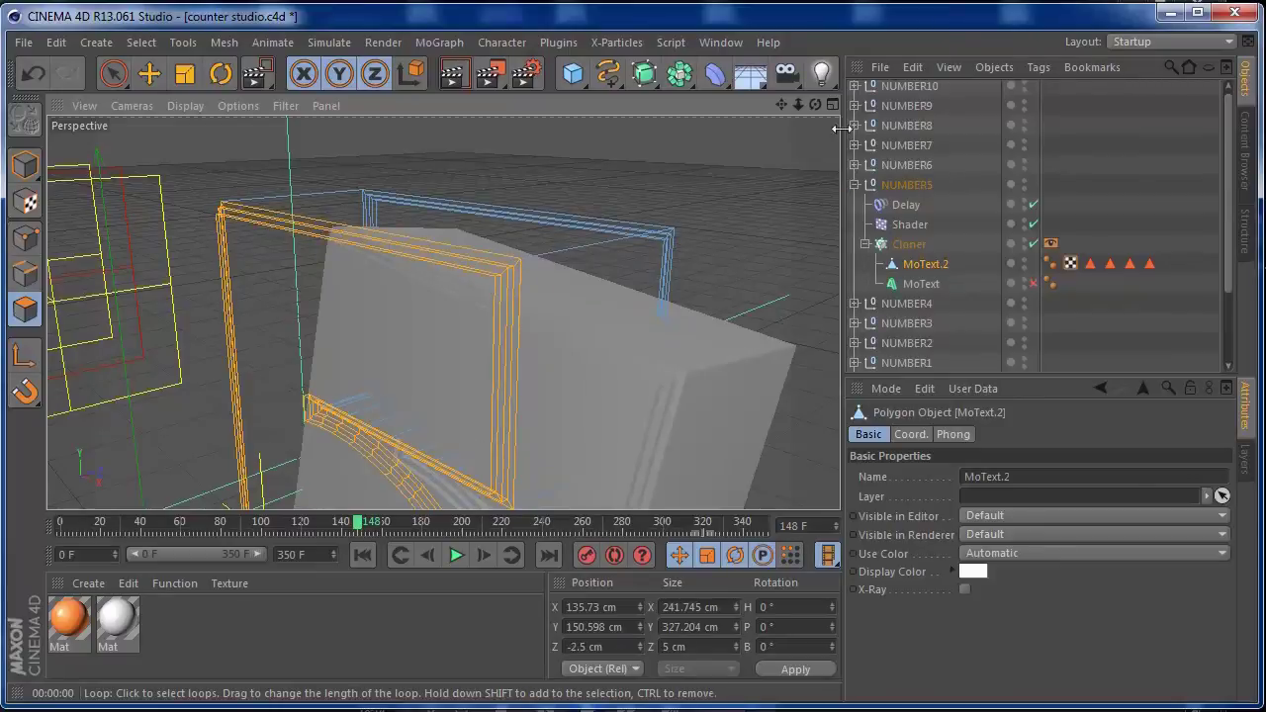
Step: Add the three bevel loops of MoText.2's opposite face and store the polygons with Set Selection
drag(818, 109, 371, 227)
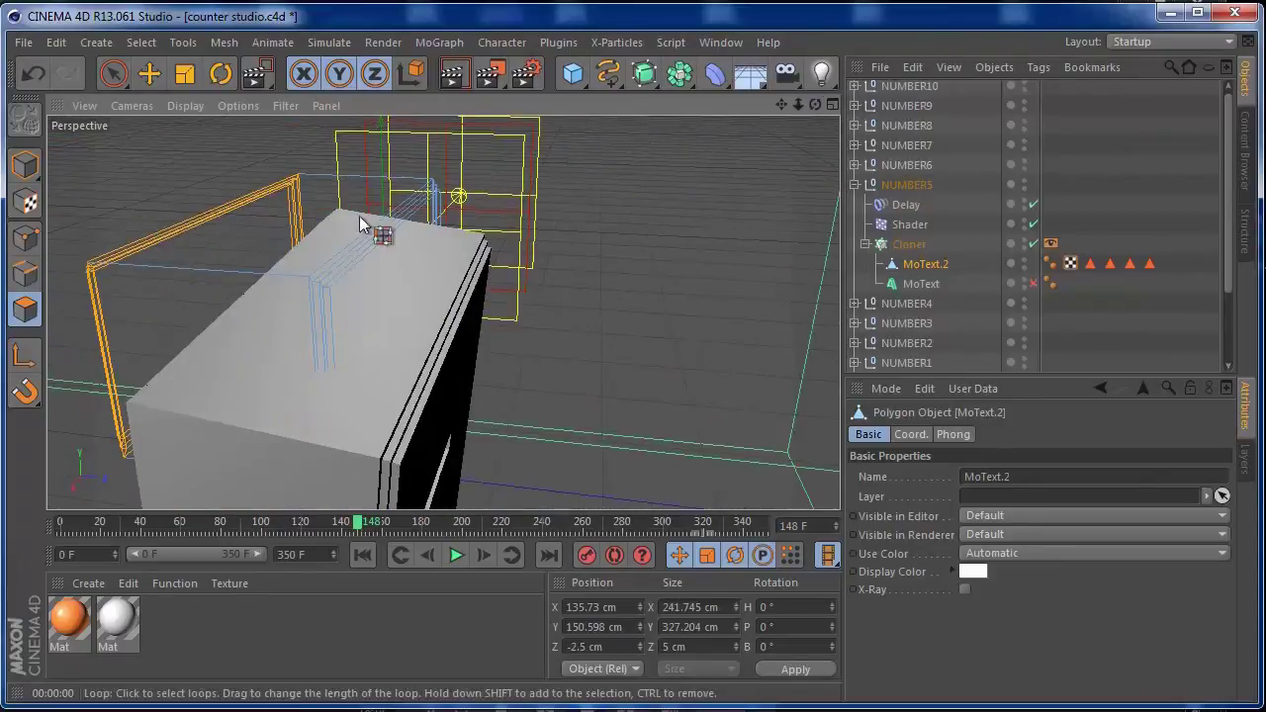
shift+click(313, 288)
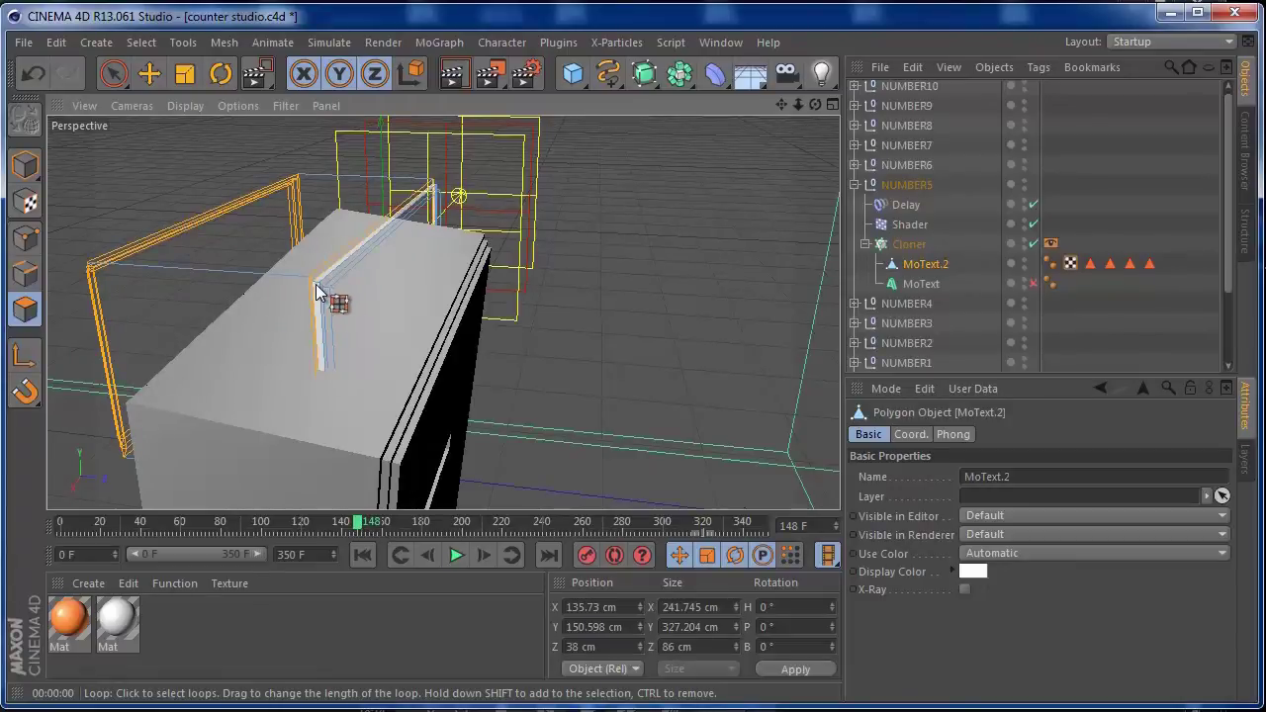
shift+click(317, 289)
shift+click(323, 294)
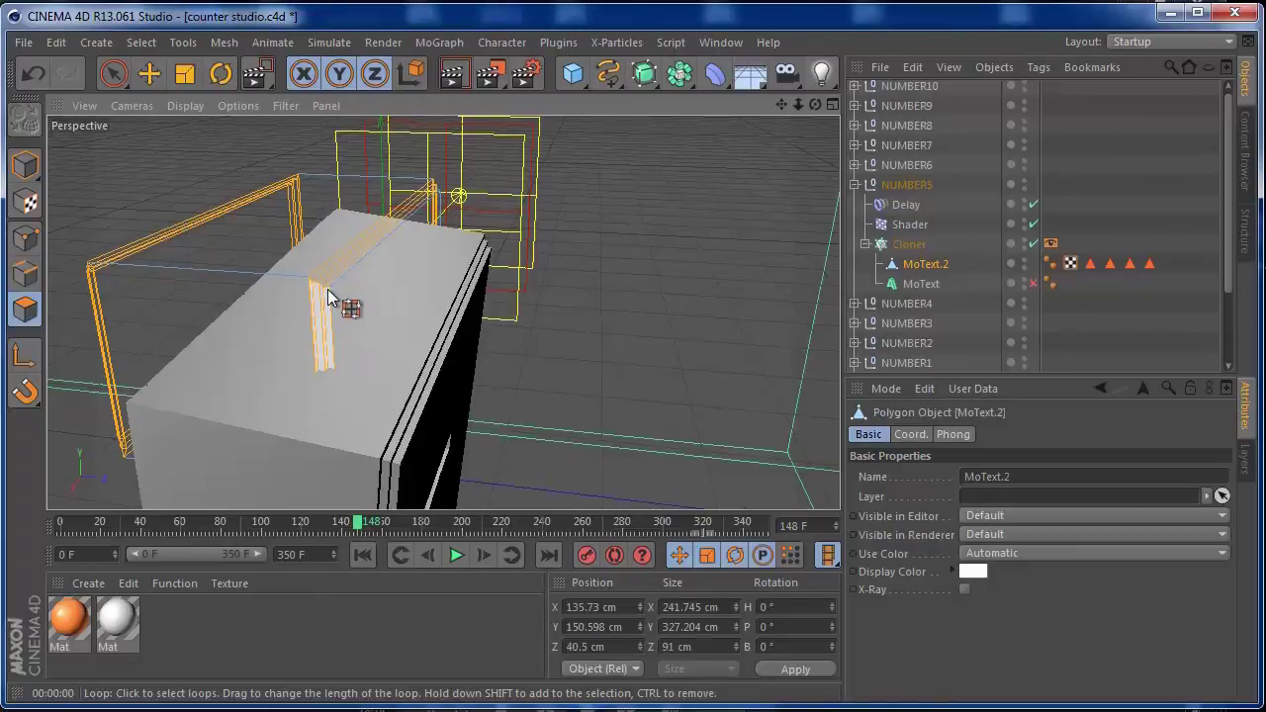
drag(809, 102, 945, 145)
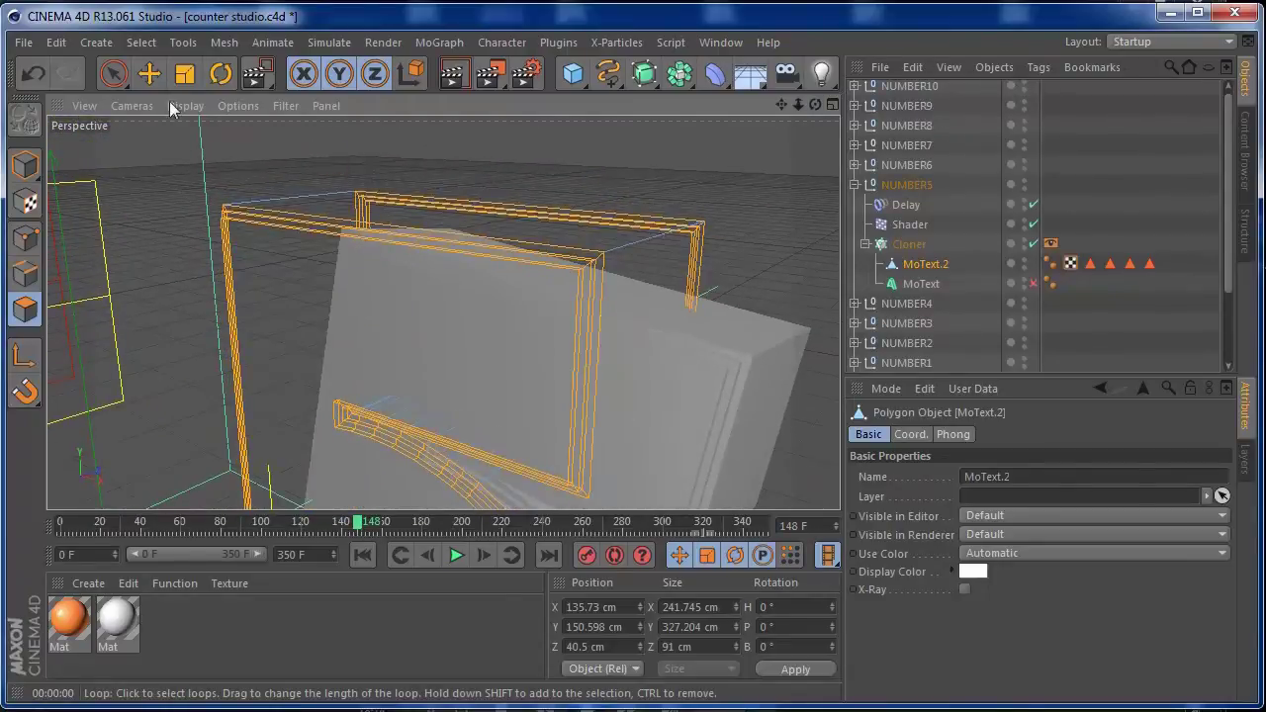
click(141, 43)
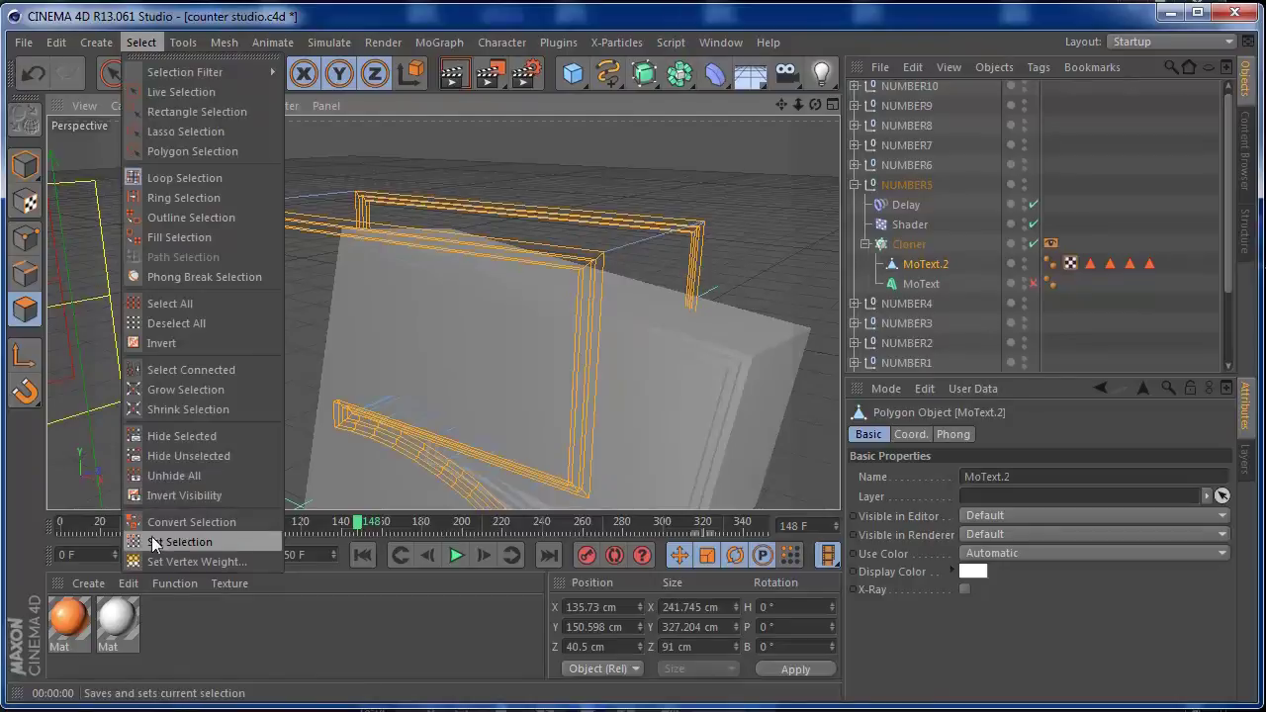
click(193, 540)
Step: Apply the white material to MoText.2 and the orange material limited to its new Polygon Selection
drag(120, 625, 922, 266)
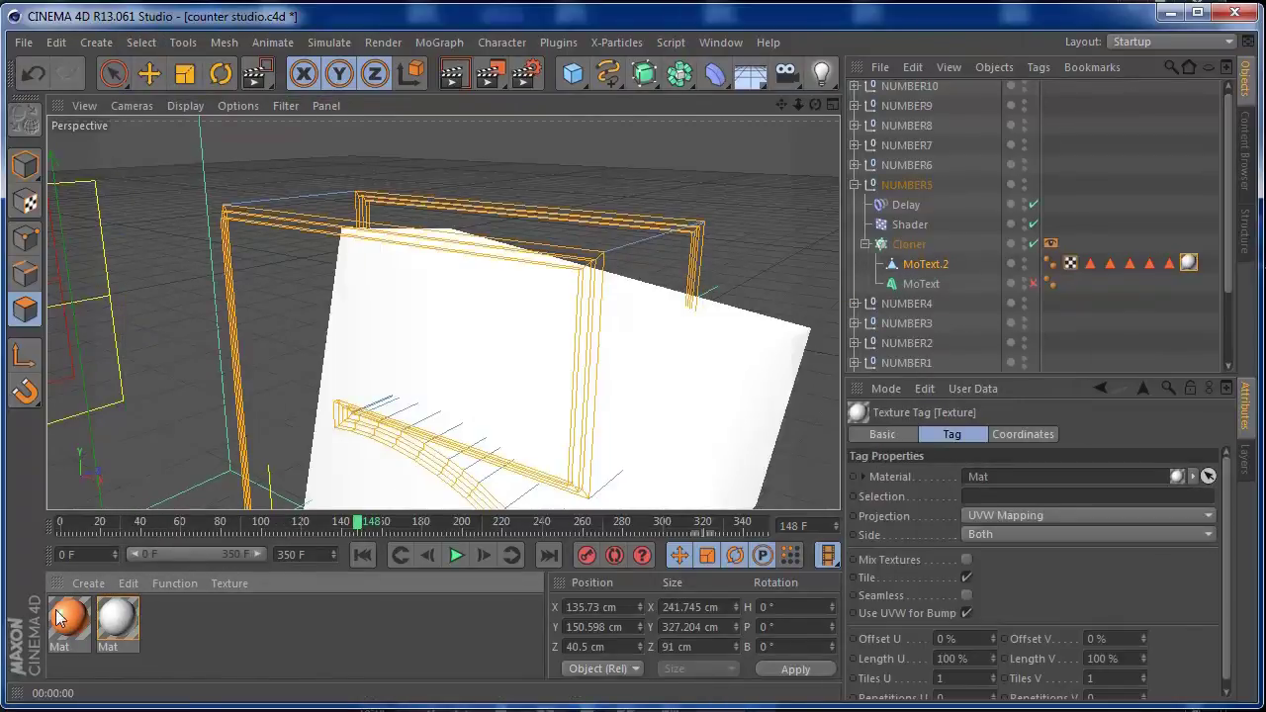
drag(79, 611, 1195, 265)
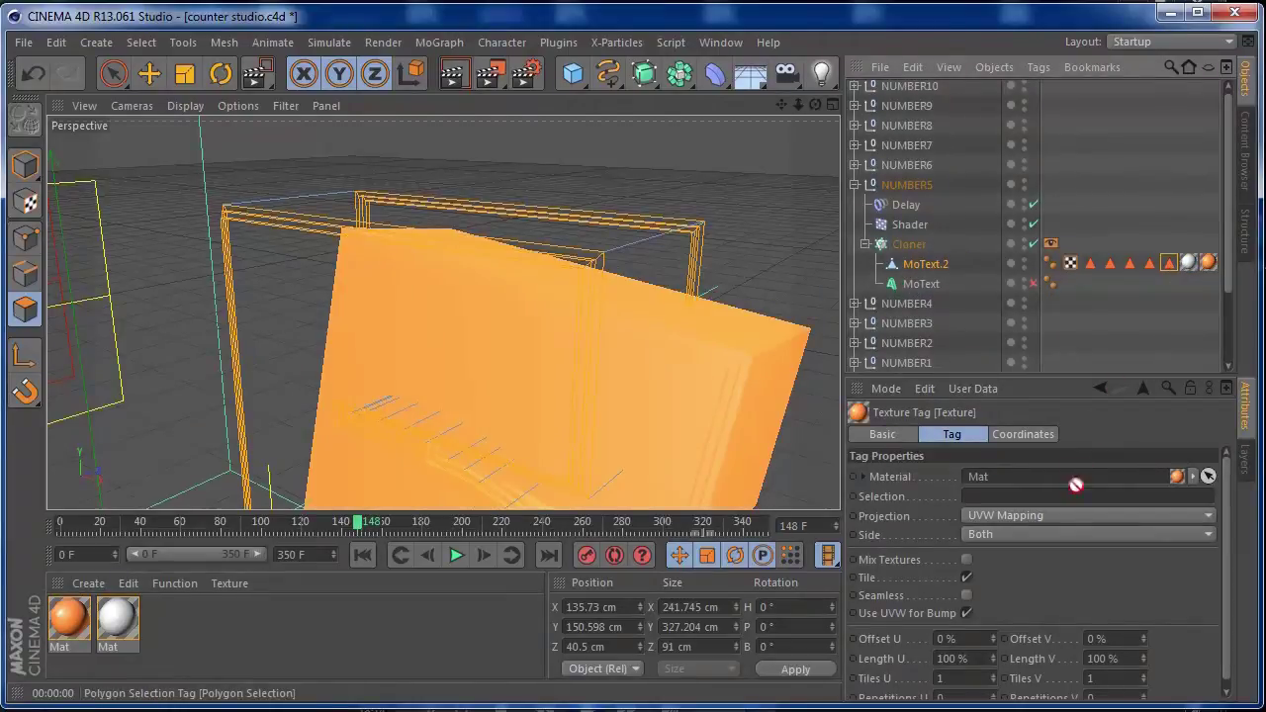
drag(1076, 485, 1073, 497)
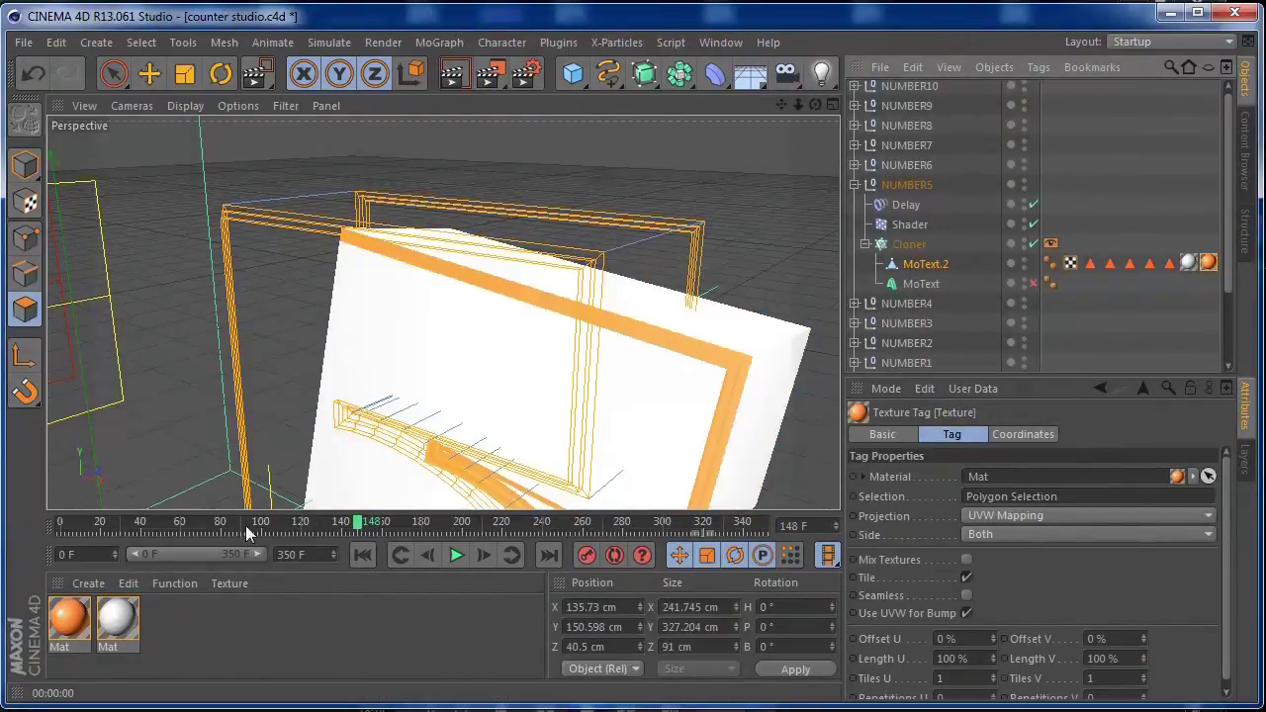
Step: At frame 170, duplicate the MoText inside NUMBER6's Cloner and disable the original
drag(362, 530, 403, 529)
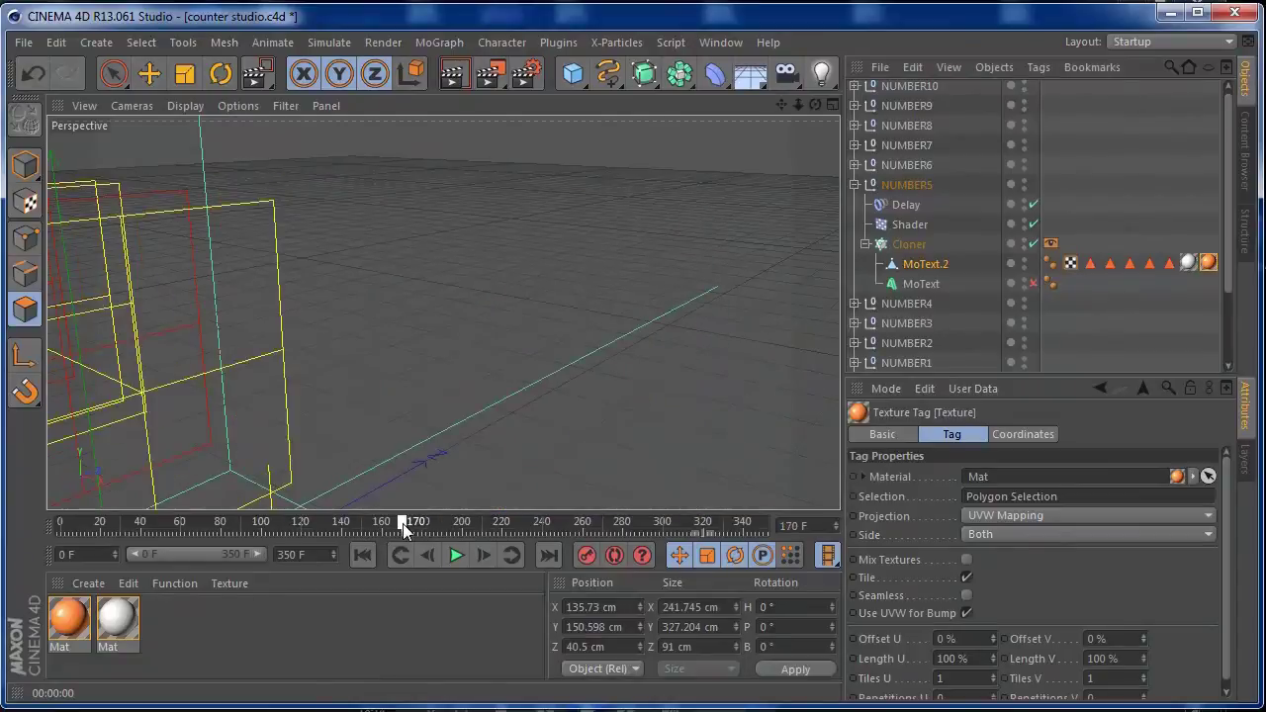
click(857, 185)
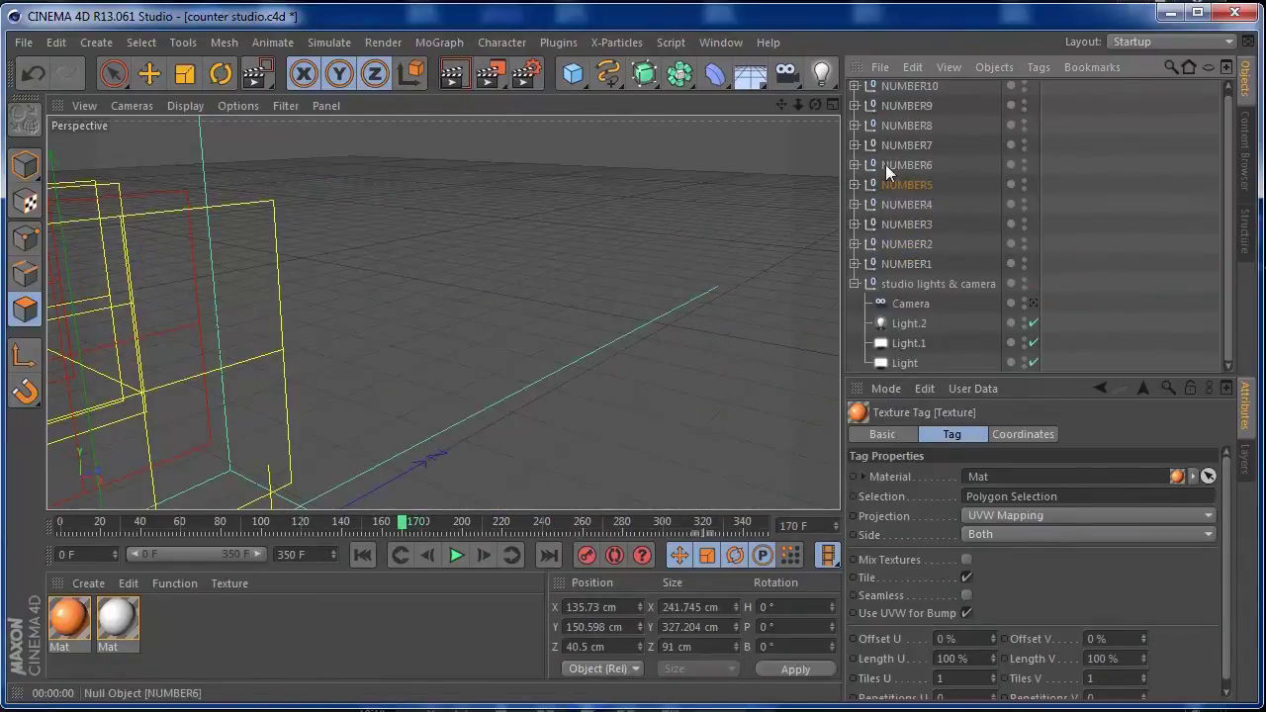
click(886, 164)
click(855, 165)
click(907, 246)
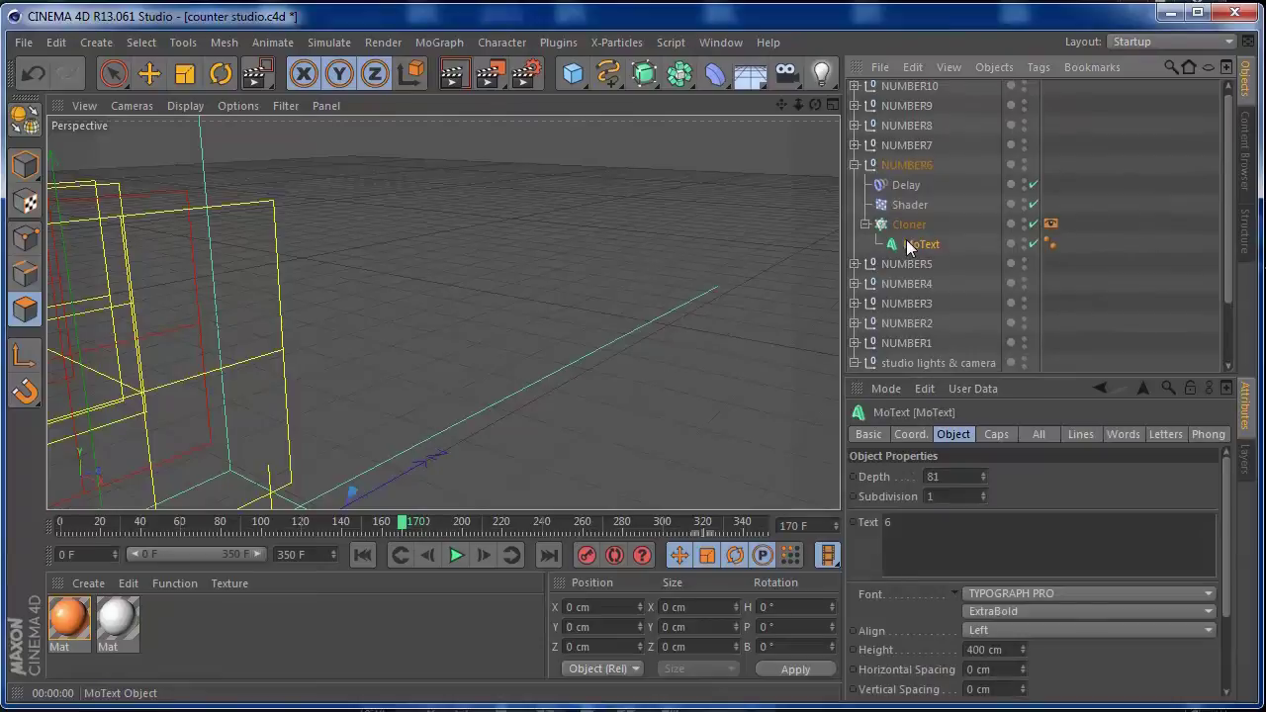
ctrl+drag(907, 243, 918, 246)
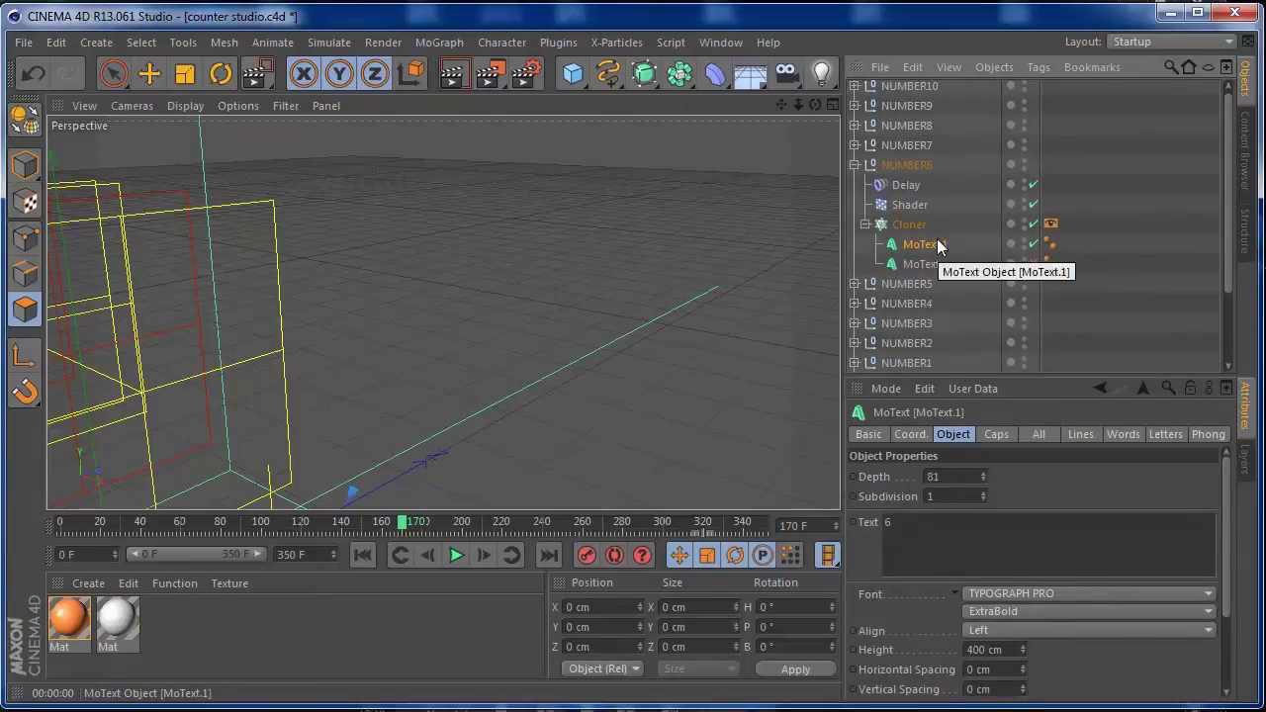
Step: Make NUMBER6's MoText.1 editable and merge it with all its nested children using Connect Objects + Delete
key(c)
right_click(940, 246)
click(977, 358)
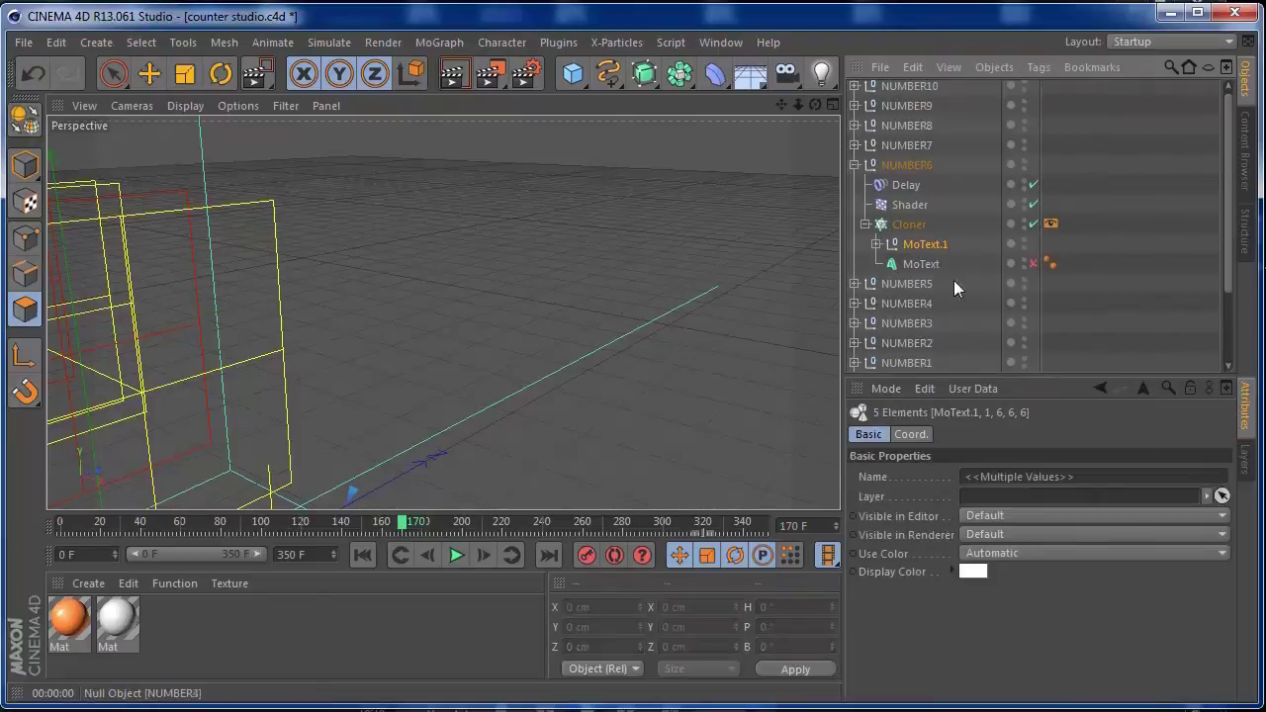
key(c)
right_click(931, 252)
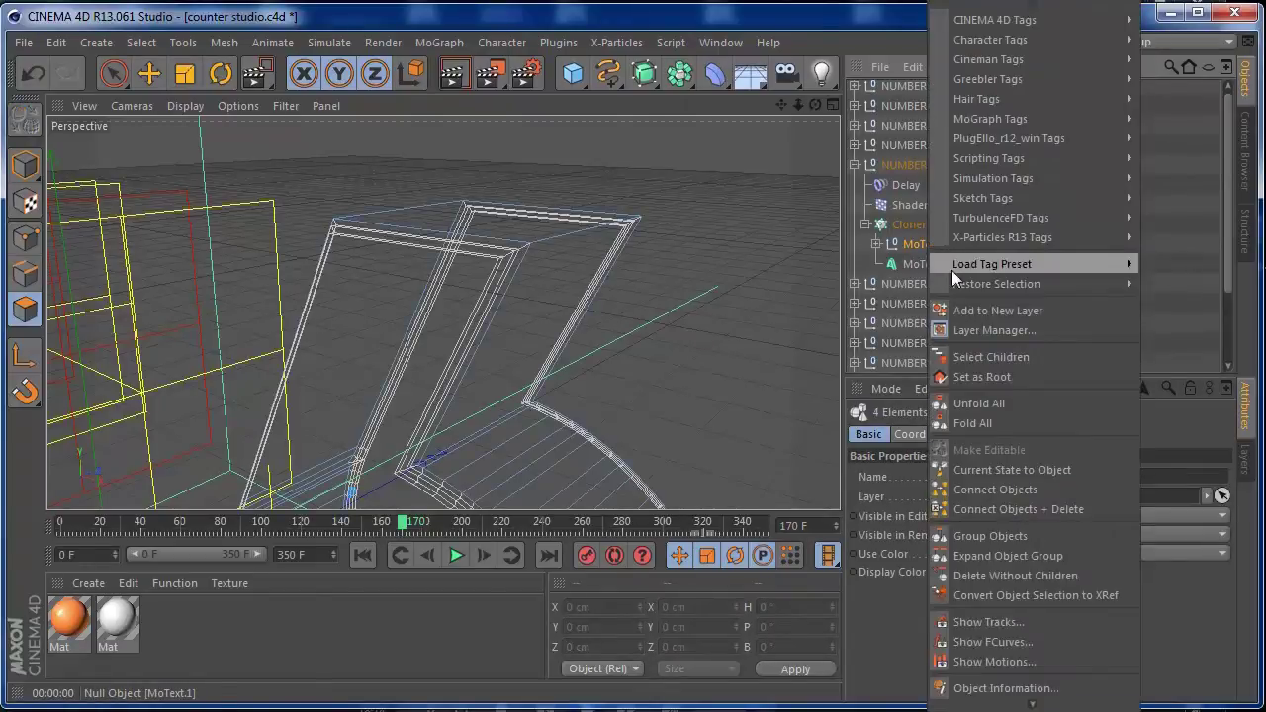
click(972, 356)
right_click(931, 253)
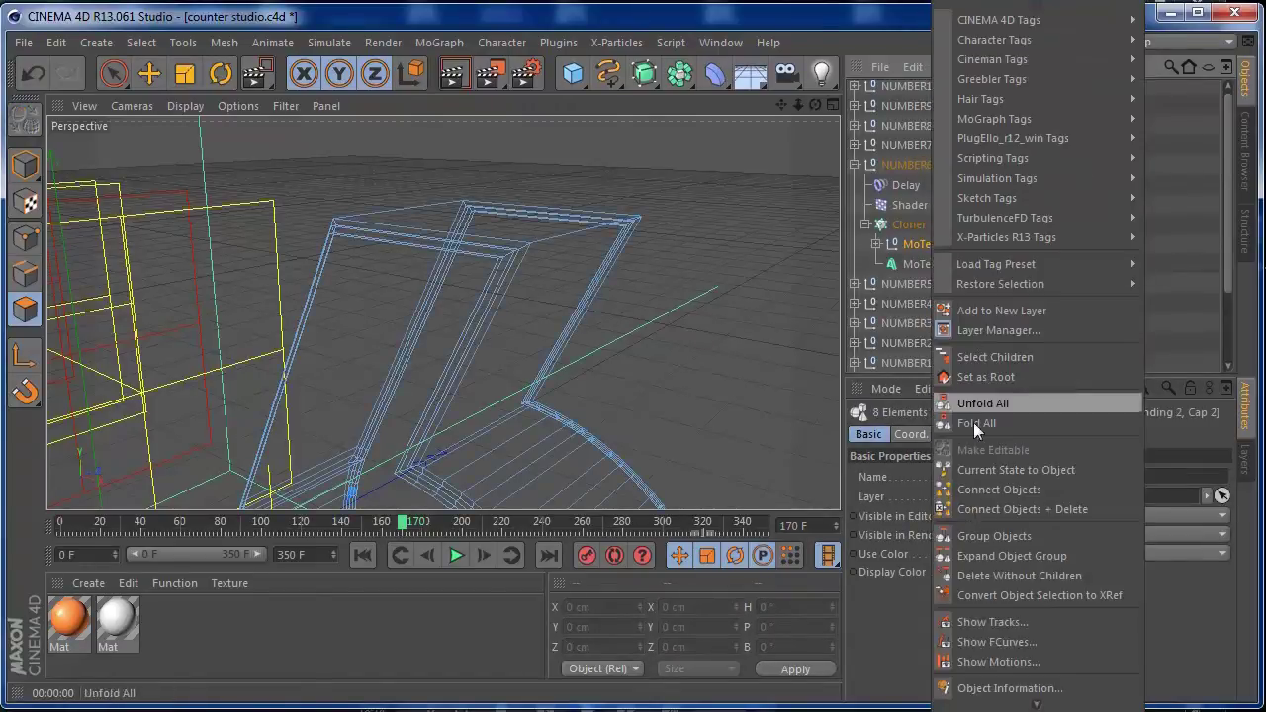
click(989, 505)
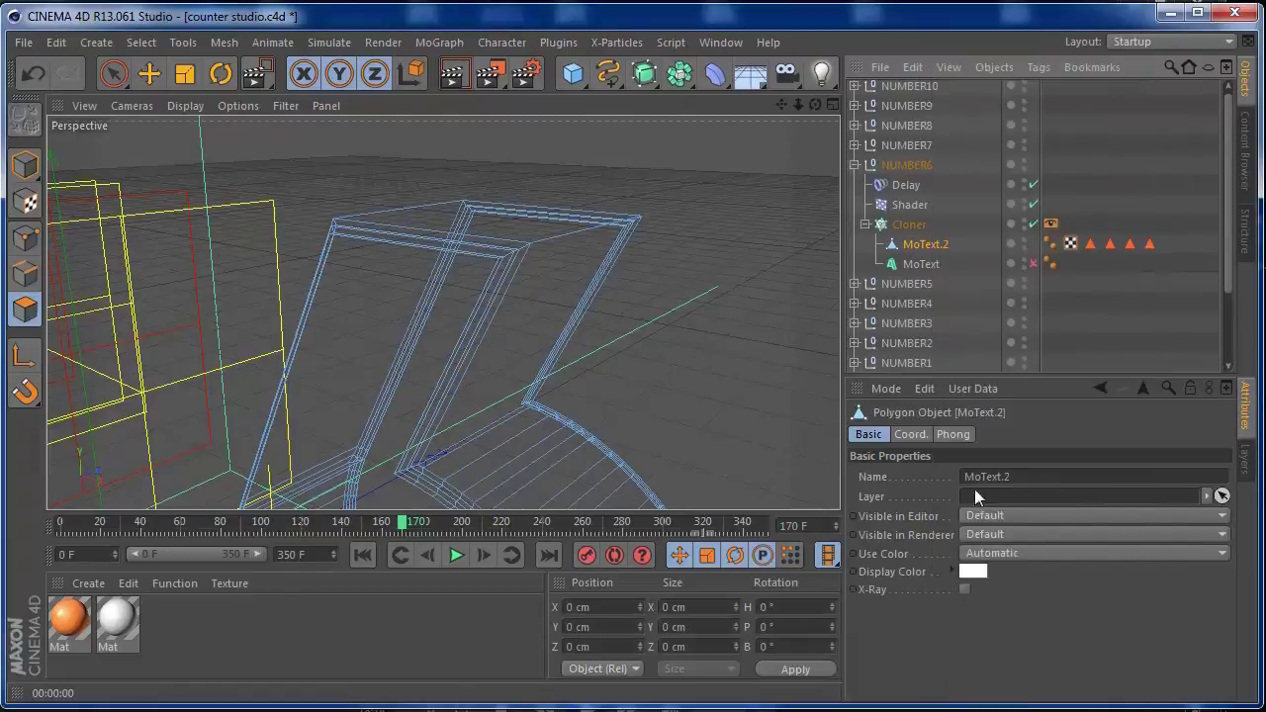
Step: Loop-select the three bevel polygon loops around one face of NUMBER6's MoText.2
click(523, 247)
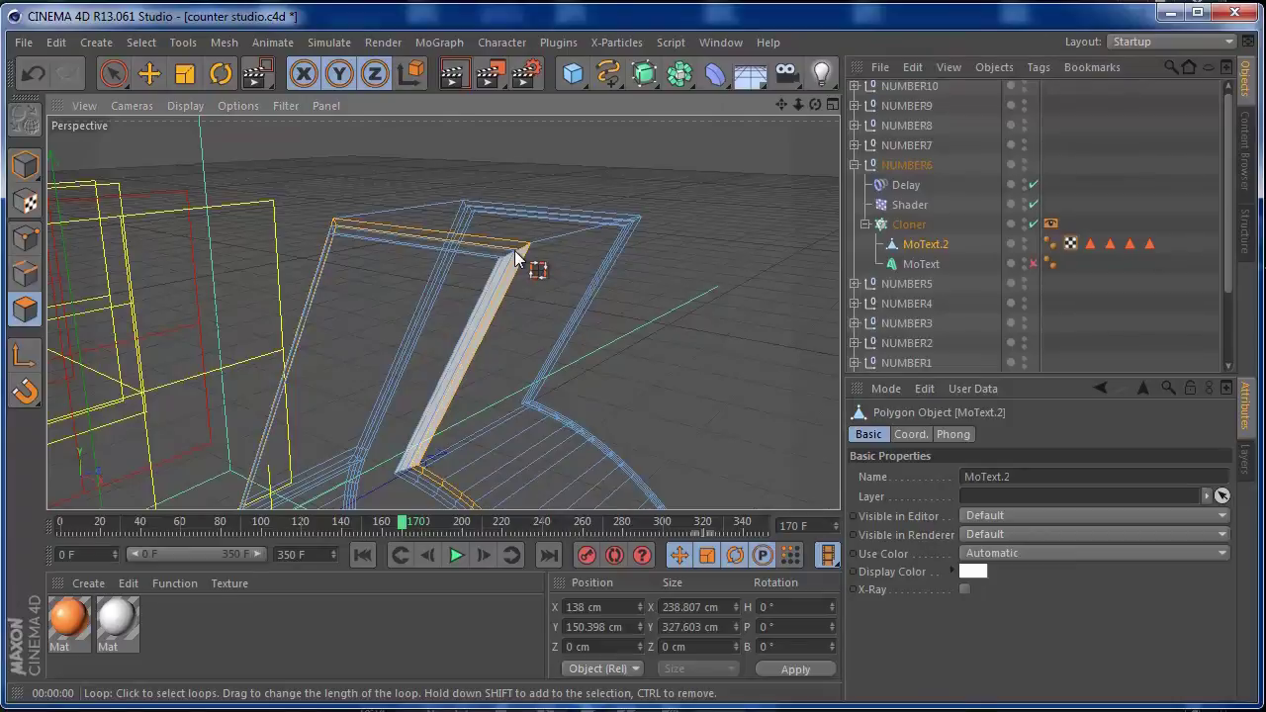
click(515, 260)
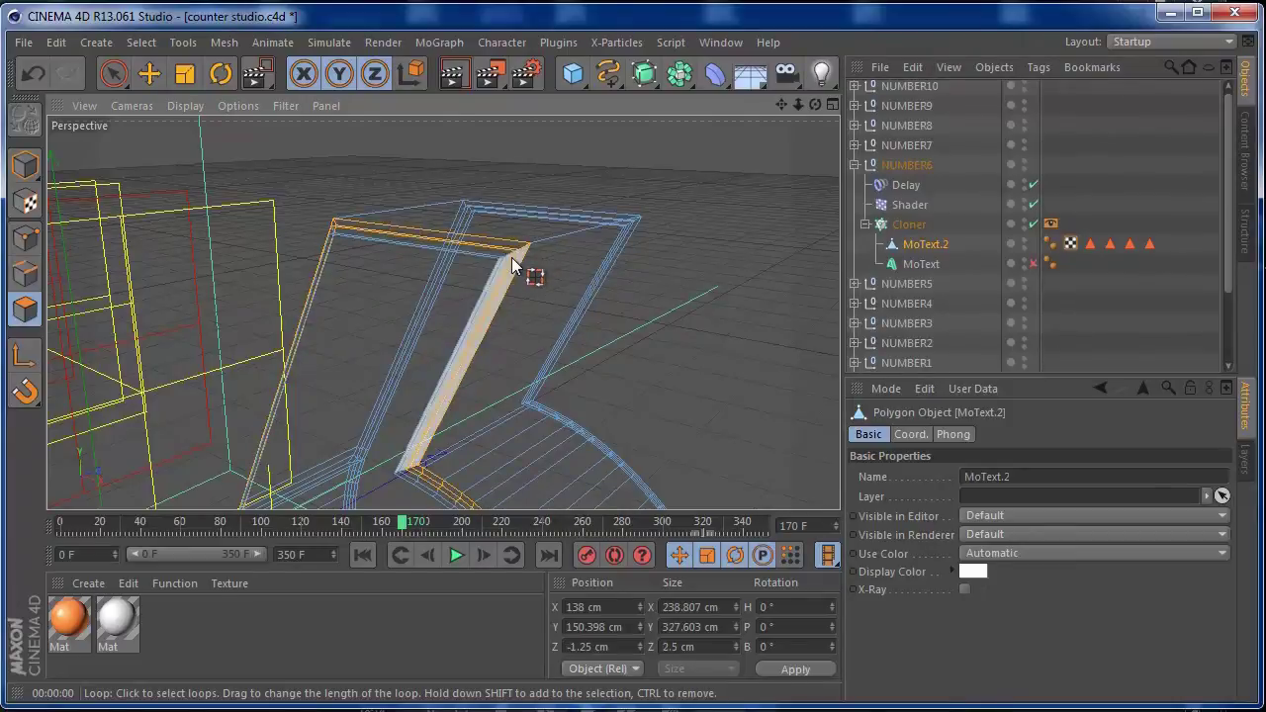
shift+click(501, 260)
Step: Add the three bevel loops on the opposite face of NUMBER6's MoText.2 and store the polygons with Set Selection
drag(815, 104, 465, 138)
shift+click(276, 240)
shift+click(280, 238)
drag(784, 107, 866, 94)
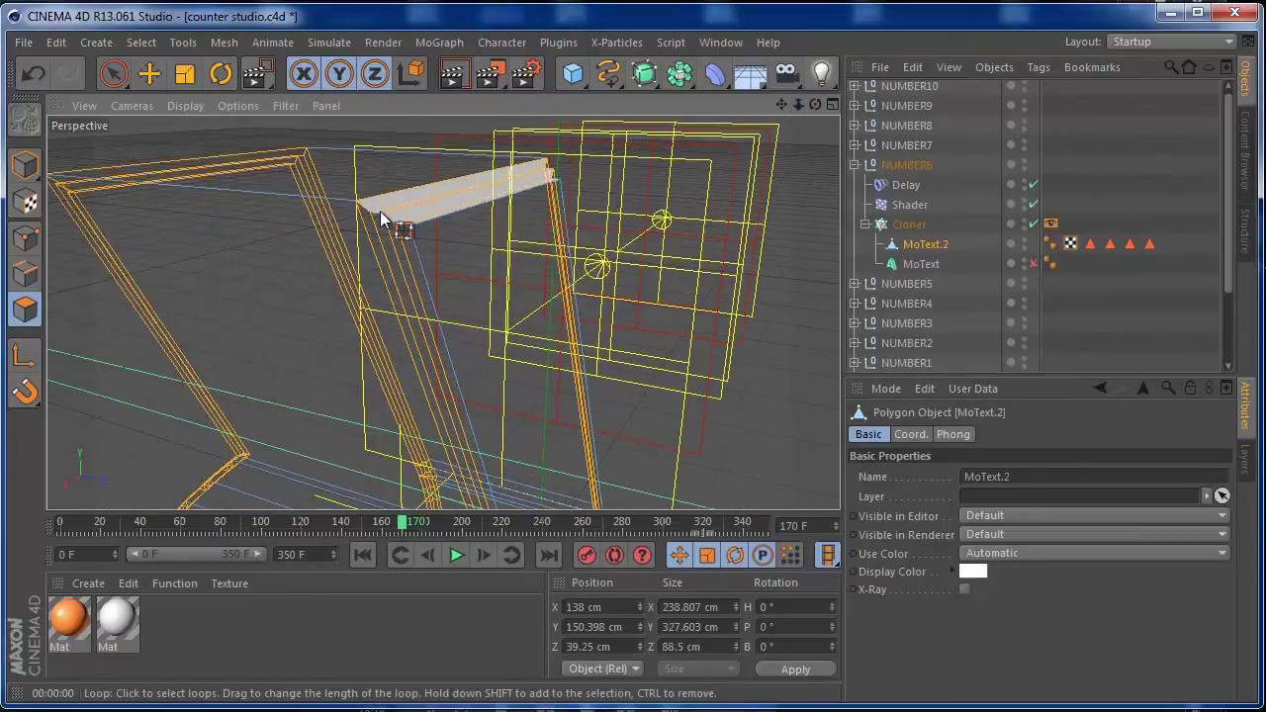
shift+click(402, 226)
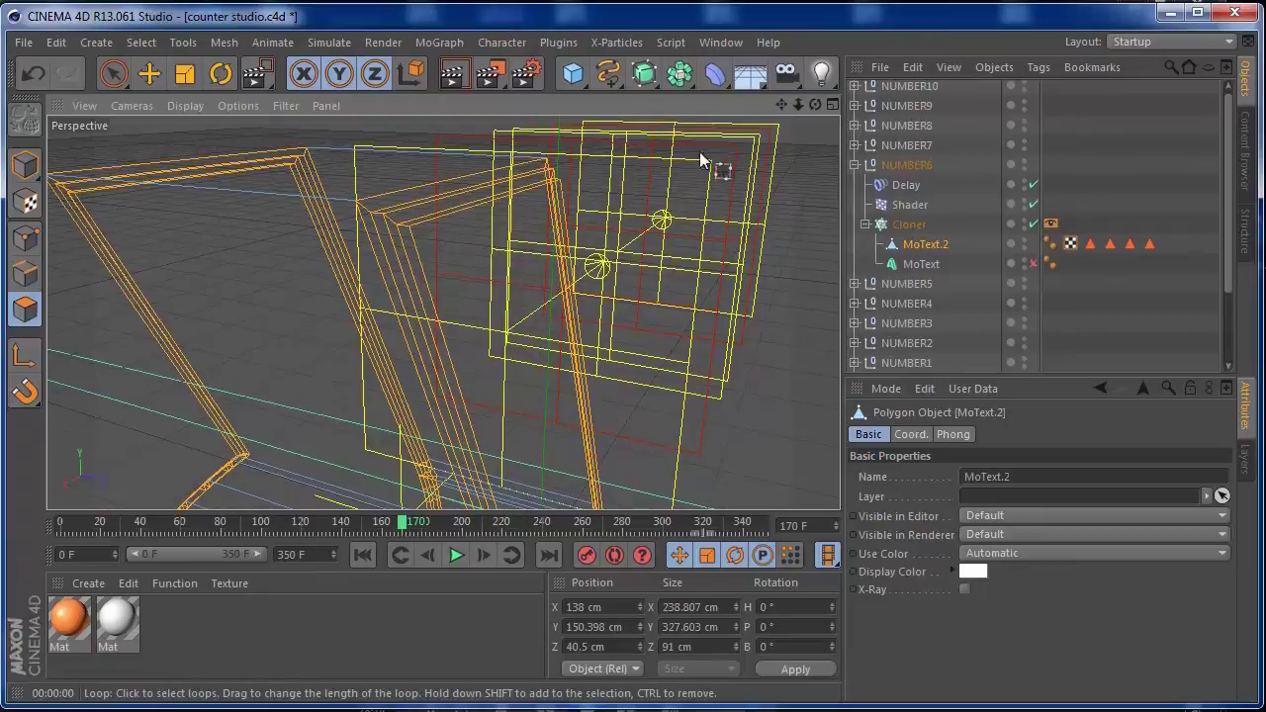
drag(798, 108, 736, 112)
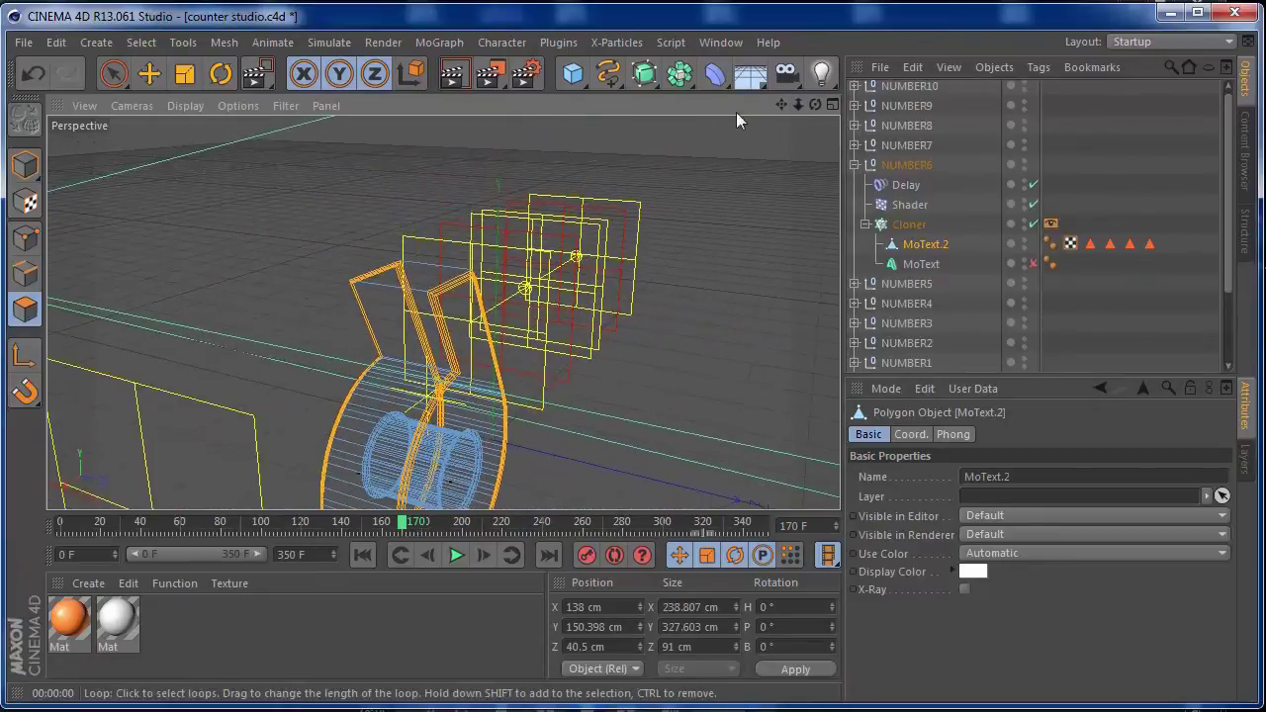
drag(821, 103, 1105, 73)
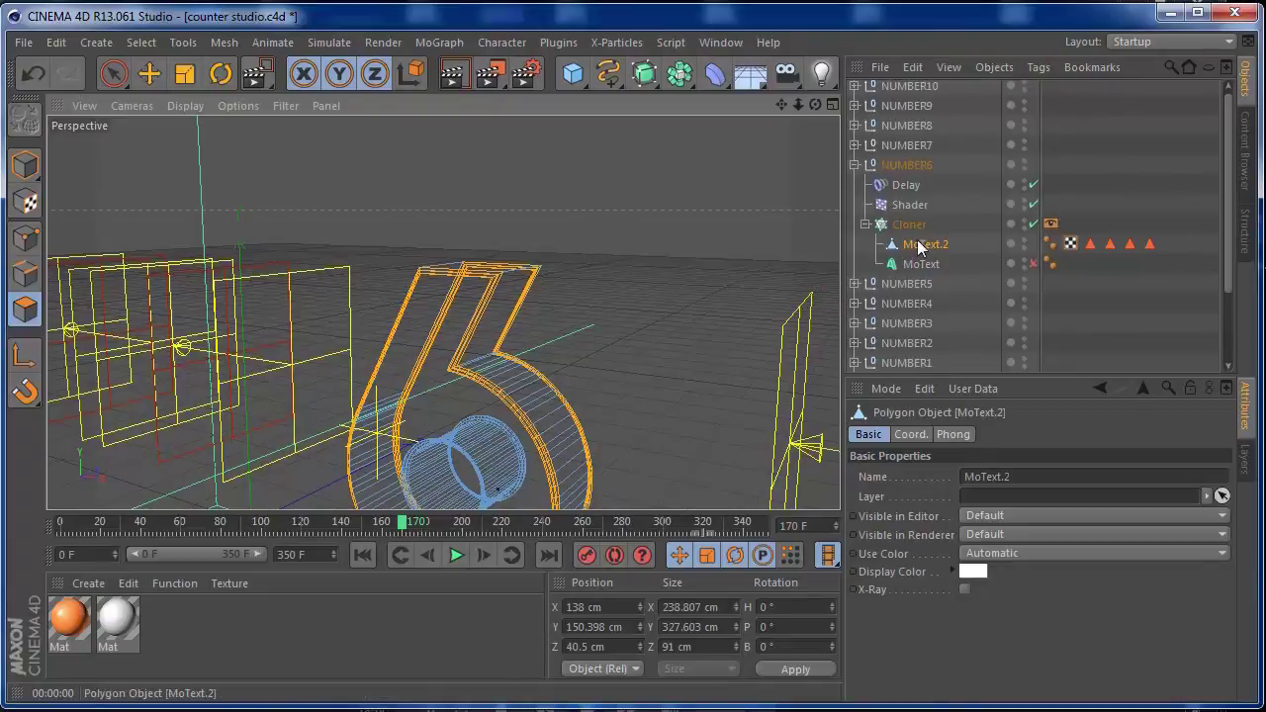
click(141, 42)
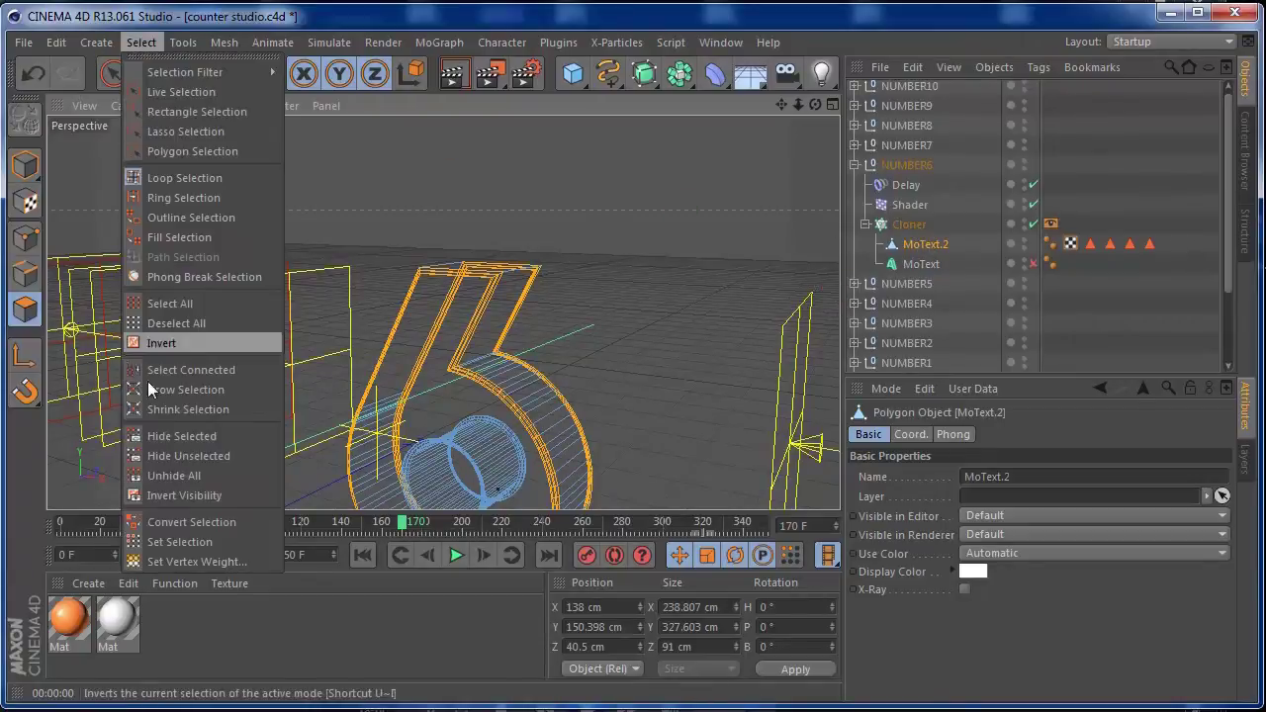
click(158, 542)
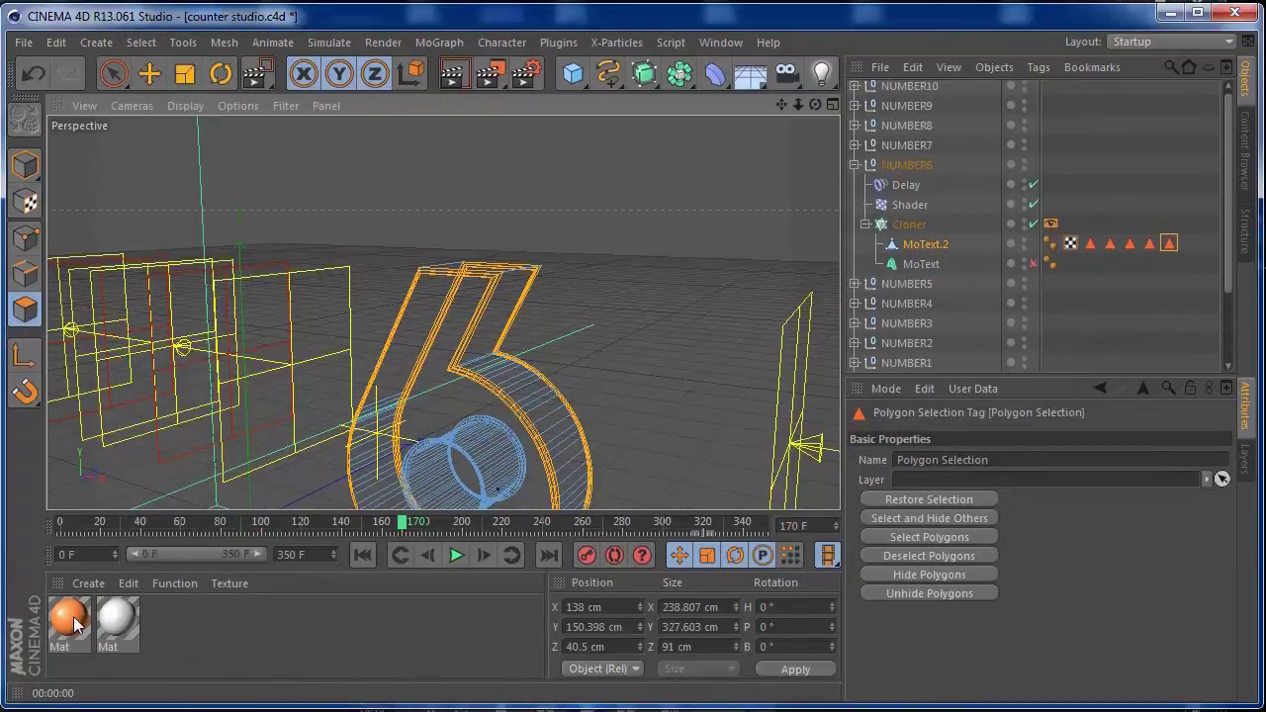
Step: Apply the white material to NUMBER6's MoText.2 and the orange material limited to its new Polygon Selection
drag(114, 618, 166, 598)
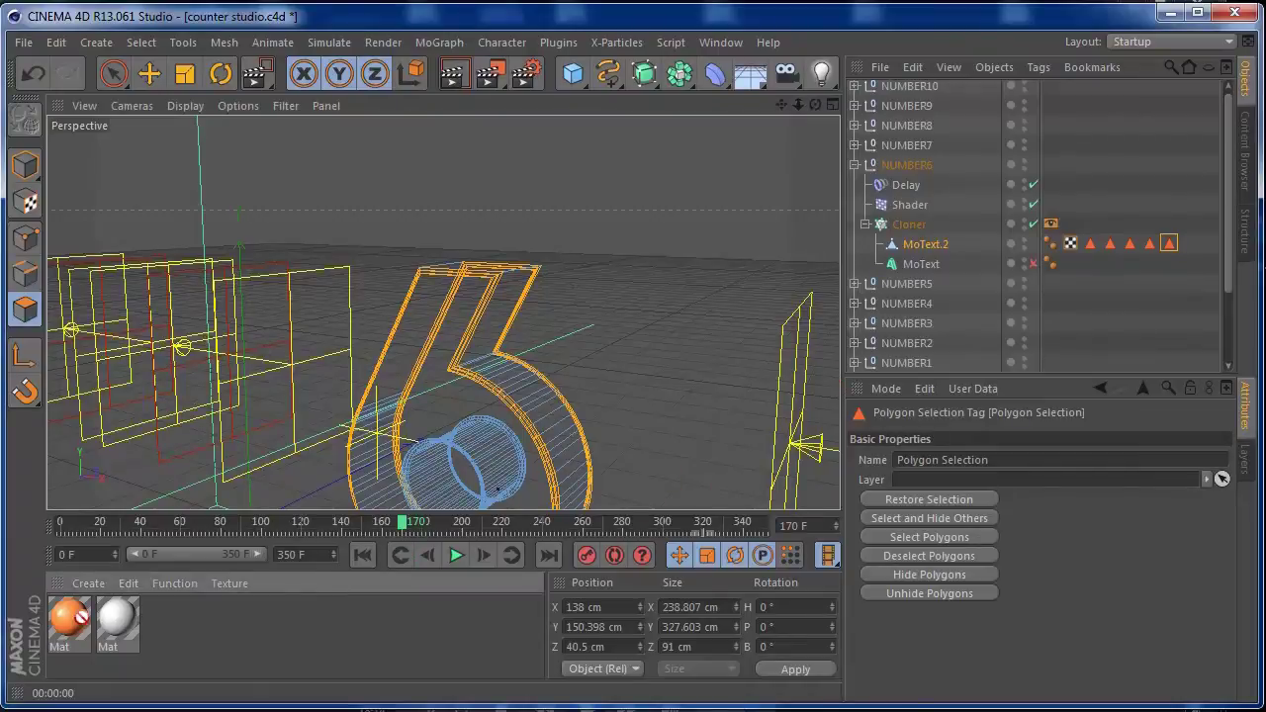
drag(912, 246, 914, 247)
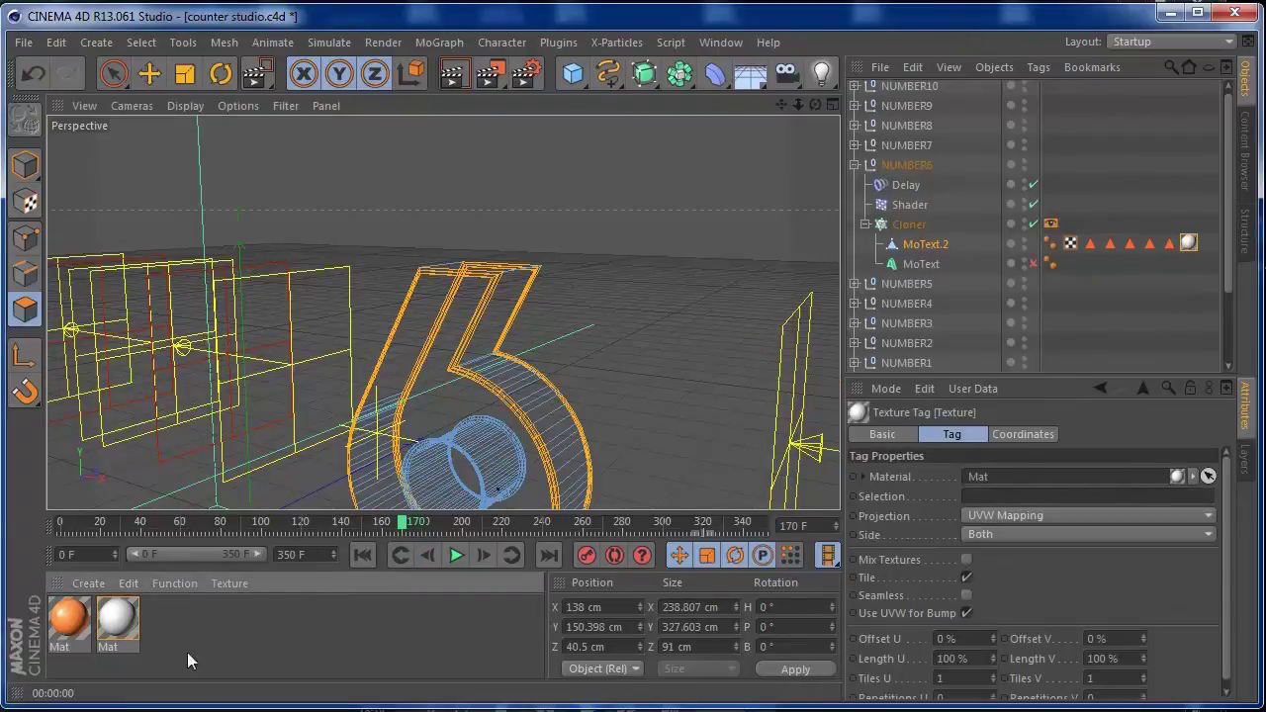
drag(302, 551, 926, 245)
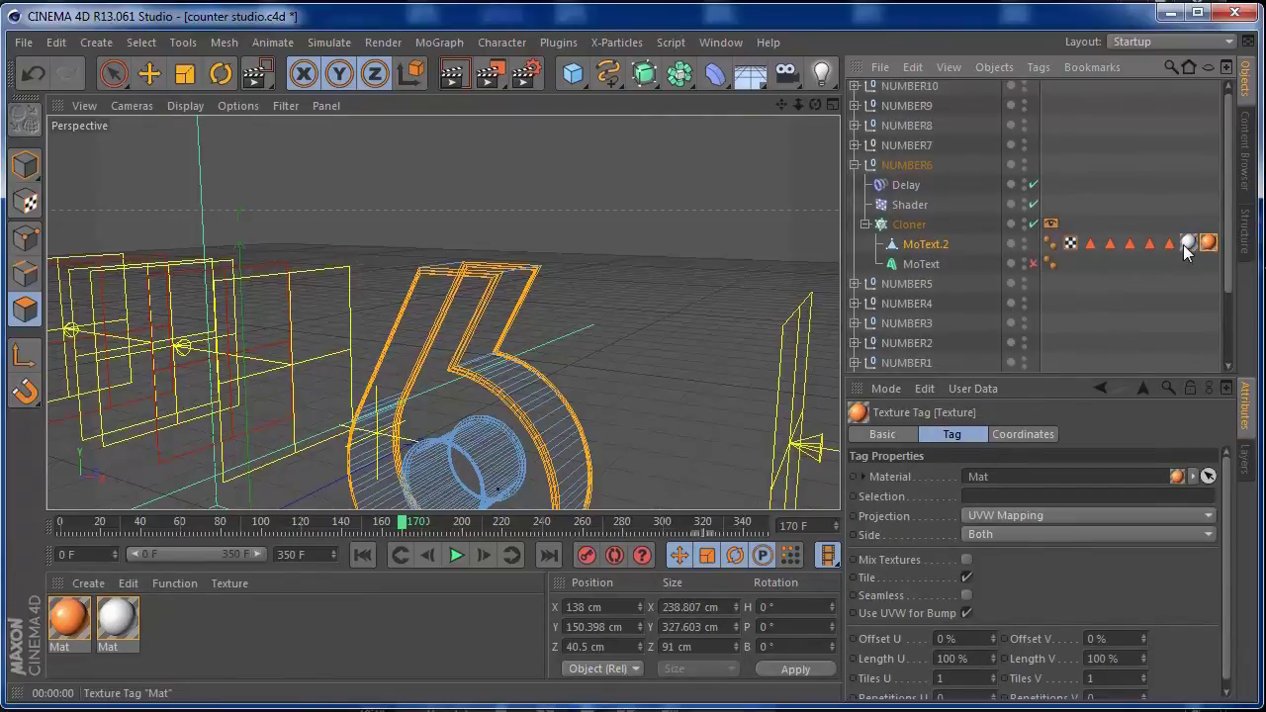
drag(1172, 242, 1096, 503)
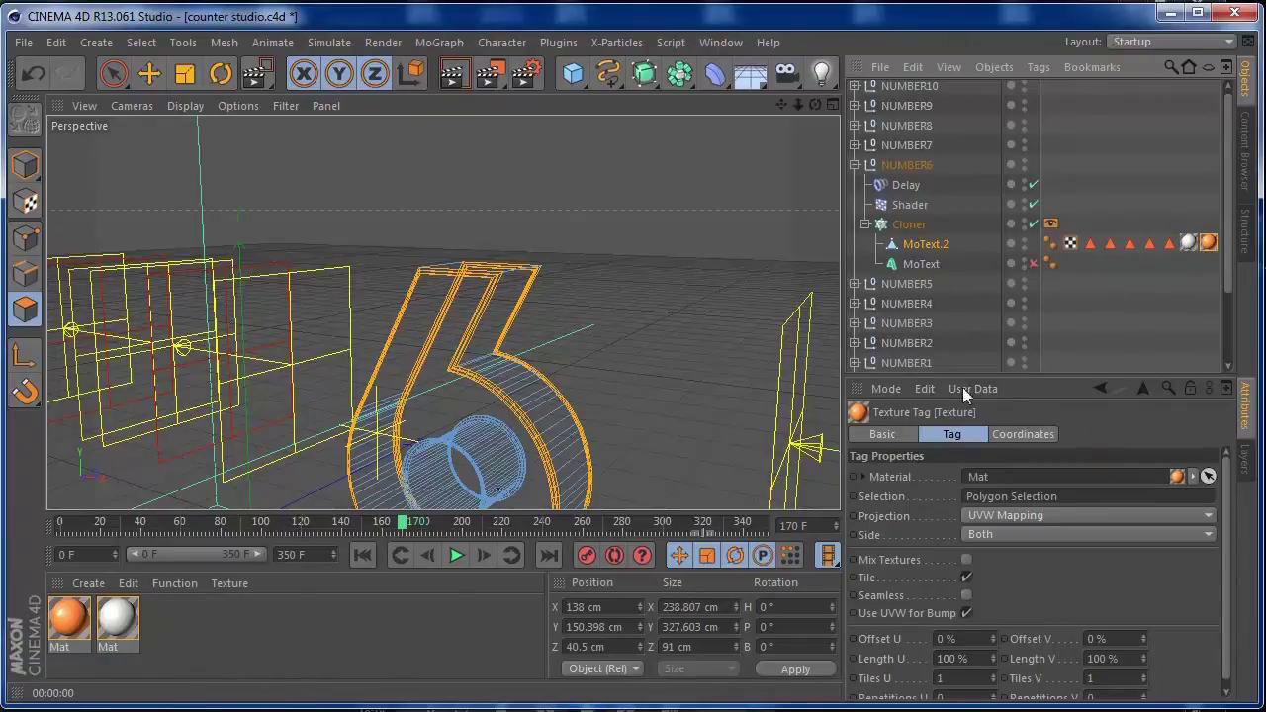
Step: Duplicate the MoText inside NUMBER7's Cloner, go to frame 202 and disable the original MoText
drag(400, 522, 428, 525)
click(856, 165)
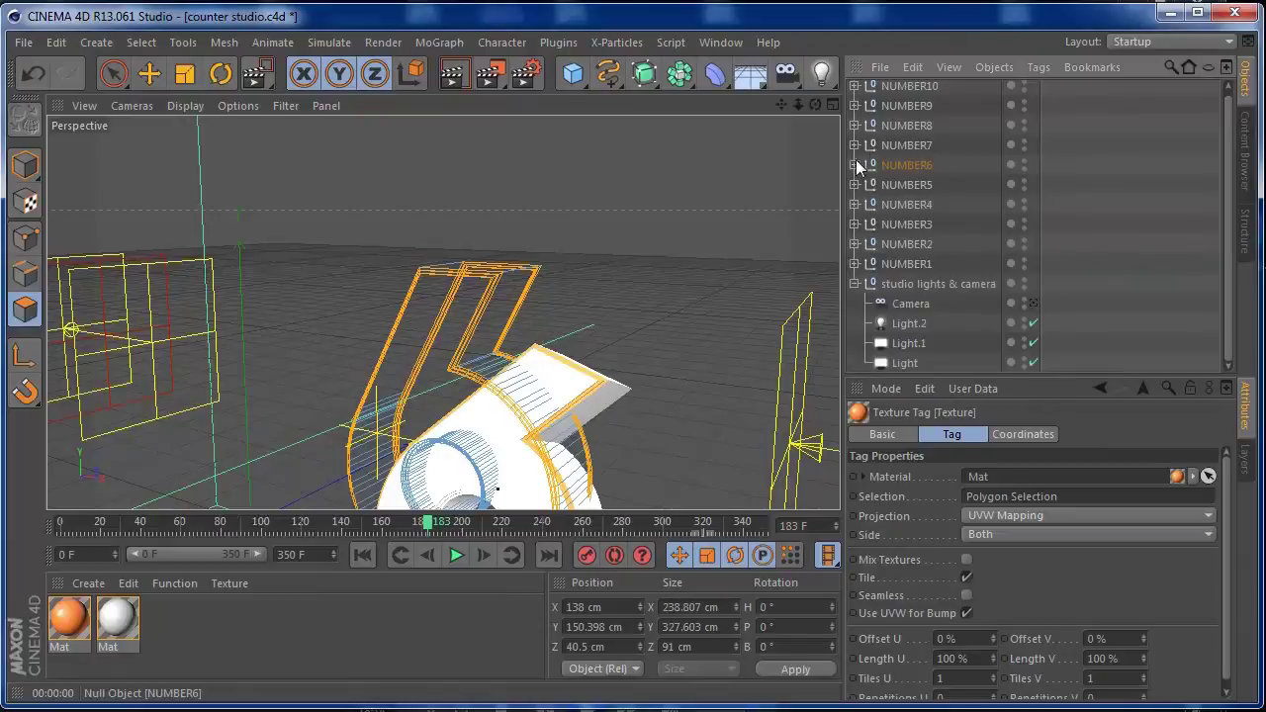
click(870, 144)
click(855, 145)
click(917, 226)
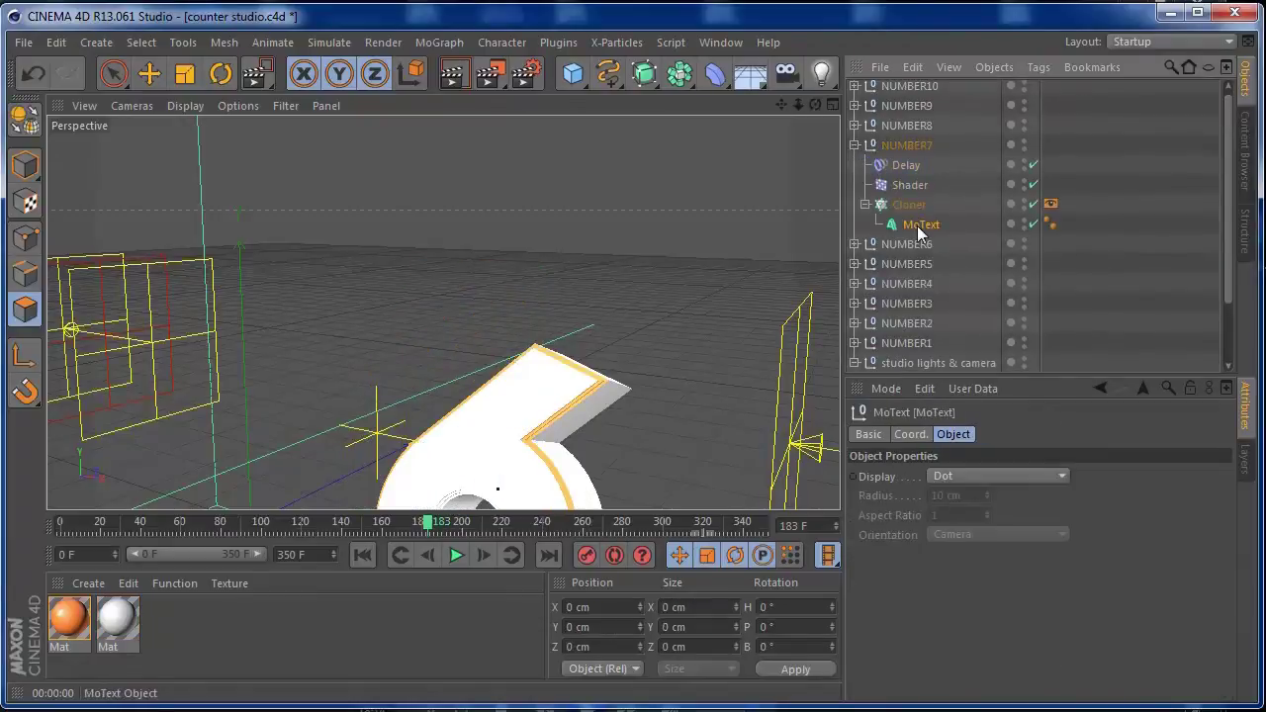
ctrl+drag(916, 228, 920, 235)
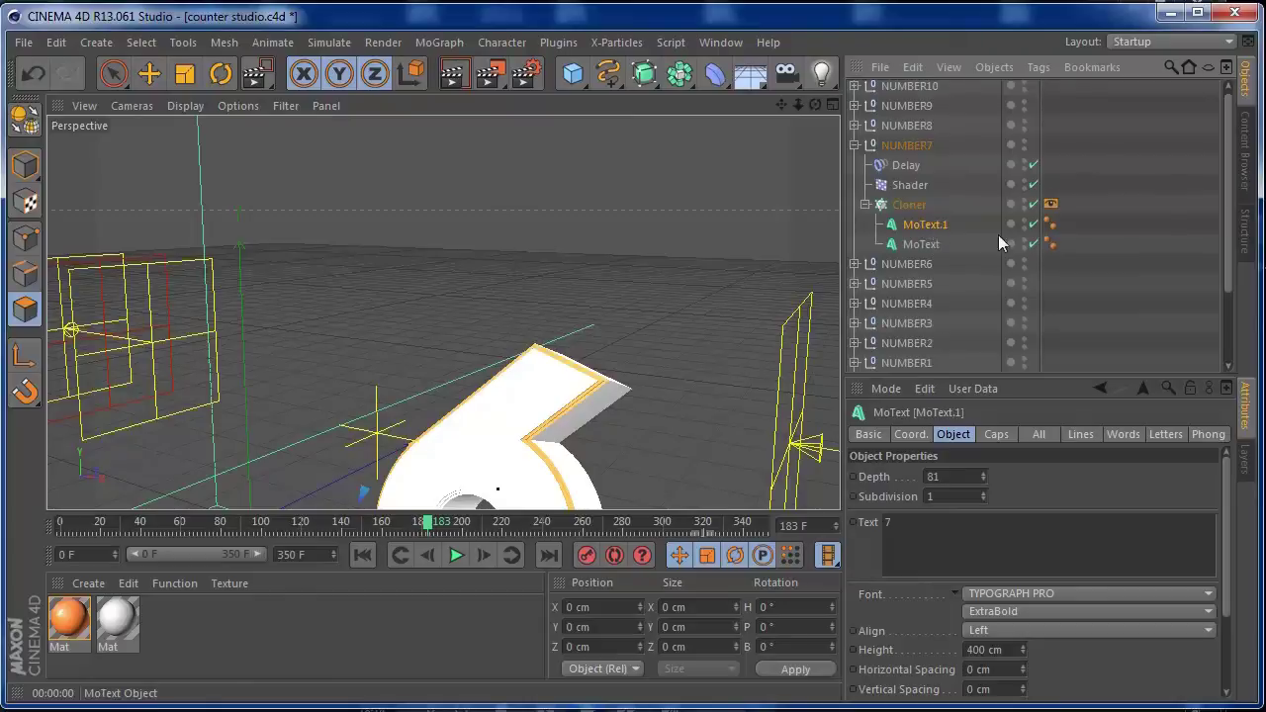
drag(429, 524, 466, 524)
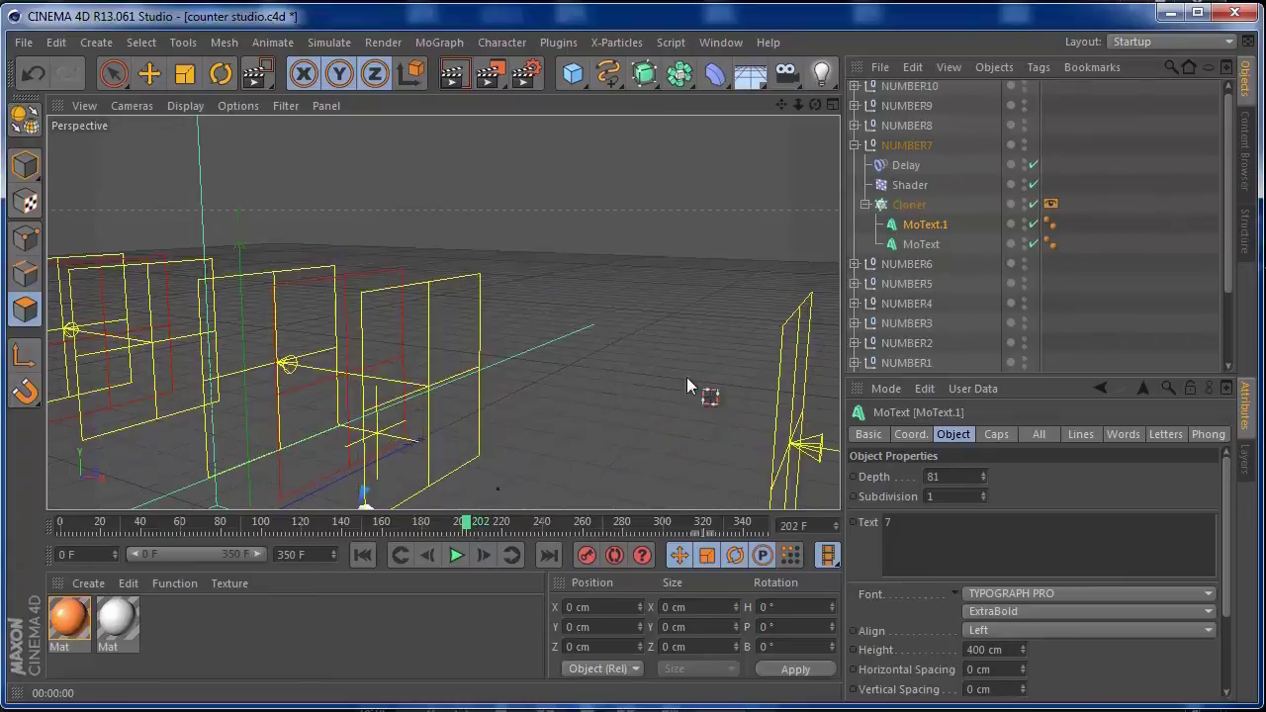
click(925, 244)
click(943, 225)
double_click(925, 524)
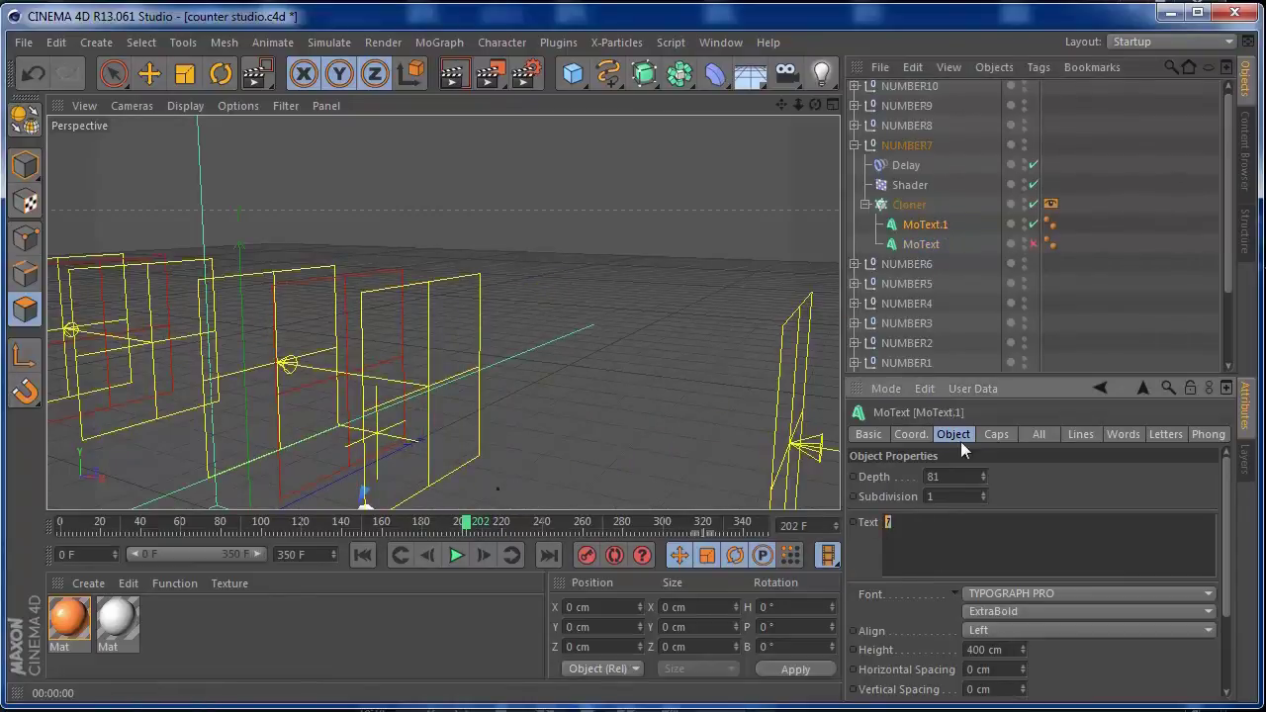
Step: Make NUMBER7's MoText.1 editable and merge it with all its nested children using Connect Objects + Delete
key(alt+g)
right_click(932, 225)
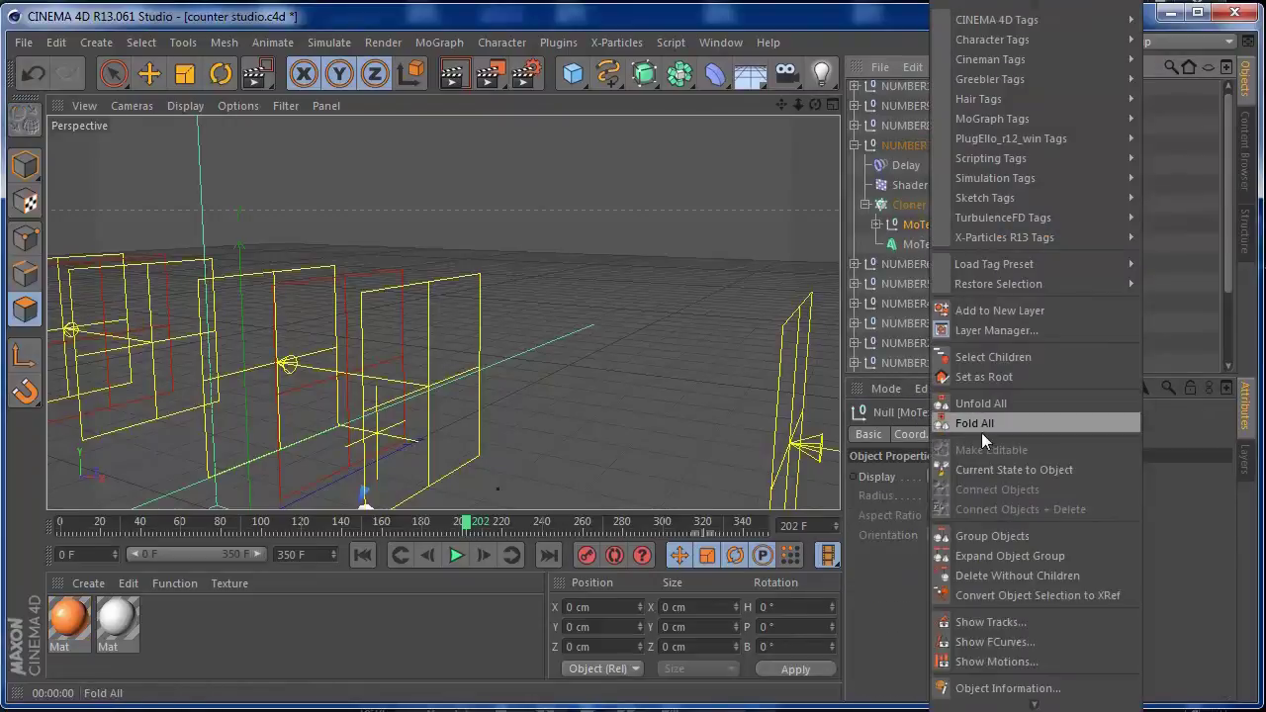
click(994, 356)
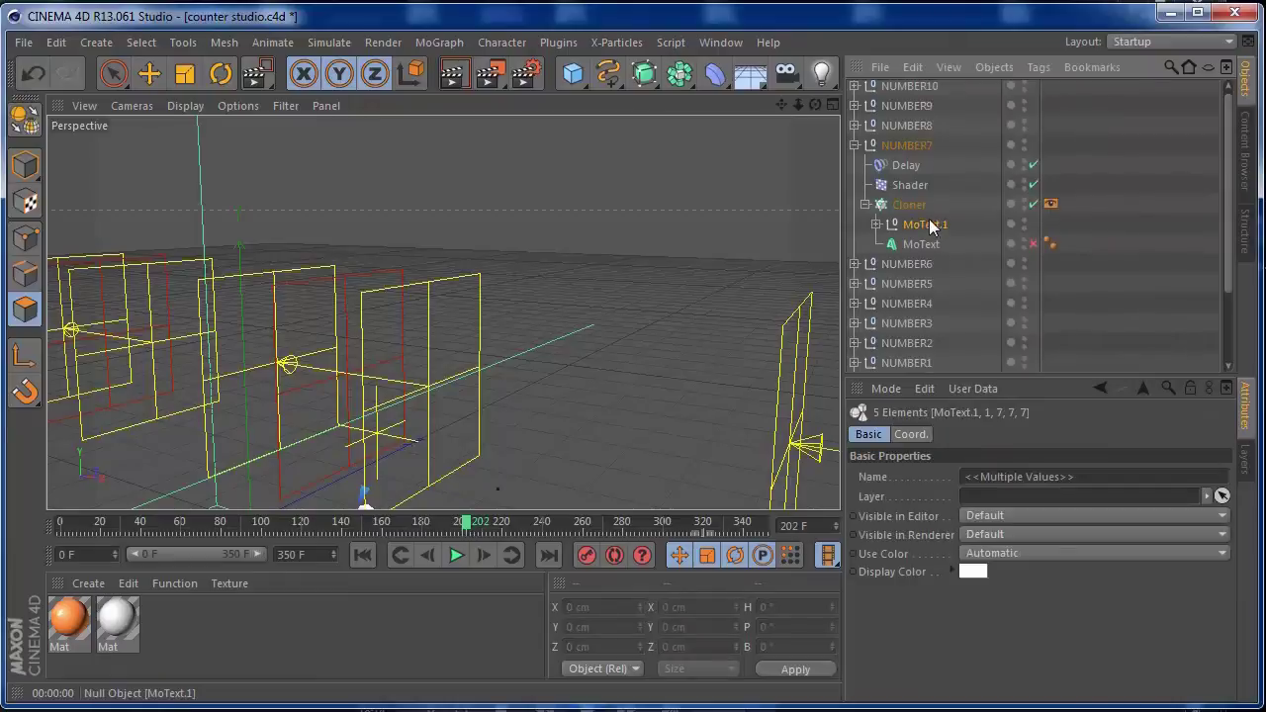
right_click(932, 226)
click(994, 356)
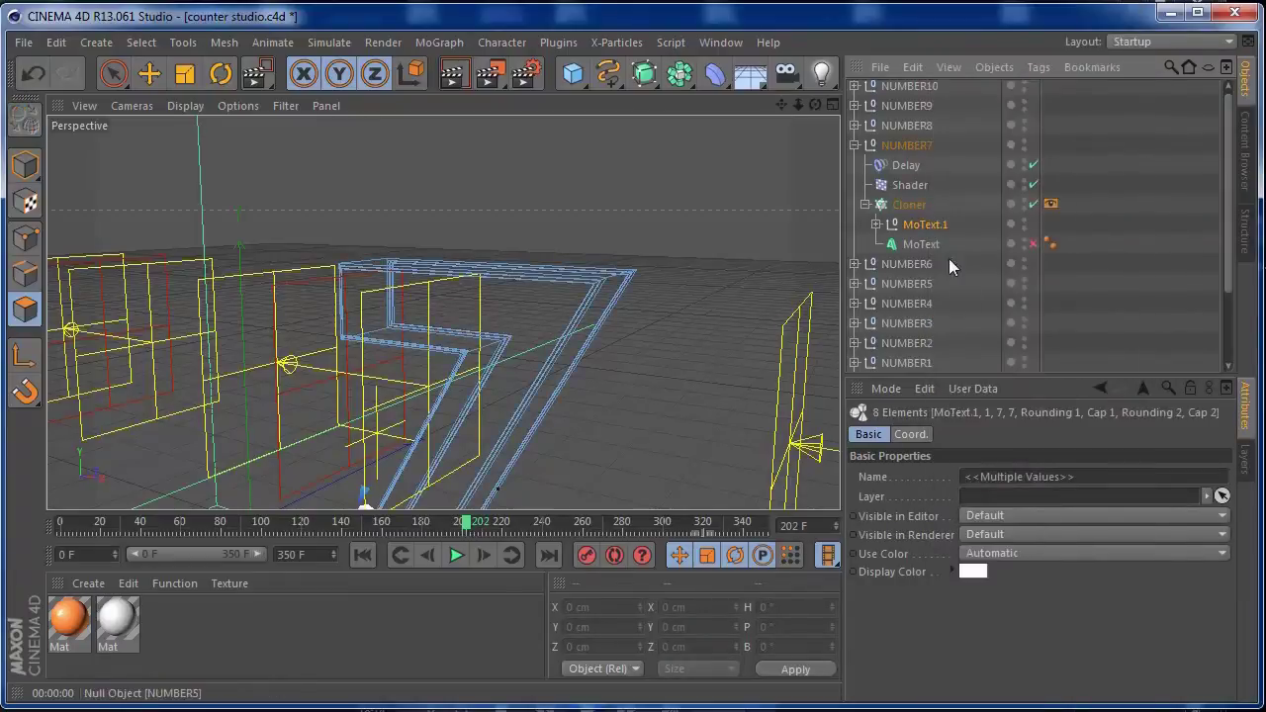
right_click(929, 221)
click(1000, 510)
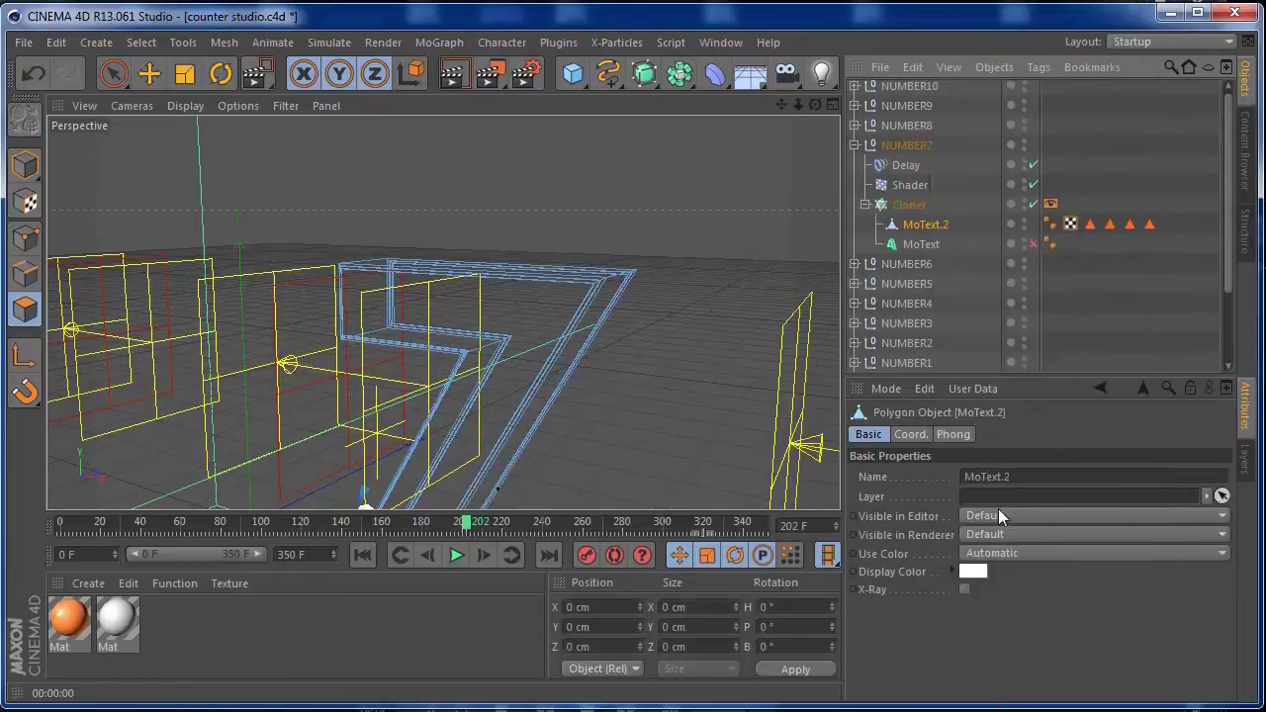
Step: Loop-select the three bevel polygon loops around one face of NUMBER7's MoText.2
drag(816, 105, 879, 122)
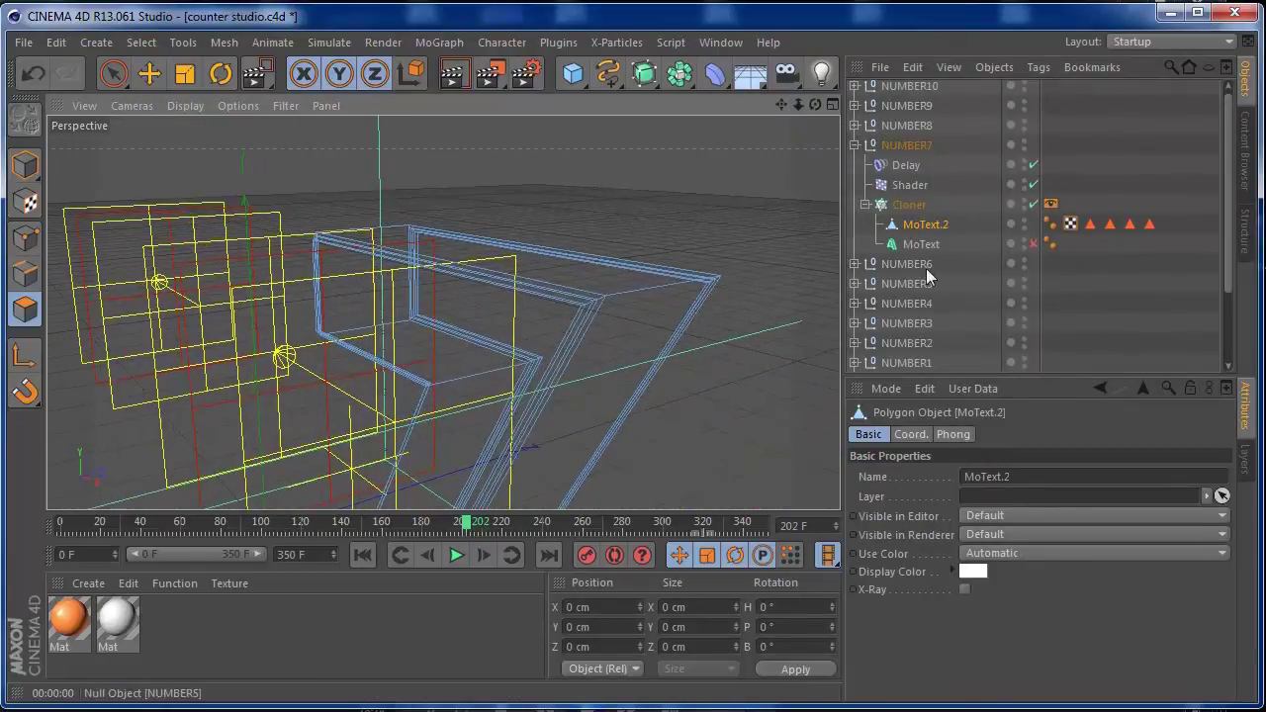
key(u)
key(l)
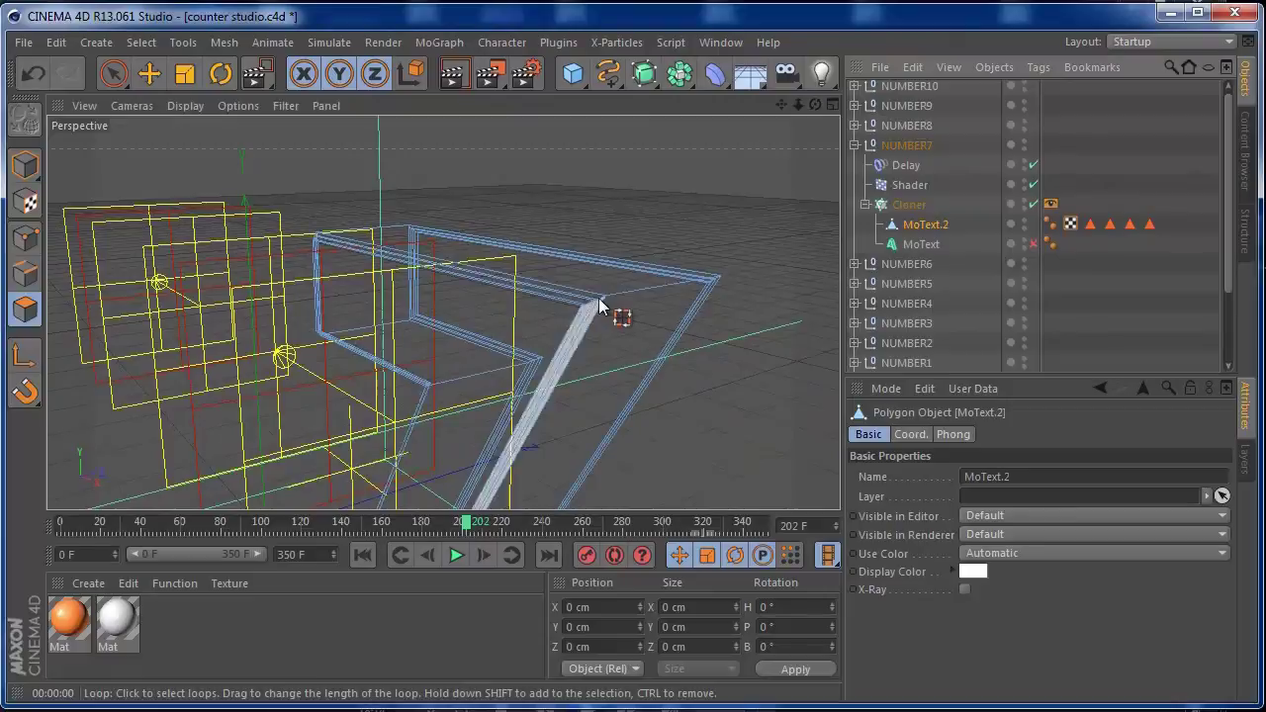
click(597, 306)
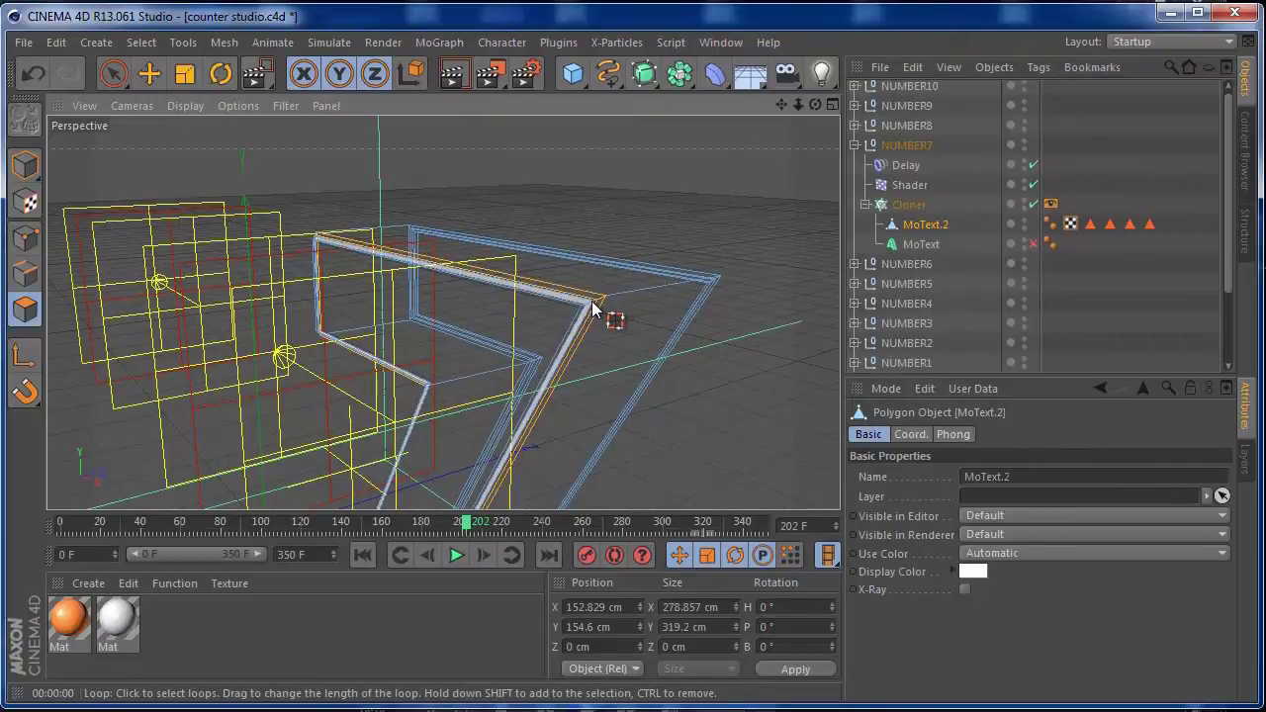
mouse_move(798, 105)
mouse_down()
mouse_move(866, 107)
mouse_move(787, 114)
mouse_up()
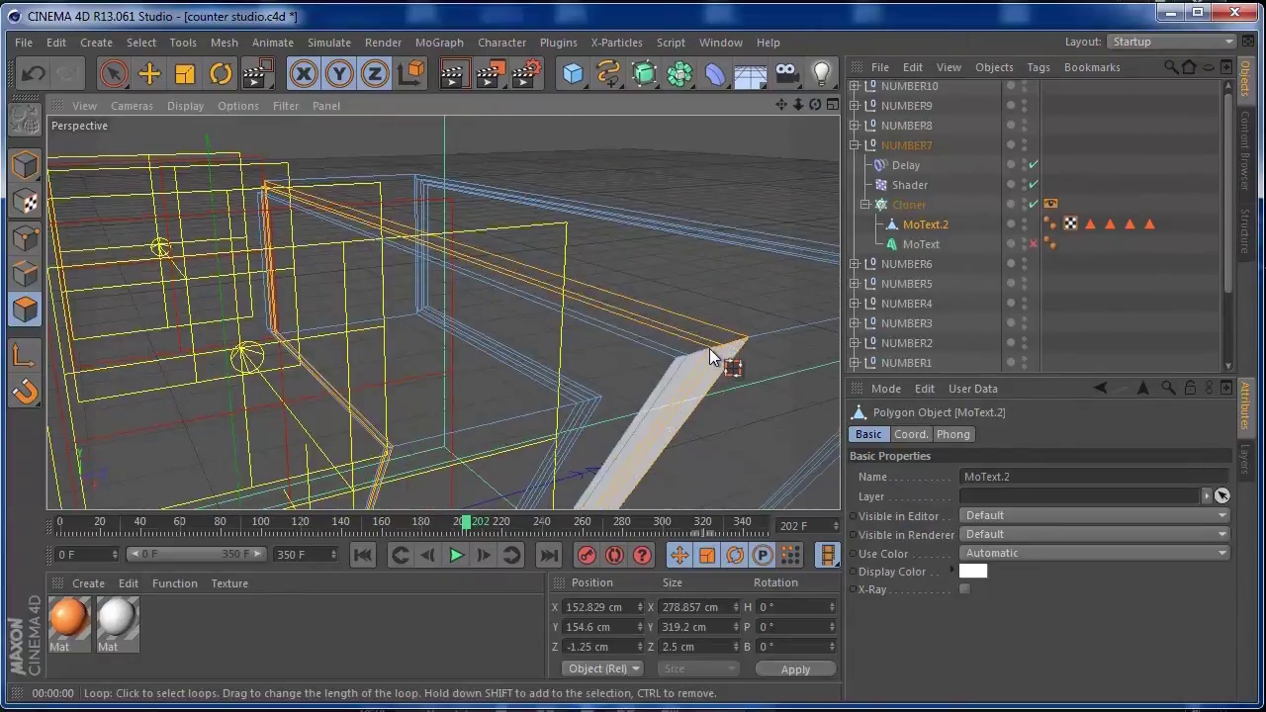
click(682, 355)
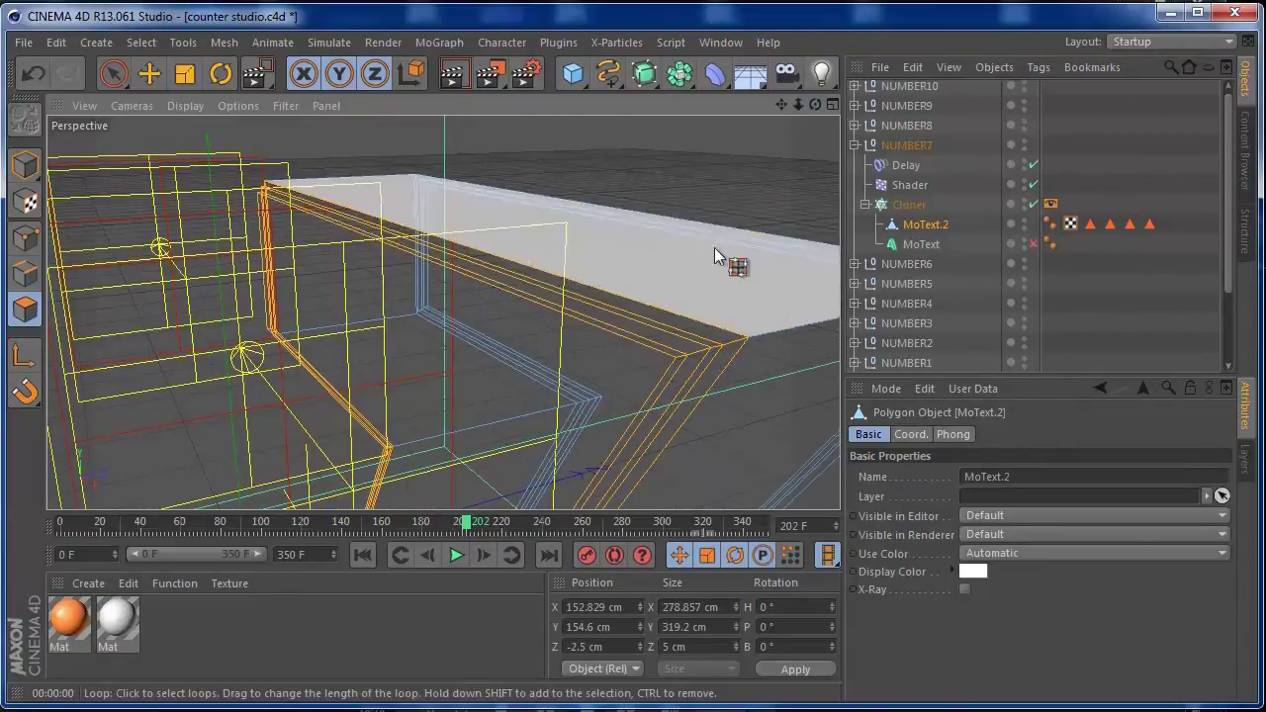
drag(810, 106, 425, 208)
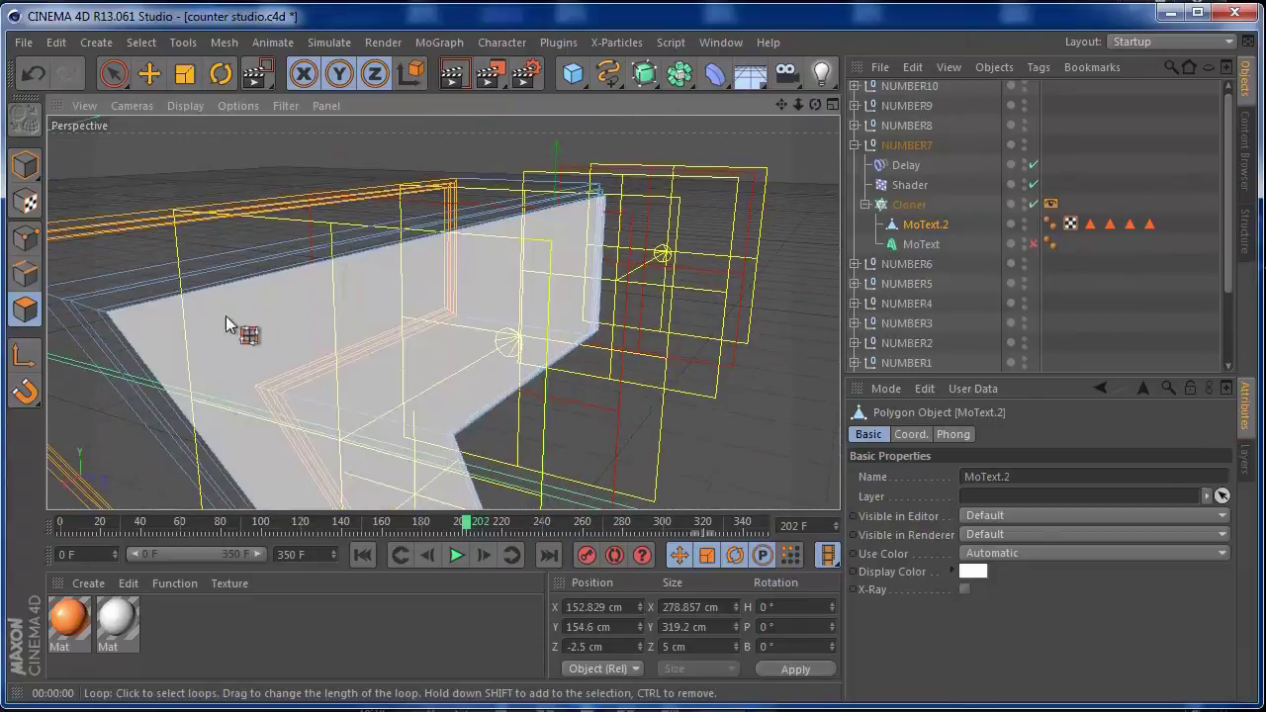
Step: Add the opposite face's bevel polygon loops on NUMBER7's MoText.2 and store all selected loops with Set Selection
shift+click(54, 296)
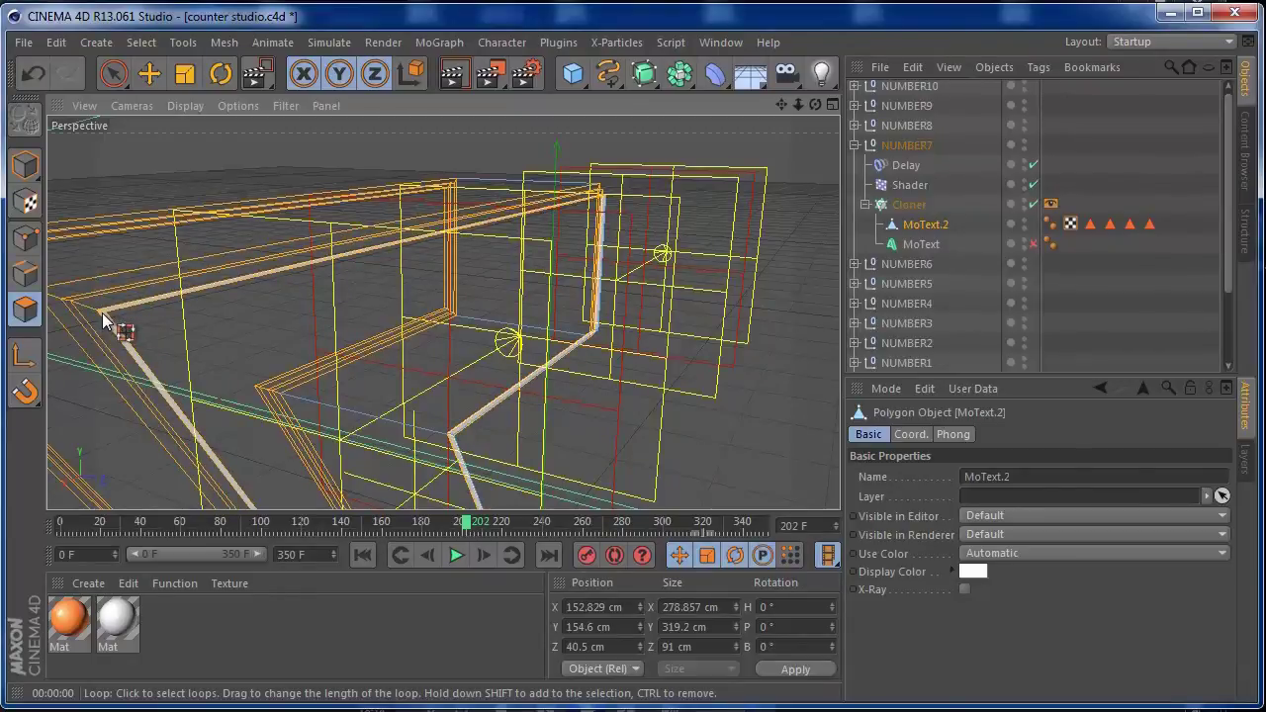
drag(816, 104, 1028, 108)
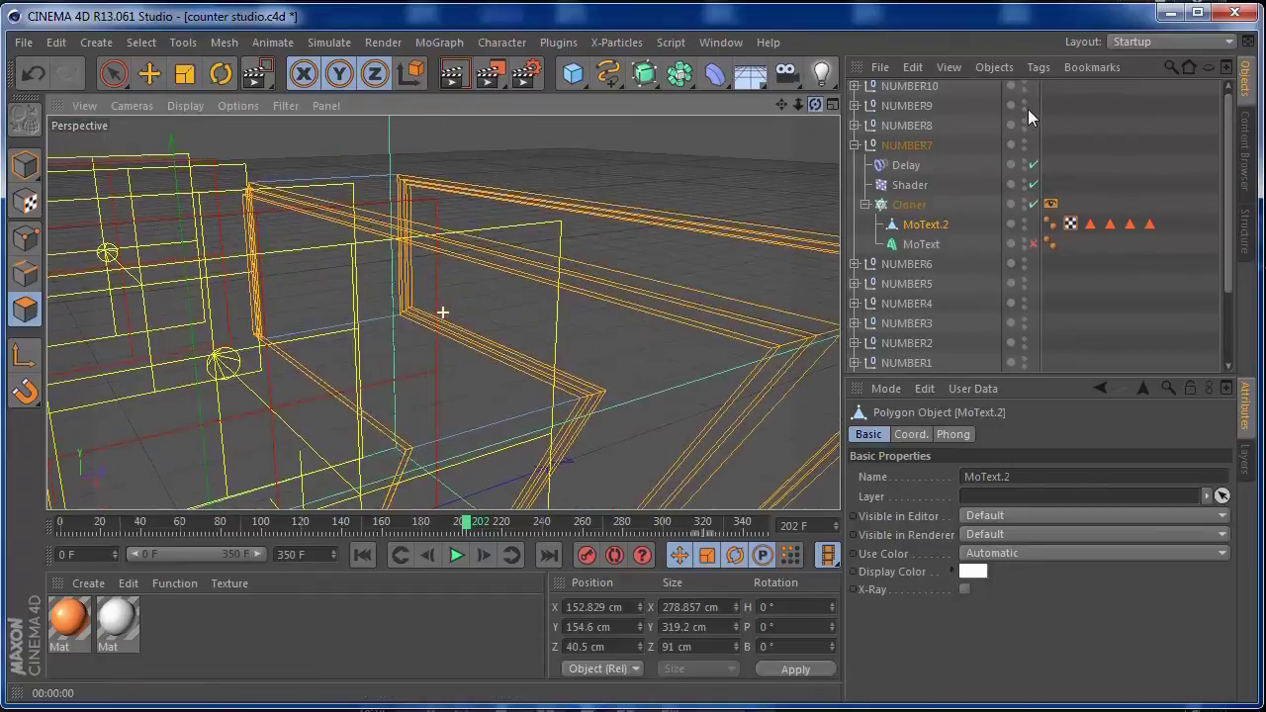
click(140, 42)
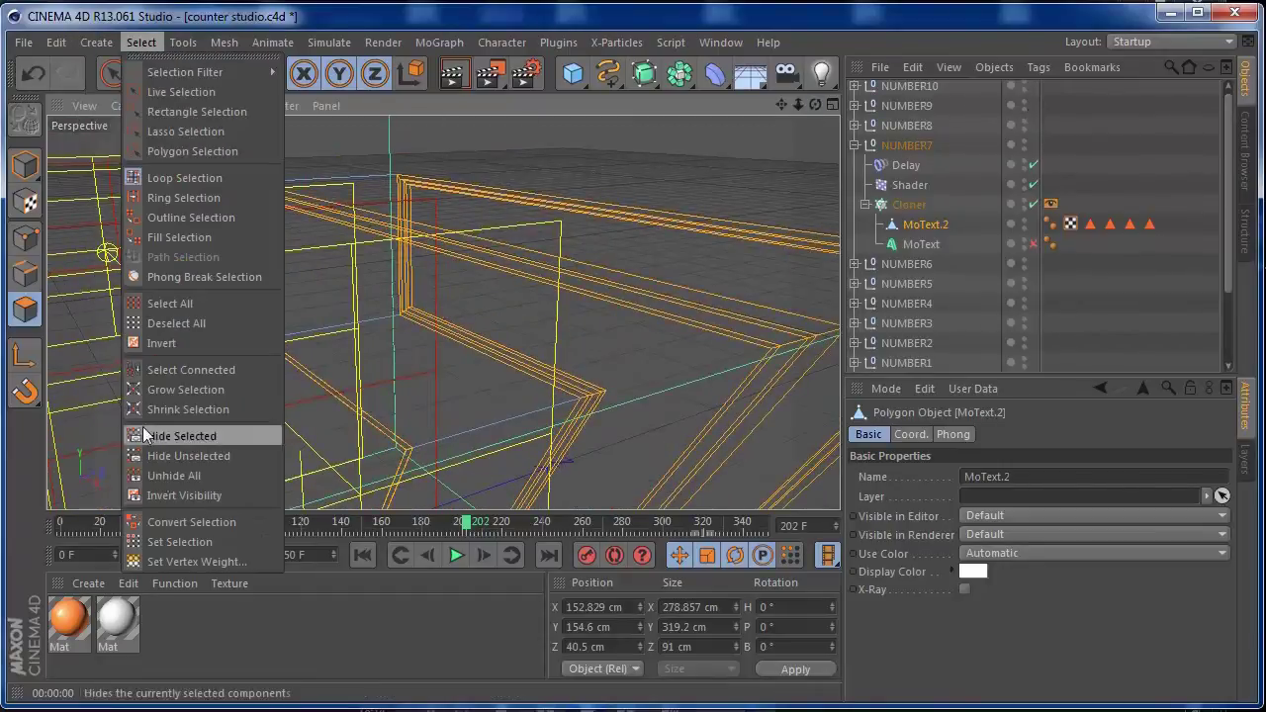
click(197, 542)
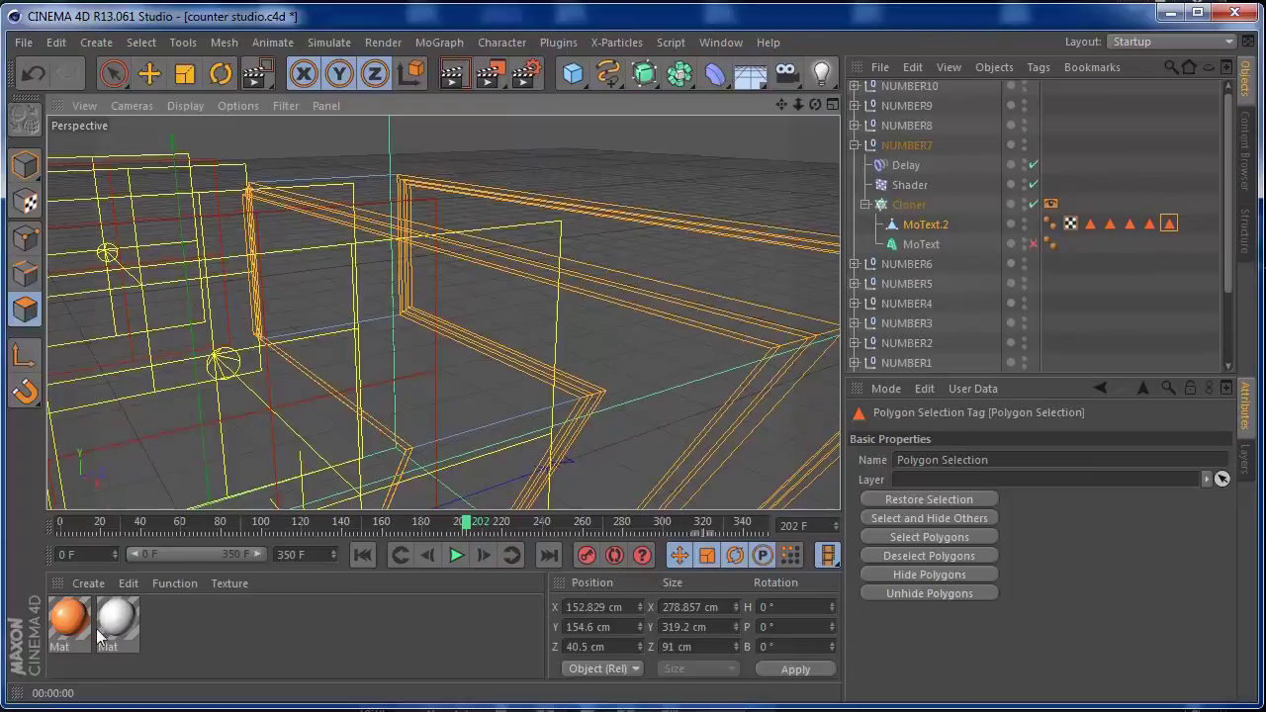
Step: Apply the white material to NUMBER7's MoText.2 and the orange material limited to its new Polygon Selection
drag(856, 259, 918, 226)
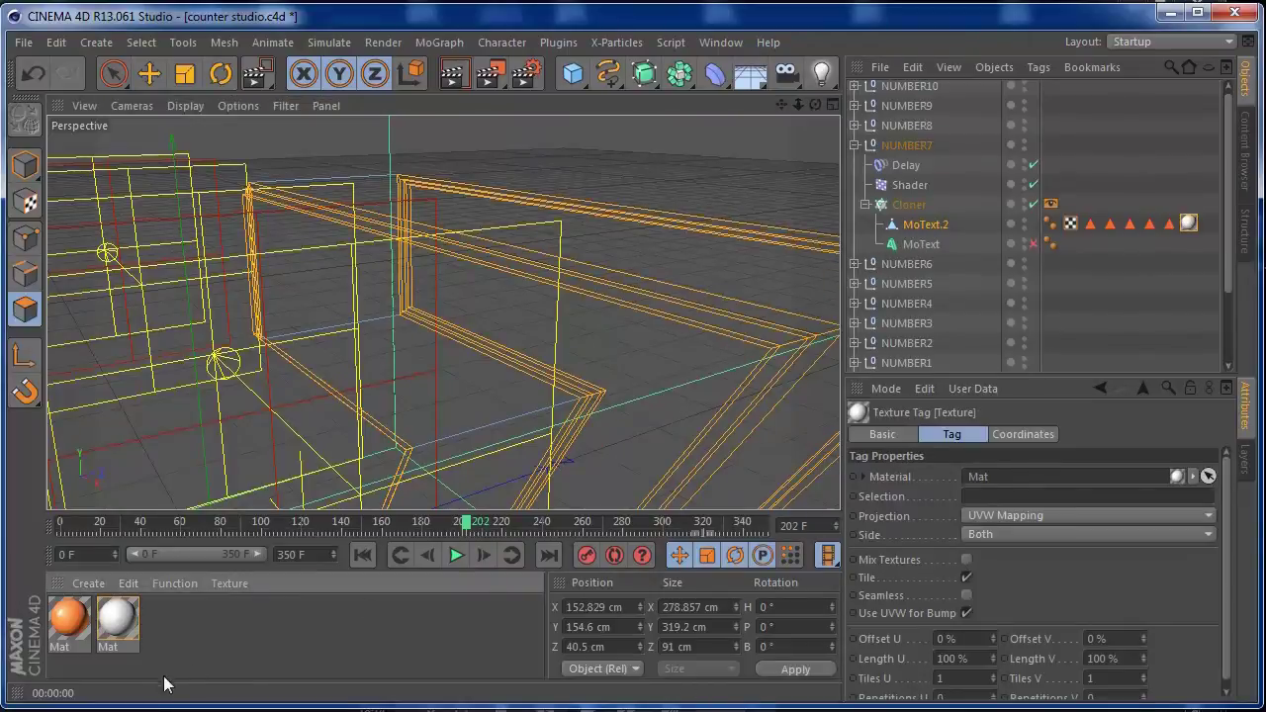
drag(883, 315, 927, 226)
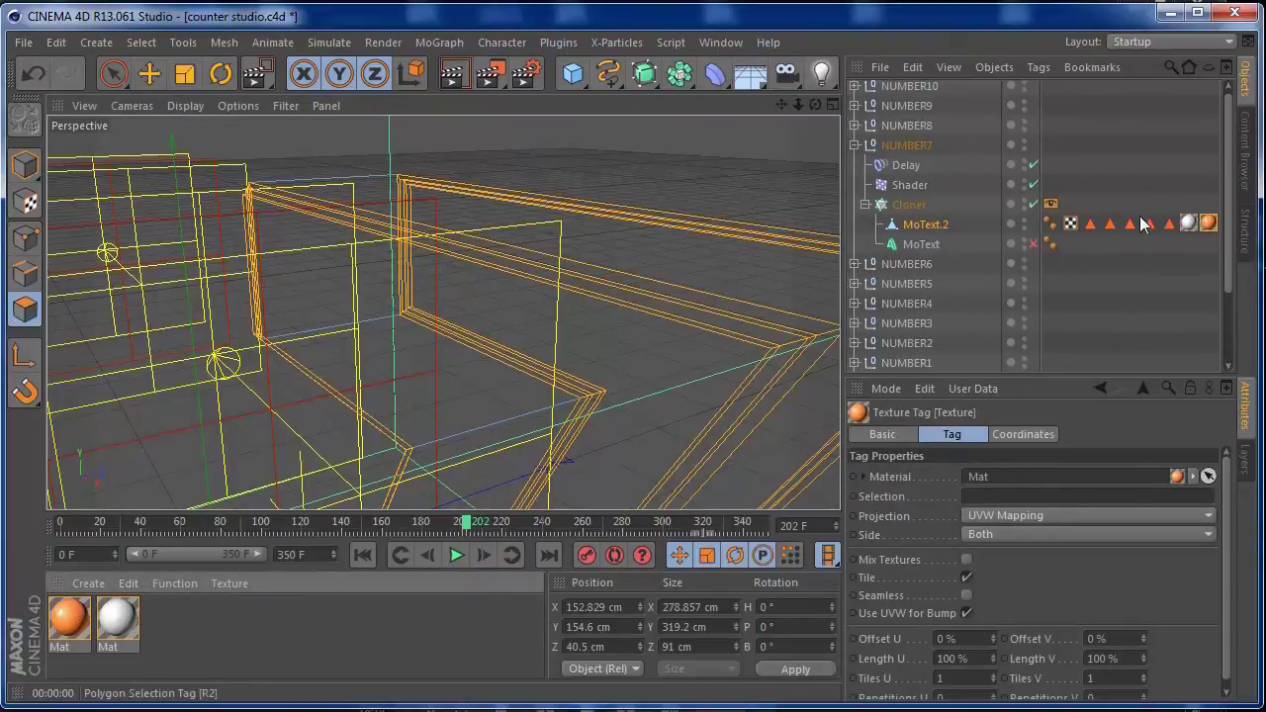
drag(1173, 226, 1088, 497)
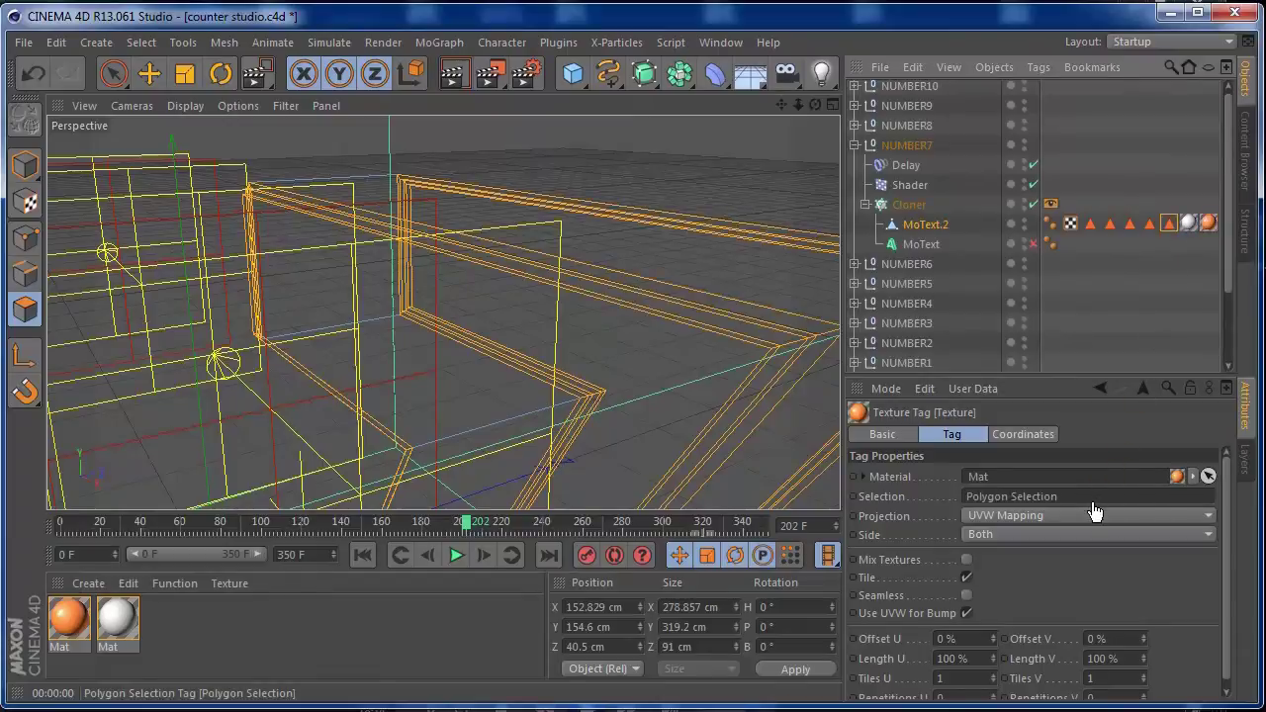
drag(466, 522, 483, 521)
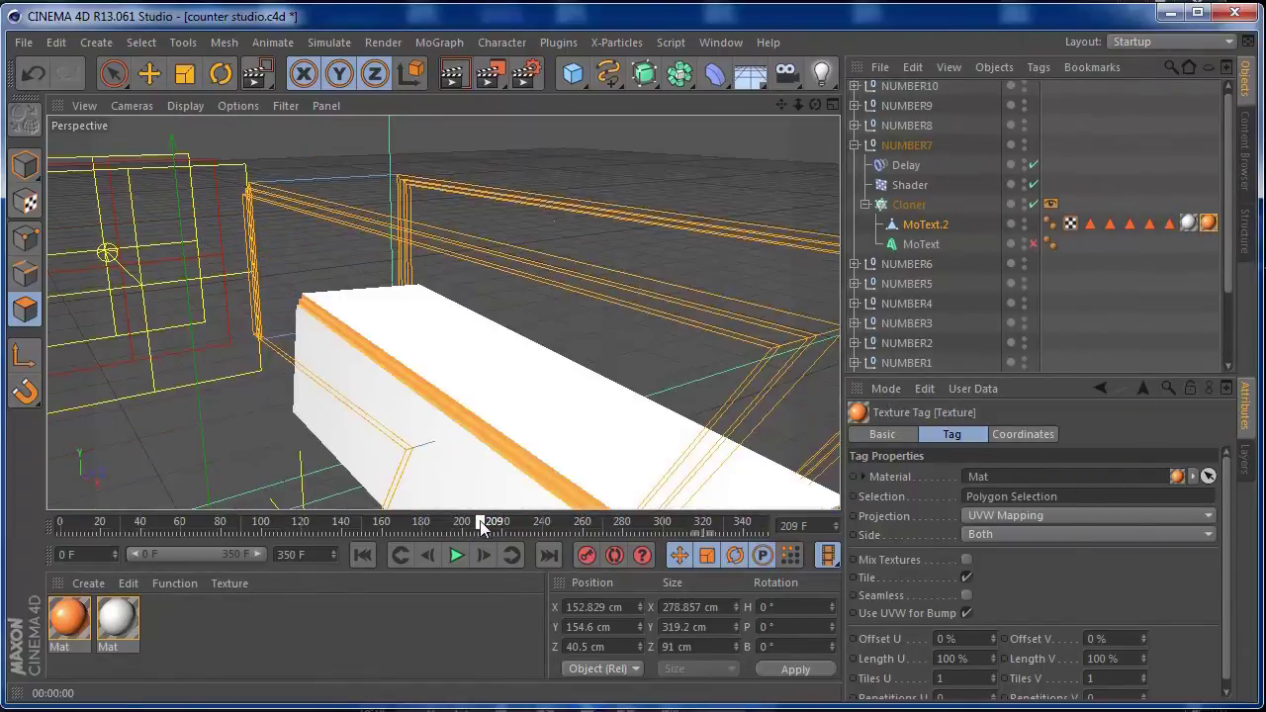
click(854, 145)
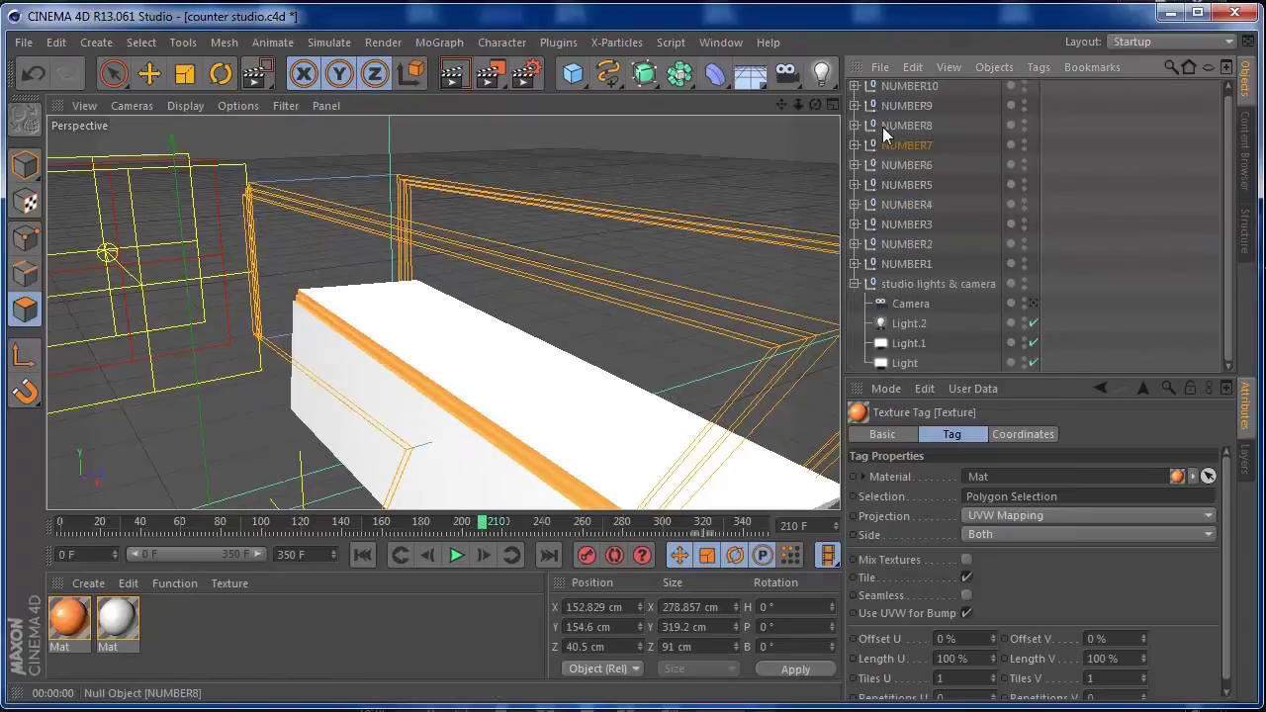
Step: Go to frame 234, duplicate the MoText inside NUMBER8's Cloner and disable the original MoText
click(882, 125)
click(855, 125)
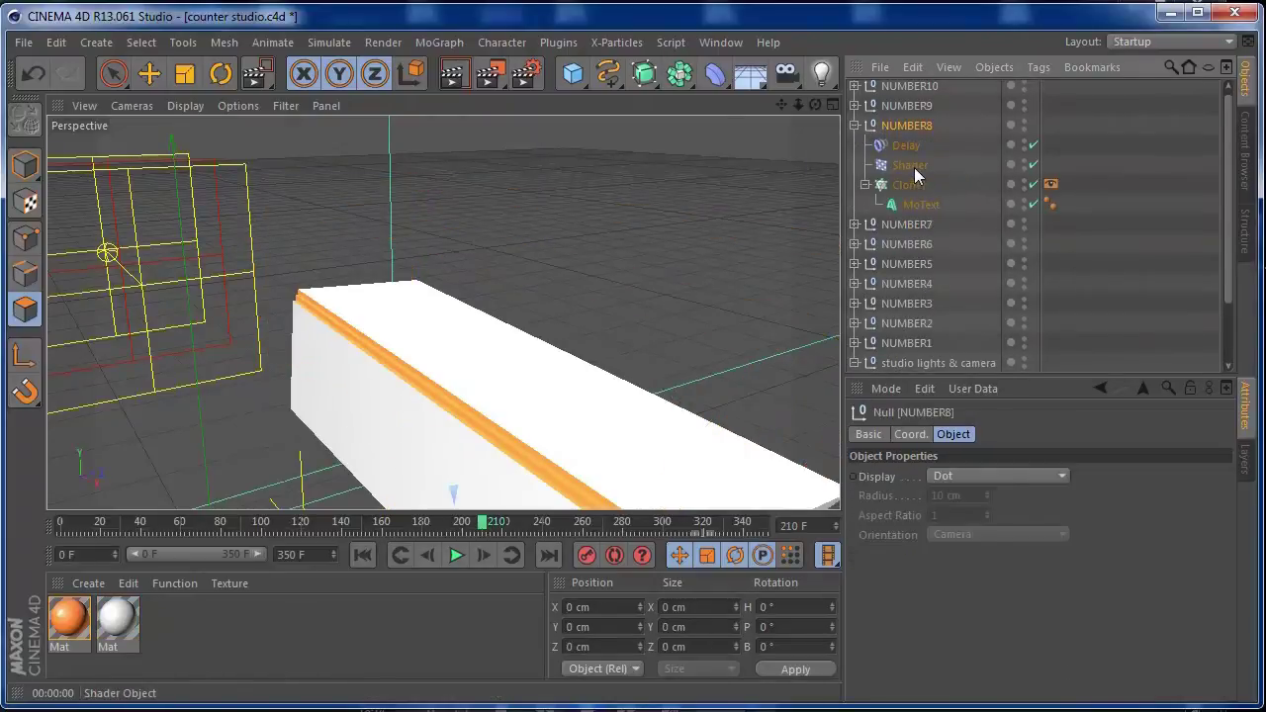
click(915, 168)
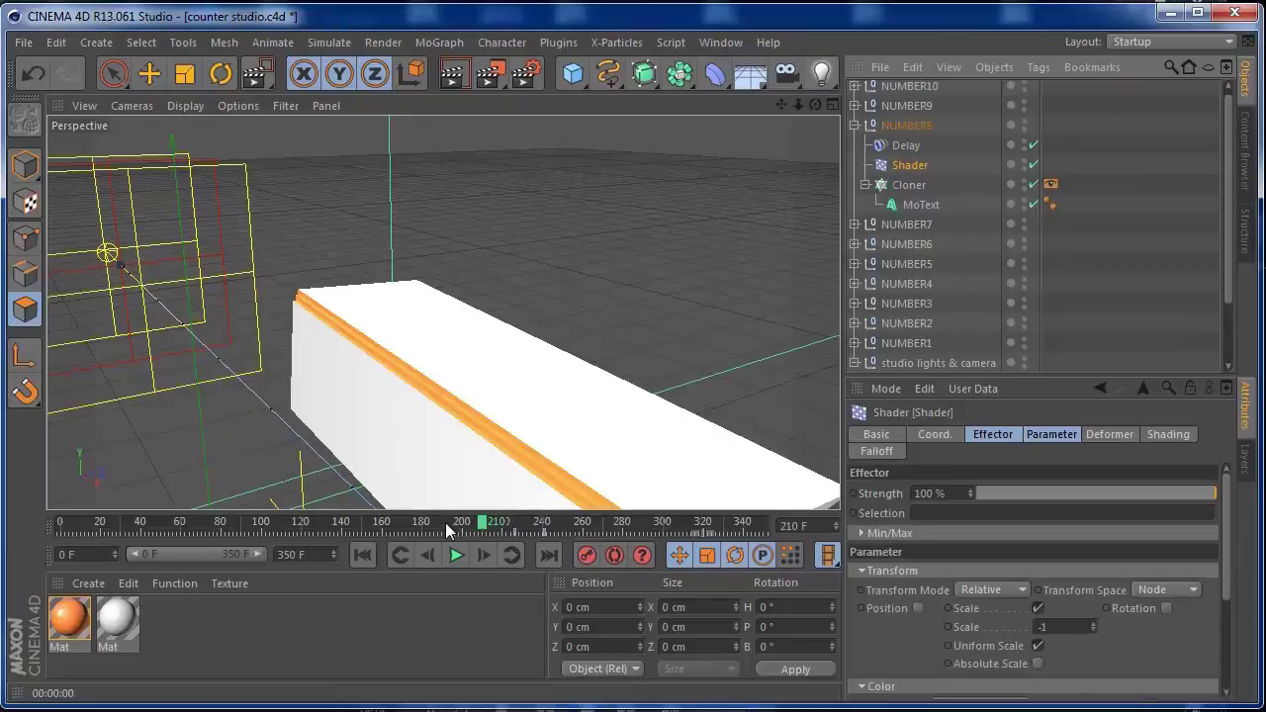
drag(492, 514, 537, 528)
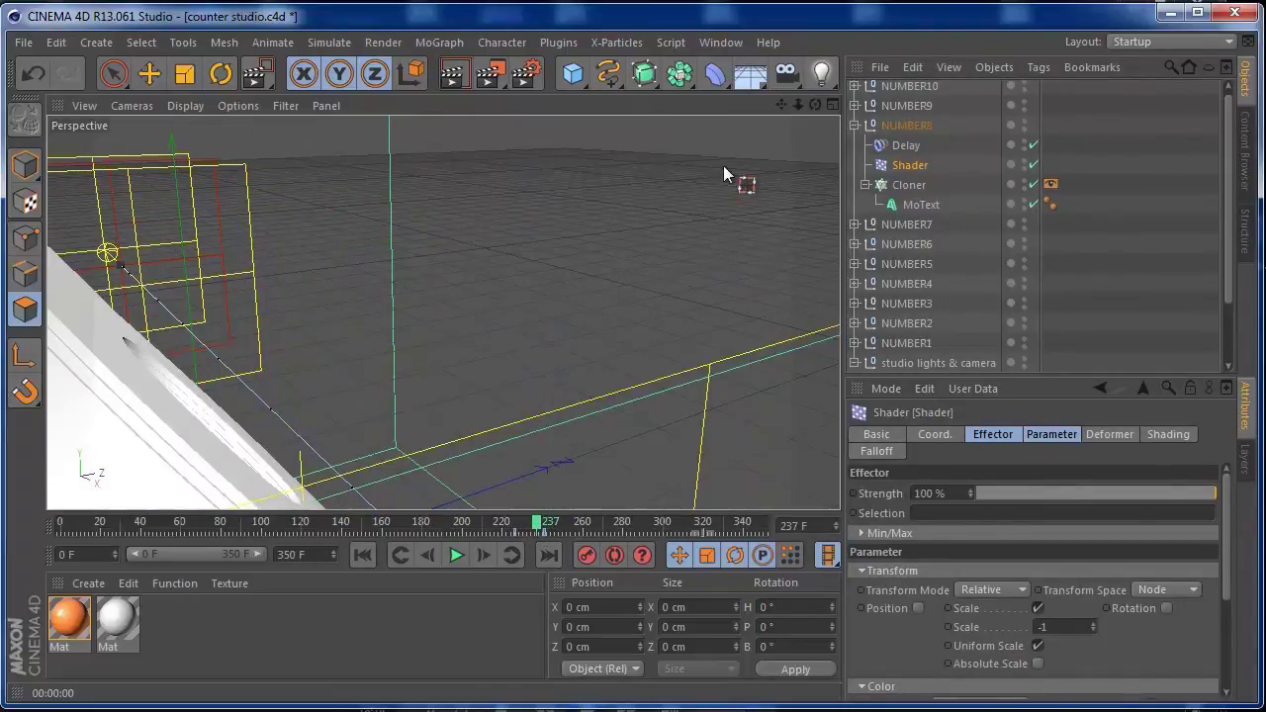
drag(796, 102, 569, 127)
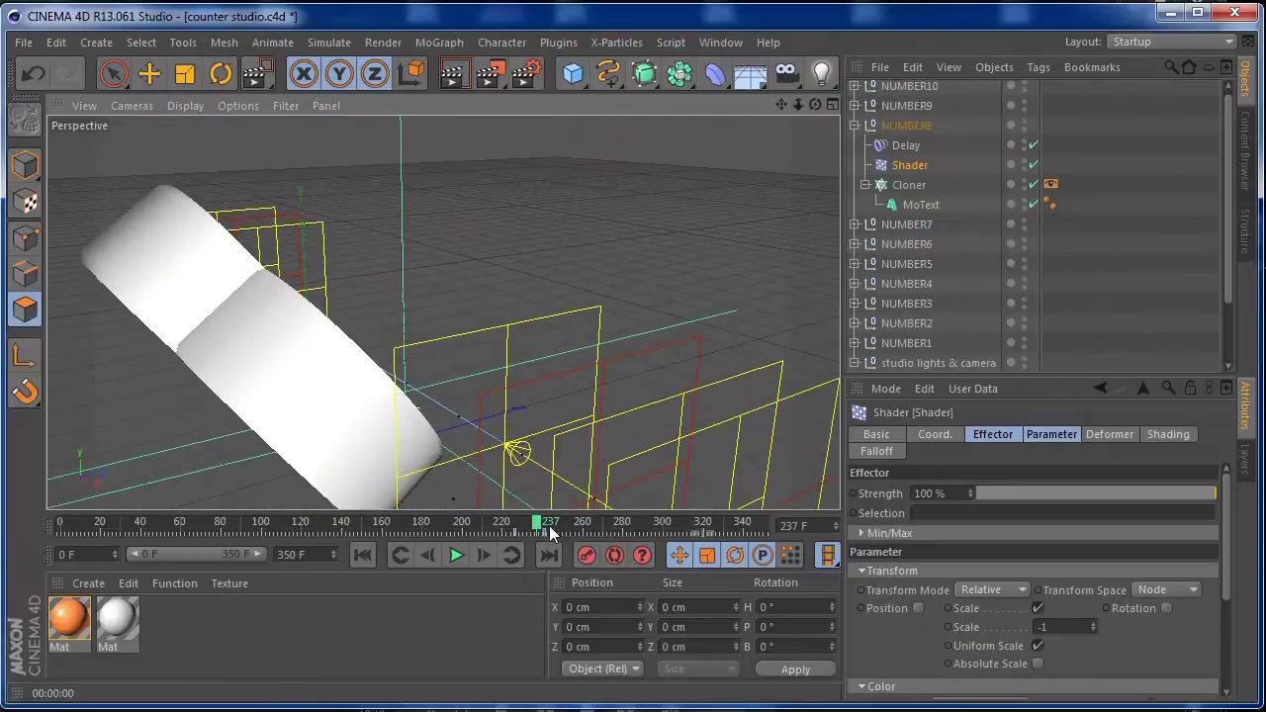
drag(551, 534, 545, 532)
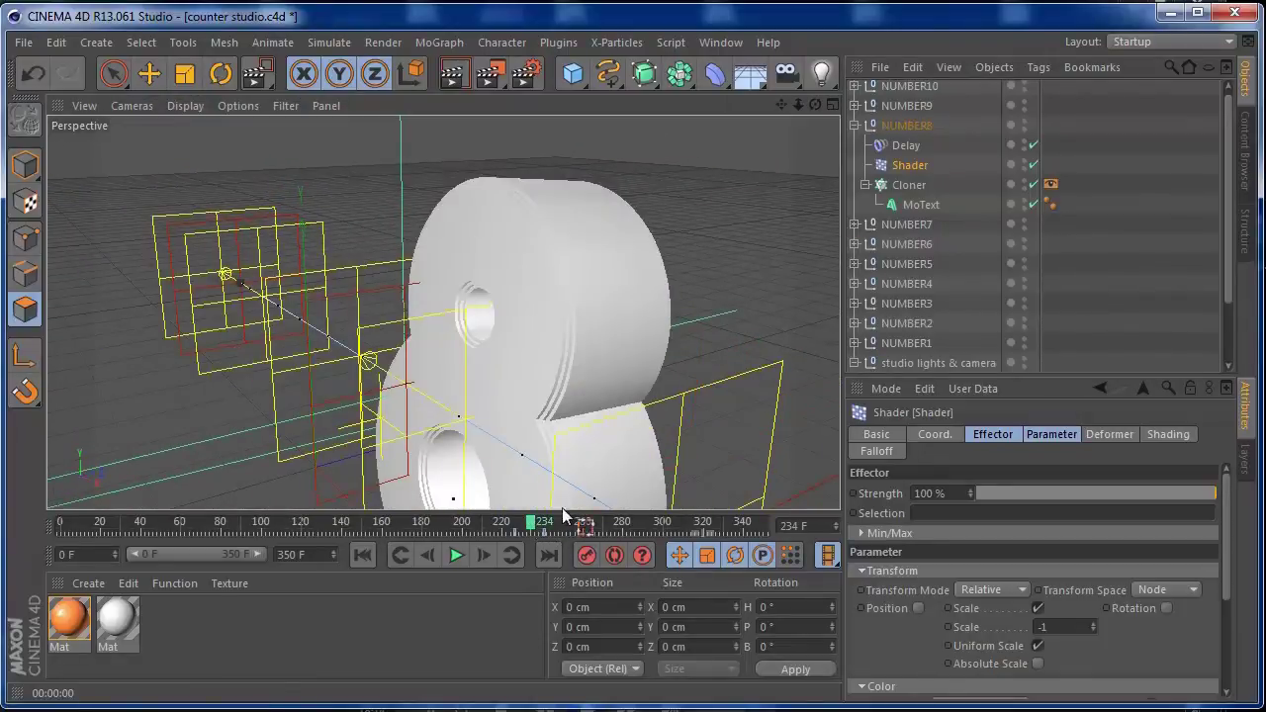
click(914, 206)
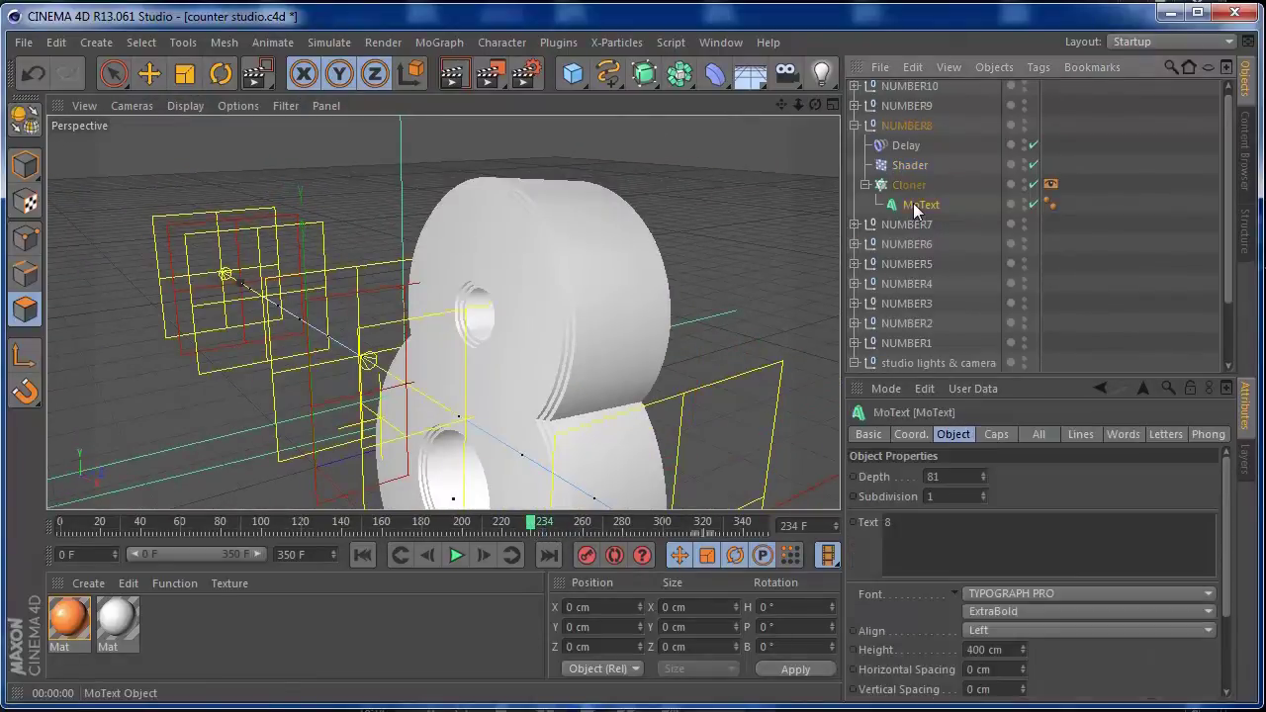
drag(914, 206, 919, 202)
click(1034, 224)
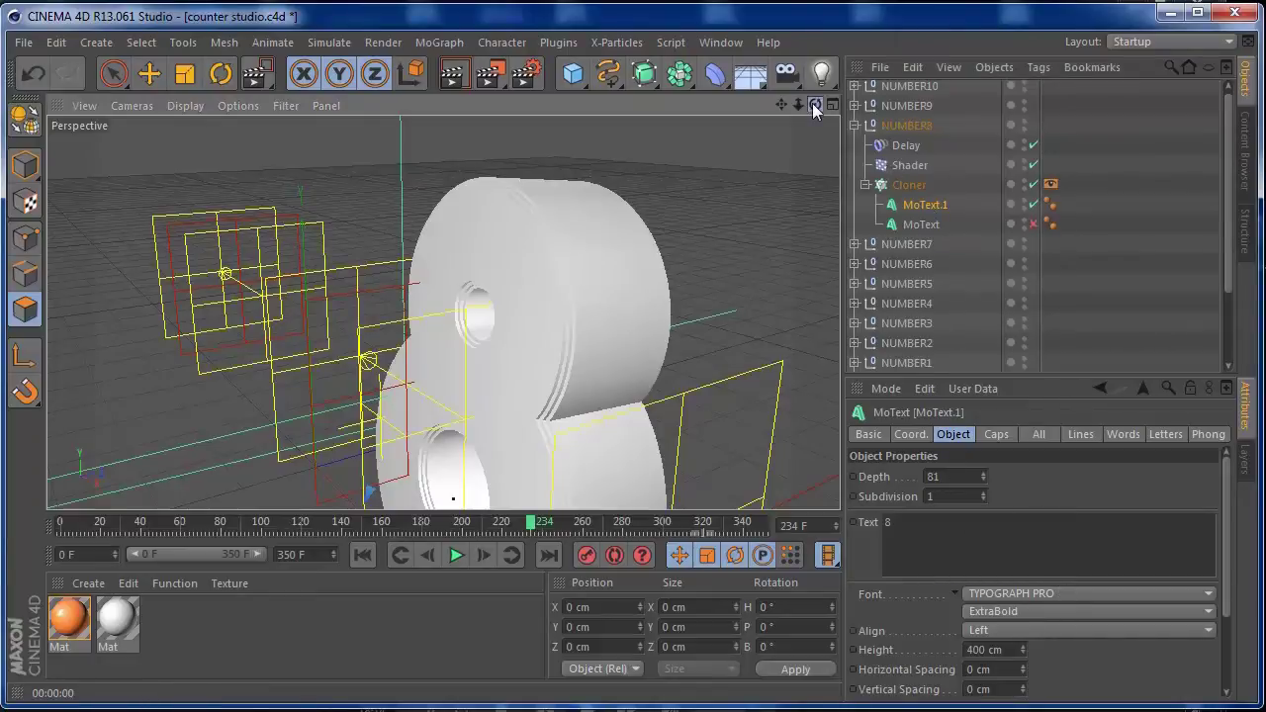
Step: Make NUMBER8's MoText.1 editable and merge it with all its nested children using Connect Objects + Delete
drag(812, 103, 799, 109)
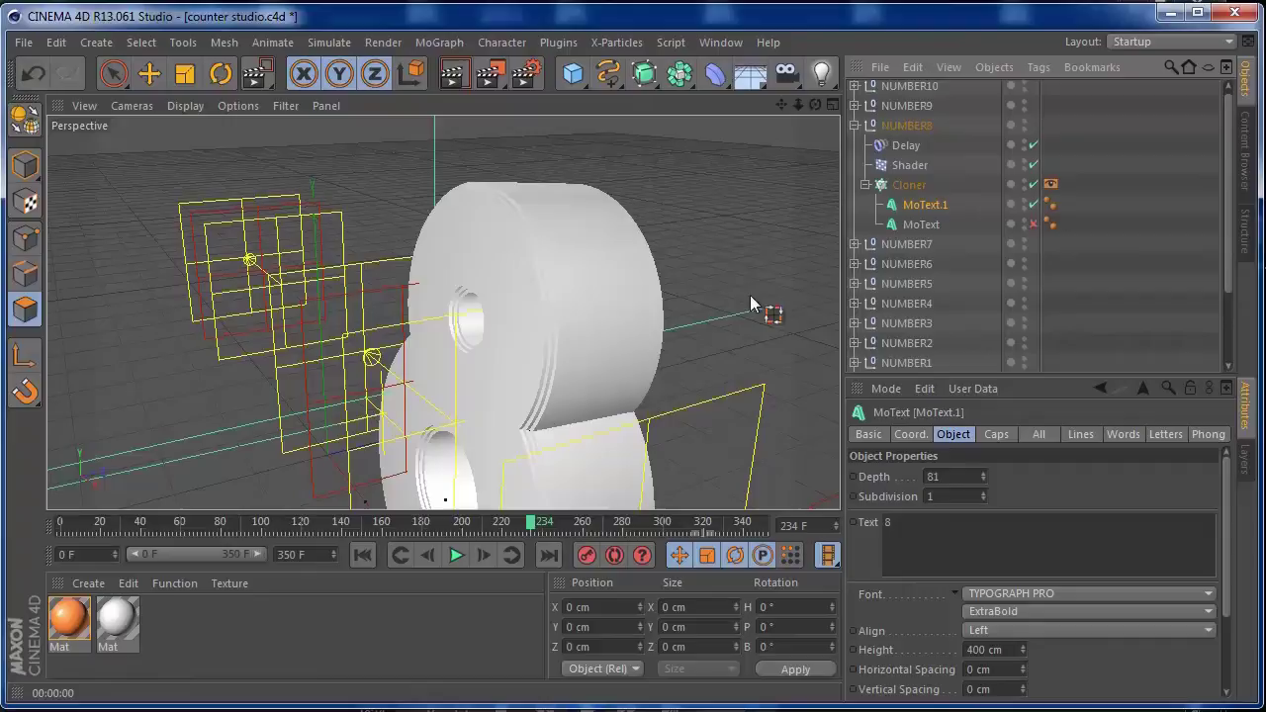
key(c)
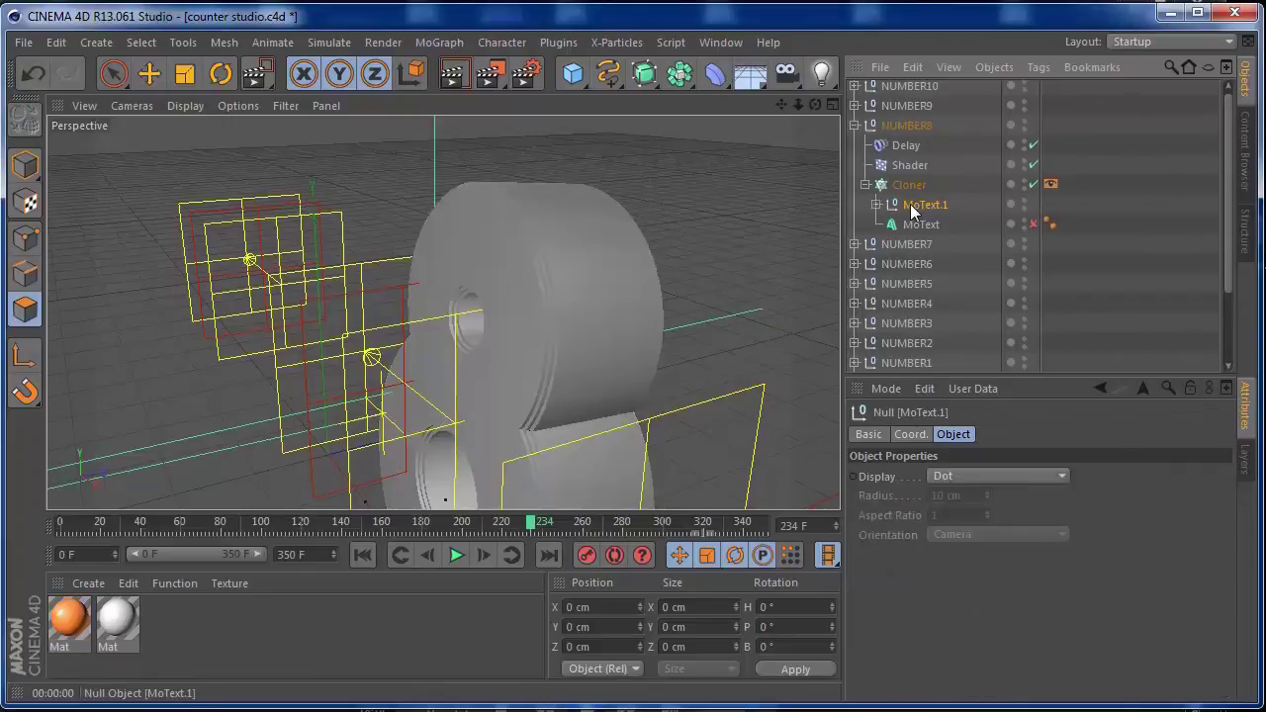
right_click(911, 205)
click(971, 355)
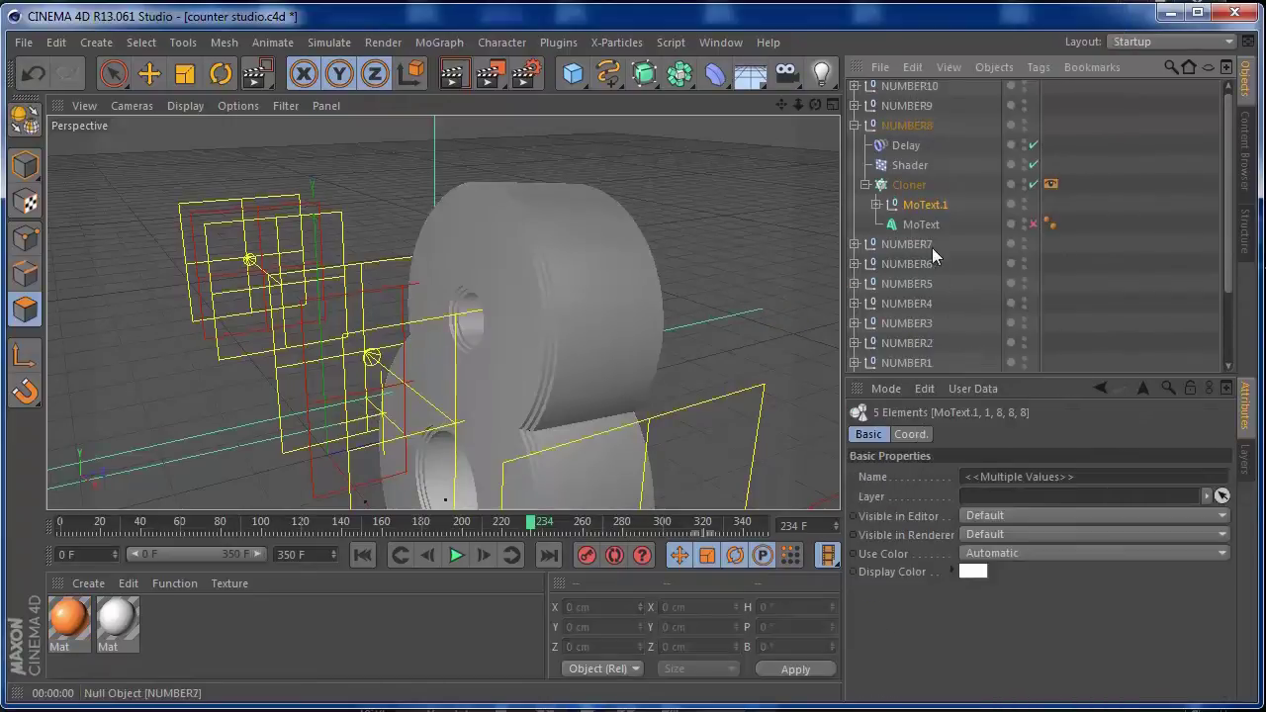
right_click(928, 205)
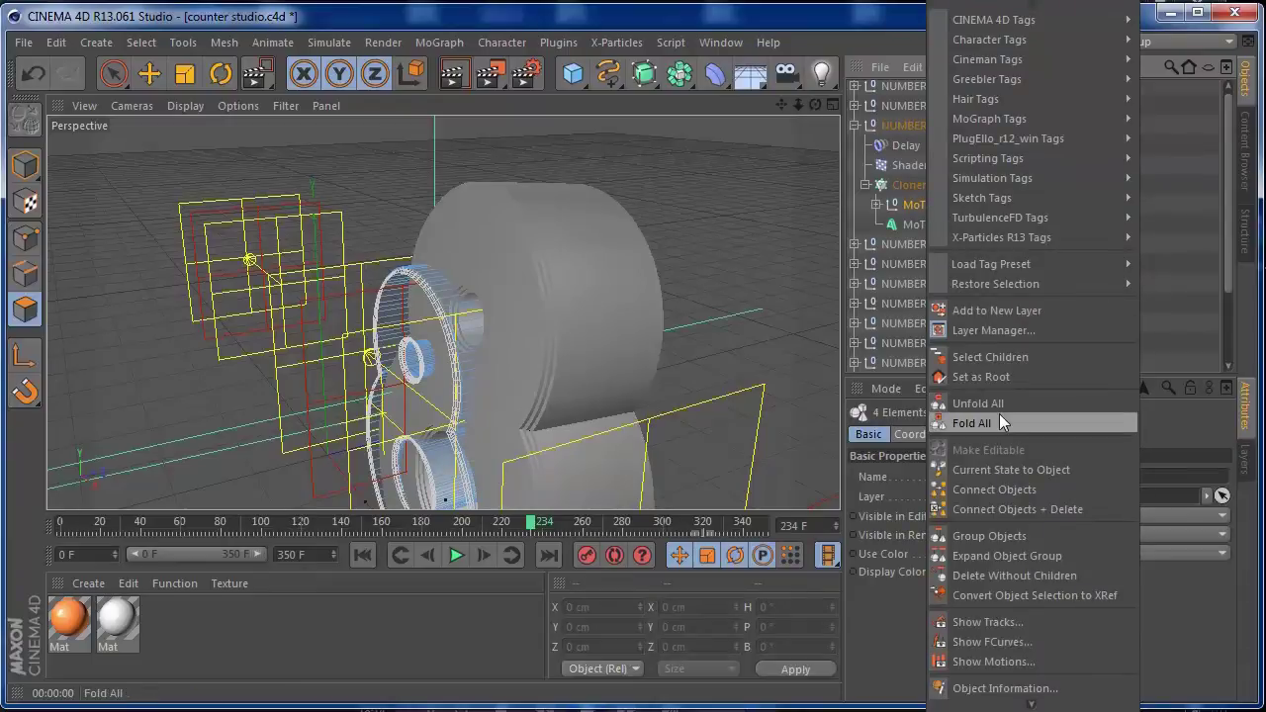
click(1001, 358)
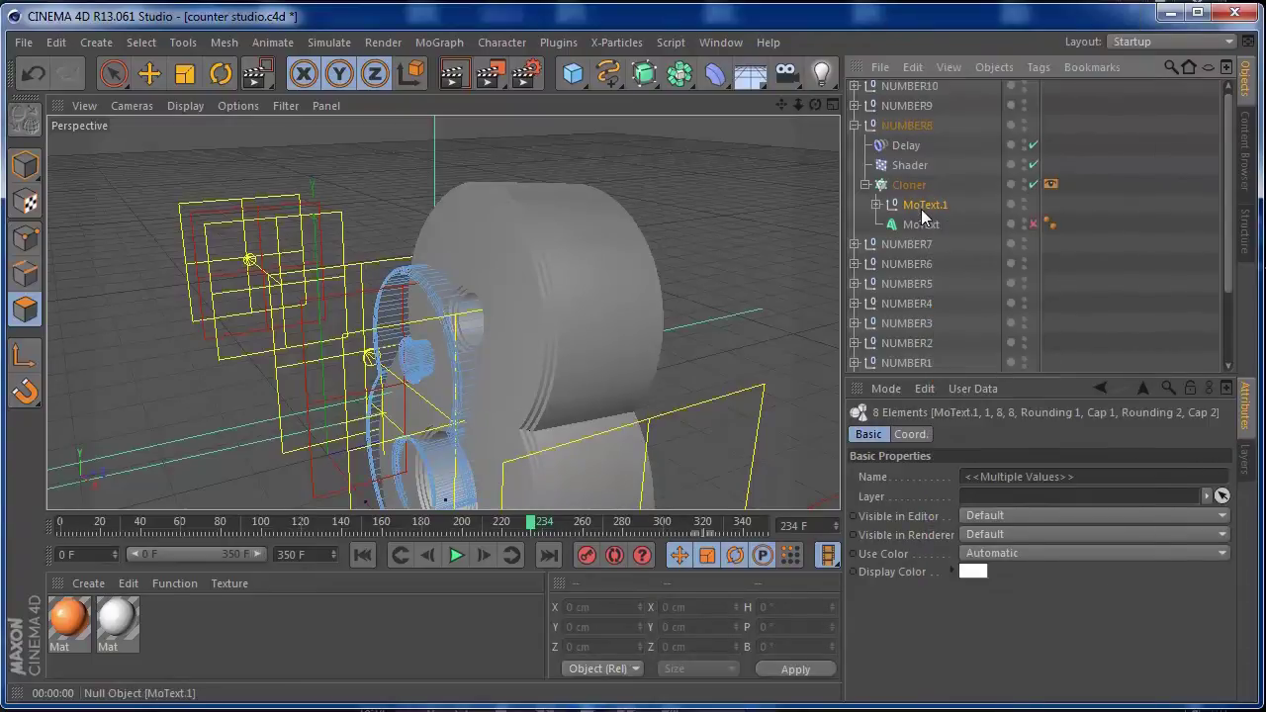
right_click(921, 205)
click(1023, 503)
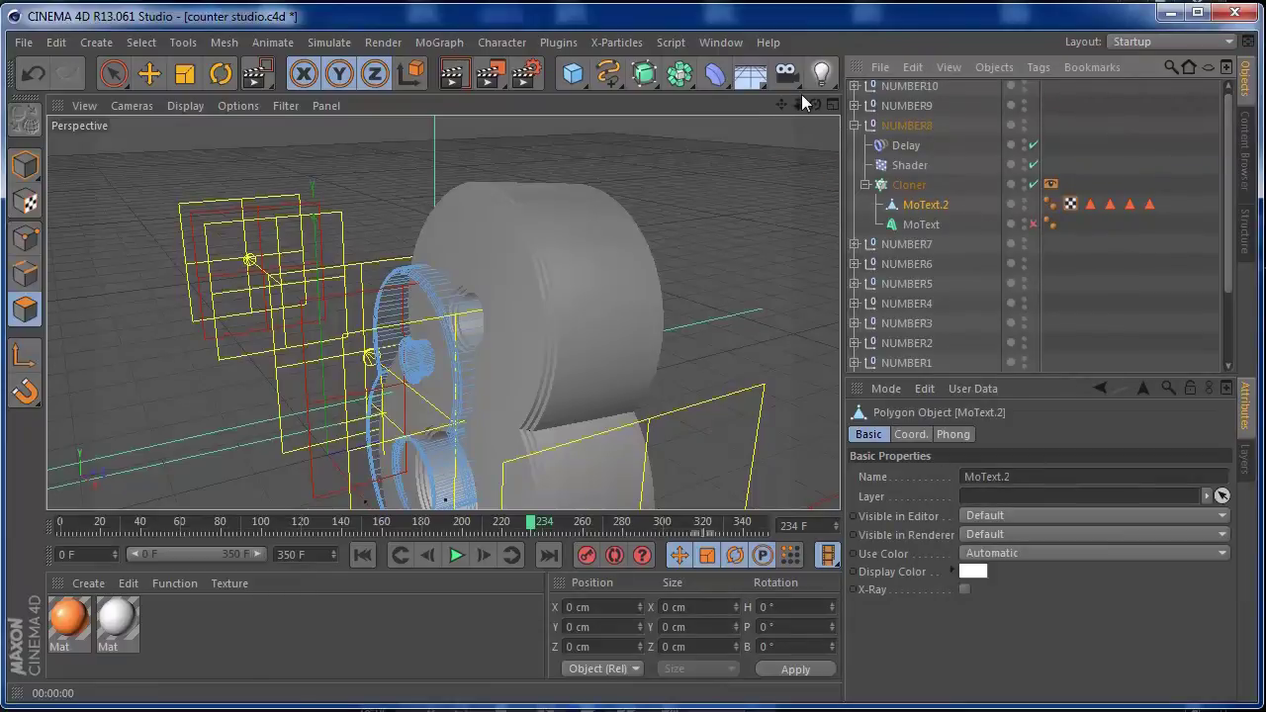
Step: Go to frame 231 and loop-select the three outer bevel polygon loops around one face of NUMBER8's MoText.2
mouse_move(515, 524)
mouse_down()
mouse_move(465, 528)
mouse_move(524, 522)
mouse_up()
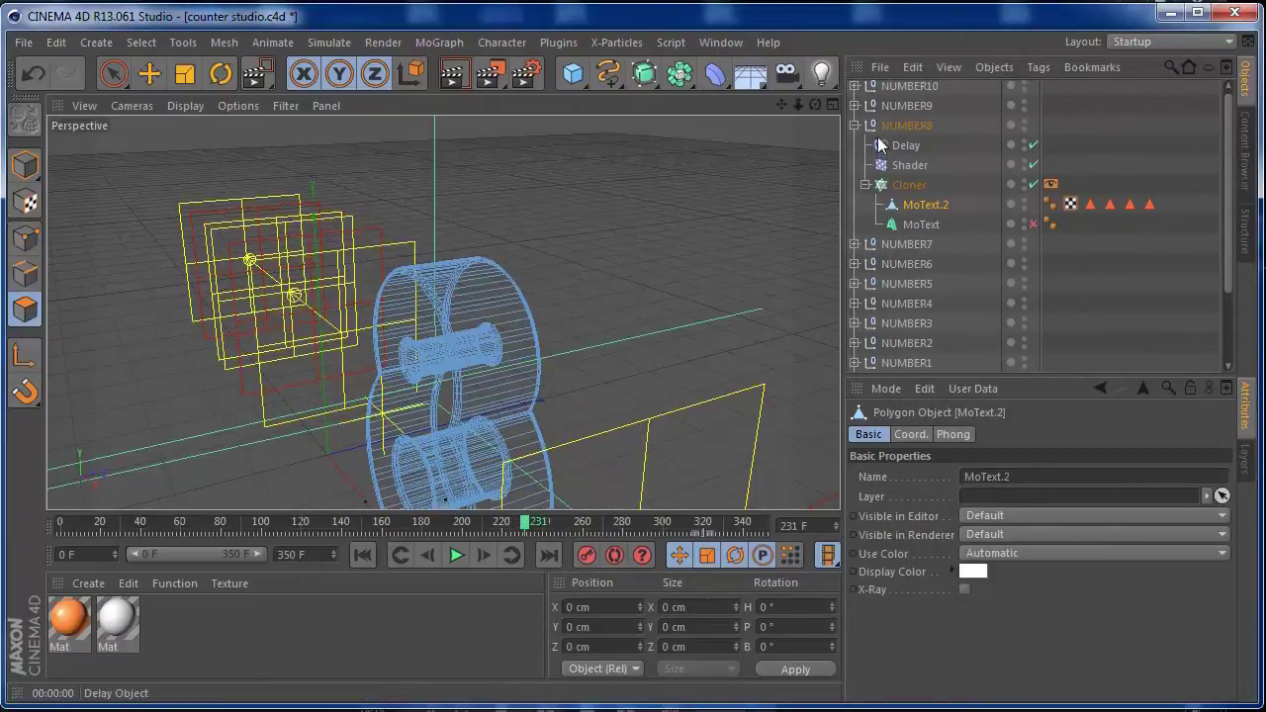
mouse_move(797, 104)
mouse_down()
mouse_move(841, 104)
mouse_move(806, 115)
mouse_up()
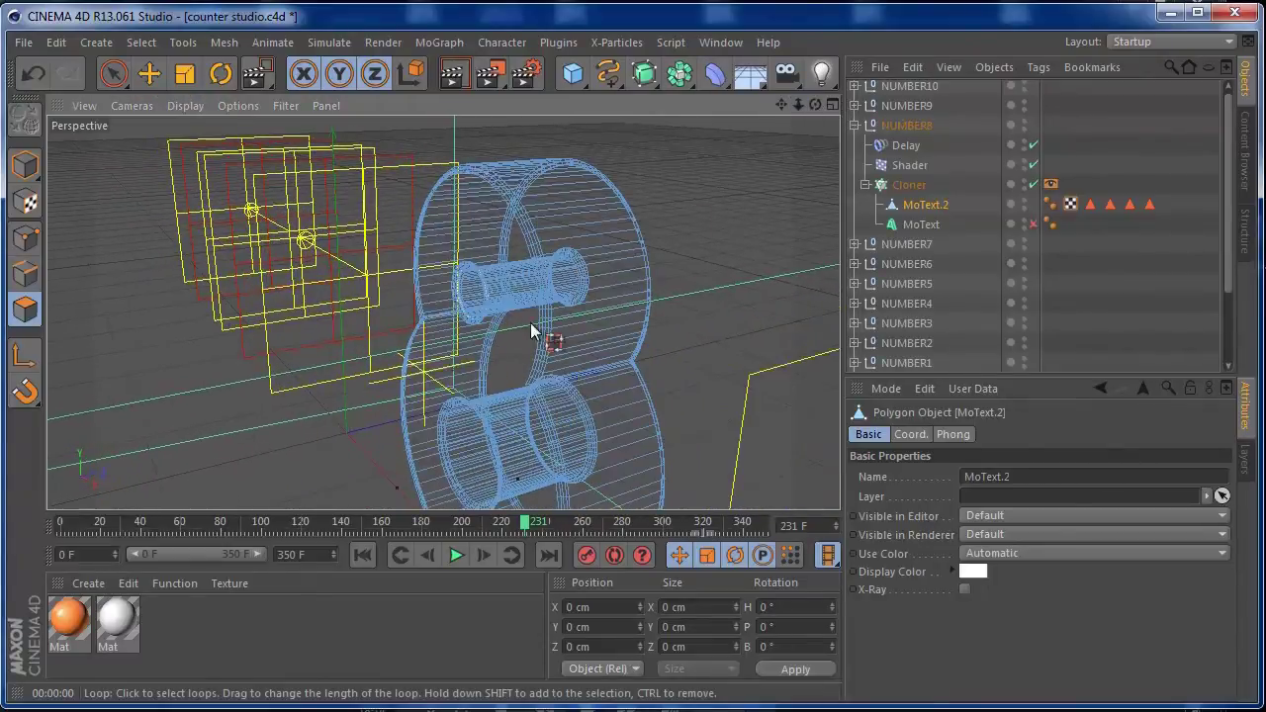
drag(802, 104, 685, 211)
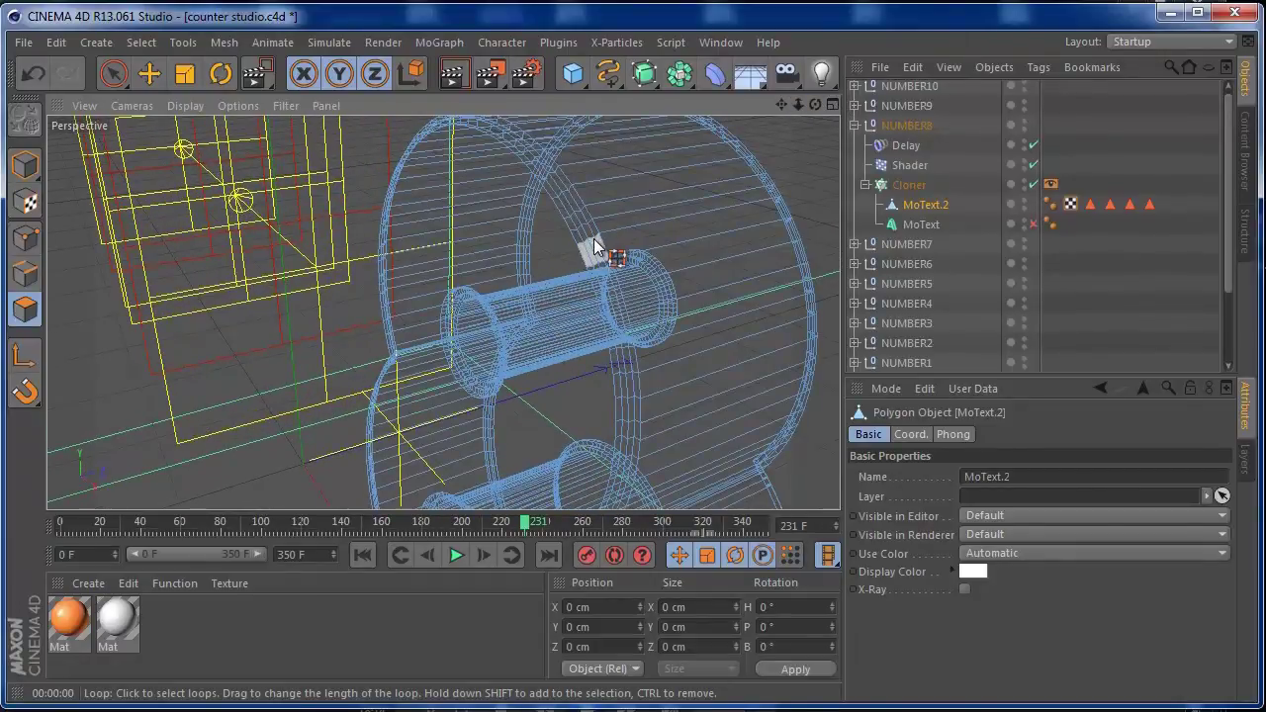
click(597, 235)
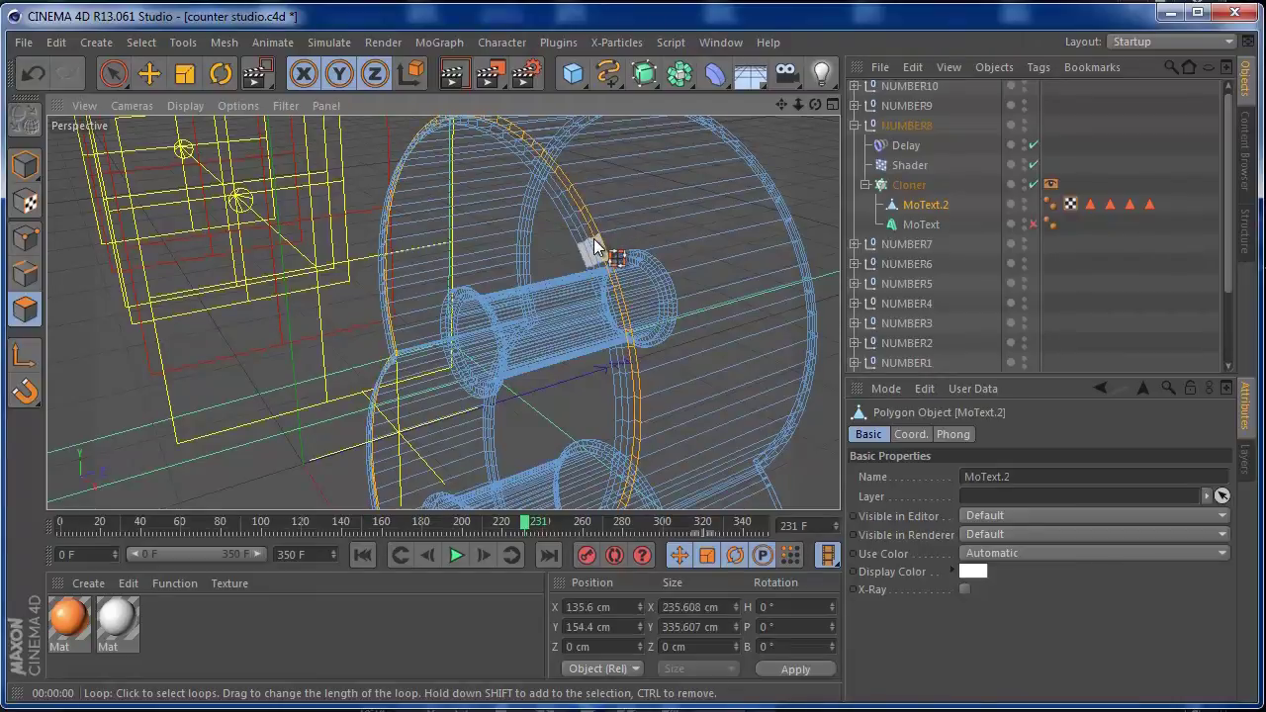
shift+click(588, 247)
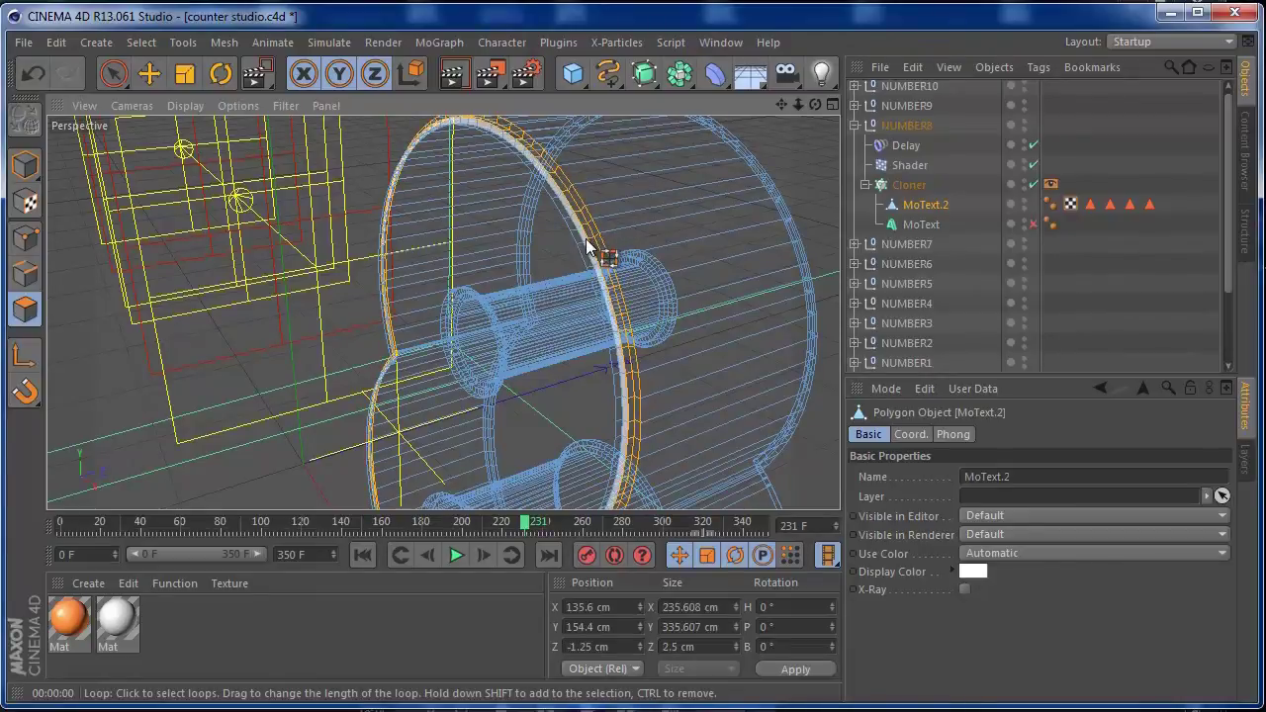
shift+click(586, 248)
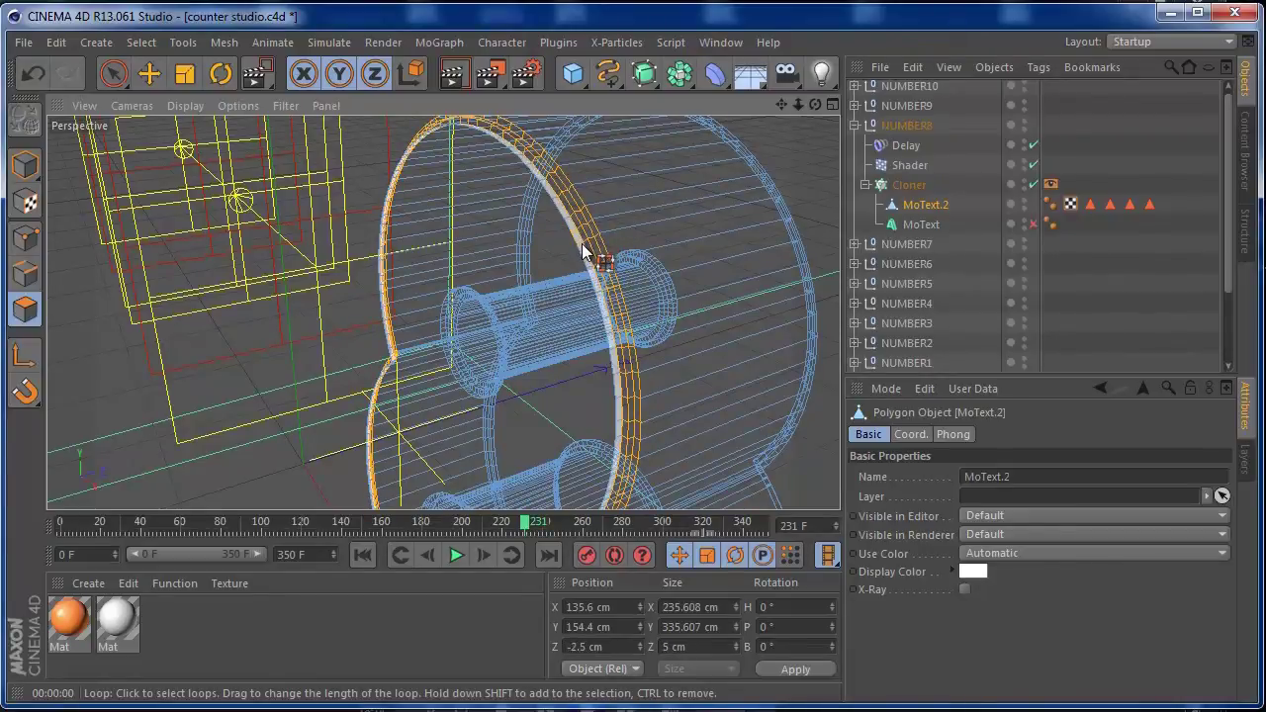
Step: Add the bevel loops around the upper and lower holes on the same face of the 8 to the selection
drag(799, 105, 837, 105)
shift+click(452, 367)
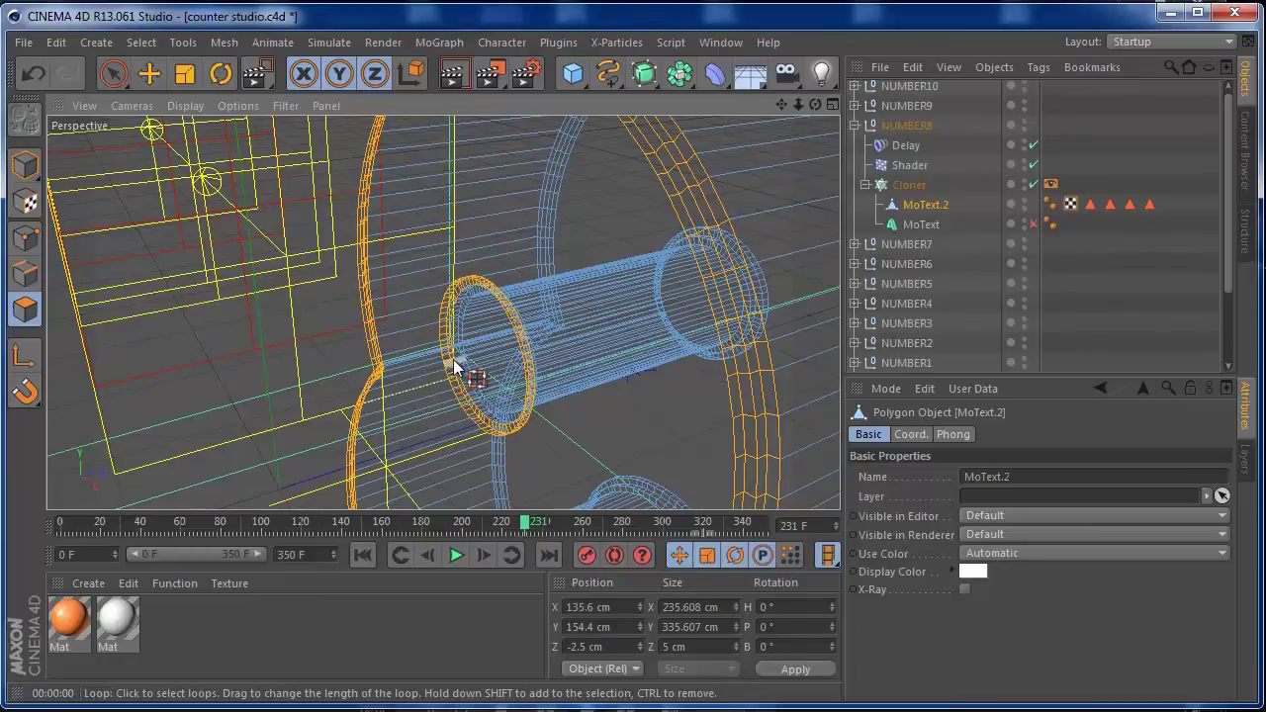
drag(781, 103, 787, 43)
shift+click(438, 438)
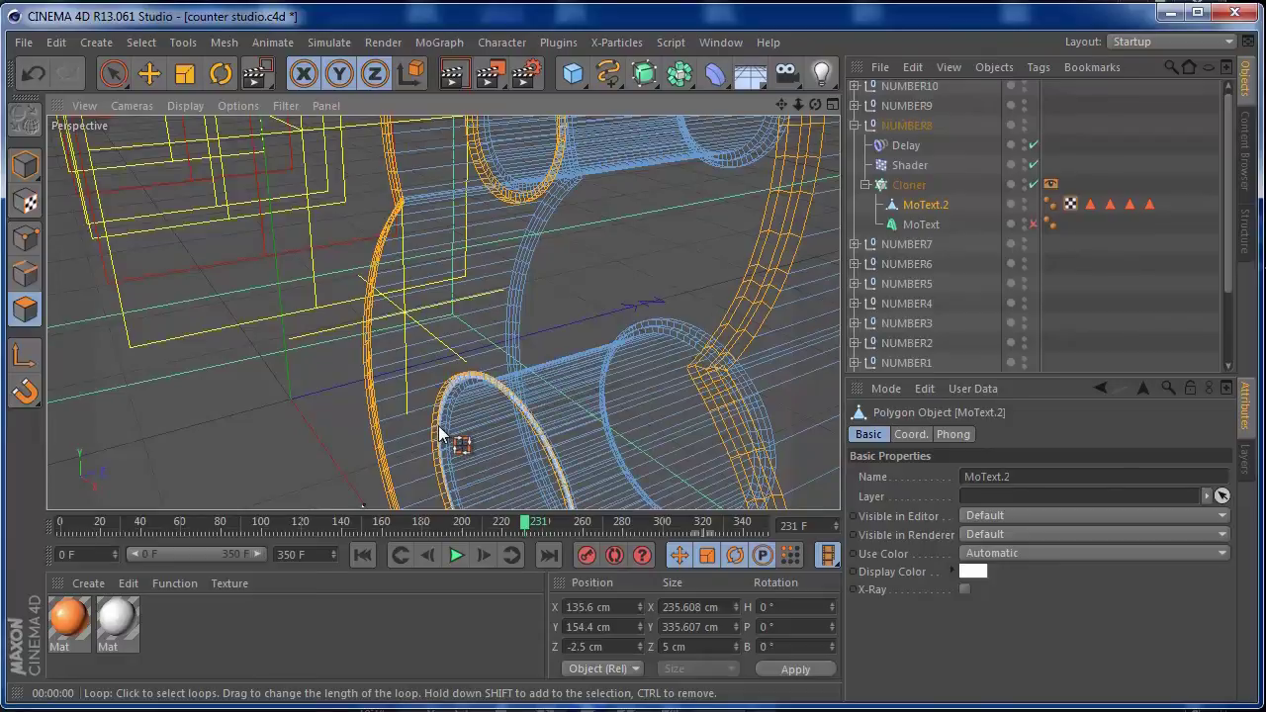
Step: Add the three outer bevel polygon loops around the opposite face of the 8 to the selection
drag(799, 105, 704, 98)
drag(798, 104, 365, 239)
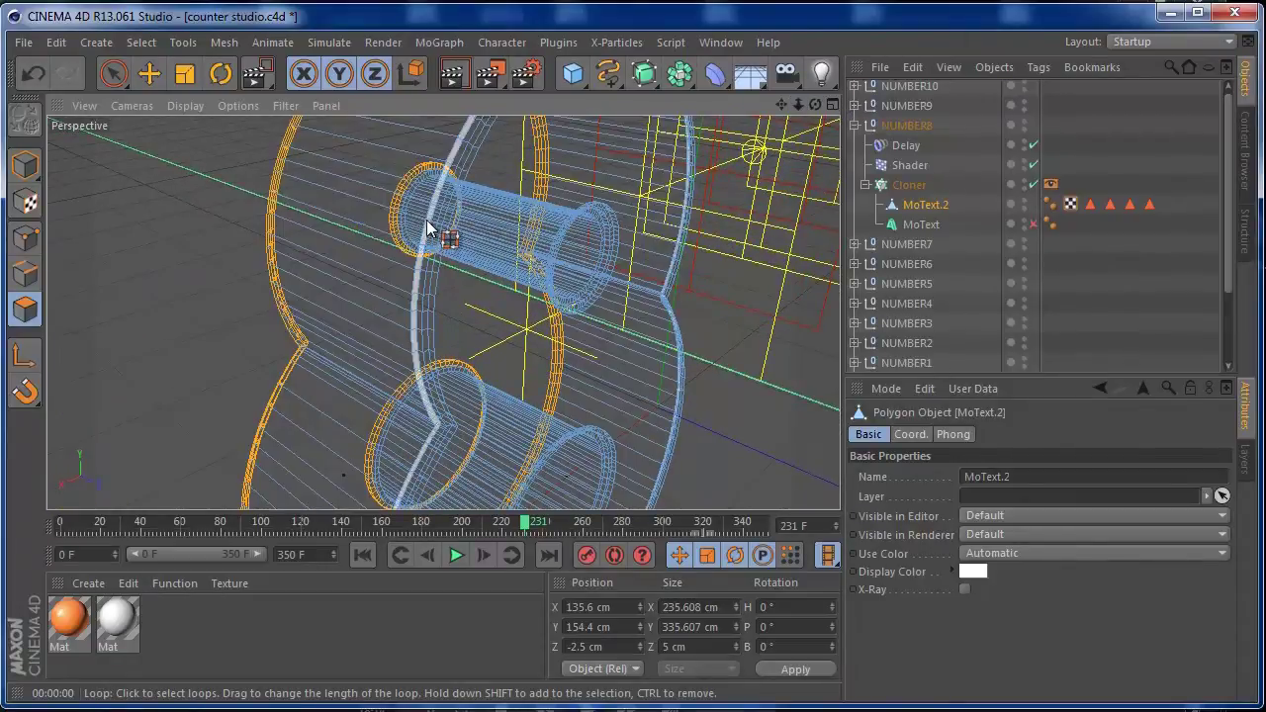
click(436, 228)
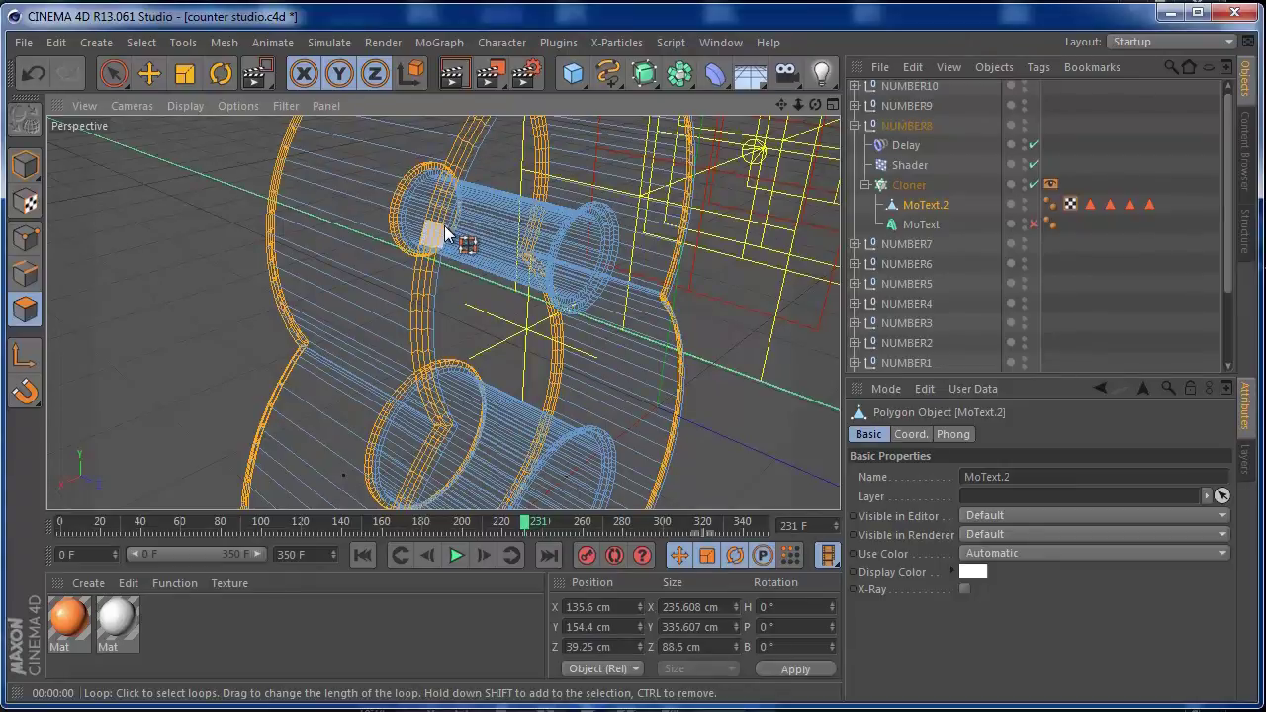
click(458, 224)
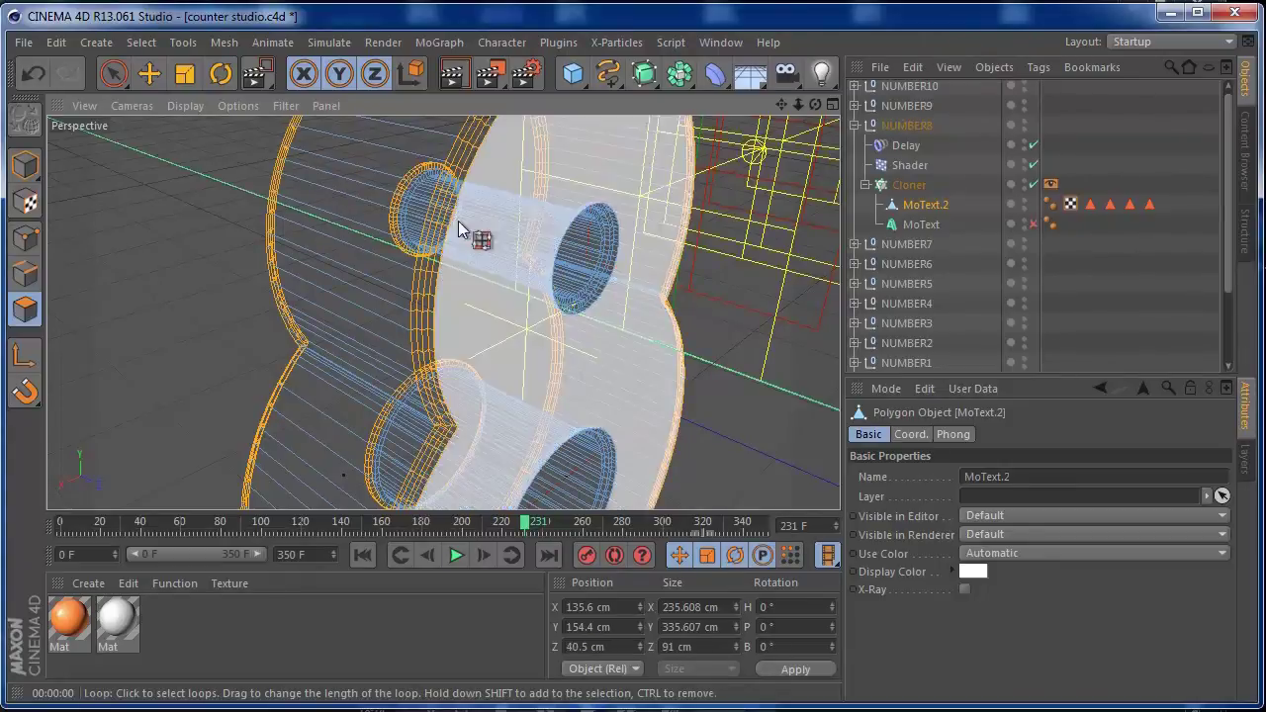
Step: Add the bevel polygon loops around the upper and lower holes on the opposite face of the 8 to the selection
drag(815, 105, 747, 104)
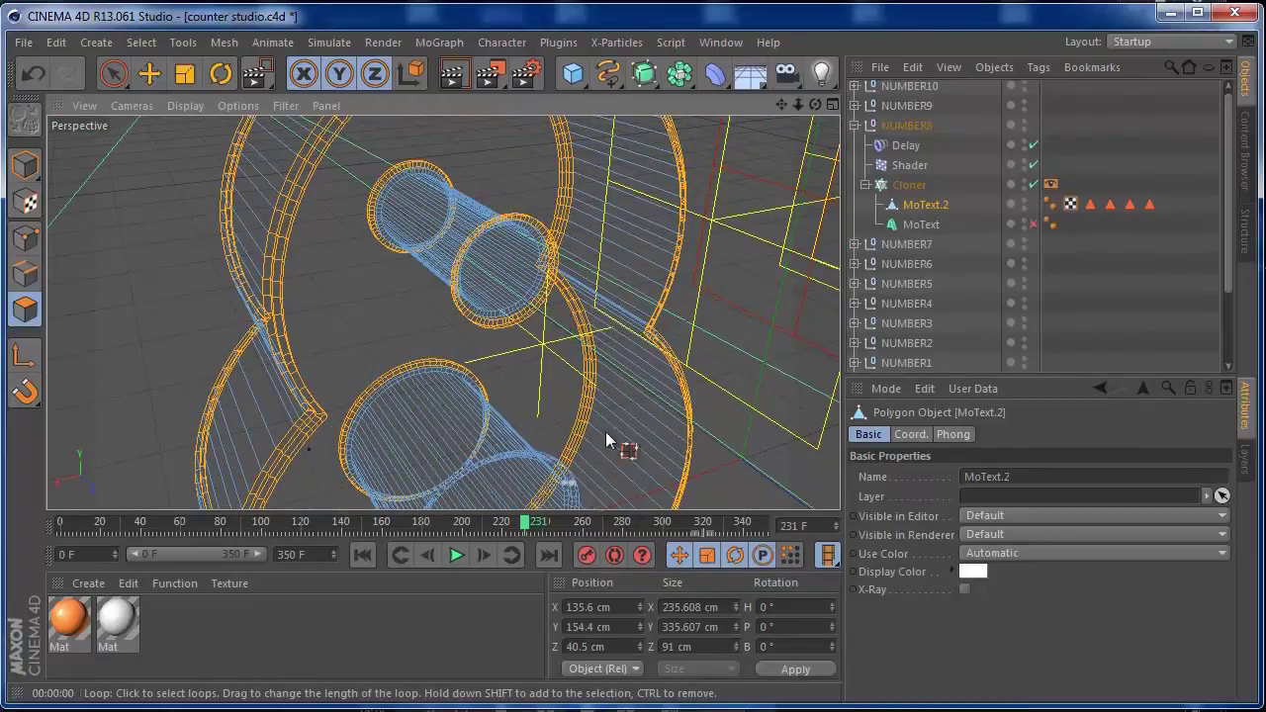
drag(781, 106, 642, 213)
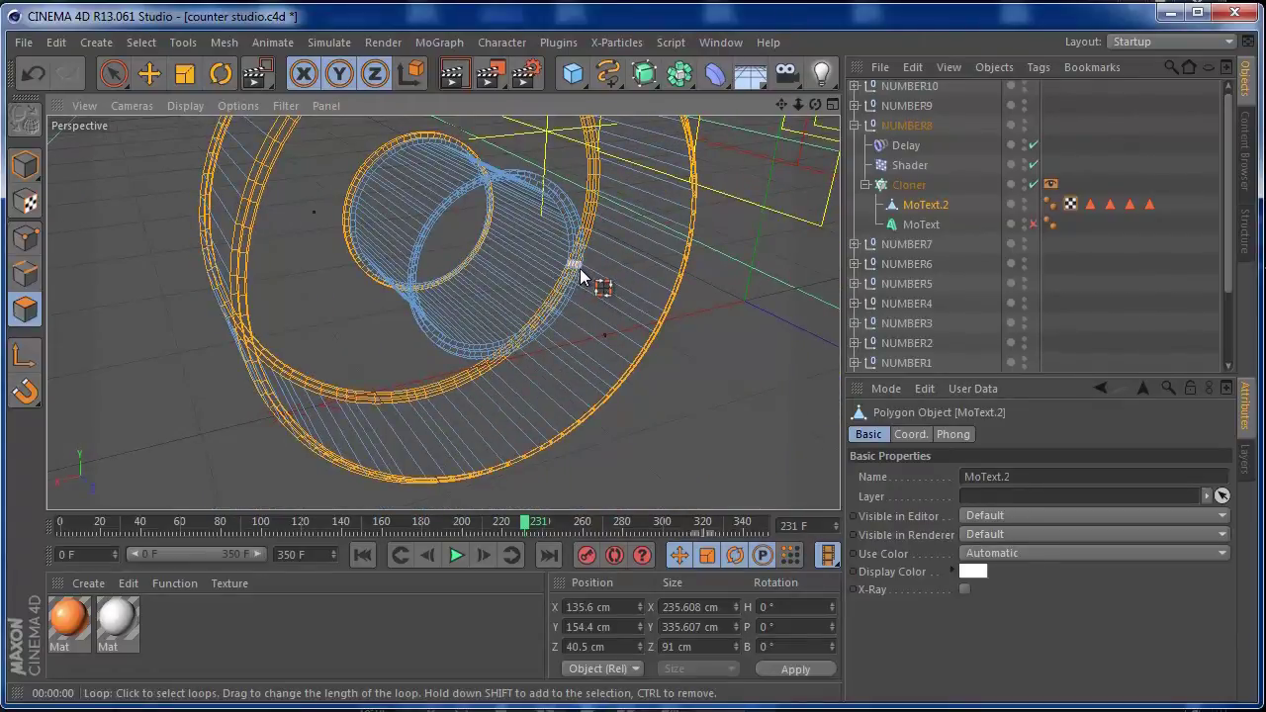
drag(798, 105, 864, 105)
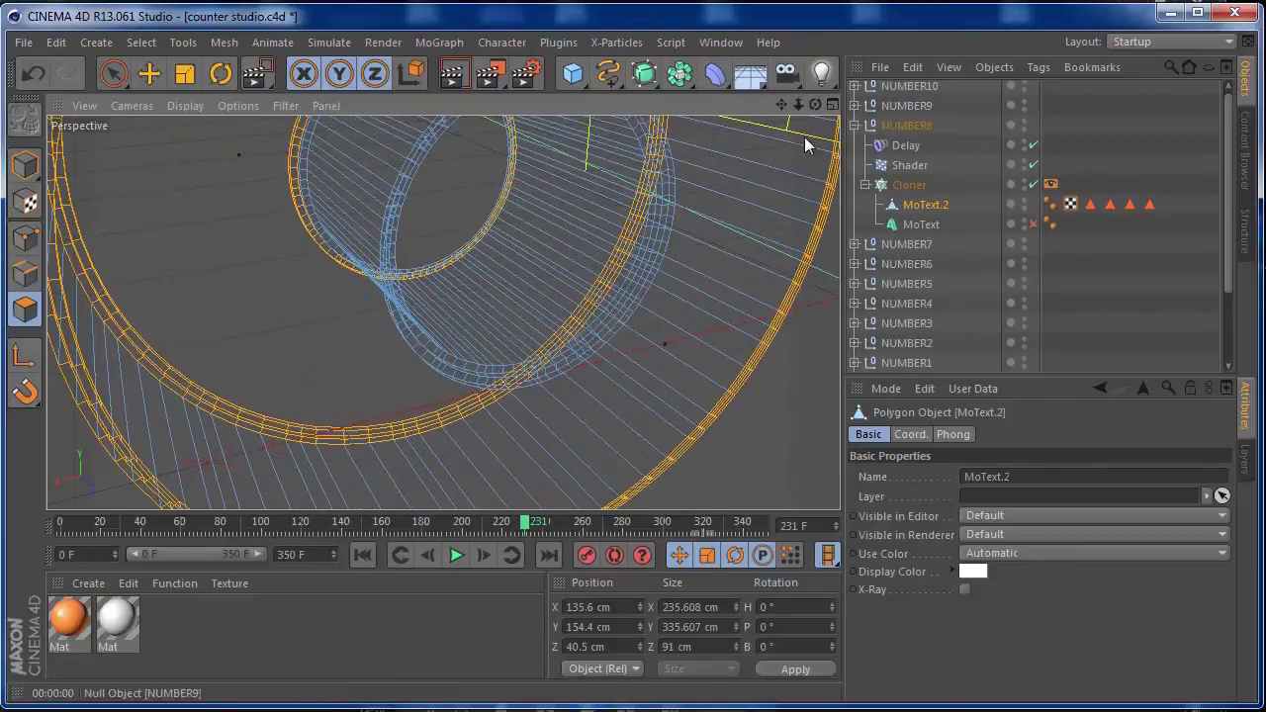
click(665, 227)
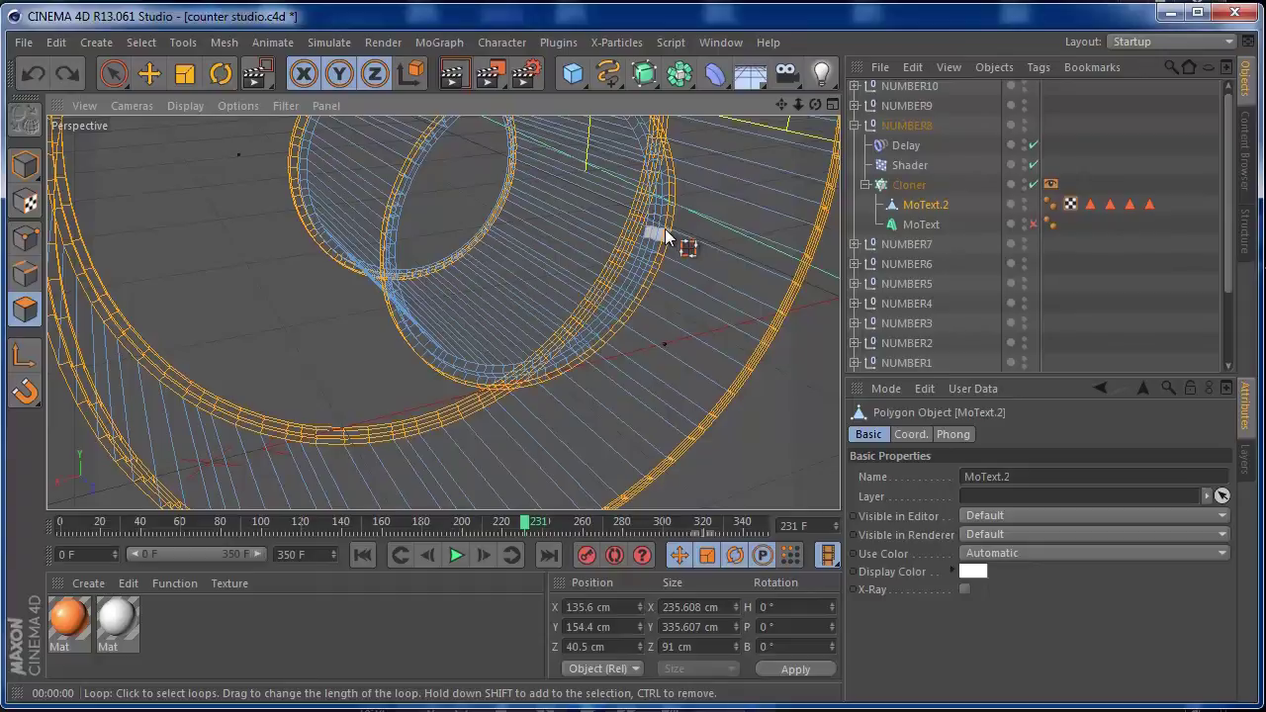
shift+click(664, 232)
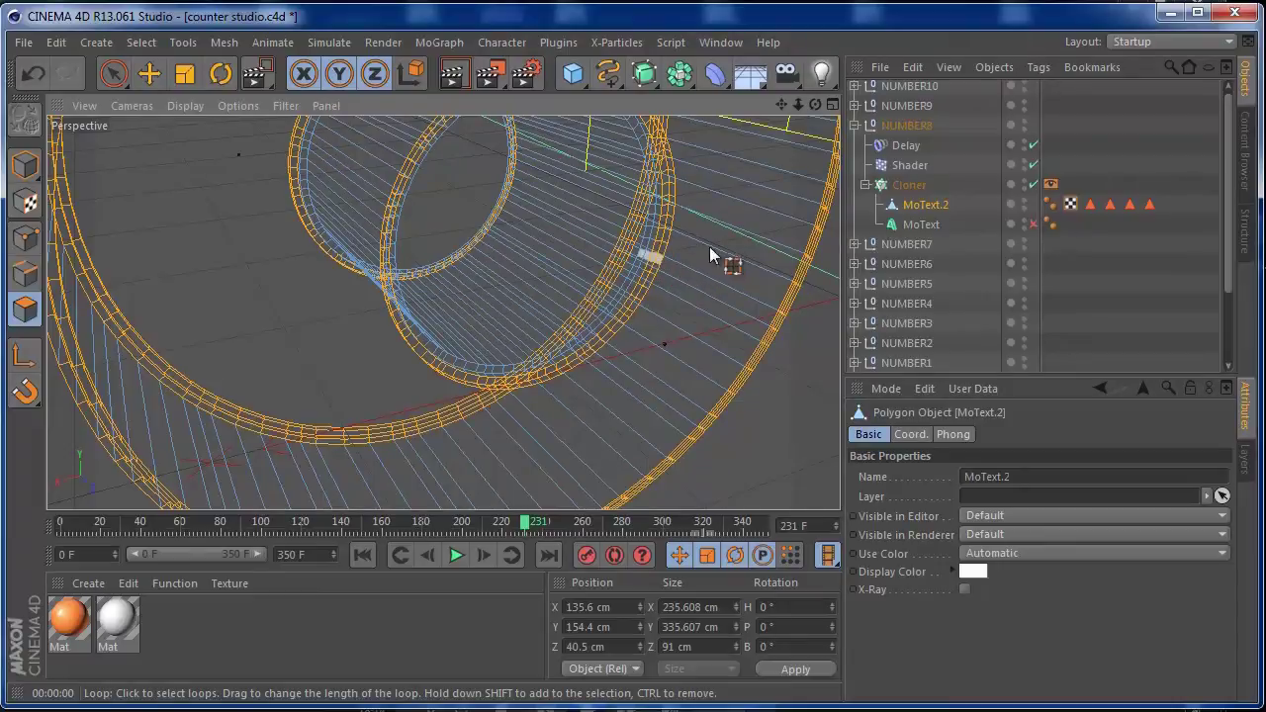
Step: Store the selected bevel polygons of NUMBER8's MoText.2 in a new polygon selection tag with Set Selection
drag(798, 105, 476, 188)
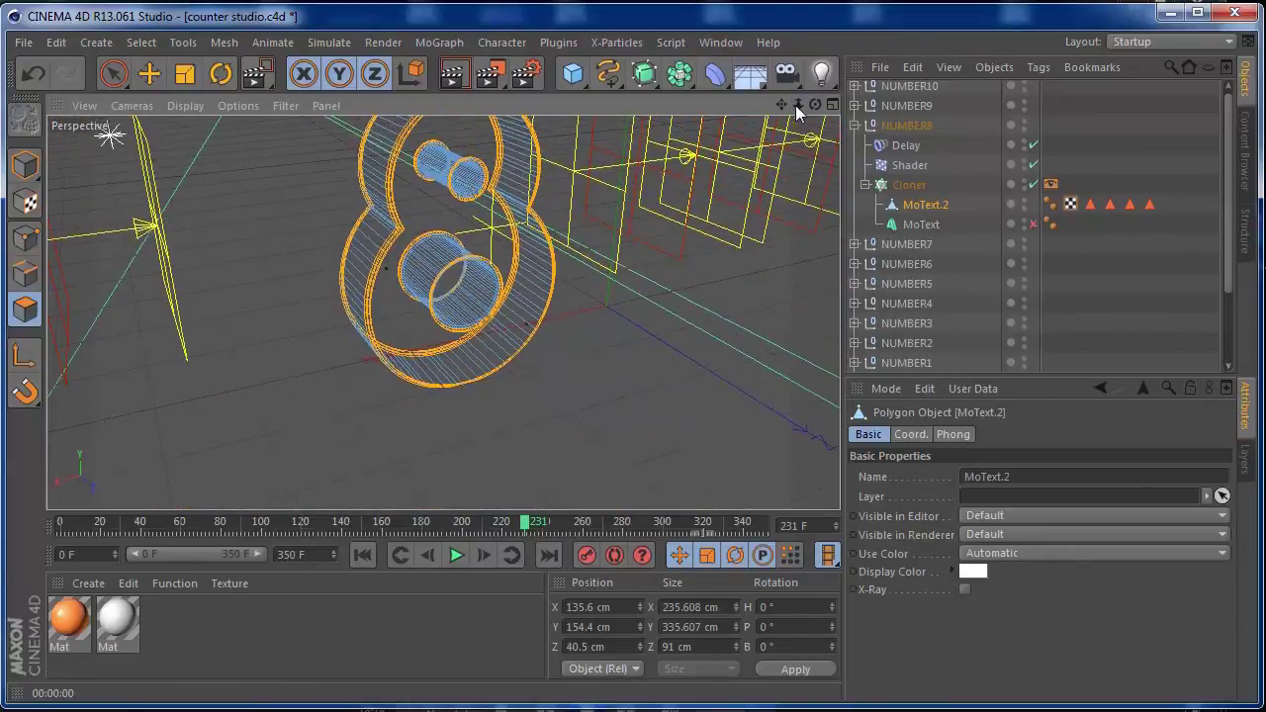
drag(814, 104, 1051, 100)
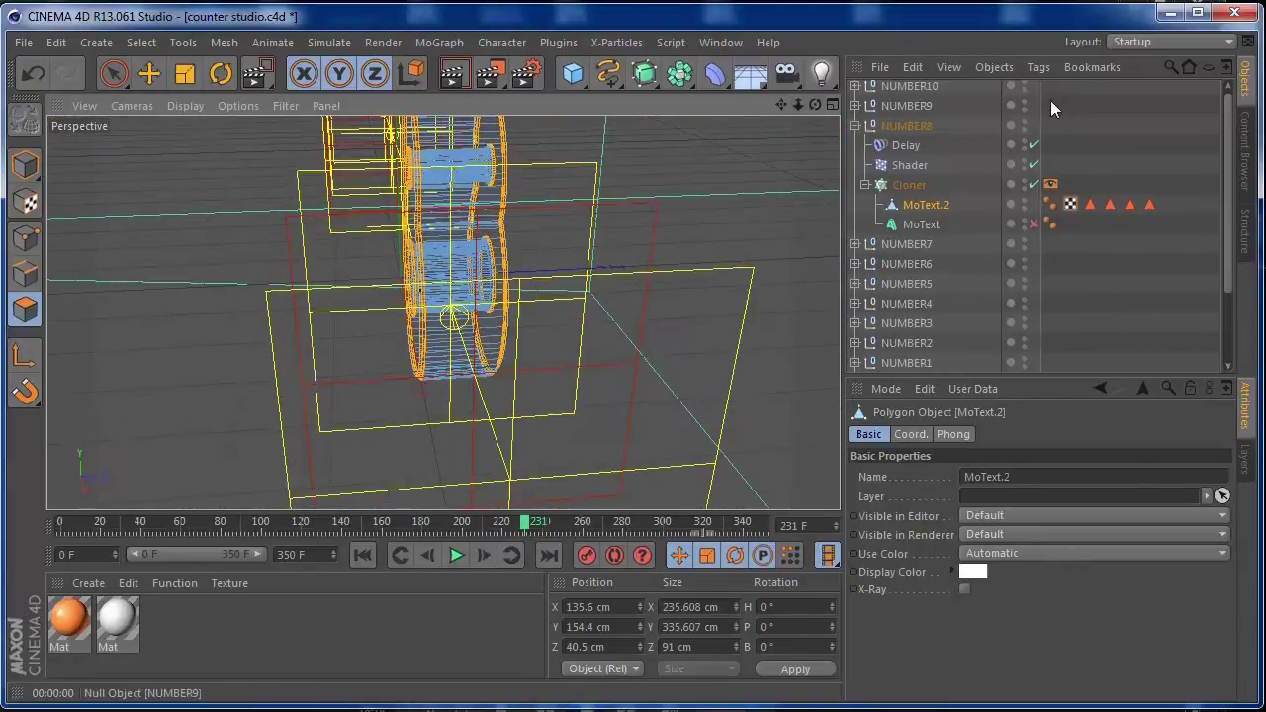
click(138, 43)
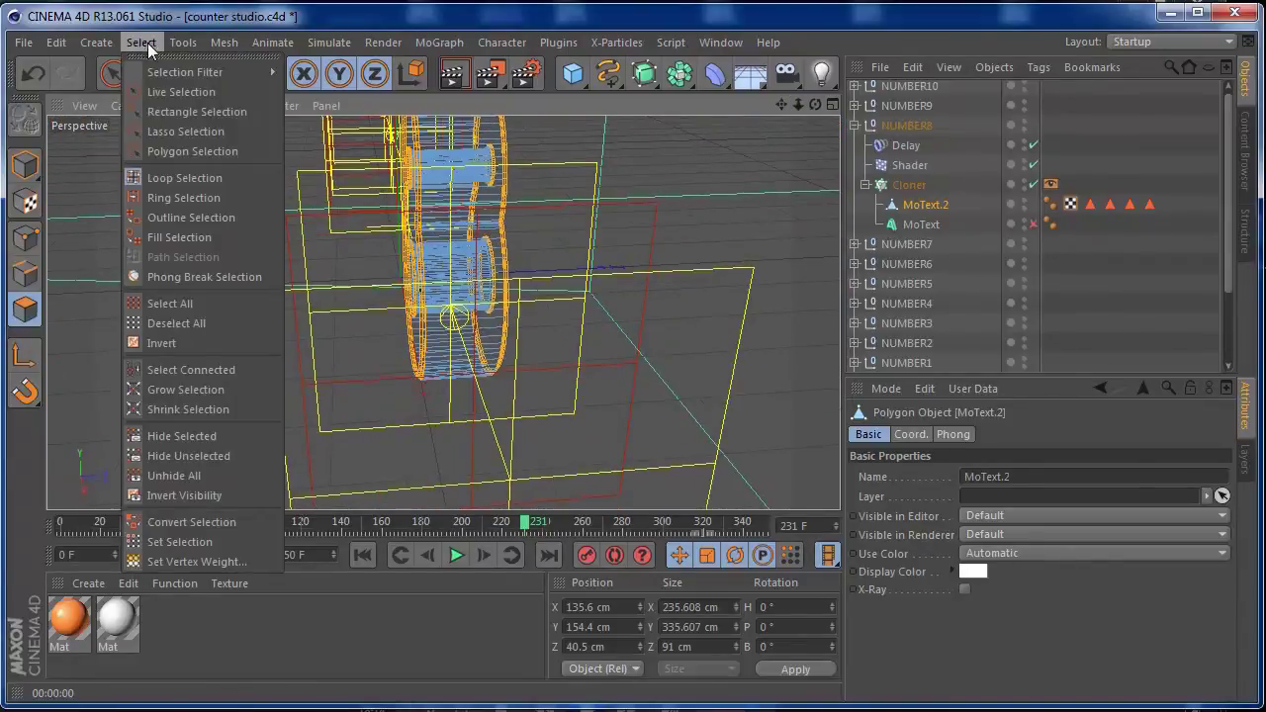
click(166, 540)
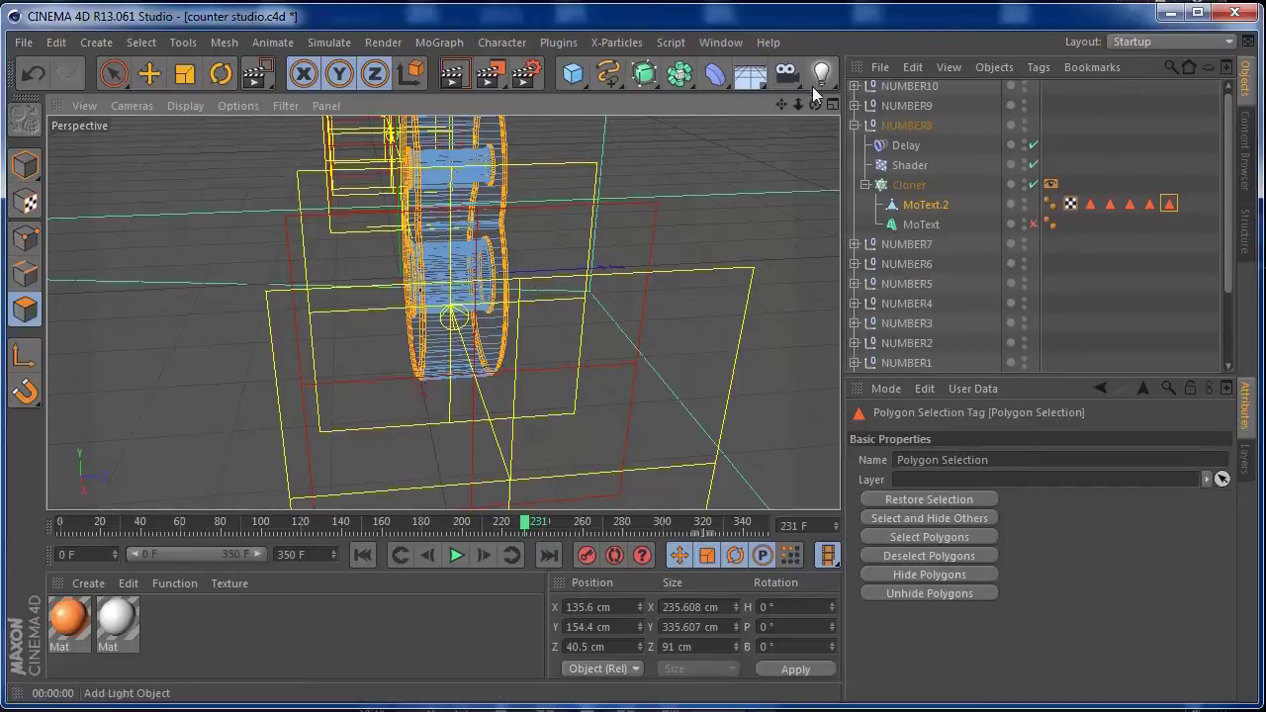
Step: Apply the white material to NUMBER8's MoText.2, then the orange material restricted to the new Polygon Selection
drag(814, 105, 906, 92)
drag(122, 621, 285, 593)
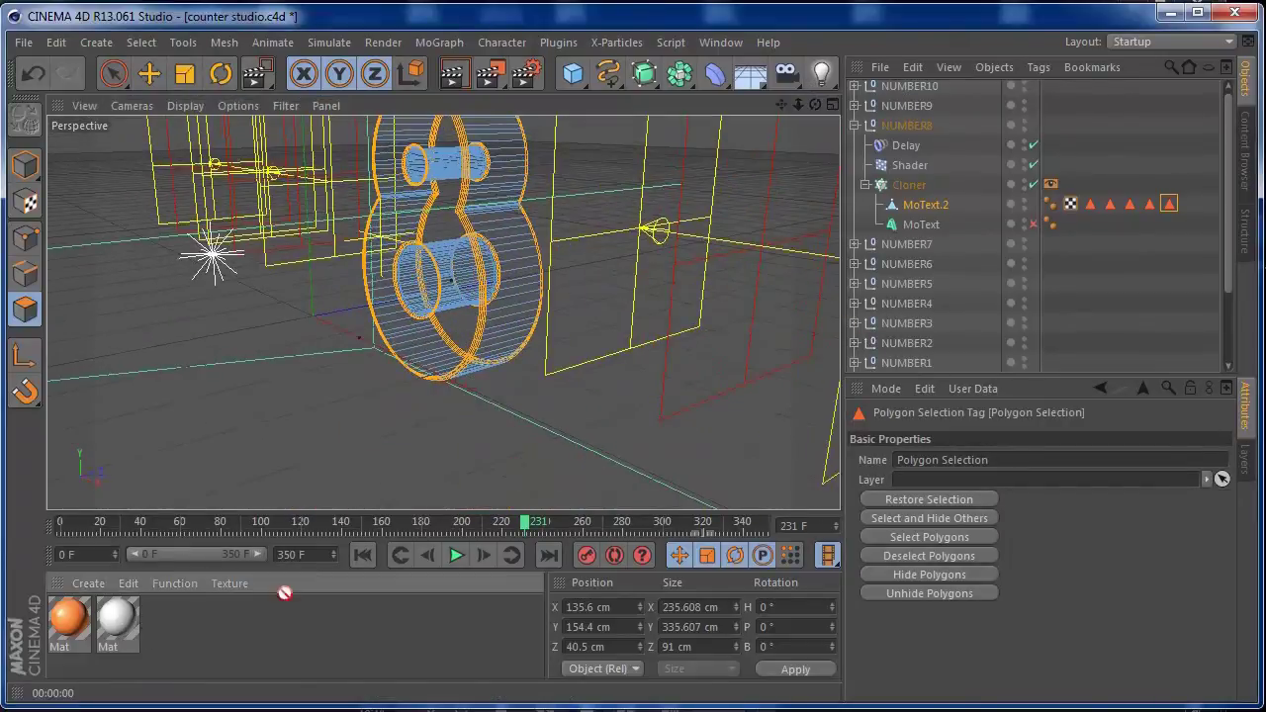
drag(938, 214, 940, 210)
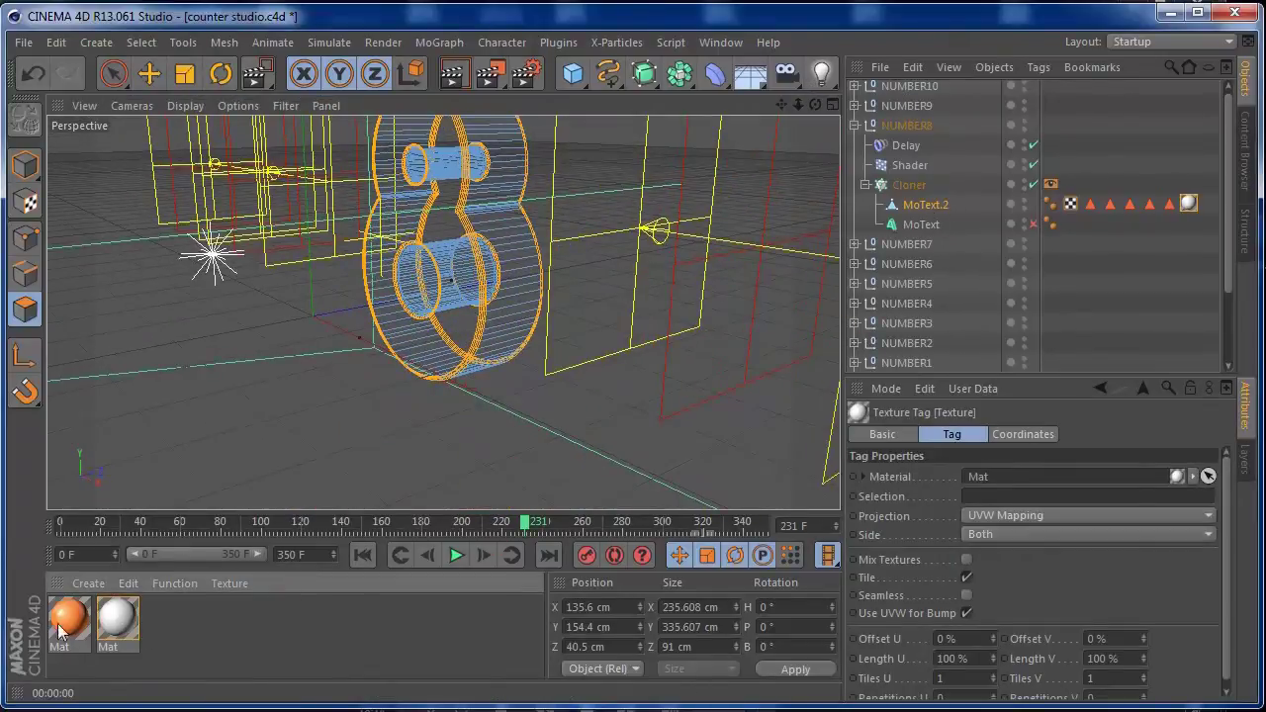
drag(737, 460, 941, 209)
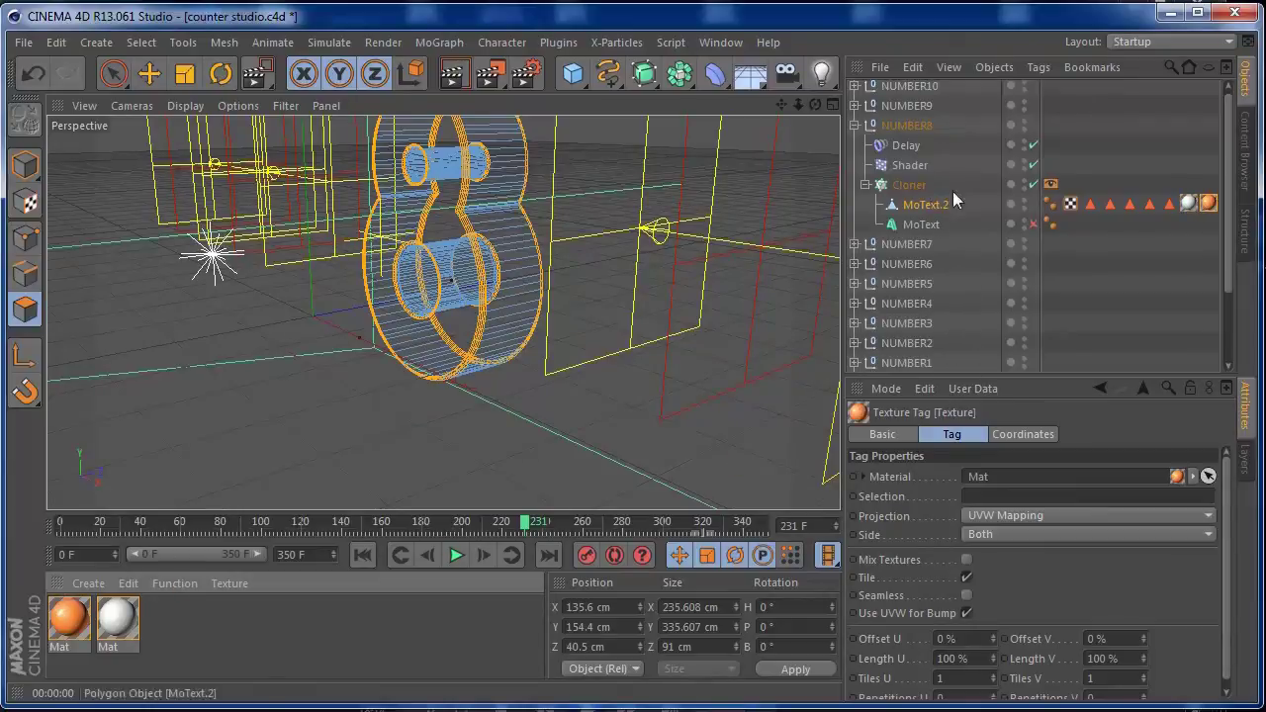
click(1208, 204)
drag(1167, 205, 1043, 492)
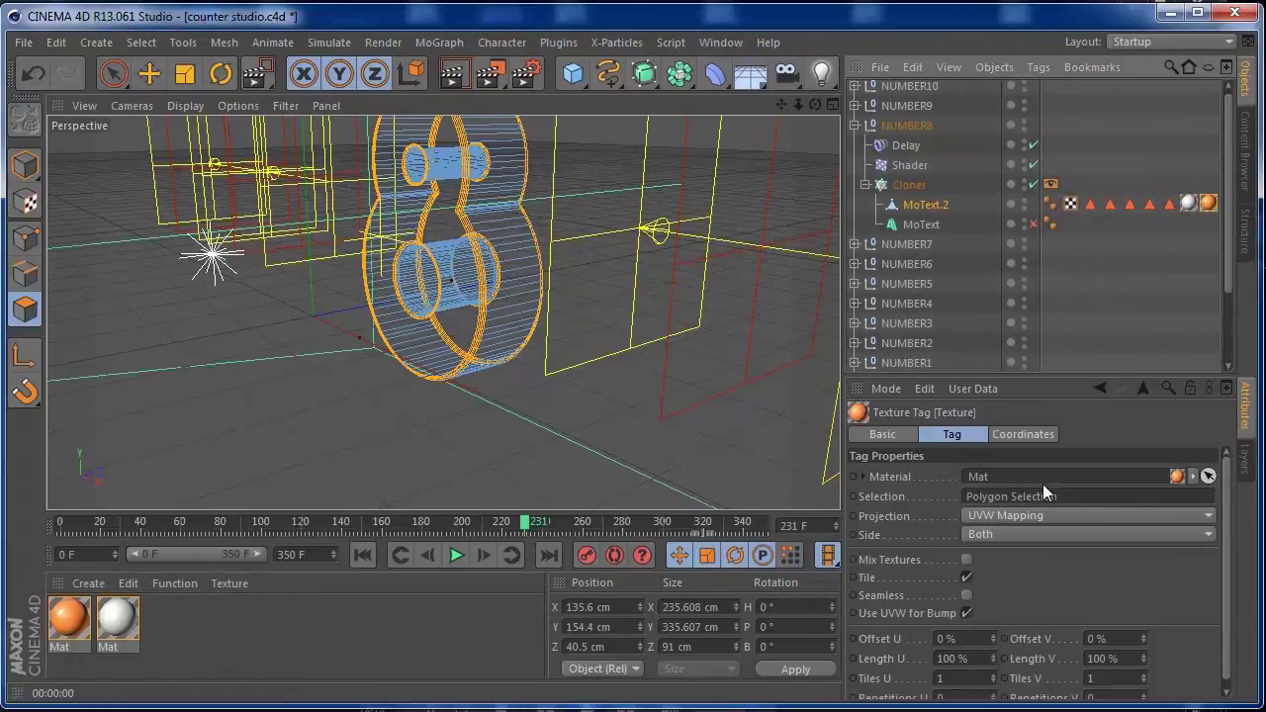
Step: Collapse NUMBER8, expand NUMBER9's hierarchy and move the timeline to frame 265
click(529, 524)
drag(530, 524, 551, 528)
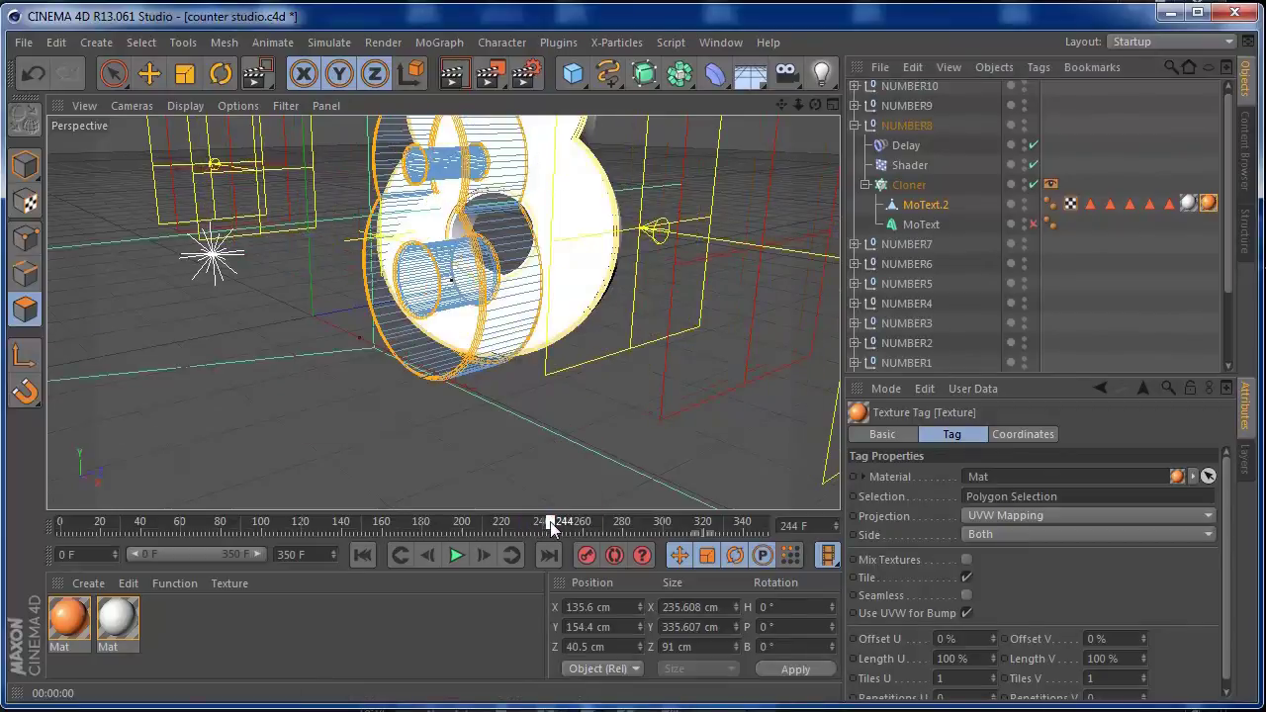
drag(781, 107, 761, 152)
mouse_move(796, 105)
mouse_down()
mouse_move(817, 105)
mouse_move(782, 104)
mouse_up()
click(856, 126)
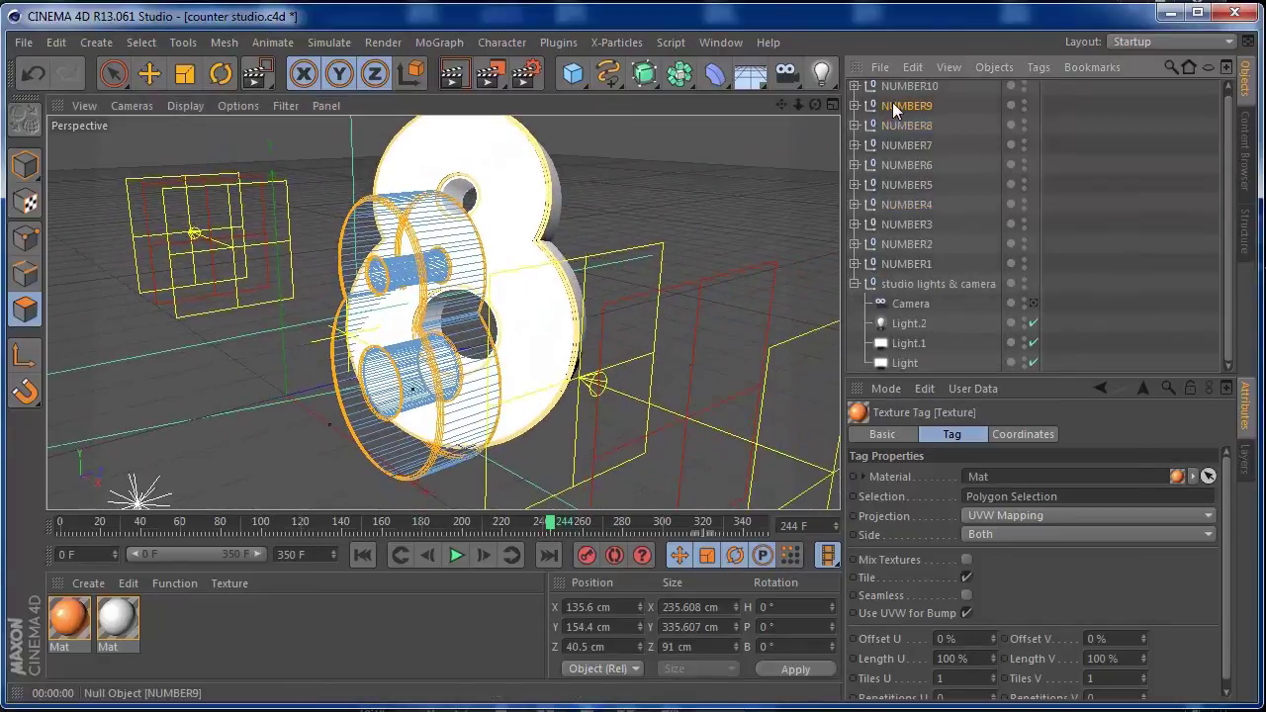
click(894, 105)
click(852, 104)
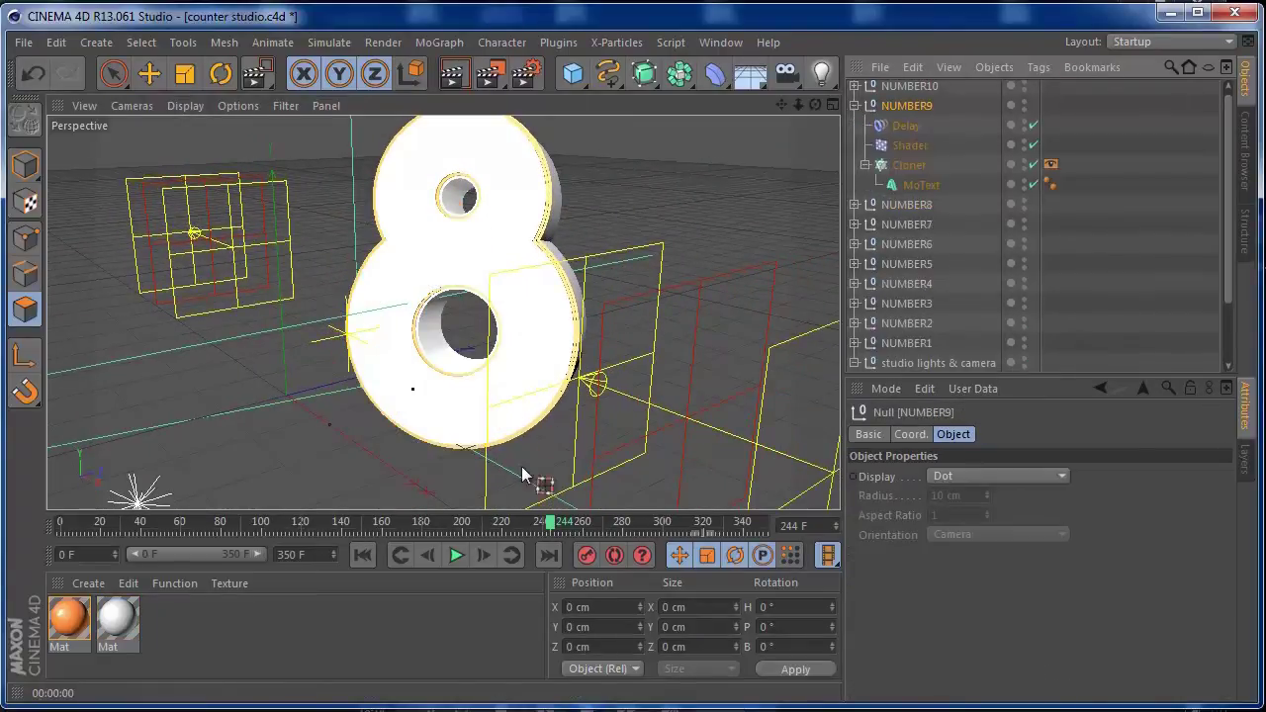
click(555, 519)
drag(556, 520, 594, 530)
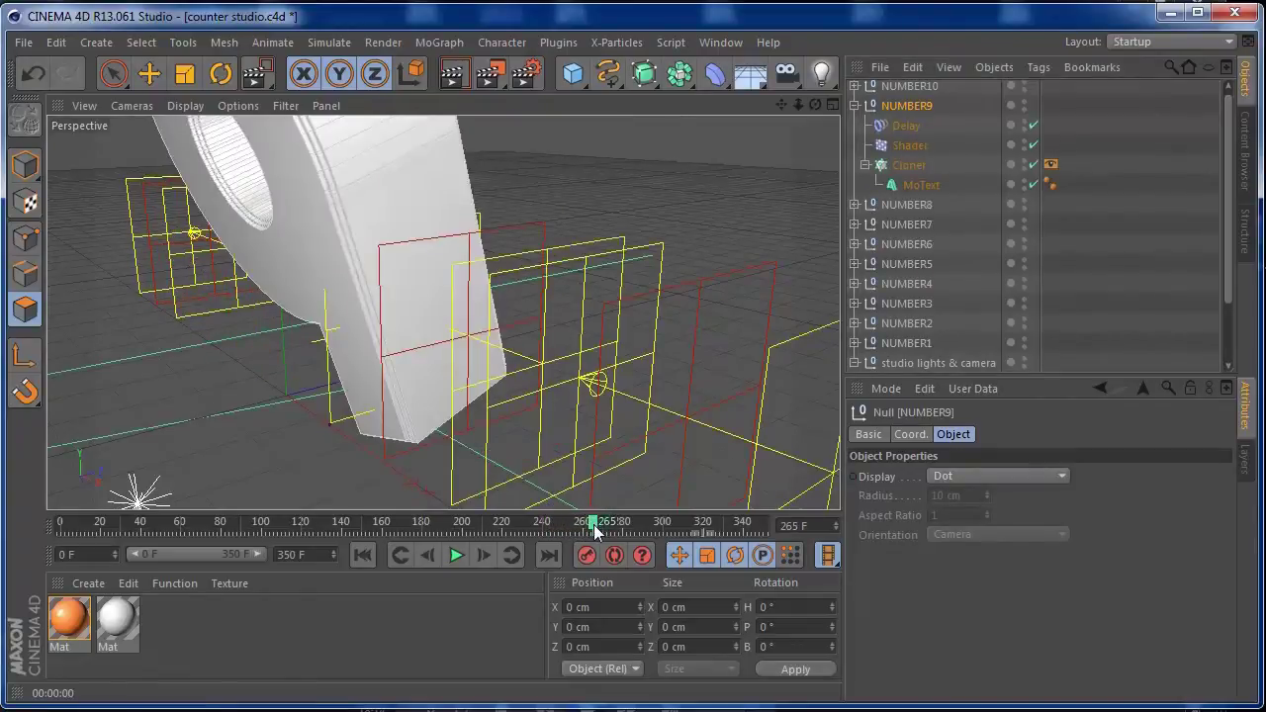
Step: Duplicate NUMBER9's MoText inside its Cloner with the original disabled, and make the copy MoText.1 editable
click(916, 185)
ctrl+drag(916, 187, 929, 192)
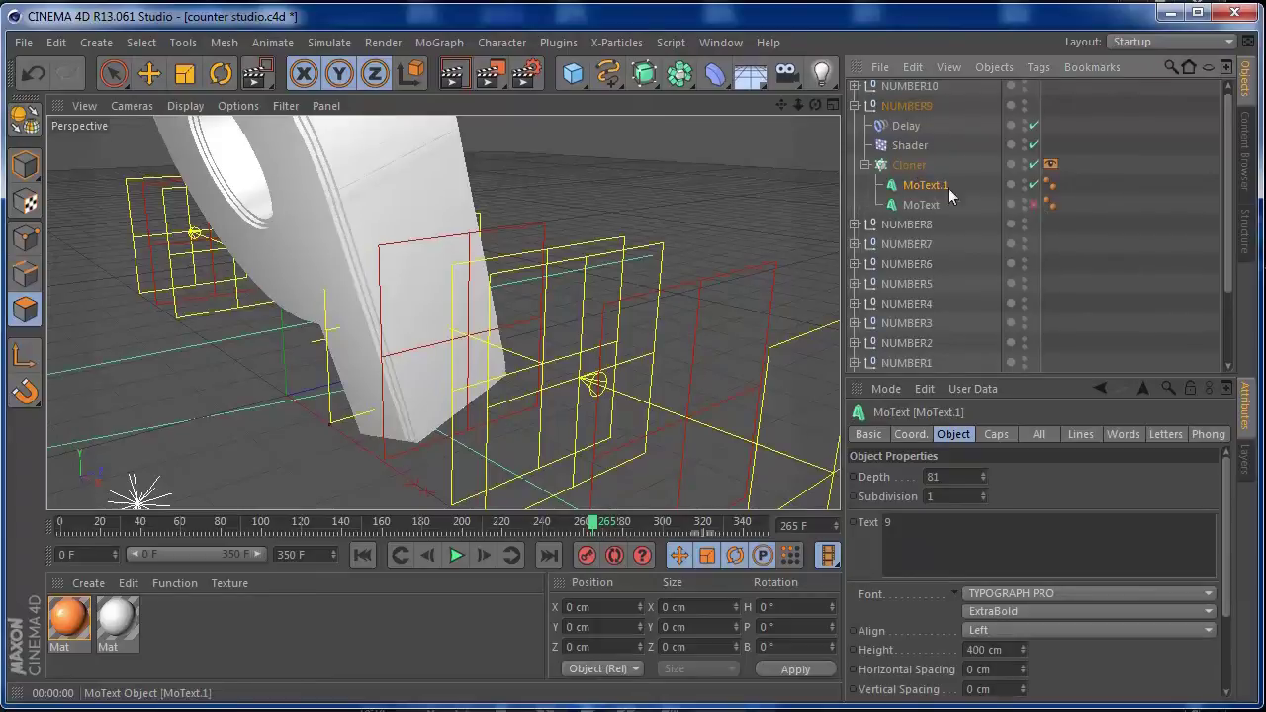
key(c)
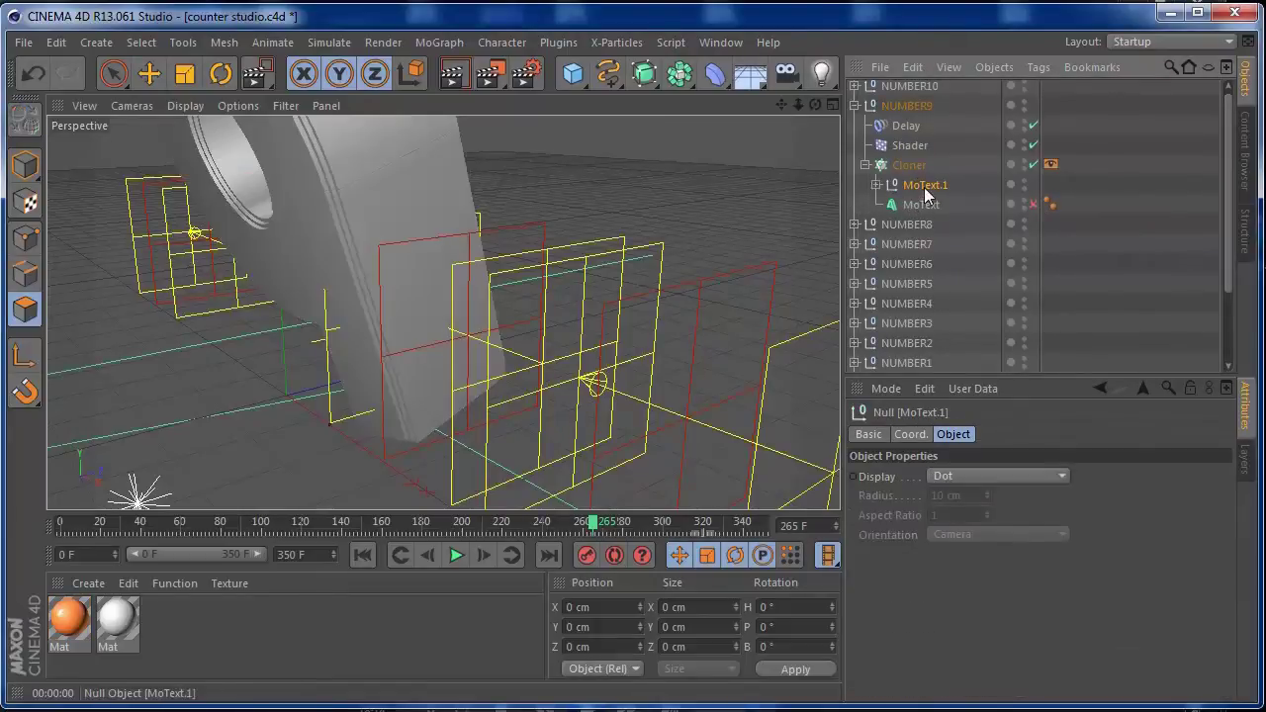
Step: Select all nested children of NUMBER9's MoText.1 and merge everything with Connect Objects + Delete
right_click(924, 187)
click(994, 356)
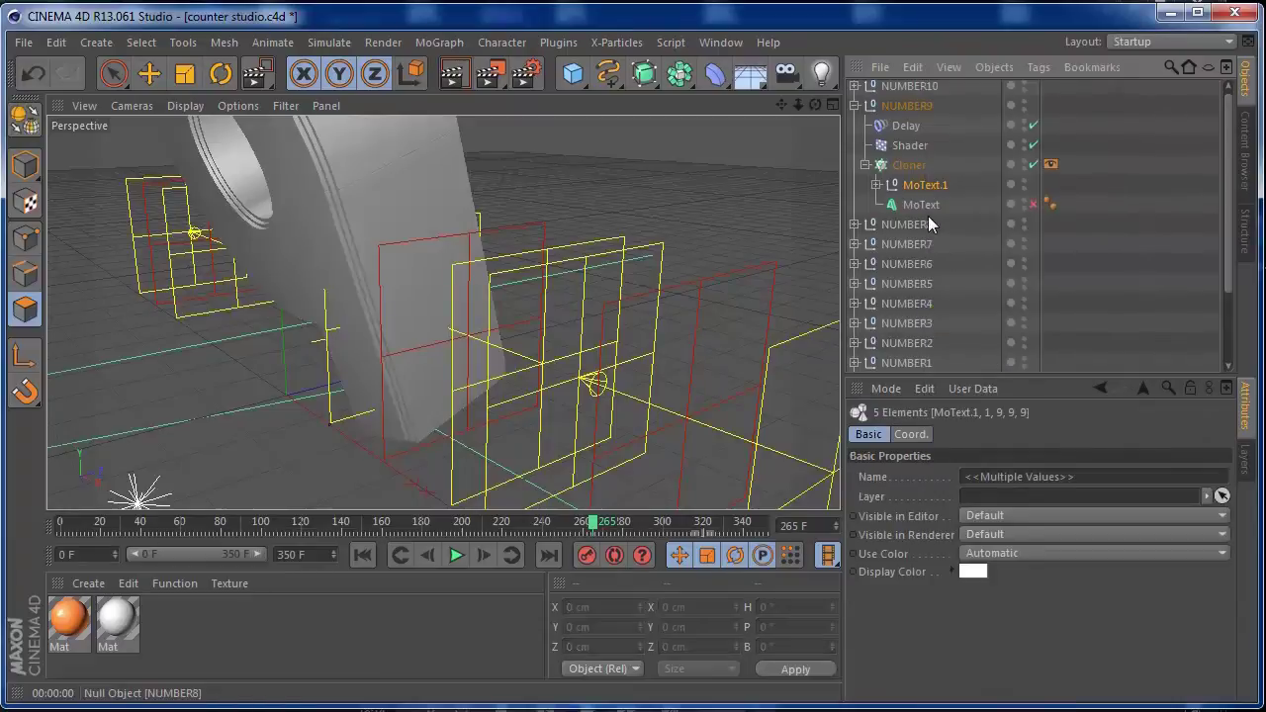
right_click(923, 187)
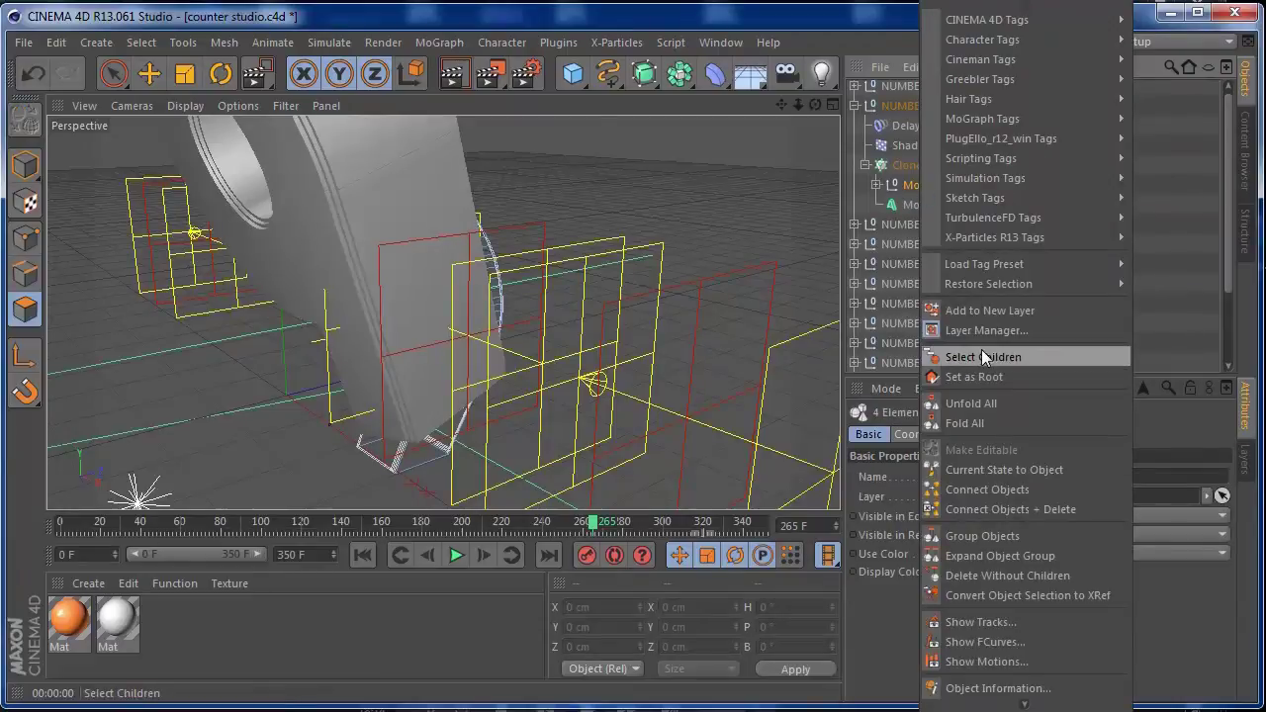
click(985, 353)
right_click(915, 190)
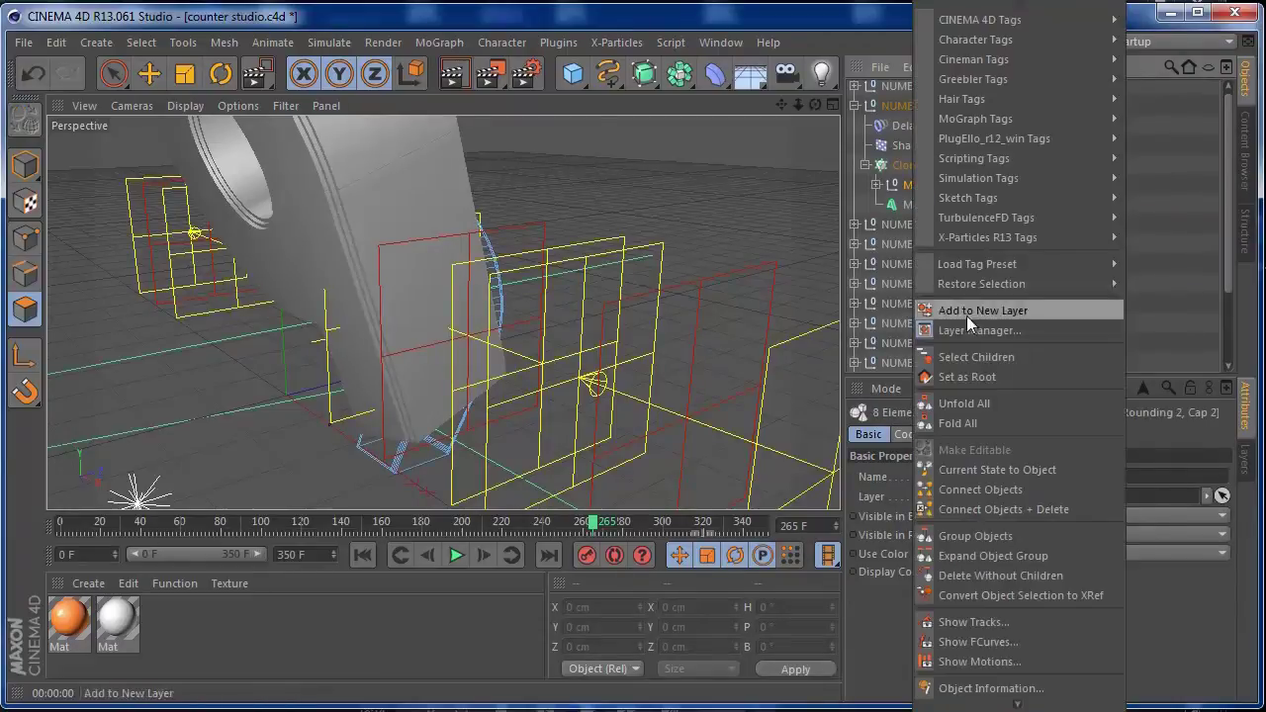
click(1007, 501)
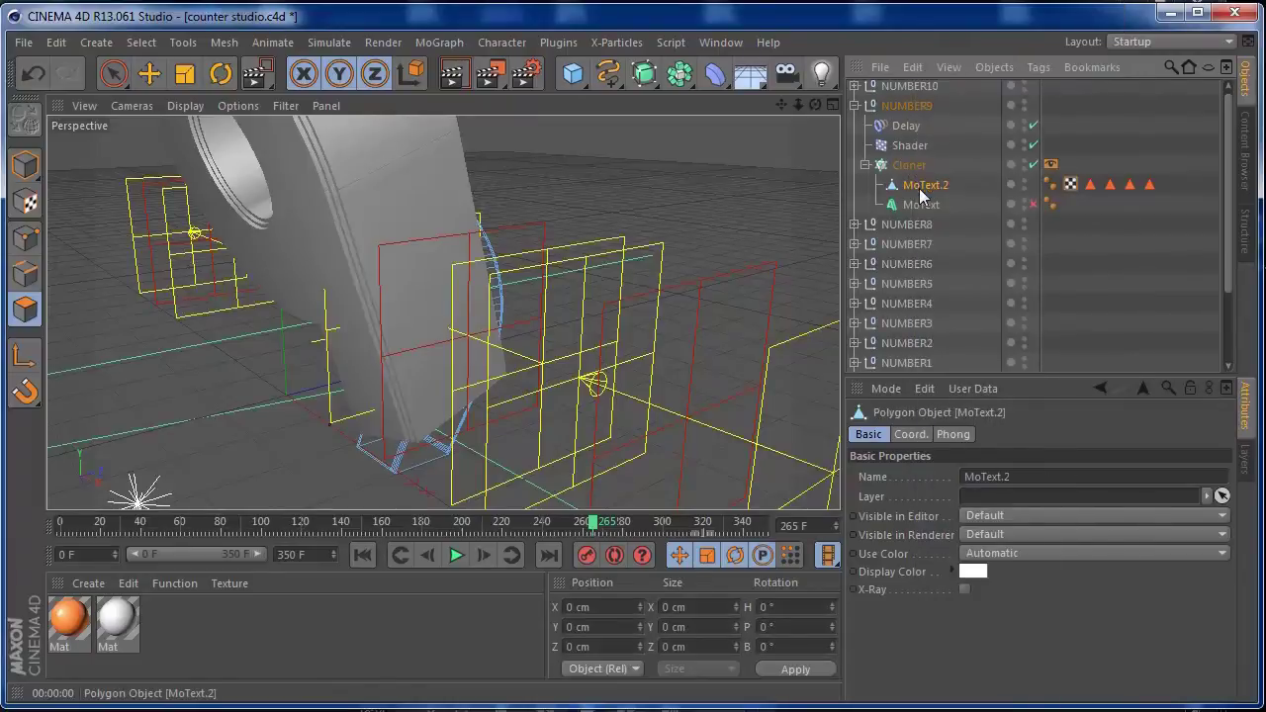
Step: Go to frame 262 and loop-select the bevel polygon loops around the hole on one face of NUMBER9's MoText.2
drag(592, 523, 590, 522)
drag(852, 86, 887, 70)
drag(816, 104, 869, 105)
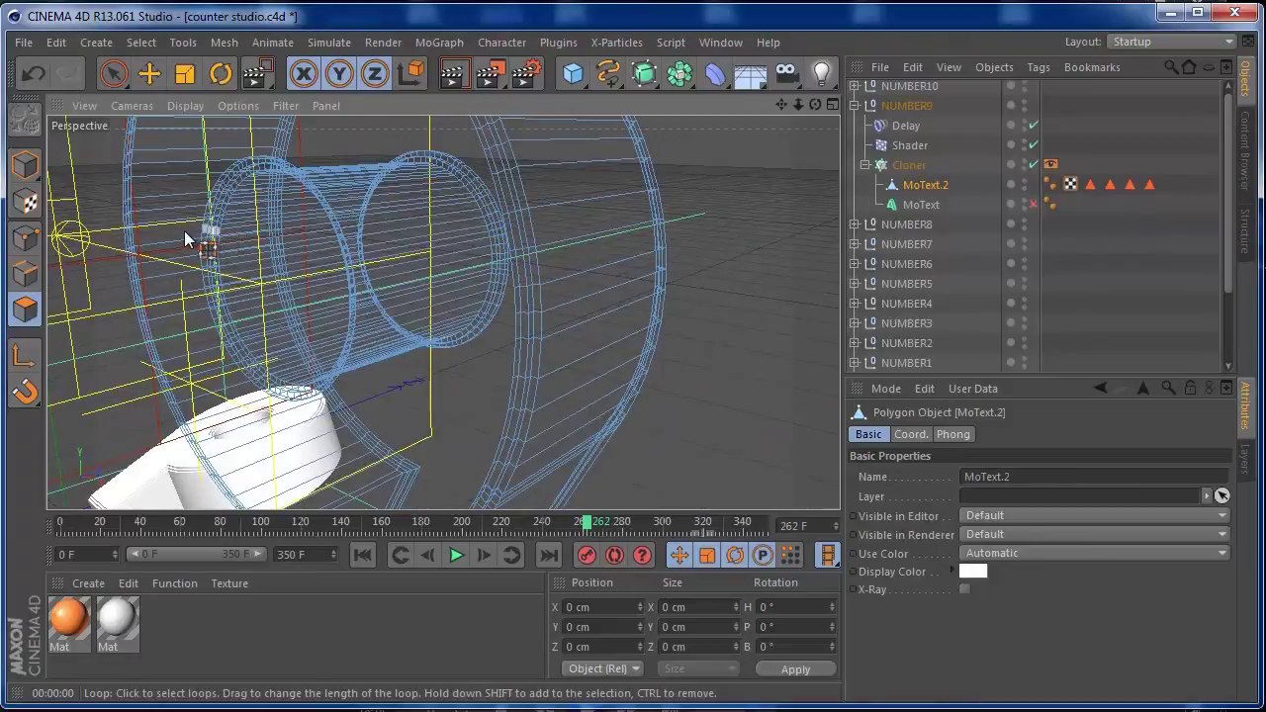
click(203, 244)
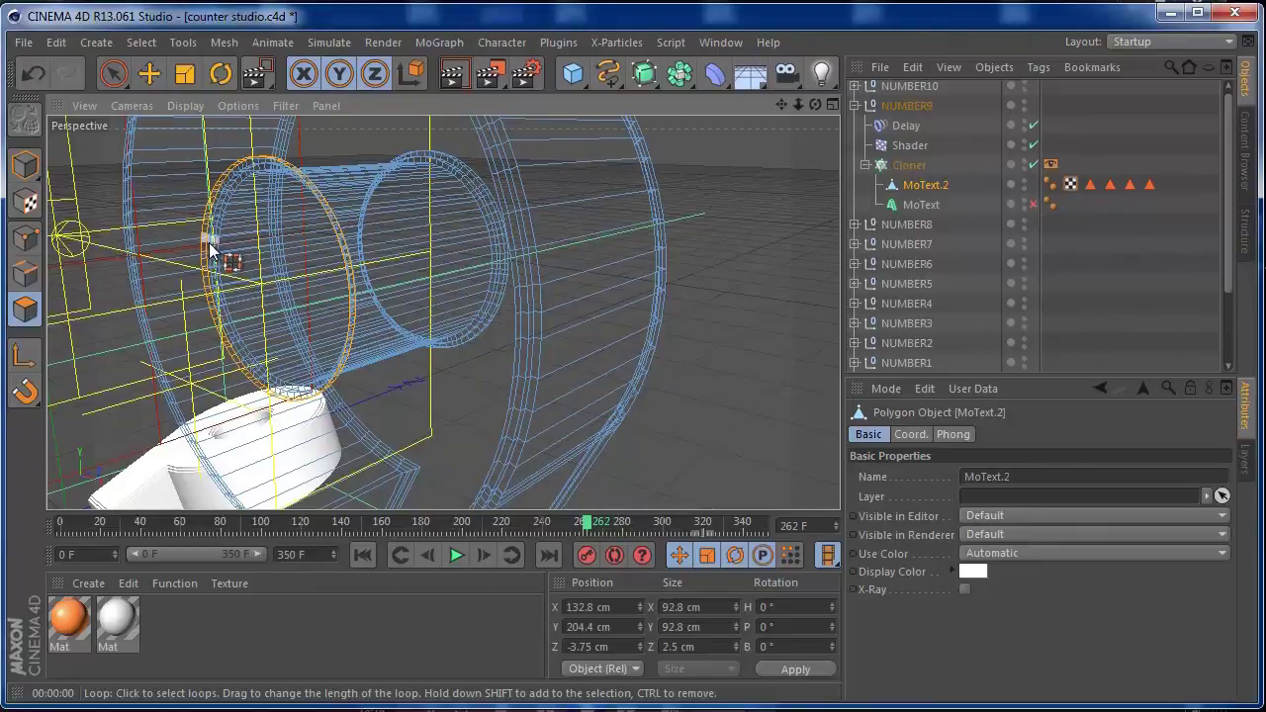
drag(798, 105, 855, 106)
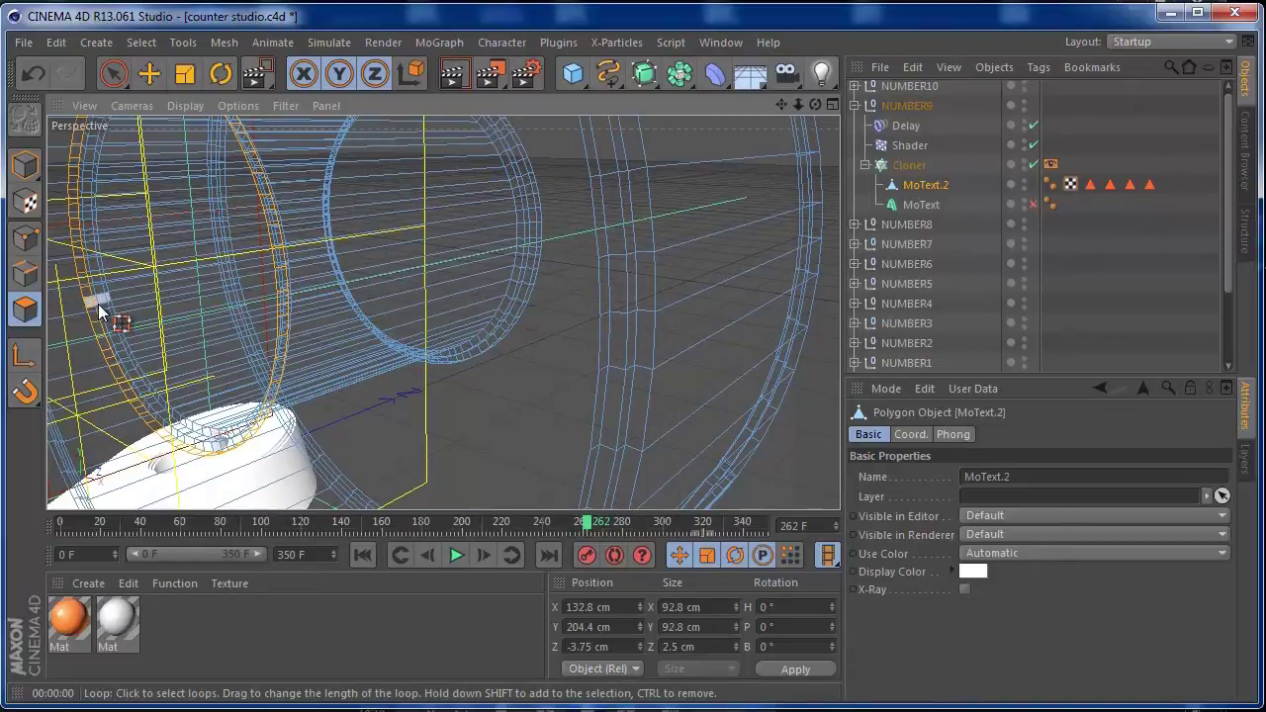
drag(815, 105, 866, 101)
shift+click(265, 267)
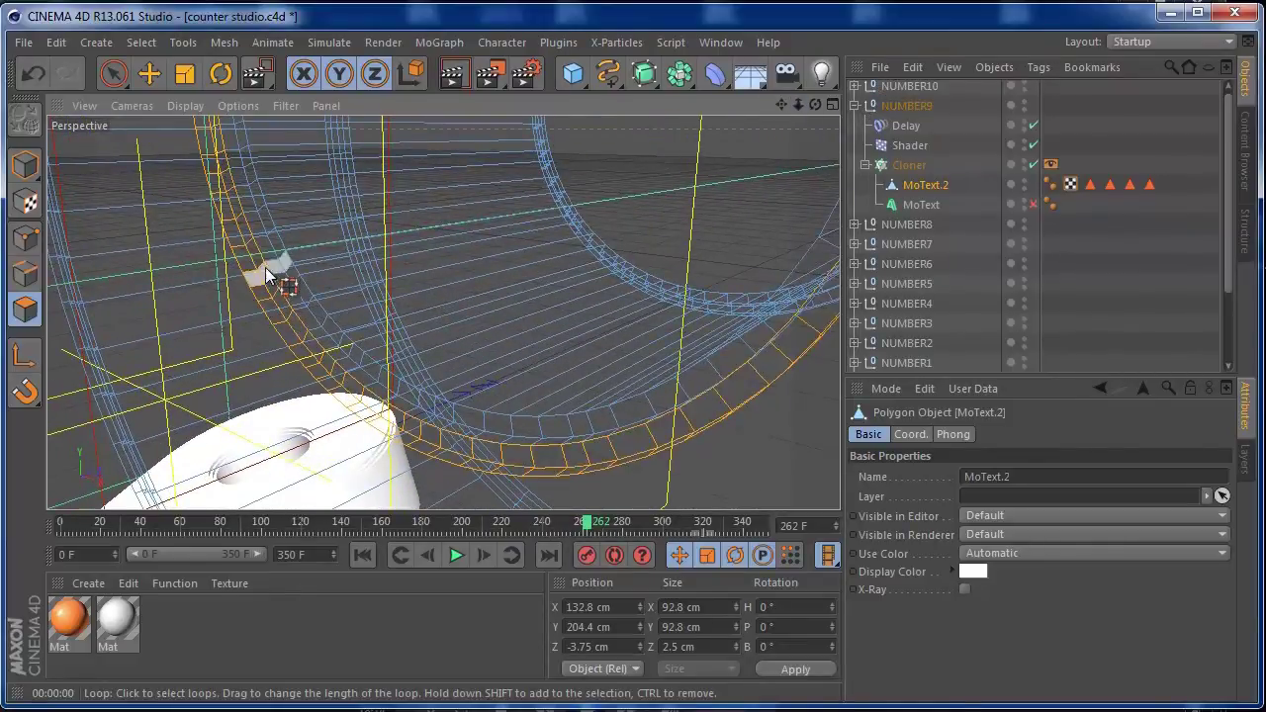
Step: Add the outer bevel polygon loops around the same face of the 9 to the selection
drag(798, 105, 336, 172)
mouse_move(813, 106)
mouse_down()
mouse_move(798, 137)
mouse_move(798, 108)
mouse_up()
drag(785, 101, 720, 152)
drag(815, 104, 821, 83)
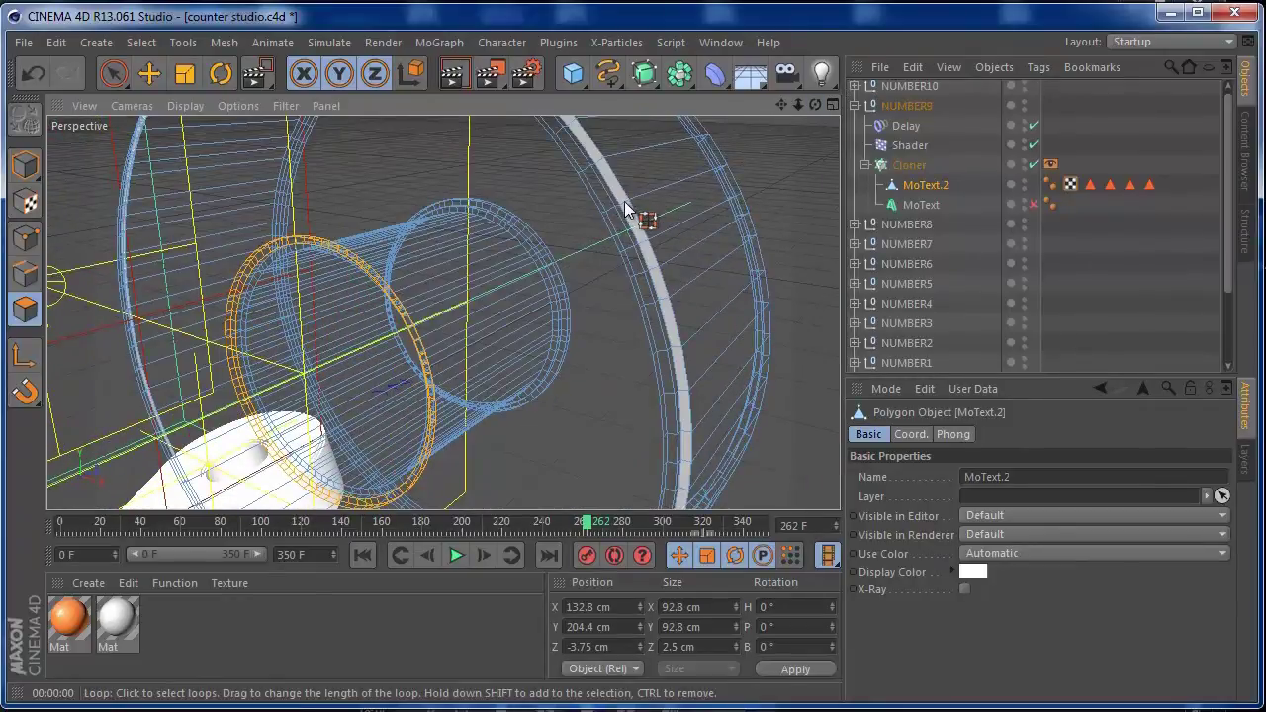
click(624, 213)
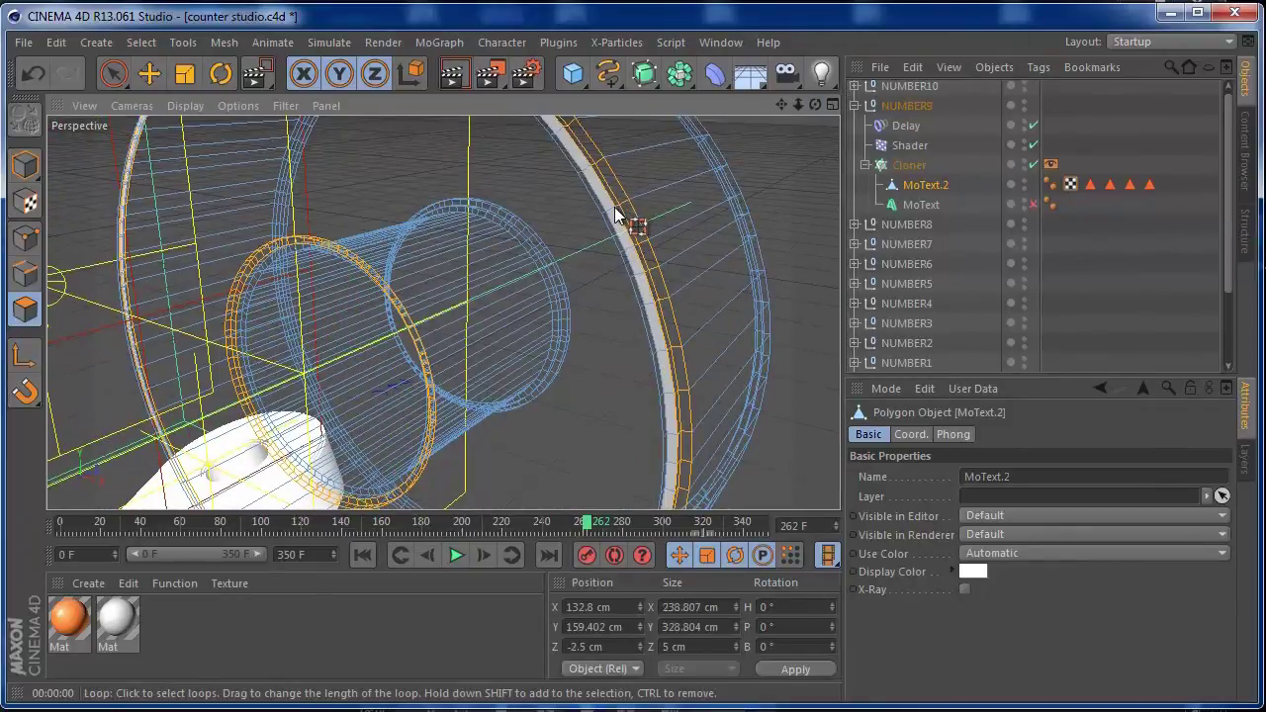
shift+click(616, 211)
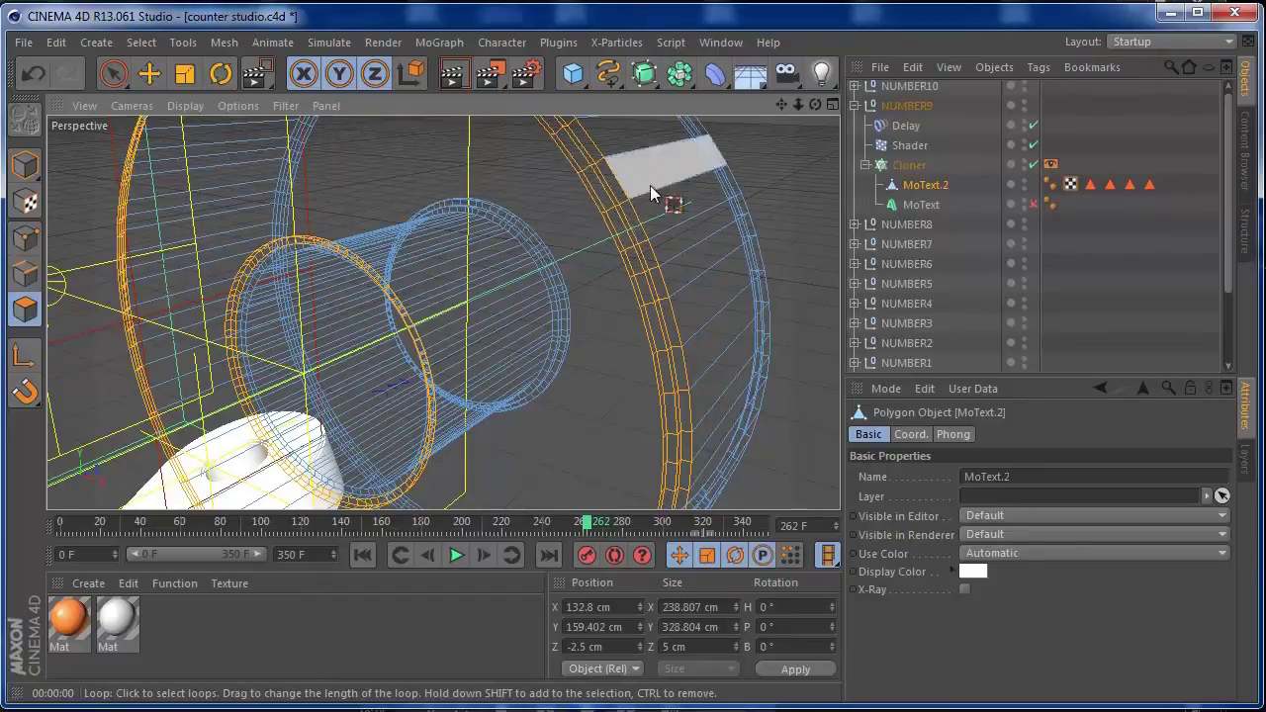
Step: Add the outer and hole bevel polygon loops on the opposite face of the 9 to the selection
drag(822, 105, 233, 222)
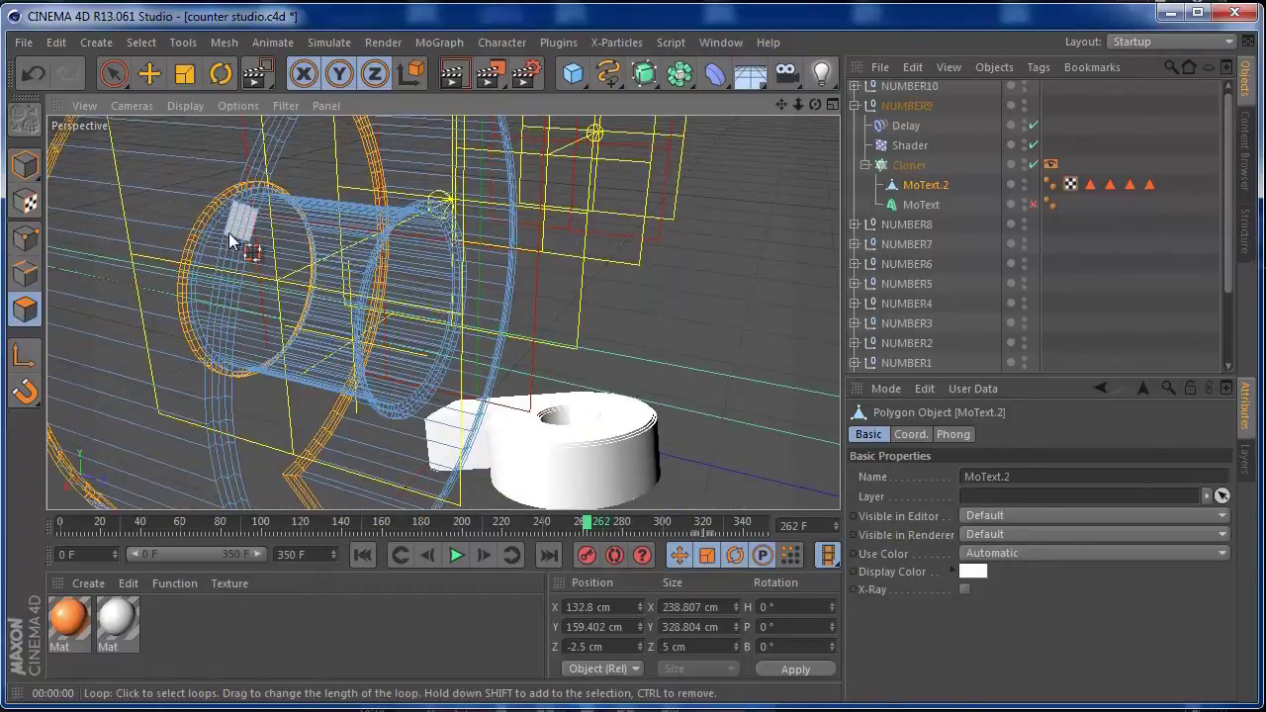
shift+click(226, 237)
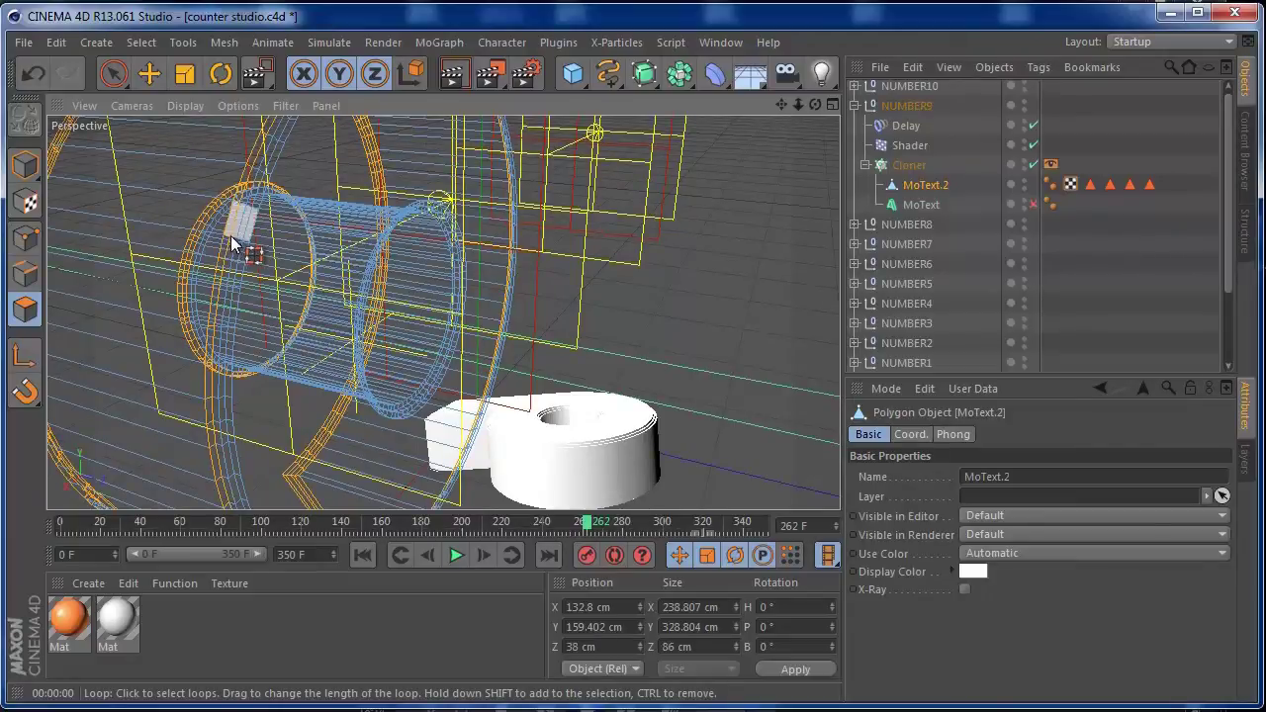
shift+click(245, 247)
drag(811, 105, 897, 94)
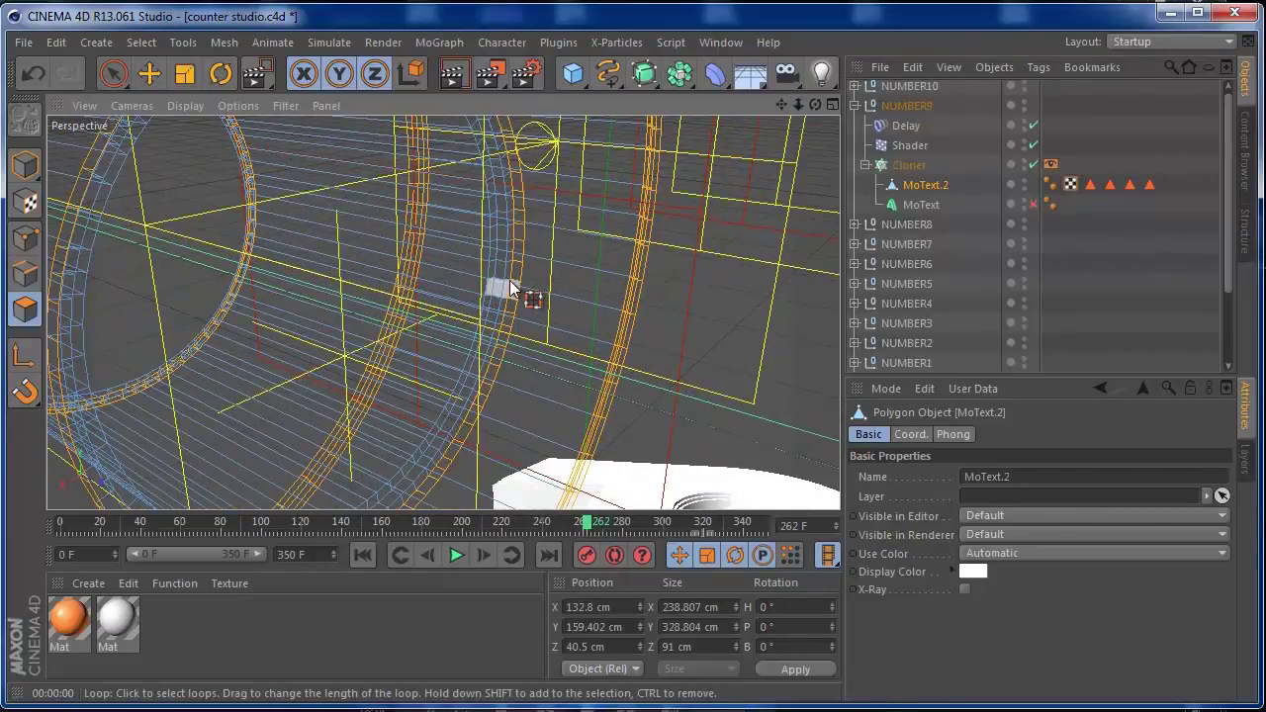
Step: Store the selected bevel polygons of NUMBER9's MoText.2 in a new polygon selection tag with Set Selection
drag(816, 108, 266, 190)
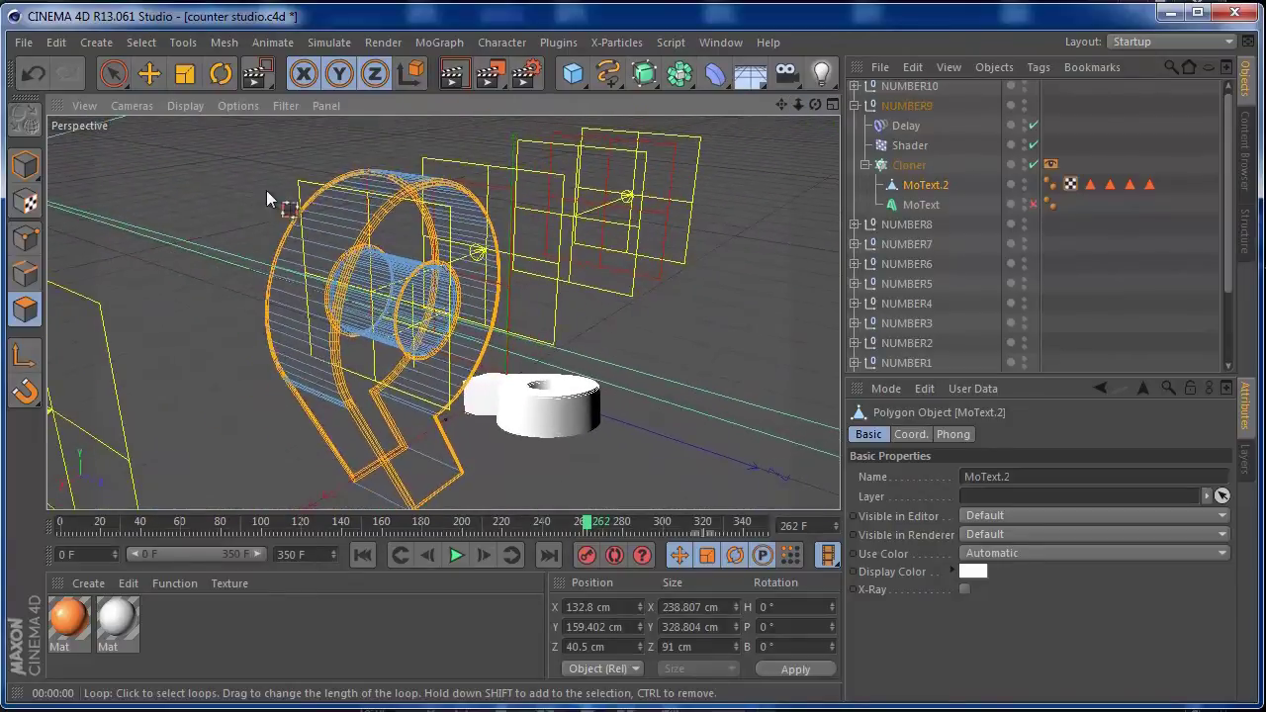
click(142, 43)
click(180, 542)
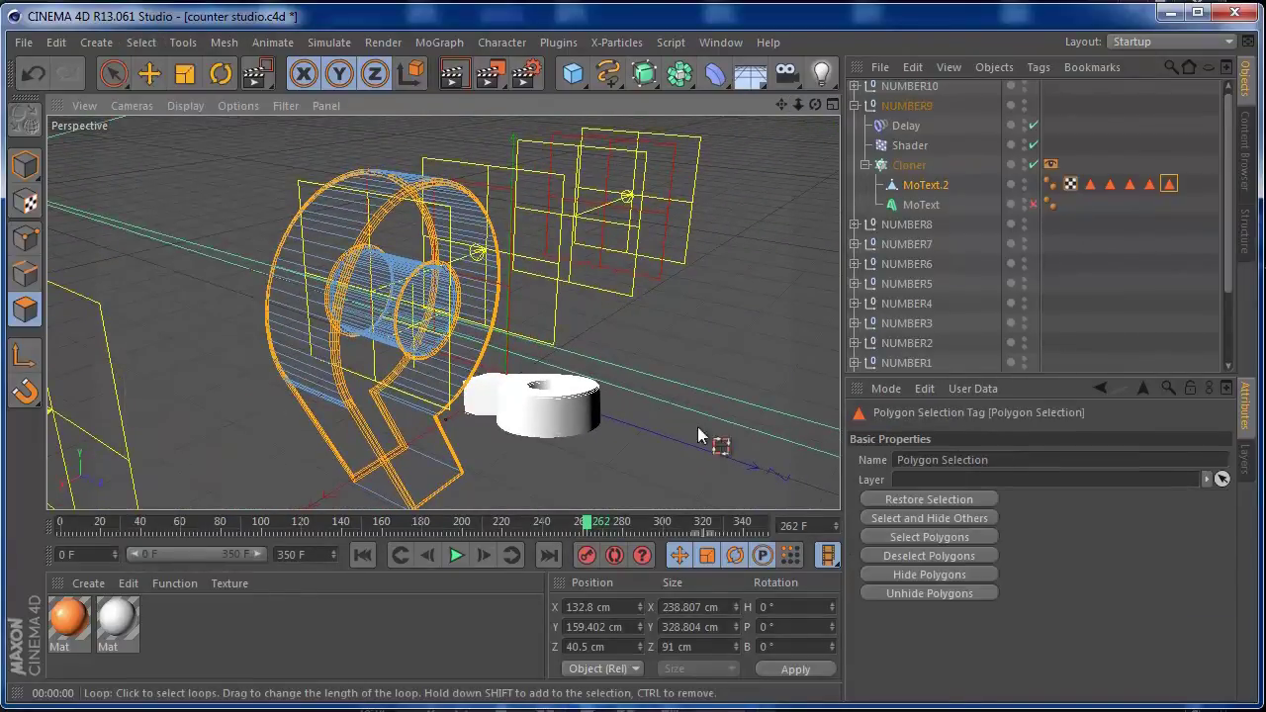
Step: Apply the white and orange materials to NUMBER9's MoText.2 and restrict the orange one to the new bevel polygon selection
drag(135, 621, 829, 308)
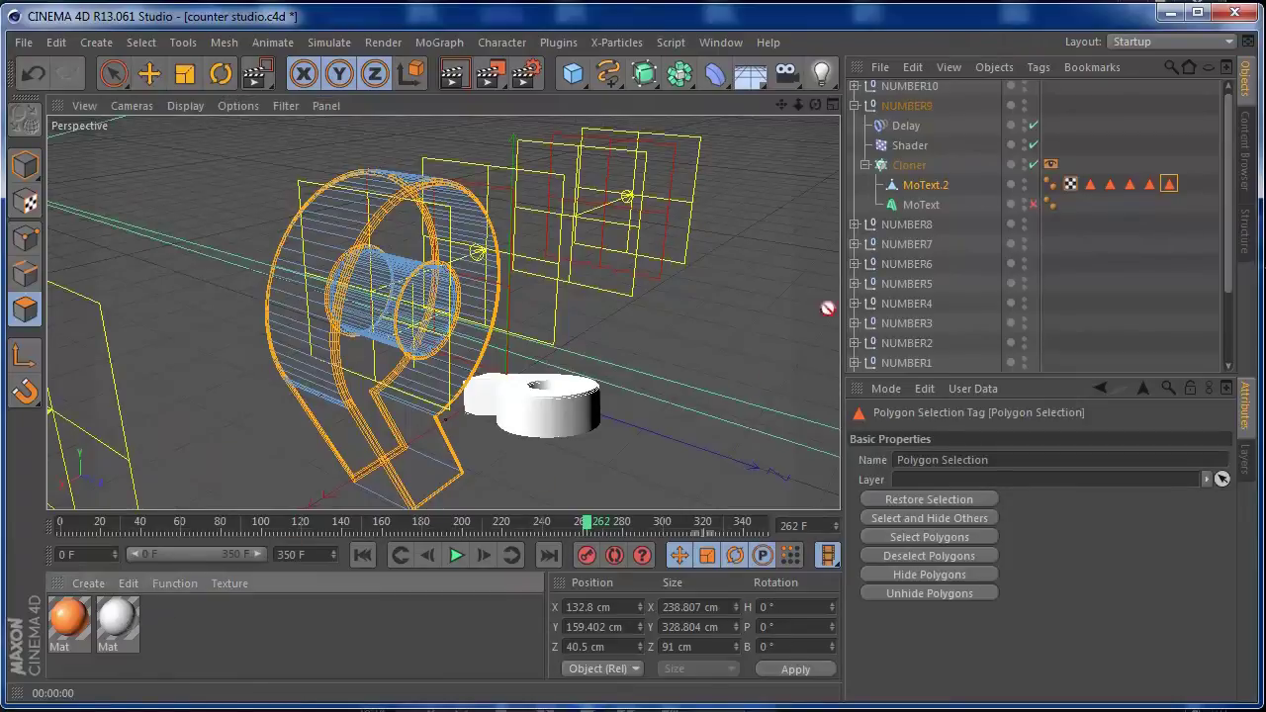
drag(901, 203, 902, 190)
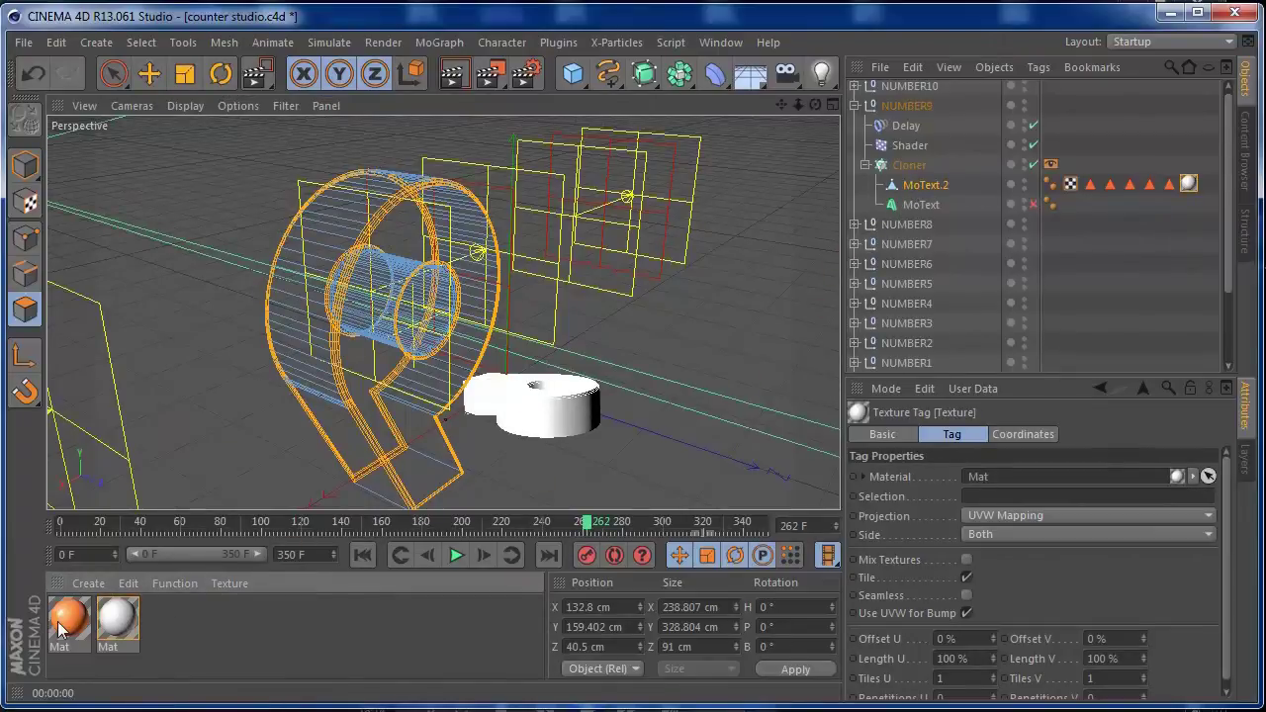
drag(909, 188, 911, 189)
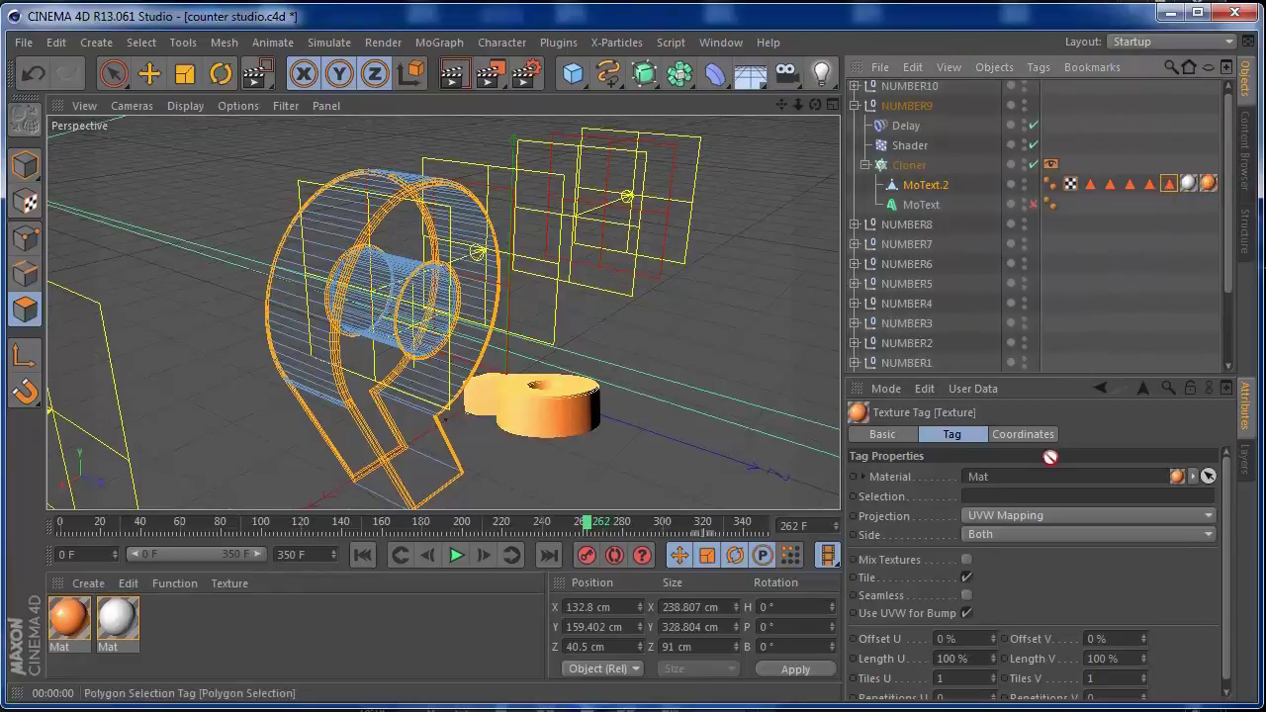
drag(1049, 499, 1049, 497)
Step: Go to frame 294, duplicate NUMBER10's MoText inside its Cloner and disable the original MoText
drag(818, 107, 1113, 71)
drag(584, 523, 652, 531)
drag(798, 105, 735, 124)
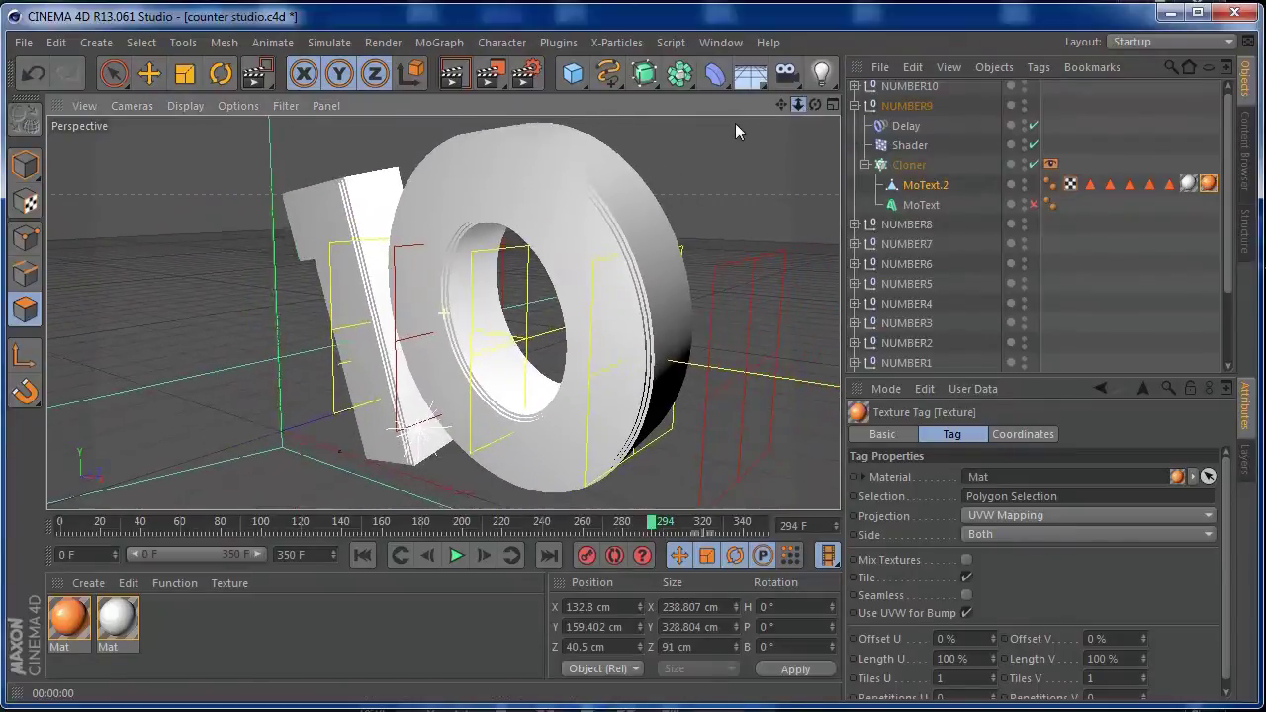
click(904, 105)
click(856, 106)
click(899, 87)
click(854, 91)
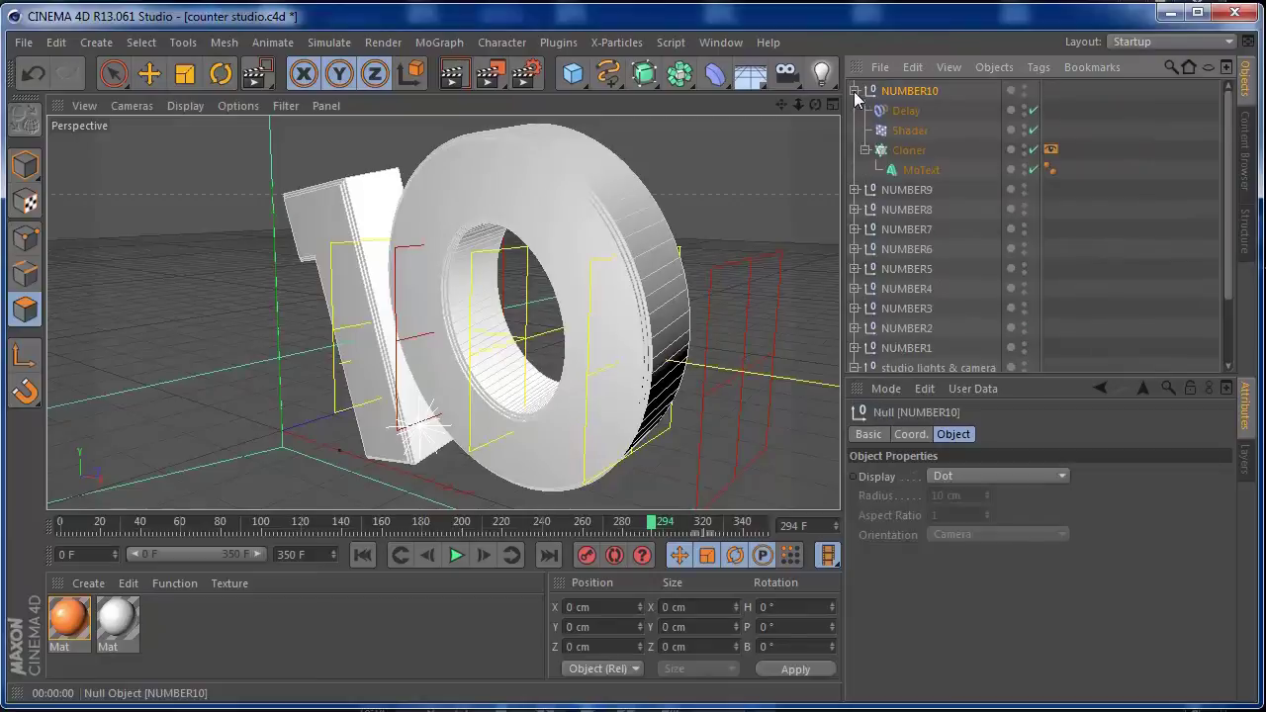
click(915, 173)
ctrl+drag(915, 170, 917, 160)
click(1030, 192)
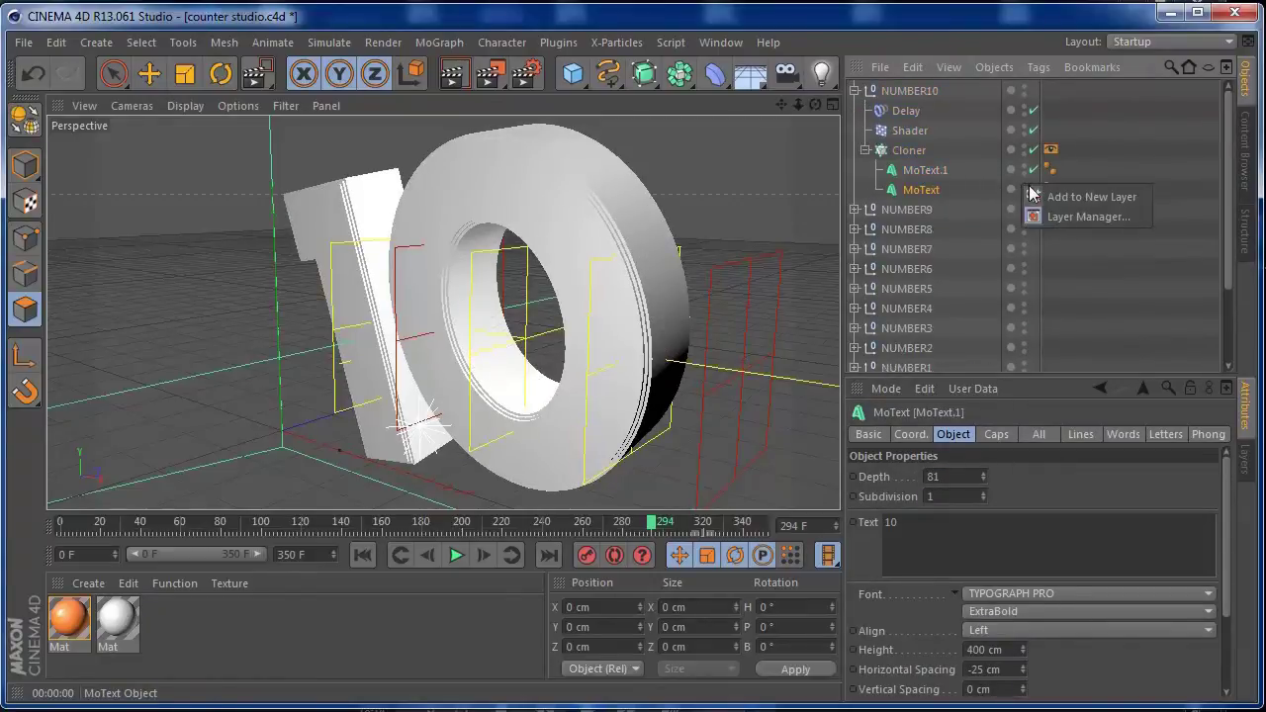
click(977, 185)
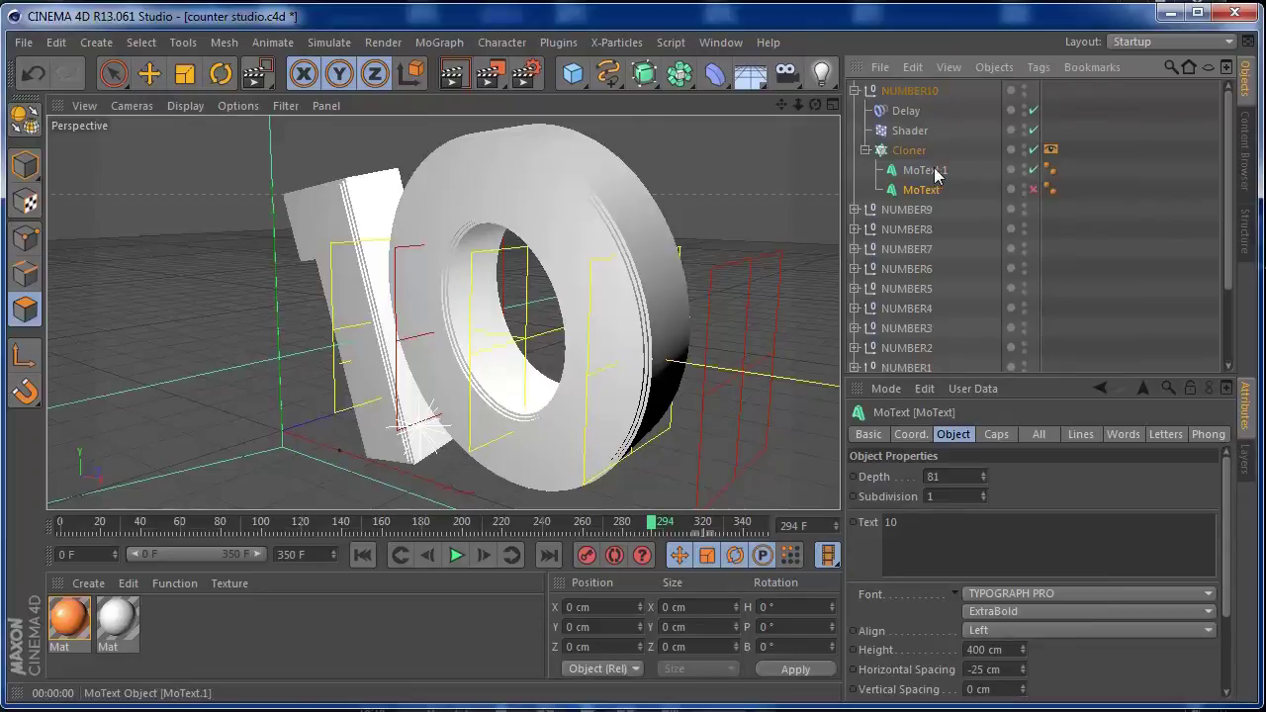
Step: Make NUMBER10's MoText.1 editable and merge it with its children into one polygon object using Connect Objects + Delete
key(c)
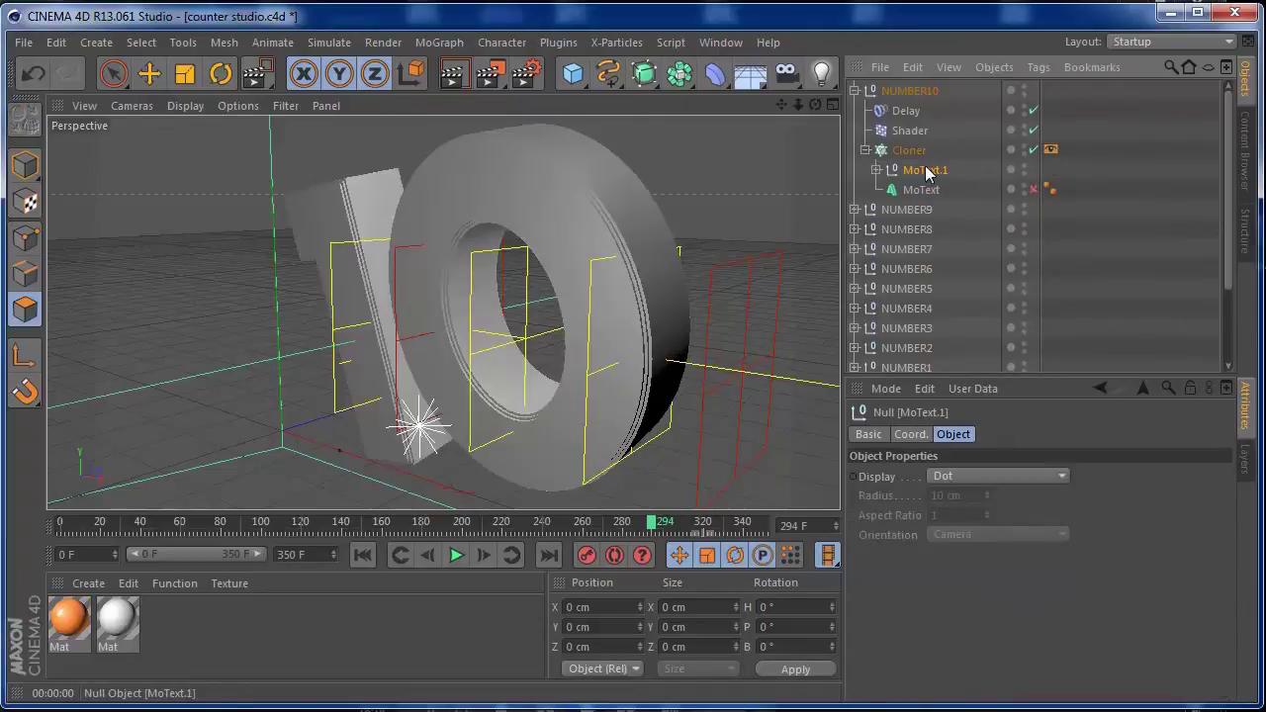
right_click(927, 174)
click(985, 356)
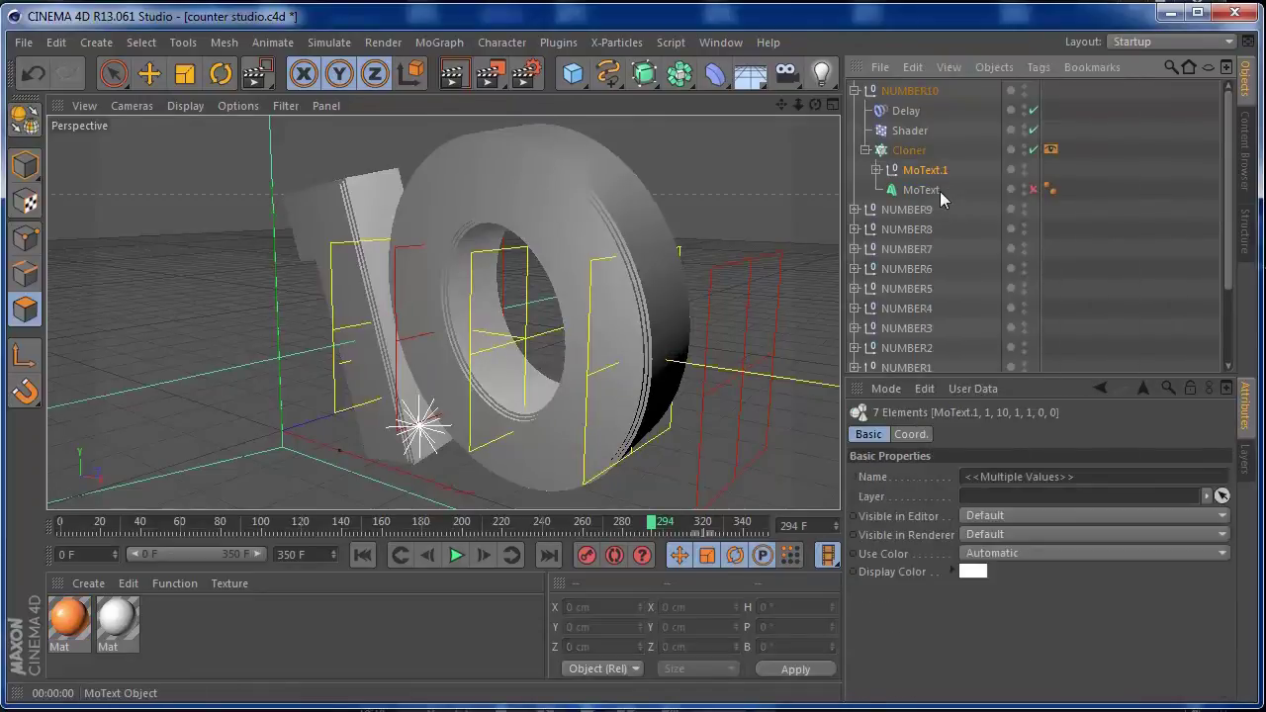
right_click(940, 191)
click(987, 357)
right_click(945, 191)
click(1036, 506)
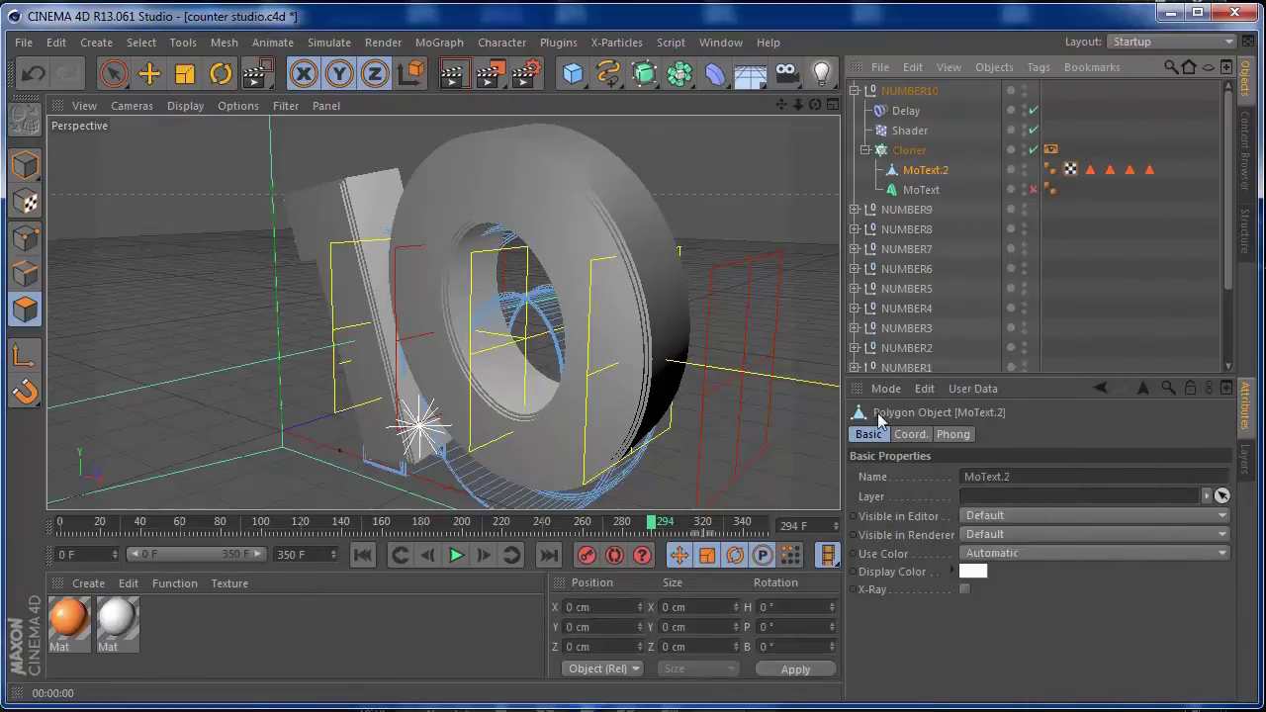
Step: Go to frame 290 and loop-select the outer bevel polygon loops on one face of the 0 in NUMBER10's MoText.2
drag(659, 512, 645, 527)
drag(815, 104, 761, 106)
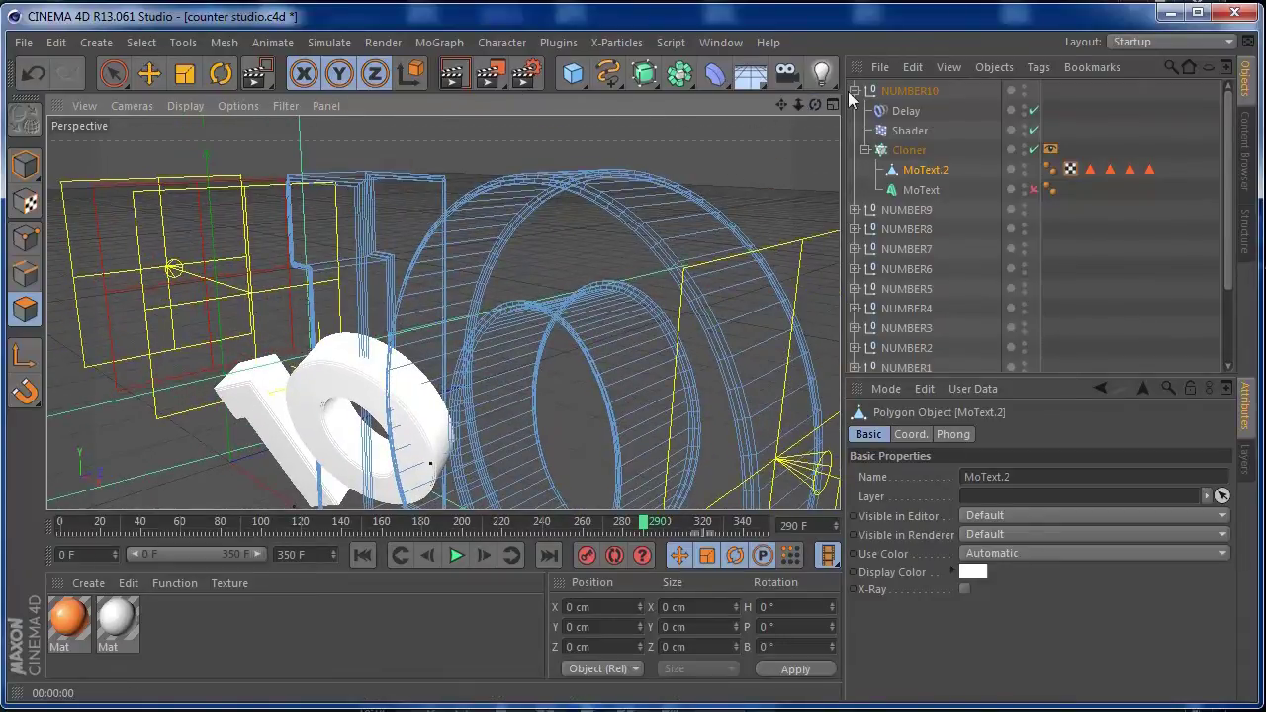
mouse_move(822, 102)
mouse_down()
mouse_move(795, 106)
mouse_move(836, 107)
mouse_up()
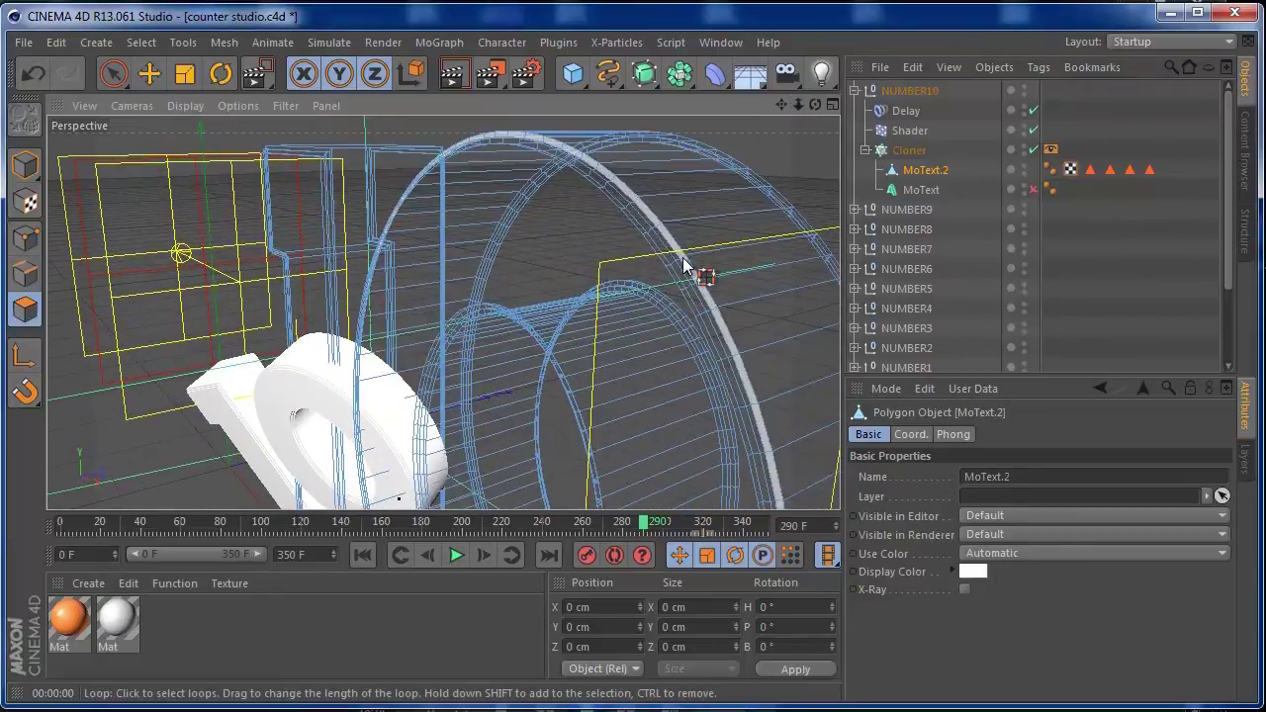
click(680, 273)
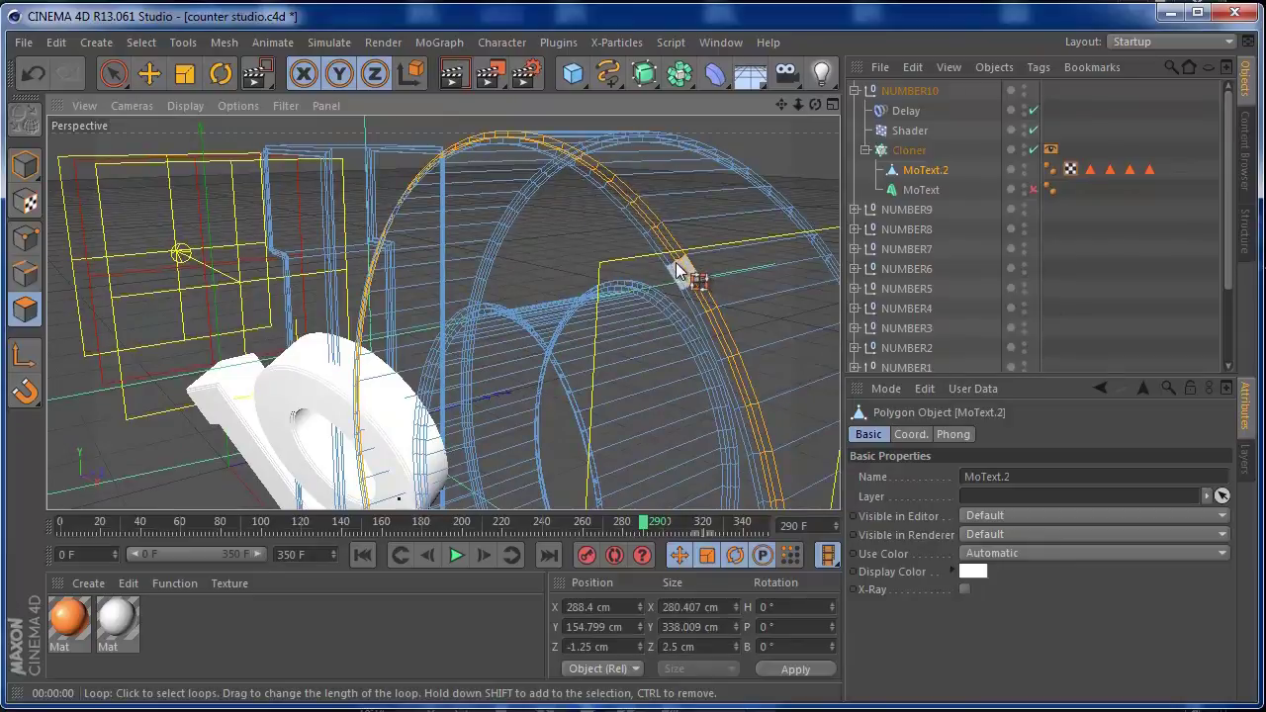
shift+click(673, 276)
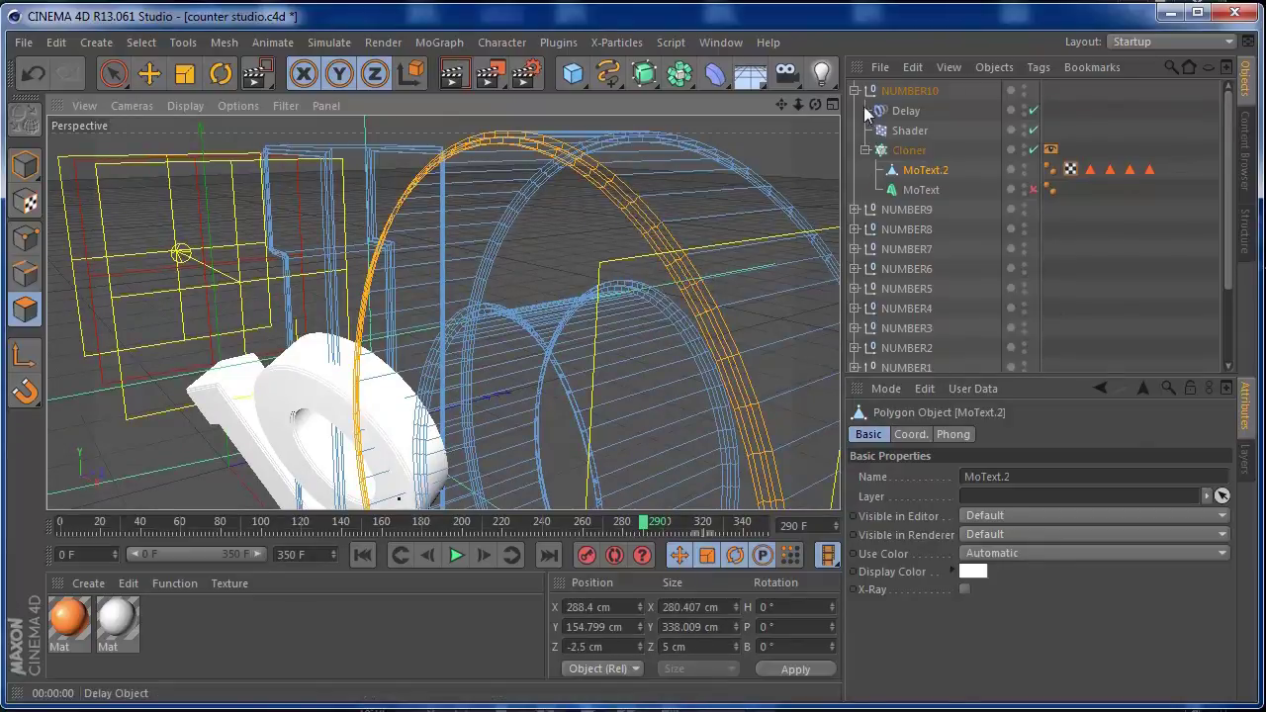
Step: Add the outer bevel polygon loops on the opposite face of the 0 to the selection
drag(817, 106, 646, 102)
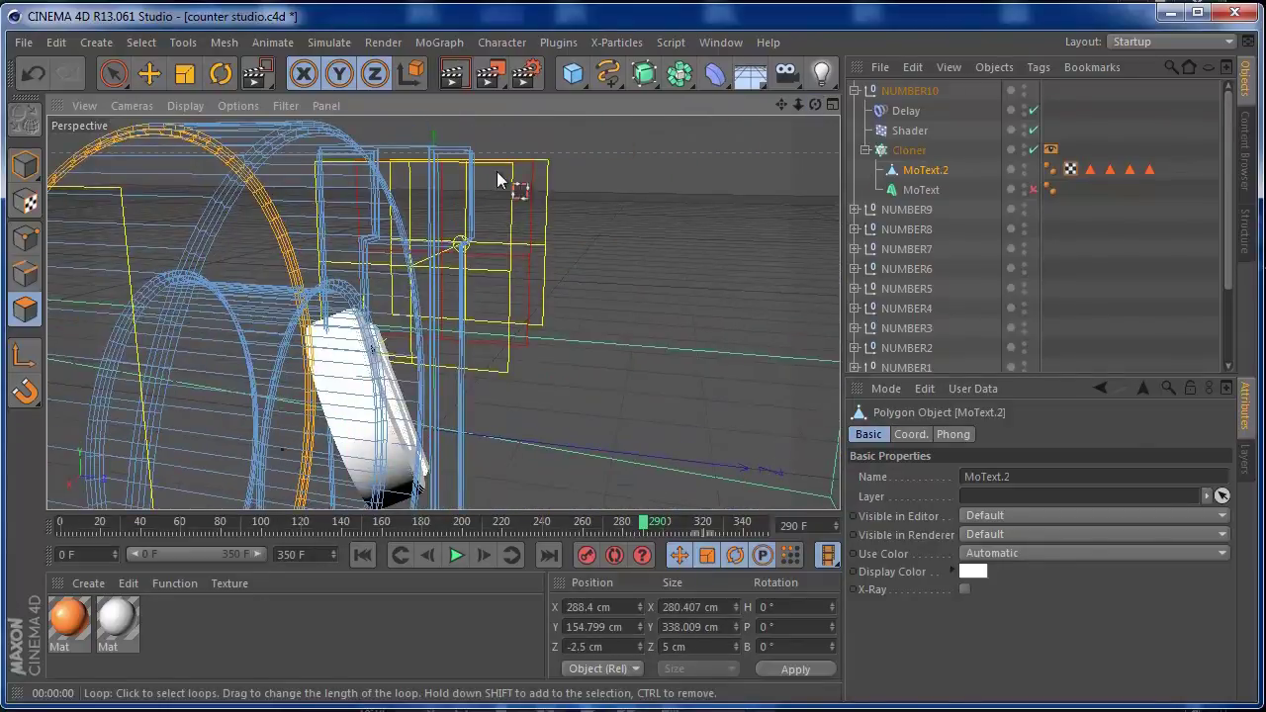
shift+click(208, 241)
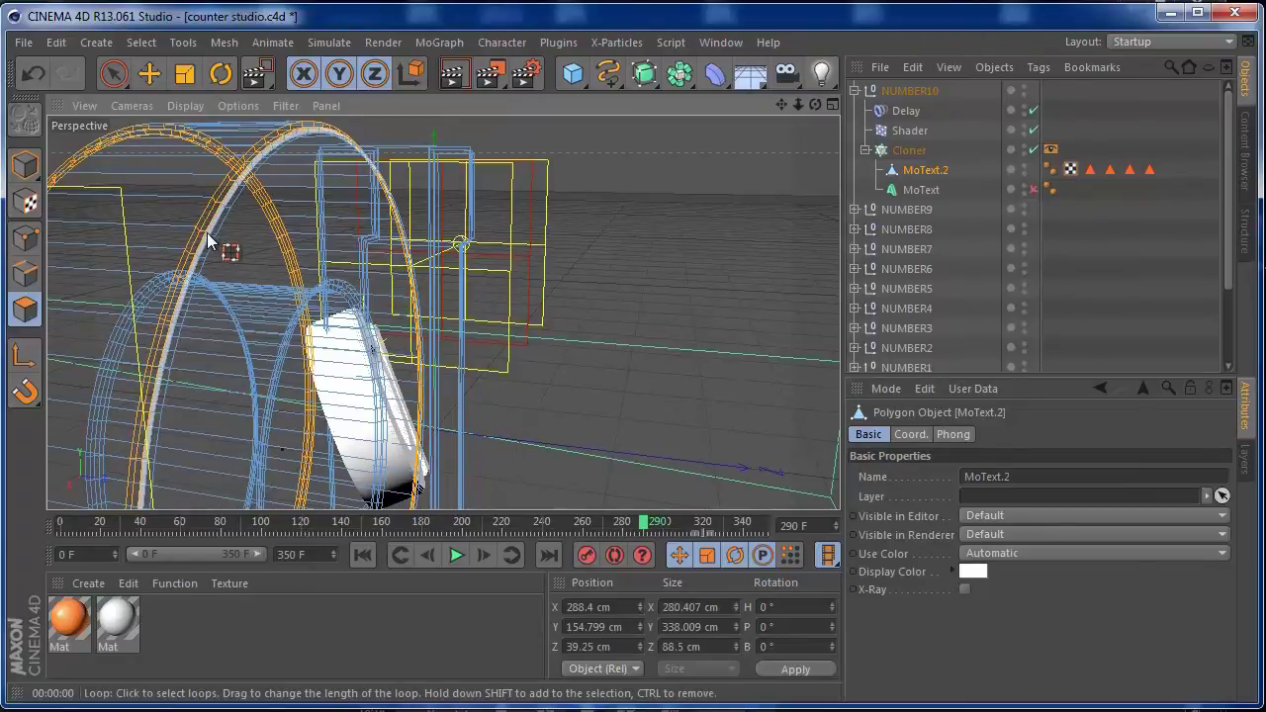
shift+click(211, 235)
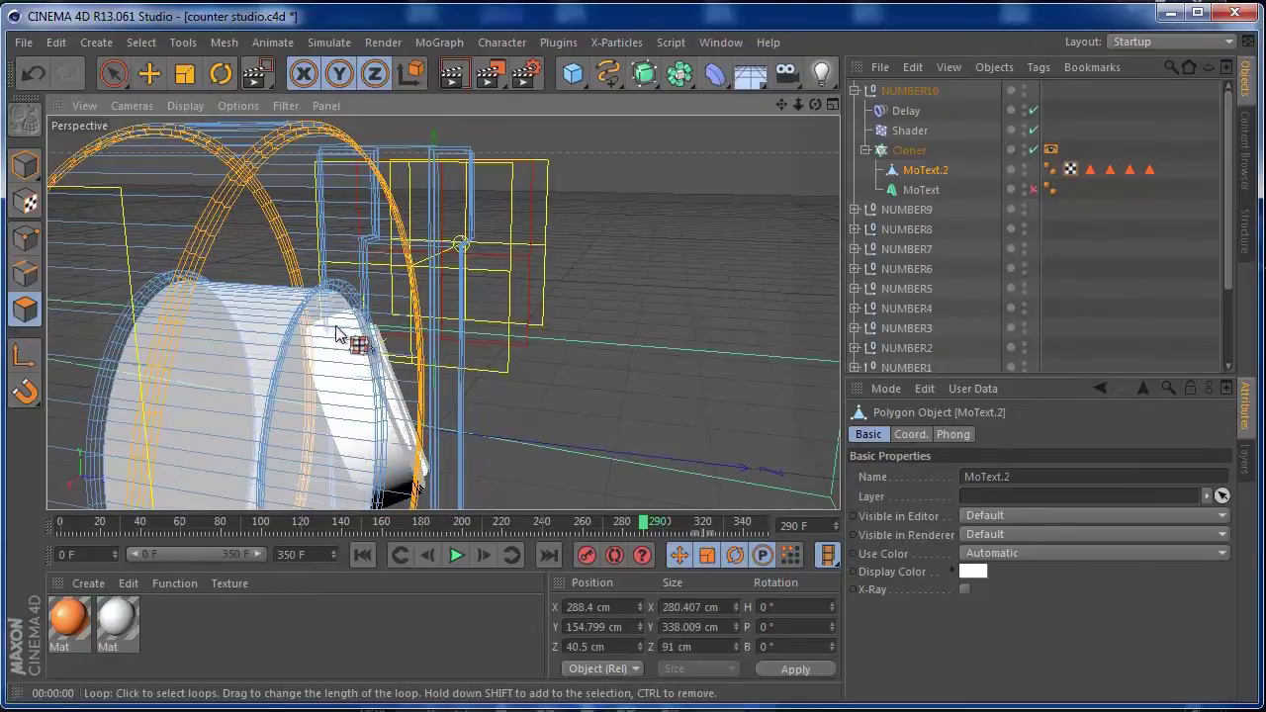
Step: Add the bevel polygon loops around the 0's hole on both faces to the selection
drag(800, 106, 862, 89)
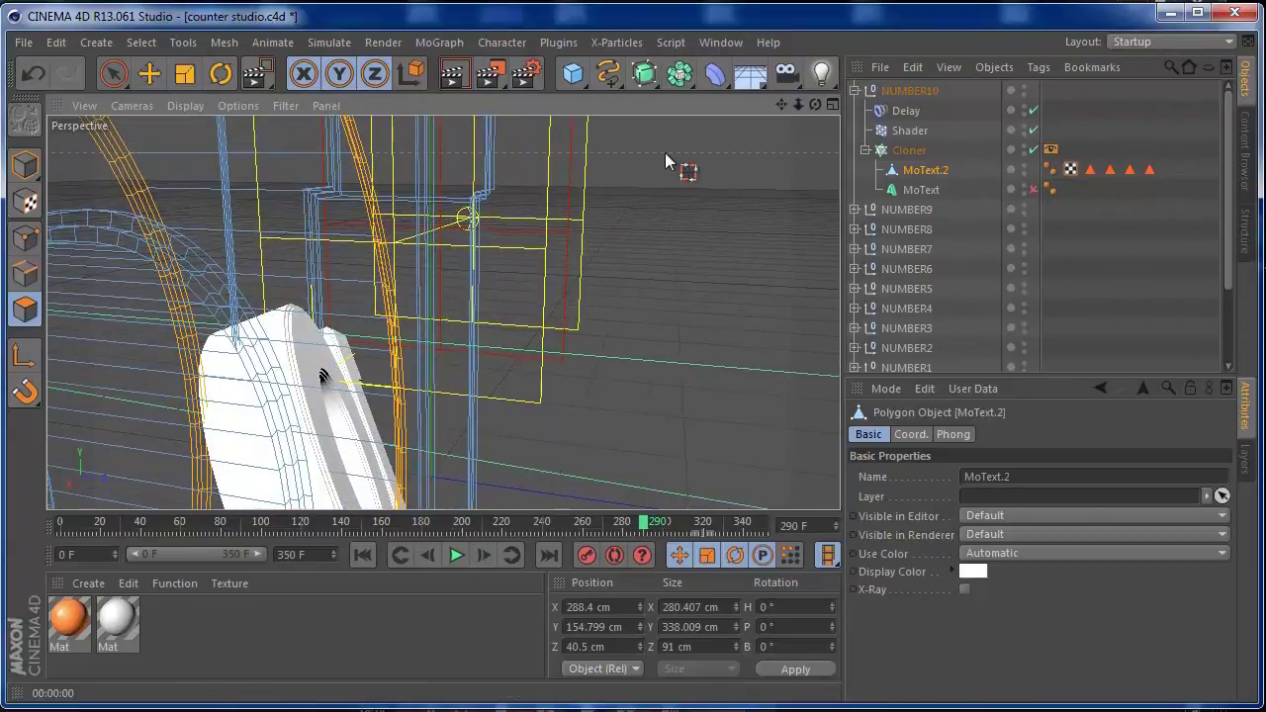
shift+click(265, 345)
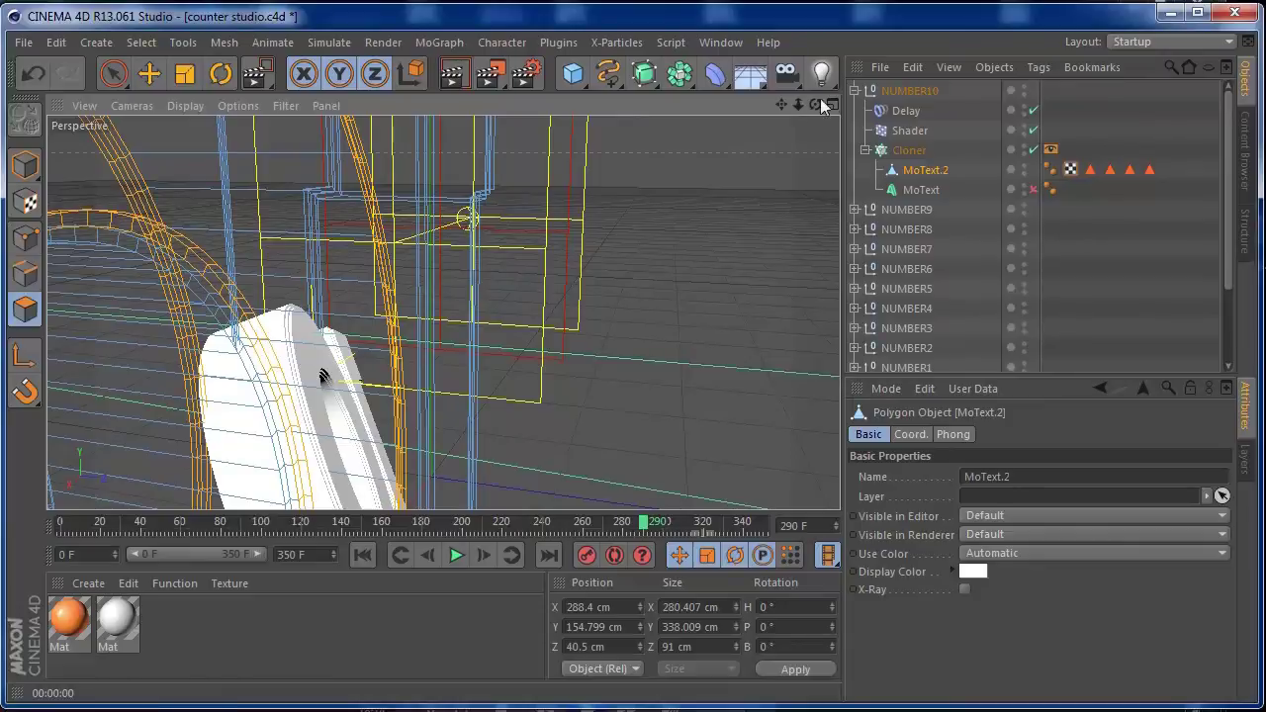
drag(801, 106, 643, 139)
drag(816, 104, 967, 119)
drag(806, 107, 878, 93)
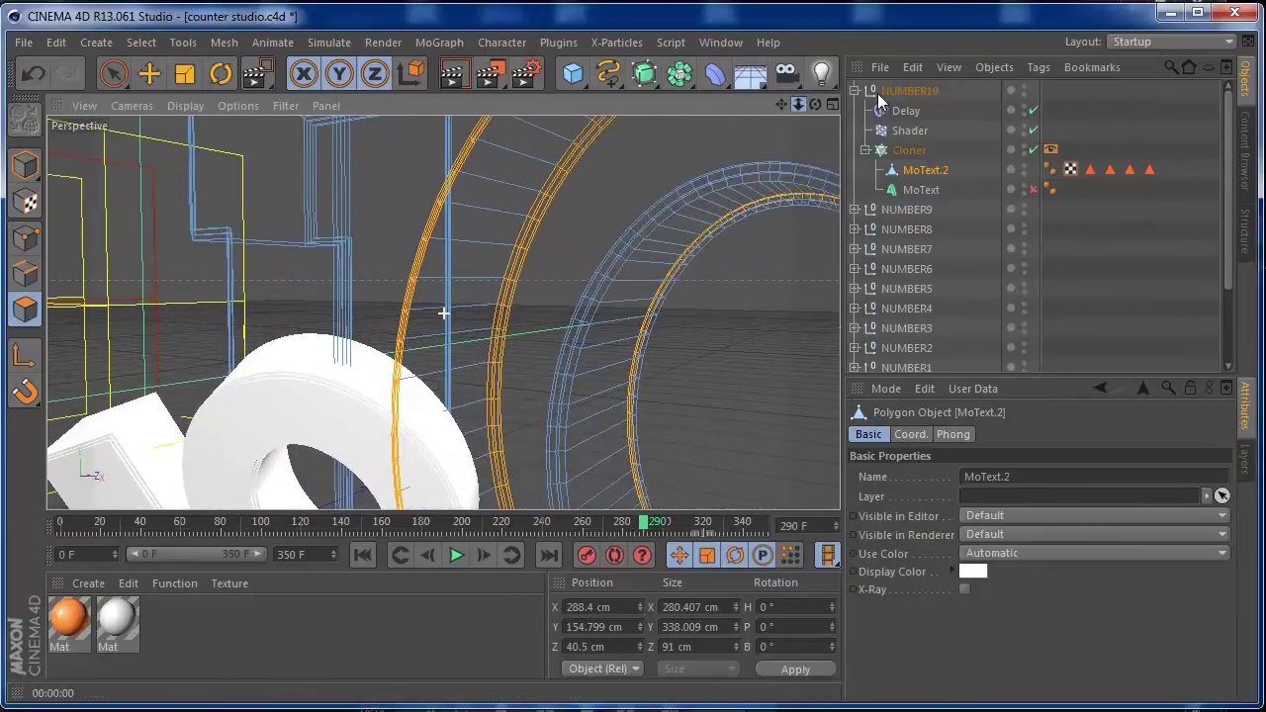
click(576, 326)
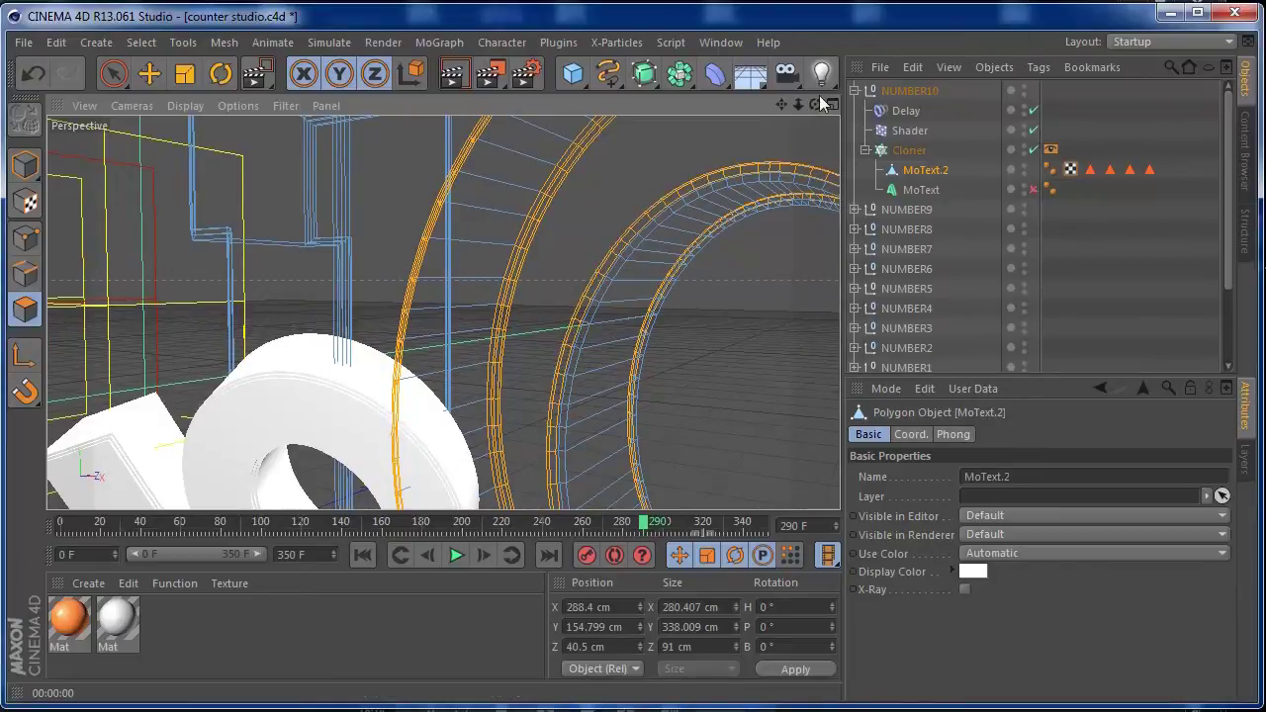
Step: Add the bevel polygon loops on both faces of the 1 to the selection
drag(798, 106, 679, 117)
drag(814, 105, 841, 6)
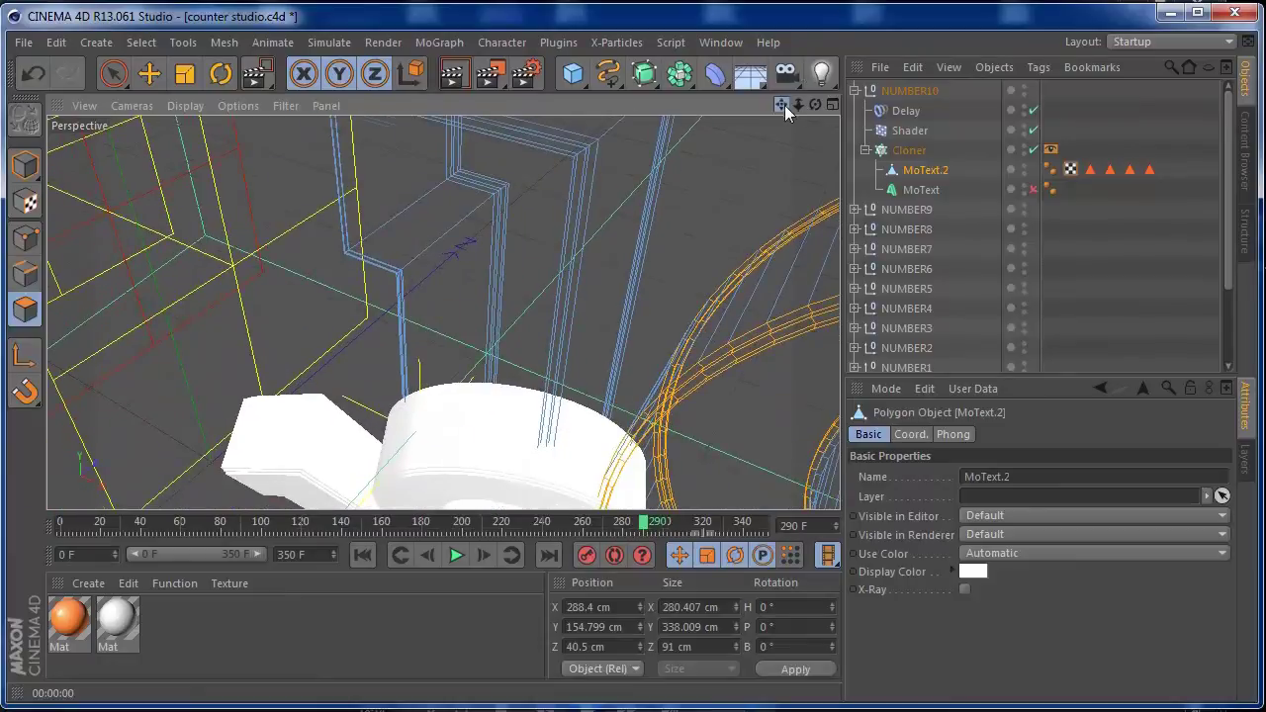
drag(784, 105, 771, 132)
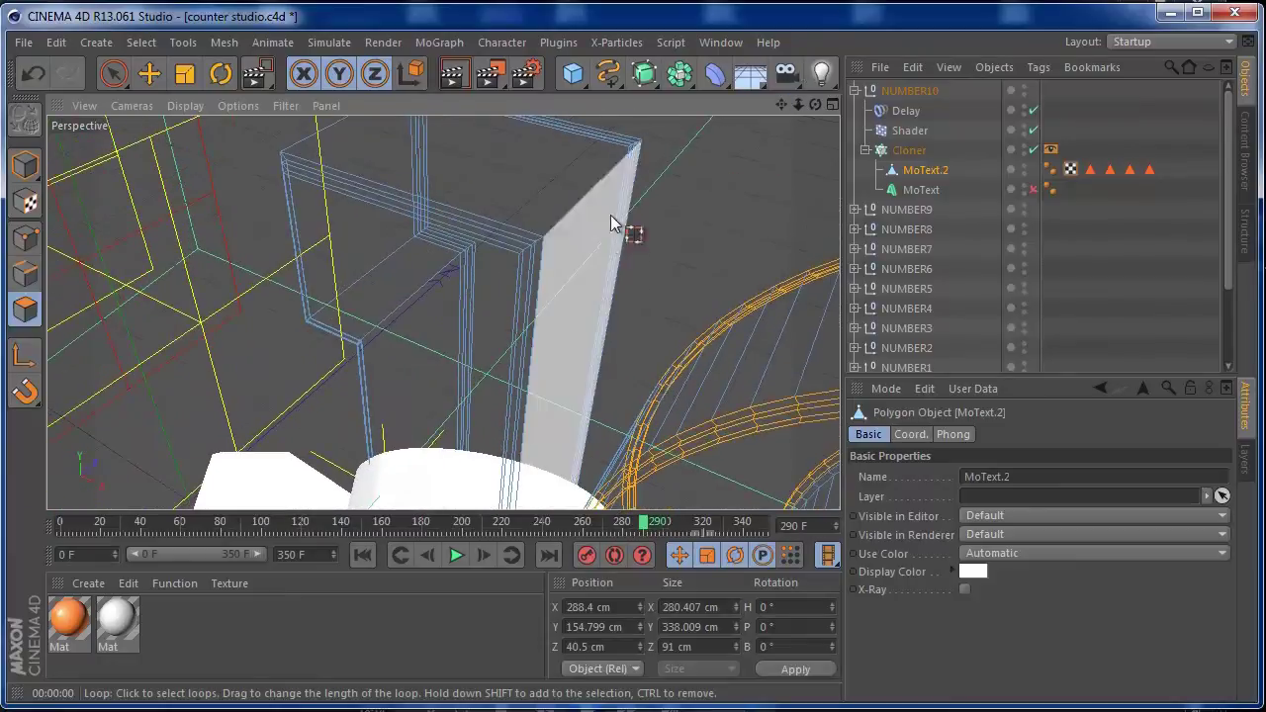
click(537, 248)
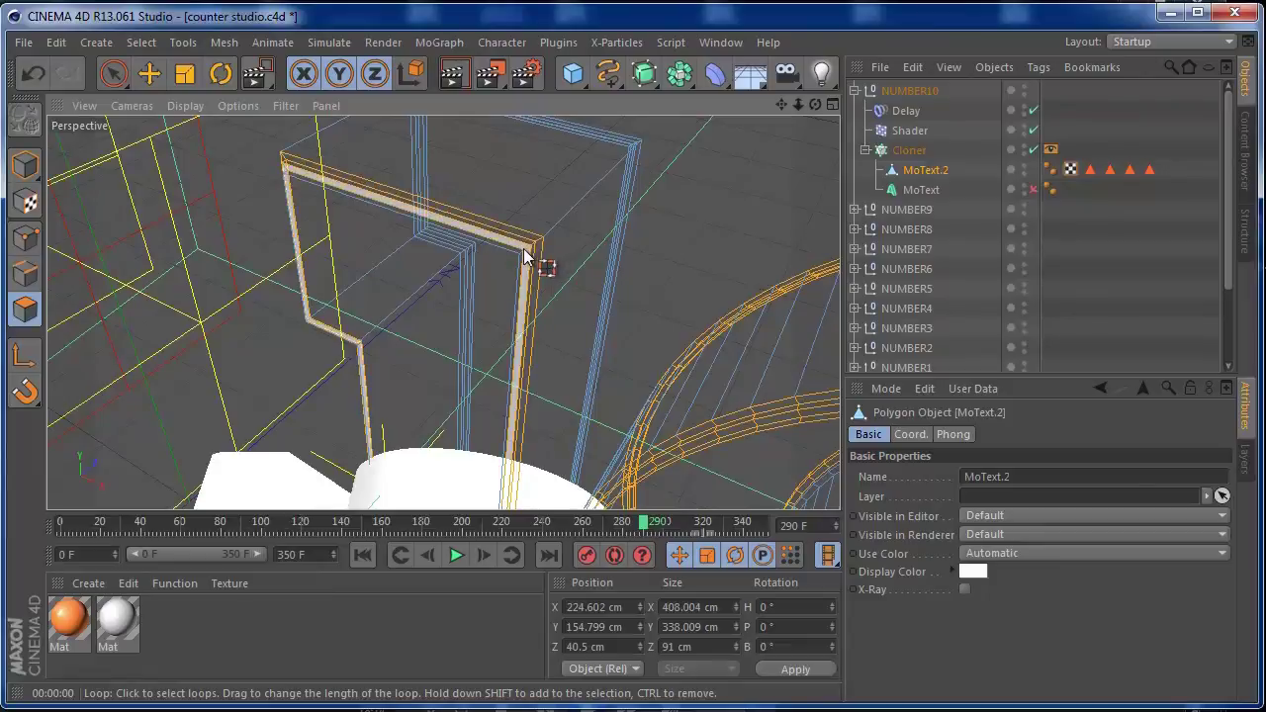
drag(812, 104, 525, 119)
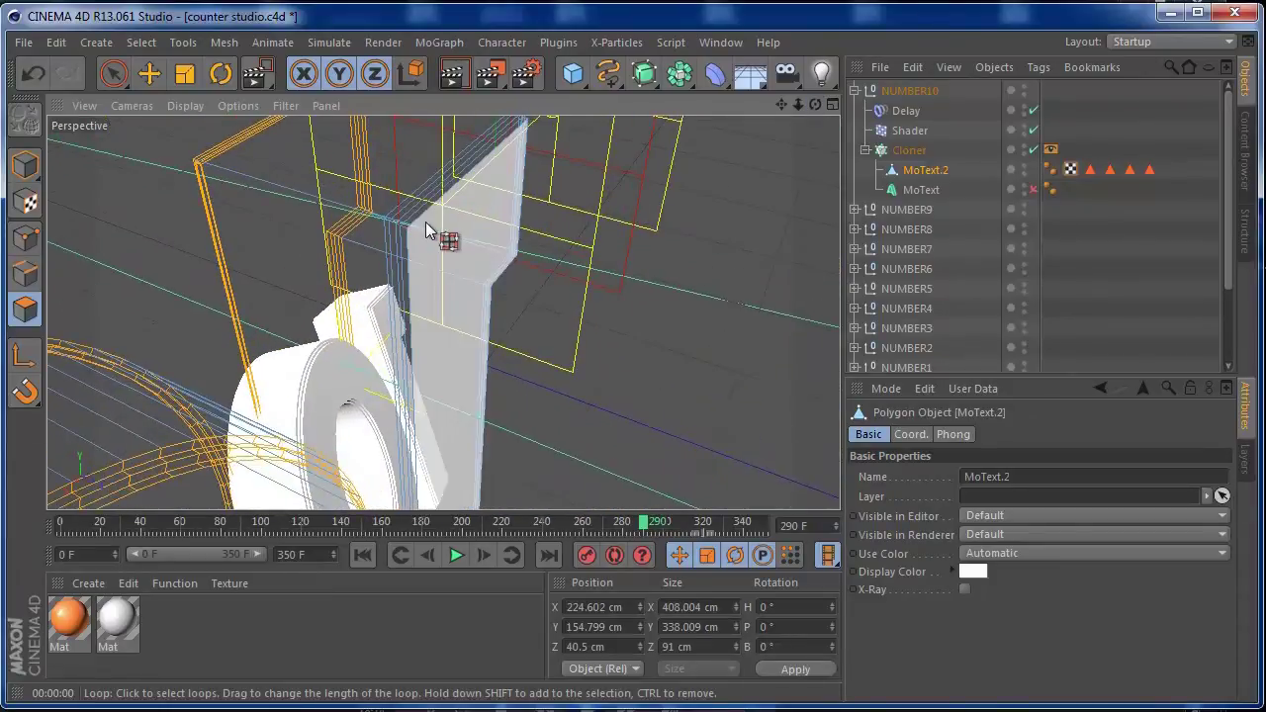
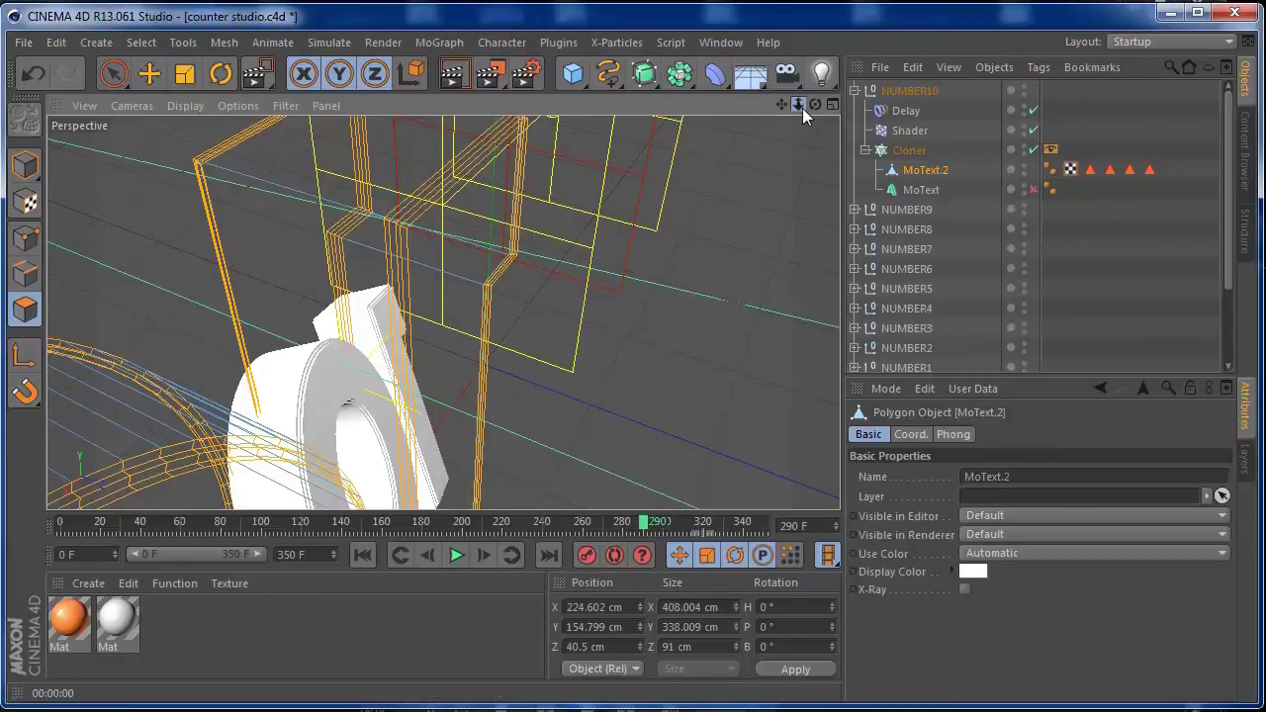
drag(802, 106, 608, 144)
drag(817, 106, 1150, 36)
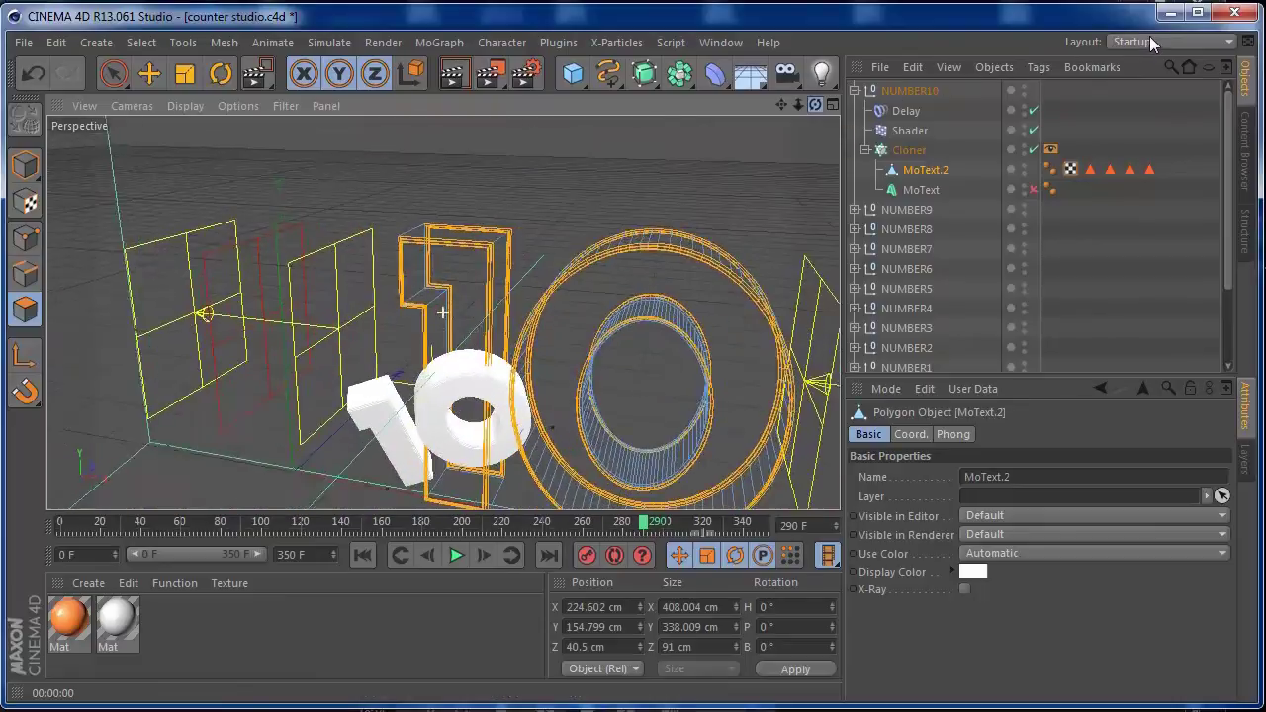
Step: Store the selected bevel polygons of NUMBER10's MoText.2 in a new polygon selection tag with Set Selection
click(142, 42)
click(194, 540)
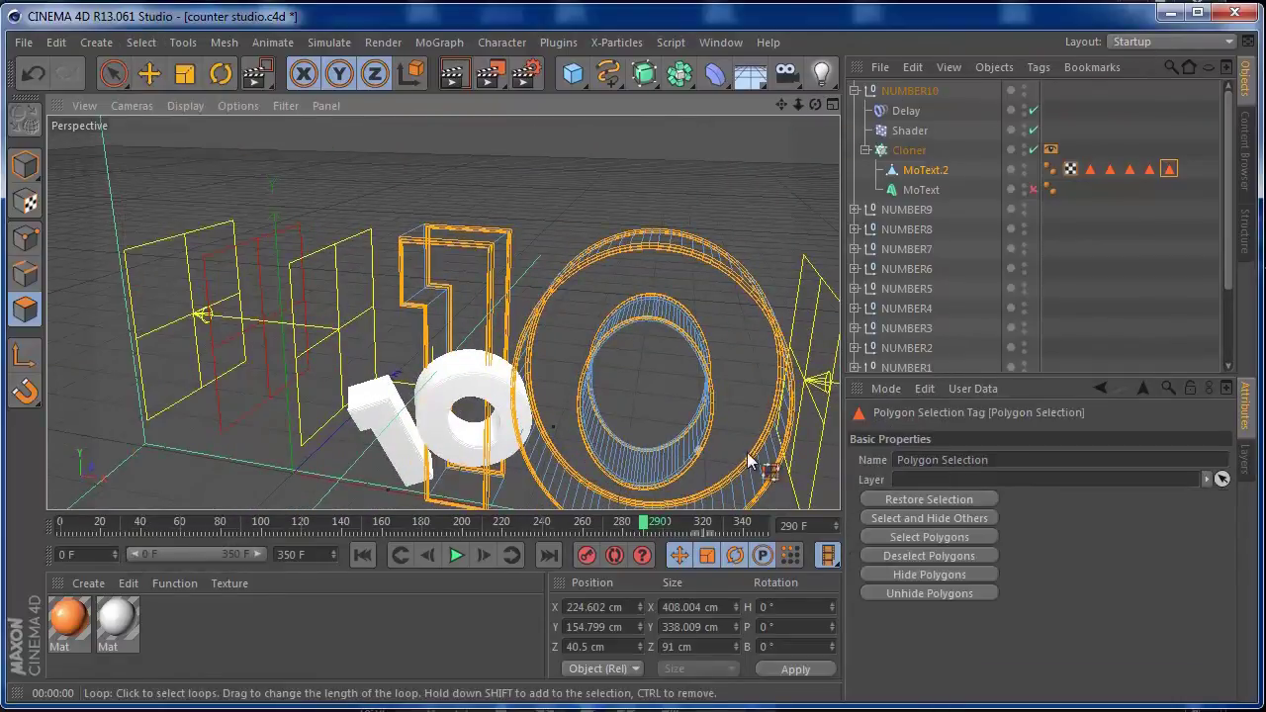
click(1169, 169)
Step: Apply the white and orange materials to NUMBER10's MoText.2 and restrict the orange one to the new bevel polygon selection
drag(121, 625, 302, 484)
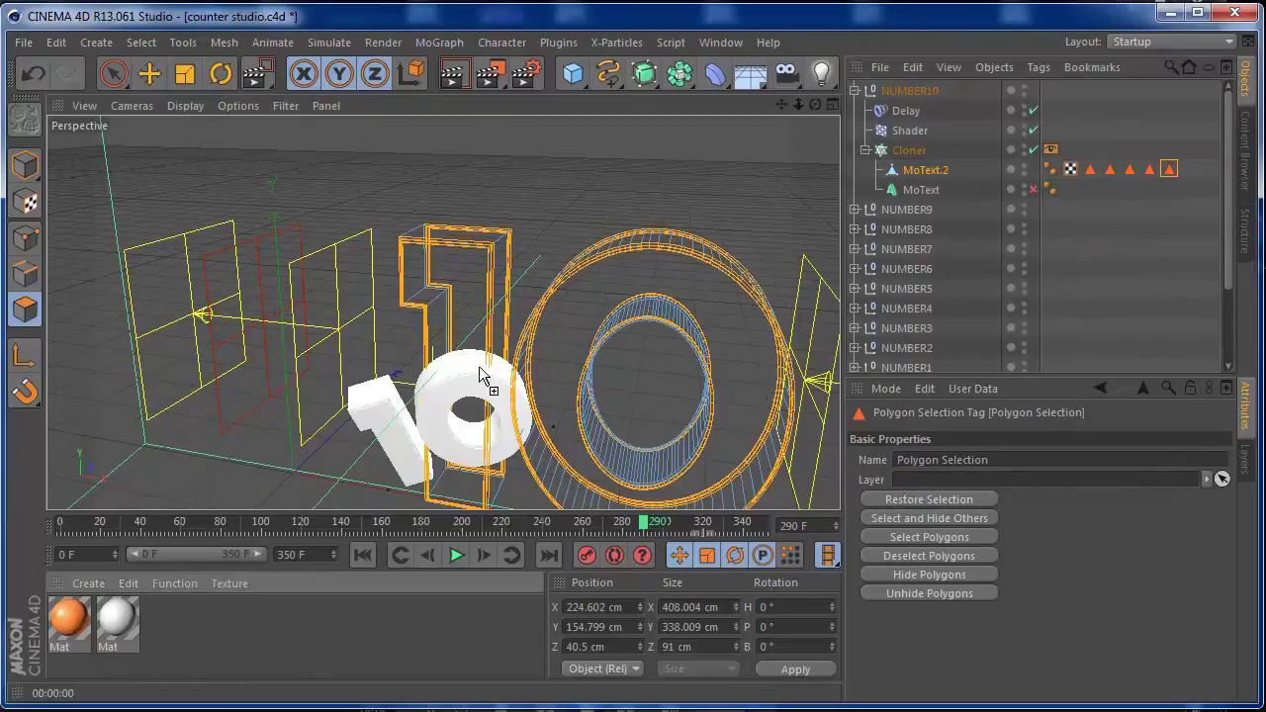
drag(925, 176, 925, 174)
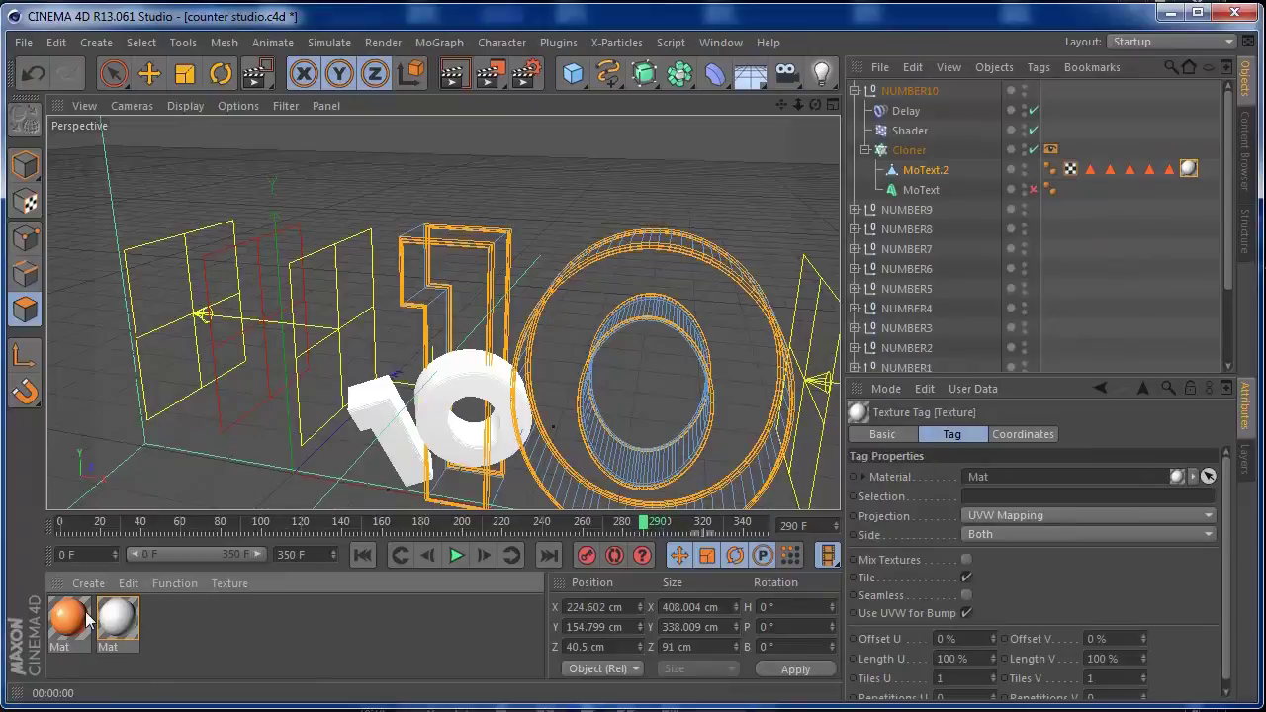
drag(920, 170, 922, 170)
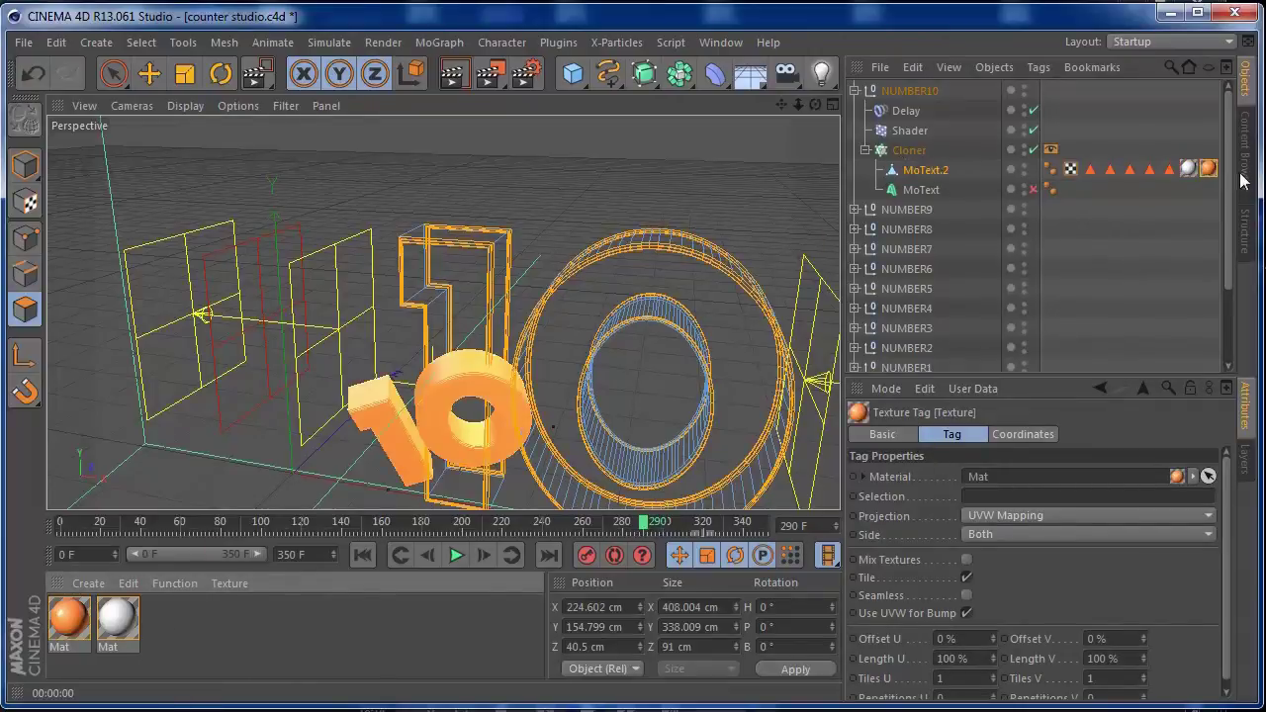
drag(1019, 512, 1019, 498)
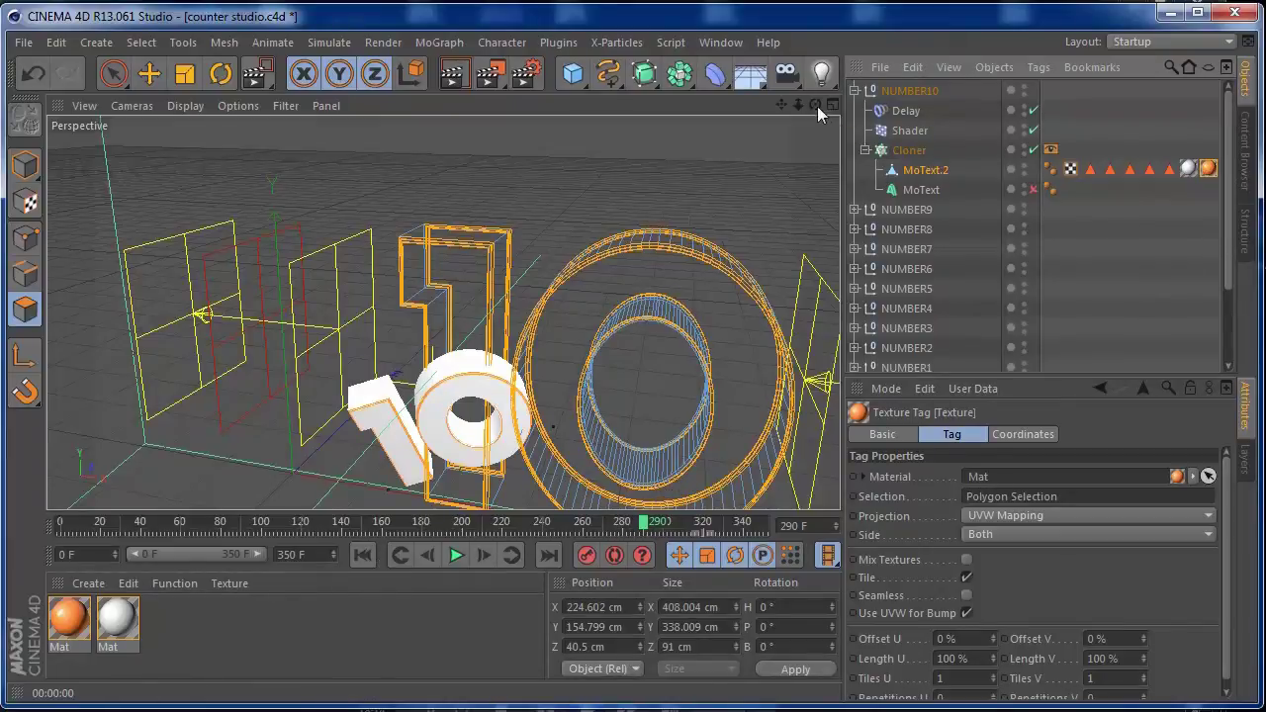
Step: Collapse NUMBER10, look through the studio Camera and play the counter animation from the first frame
click(855, 91)
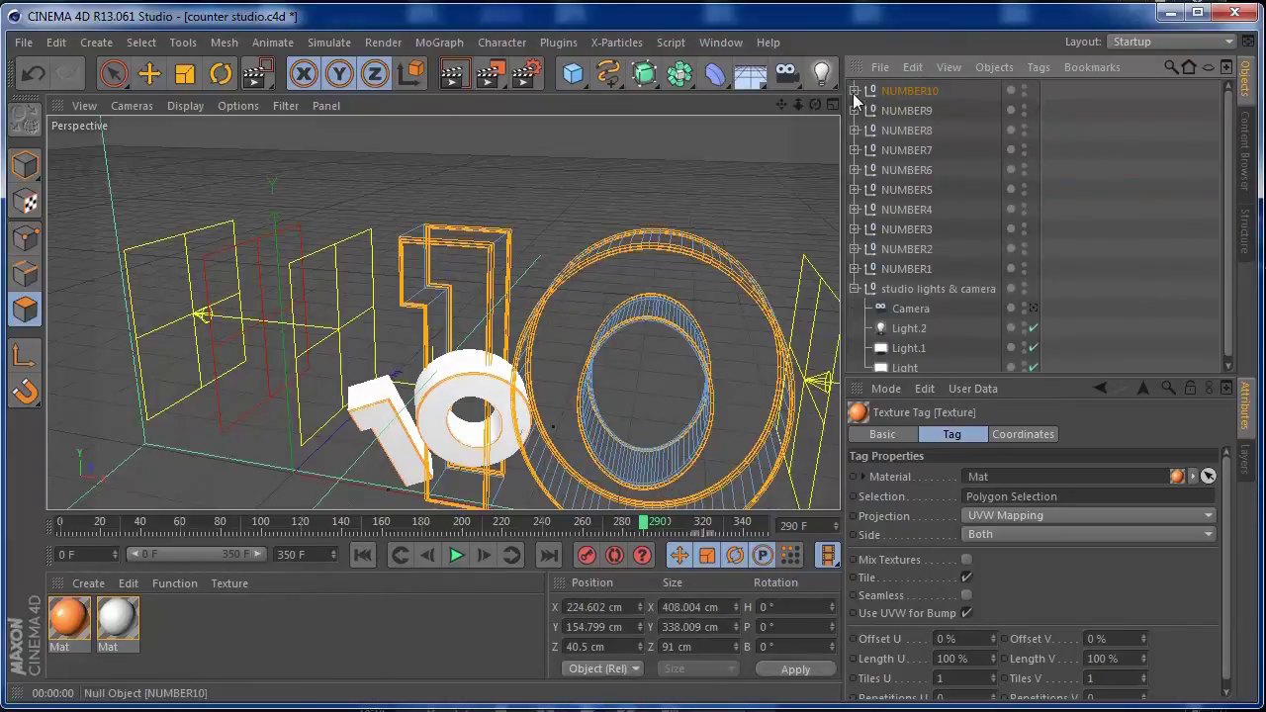
click(1033, 309)
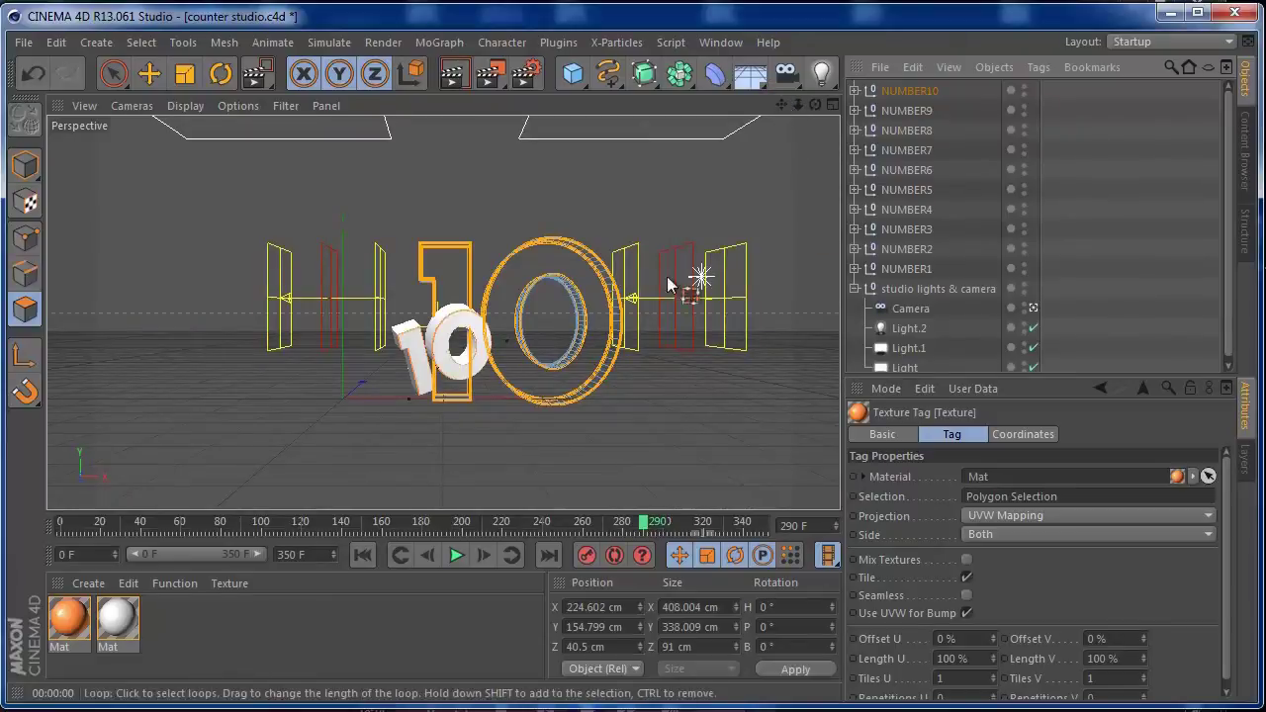
click(363, 555)
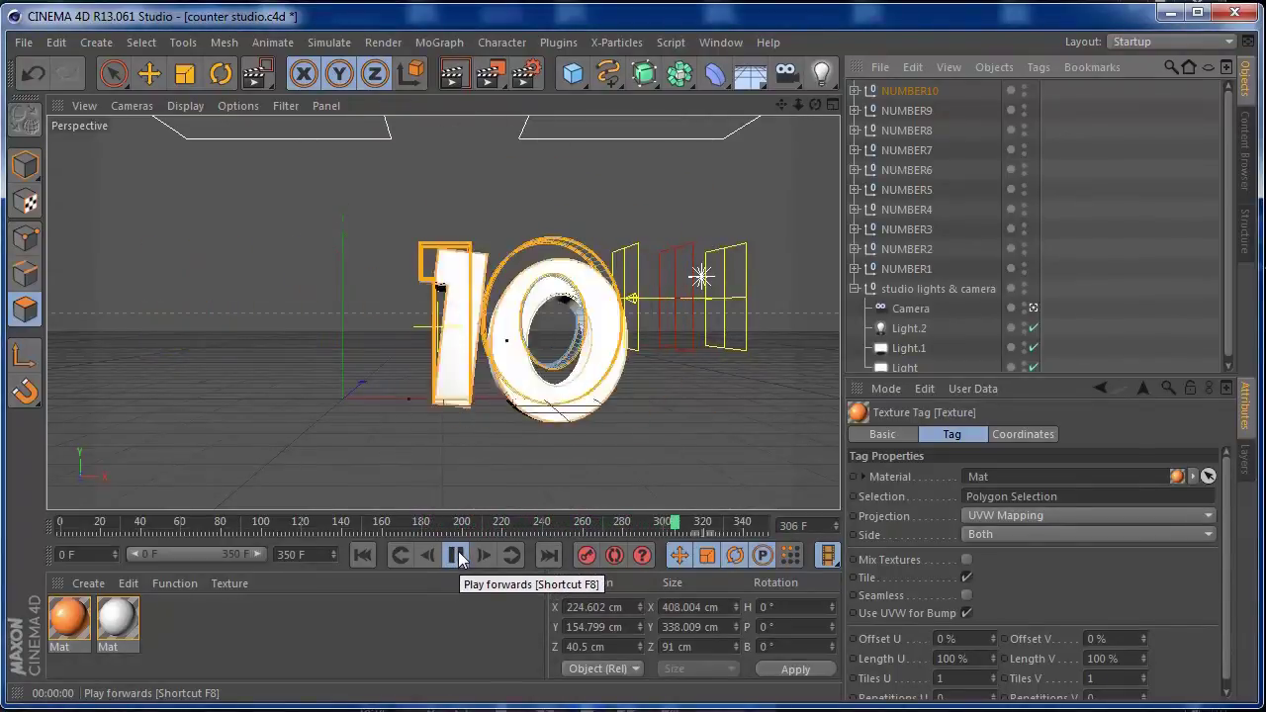
Step: Stop the playback, scrub through the timeline to review the counter numbers, and collapse the studio lights & camera group
click(457, 557)
drag(705, 529, 473, 530)
drag(147, 527, 537, 530)
click(856, 289)
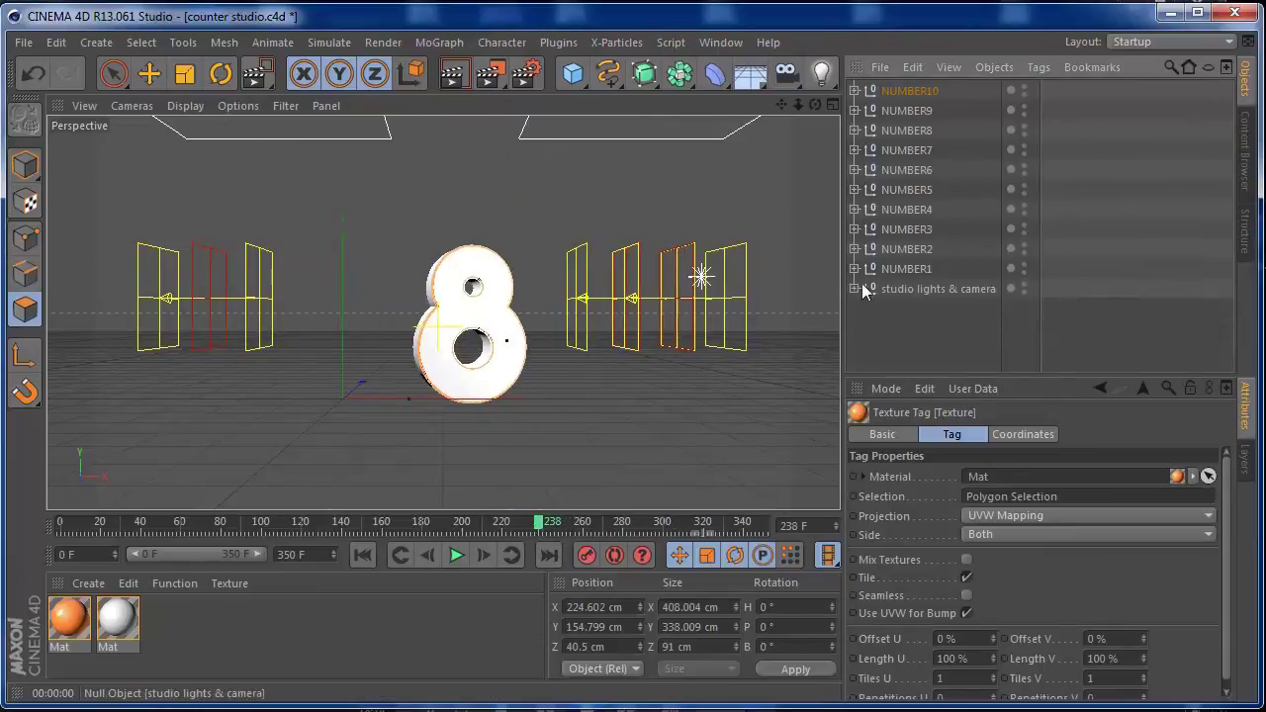
Step: Move the playhead to frame 60 and enable Rotation in the parameters of NUMBER2's Shader effector
click(892, 270)
click(855, 249)
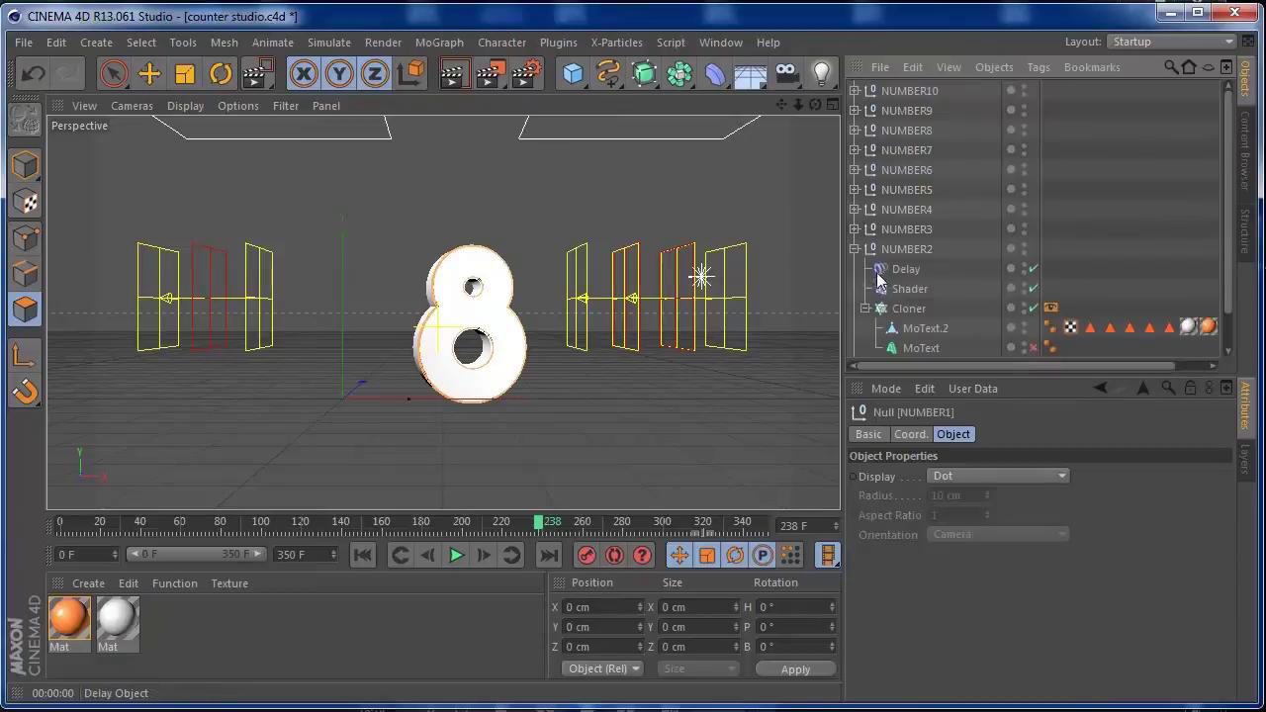
drag(538, 529, 182, 534)
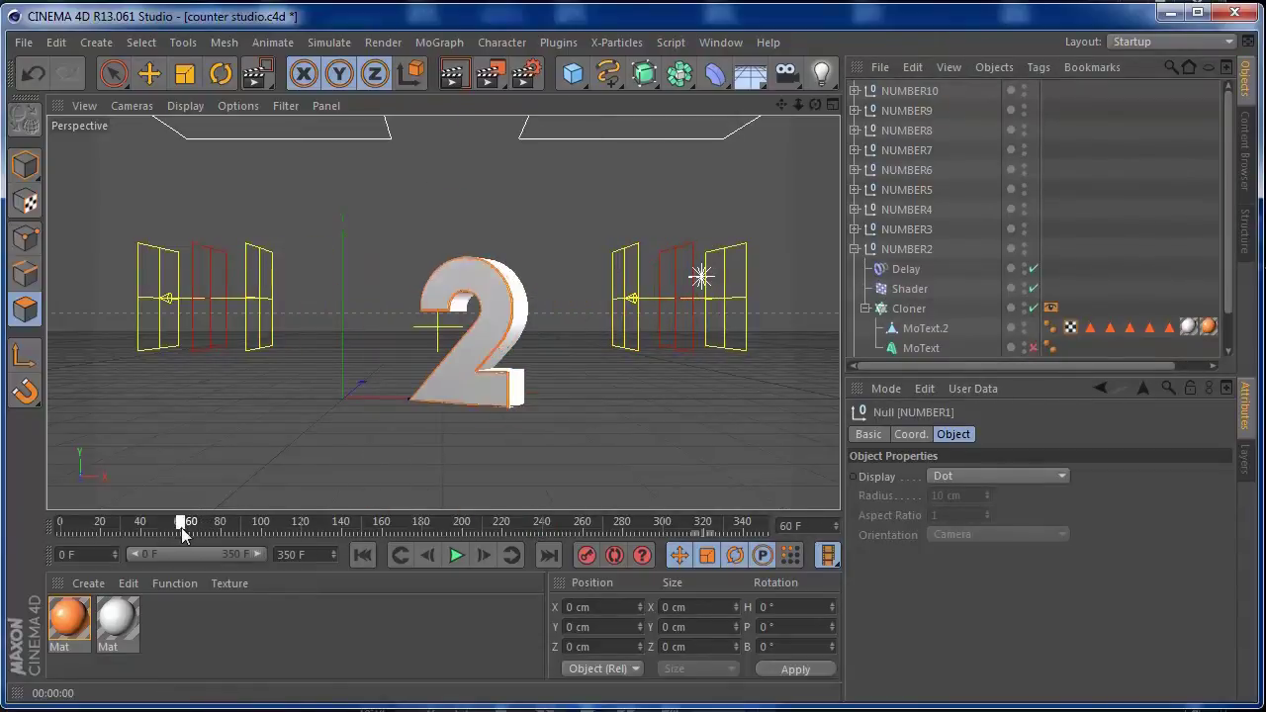
click(911, 288)
click(1051, 438)
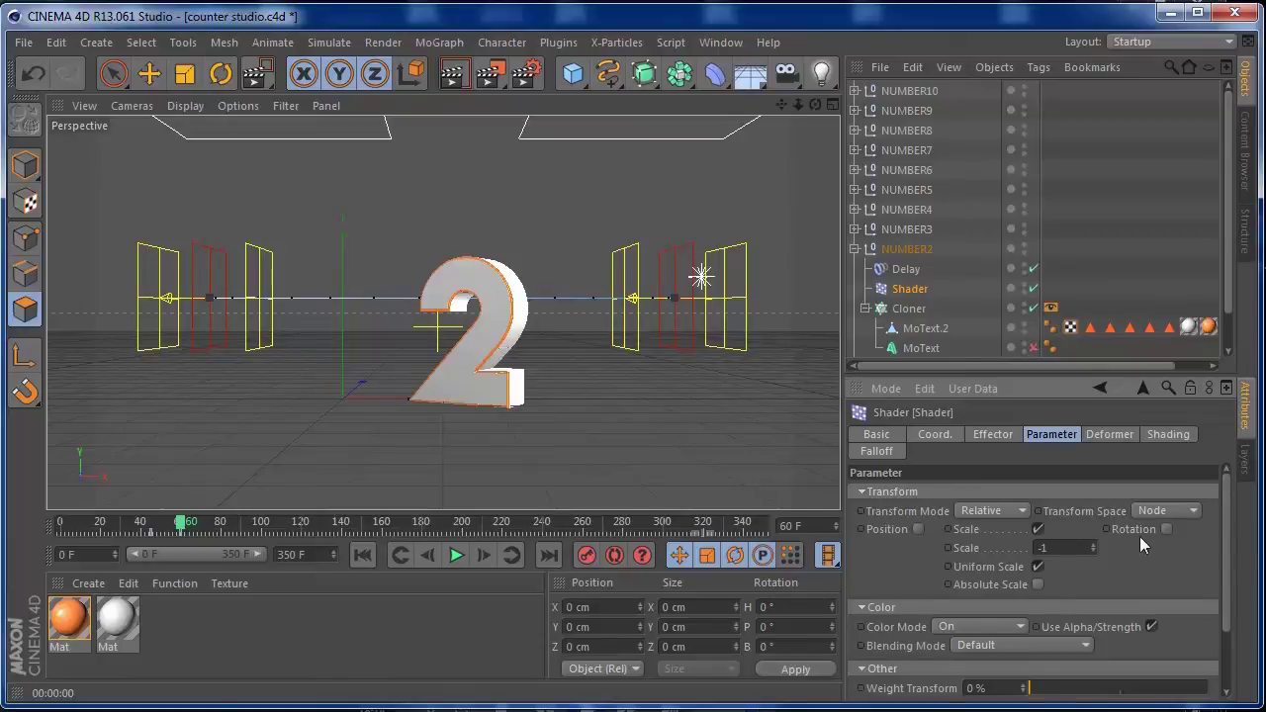
click(1170, 530)
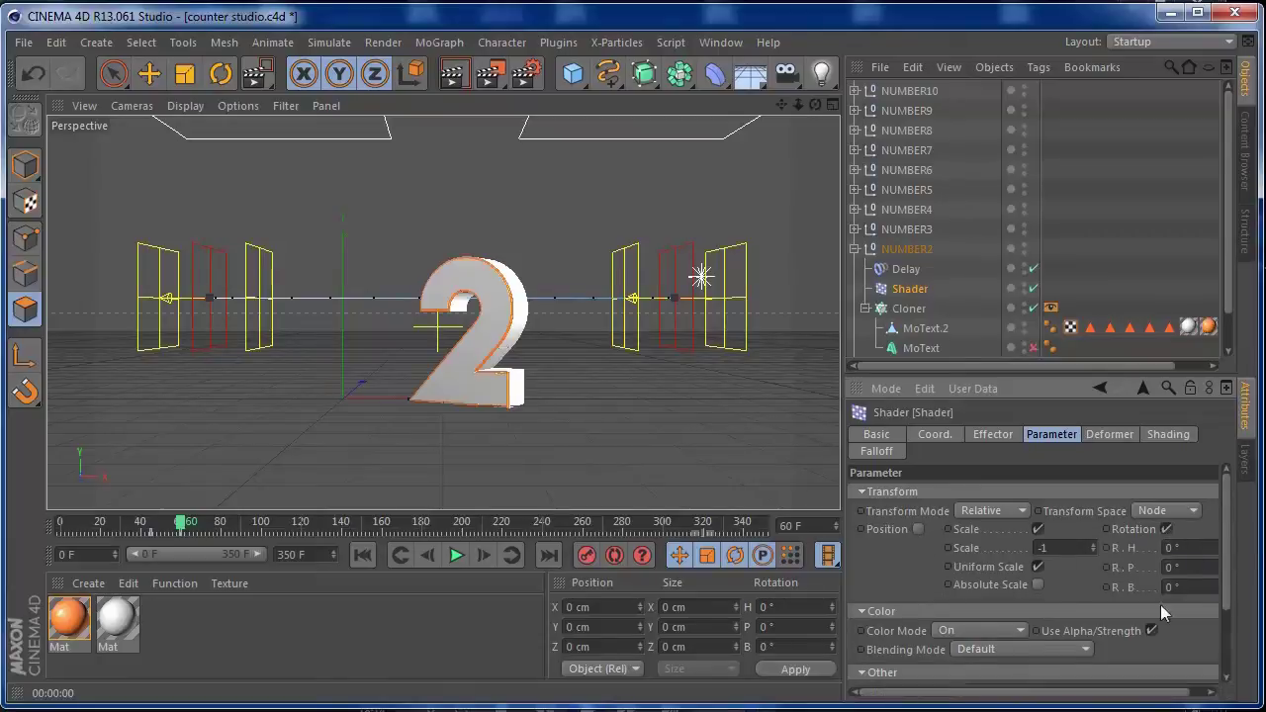
Step: Set the rotation of NUMBER2's Shader effector to H 90° and B -45°
drag(1072, 697, 1087, 697)
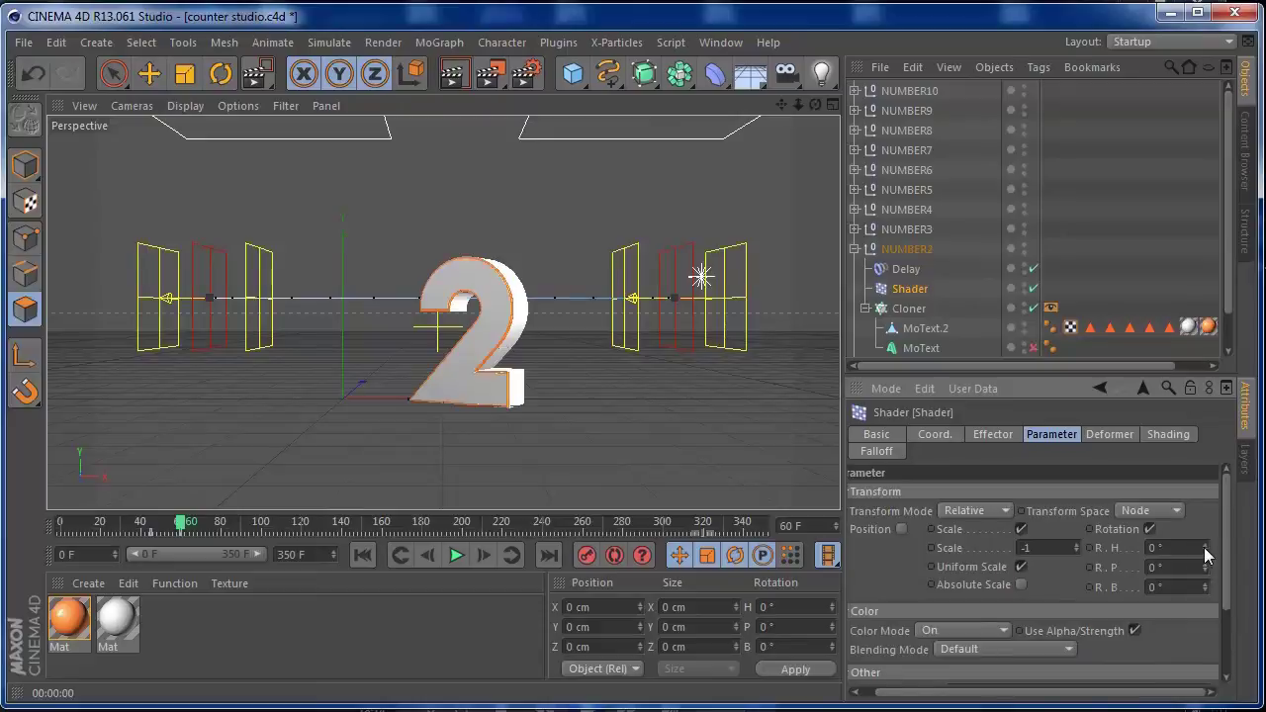
drag(1208, 518, 1211, 455)
click(1205, 551)
click(1205, 551)
drag(1172, 588, 1073, 595)
text(-45)
key(Return)
Step: Play the animation from the first frame and scrub around frames 58 to 74 to examine how the 2 rotates
click(362, 555)
click(456, 555)
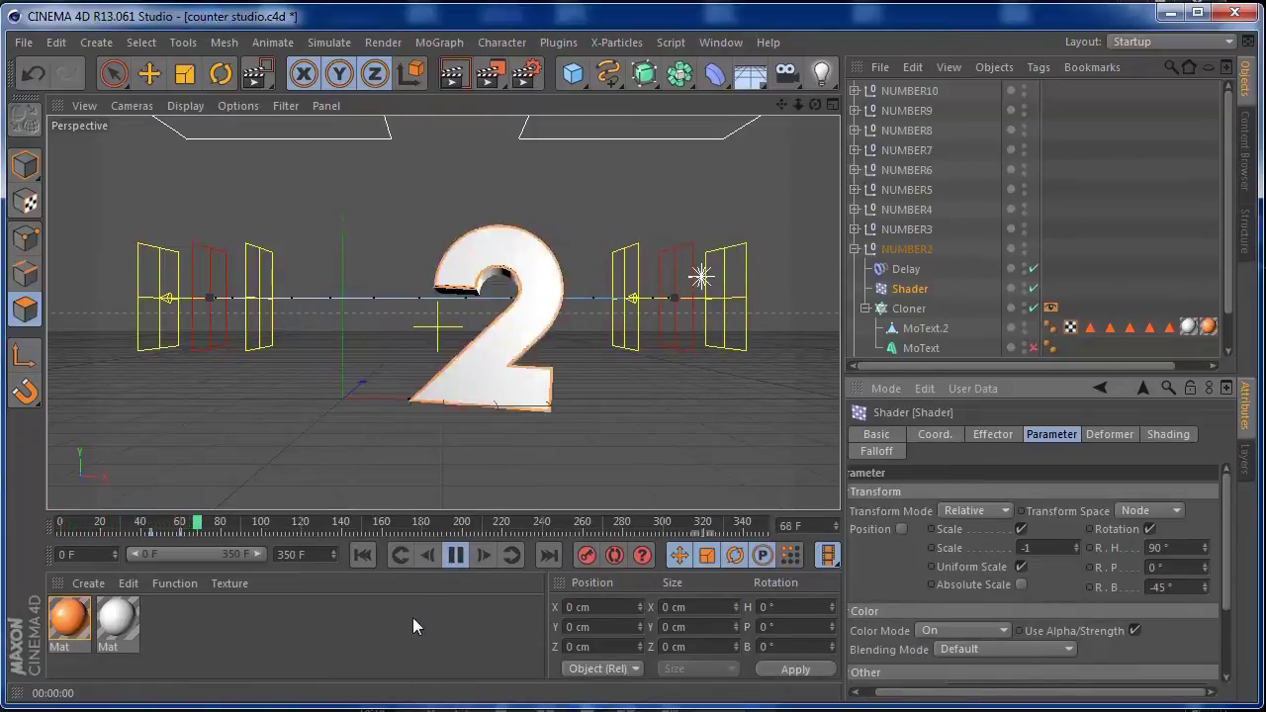
click(456, 555)
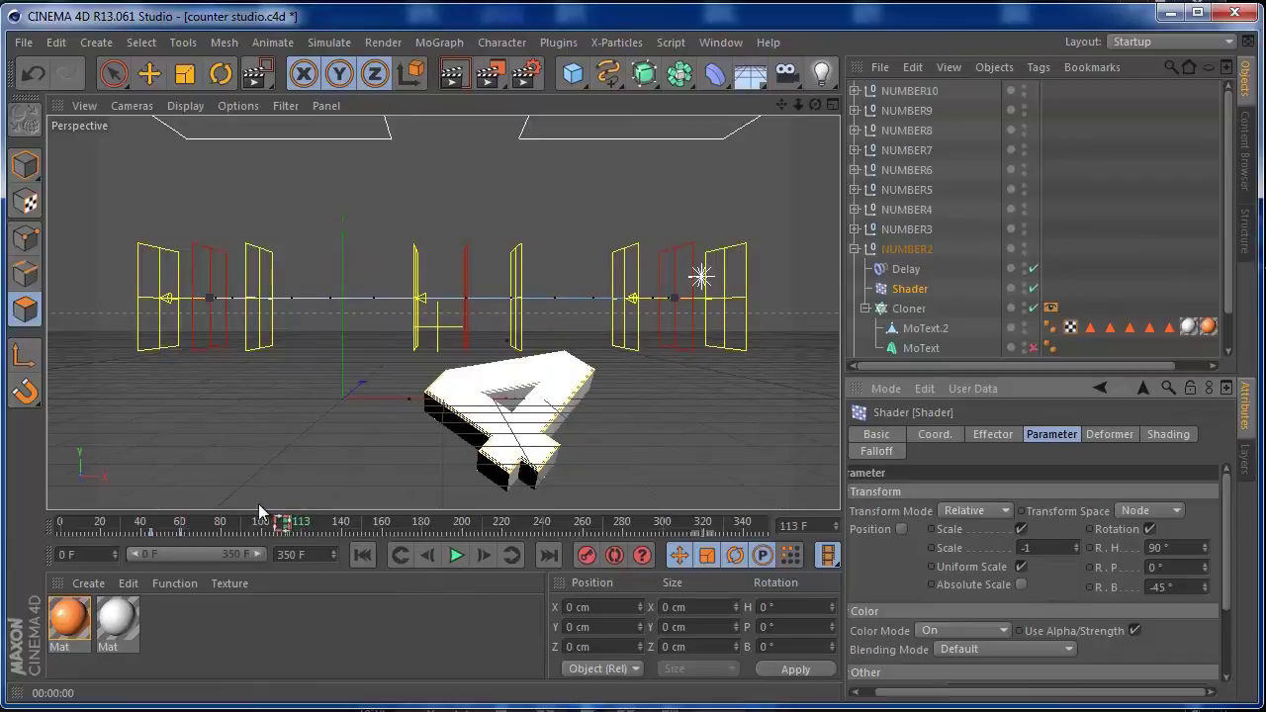
drag(283, 521, 111, 522)
click(362, 555)
click(457, 555)
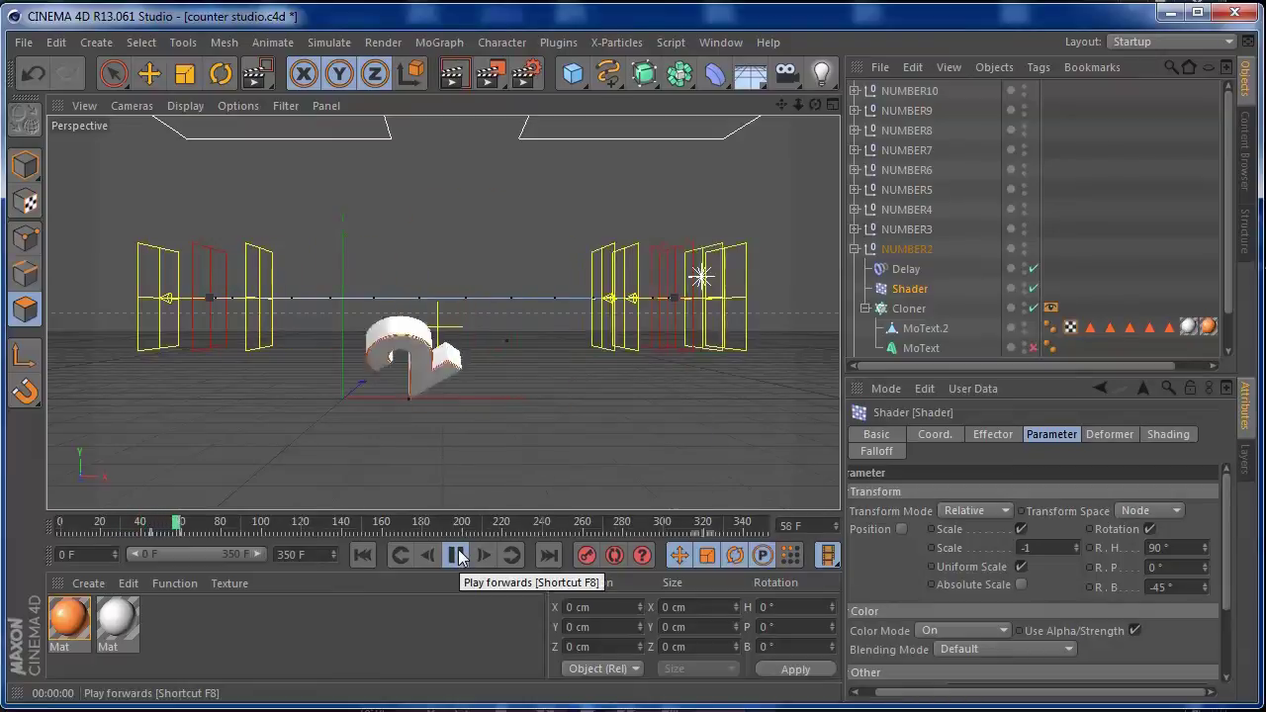
click(456, 555)
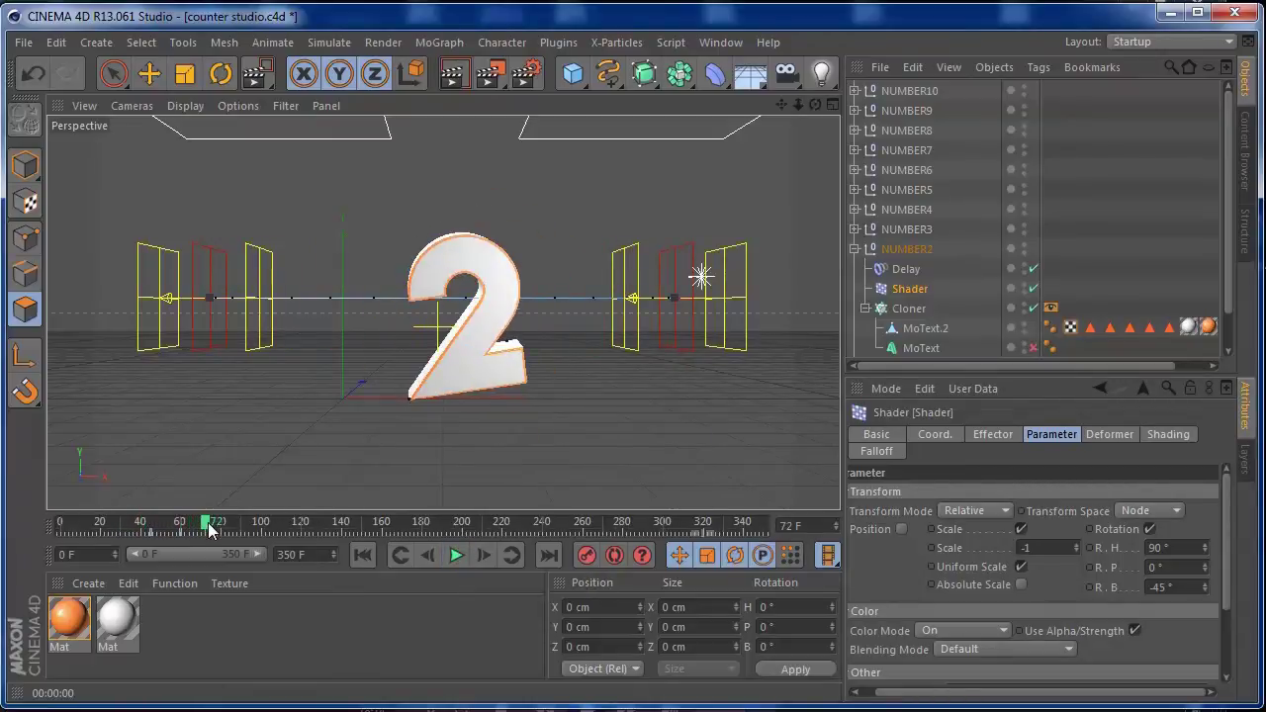
drag(208, 532, 210, 529)
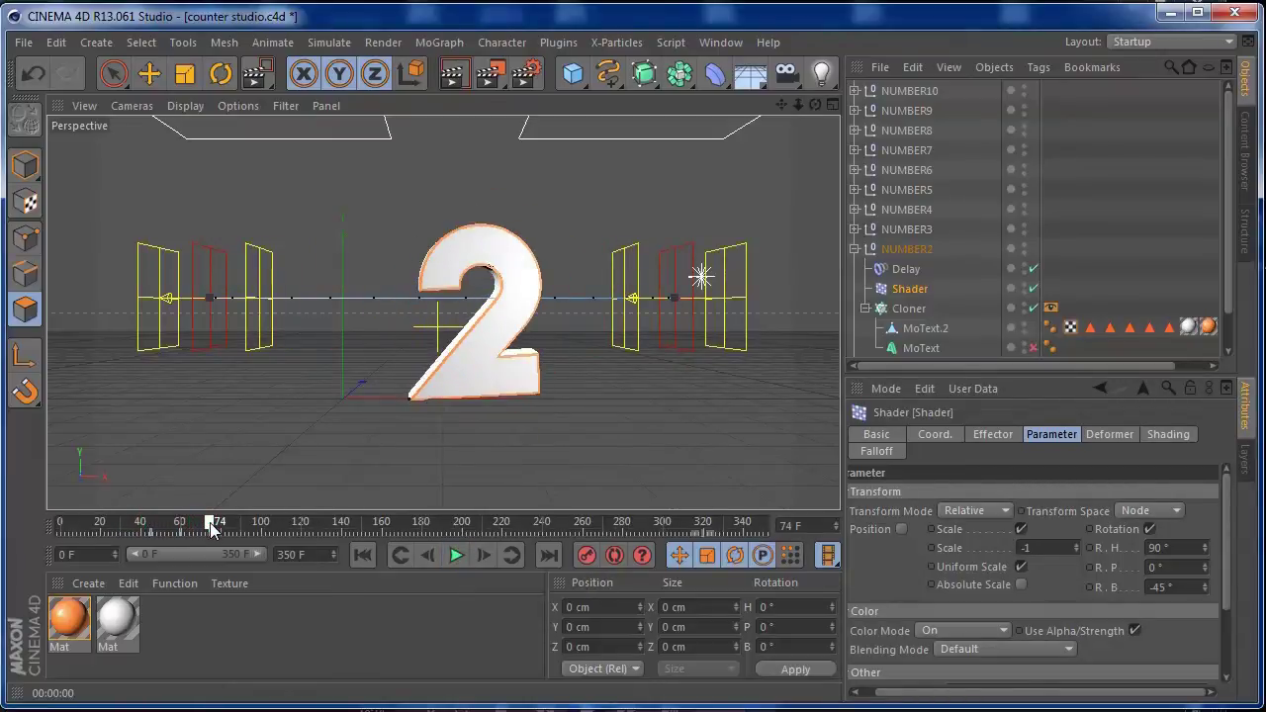
drag(211, 529, 178, 527)
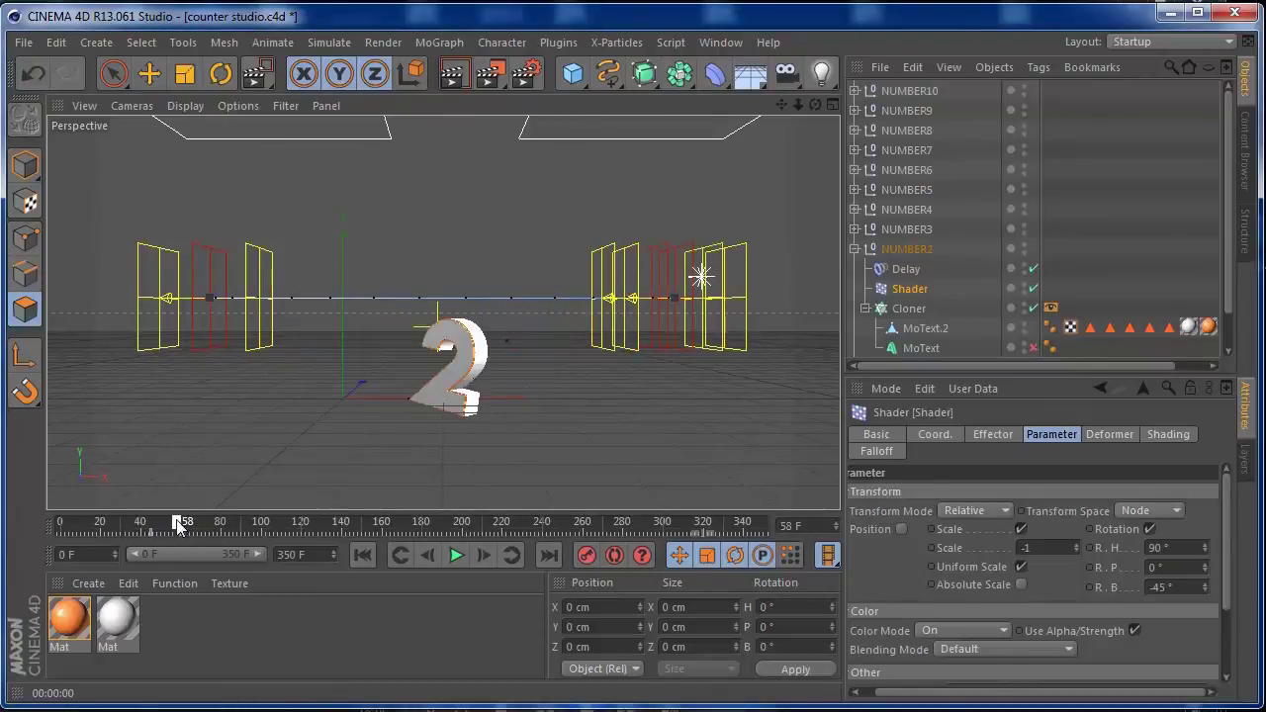
Step: Set the P rotation of NUMBER2's Shader effector to 180° and play the animation from the first frame
drag(1206, 571, 1211, 388)
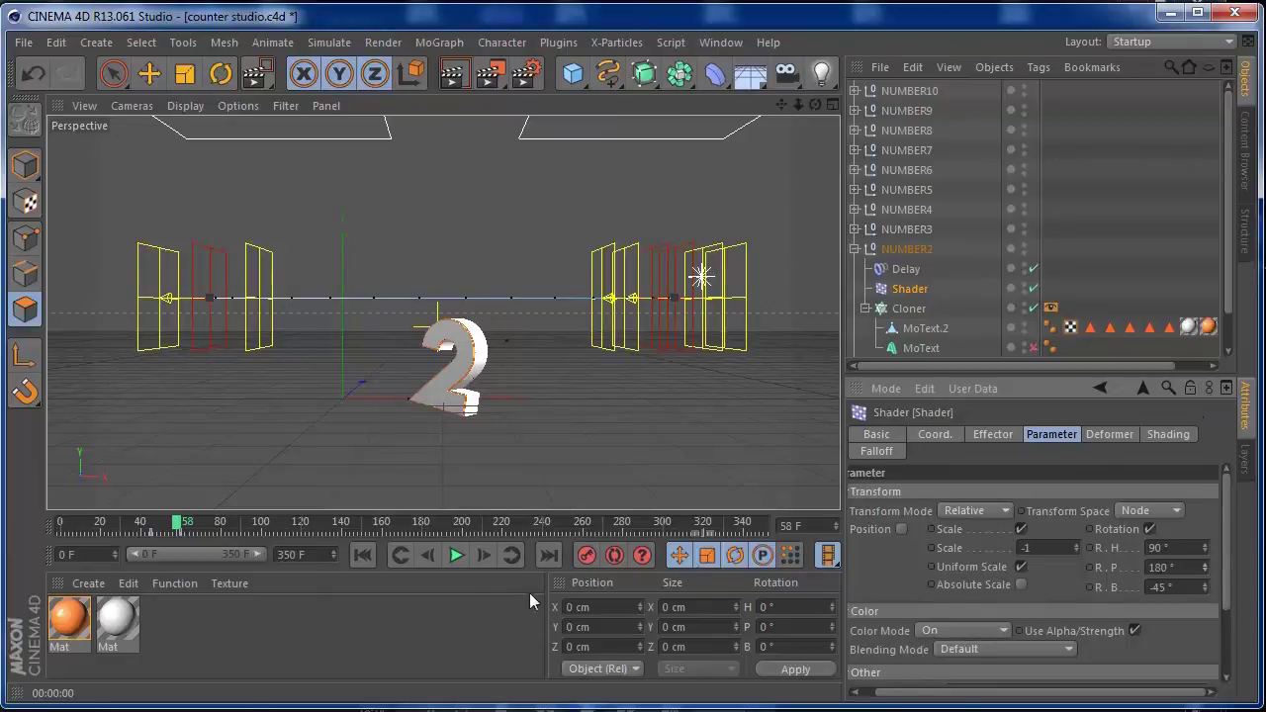
click(362, 555)
click(456, 555)
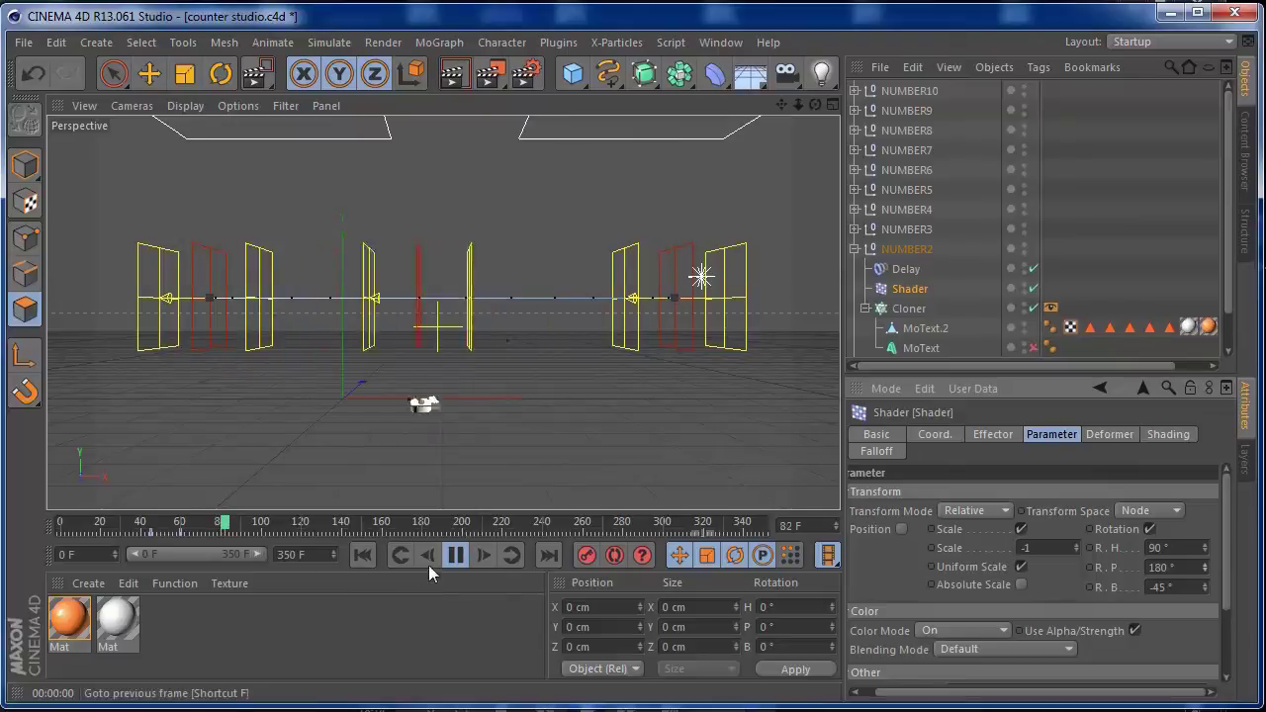
click(457, 555)
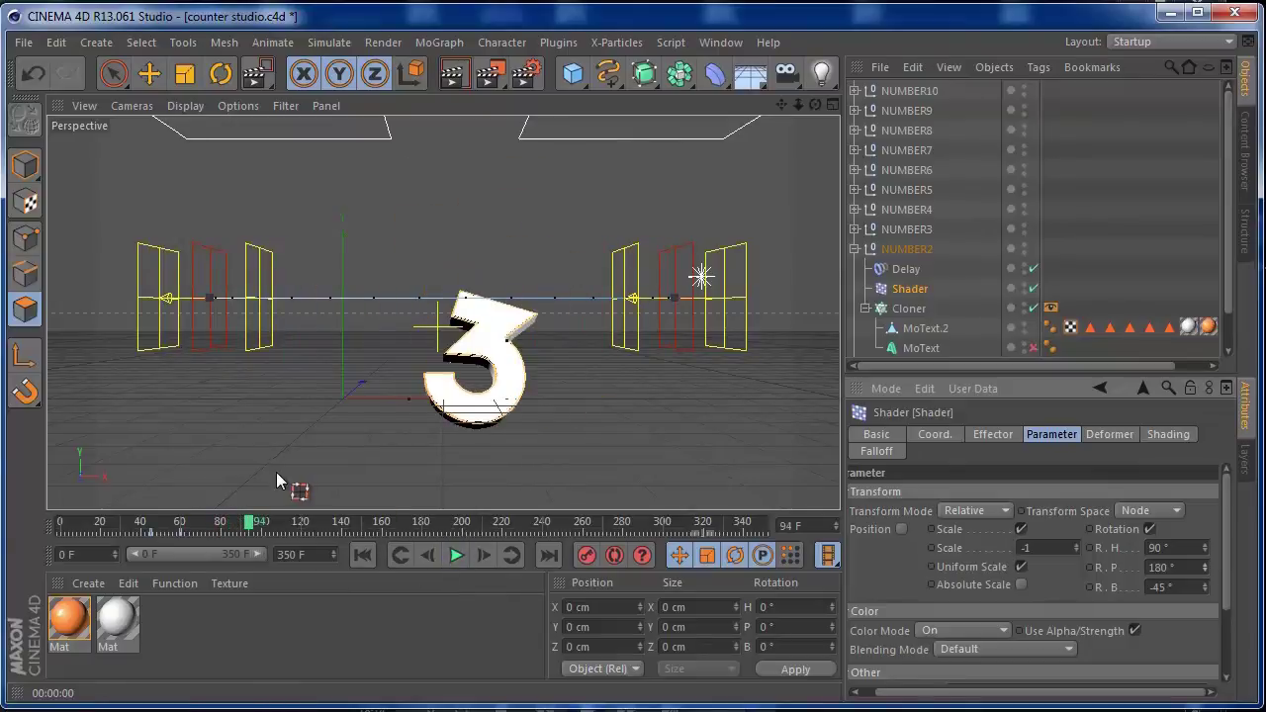
Step: Collapse NUMBER2 and enable Rotation on NUMBER3's Shader effector with H 180° and P 360°
click(856, 249)
click(885, 230)
click(854, 229)
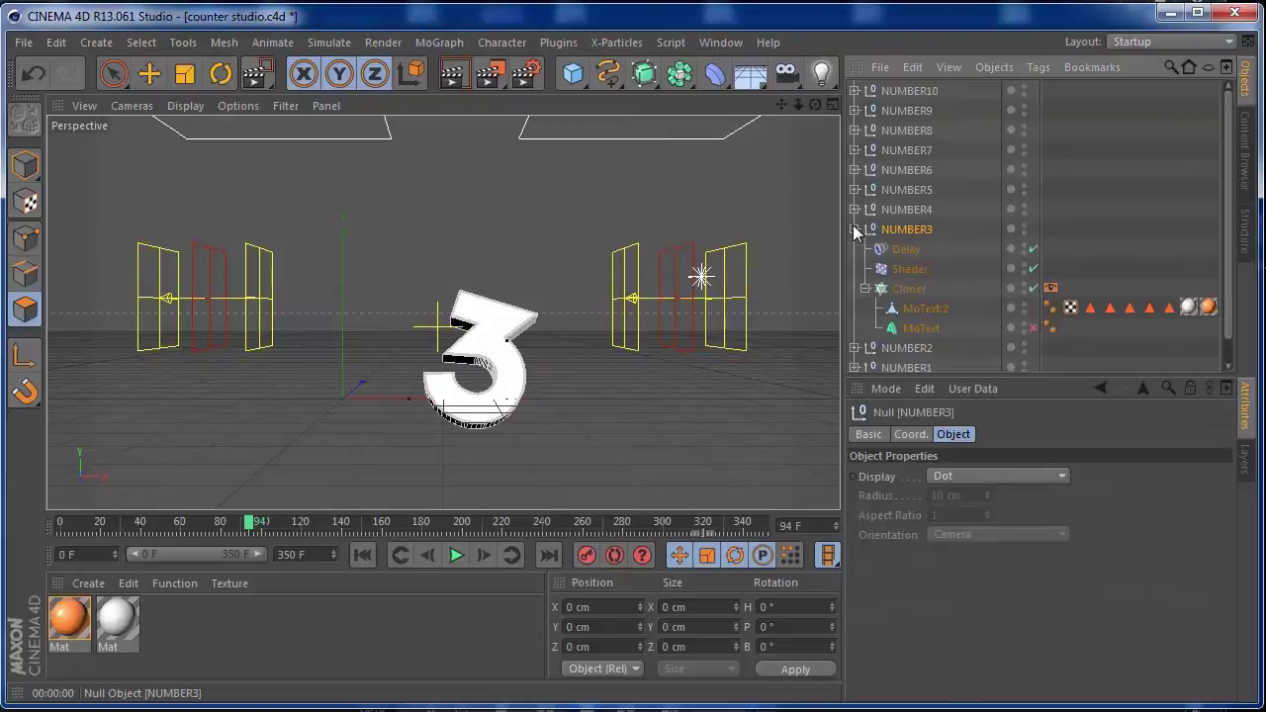
click(909, 269)
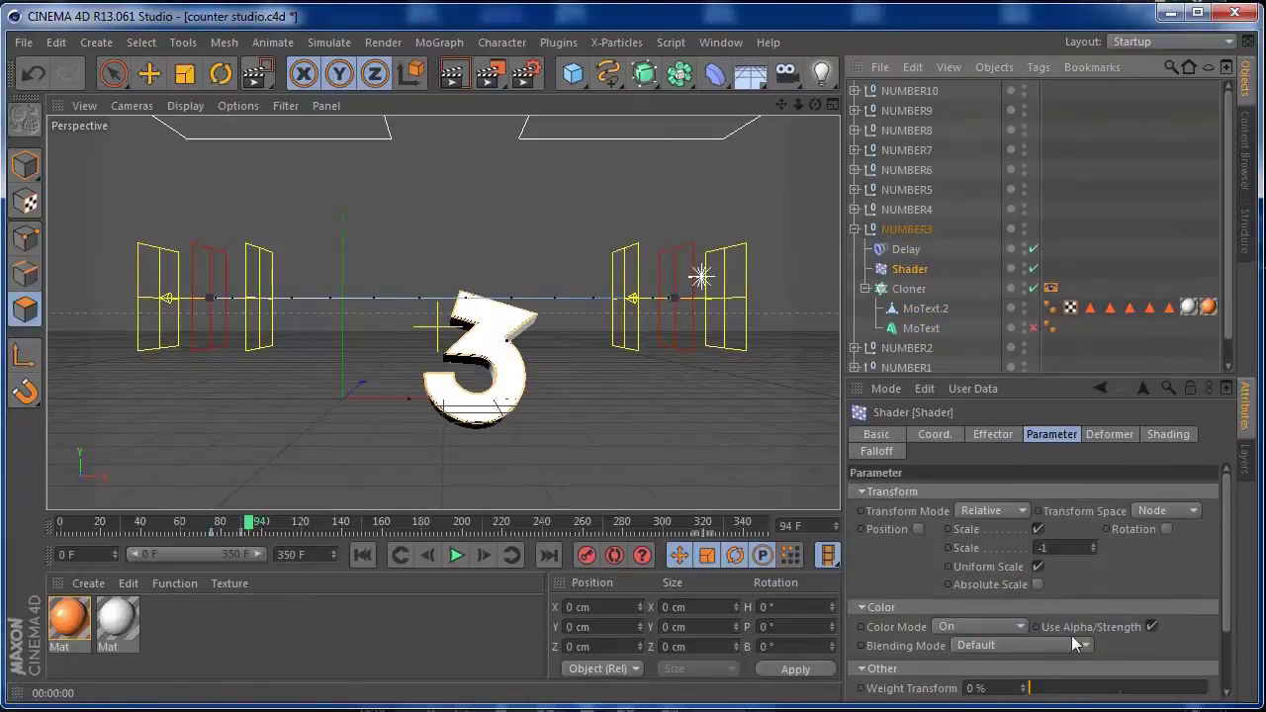
click(1168, 529)
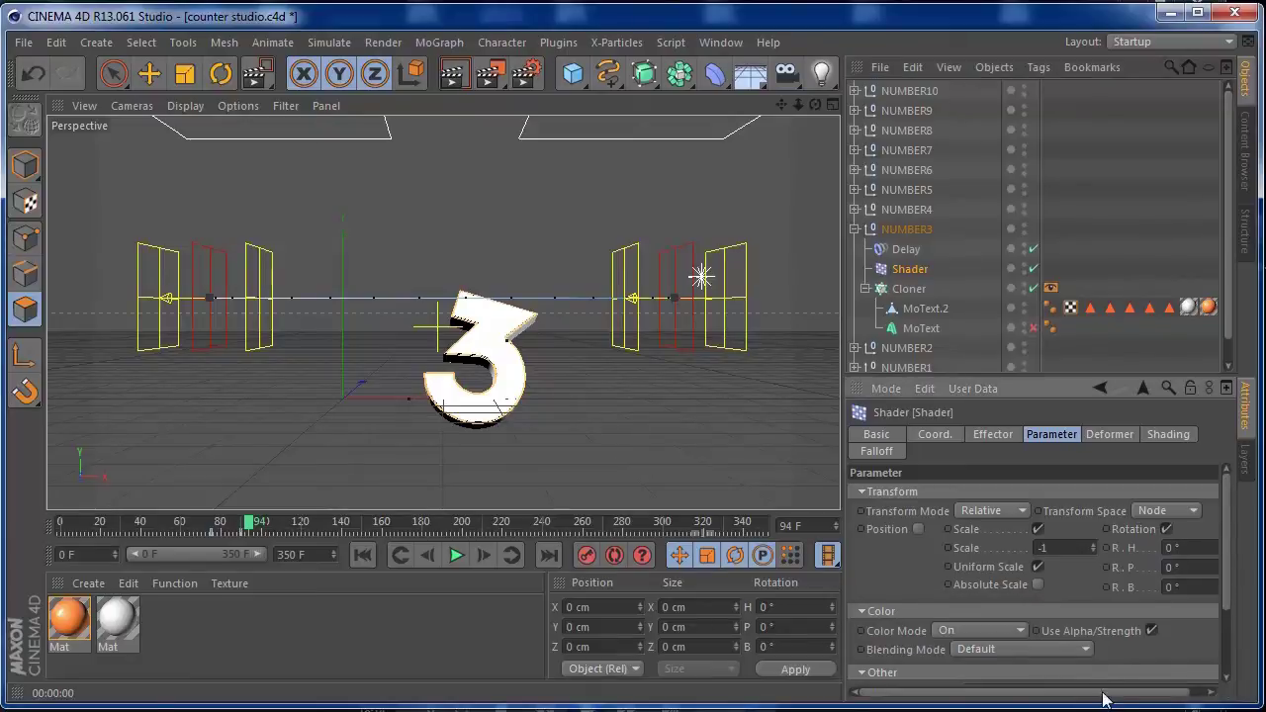
drag(1104, 700, 1188, 660)
drag(1186, 547, 1098, 548)
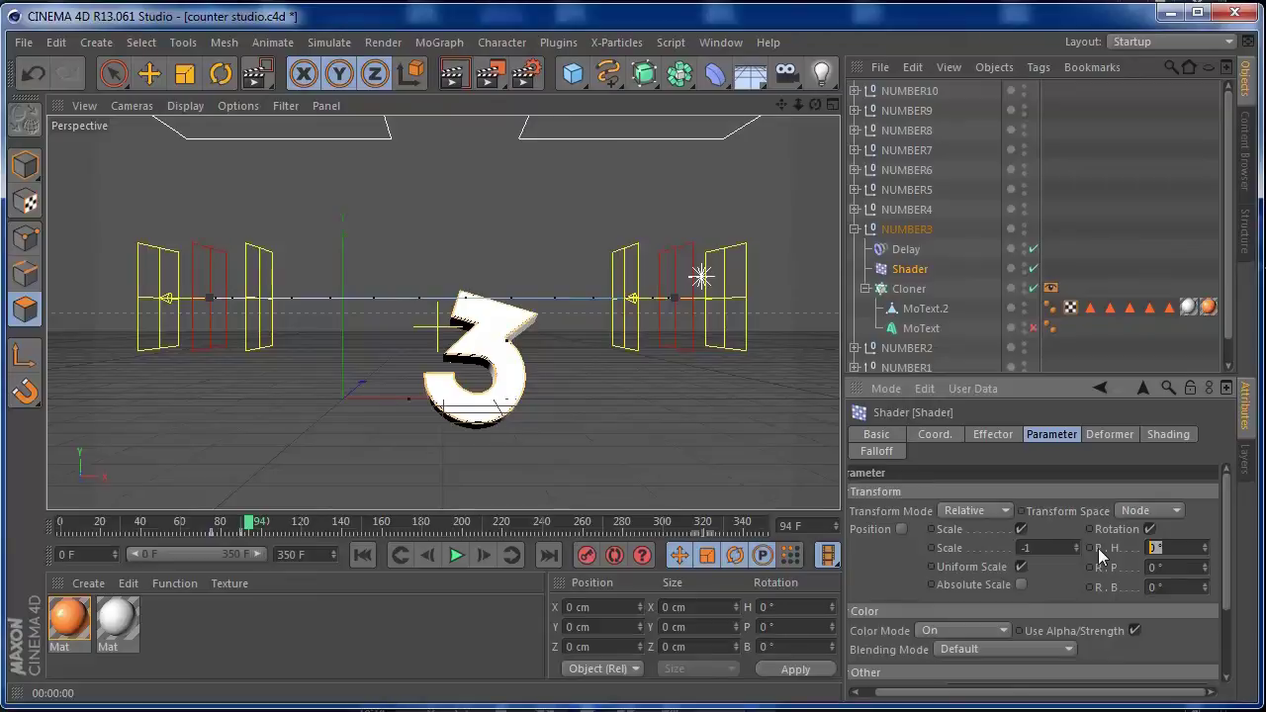
text(180)
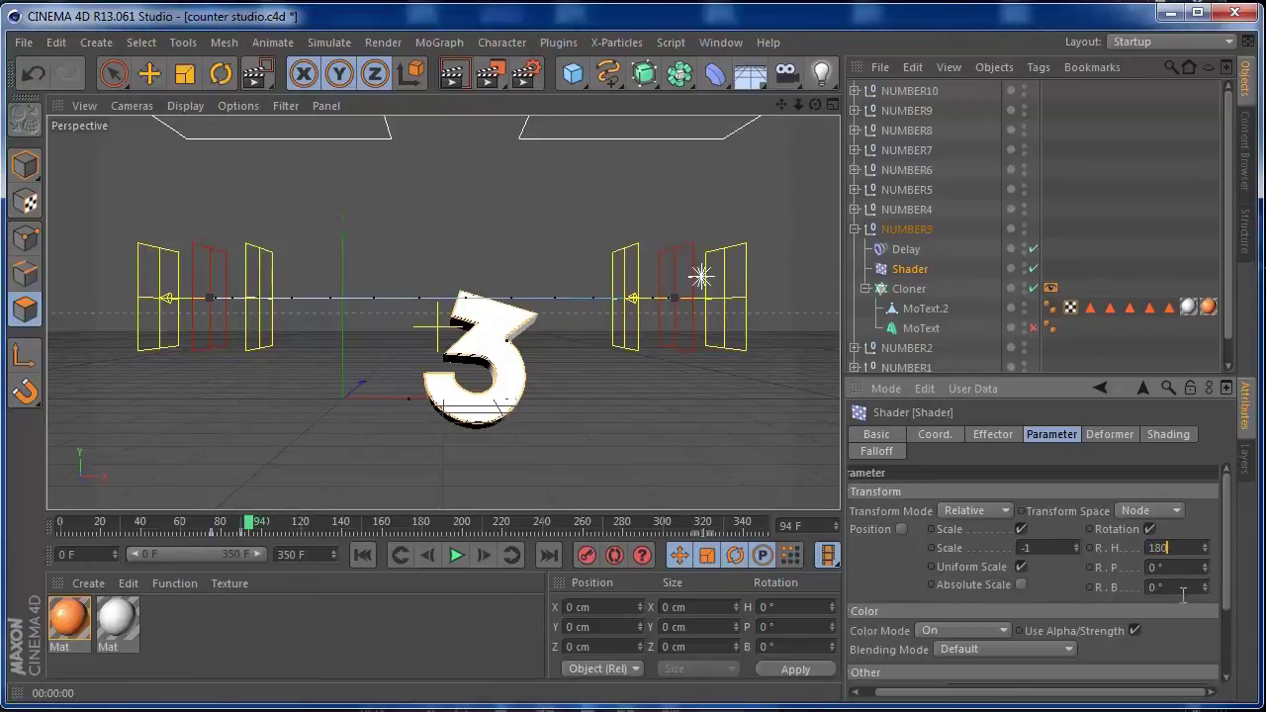
key(Tab)
text(36)
key(Return)
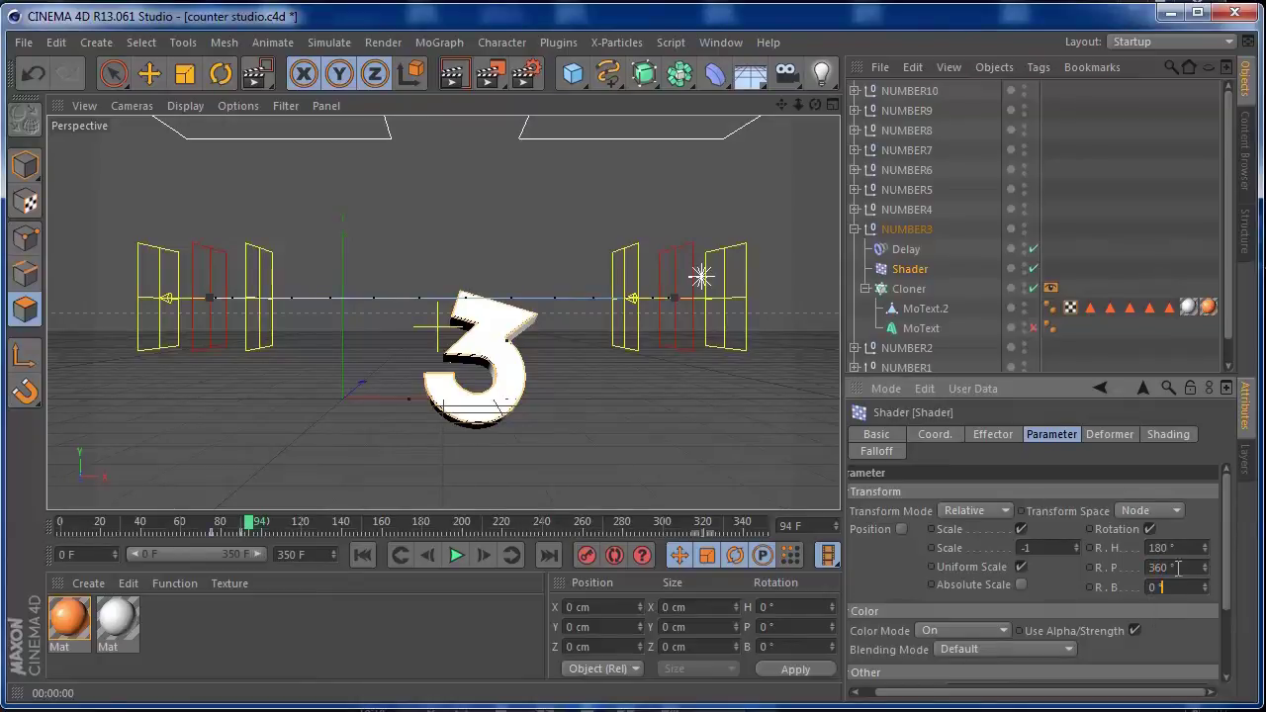
Step: Enable Rotation on NUMBER4's Shader effector and set H to 45° and B to 180°
click(855, 209)
click(904, 251)
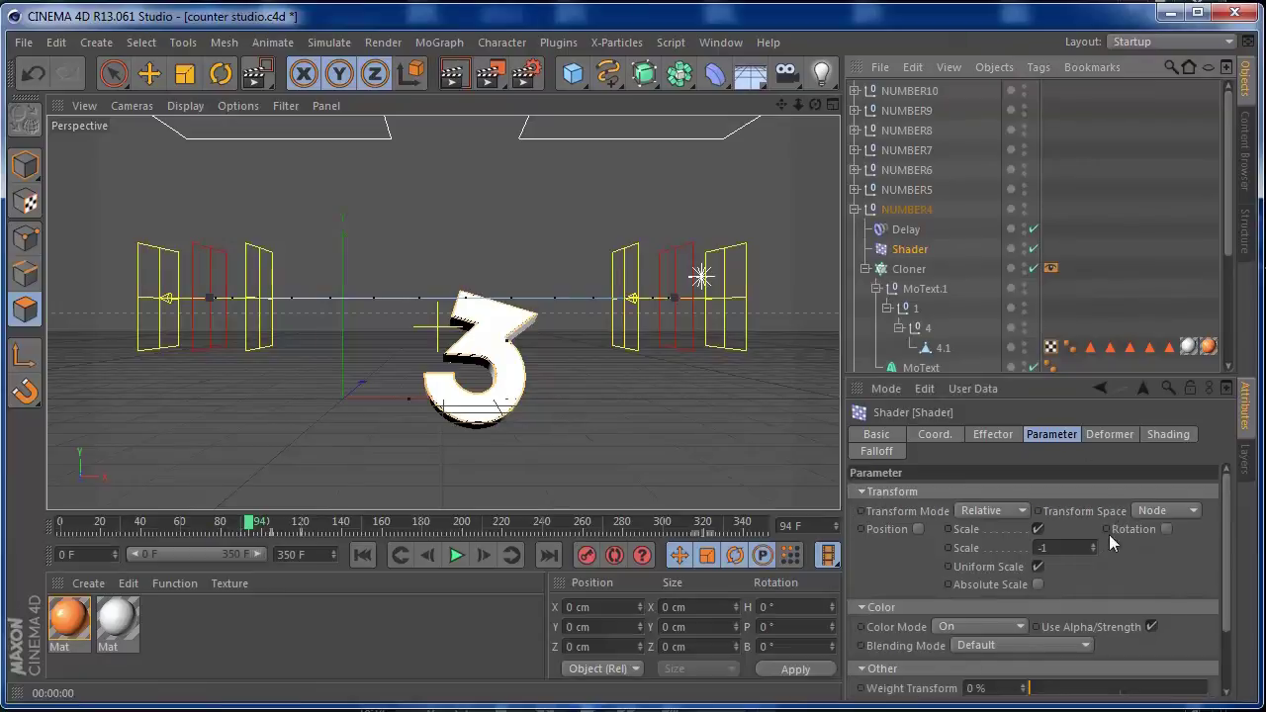
click(1164, 528)
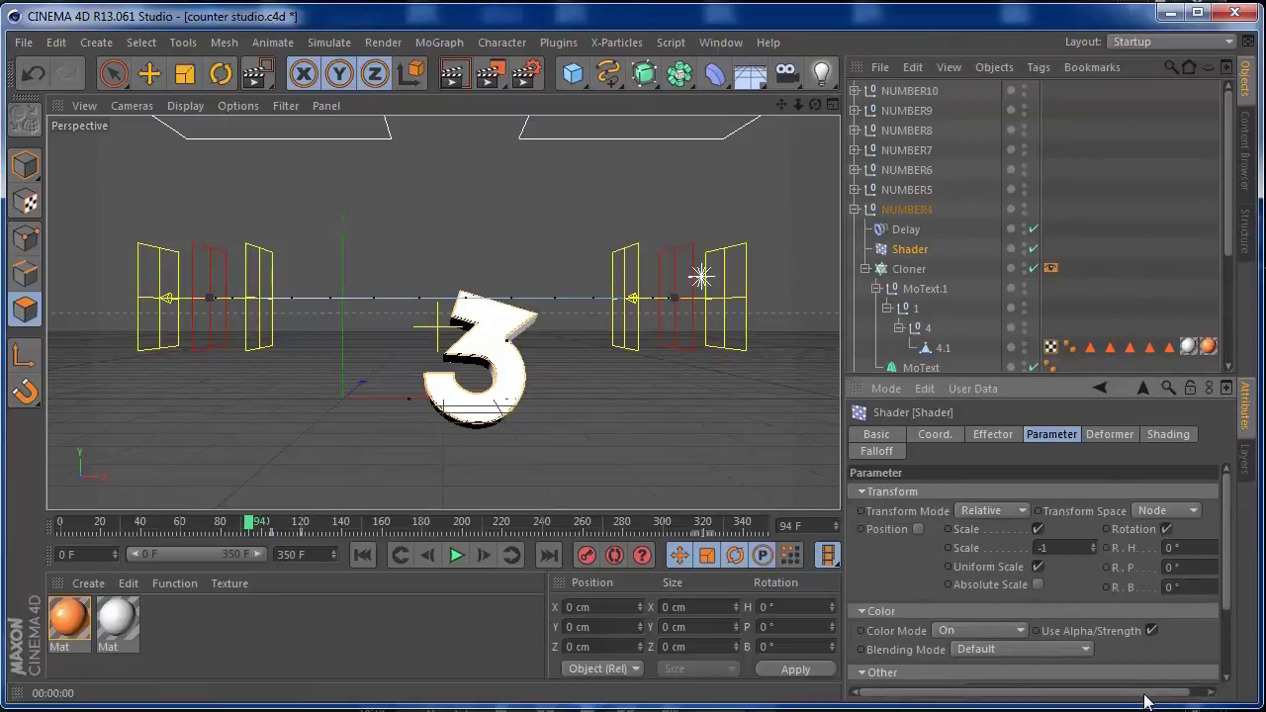
drag(1148, 692, 1164, 693)
drag(1180, 549, 1137, 549)
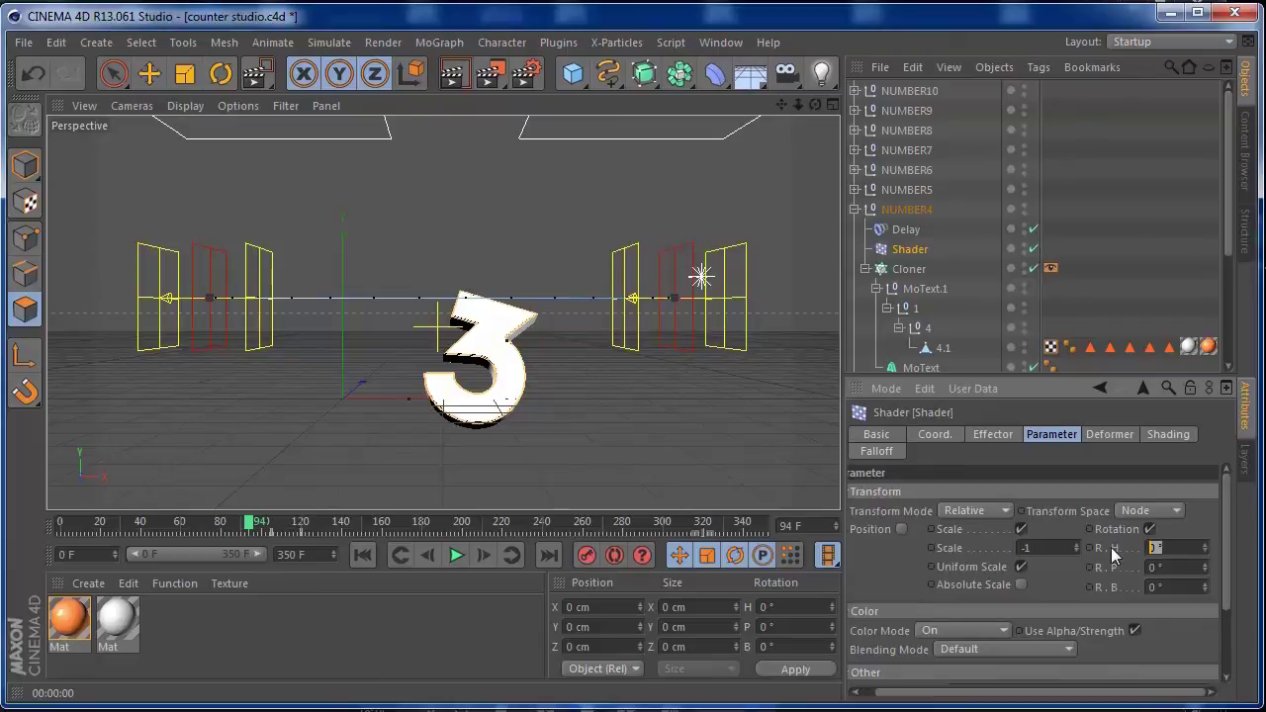
text(45)
drag(1172, 589, 1112, 589)
text(180)
Step: Enable Rotation on NUMBER5's Shader effector and set H to 150°, P to 45° and B to 360°
click(856, 190)
click(912, 231)
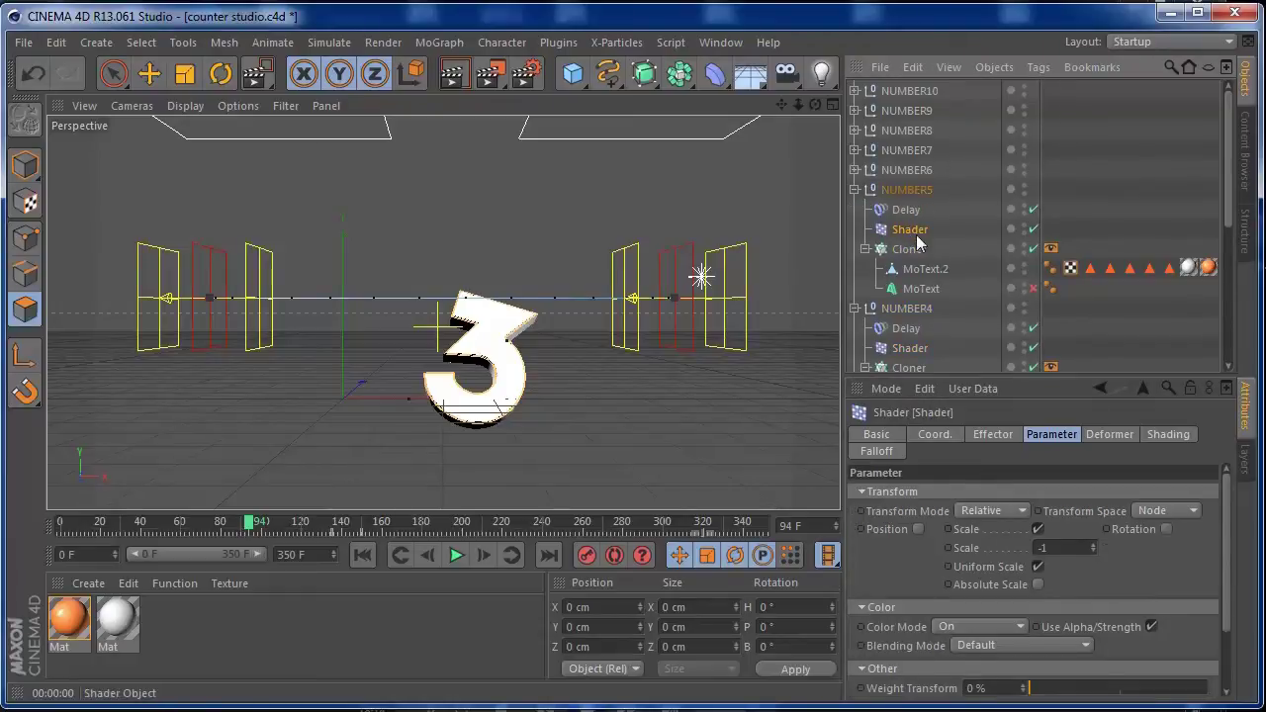
click(1168, 529)
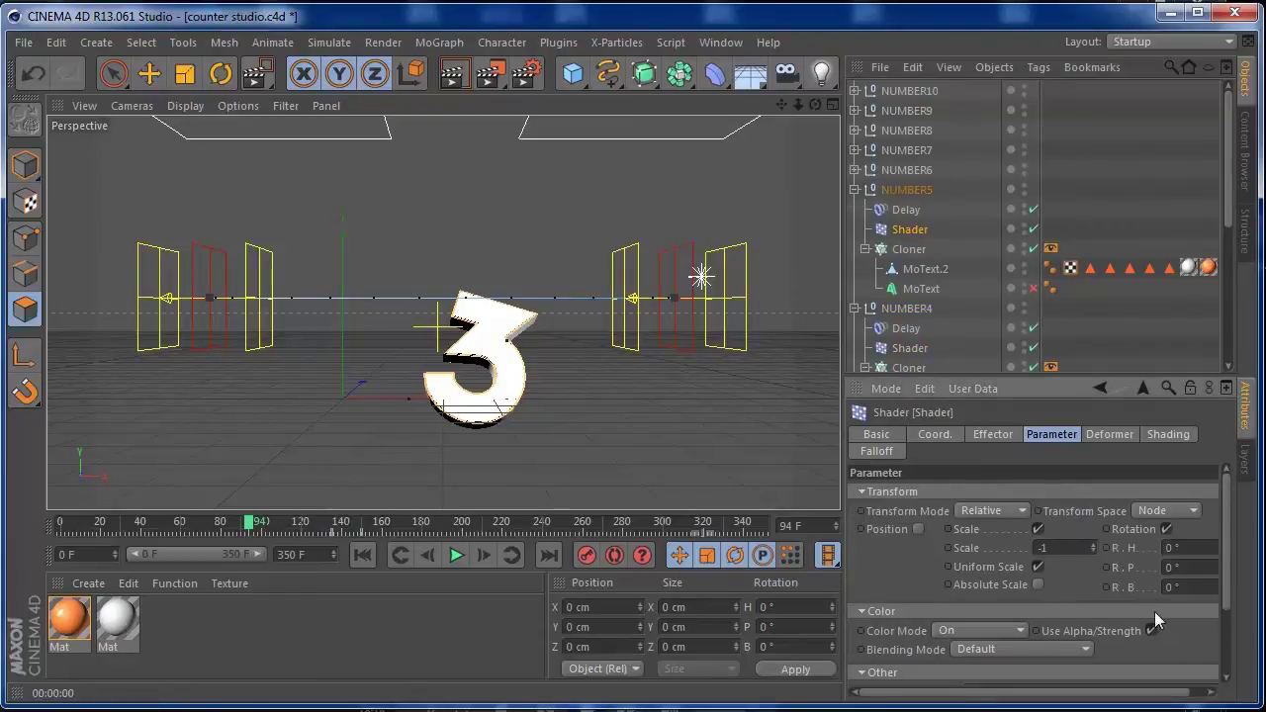
drag(1135, 692, 1170, 691)
drag(1184, 549, 1113, 550)
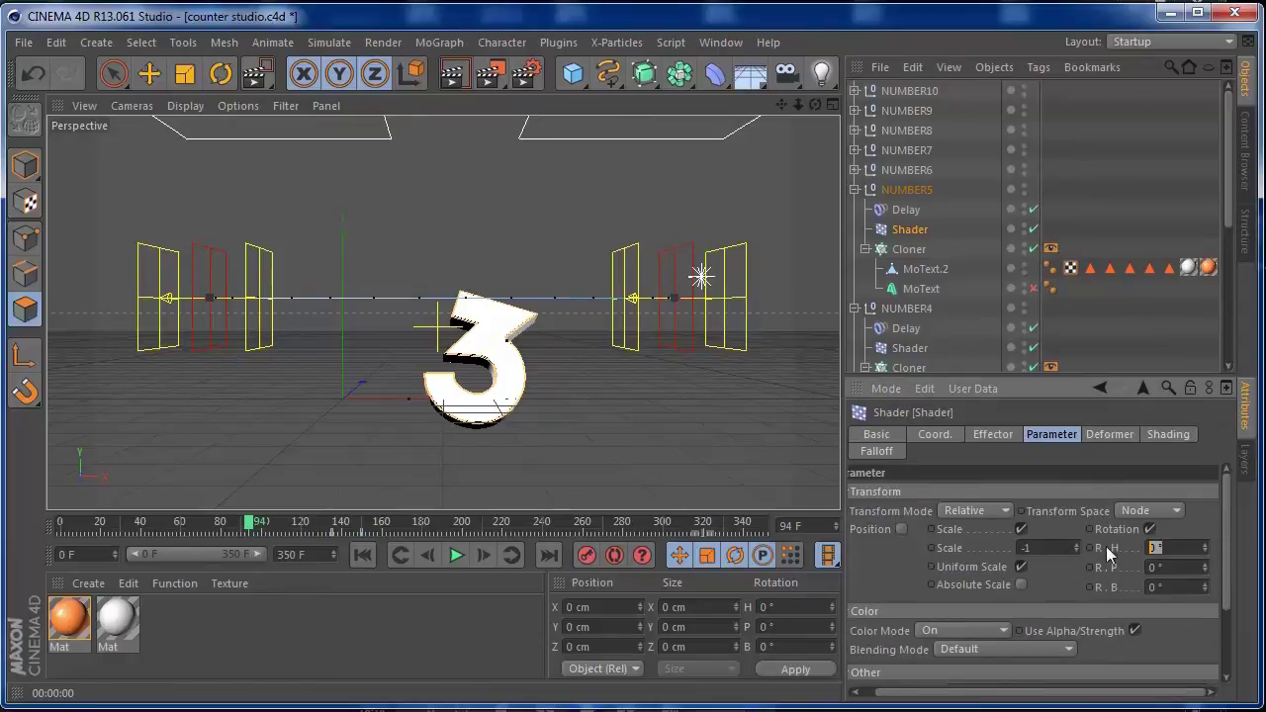
text(150)
key(Tab)
text(45)
key(Tab)
text(360)
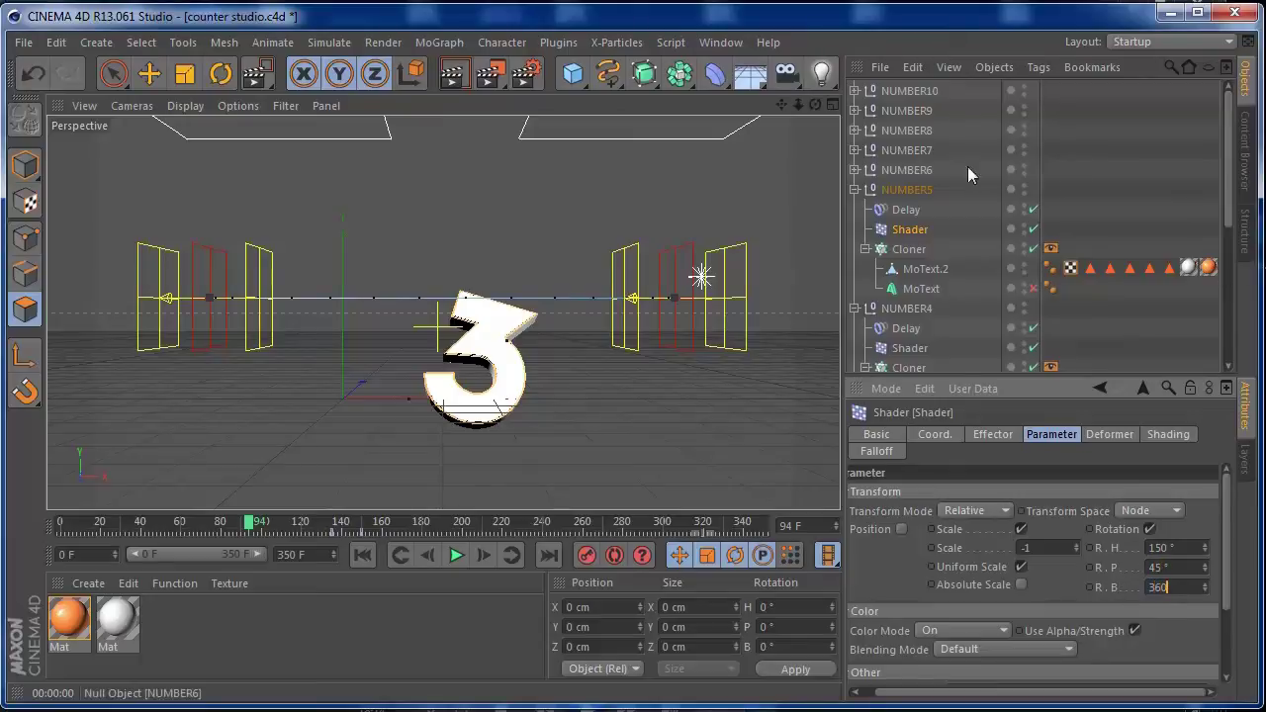
Step: Enable Rotation on NUMBER6's Shader effector and set H to 90°, P to 60° and B to 360°
click(854, 170)
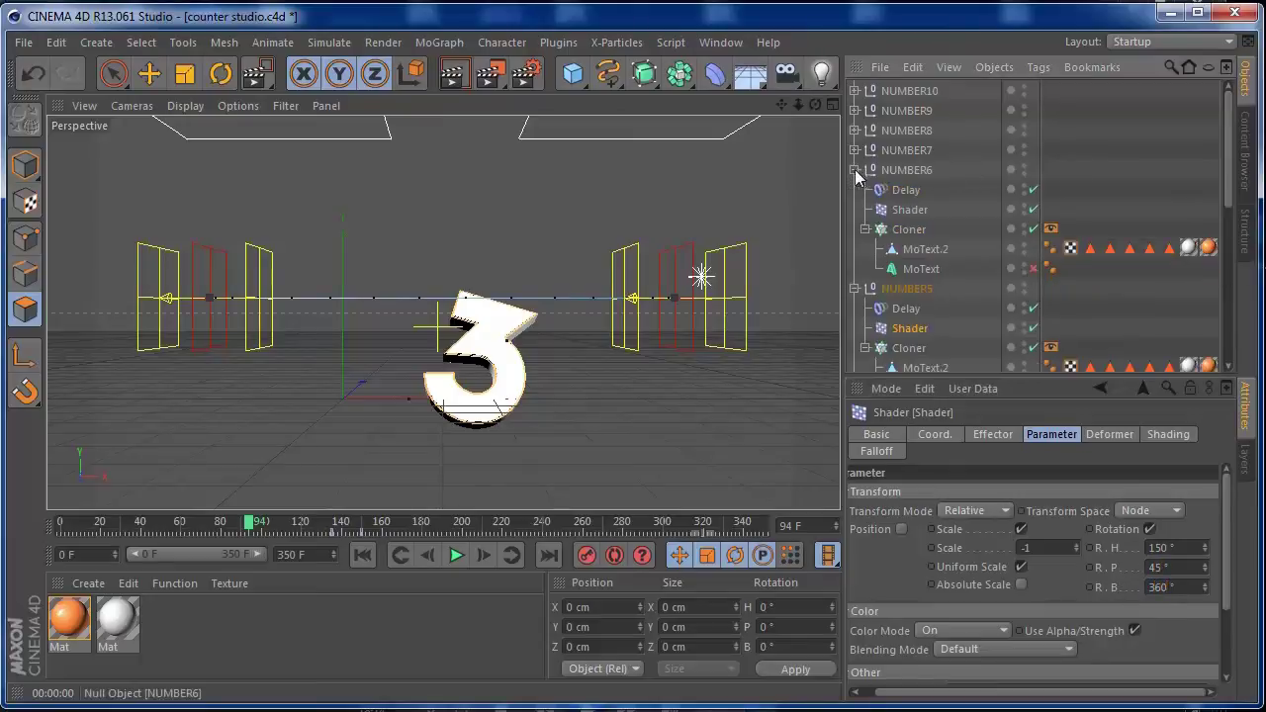
click(916, 211)
click(1167, 529)
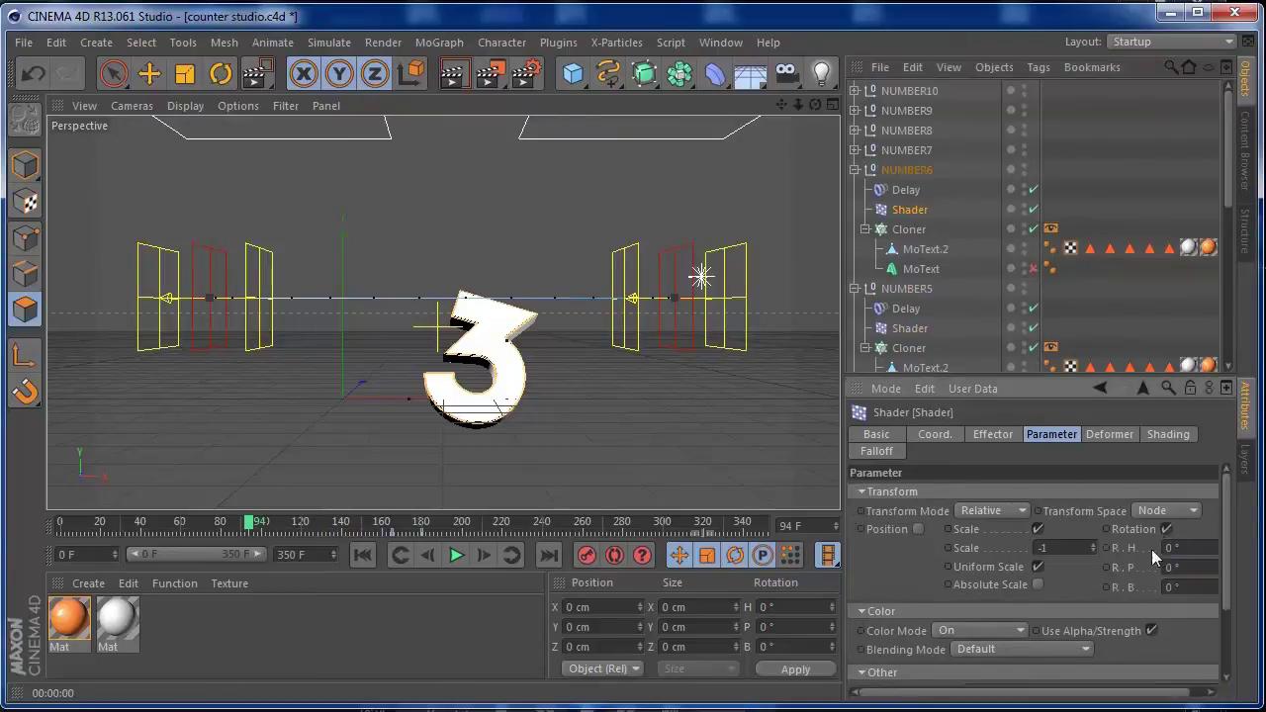
drag(1115, 691, 1197, 692)
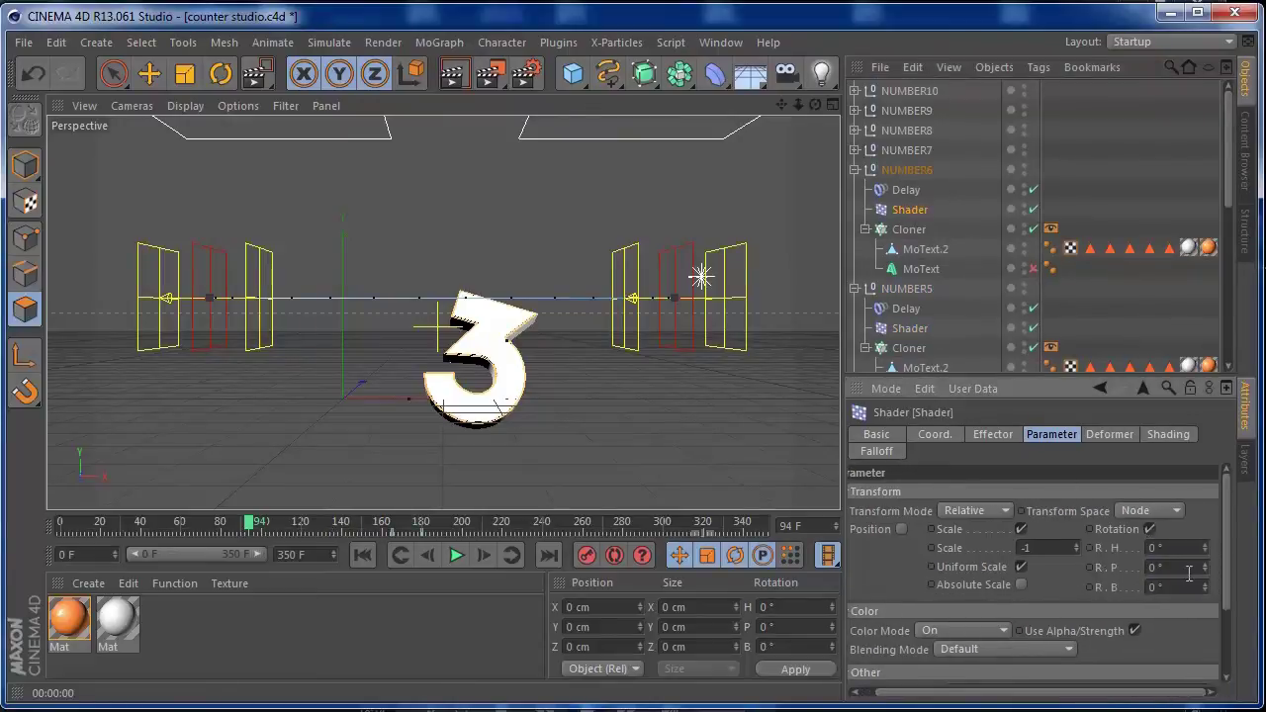
click(1183, 547)
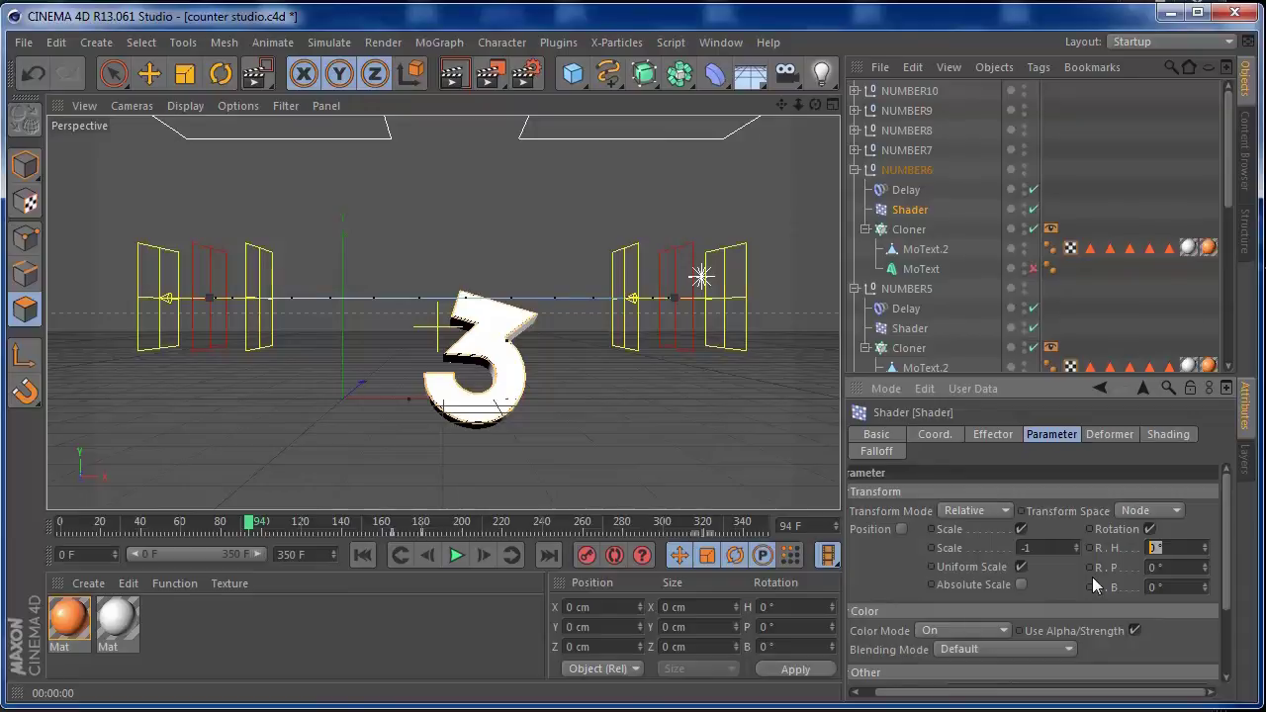
text(90)
key(Tab)
text(60)
key(Tab)
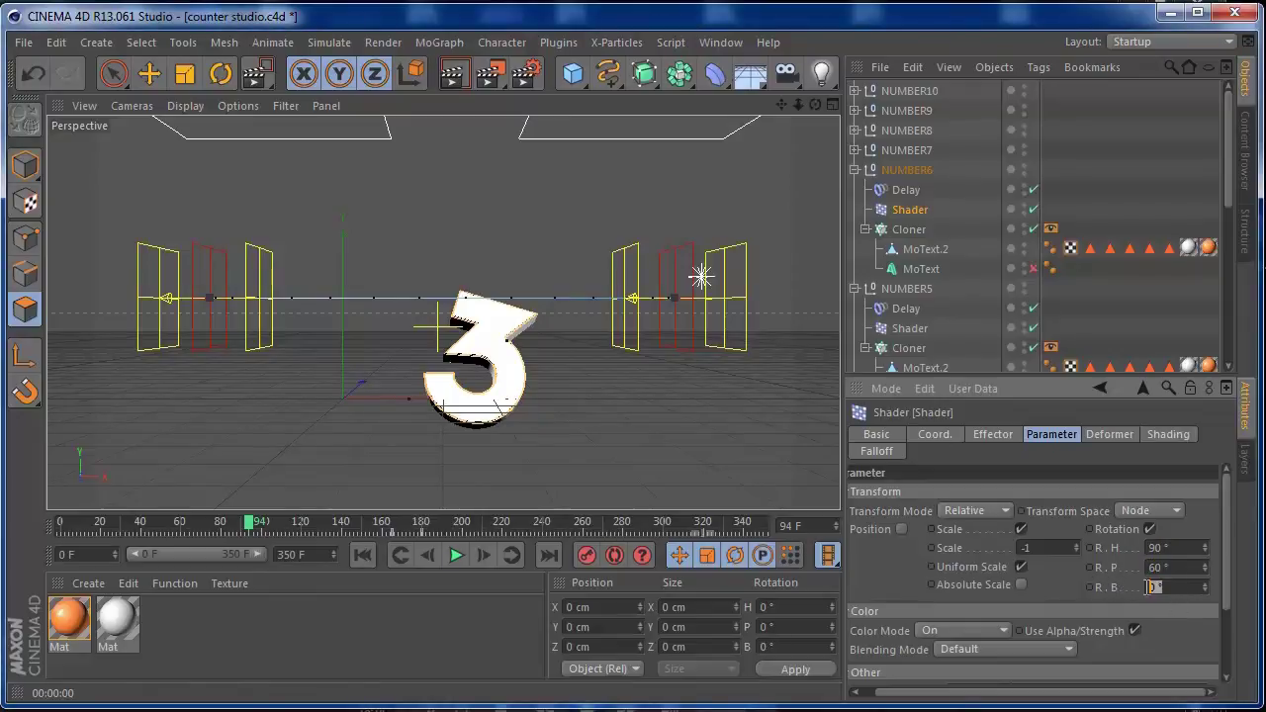
text(360)
key(Return)
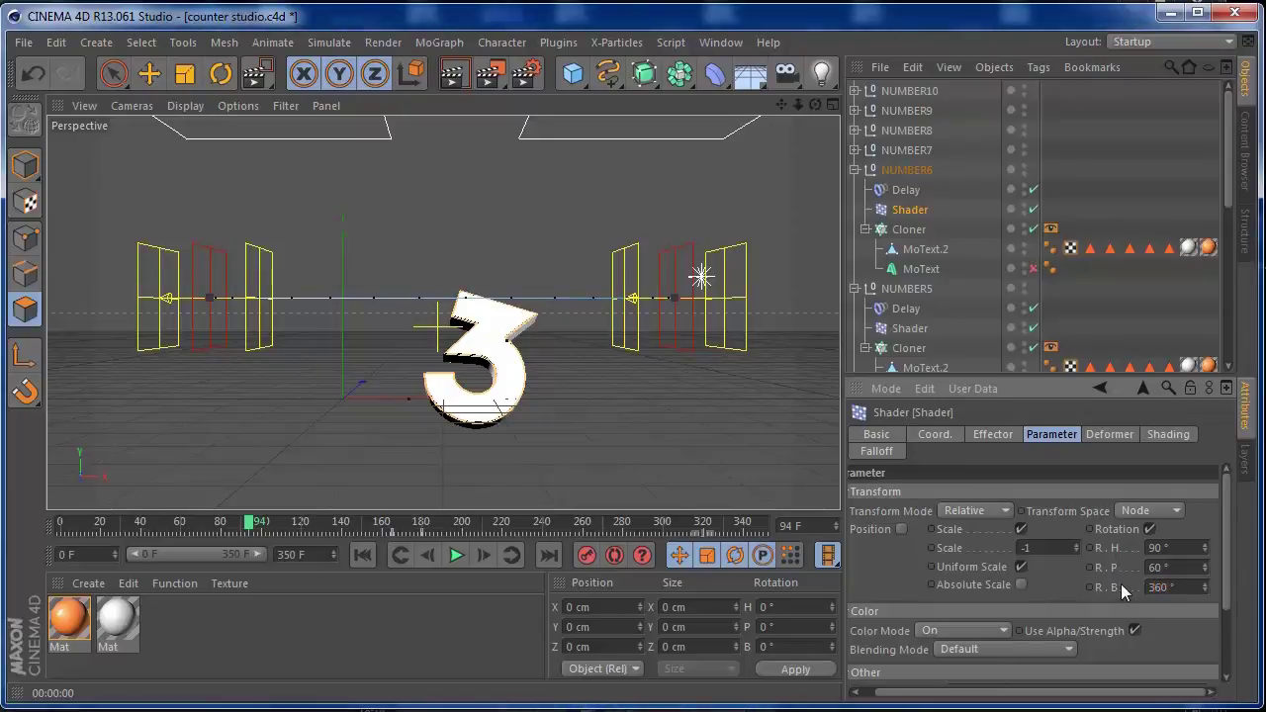
click(907, 170)
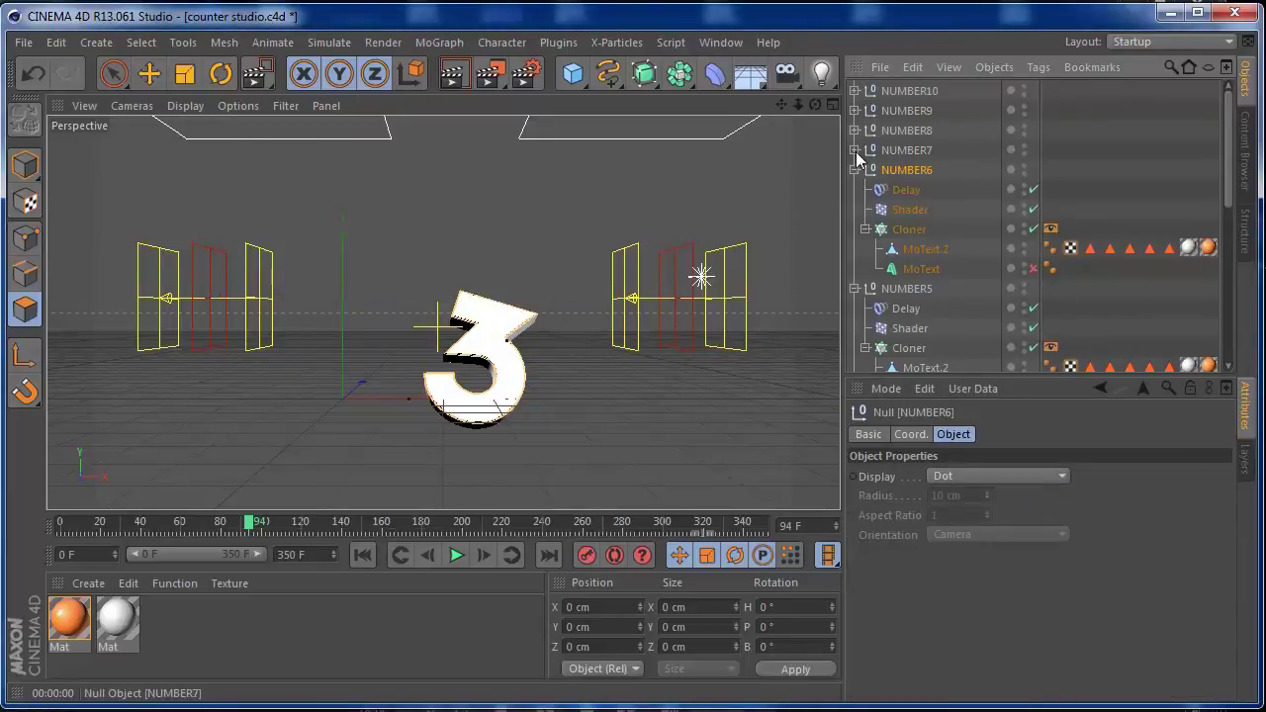
Step: Enable Rotation on NUMBER7's Shader effector and set H to 90°, P to 360° and B to 45°
click(855, 150)
click(908, 190)
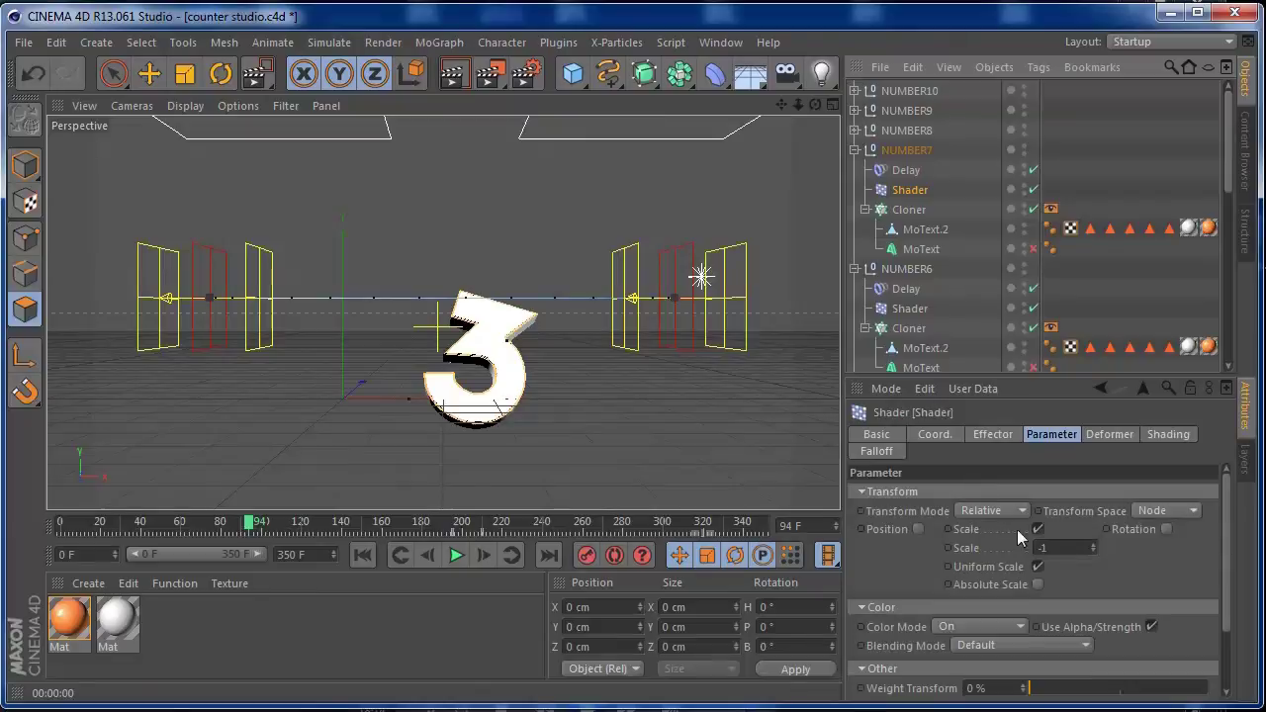
click(1166, 531)
drag(1124, 692, 1146, 691)
click(1157, 547)
text(90)
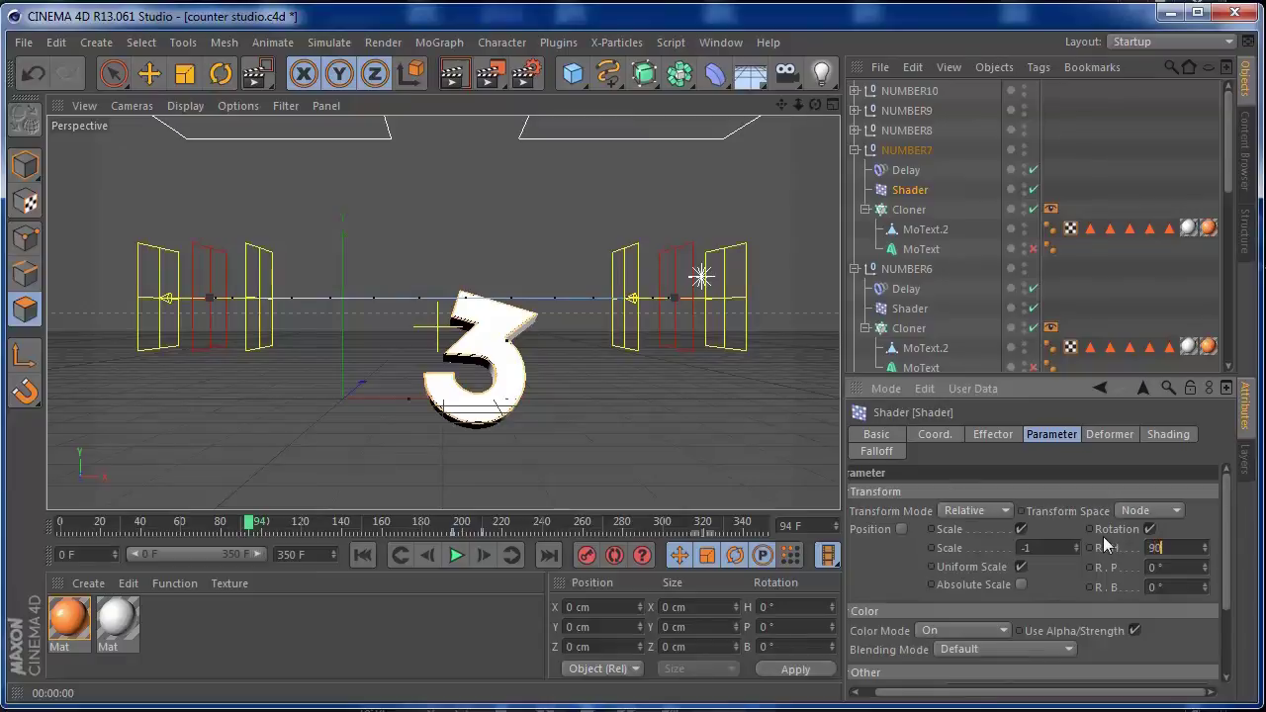
click(1168, 570)
text(360)
click(1177, 587)
text(45)
key(Return)
Step: Enable Rotation on NUMBER8's Shader effector and set H to 90°, P to 180° and B to 360°
click(855, 129)
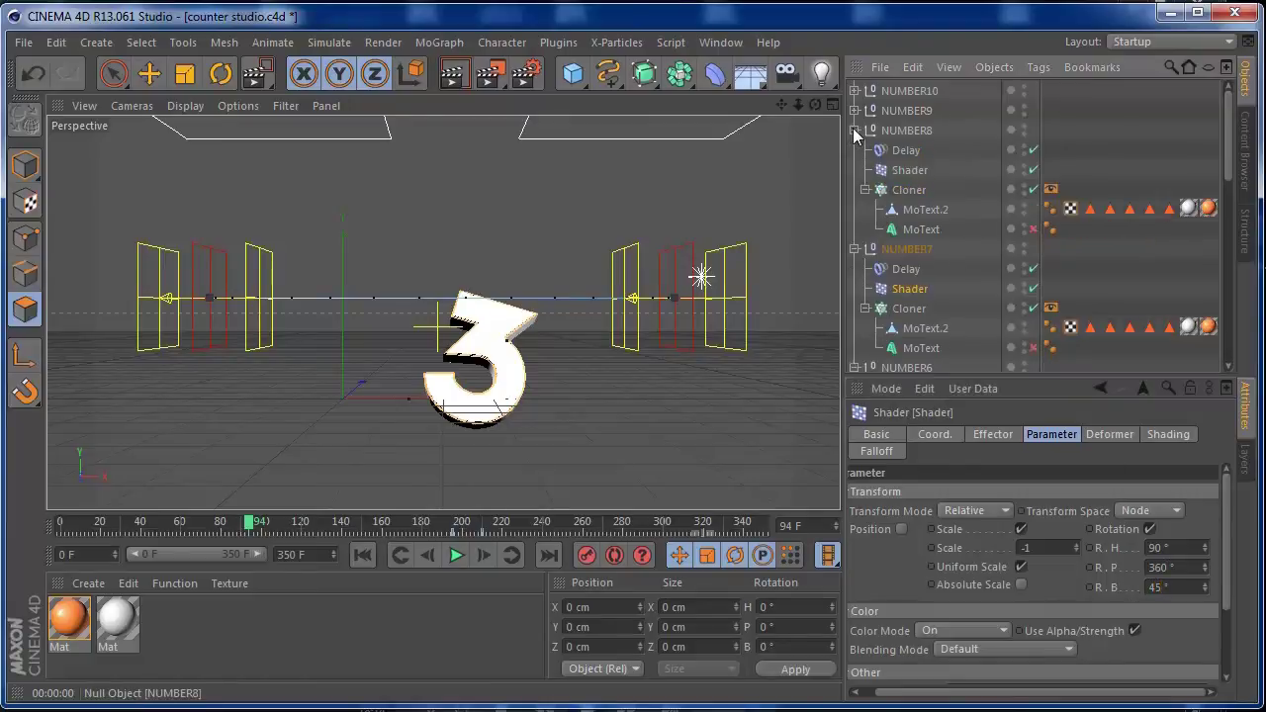
click(902, 170)
click(1166, 530)
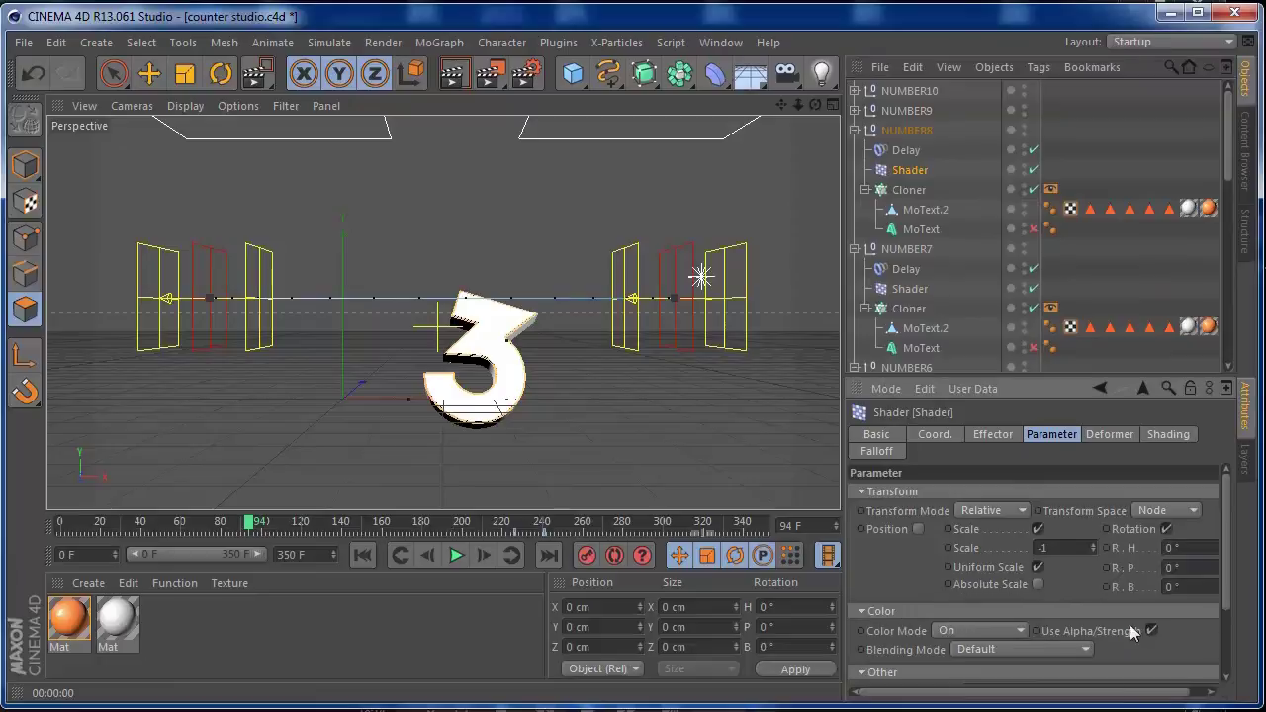
double_click(1153, 547)
text(-90)
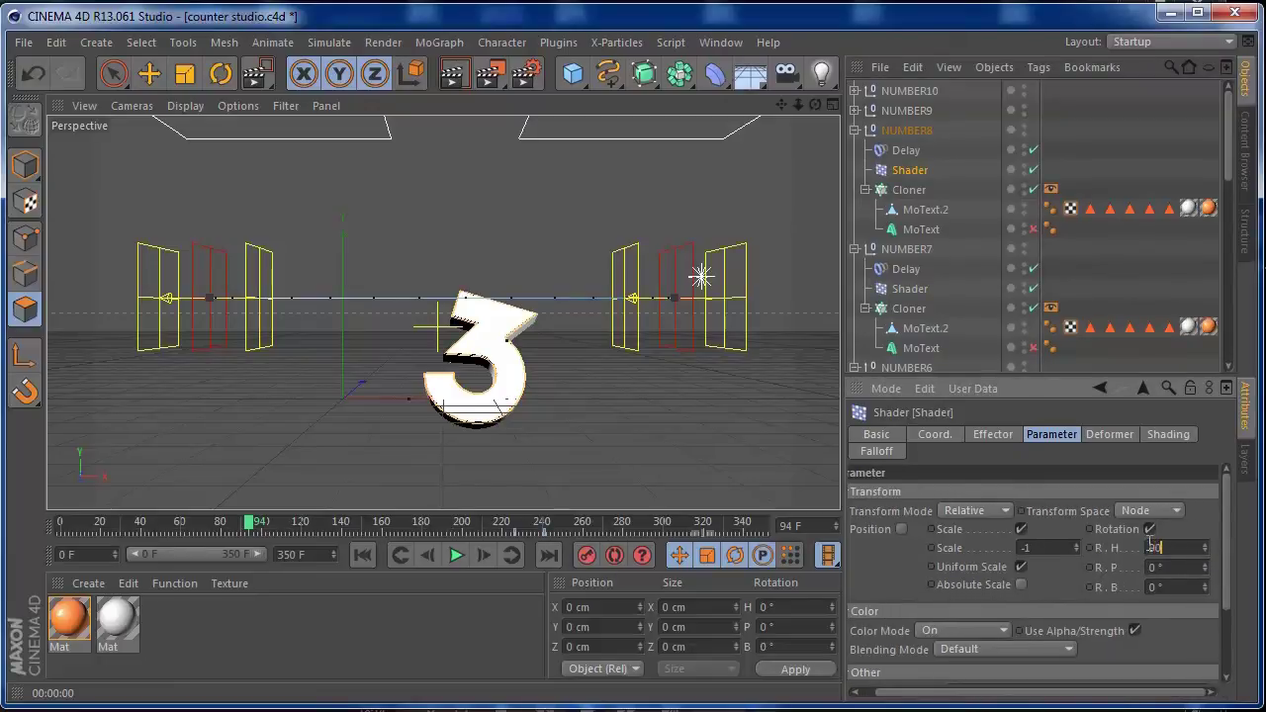
key(Tab)
key(Tab)
text(360)
Step: Enable Rotation on NUMBER9's Shader effector and set H to 45°, P to 360° and B to 100°
click(902, 110)
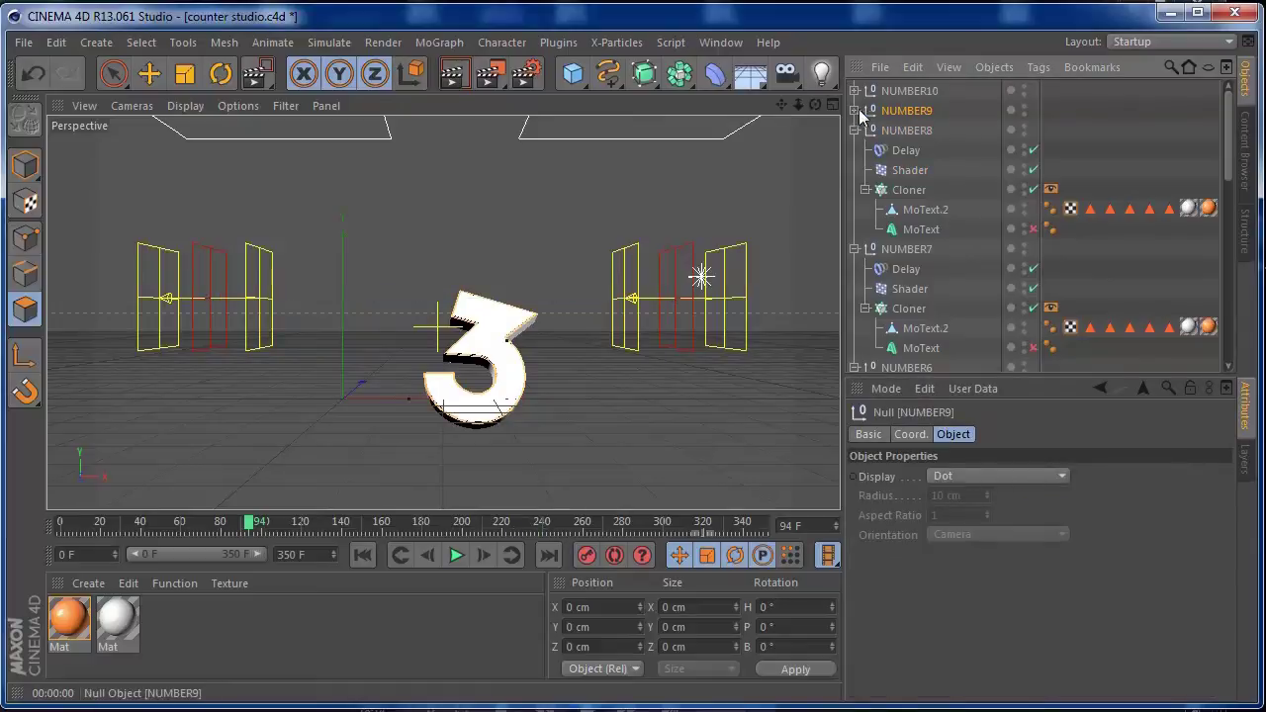
click(855, 110)
click(906, 150)
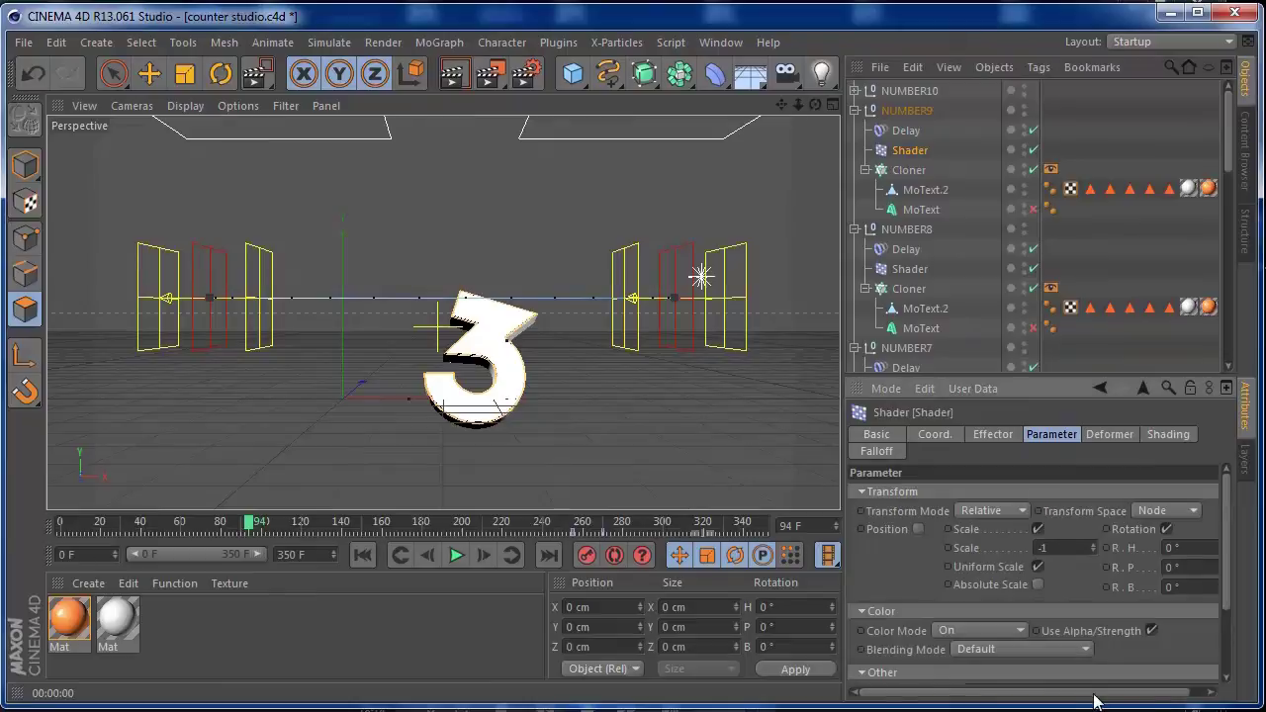
drag(1093, 693, 1113, 692)
drag(1189, 550, 1112, 543)
text(45)
key(Tab)
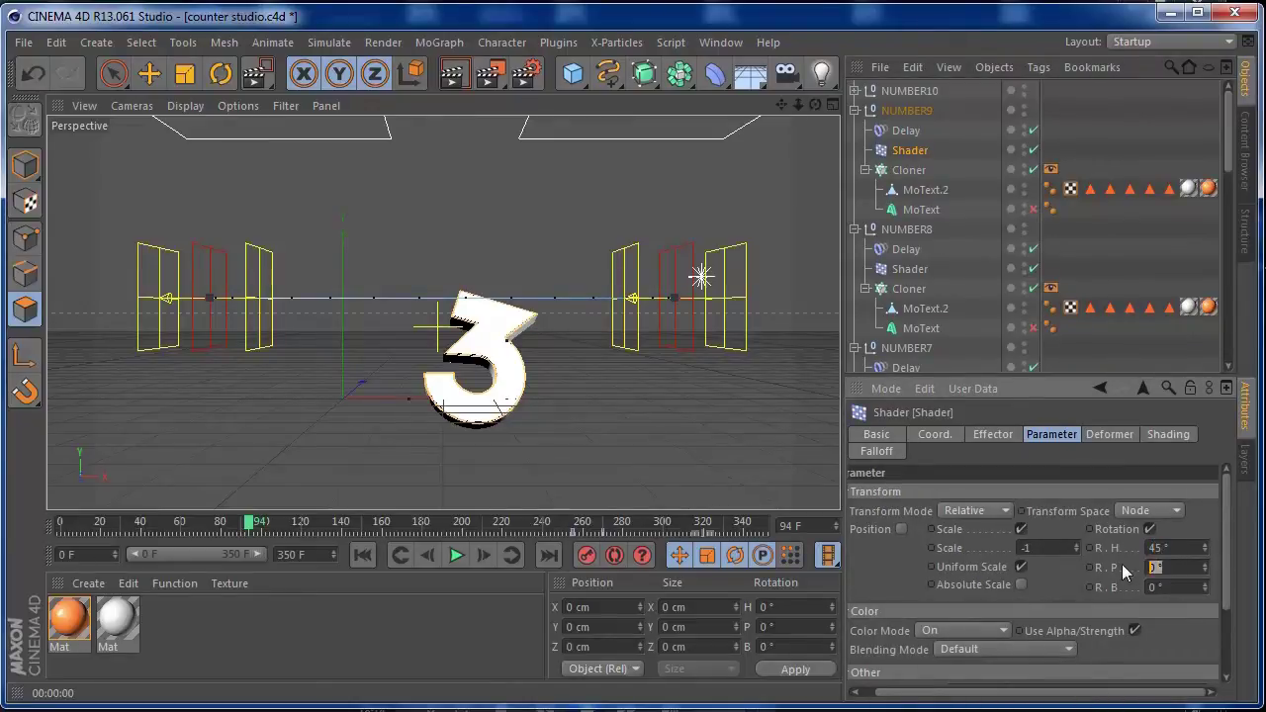
text(360)
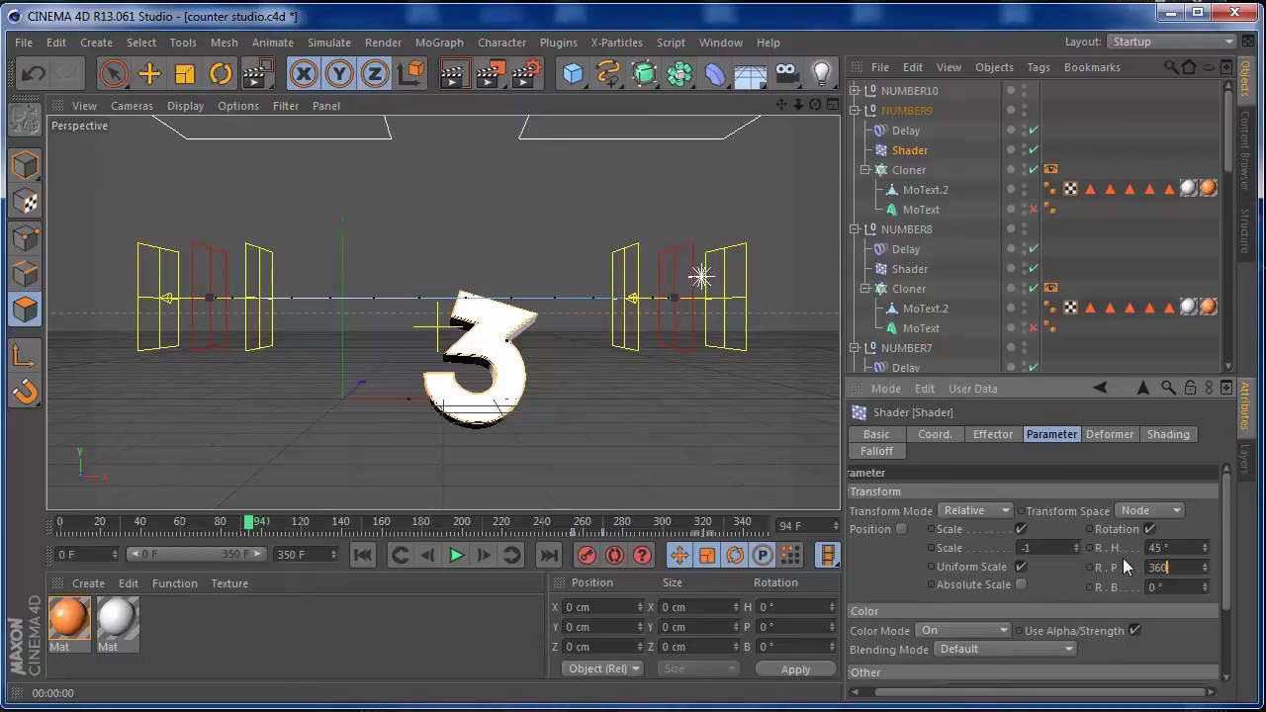
key(Tab)
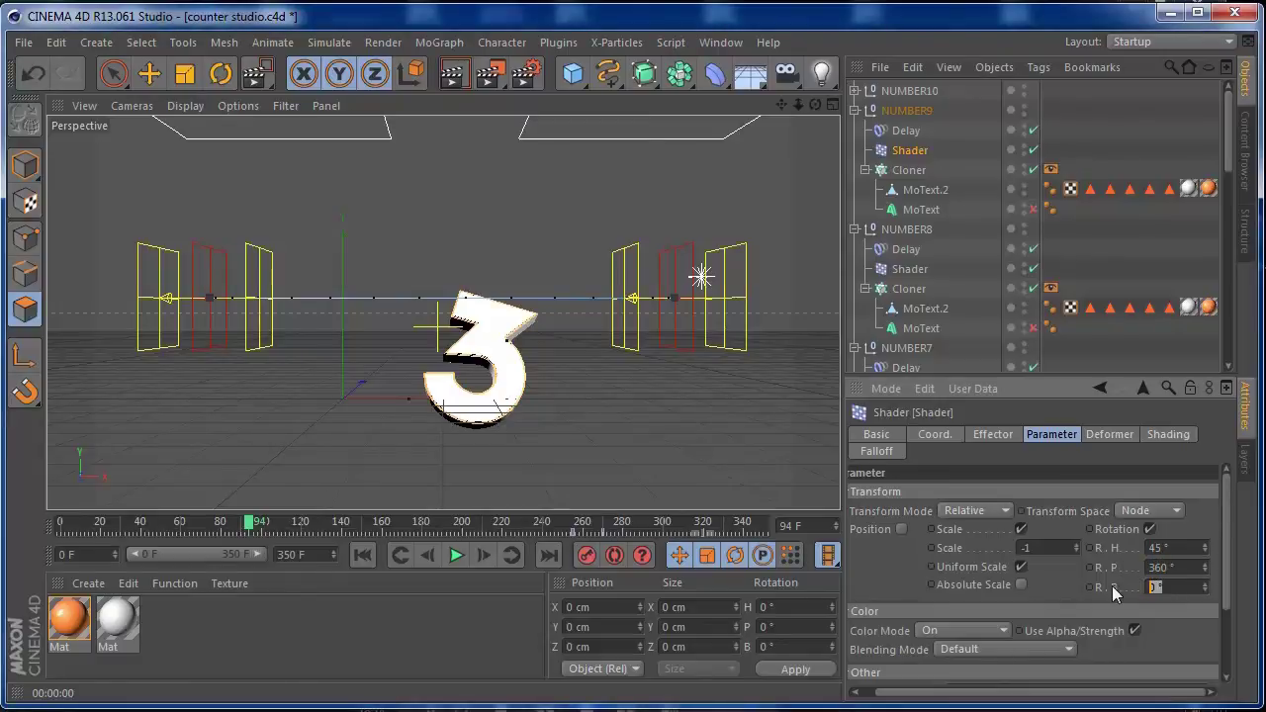
key(BackSpace)
text(10)
Step: Enable Rotation on NUMBER10's Shader effector and set P to 360° and B to -90°
click(855, 91)
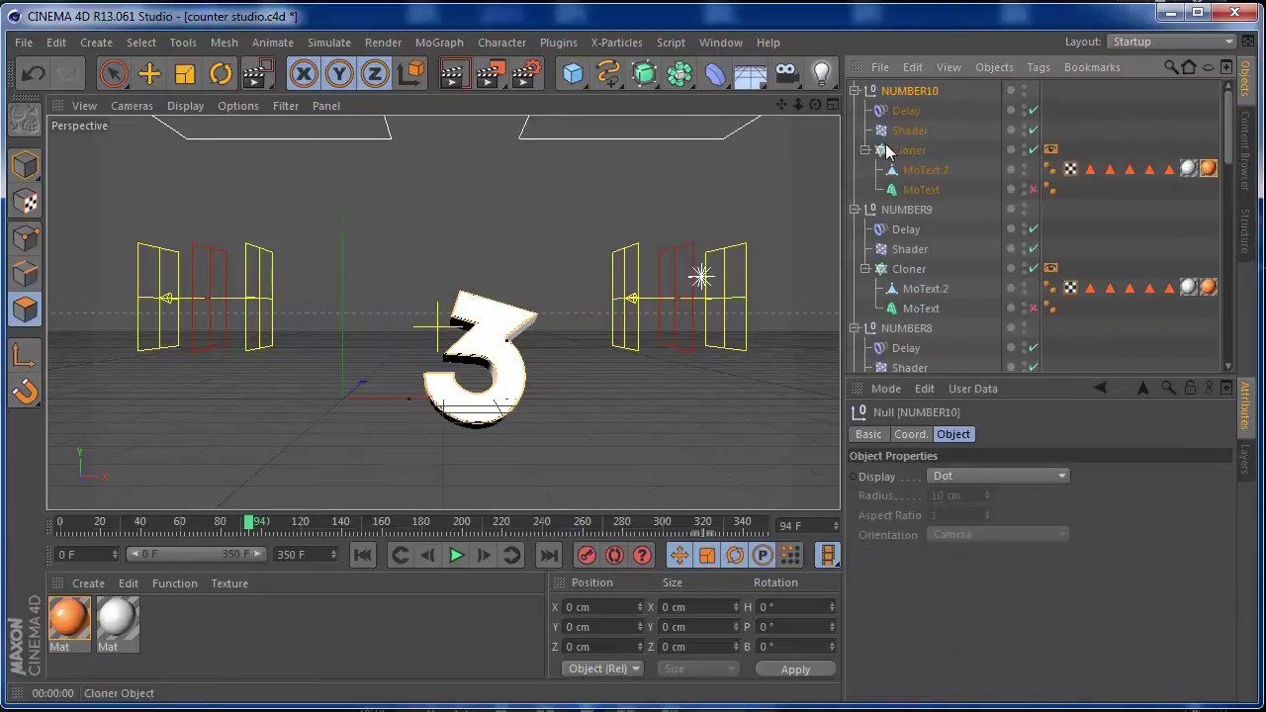
click(909, 129)
click(1167, 530)
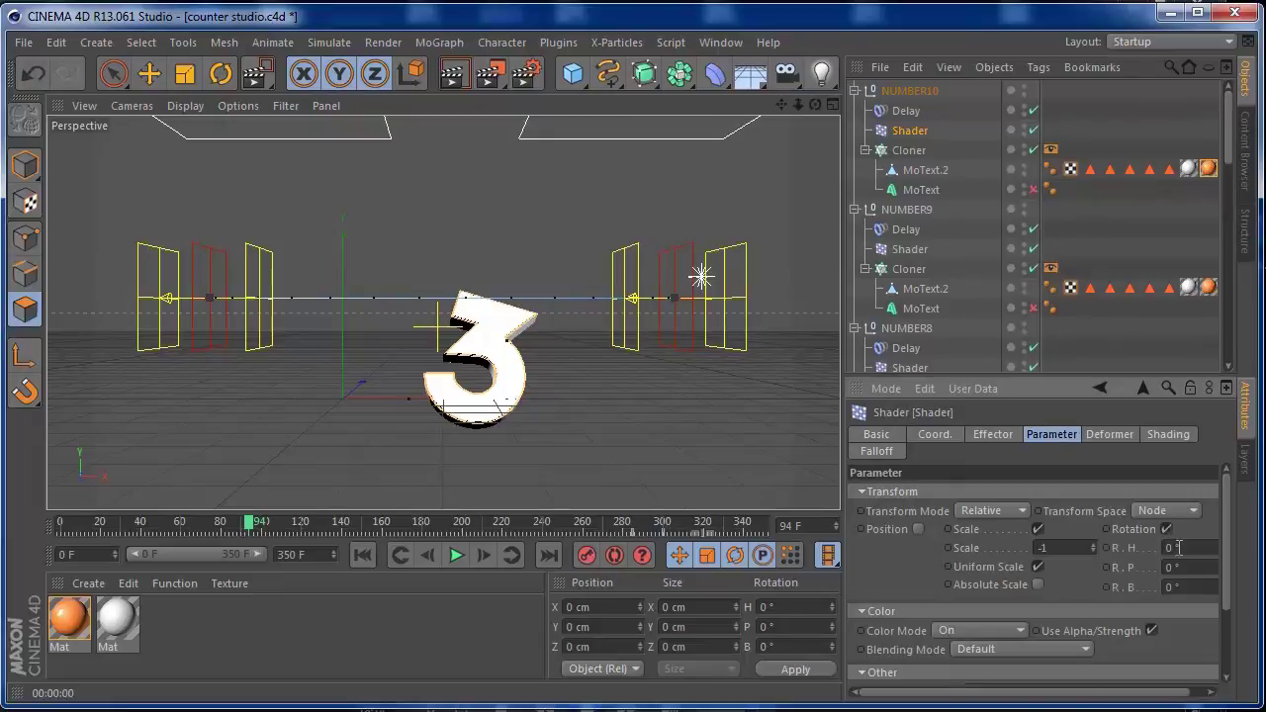
drag(1119, 694, 1135, 695)
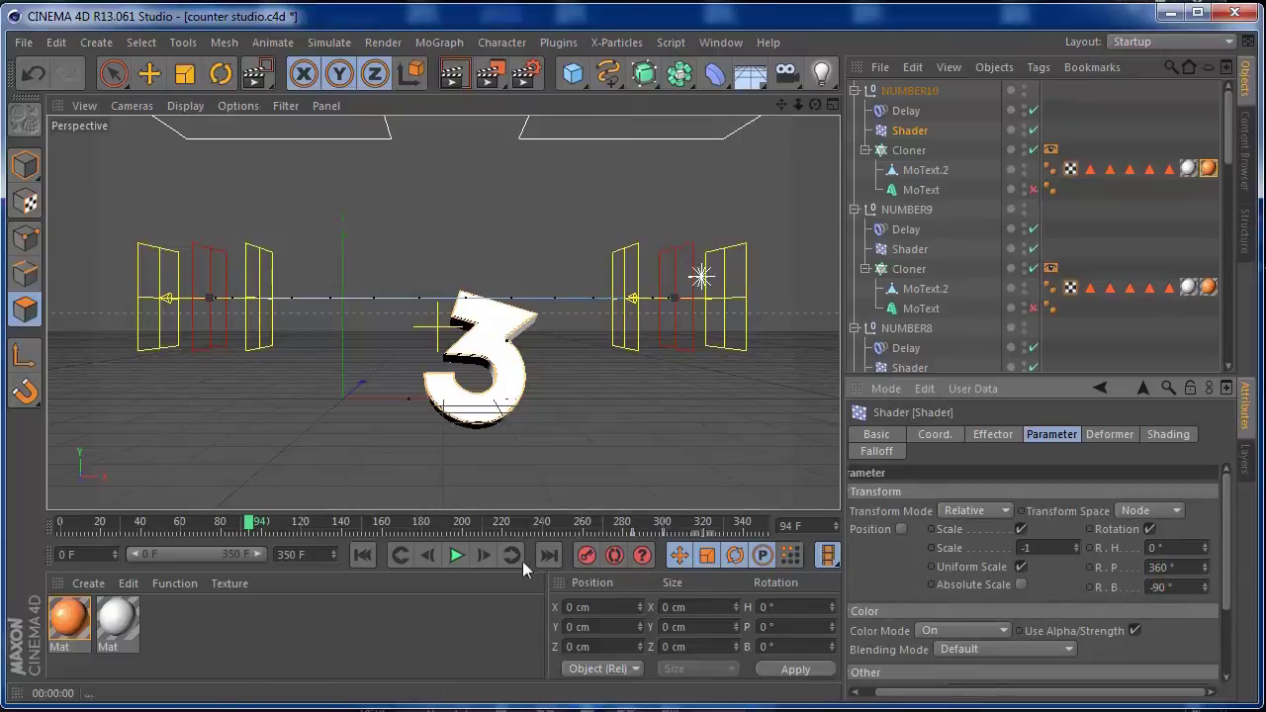
Step: Play the counter animation from the first frame and check how each number rotates in
click(362, 555)
click(456, 556)
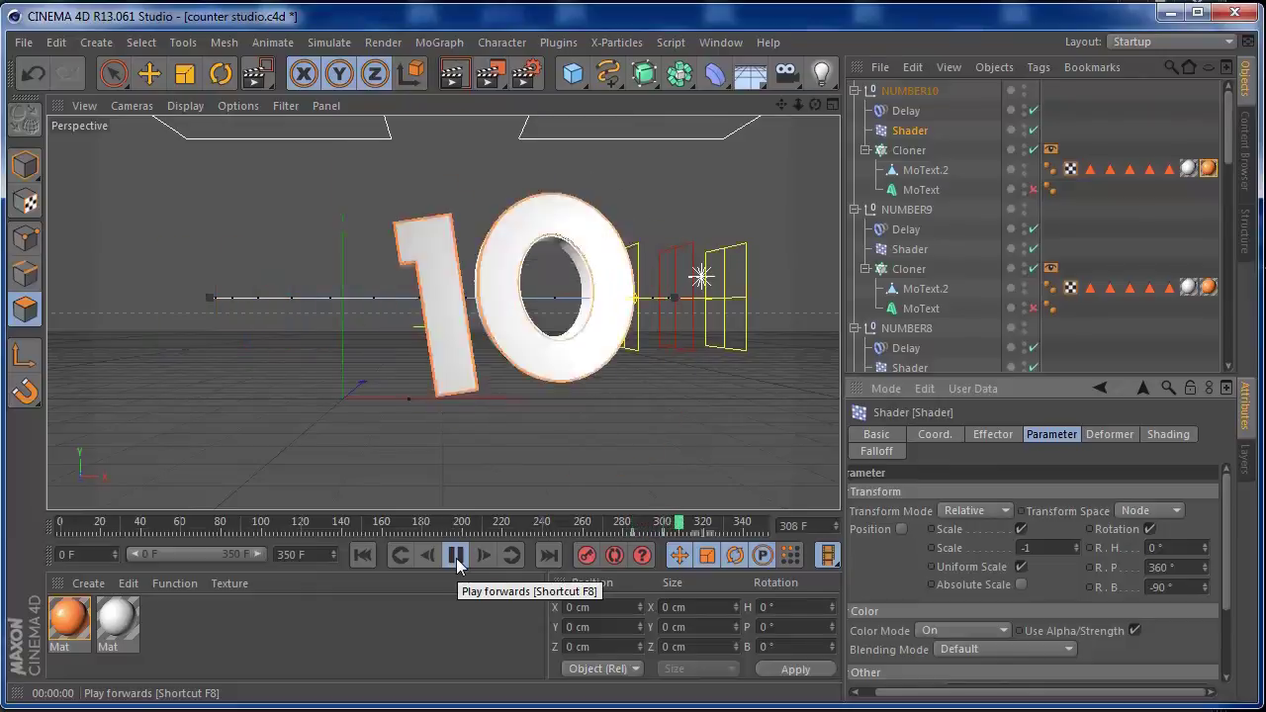
click(456, 555)
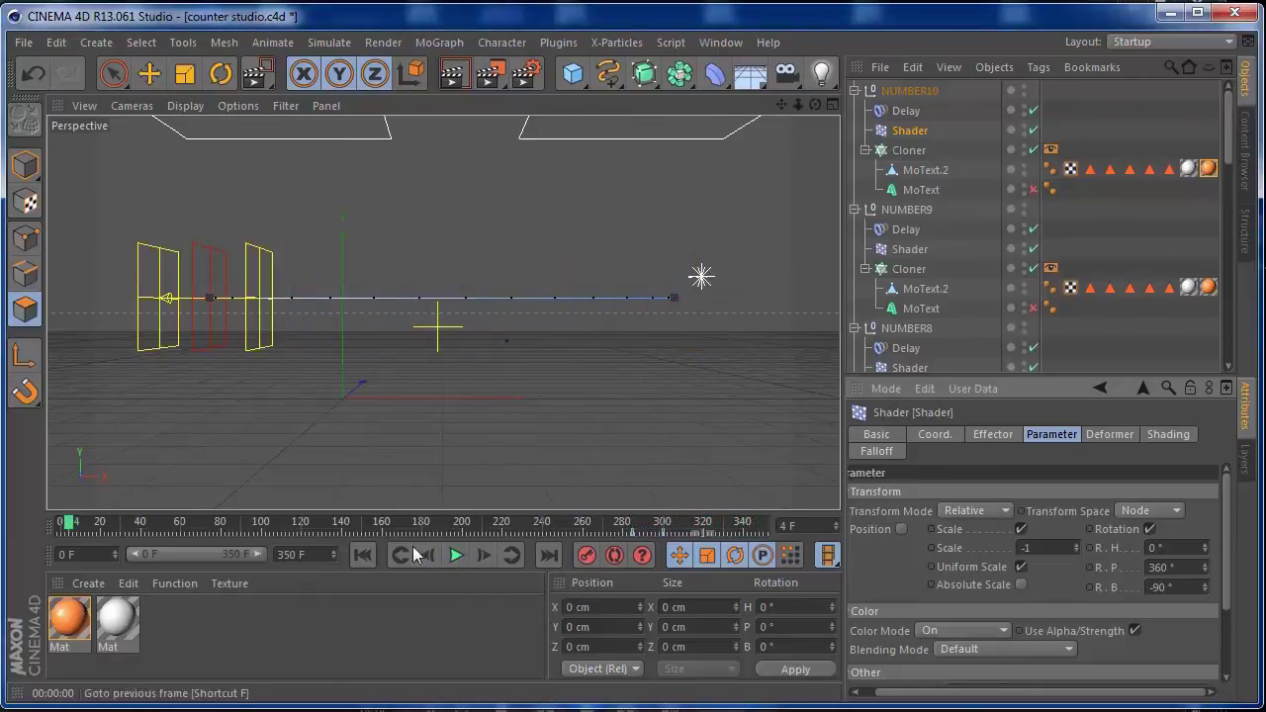
drag(70, 531, 201, 528)
click(365, 562)
click(456, 555)
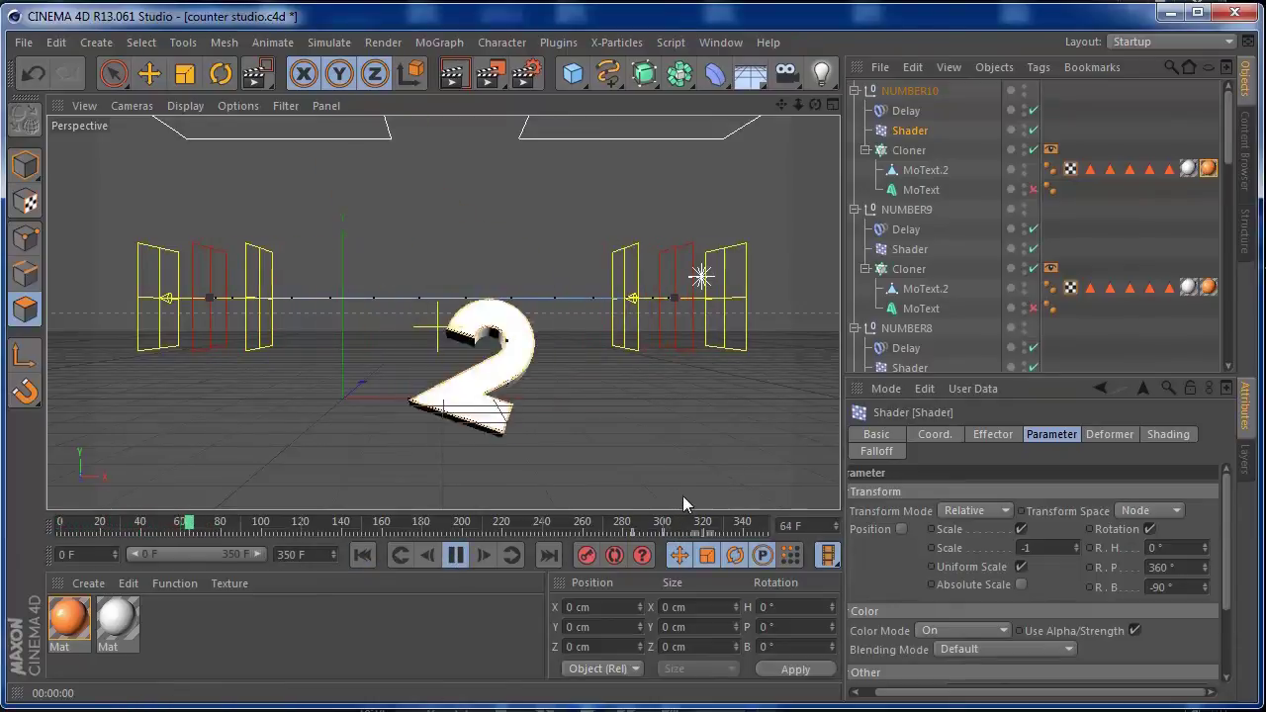
click(456, 558)
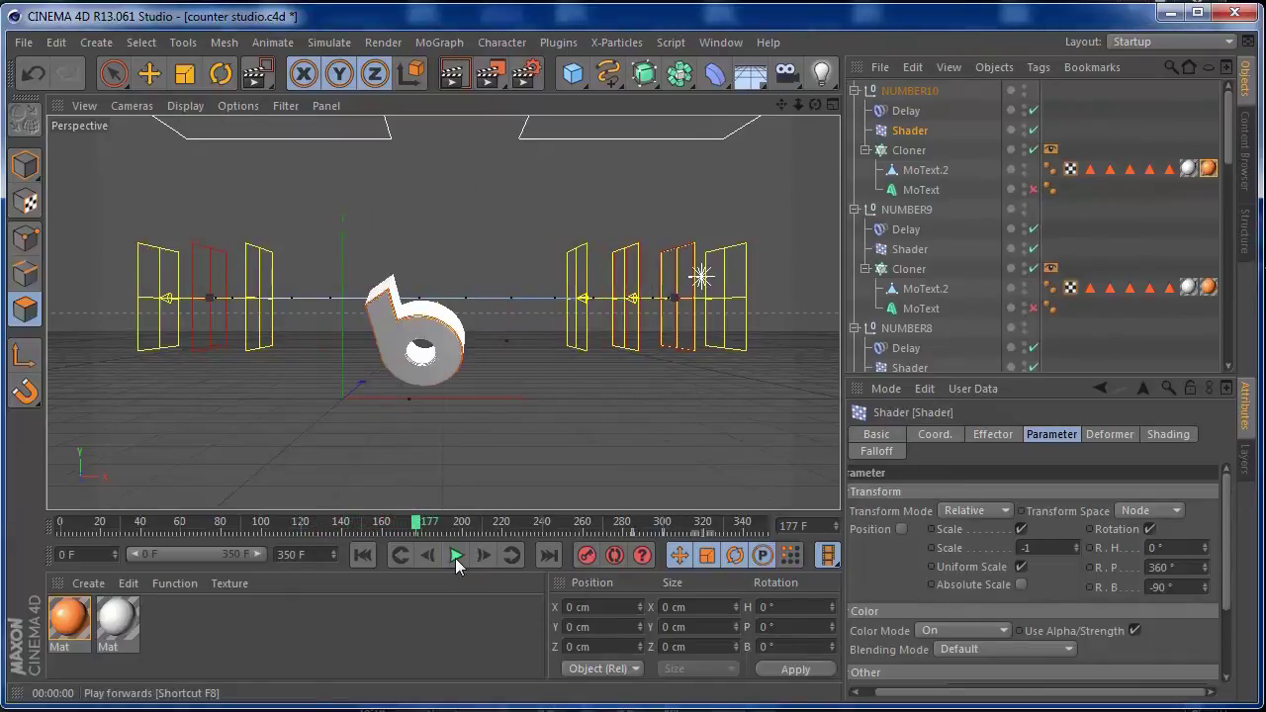
Step: Set P to -70° on NUMBER9's Shader effector, and P to 360° and B to -180° on NUMBER8's
click(910, 249)
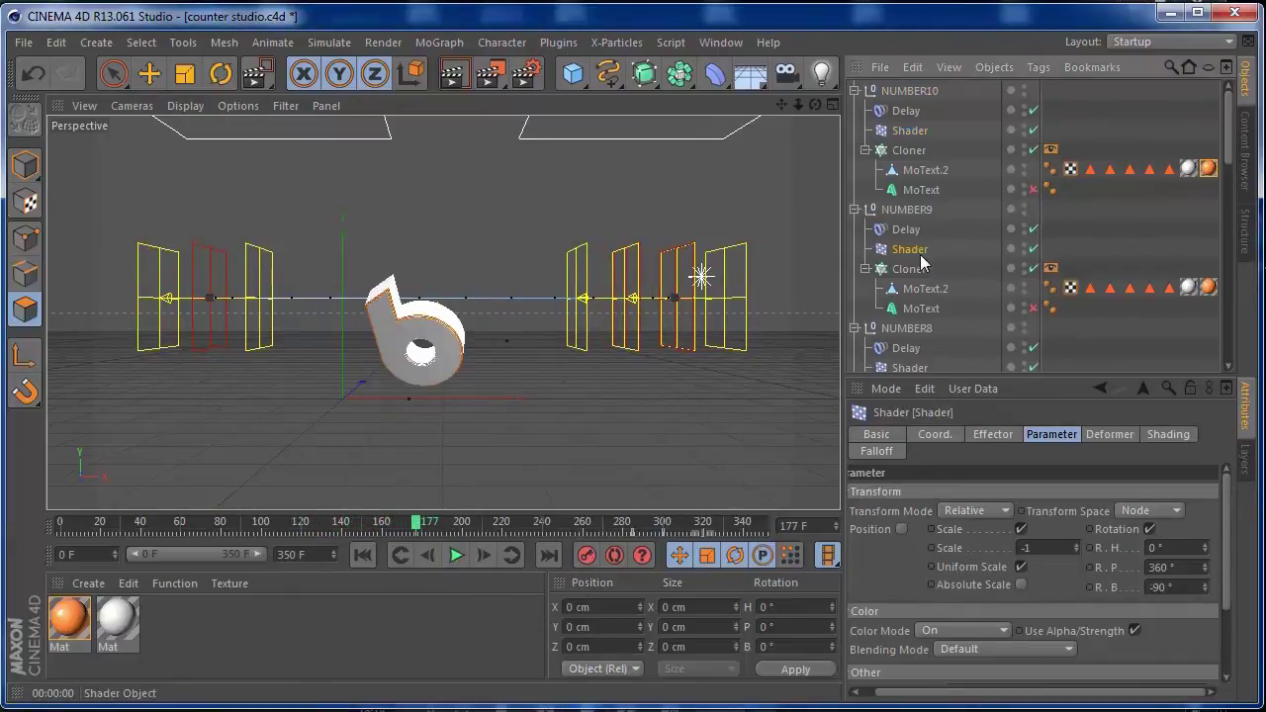
click(1181, 567)
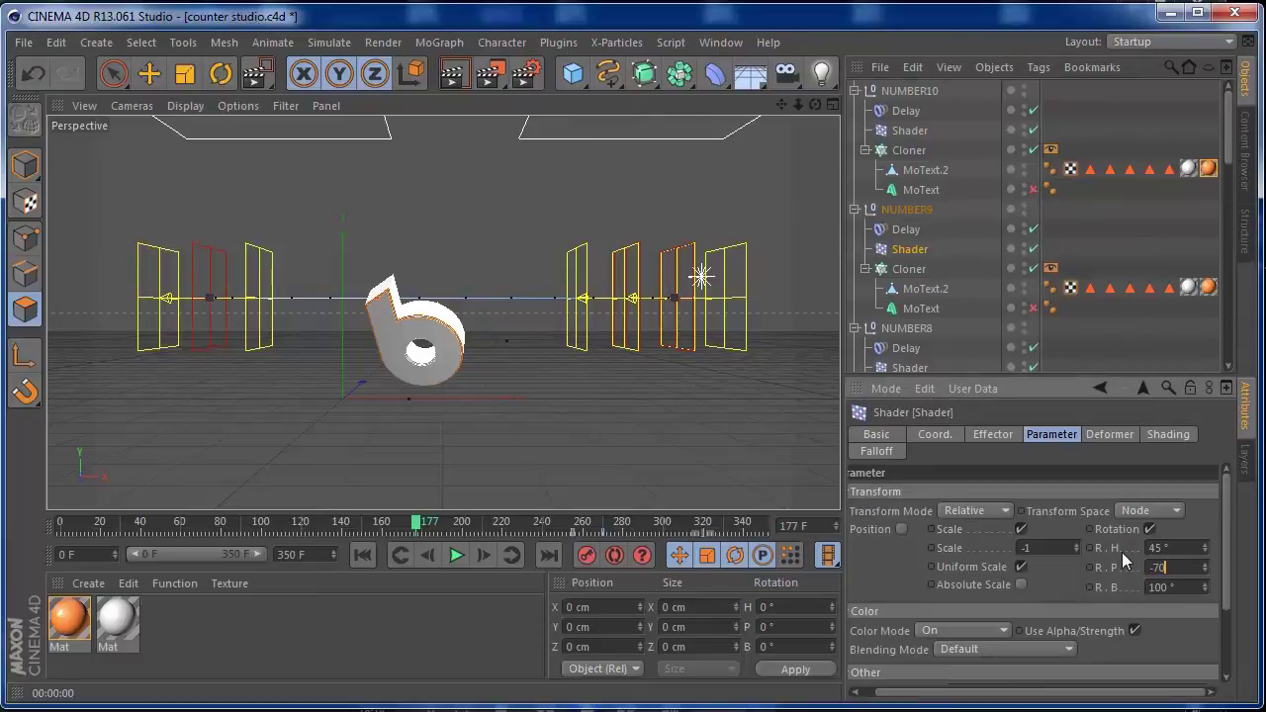
drag(1226, 151, 1227, 190)
click(910, 227)
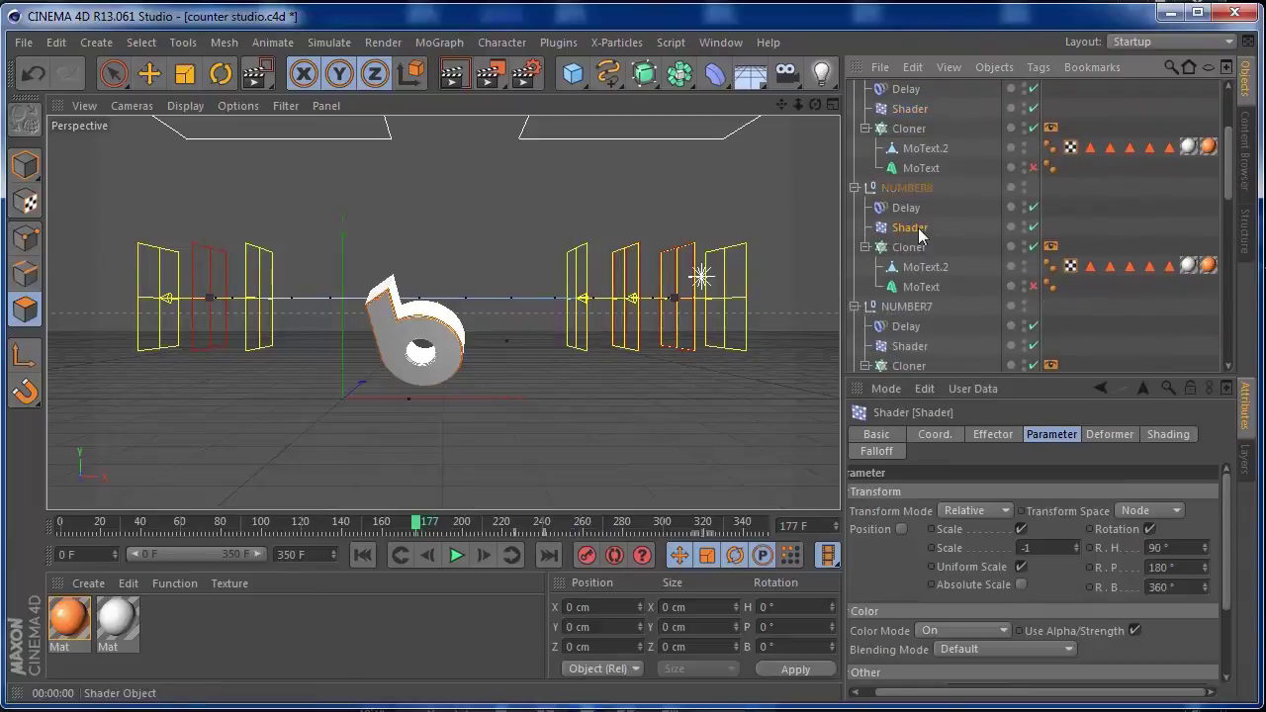
click(1180, 569)
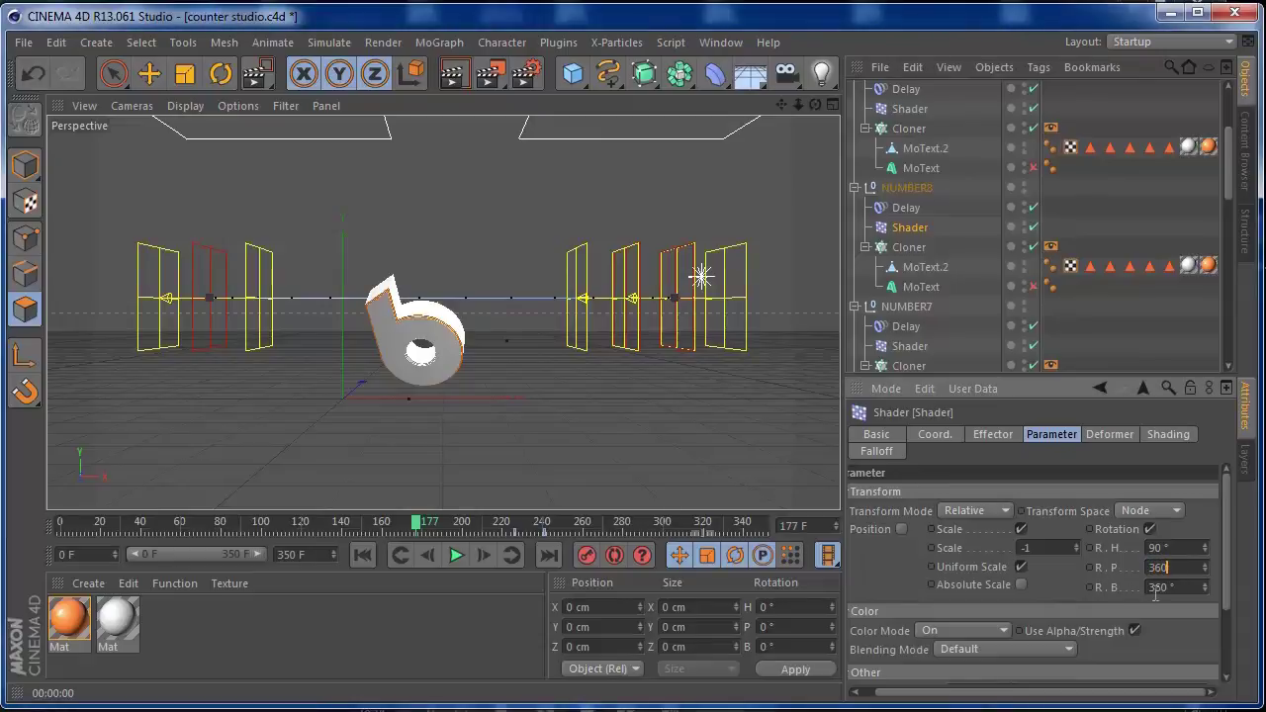
text(-185)
key(BackSpace)
text(0)
Step: Set the P rotation to -360° on NUMBER7's Shader effector and to 180° on NUMBER6's
click(909, 346)
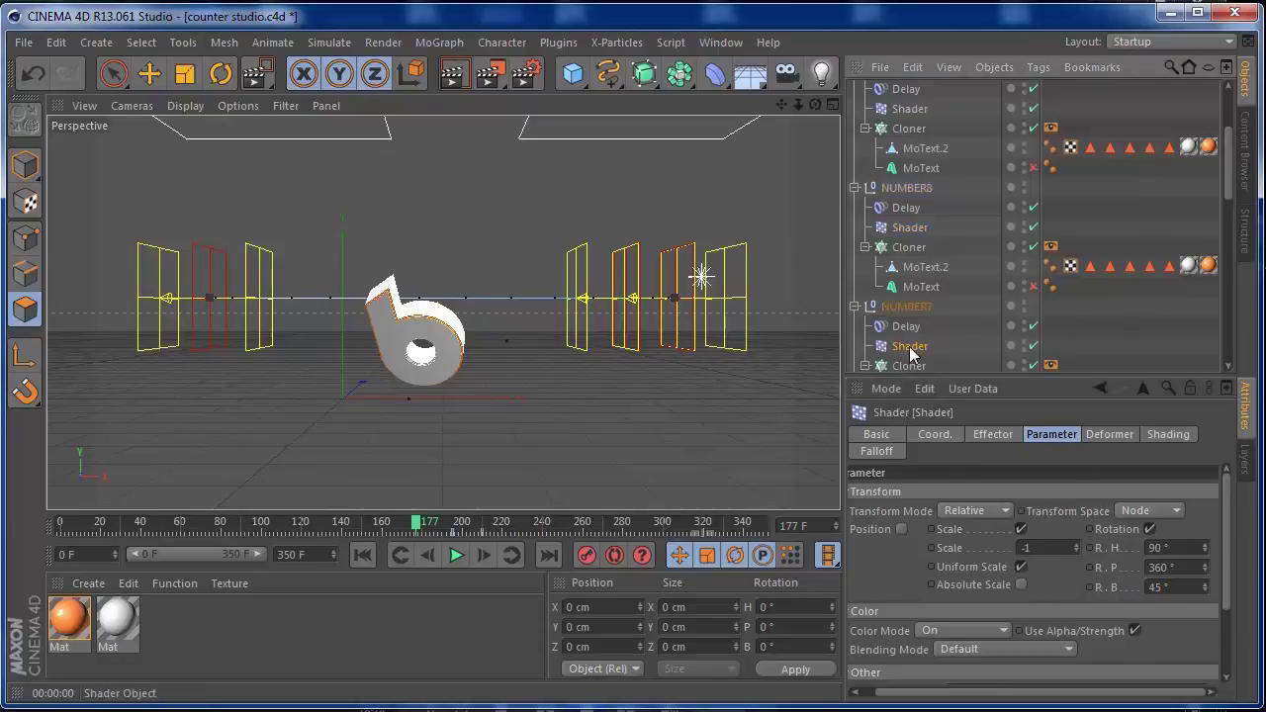
double_click(1187, 566)
text(-3)
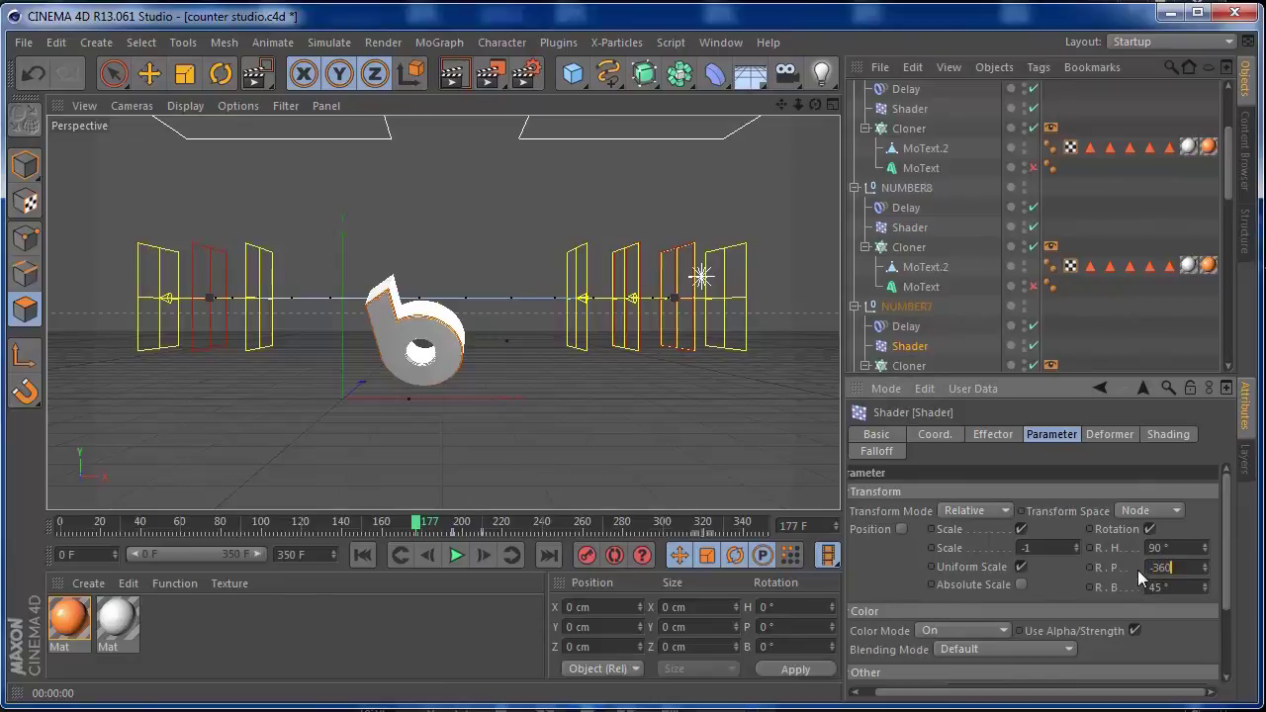
drag(1229, 191, 1227, 234)
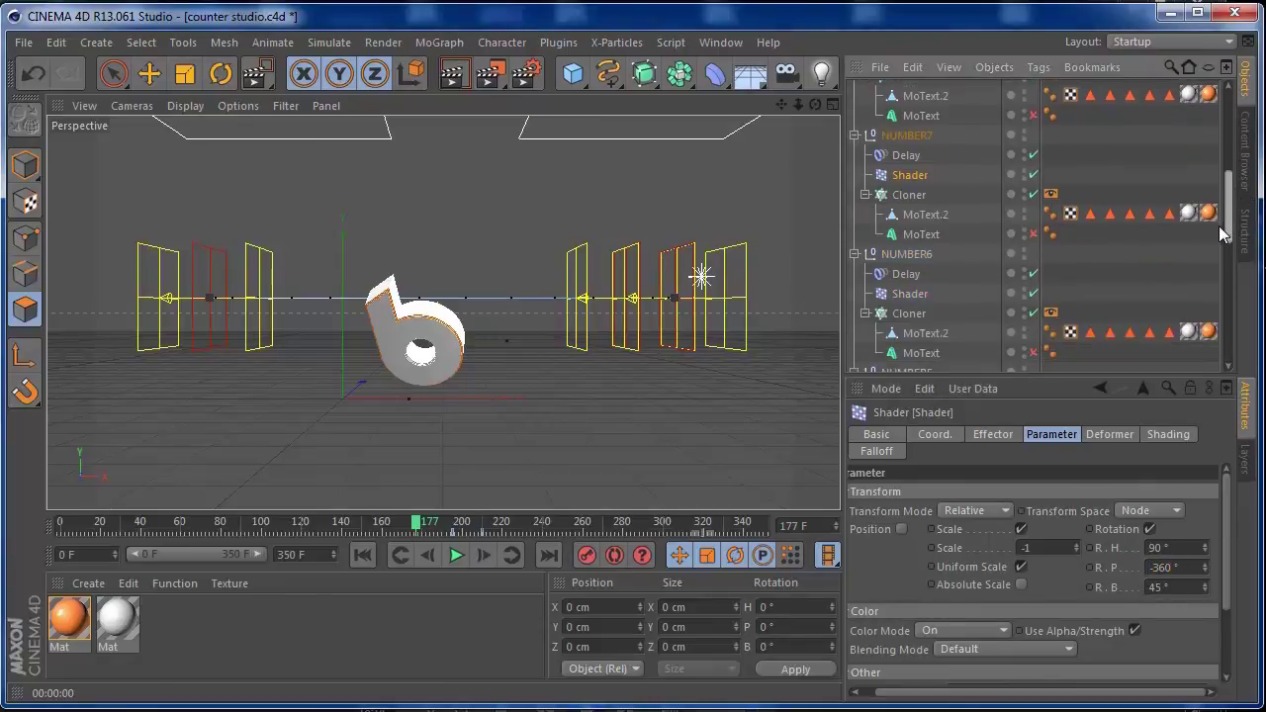
click(903, 294)
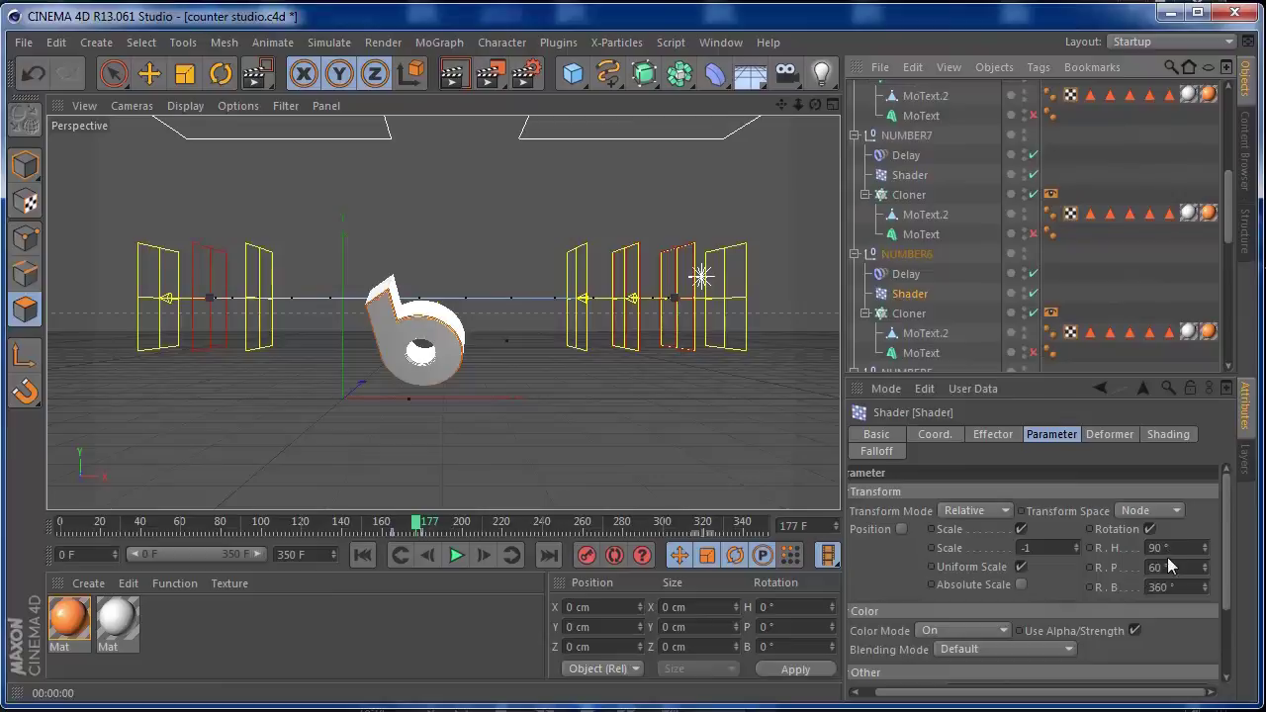
drag(1170, 567, 1131, 574)
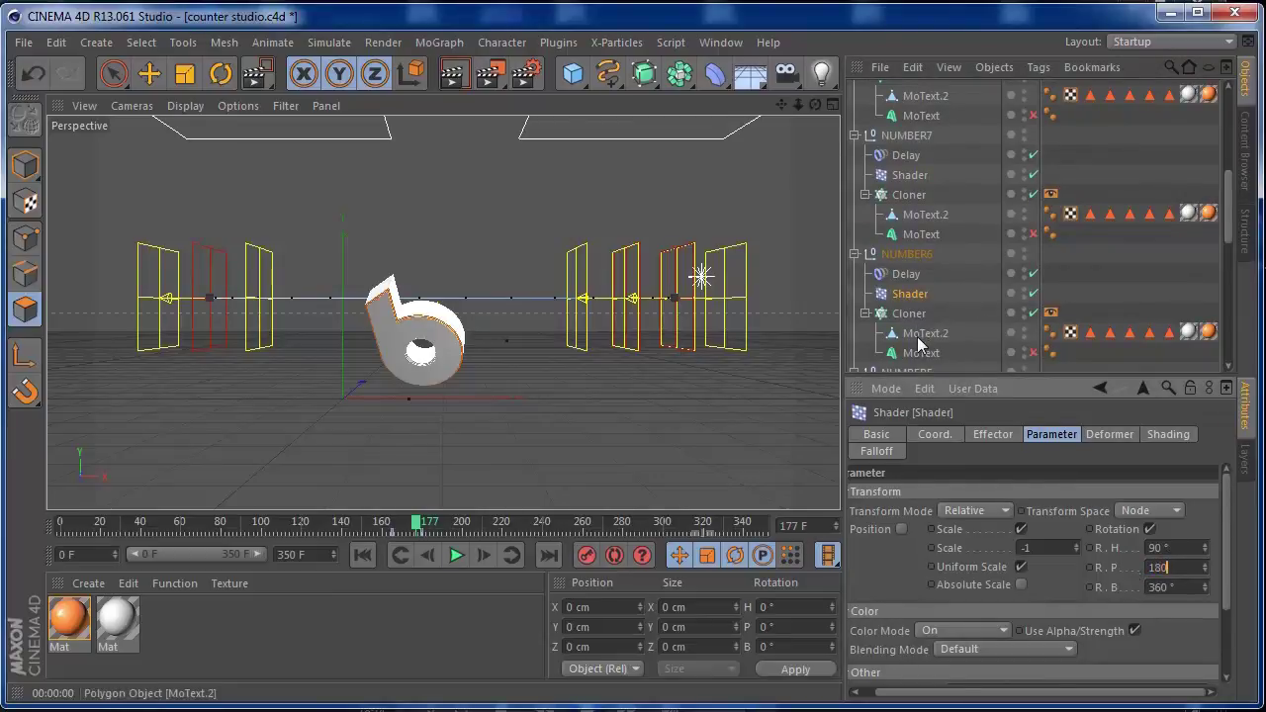
Step: Set the P rotation on NUMBER5's Shader effector to 150°
drag(1228, 213, 1229, 225)
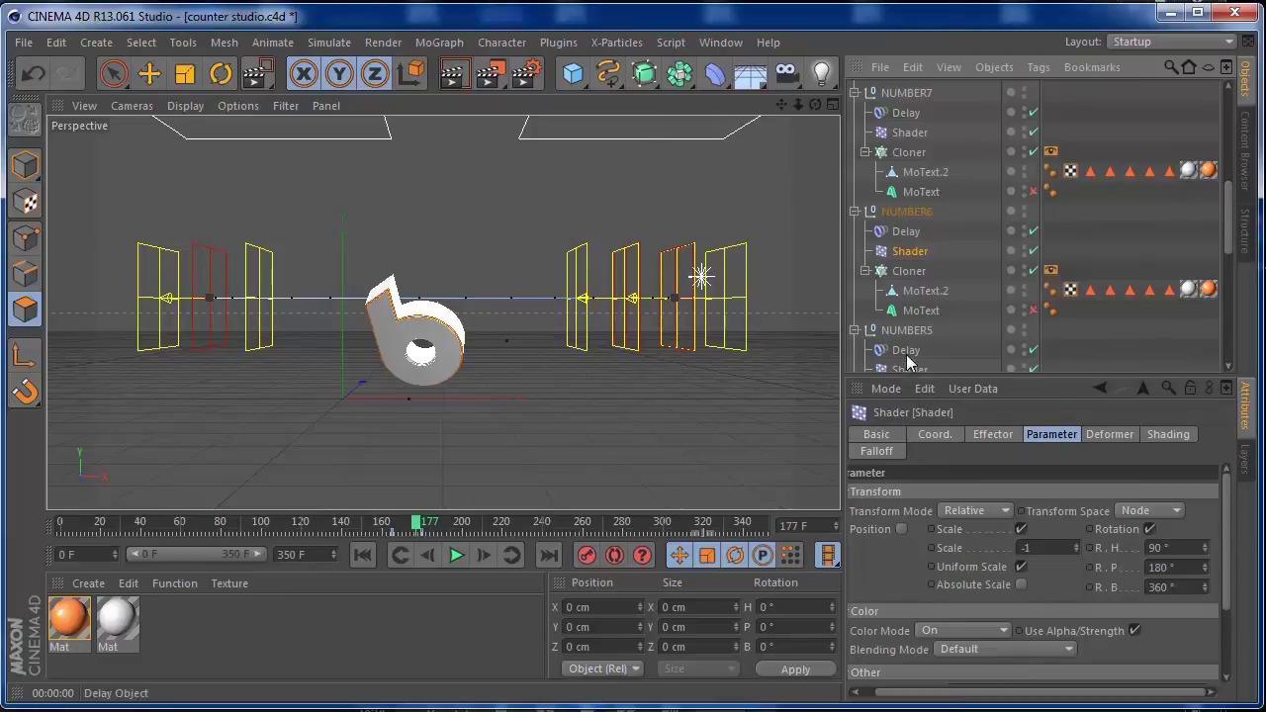
scroll(1222, 259, down, 5)
click(911, 264)
click(1160, 567)
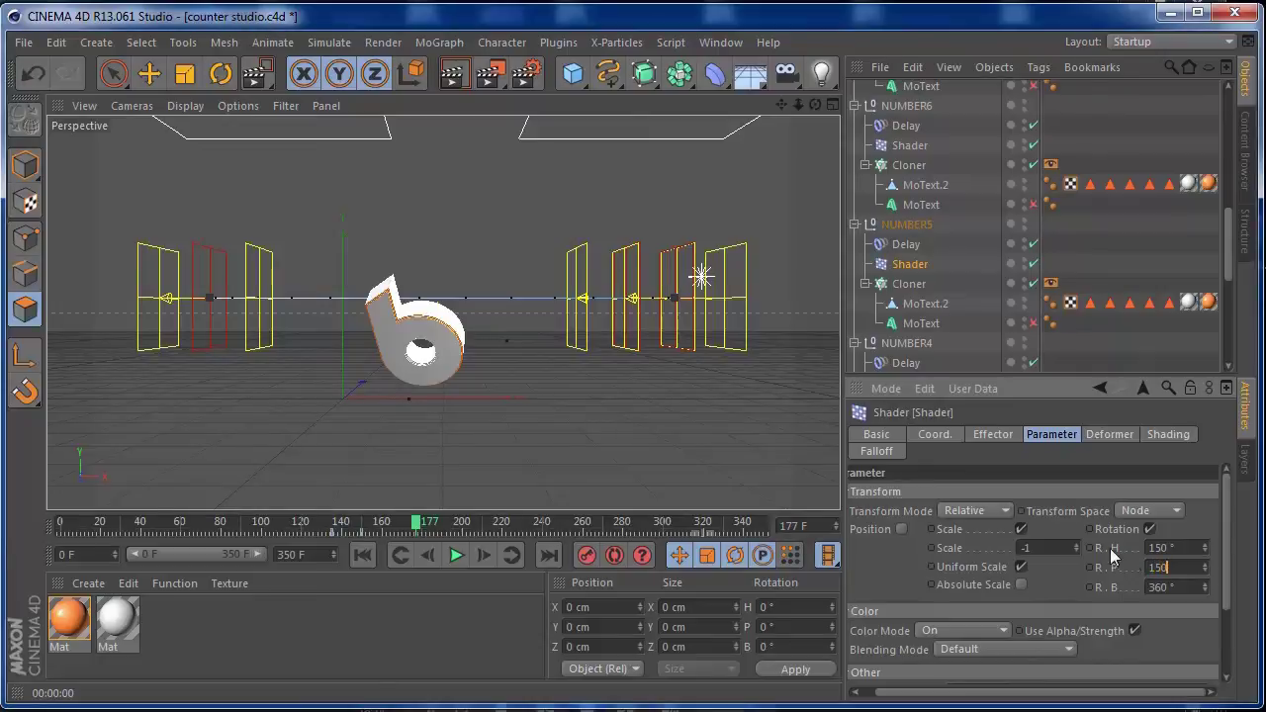
Step: Set the P rotation on NUMBER4's Shader effector to -360°
click(1227, 267)
scroll(1227, 267, down, 3)
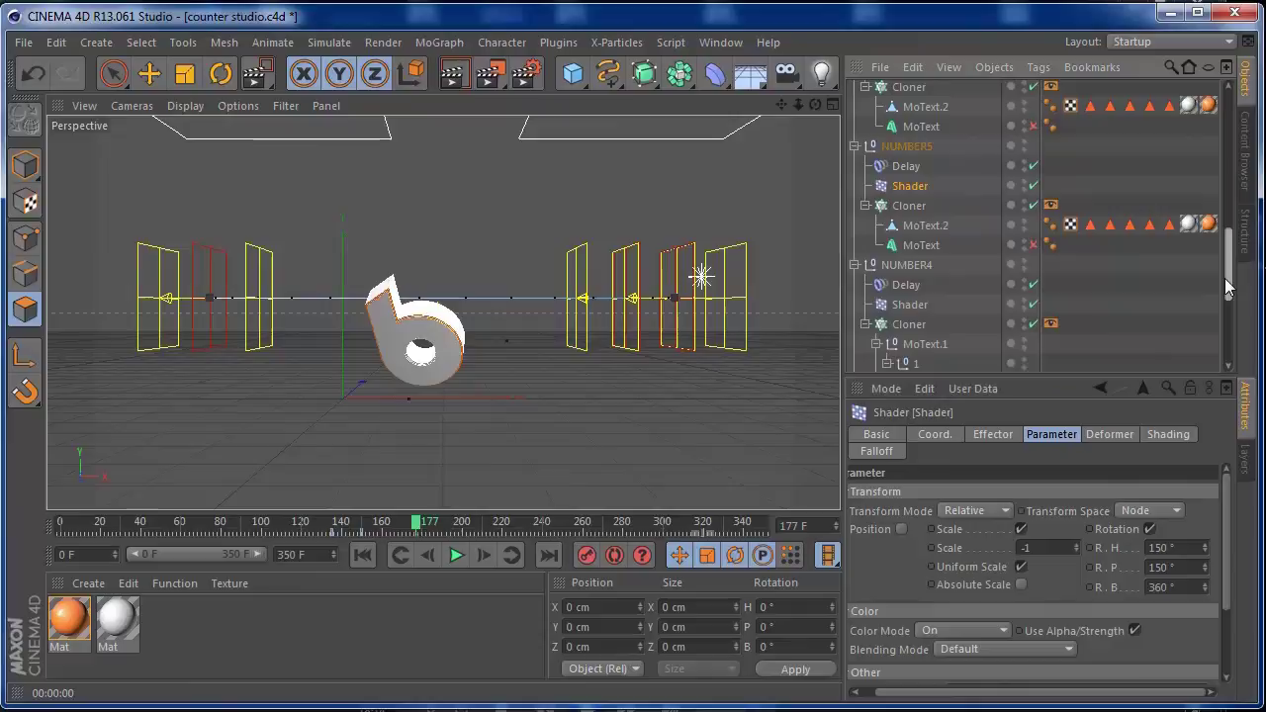
click(910, 285)
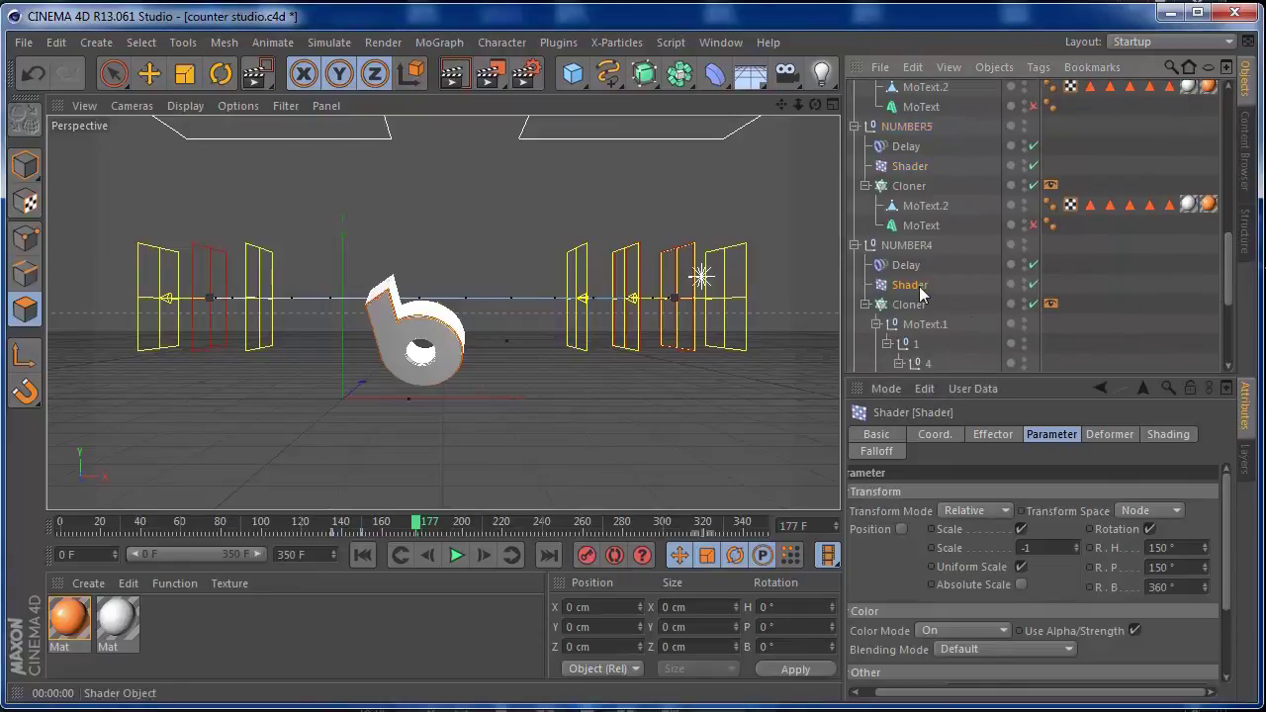
click(1176, 564)
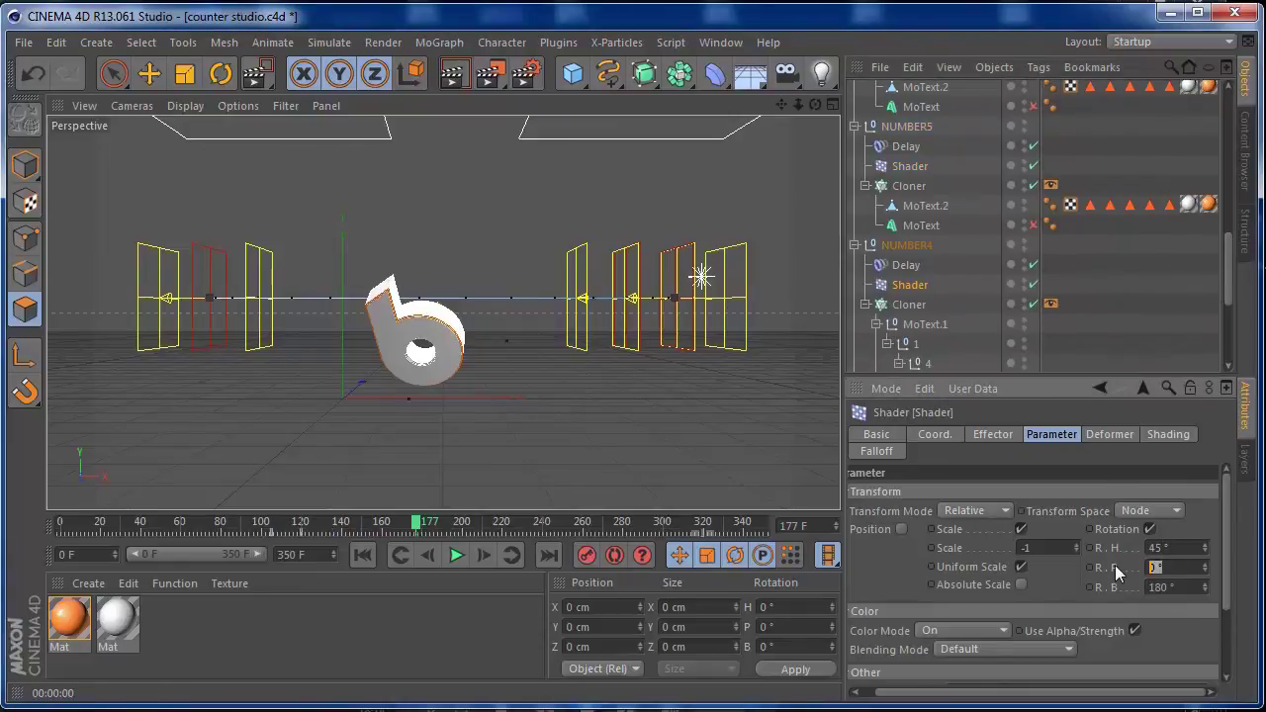
text(-360)
Step: Replay the animation from the start to check the revised rotations, stopping at frame 320 on the number 10
click(363, 555)
click(454, 557)
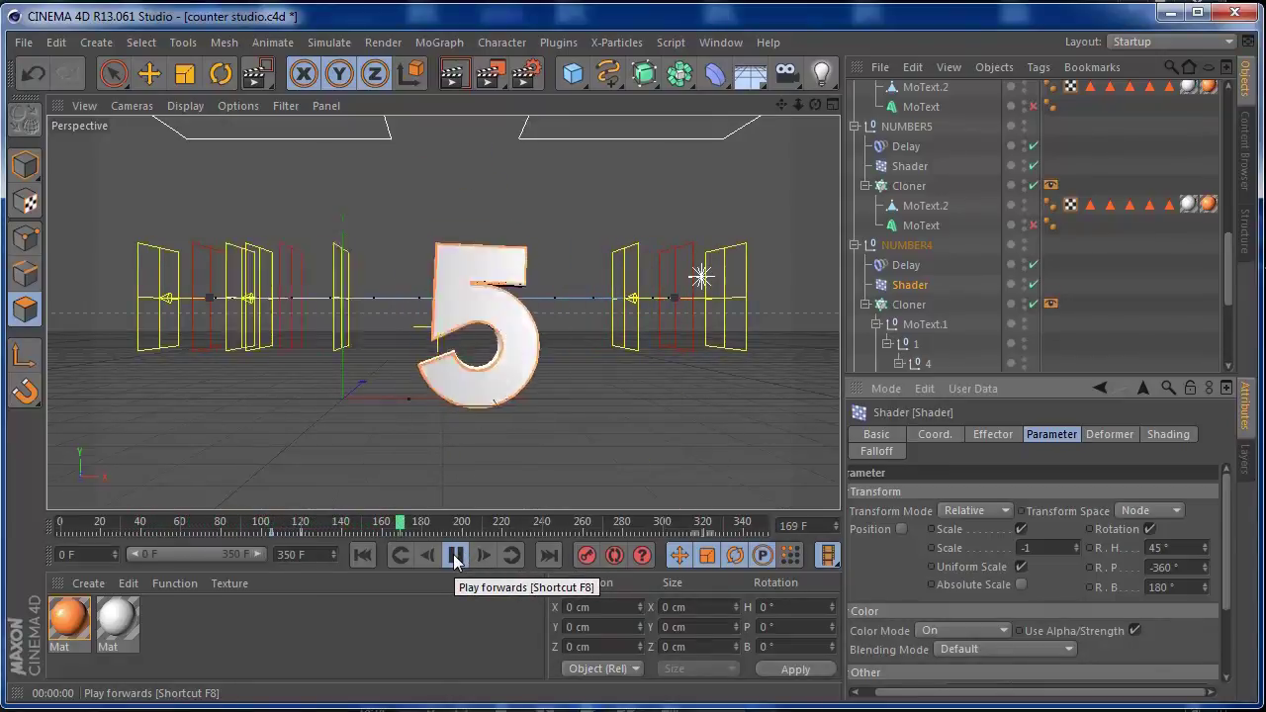
click(455, 556)
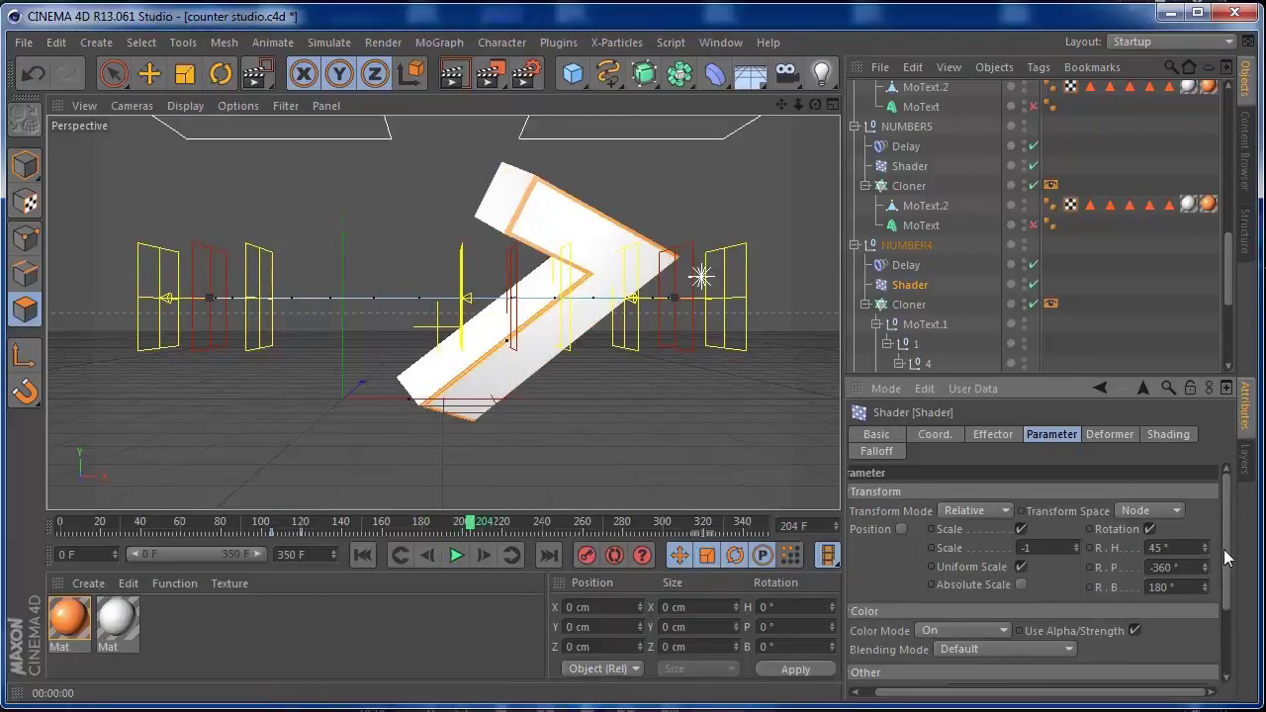
drag(1225, 559, 1224, 564)
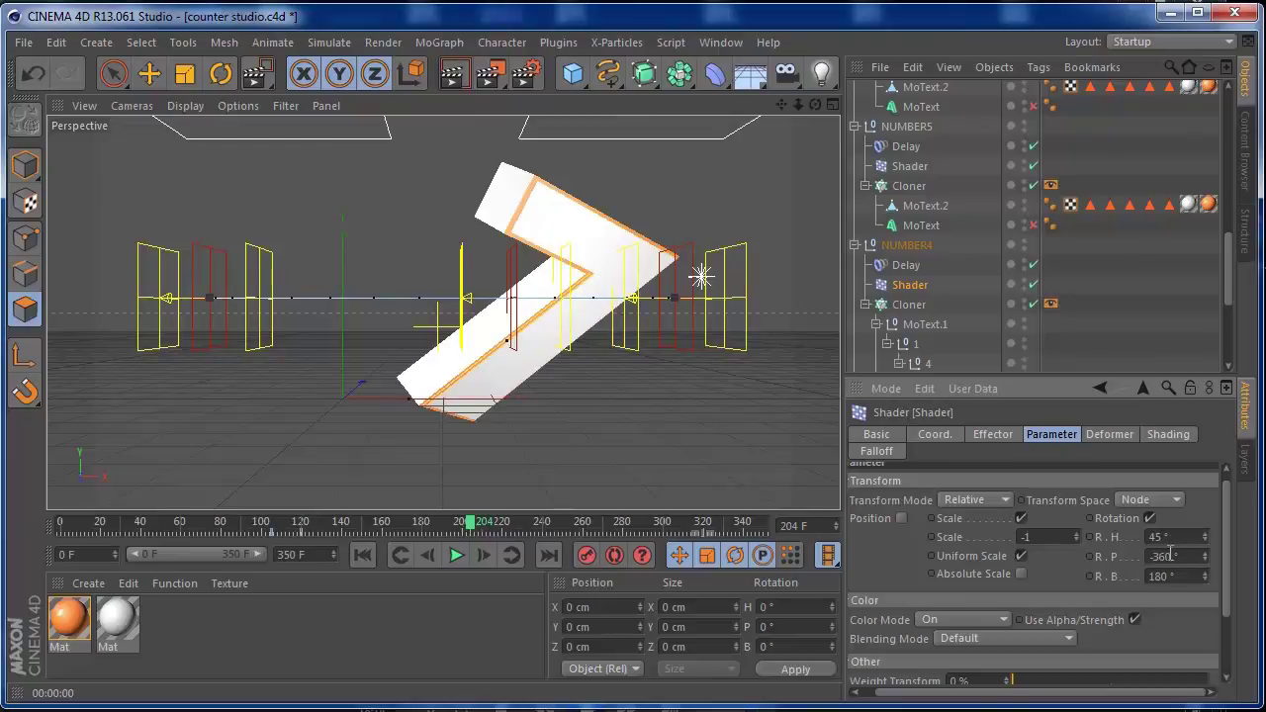
drag(470, 525, 432, 523)
click(362, 557)
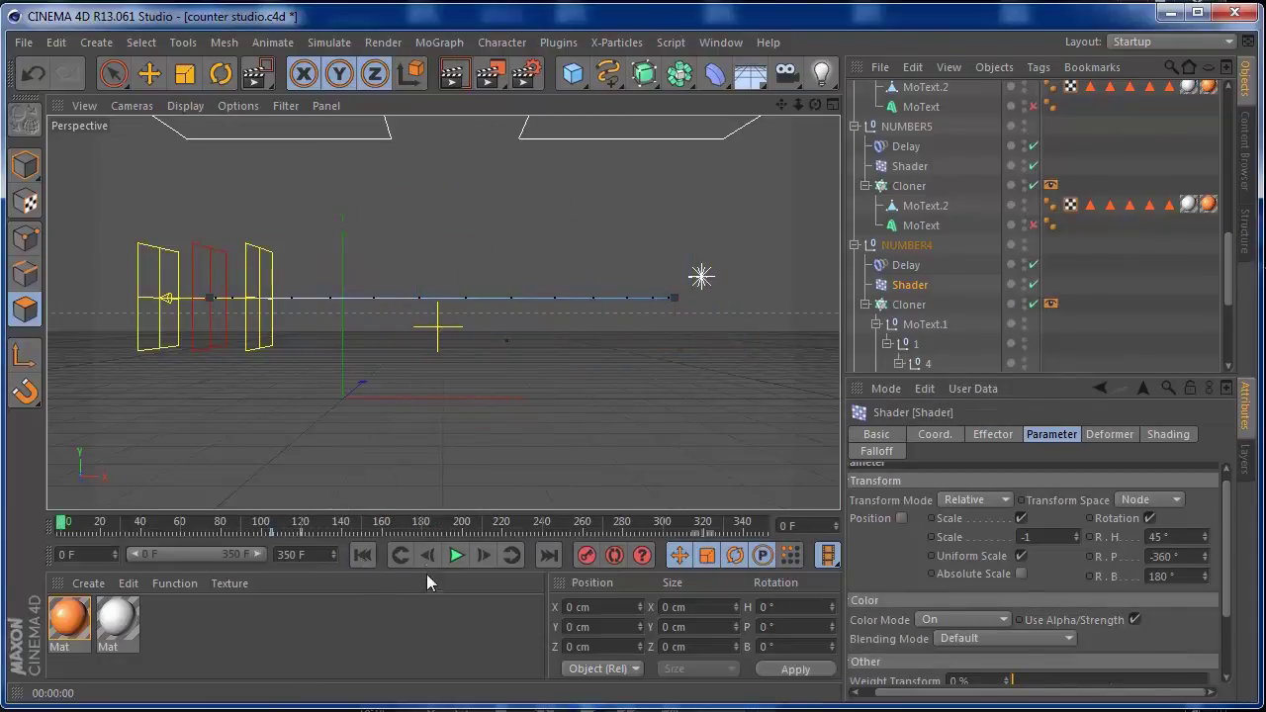
click(456, 557)
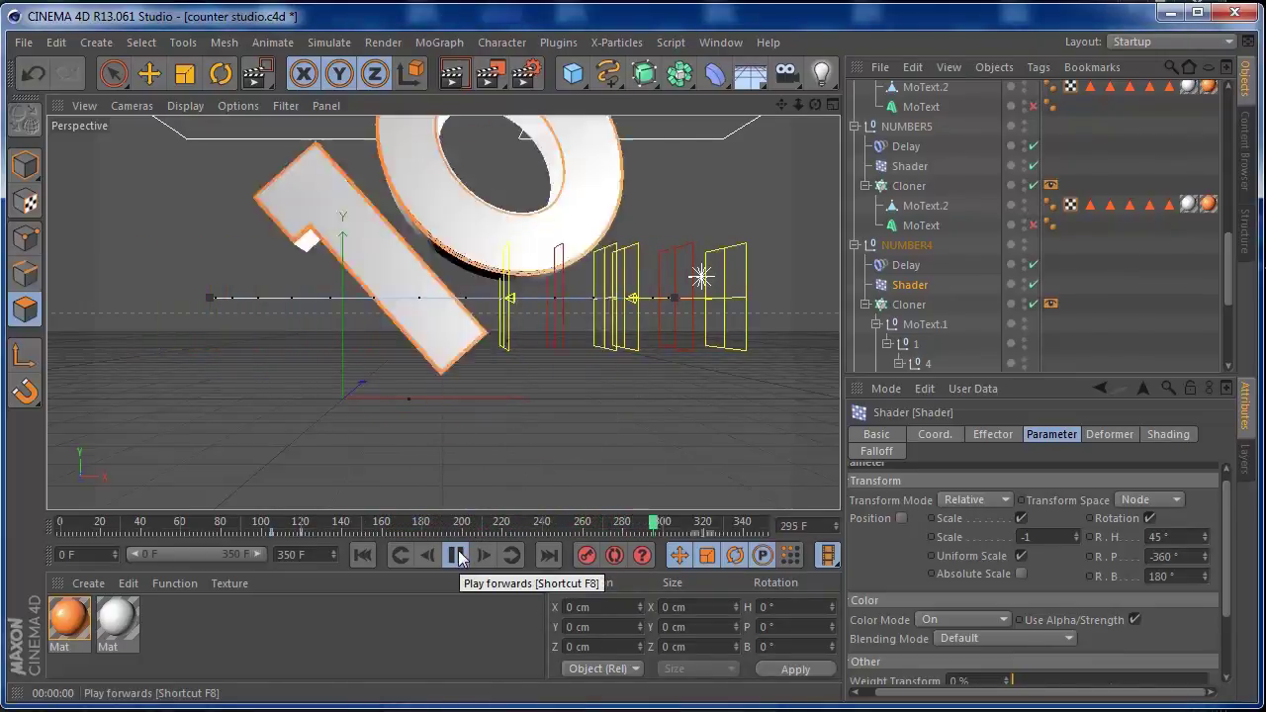
click(458, 556)
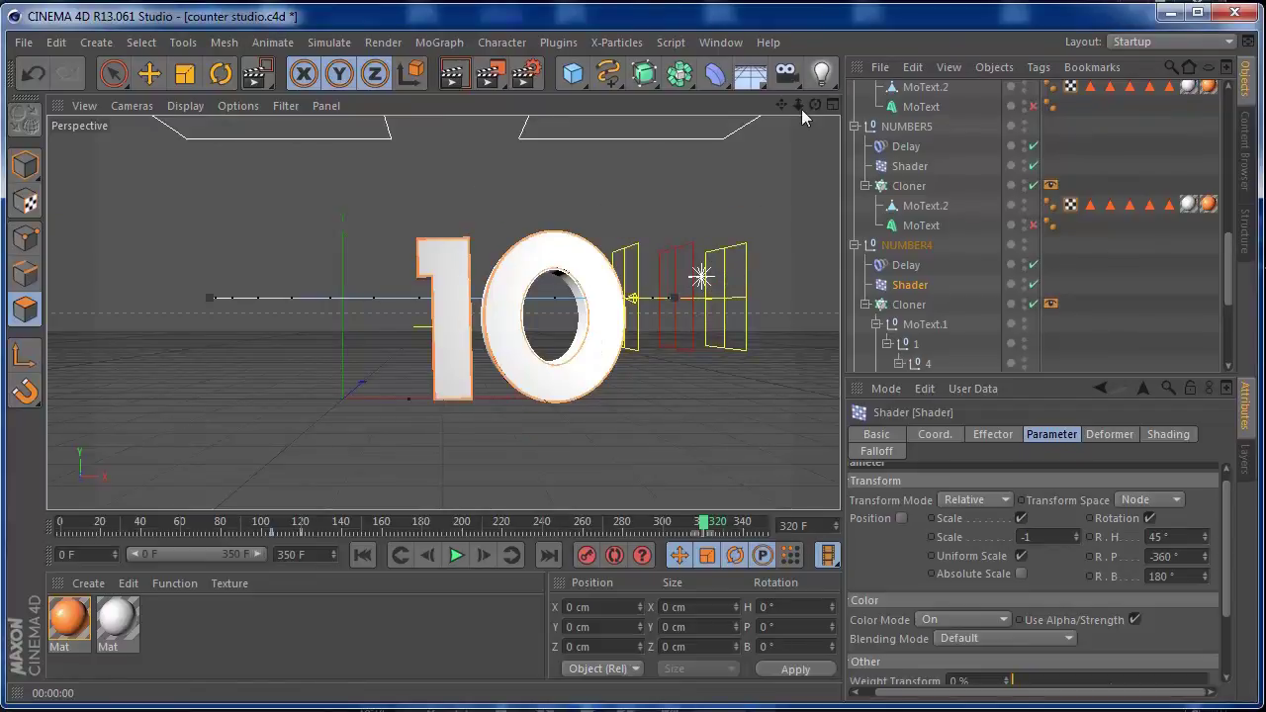
Step: Pull the perspective view back from the number 10 and reframe it
drag(797, 105, 749, 118)
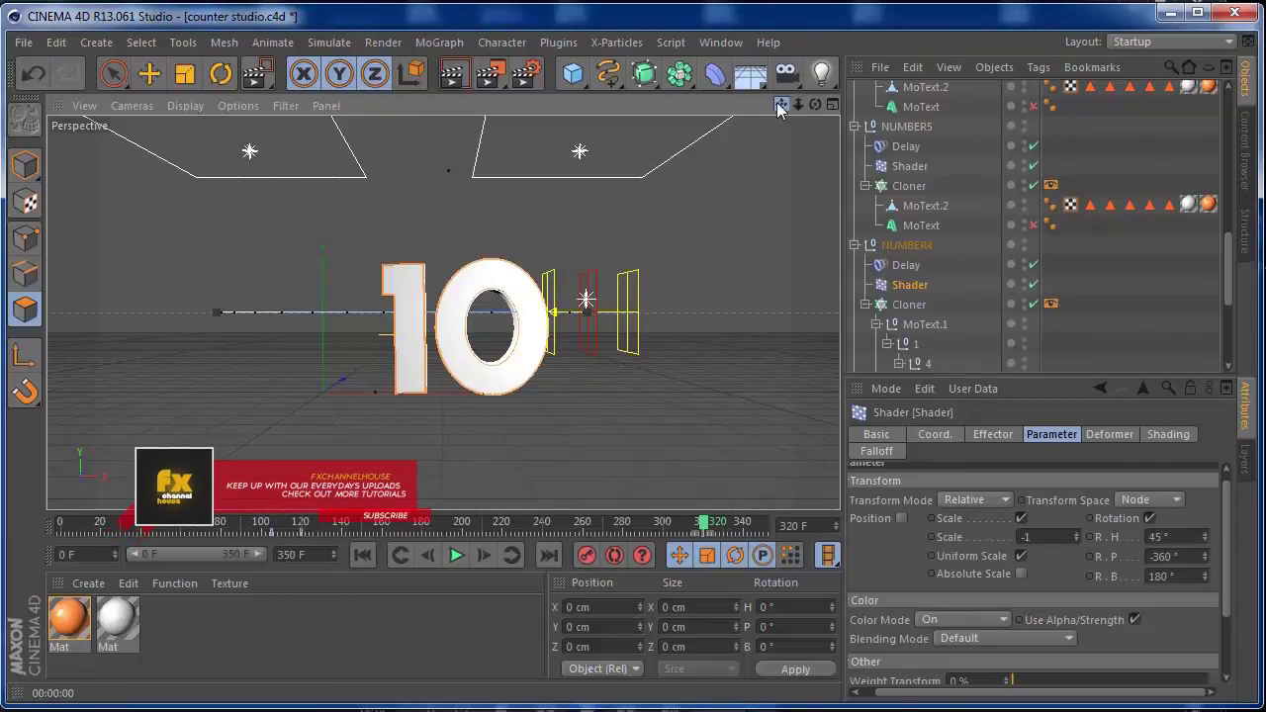
drag(783, 107, 771, 102)
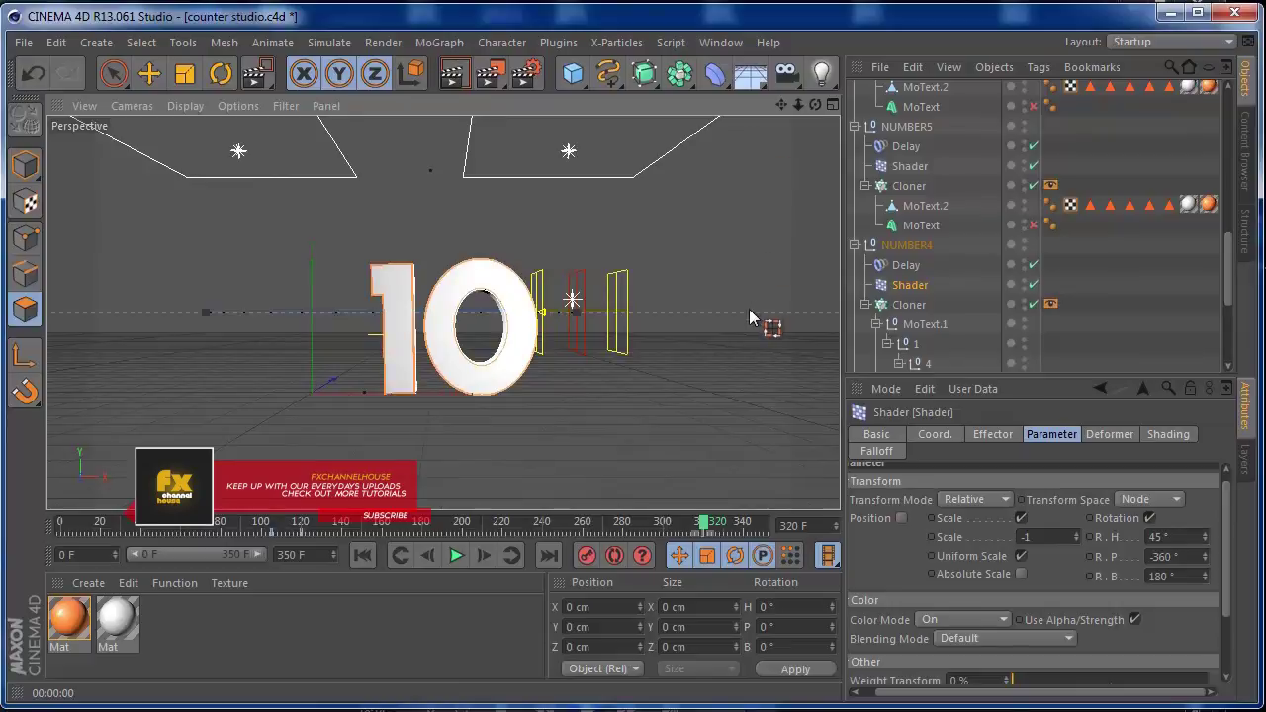